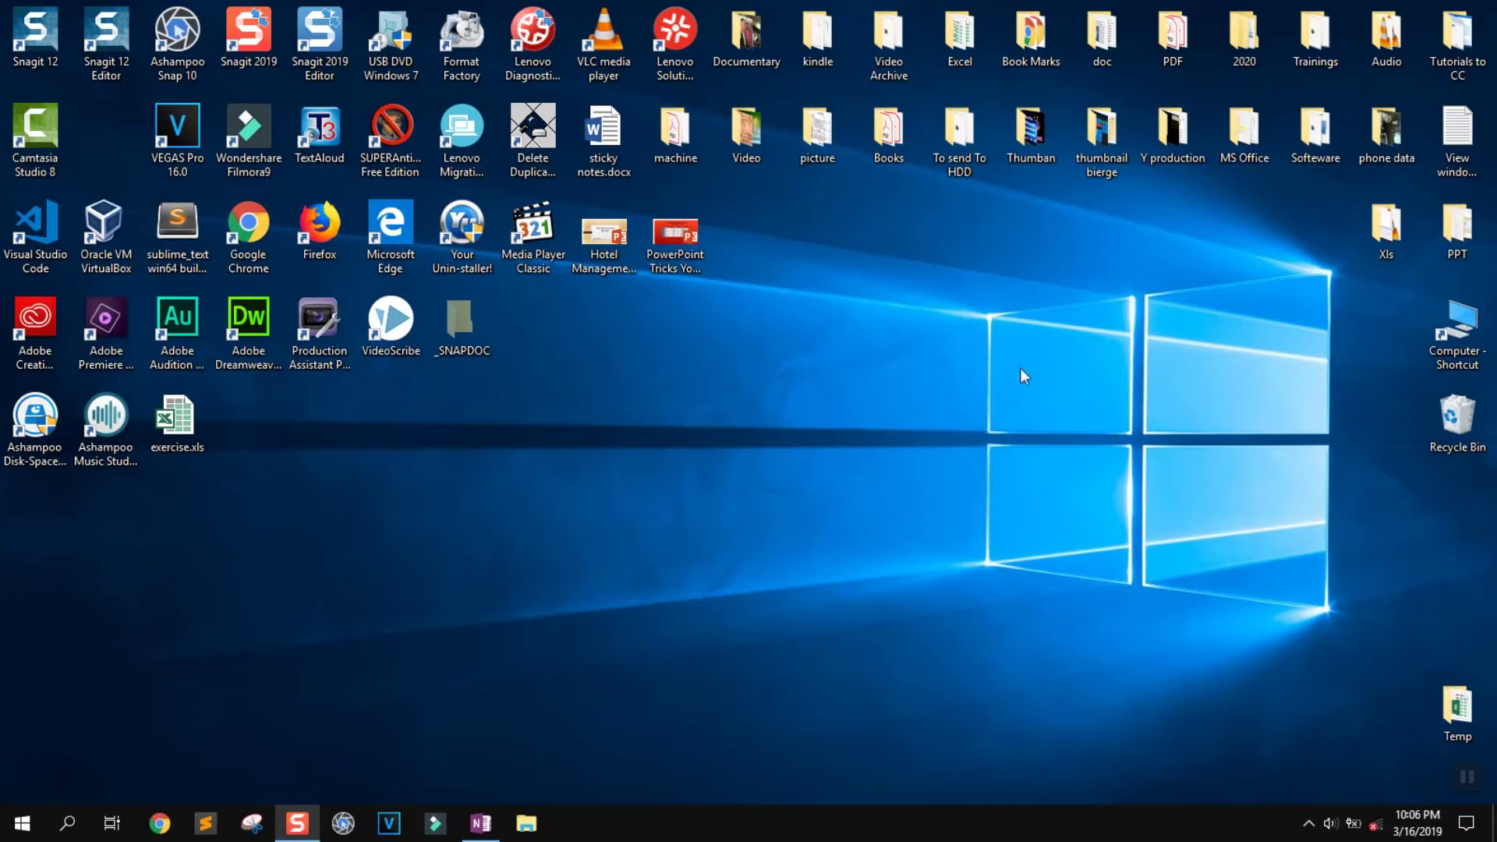
Create a new Excel worksheet named 'Test 1.xlsx' on the desktop and open it
right_click(852, 261)
mouse_move(910, 302)
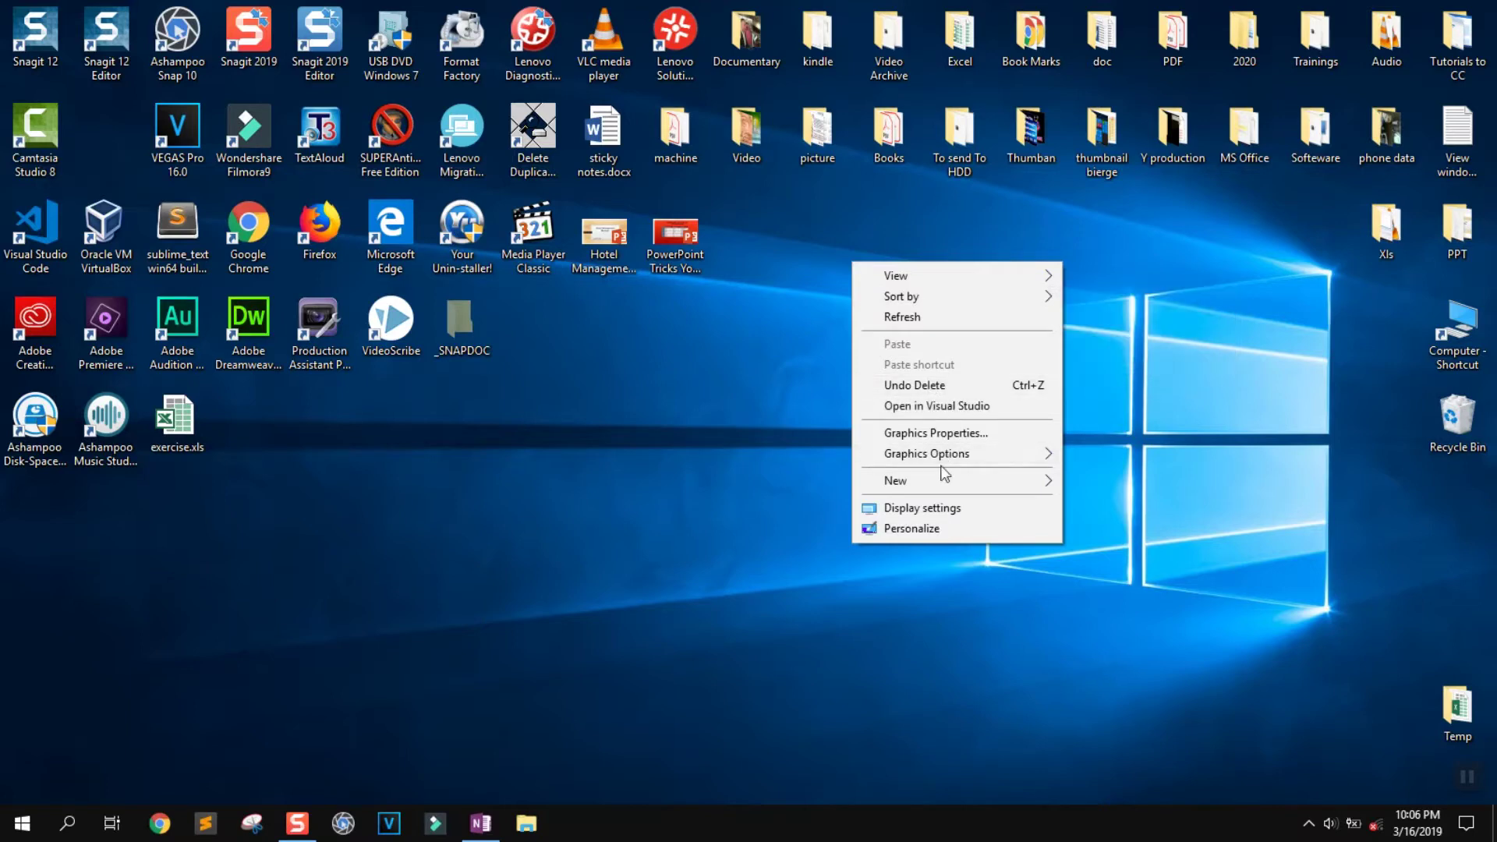
mouse_move(944, 484)
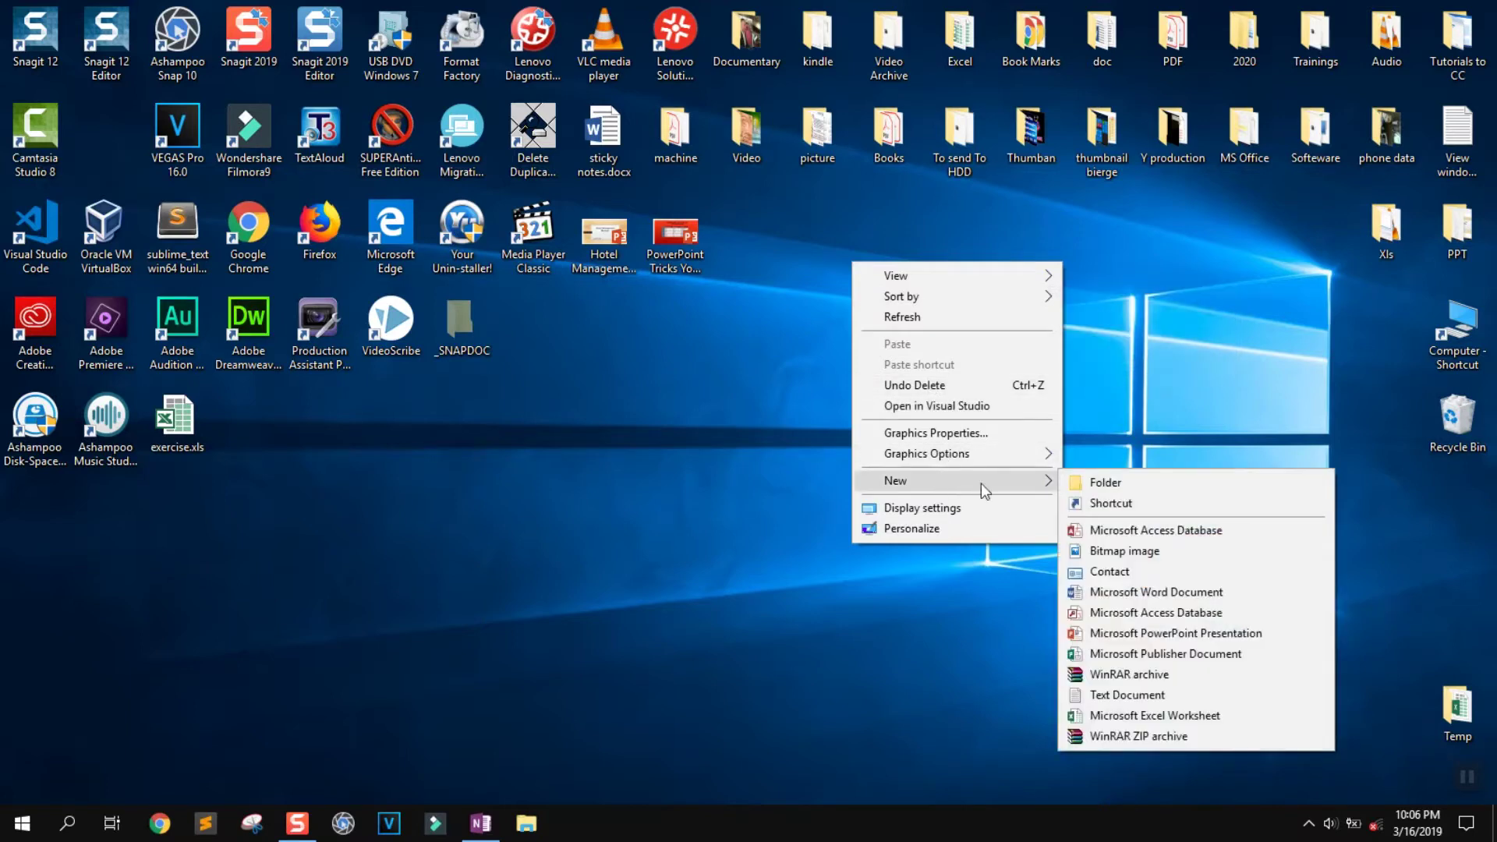
click(1154, 716)
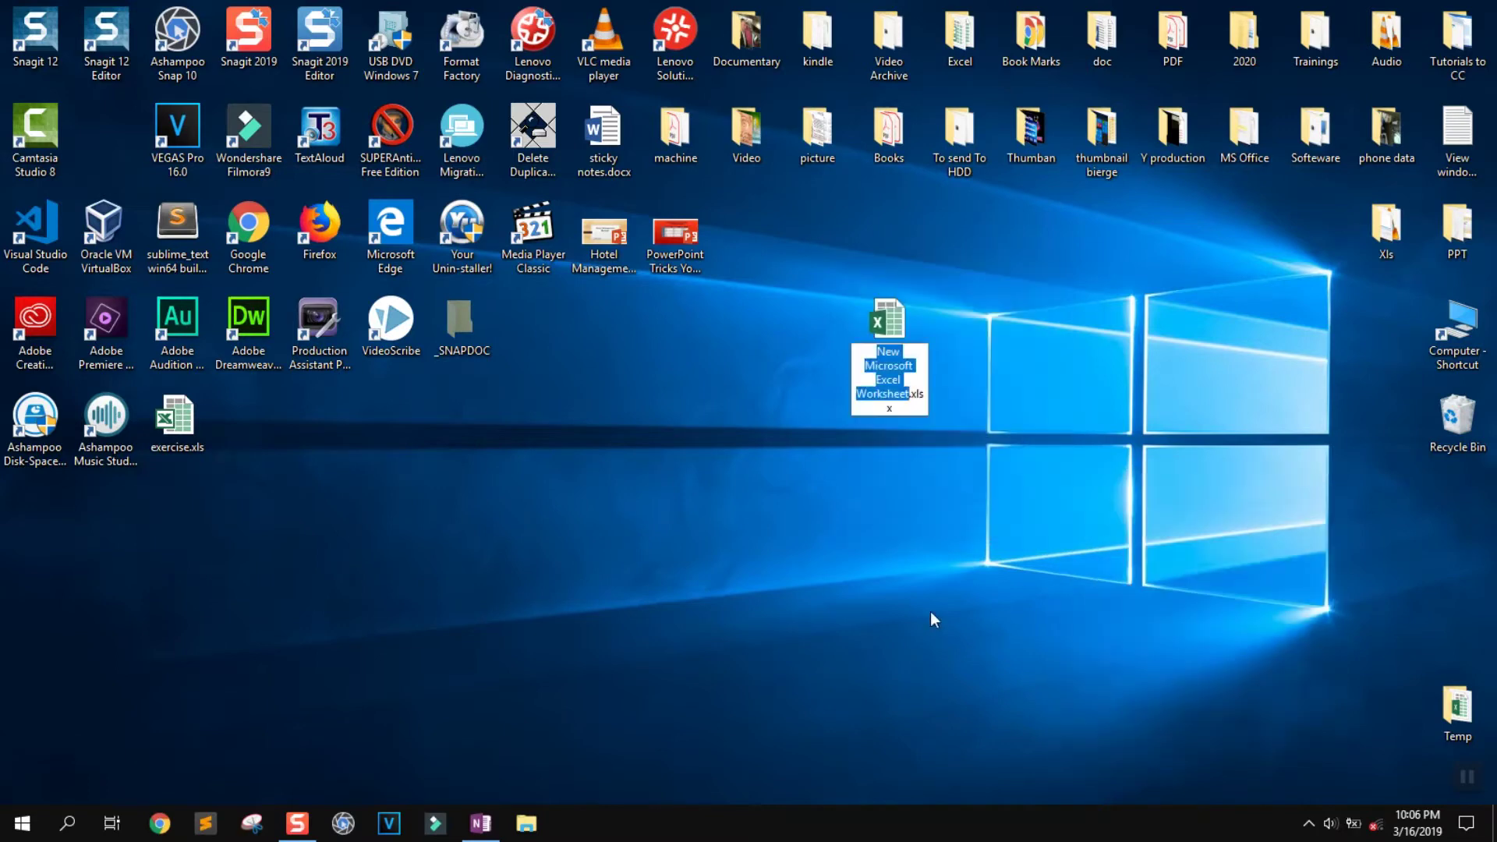
text(Test)
text( 1)
key(Return)
click(905, 468)
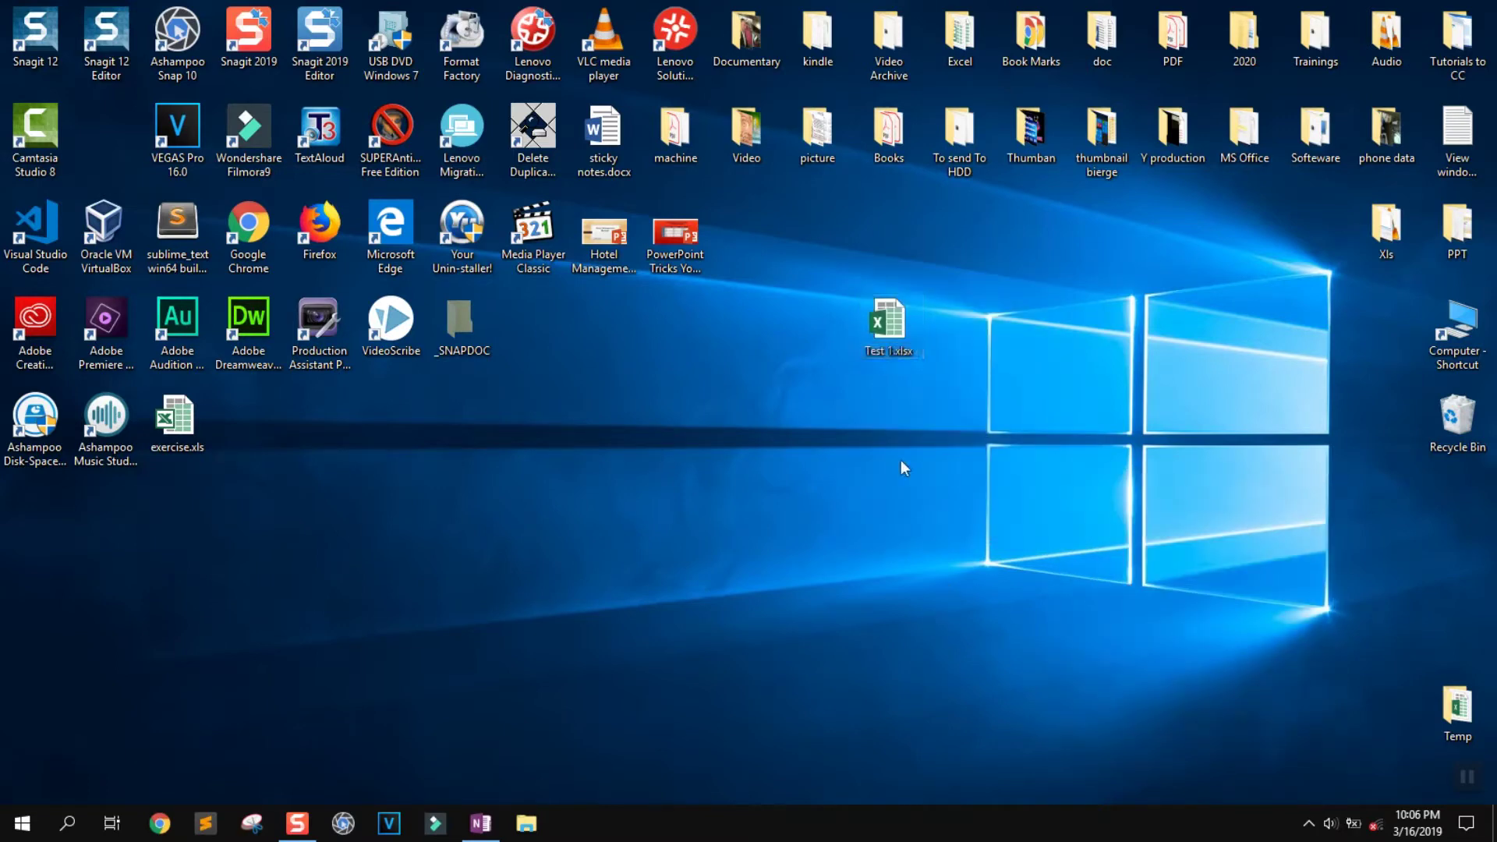
double_click(893, 322)
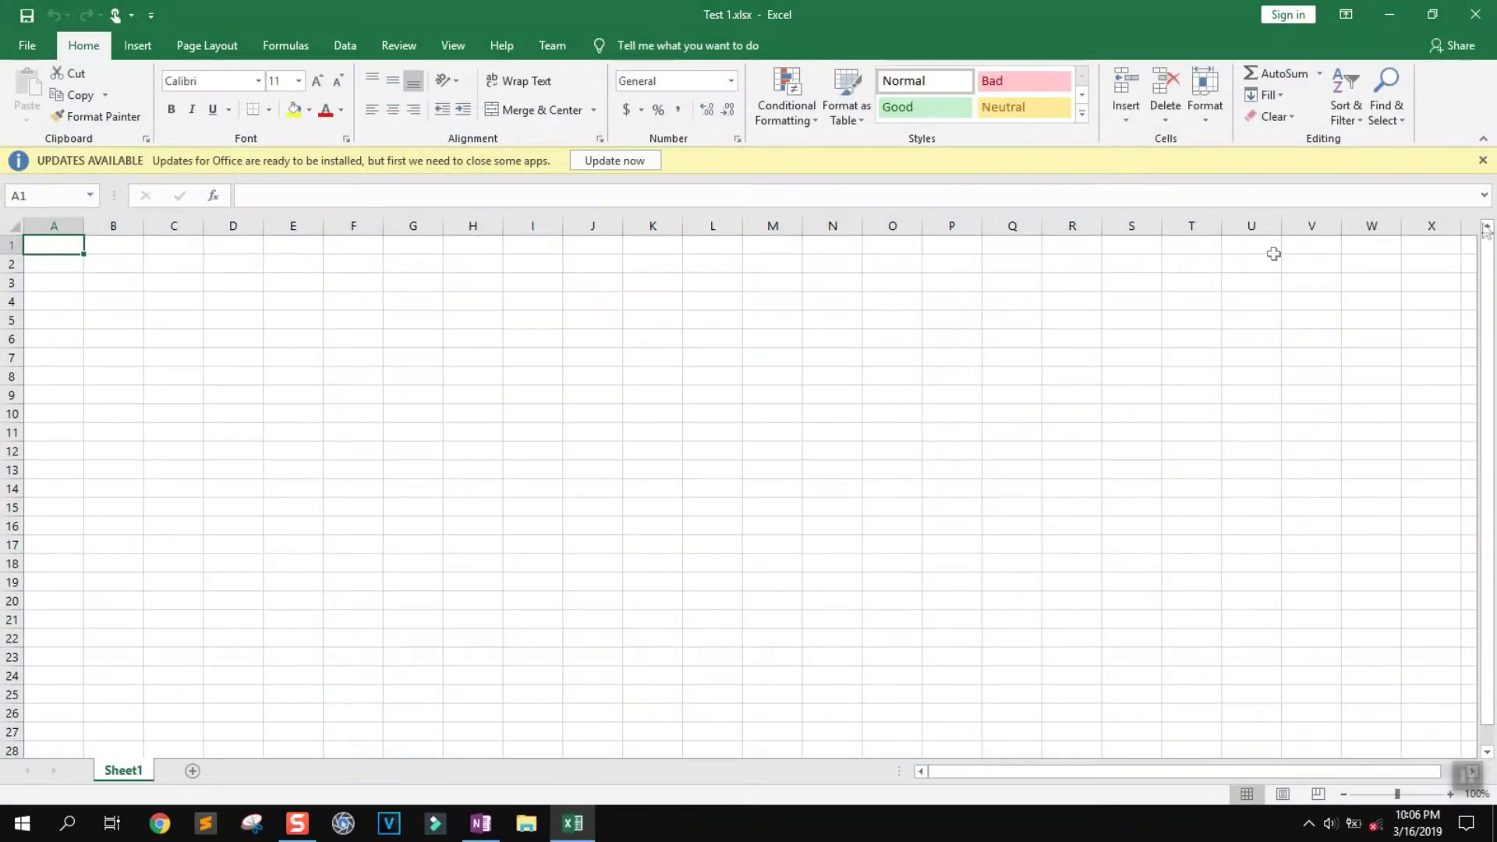
Dismiss the Office updates notice and launch Excel from Windows search to get a blank Book1
click(1484, 160)
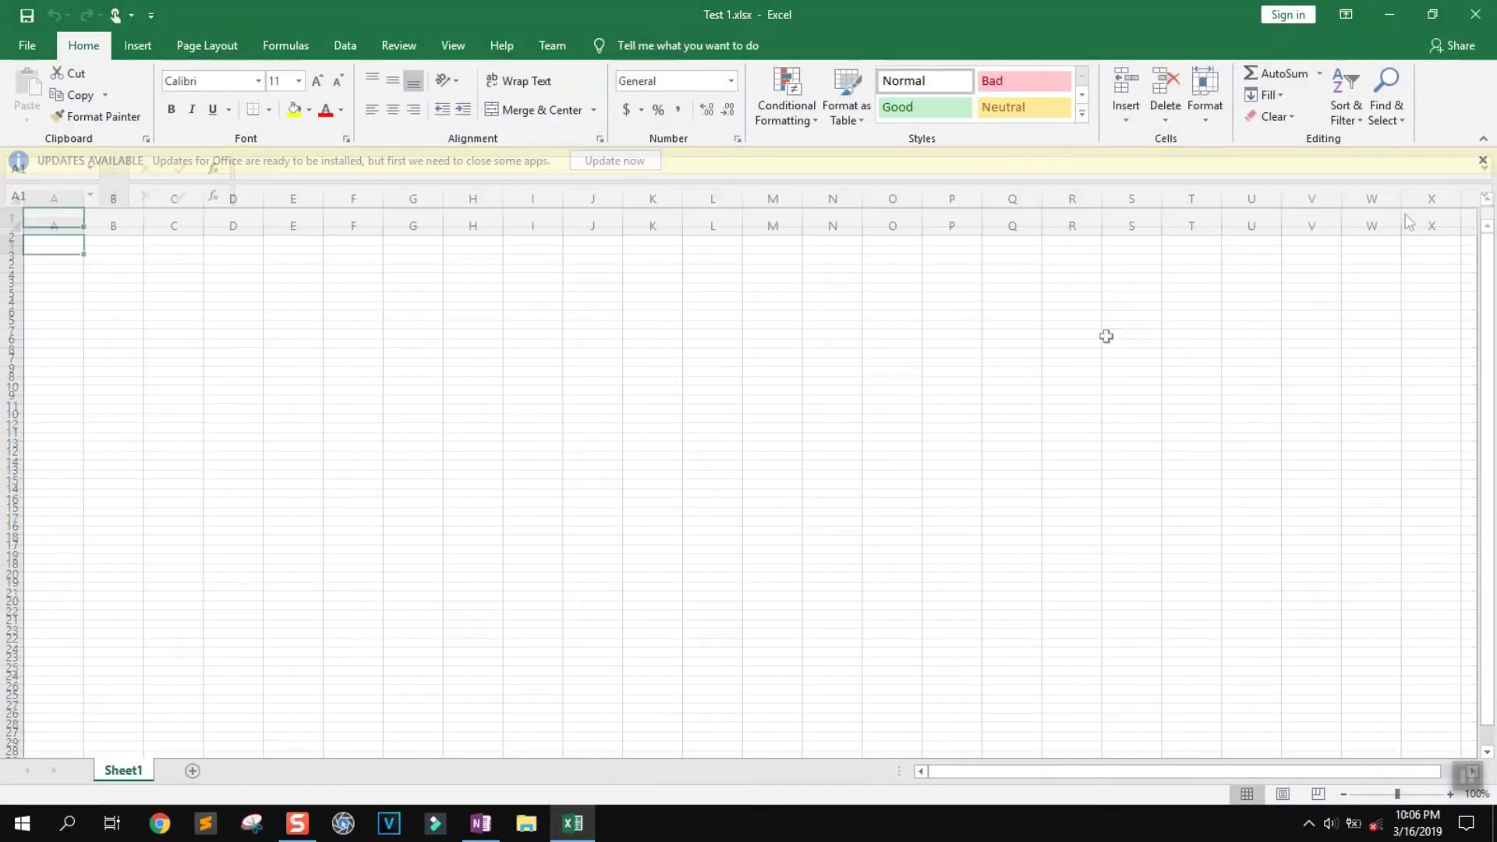
click(68, 823)
text(excel)
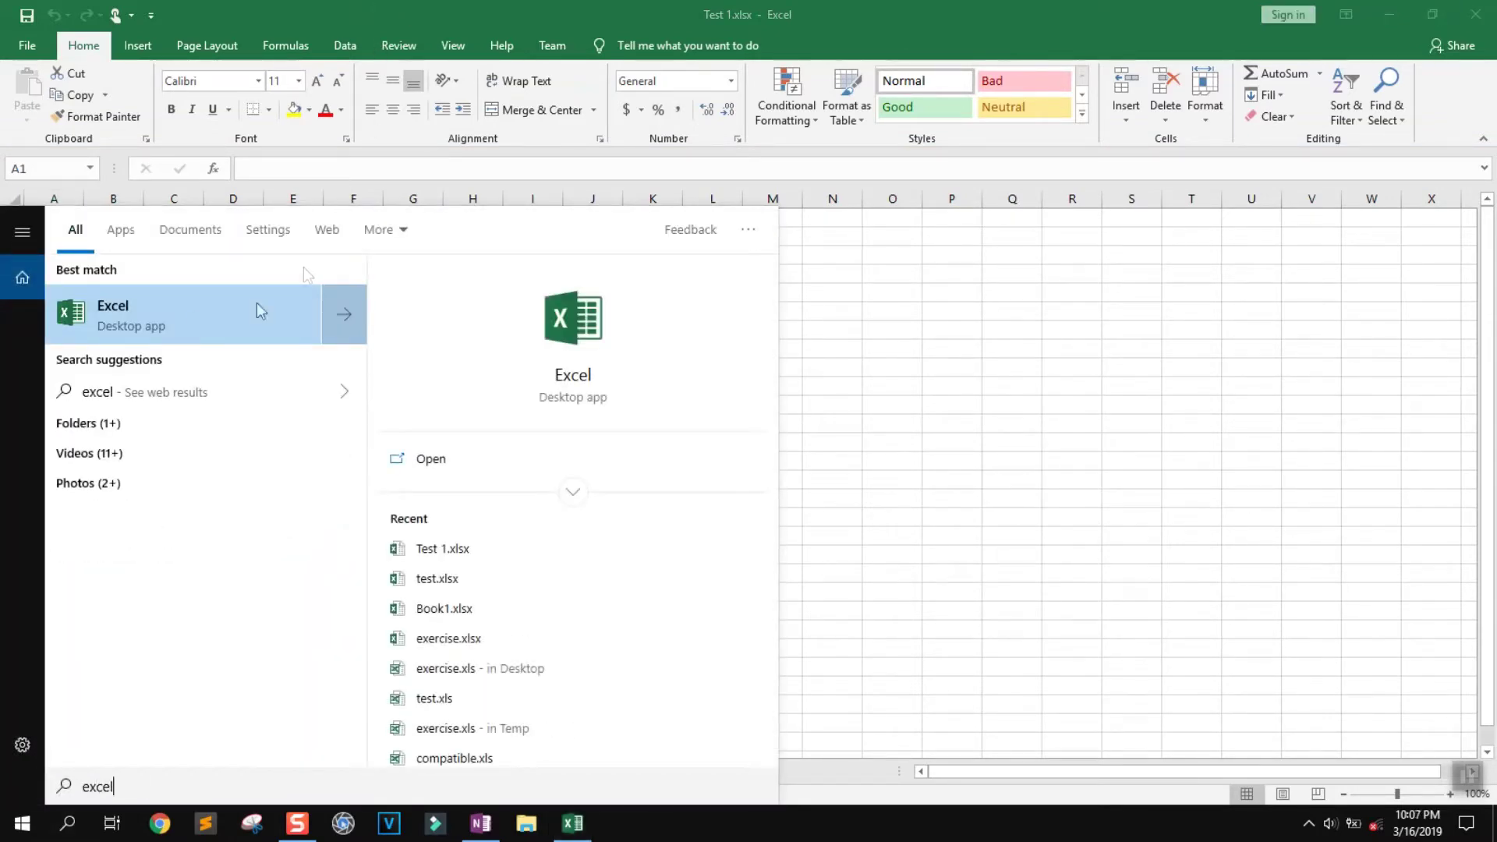
click(136, 331)
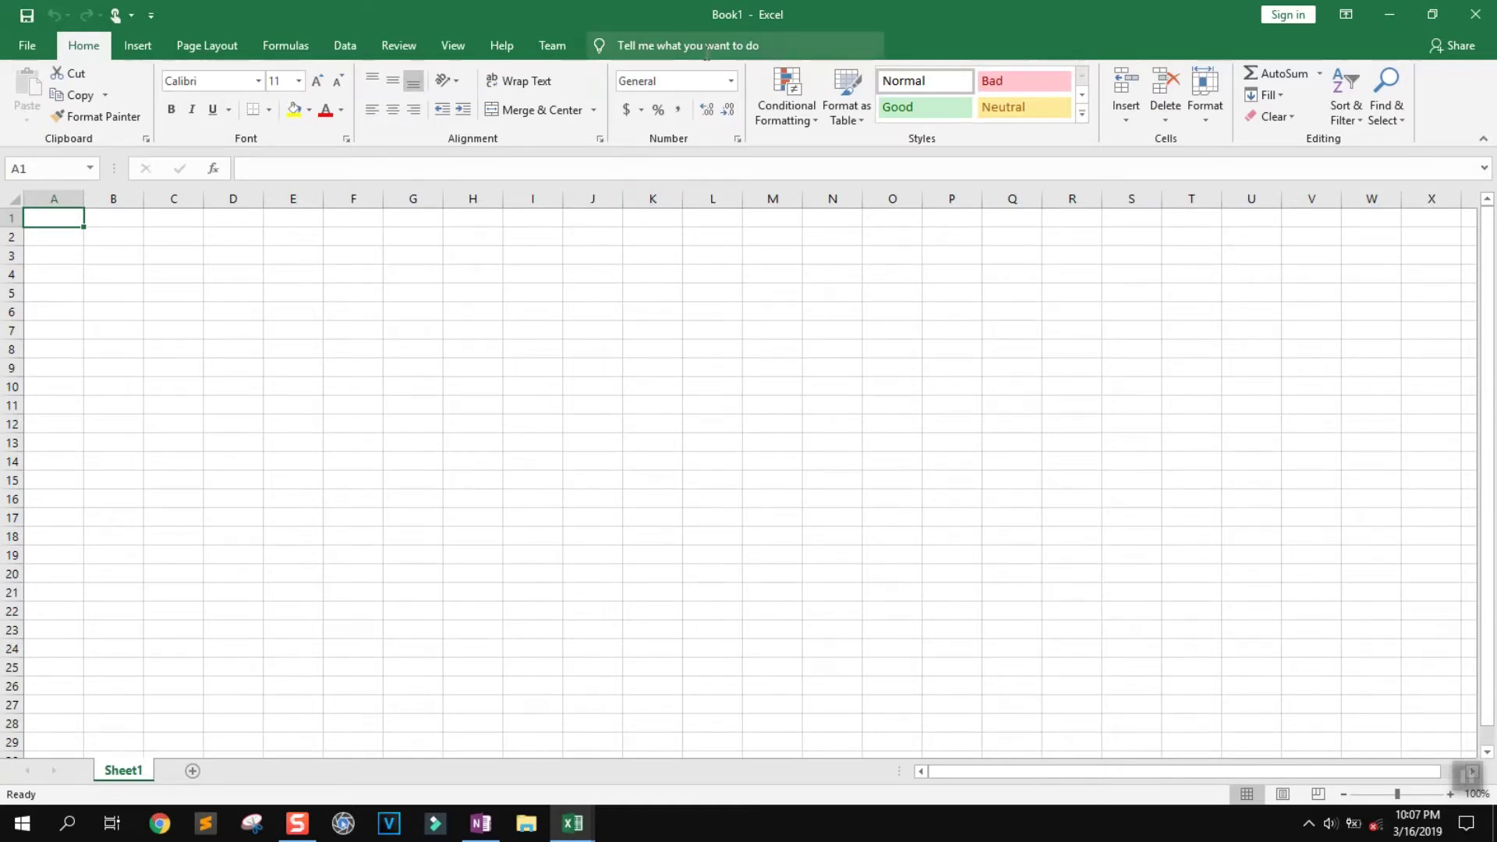
Start Save As for Book1, cancel it, and minimize Excel to the desktop
click(27, 45)
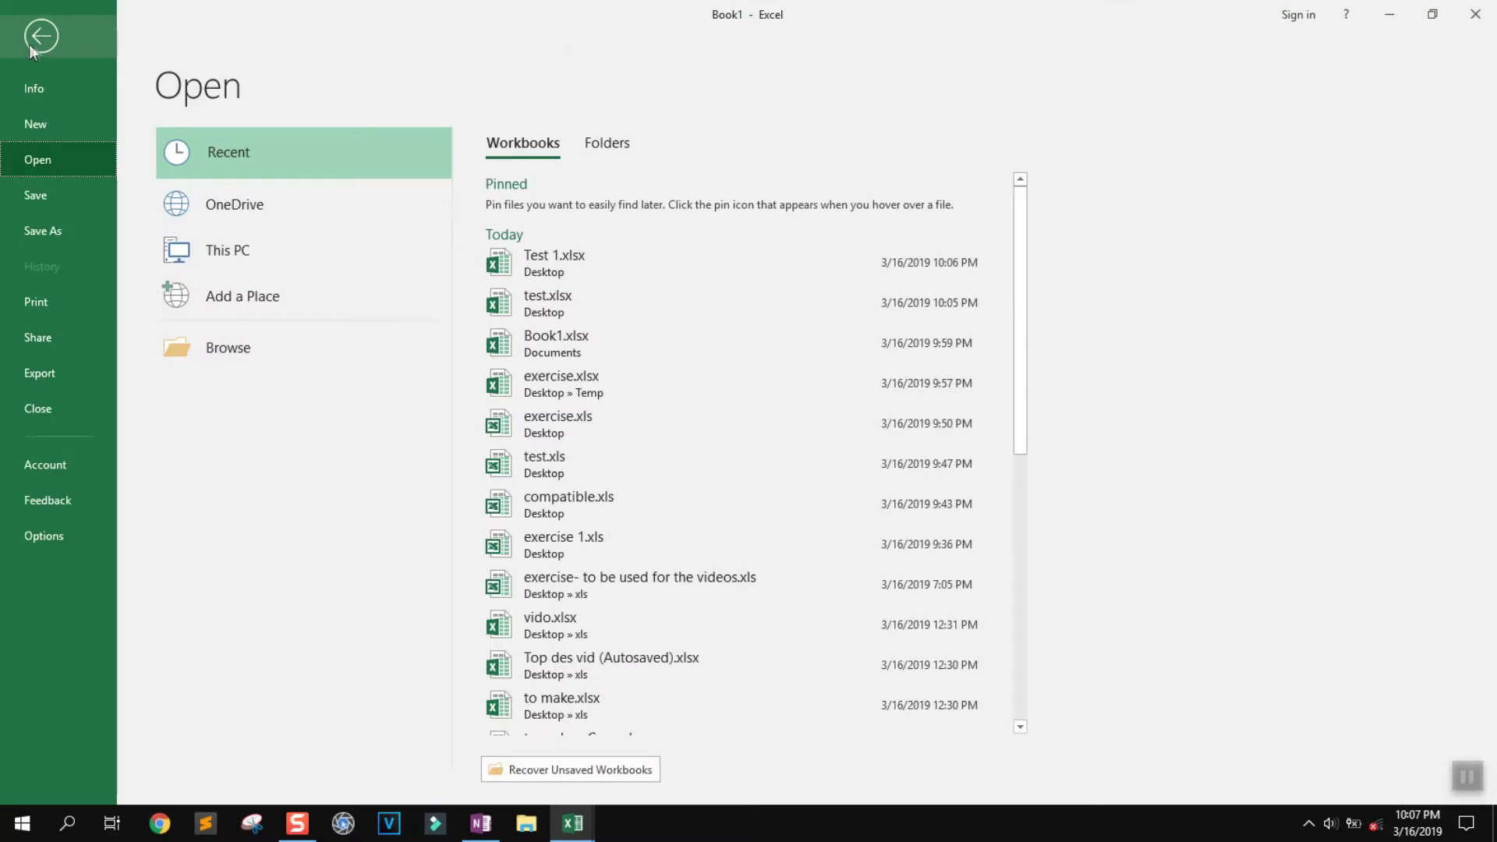
click(53, 233)
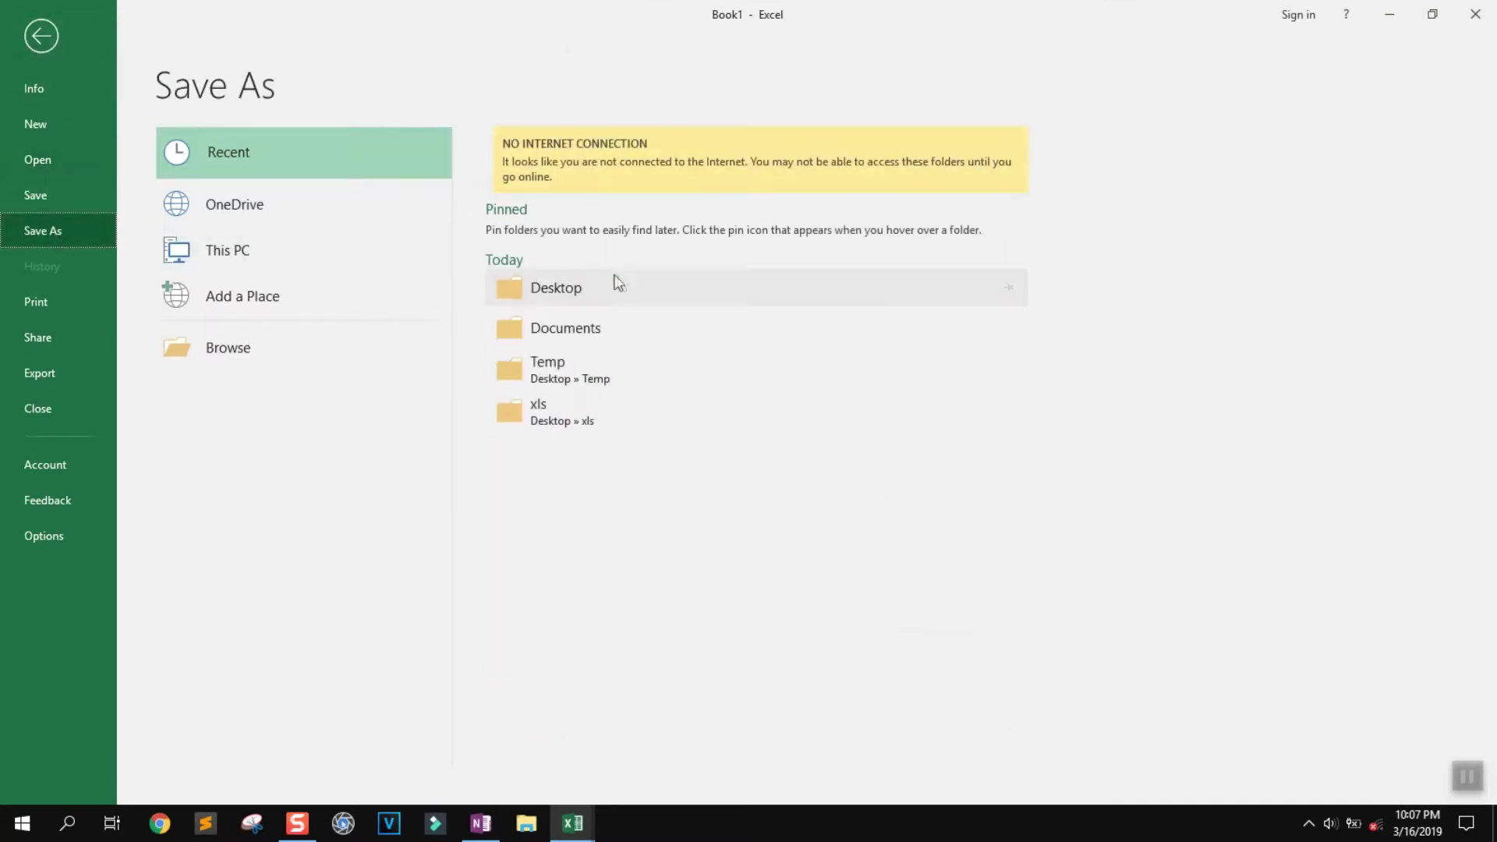
click(277, 345)
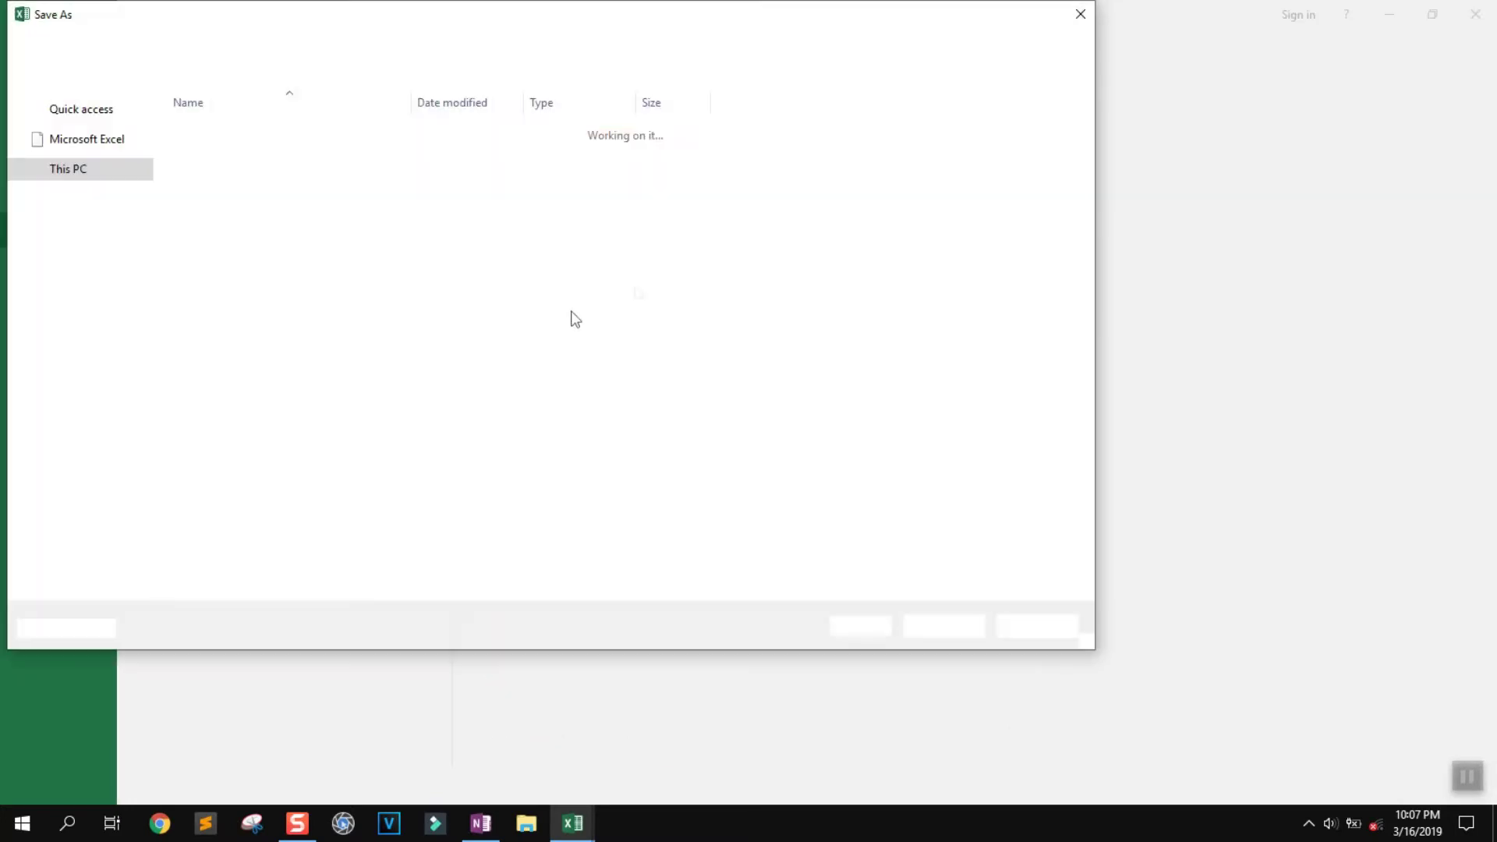
click(1076, 26)
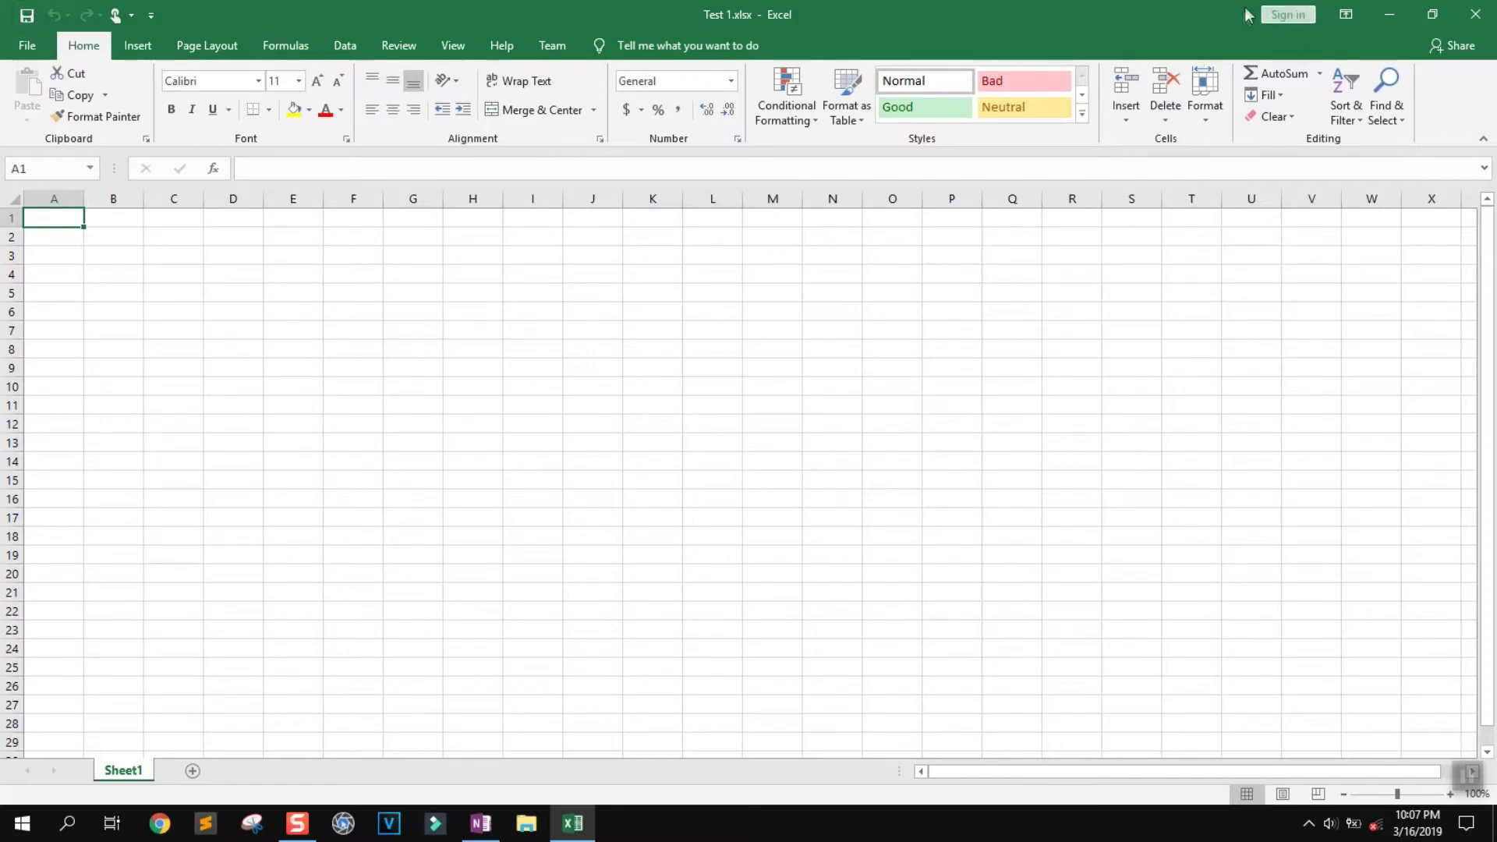
click(1389, 13)
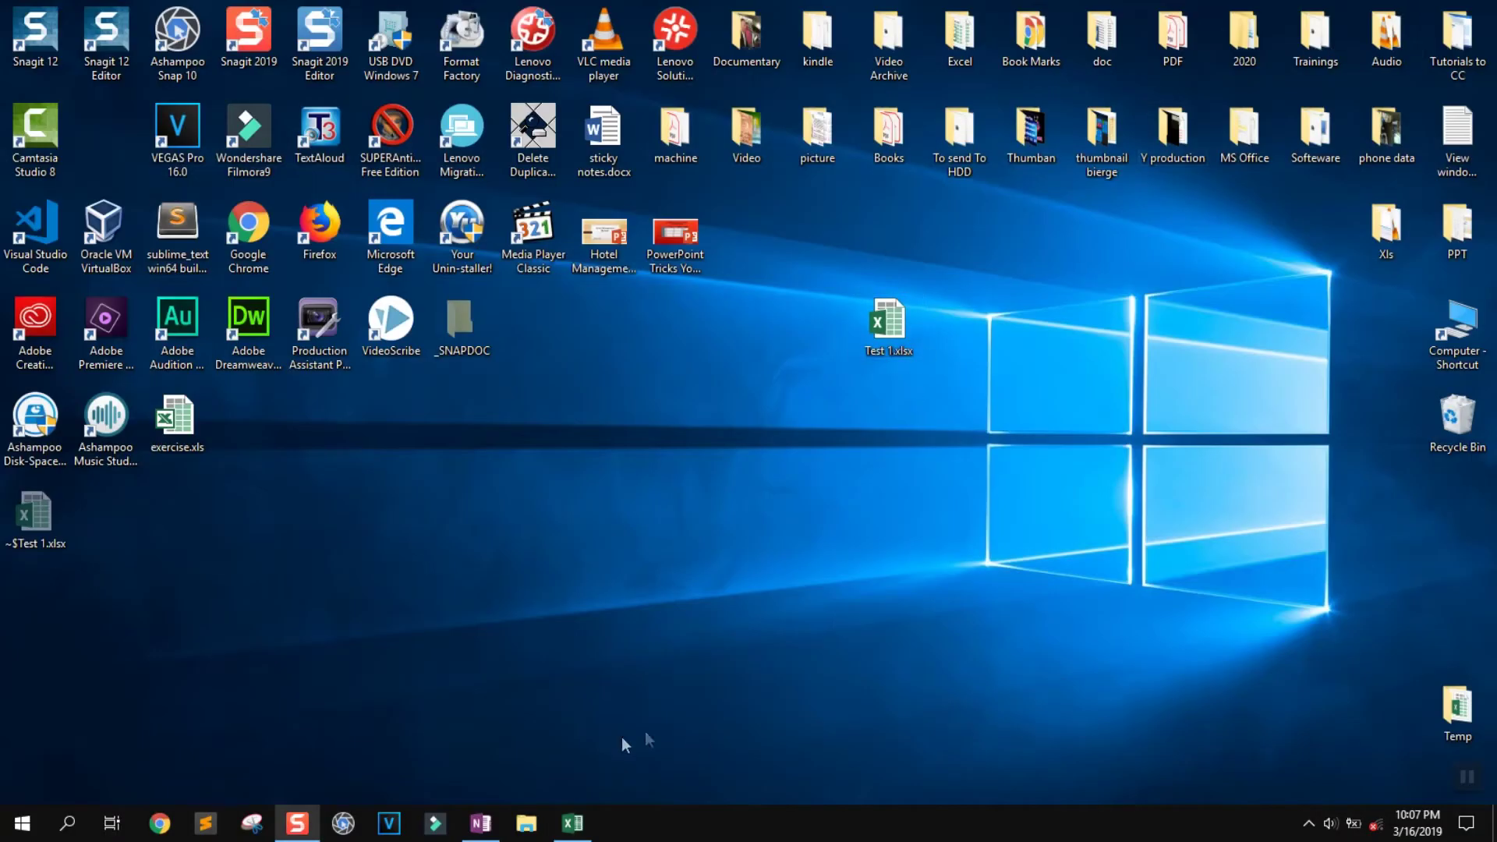
Open exercise.xlsx from the desktop Temp folder and select its 2018 revenue table
click(585, 828)
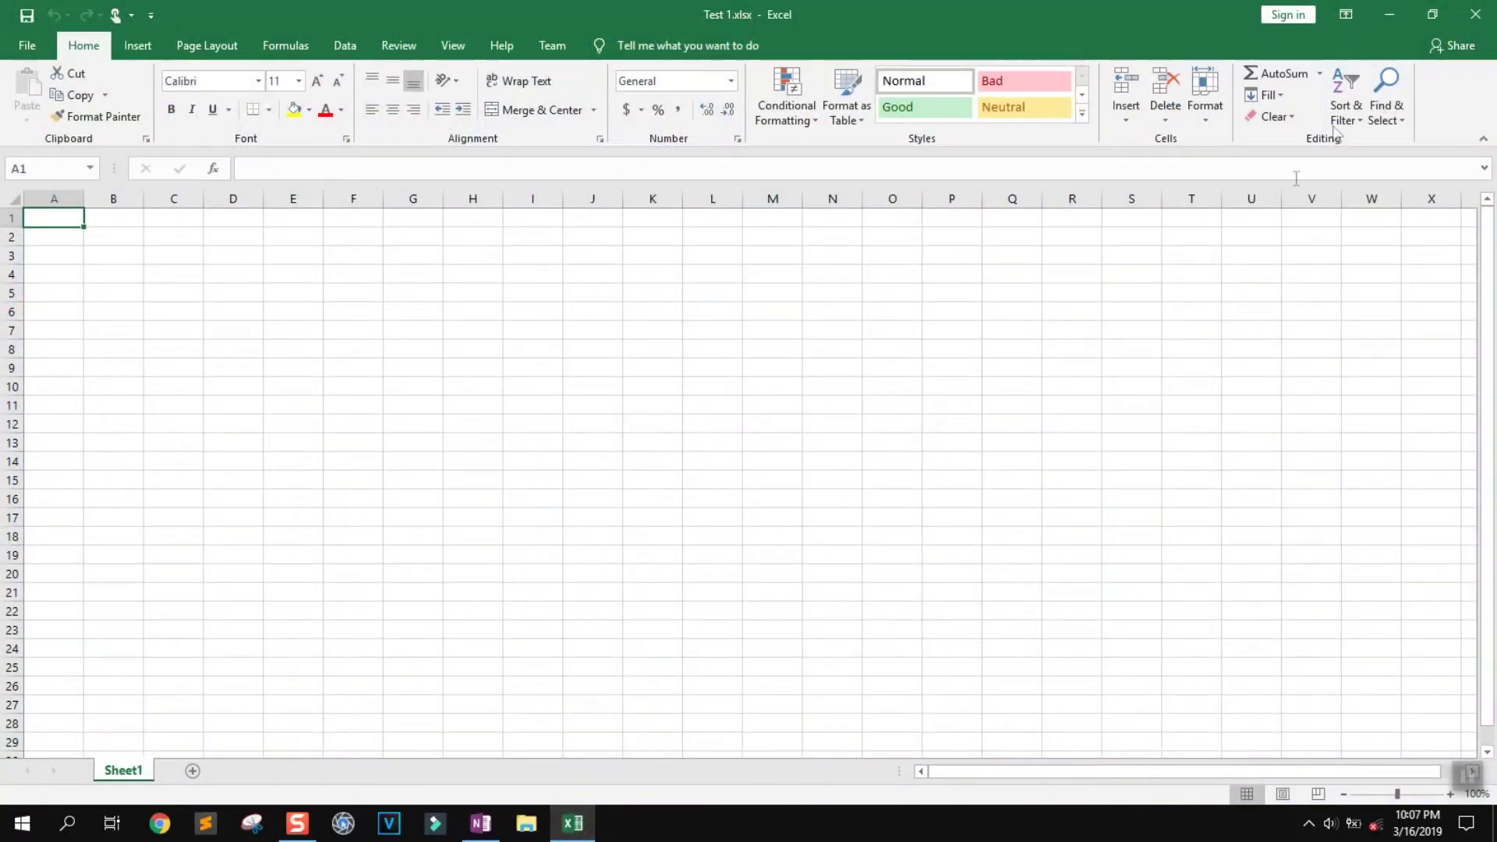
click(1389, 13)
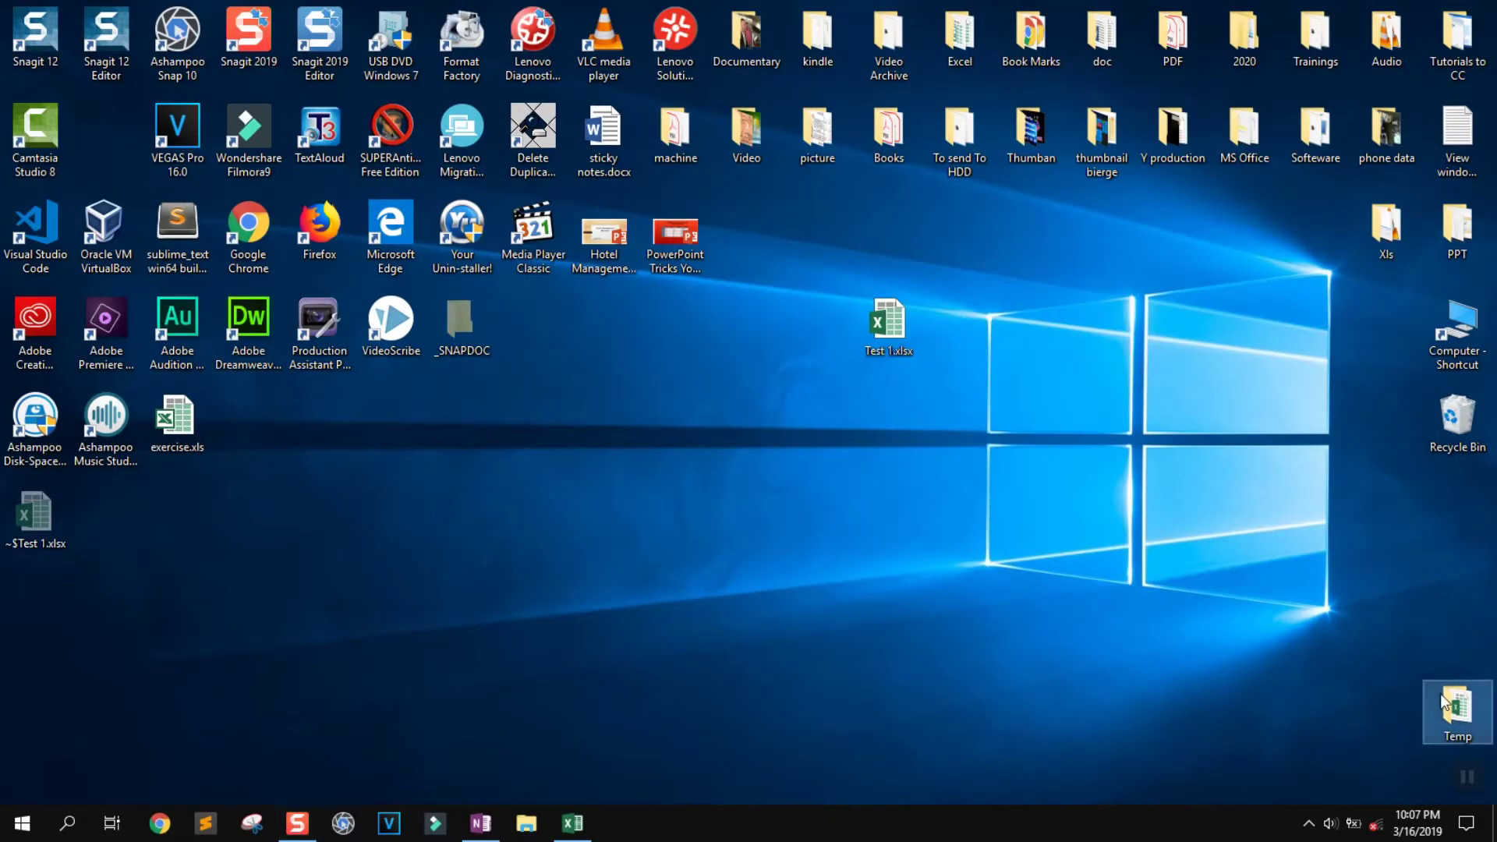
double_click(1444, 704)
double_click(465, 363)
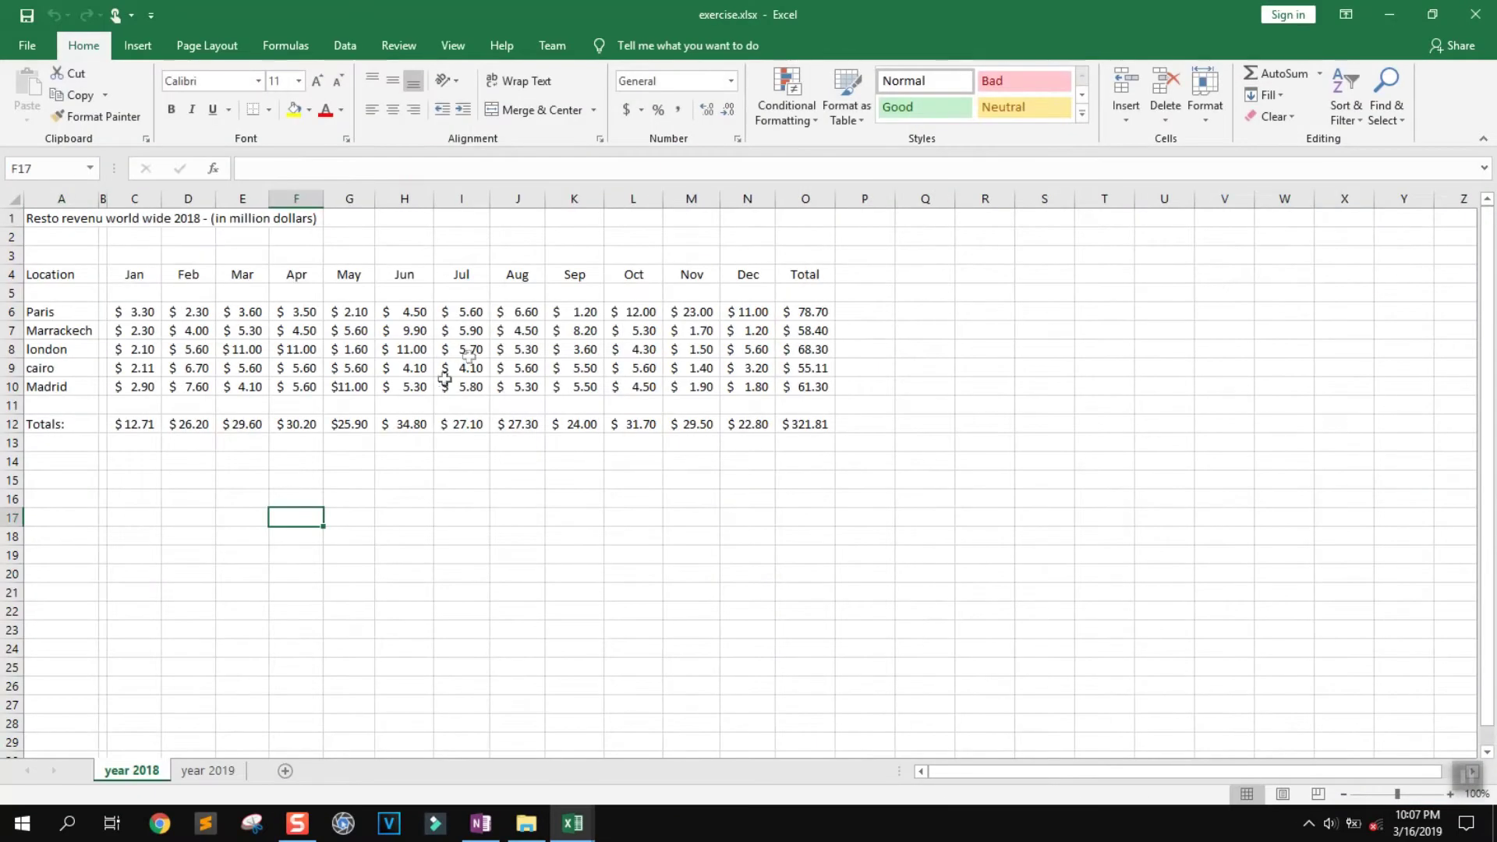
drag(807, 425, 35, 196)
Copy the revenue table A1:O12 and paste it at A1 of Test 1.xlsx
key(ctrl+c)
click(1390, 14)
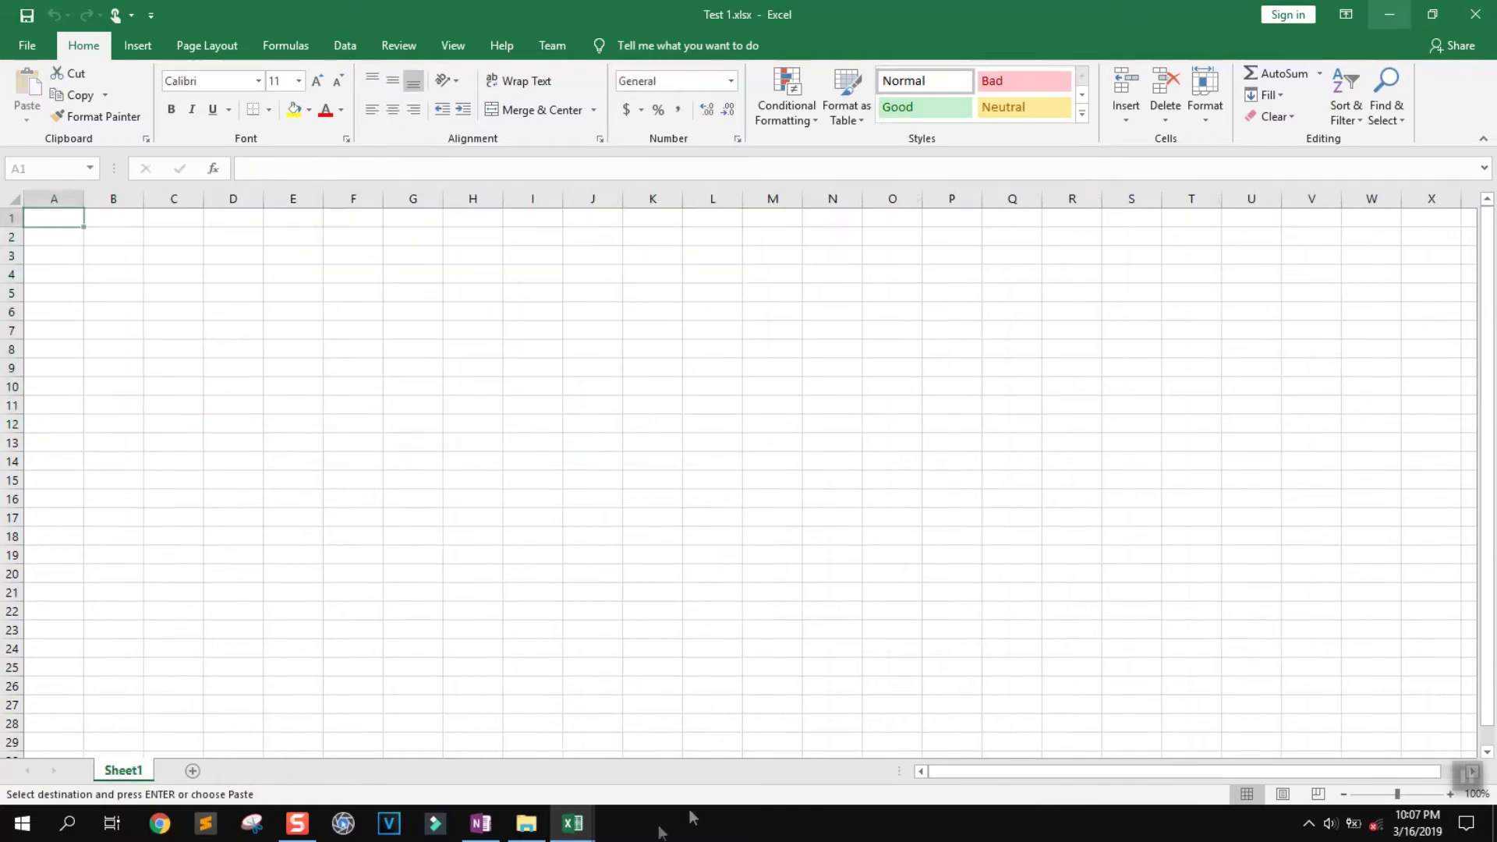
key(Return)
key(ctrl+v)
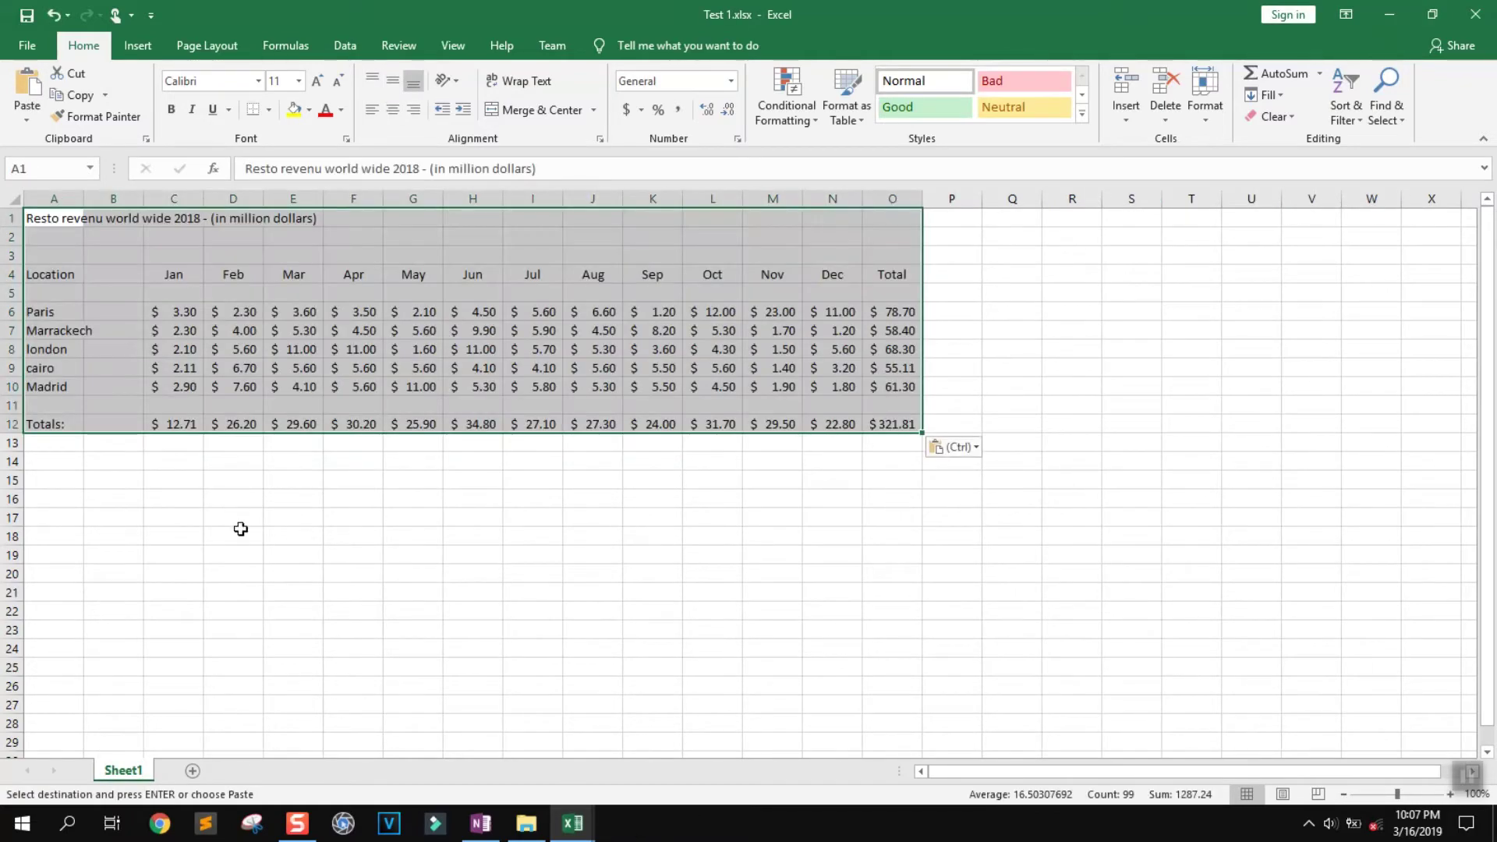
click(234, 535)
Close exercise.xlsx without saving and return to cell A1 in Test 1.xlsx
mouse_move(583, 832)
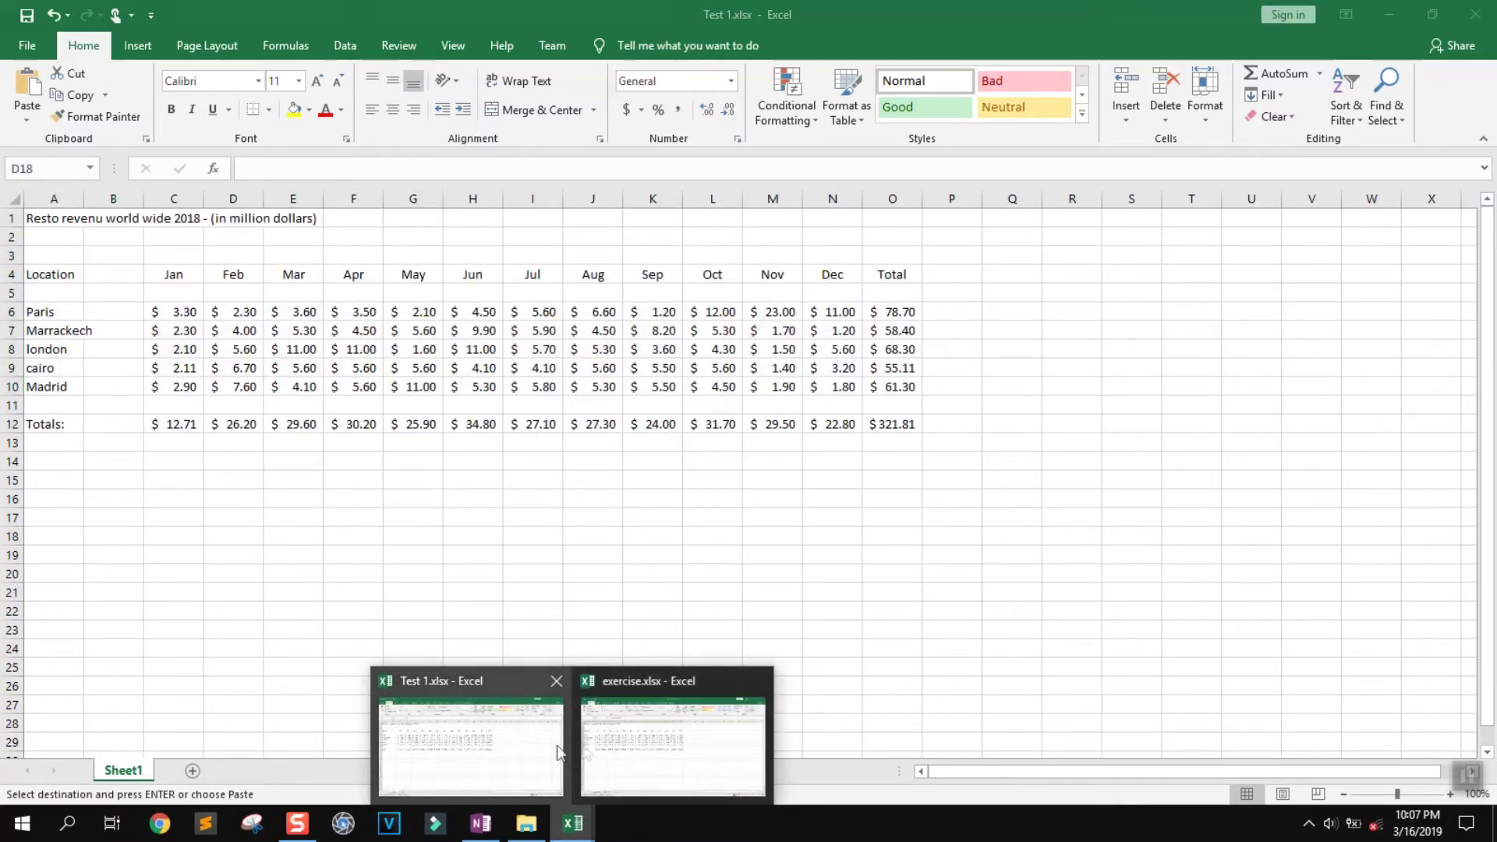
click(645, 737)
click(1476, 14)
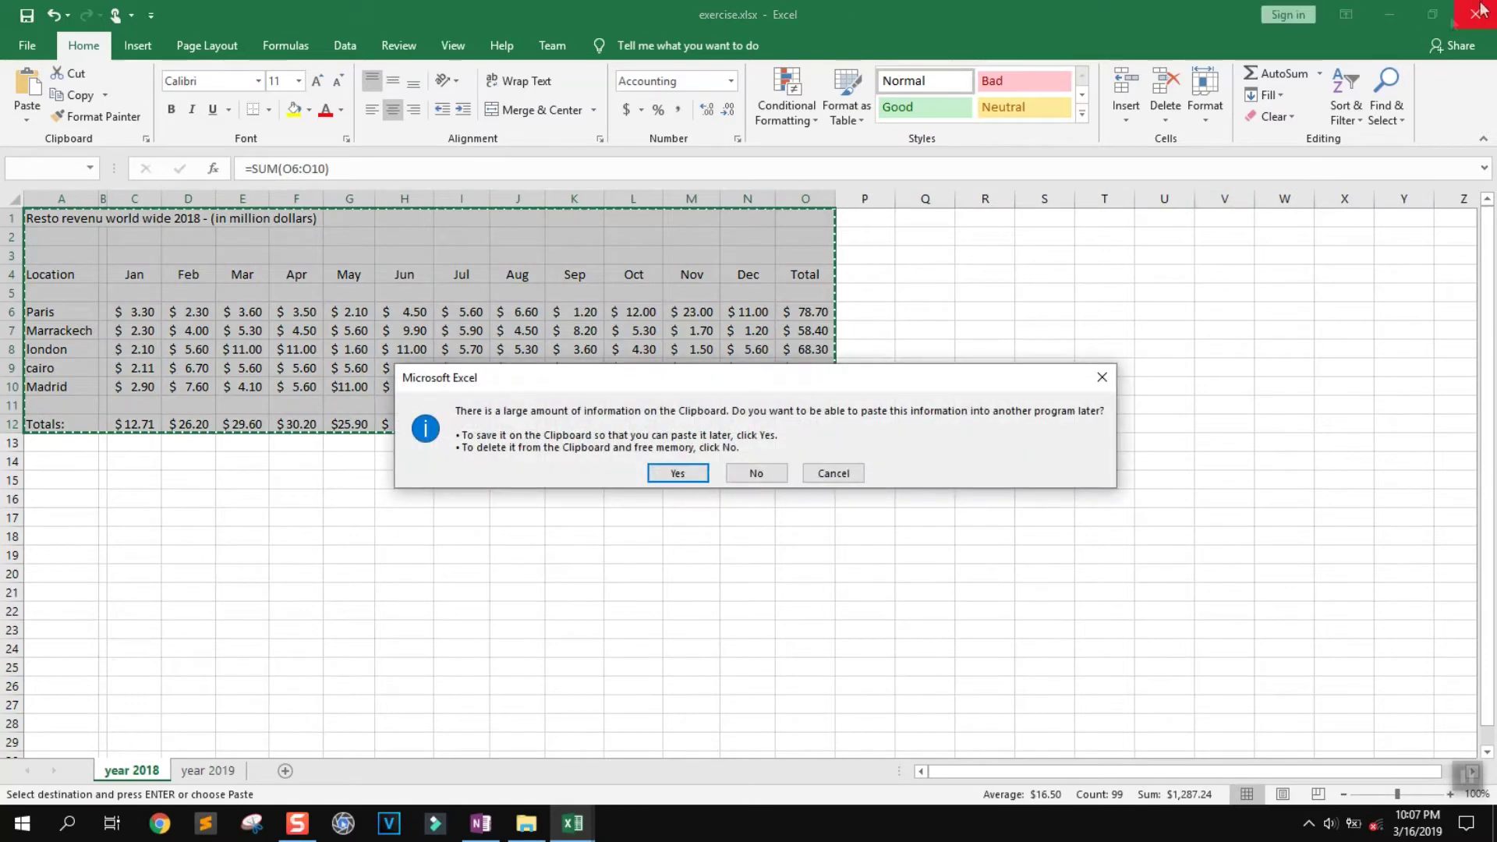
click(754, 477)
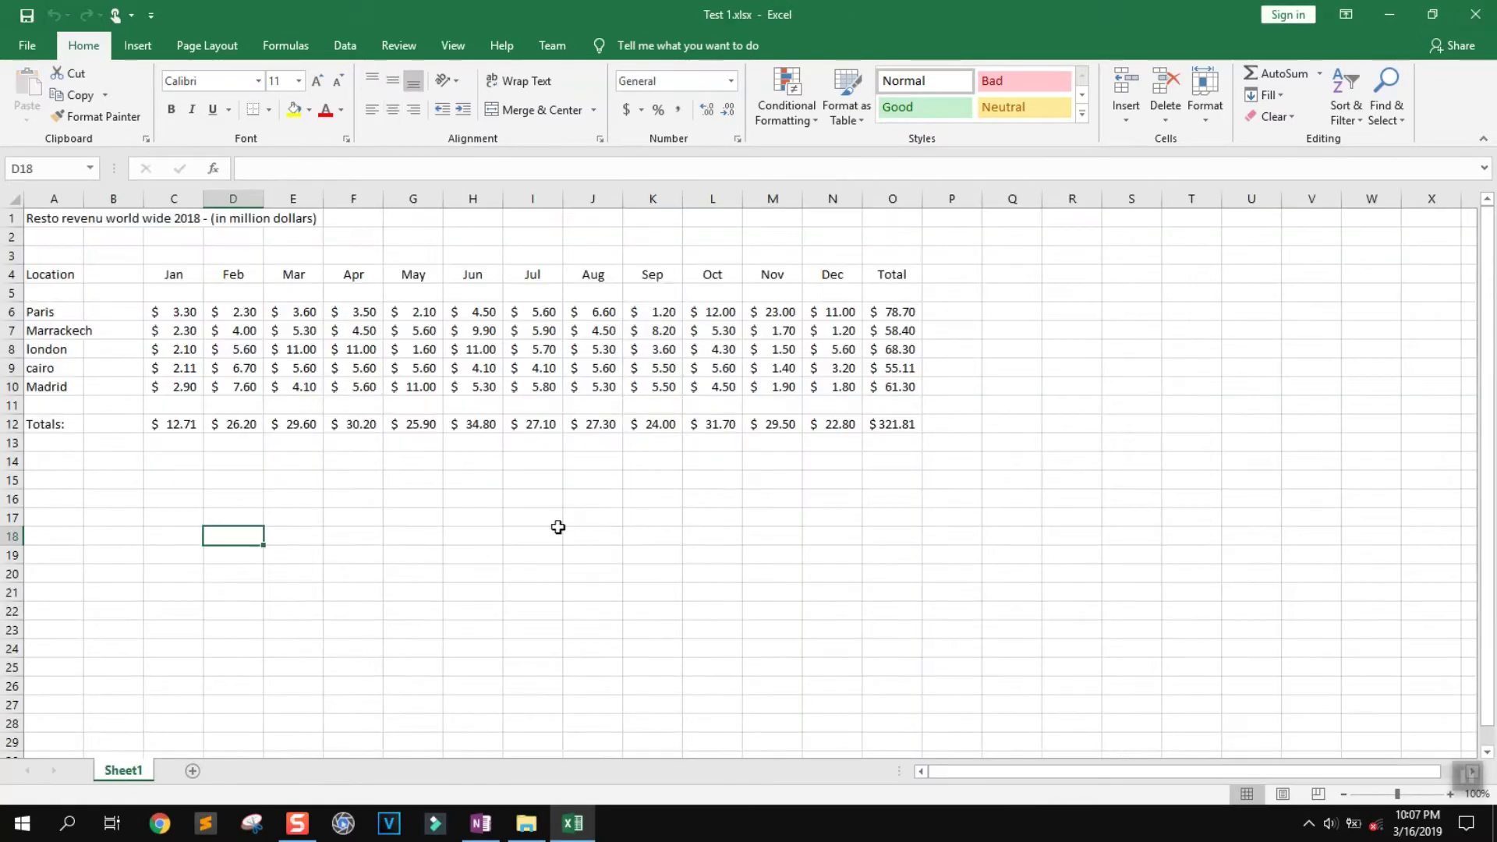
click(557, 530)
click(71, 216)
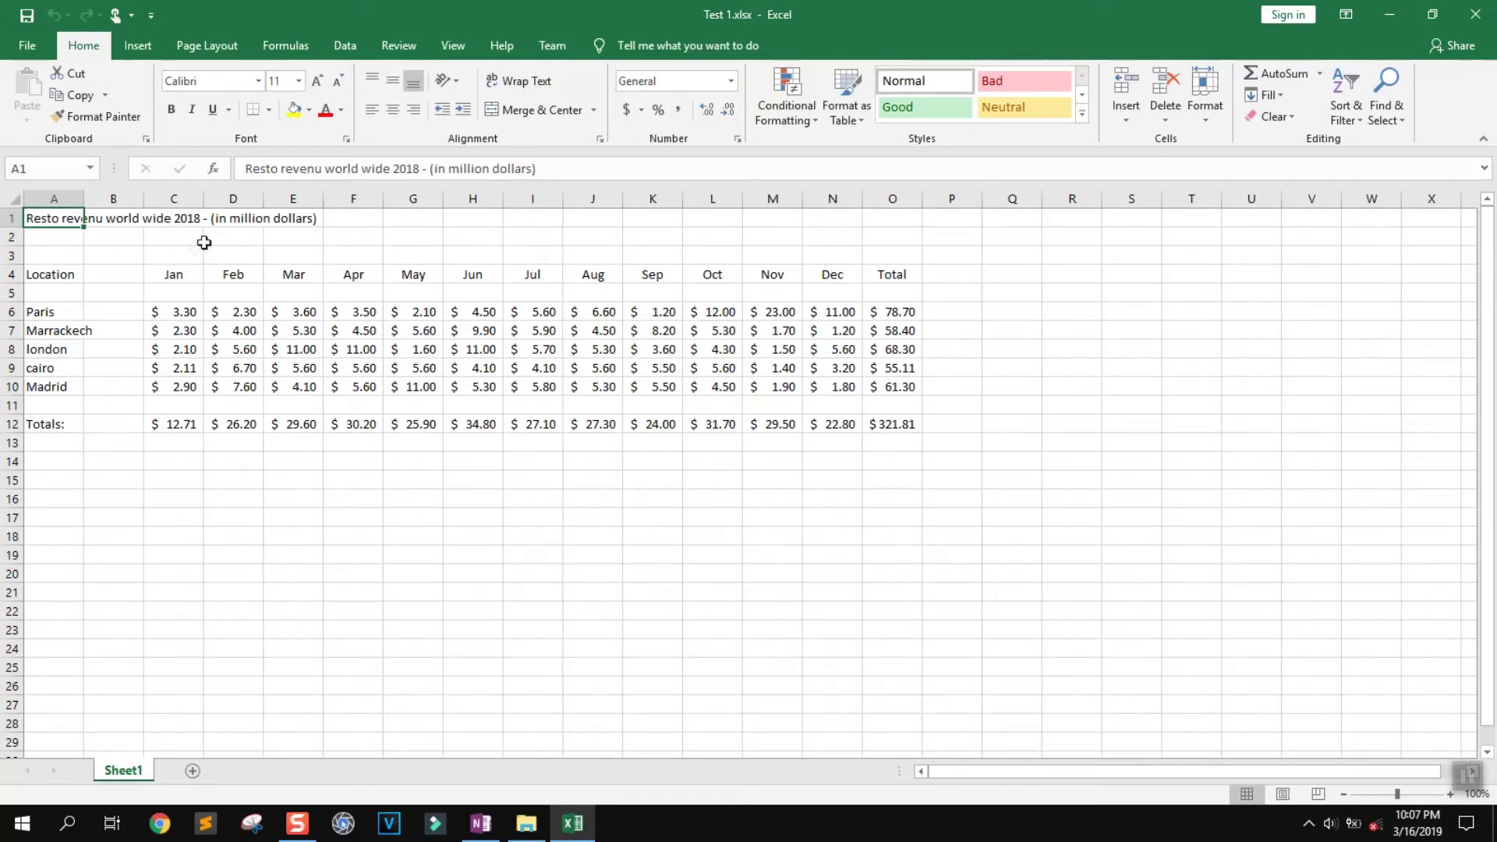
Locate the title in cell A1 and clear its text
click(142, 220)
click(165, 220)
click(269, 222)
click(227, 227)
click(69, 222)
drag(547, 170, 235, 167)
key(ctrl+c)
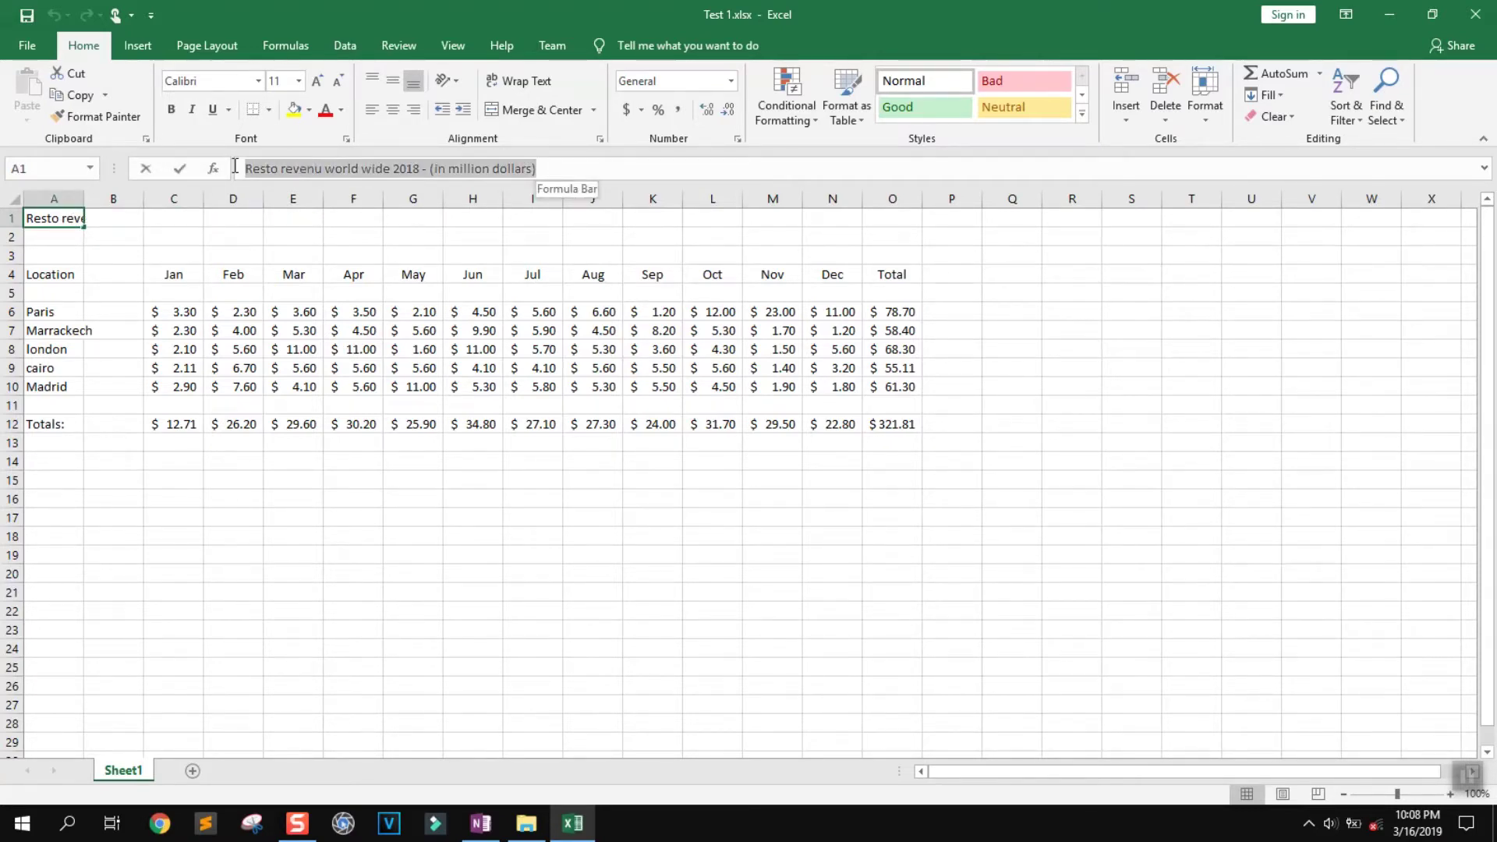
key(BackSpace)
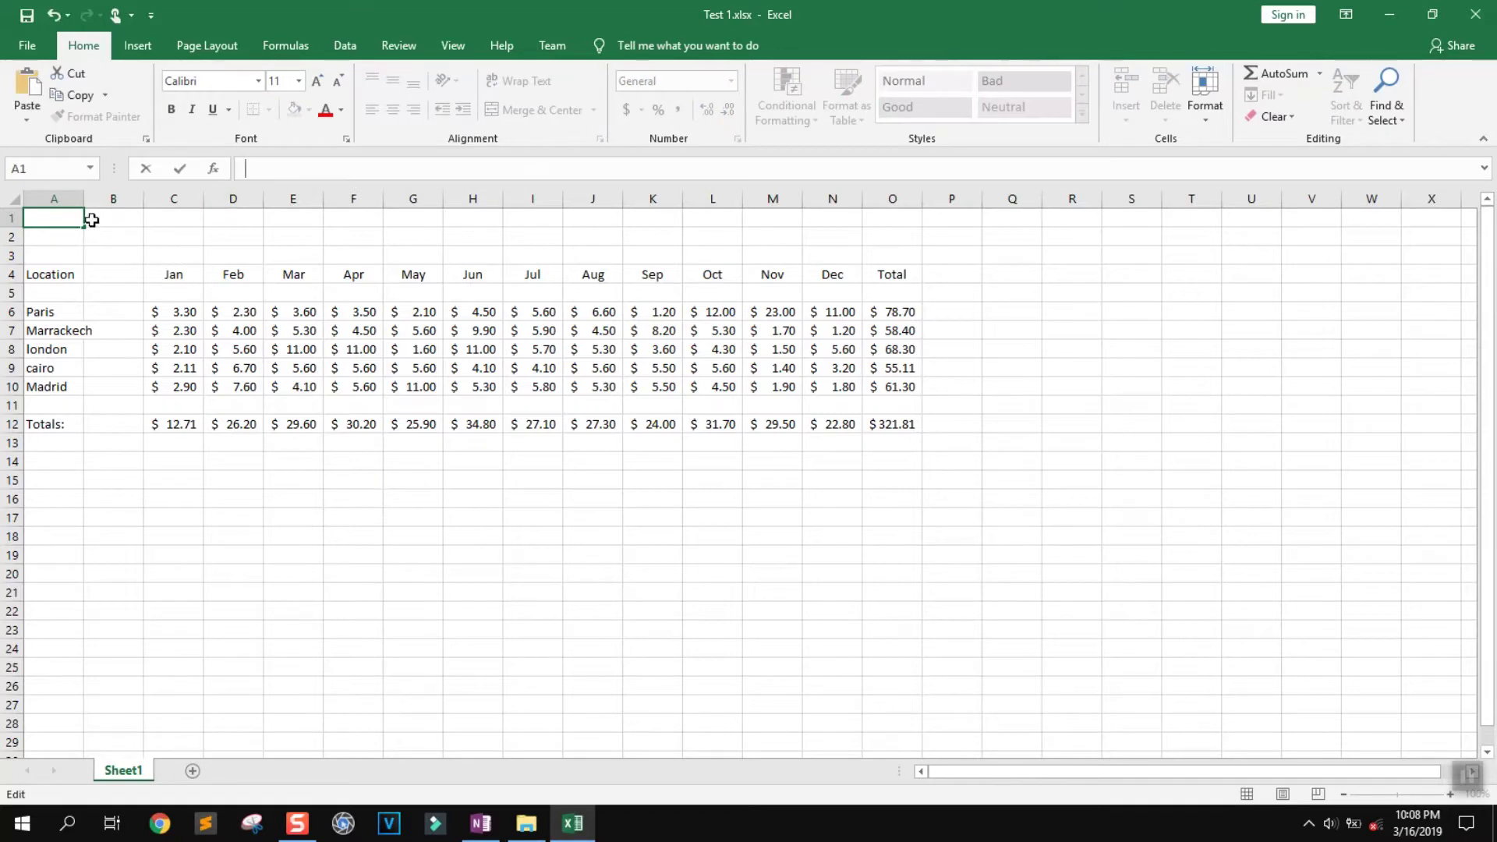
Merge and centre cells E1 through L1 to hold the title
click(312, 218)
drag(329, 216, 715, 221)
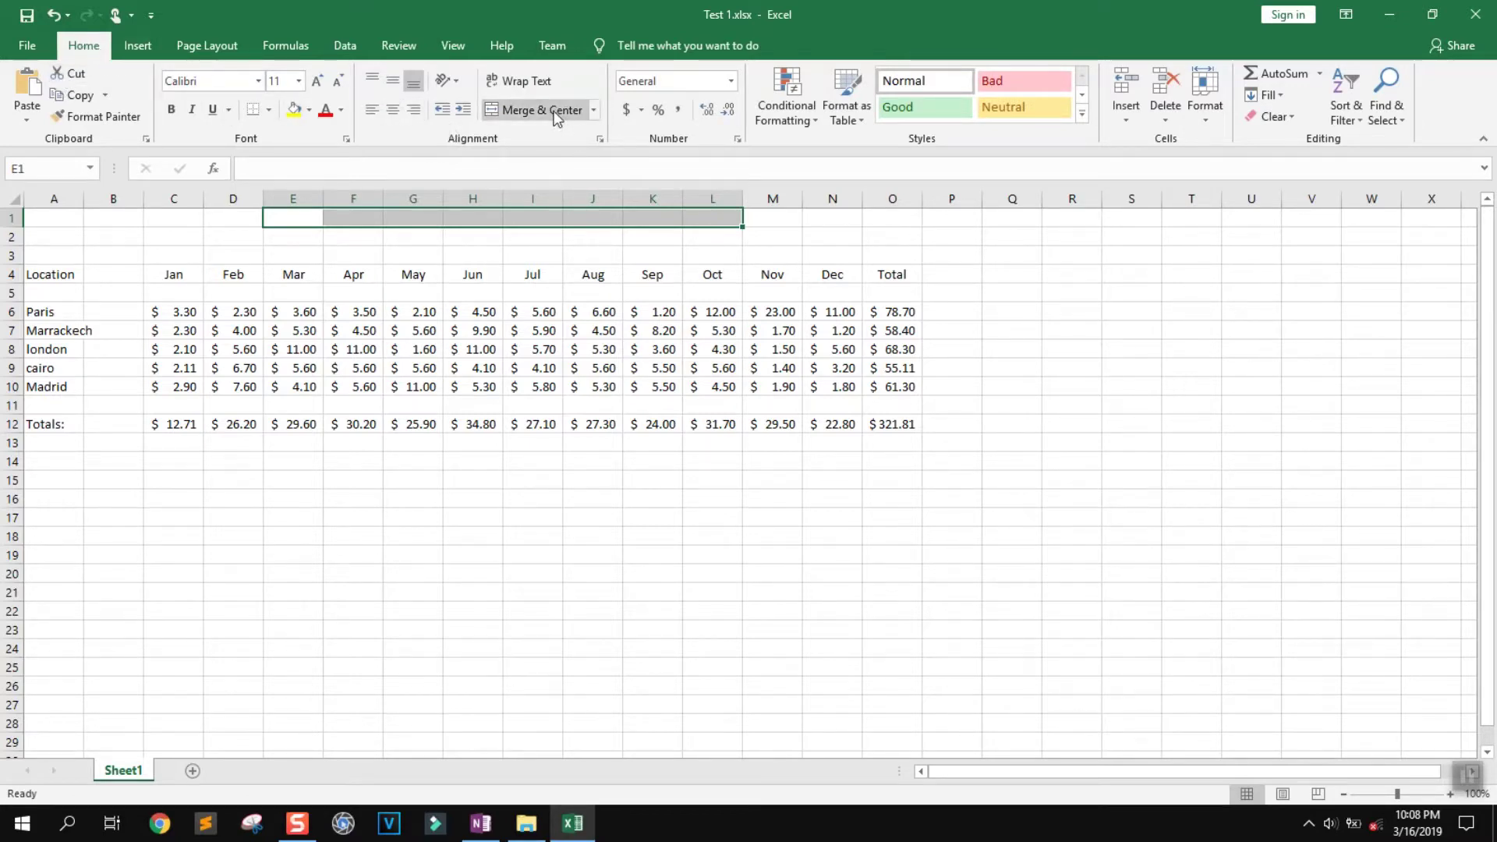
click(594, 110)
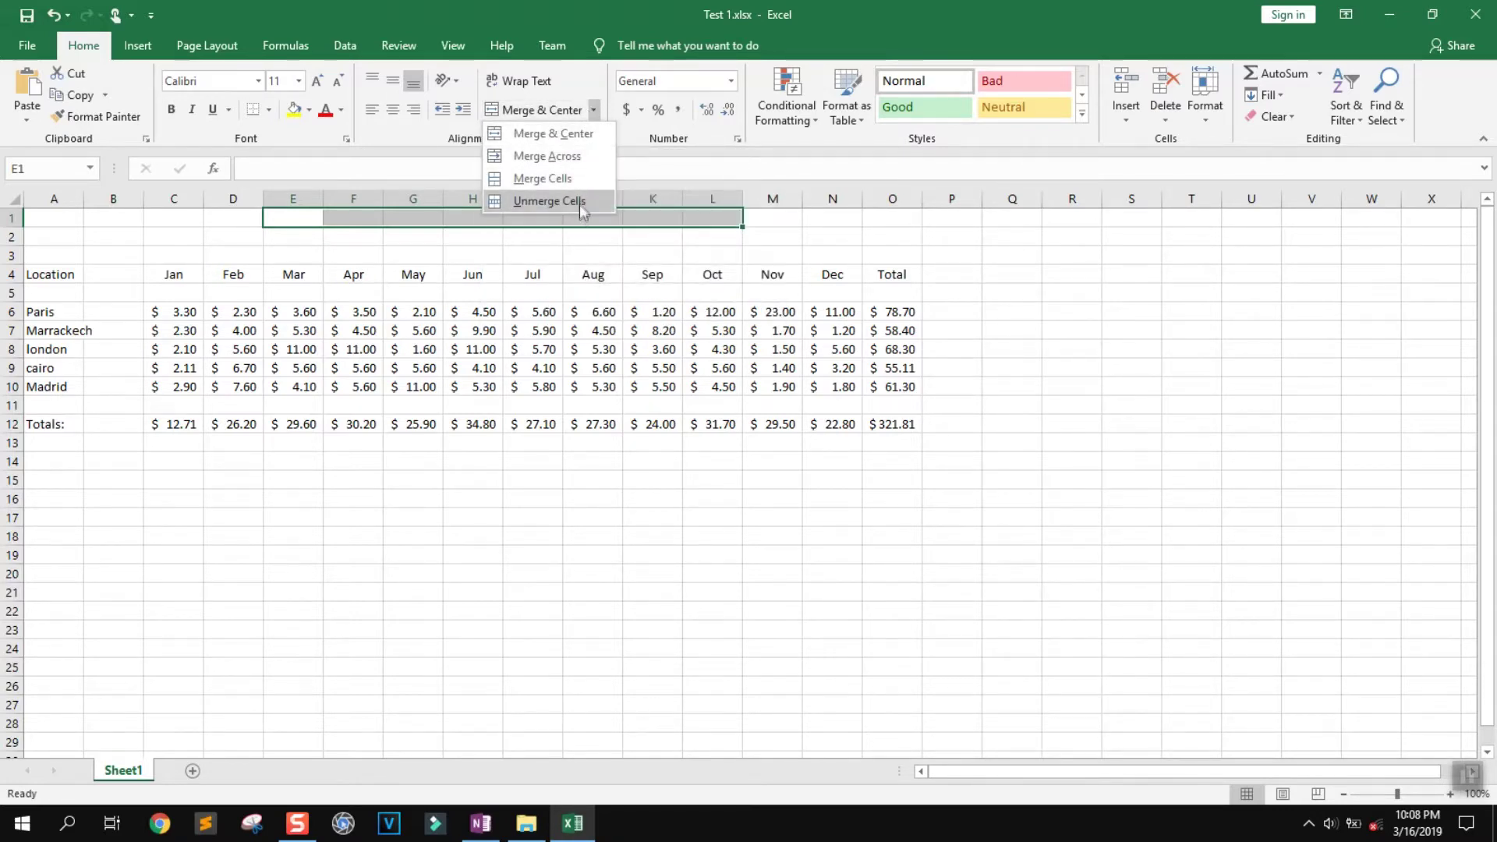
click(545, 134)
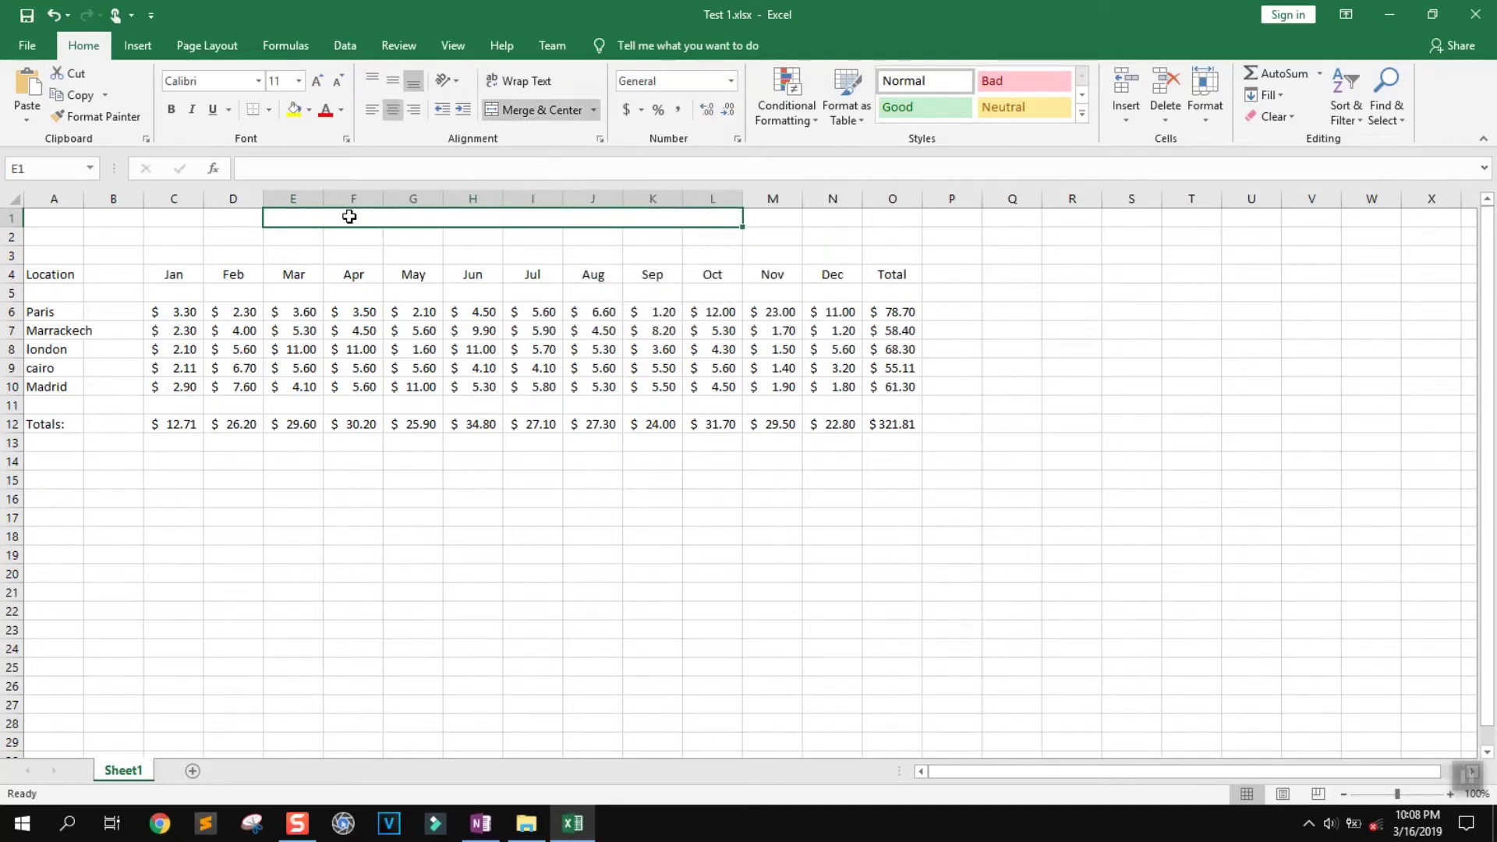
key(ctrl+v)
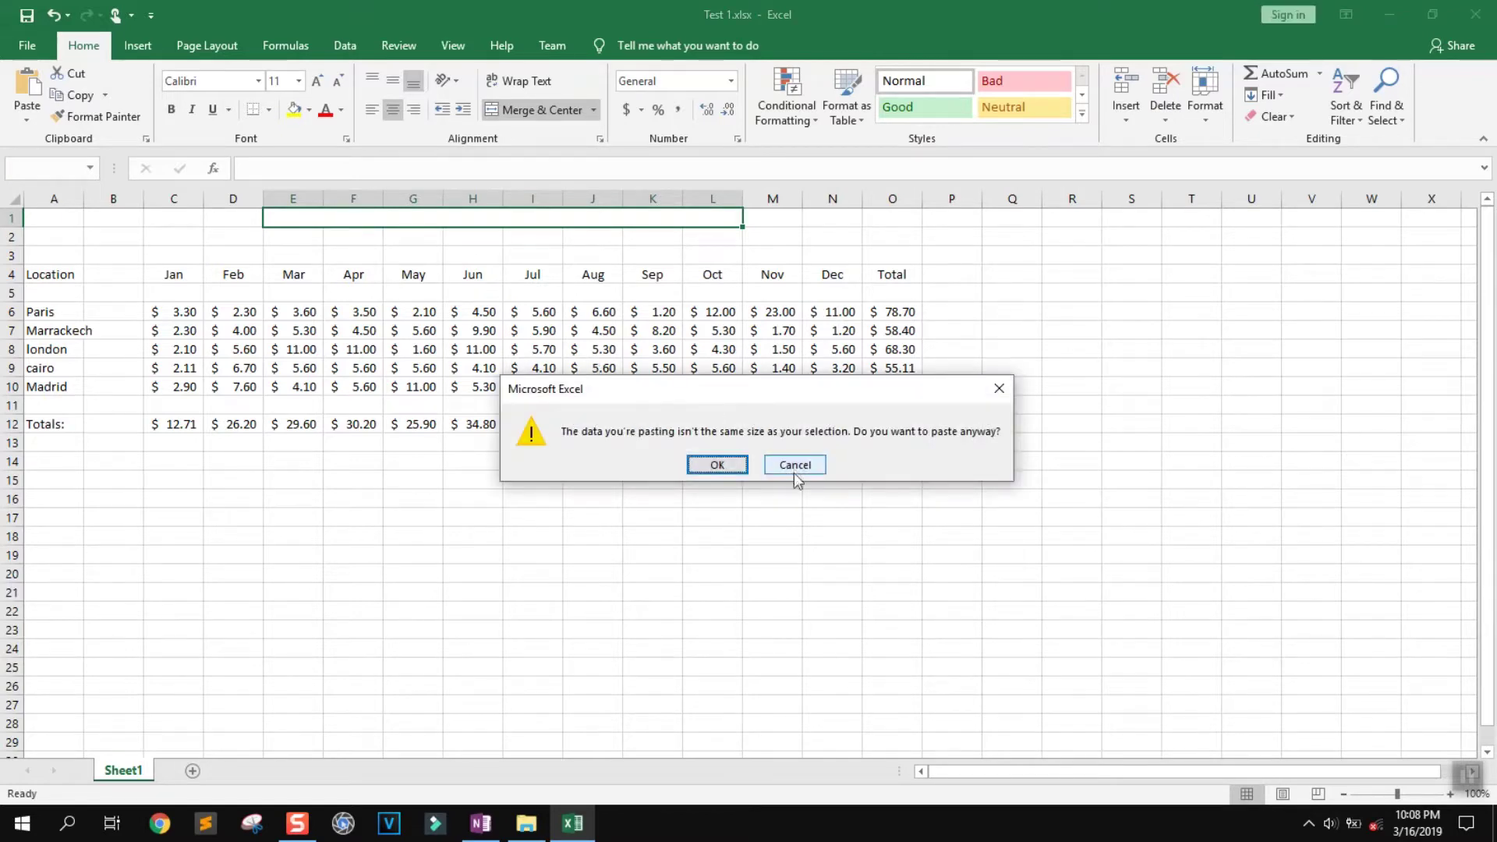
click(795, 465)
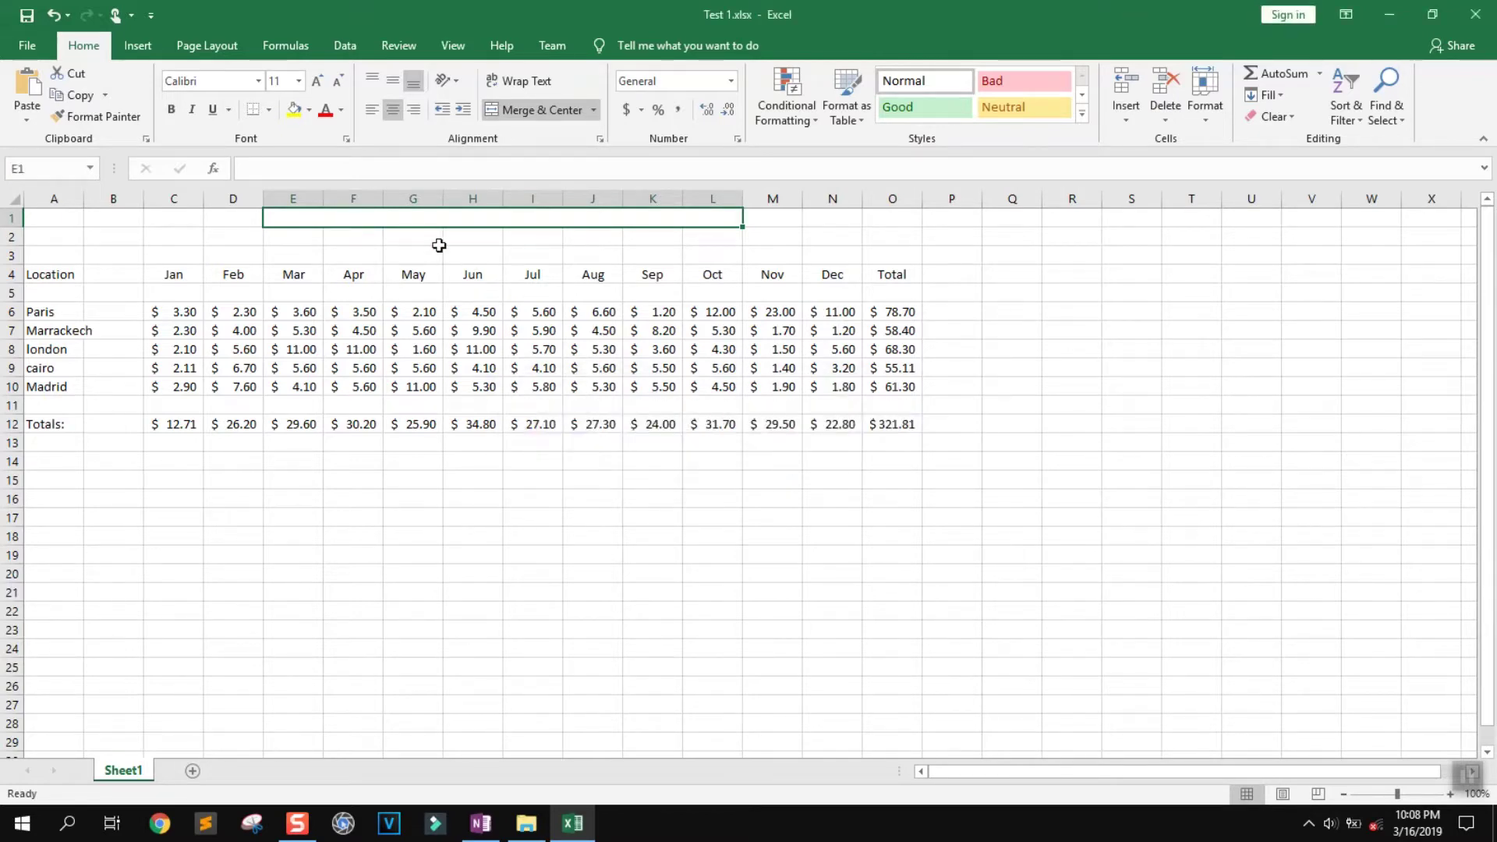
Paste the title into merged E1 and change its year from 2018 to 2019
double_click(369, 219)
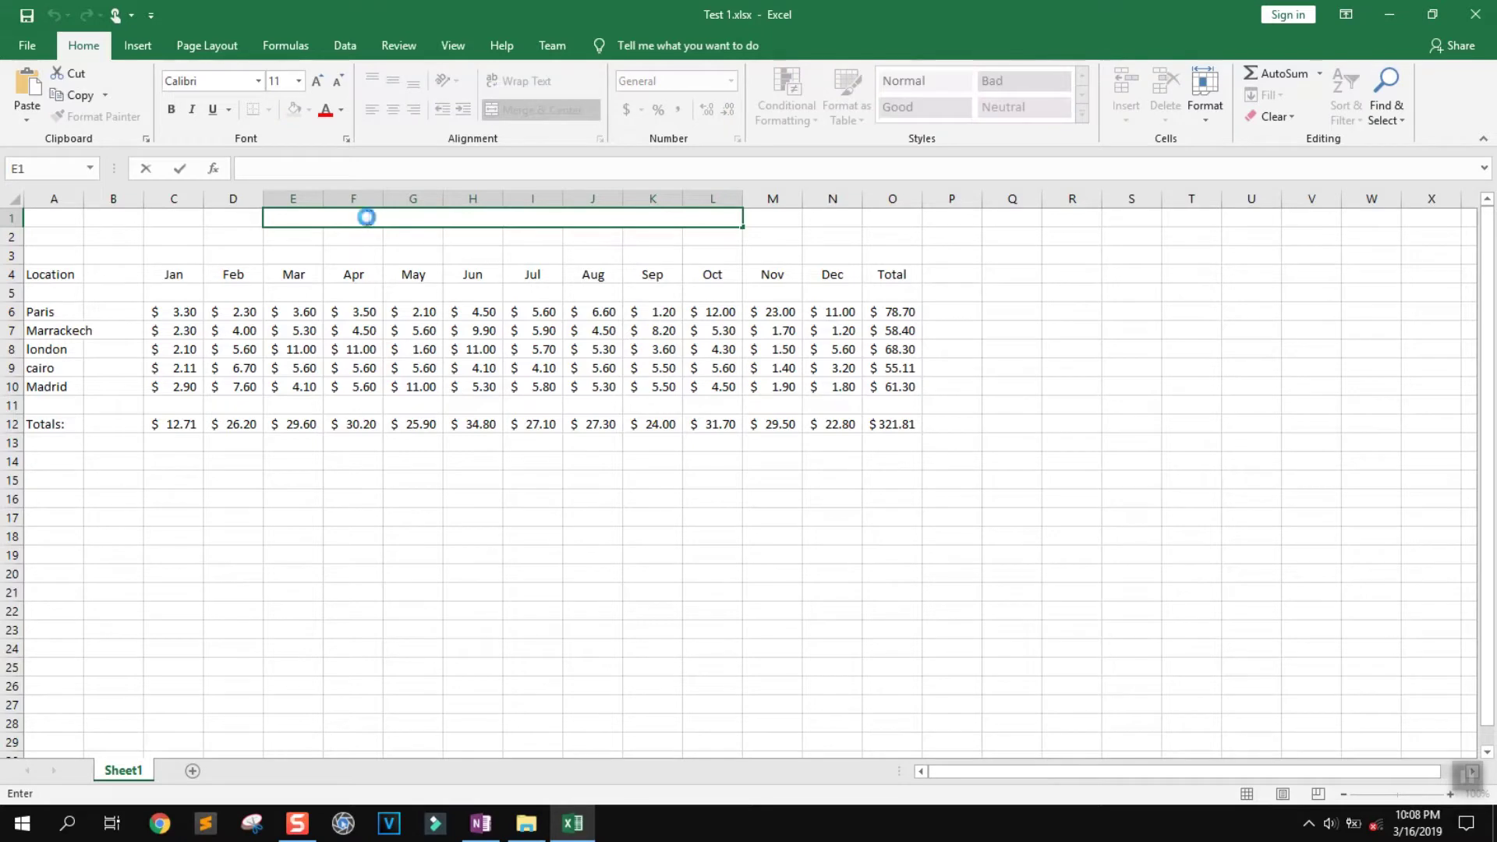
key(ctrl+v)
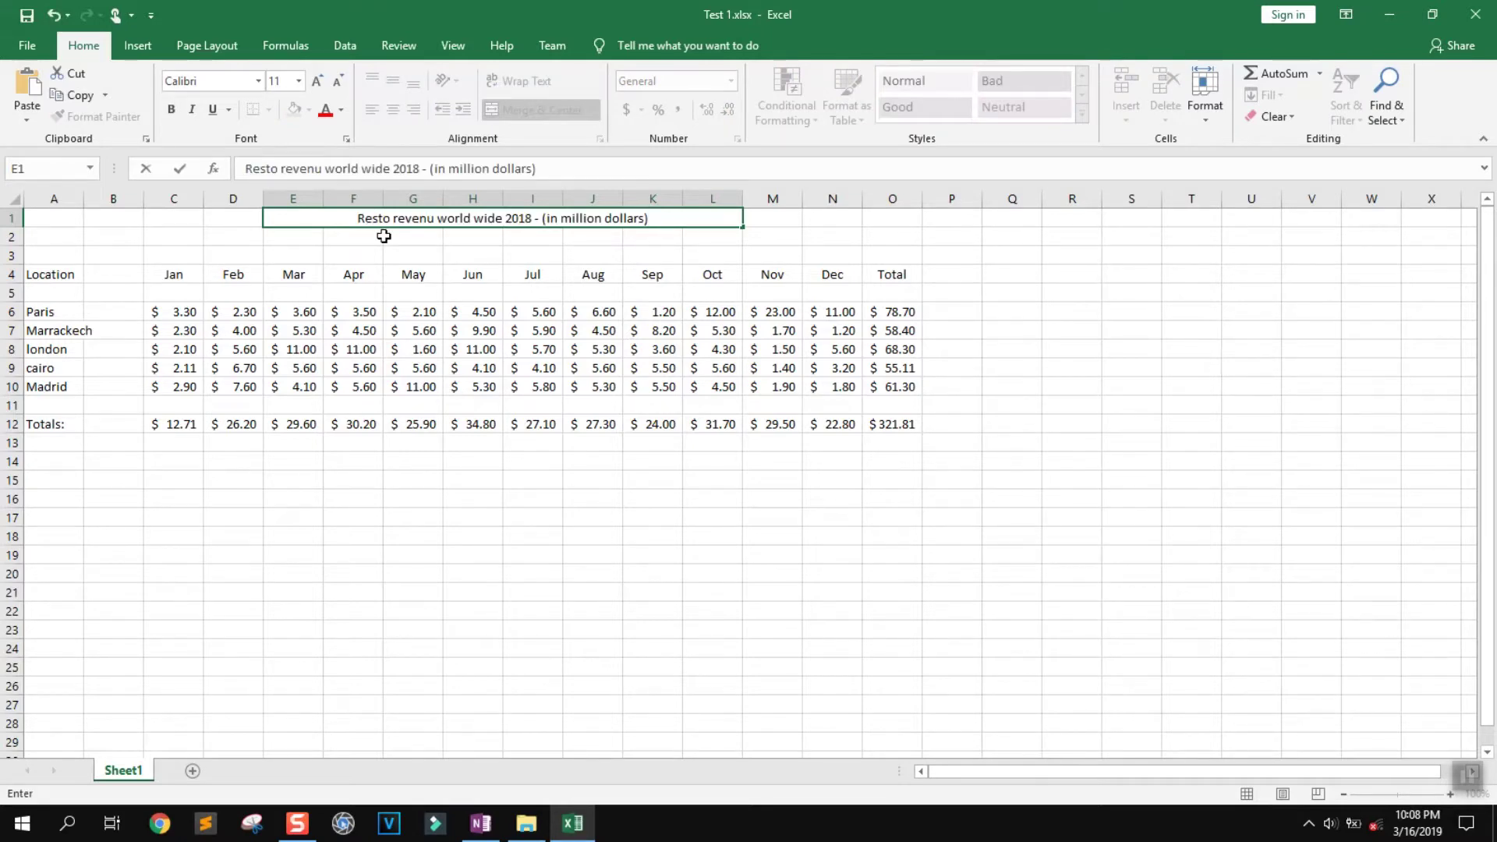
double_click(532, 218)
click(533, 219)
key(BackSpace)
text(9)
key(Return)
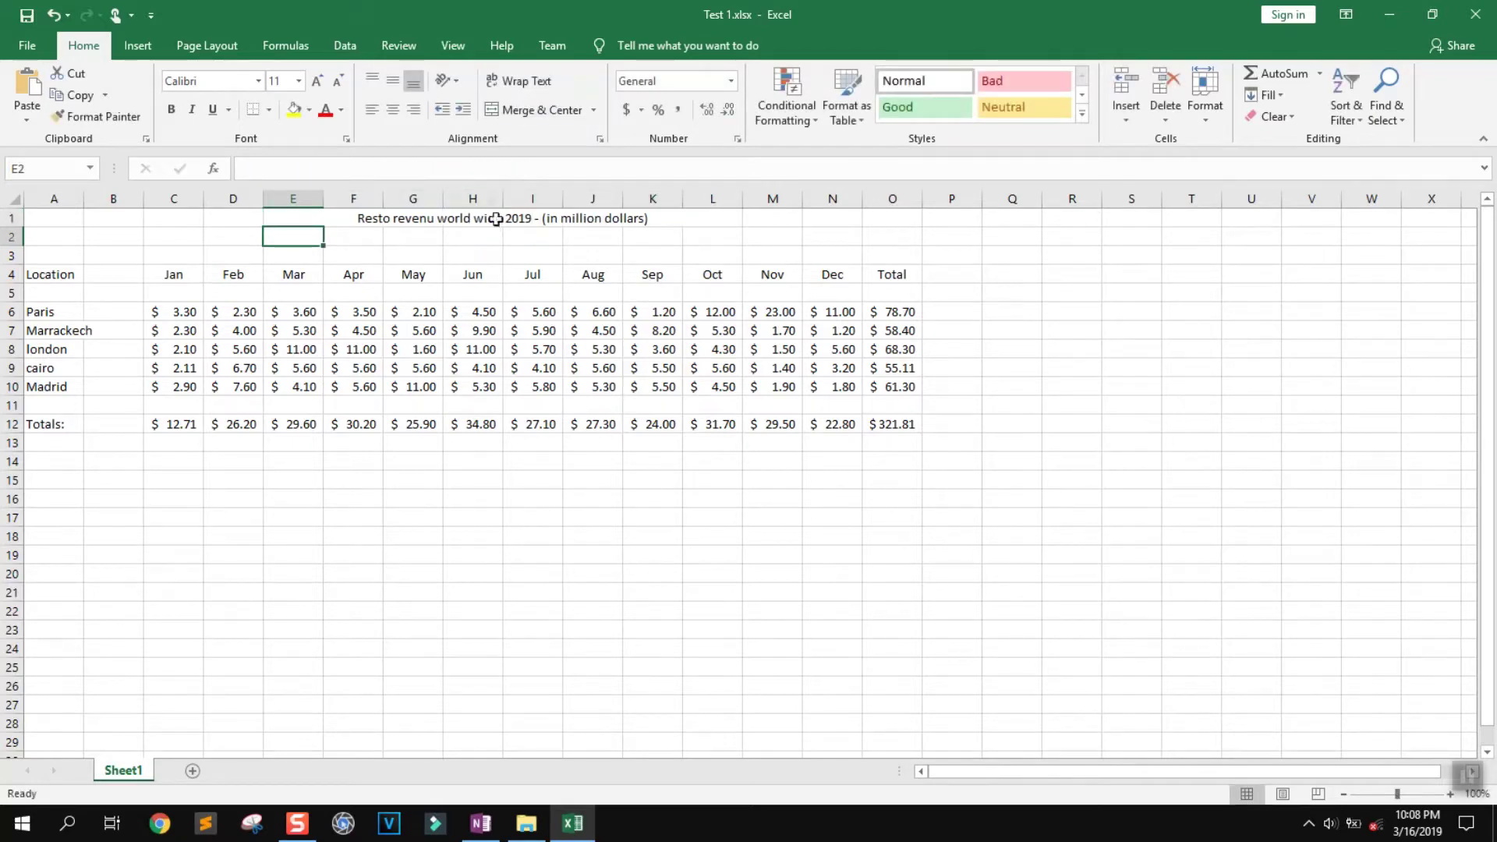
click(472, 199)
Set the merged title cell's font to Arial, size 15
click(391, 212)
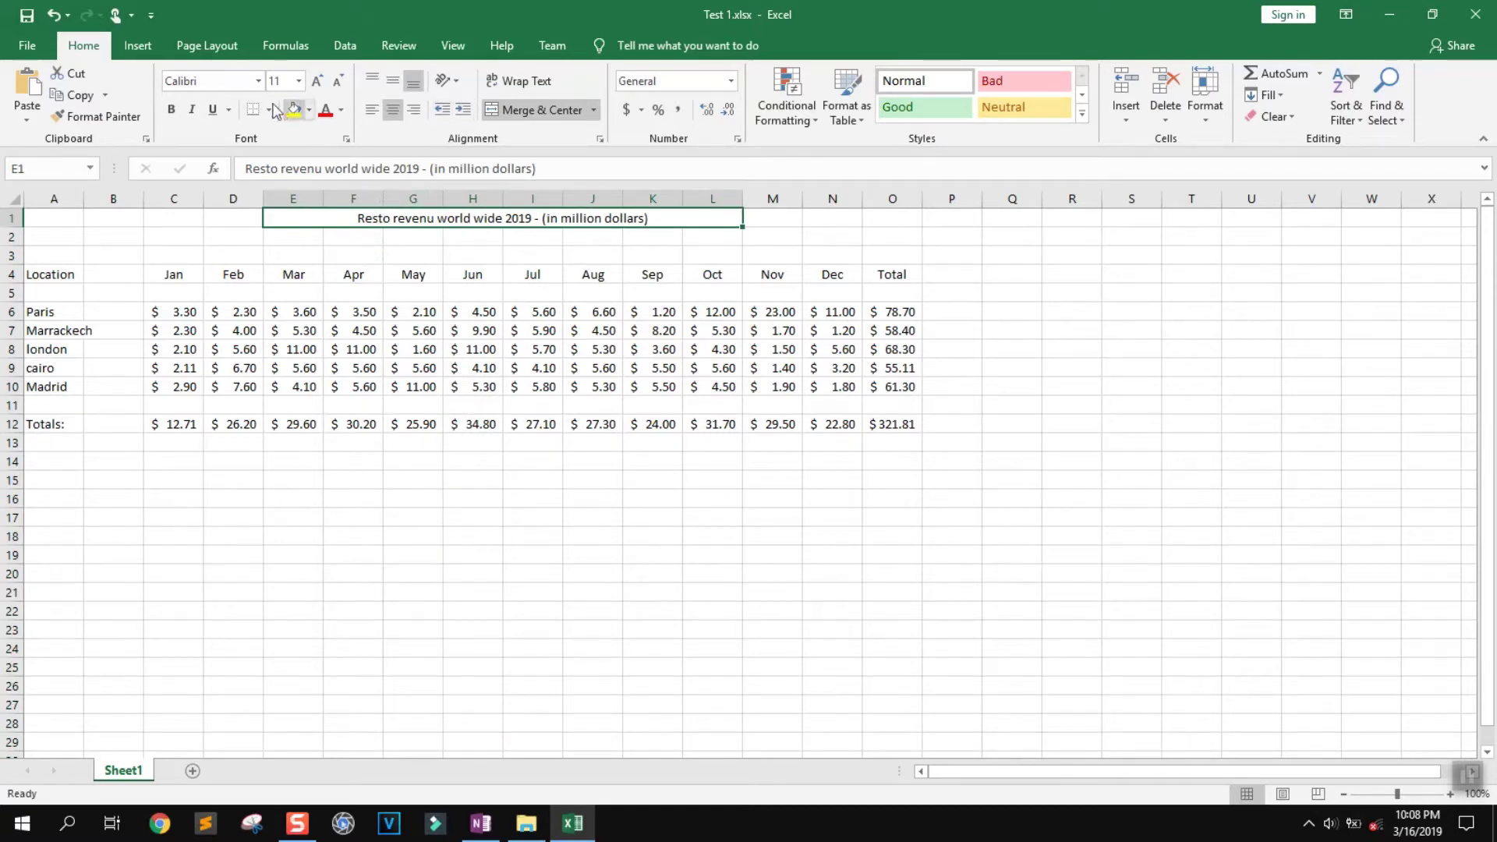
click(238, 81)
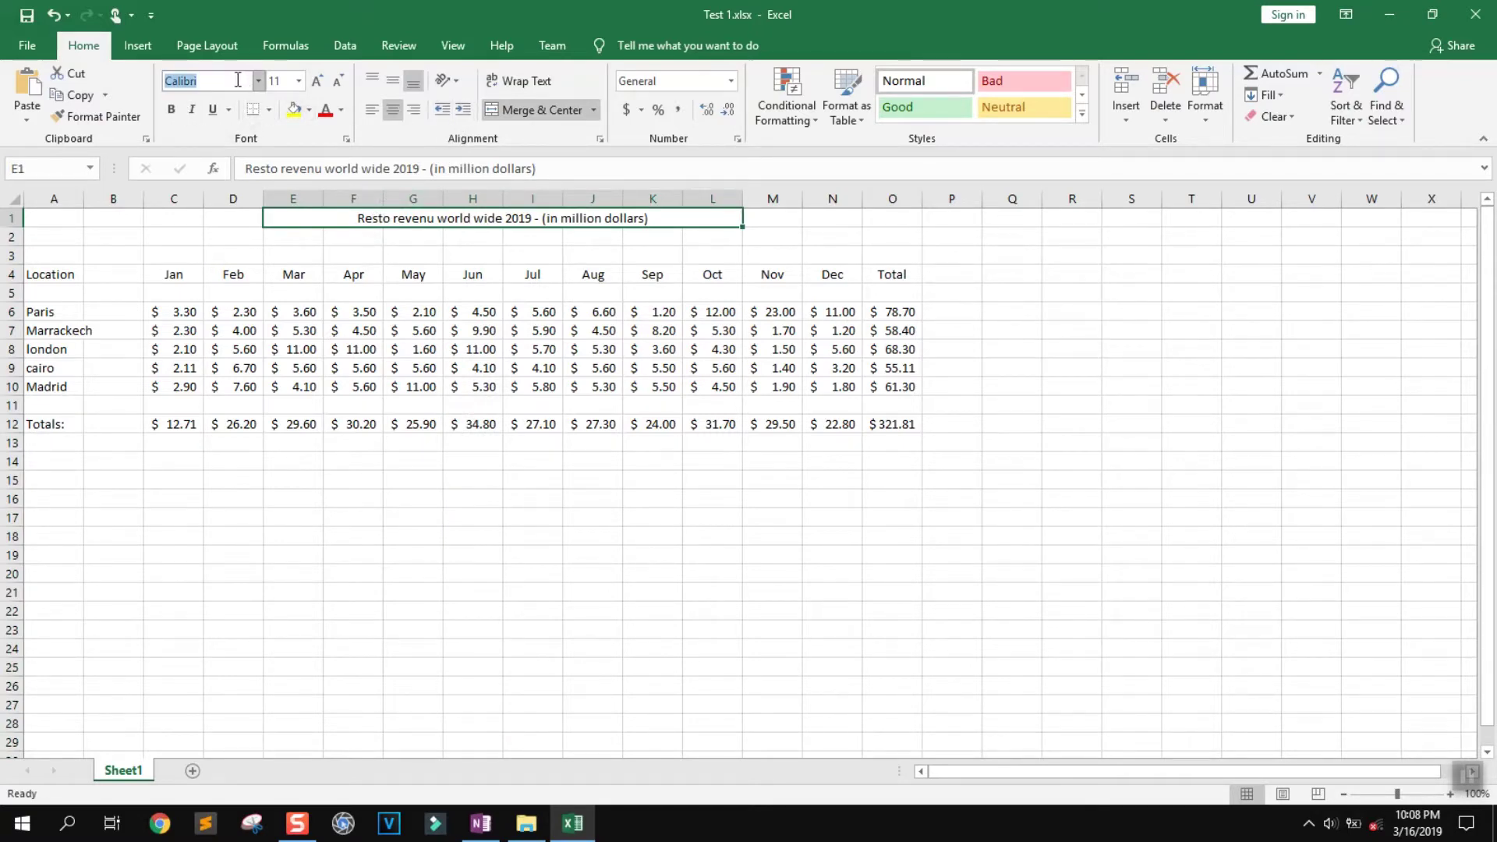
text(Arial)
key(Tab)
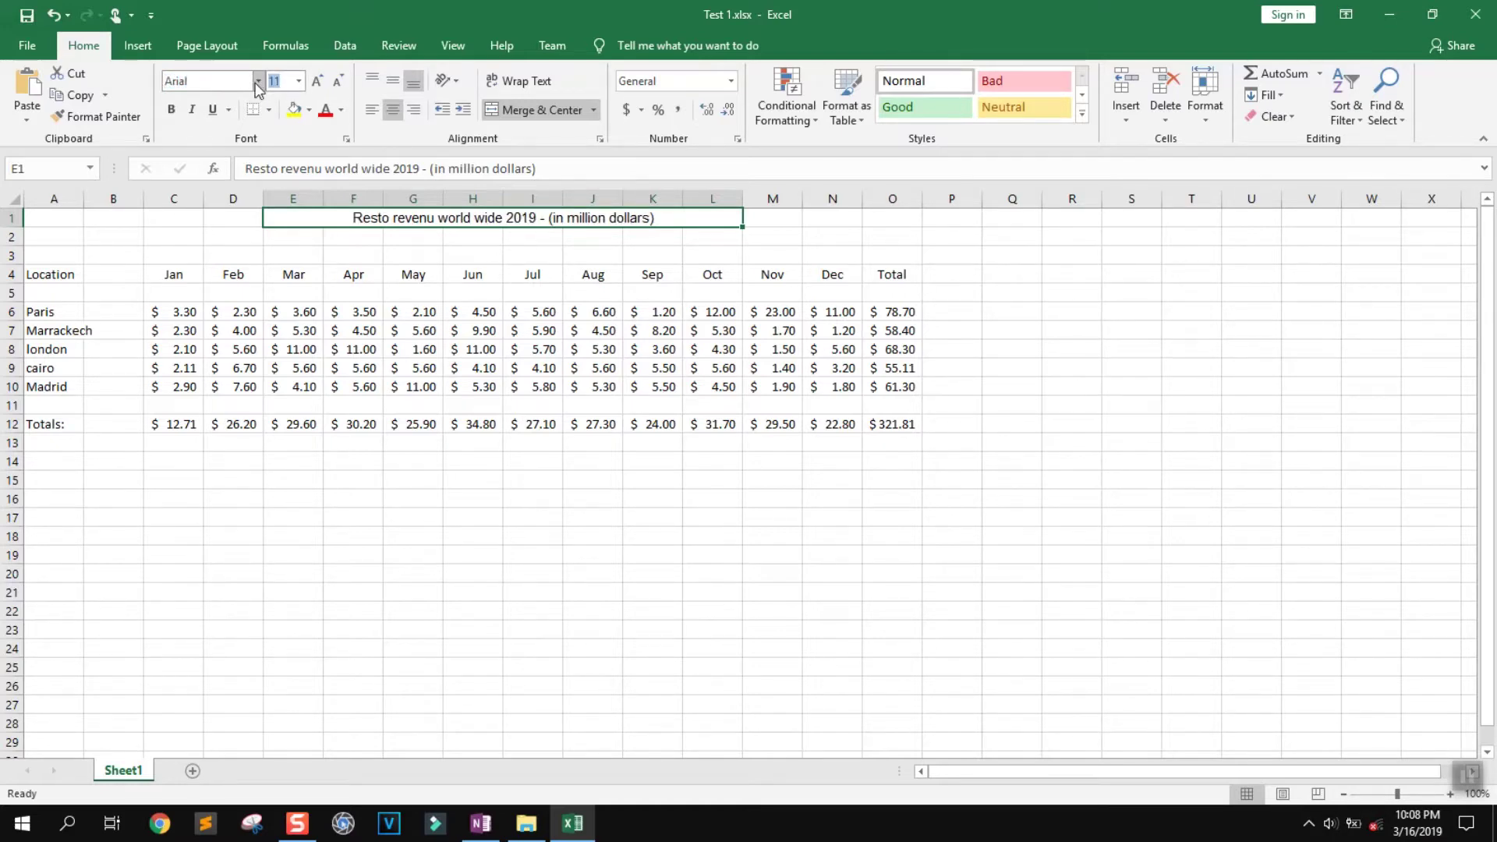
key(Return)
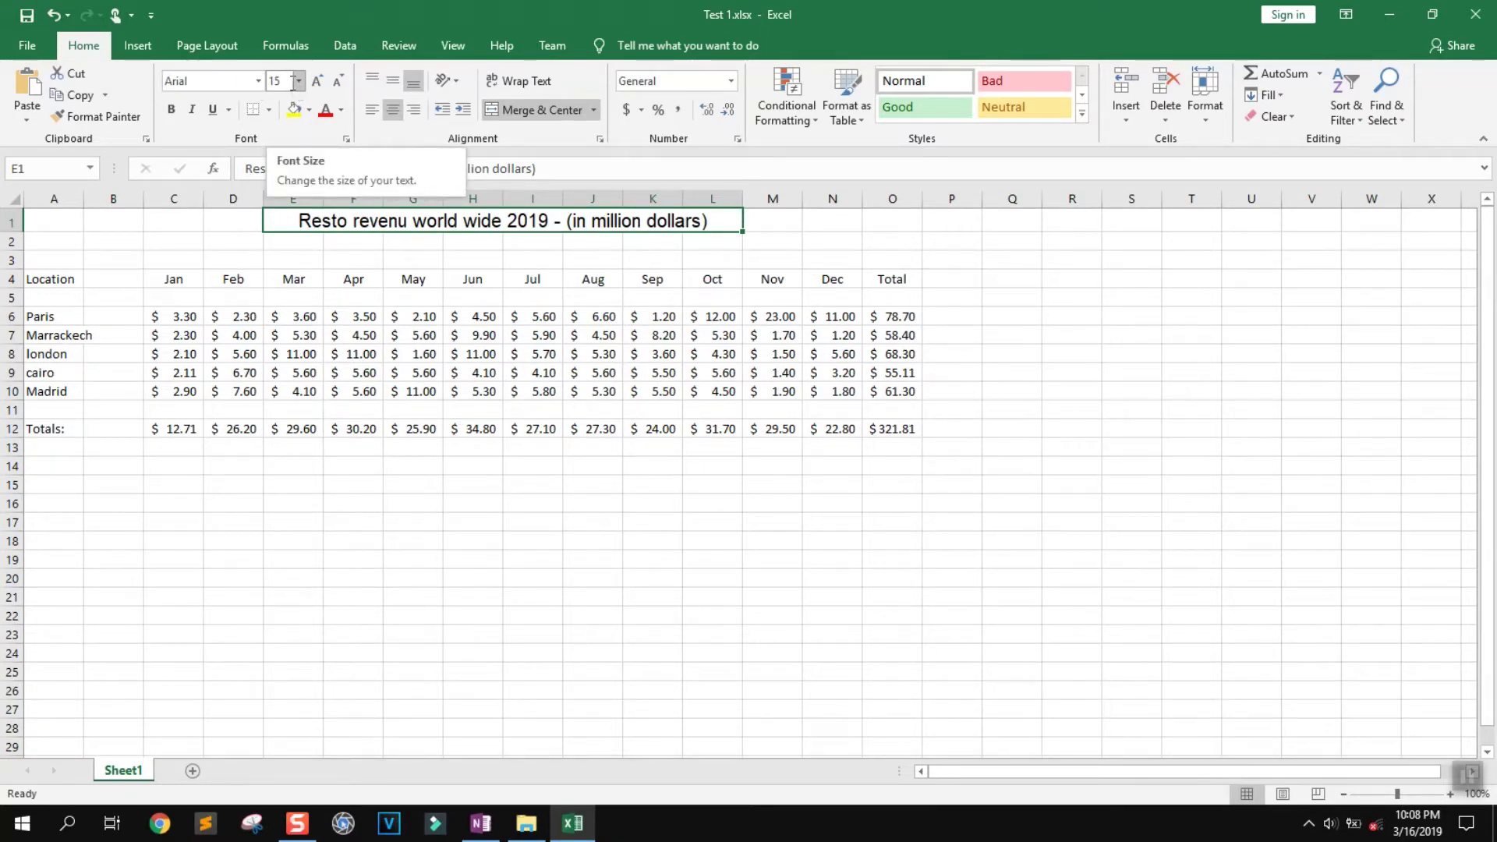
Colour the title text red and give the cell a yellow fill
click(340, 110)
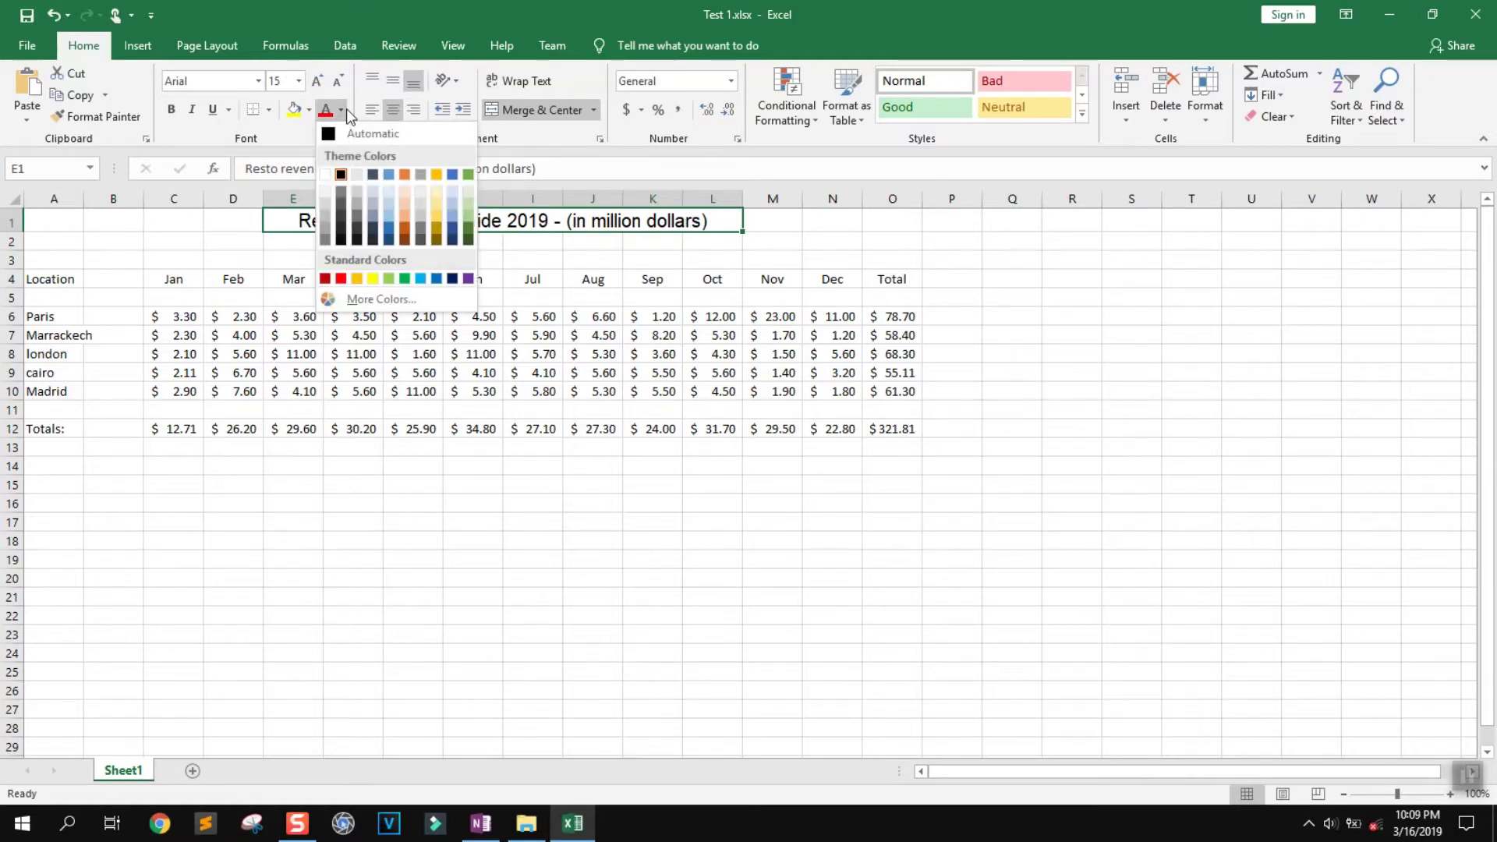
click(364, 303)
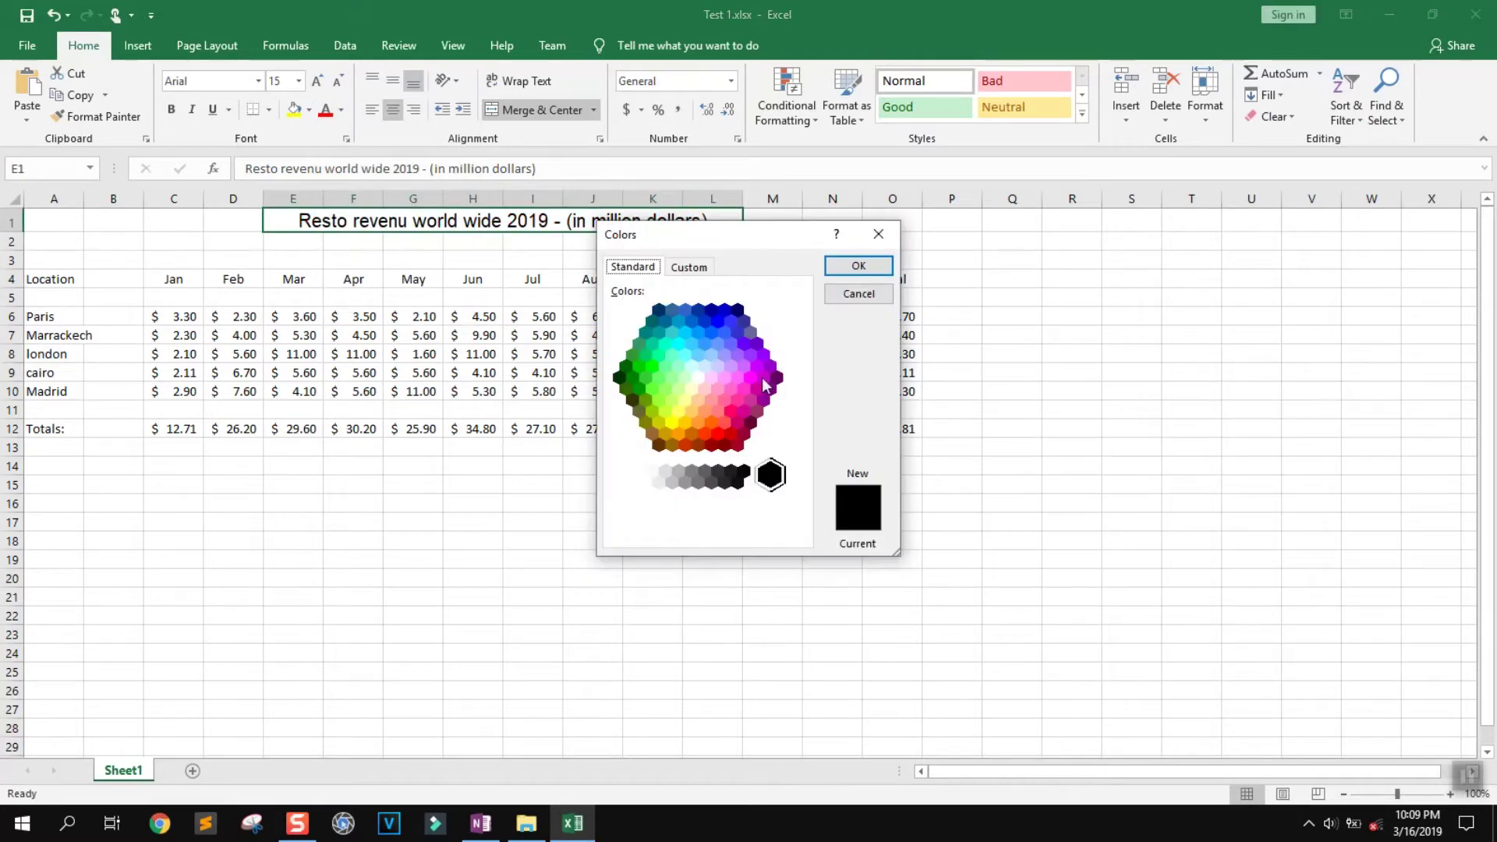
click(858, 266)
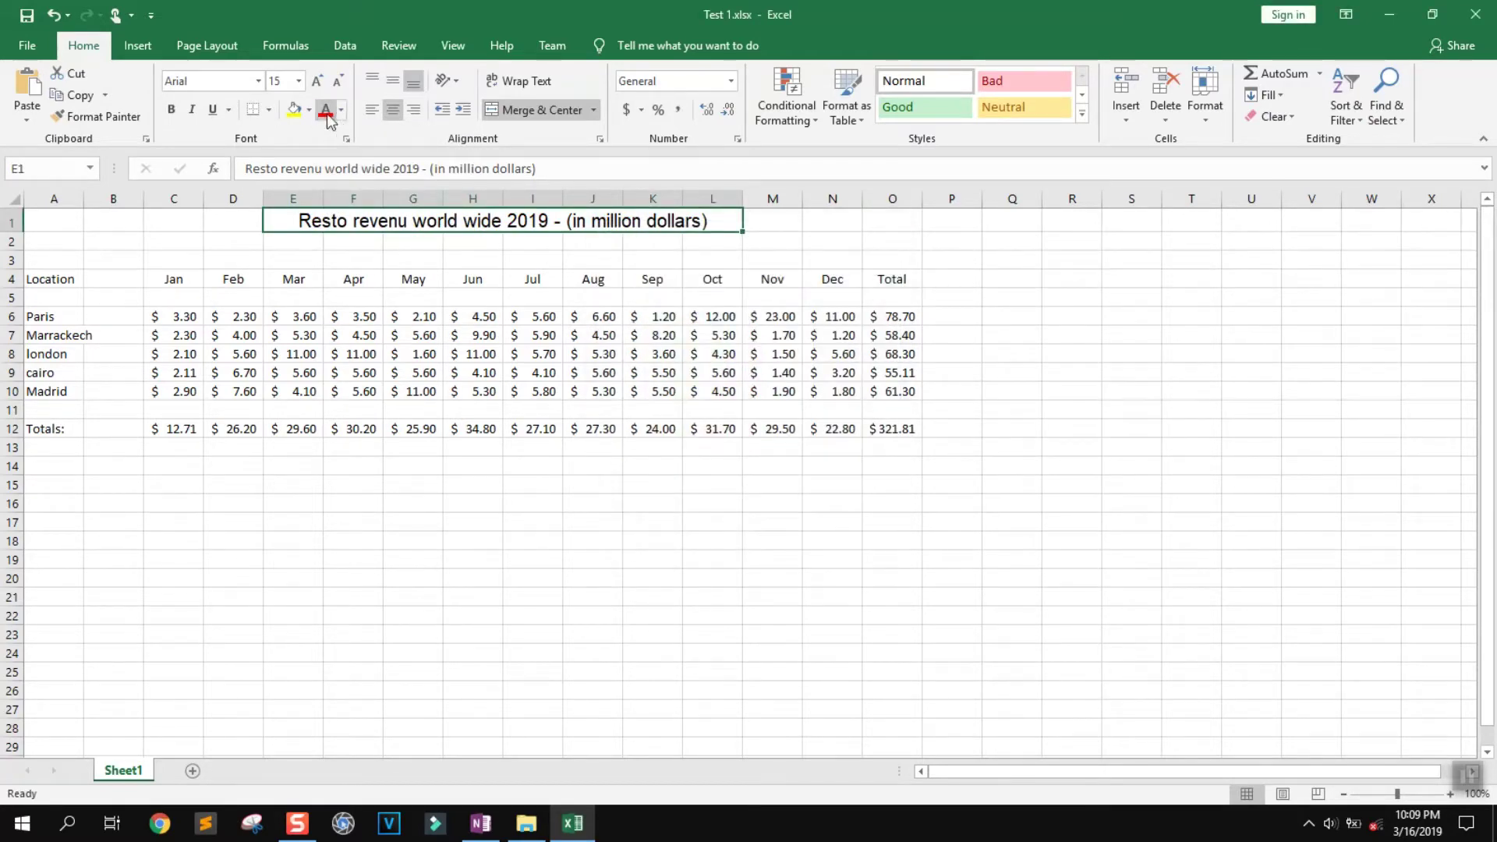
click(327, 113)
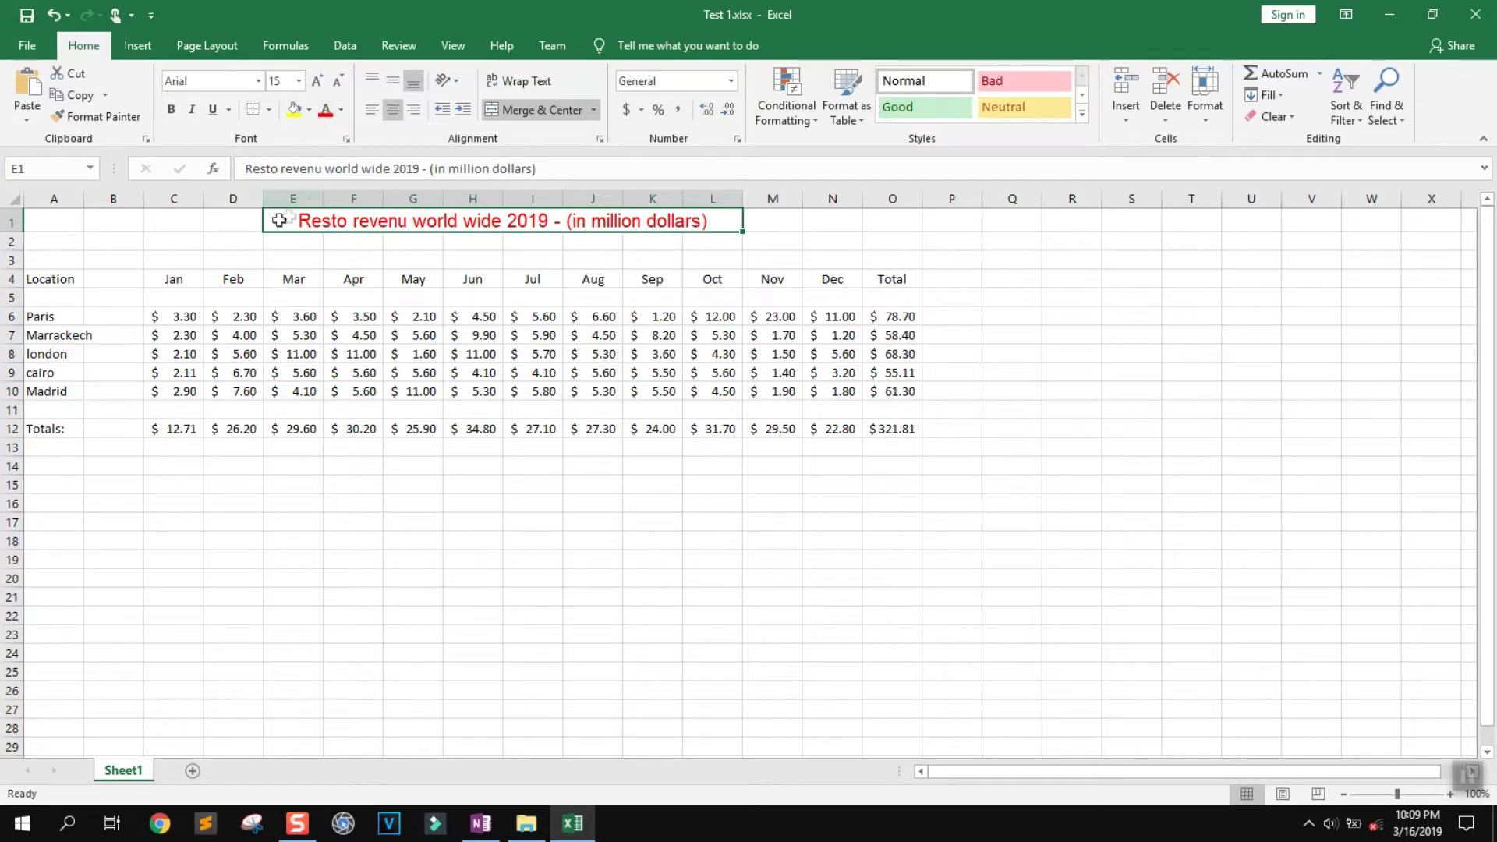
click(295, 111)
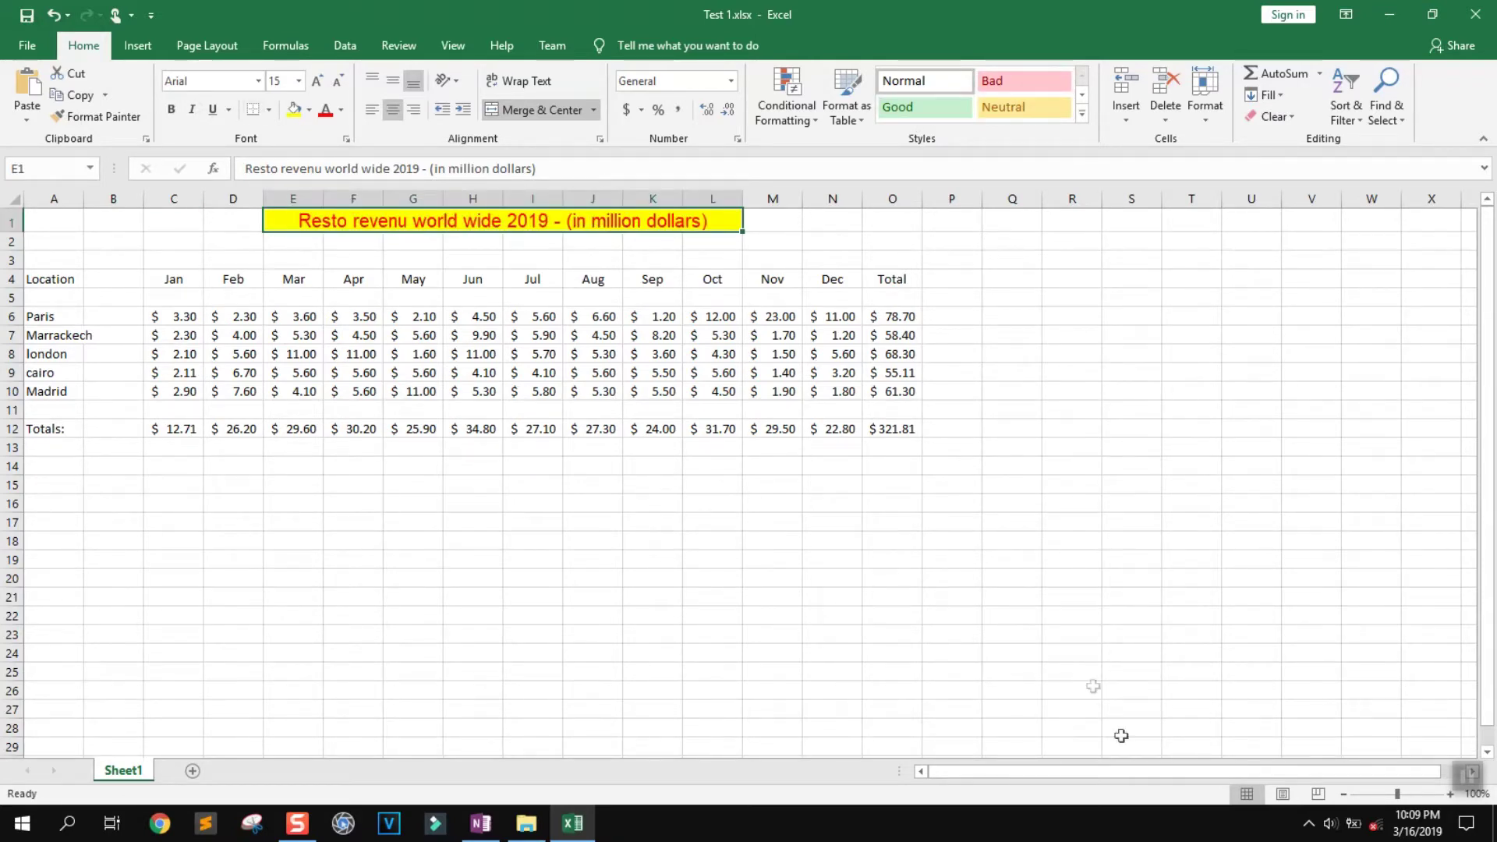
click(1467, 776)
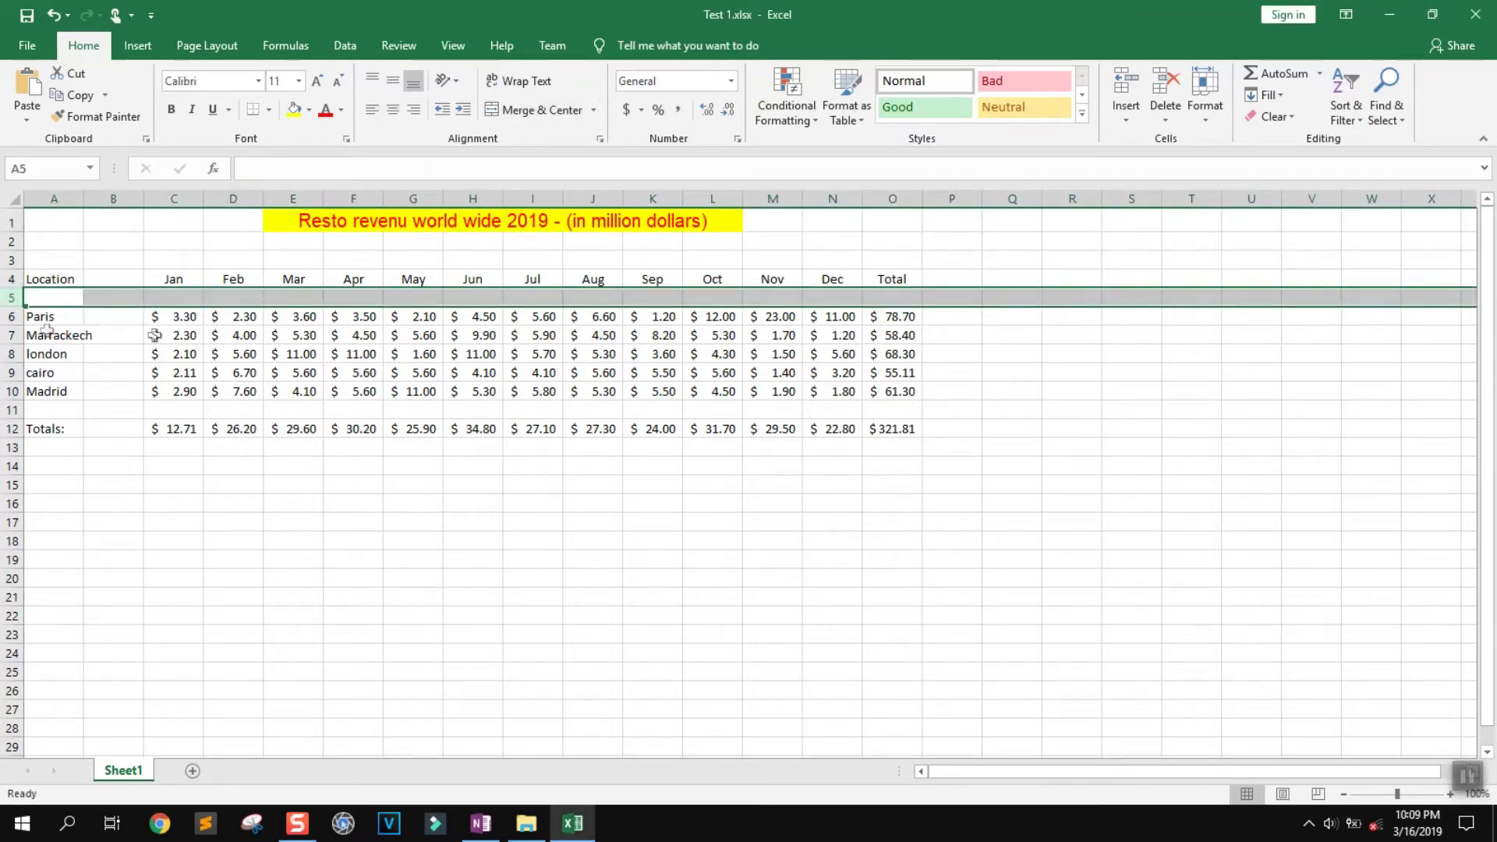
Insert a blank row above Paris, then add and delete a temporary column B
click(1128, 117)
click(1139, 140)
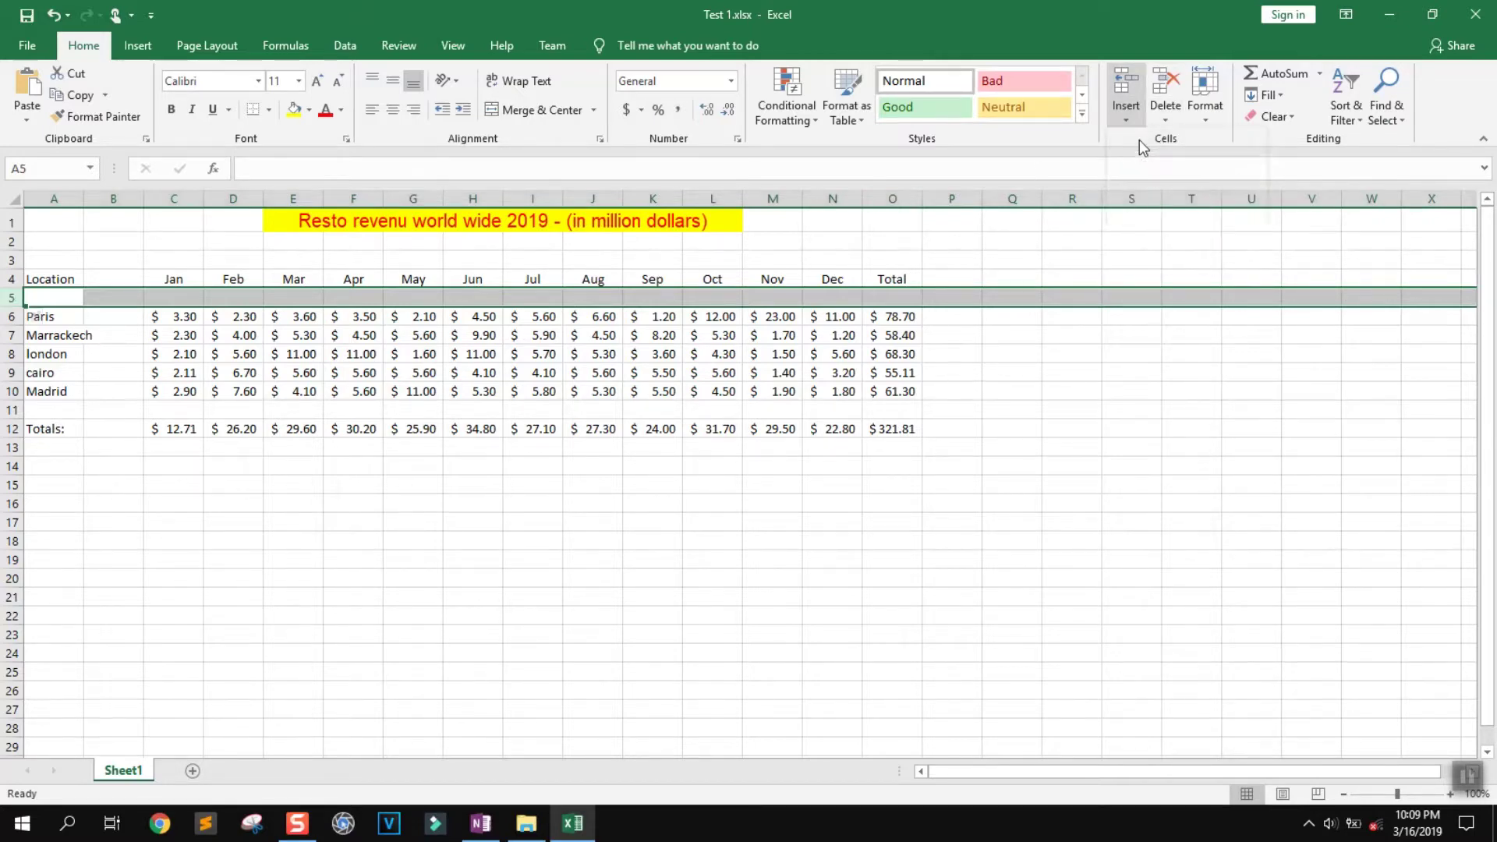
click(127, 200)
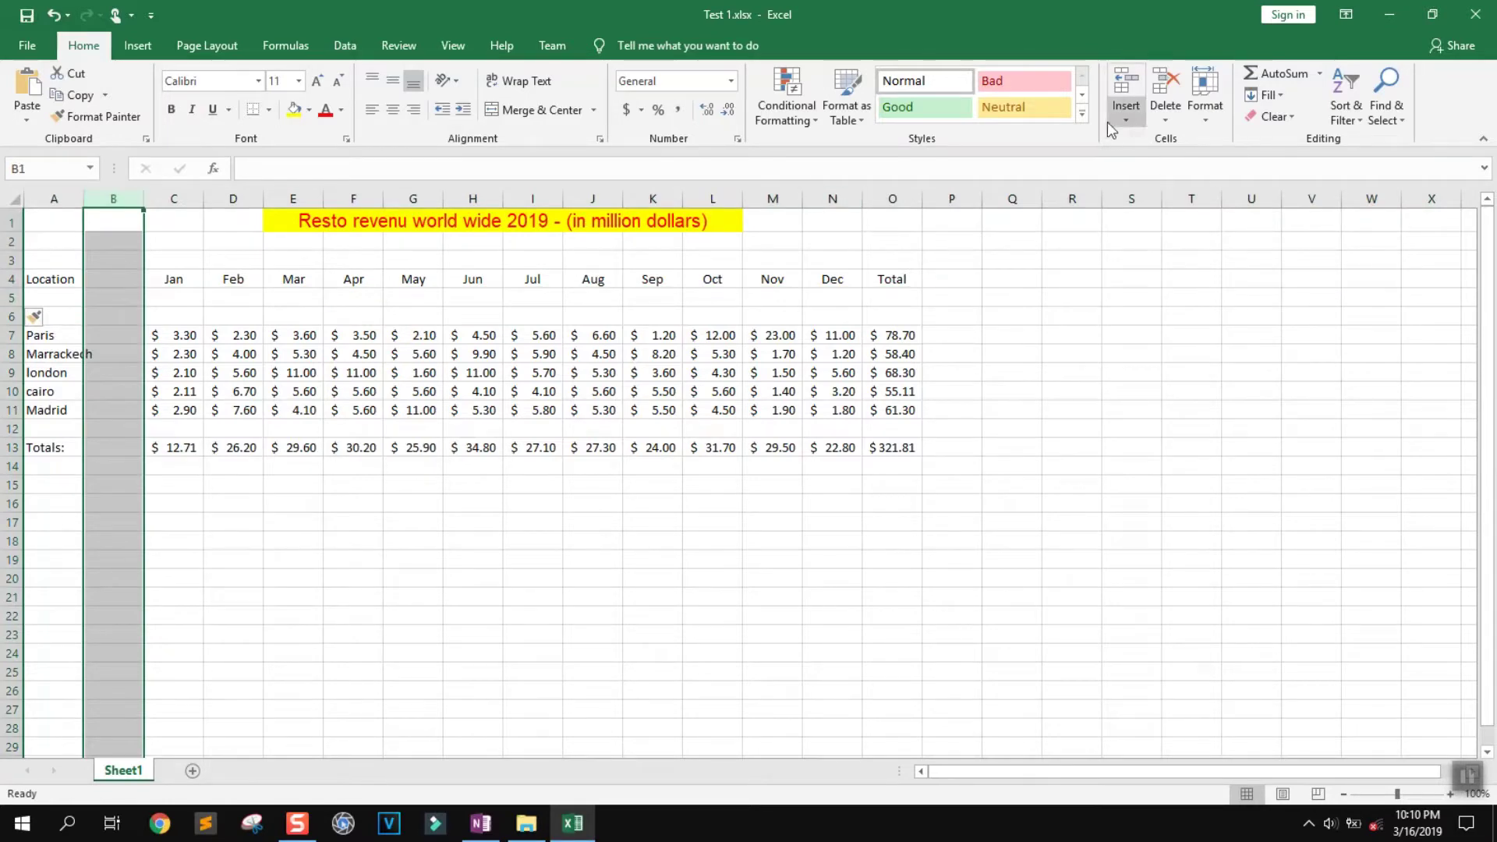
click(1128, 119)
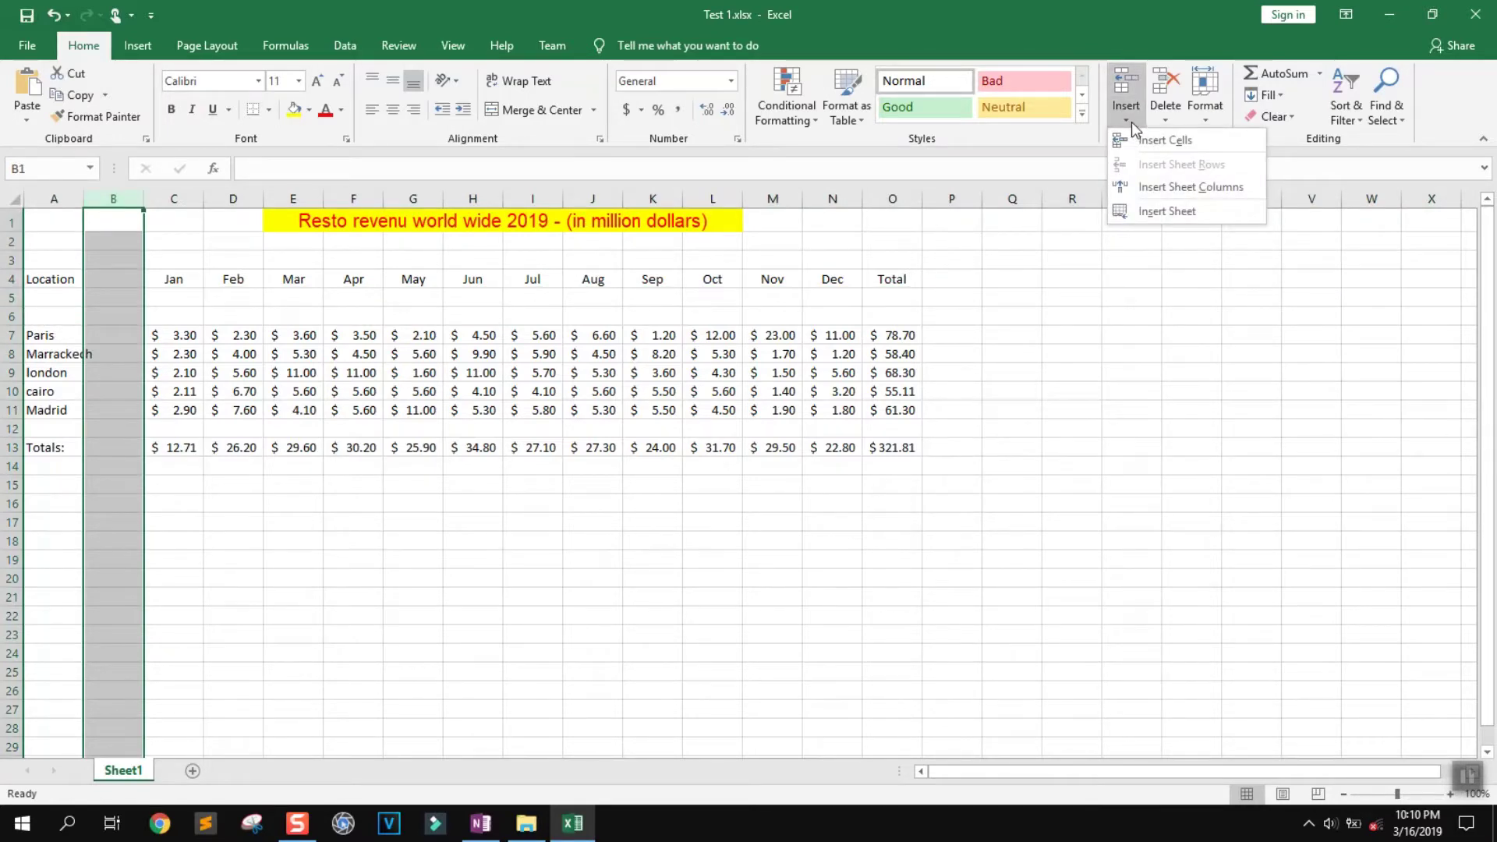
click(1170, 188)
click(178, 503)
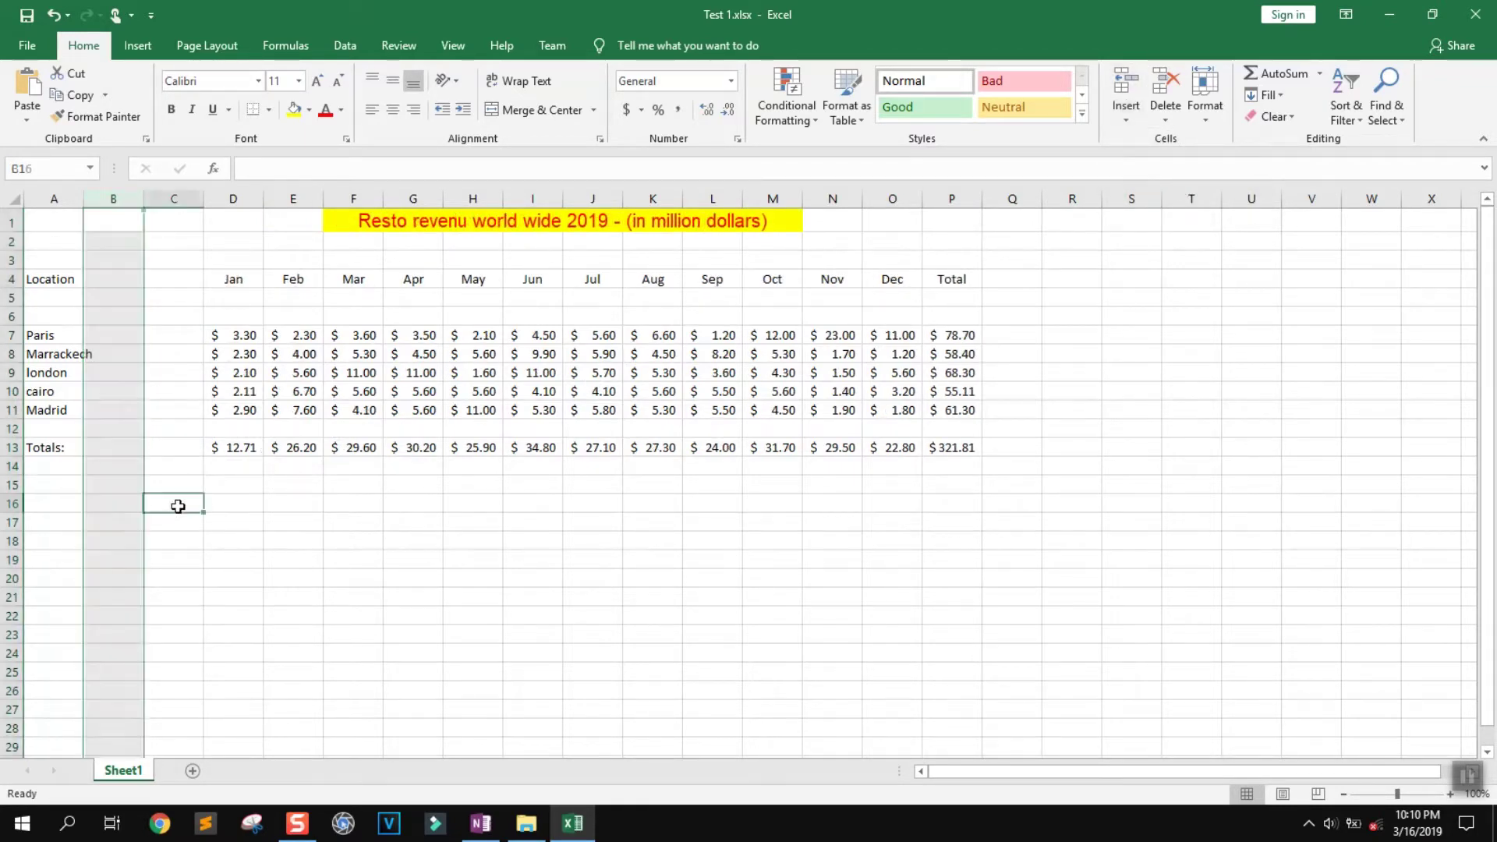
click(106, 200)
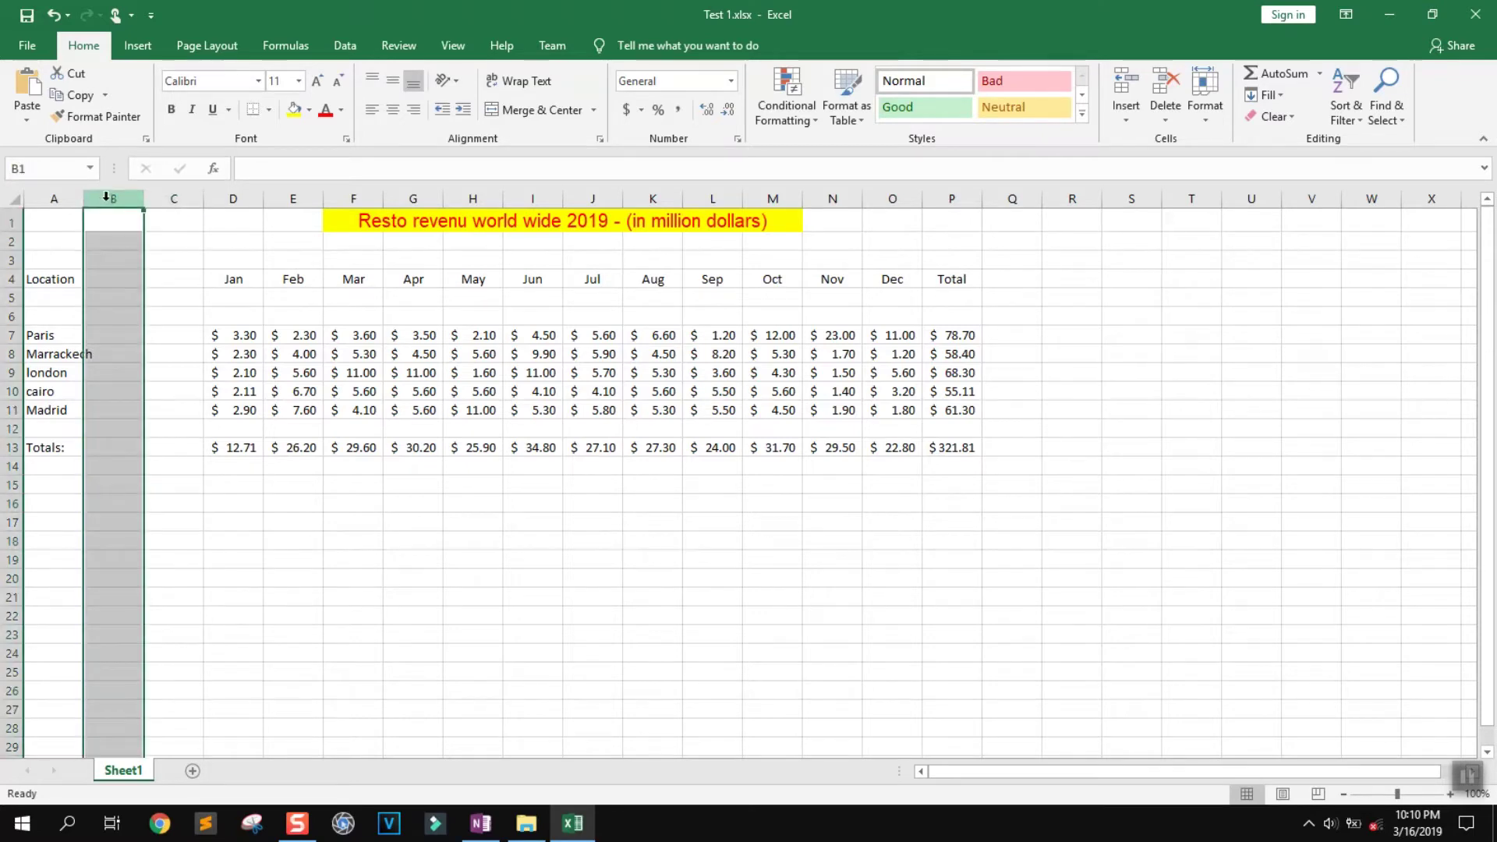
right_click(106, 198)
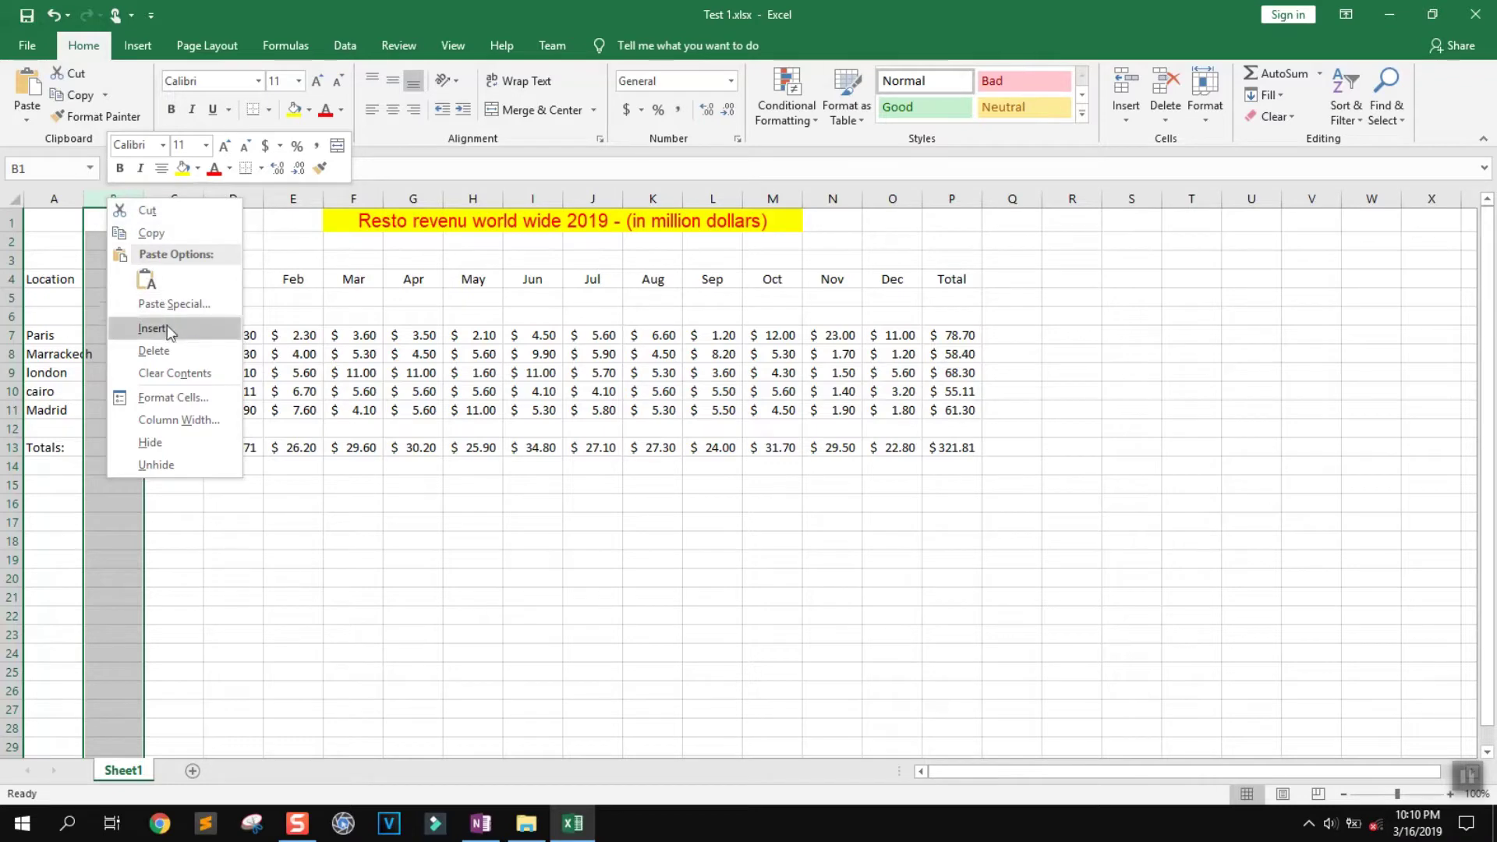
click(184, 350)
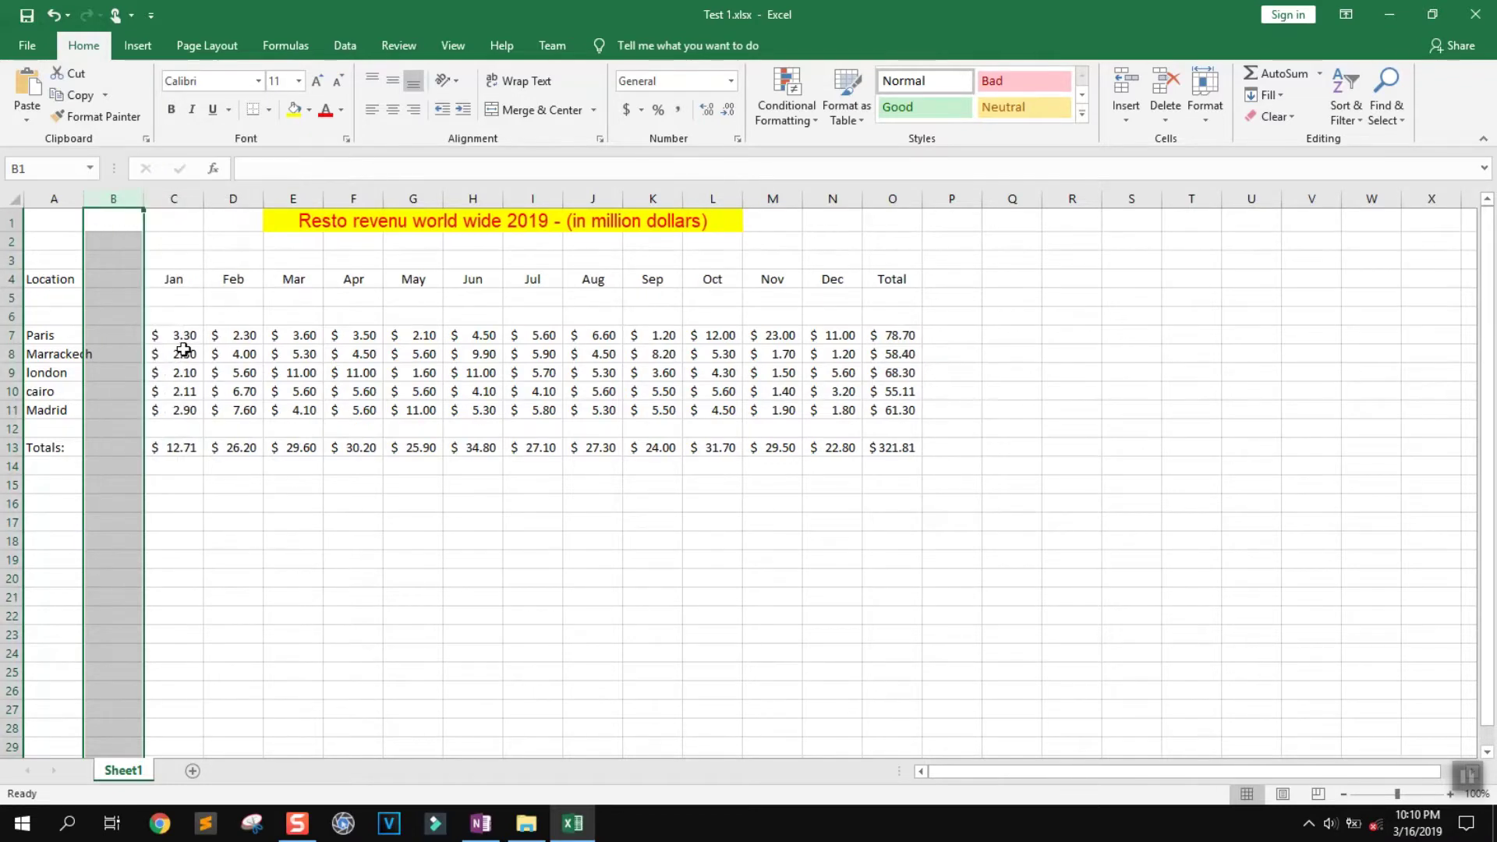
click(100, 284)
Hide row 6, then unhide it by selecting rows 5 through 13
click(13, 314)
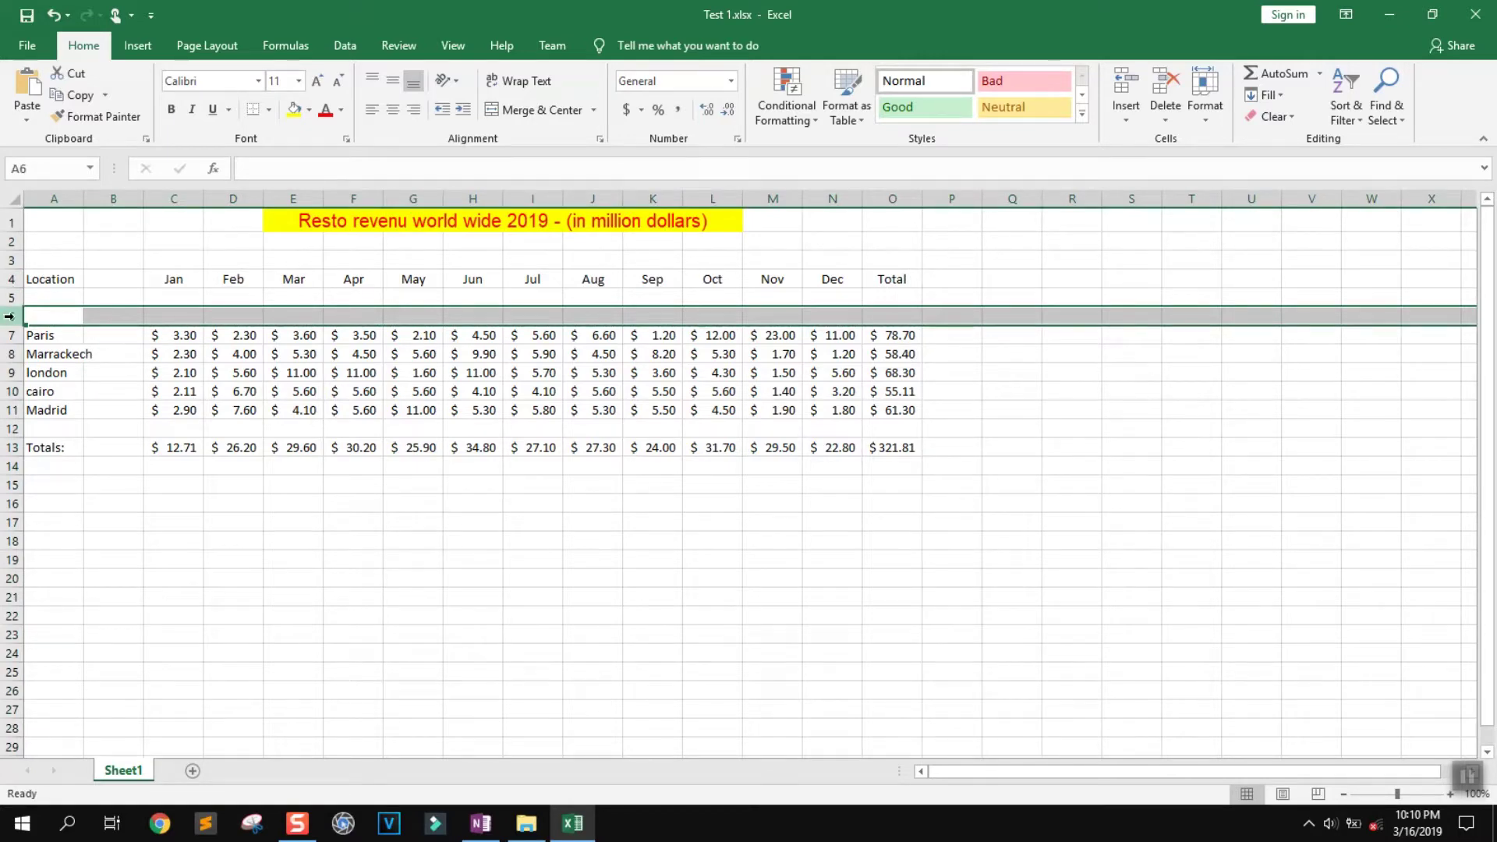
right_click(9, 316)
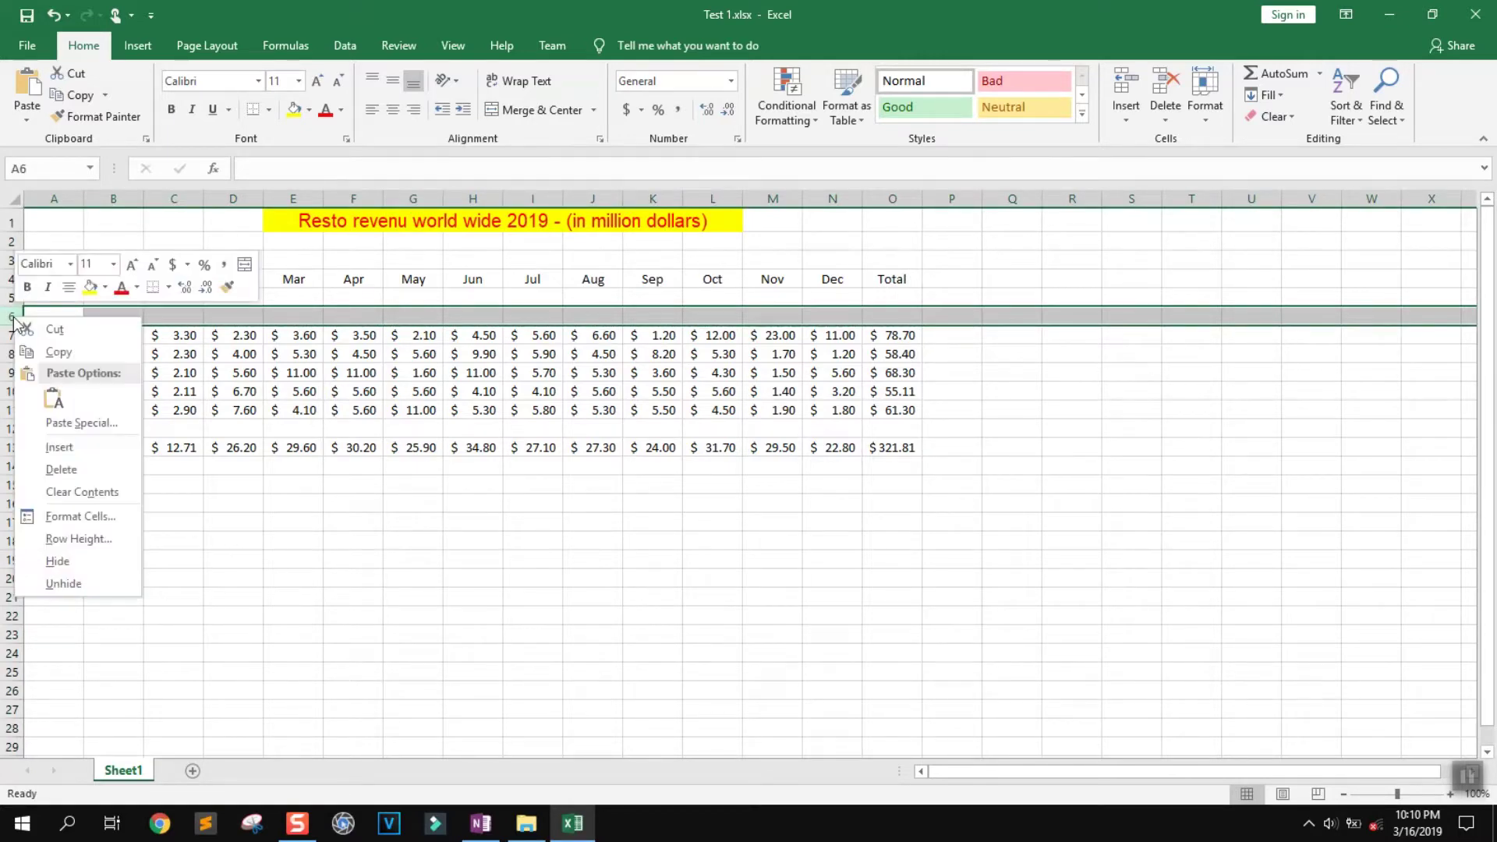
click(58, 561)
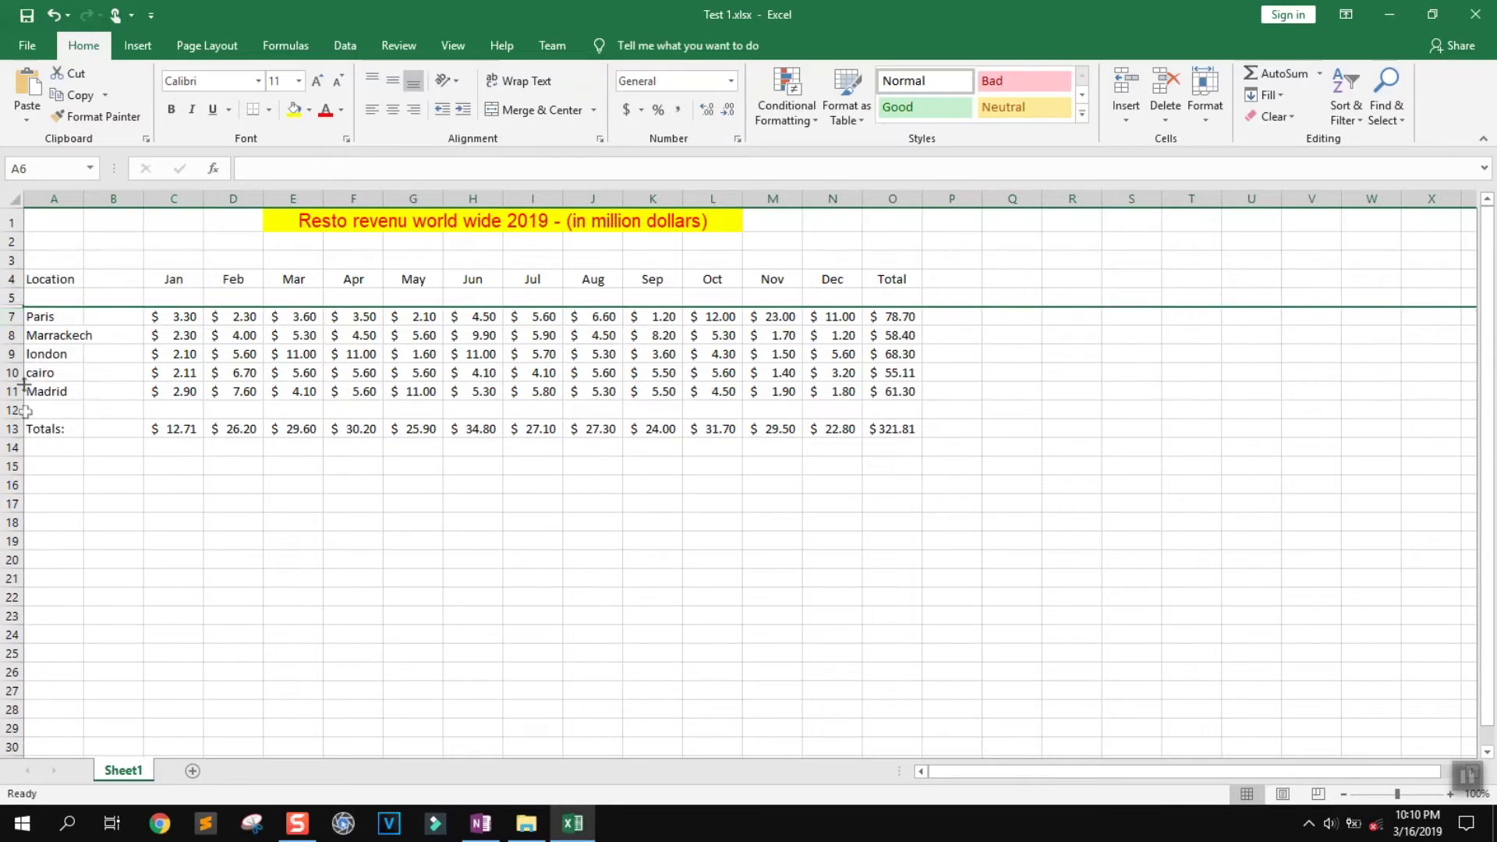
drag(12, 298, 12, 434)
right_click(11, 297)
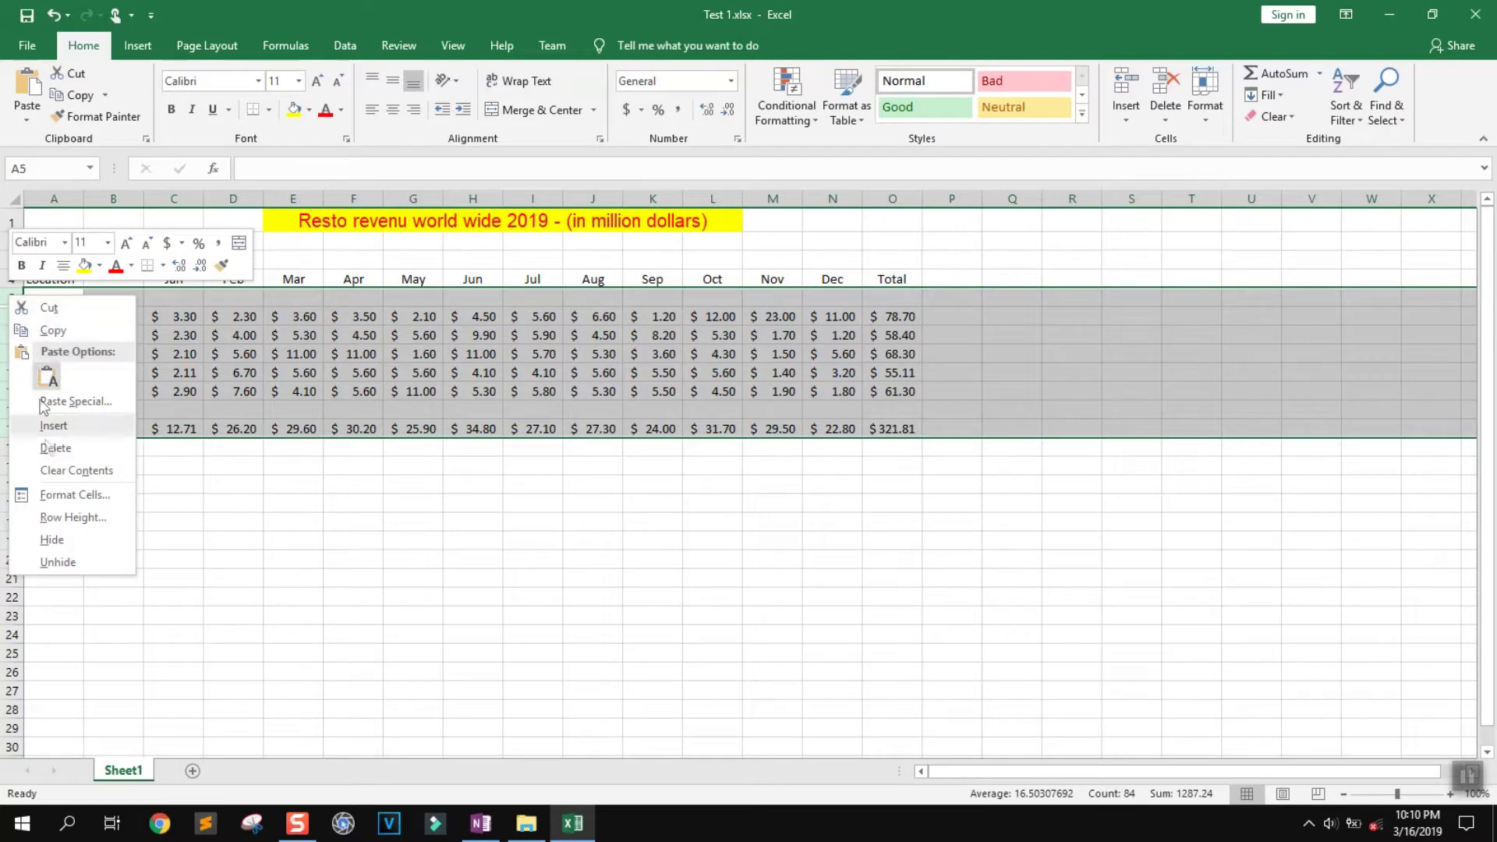
click(78, 563)
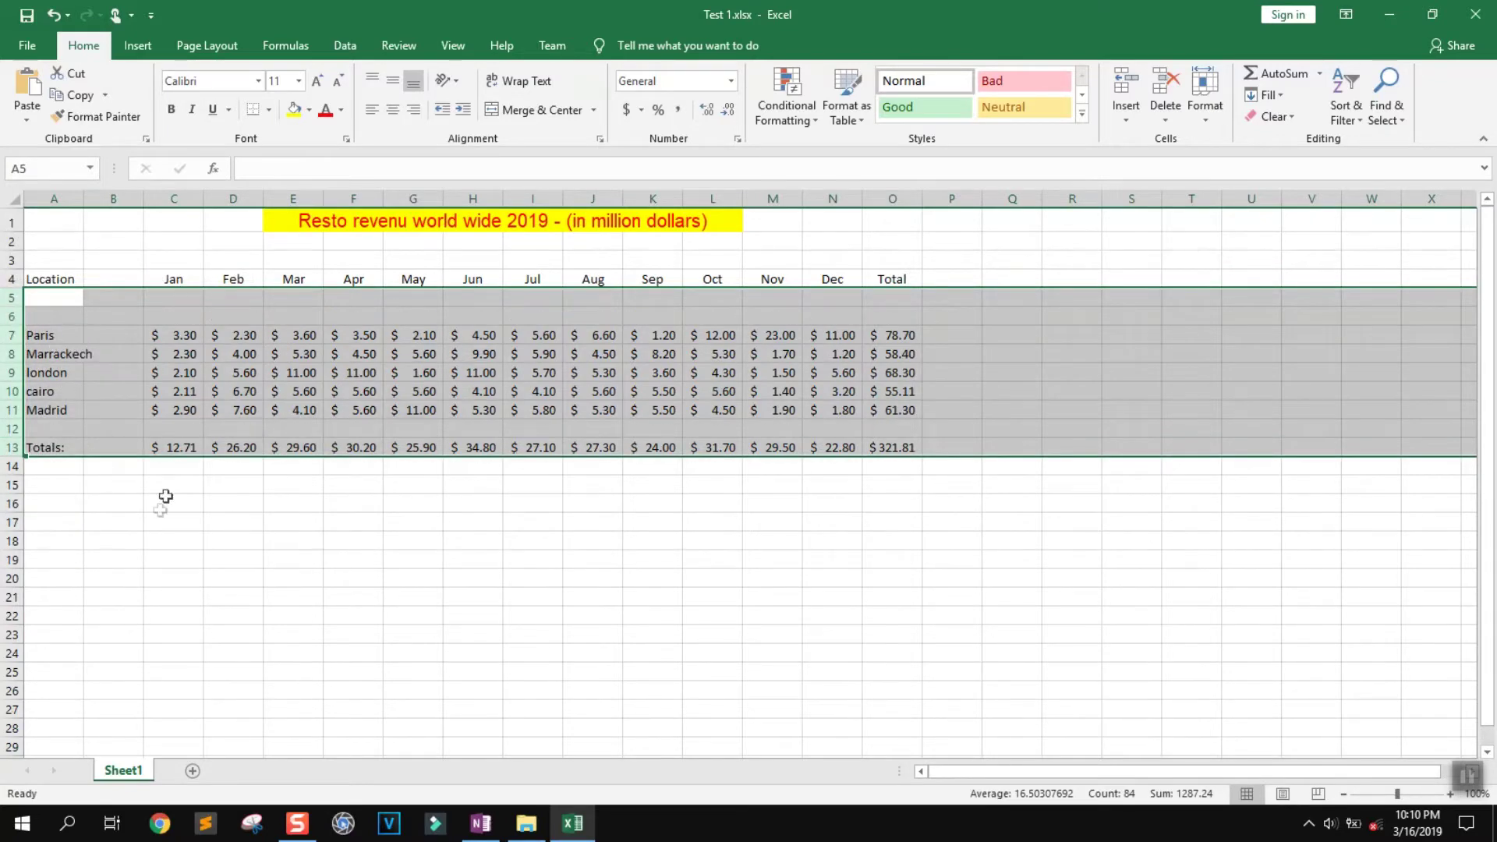
click(168, 522)
click(117, 407)
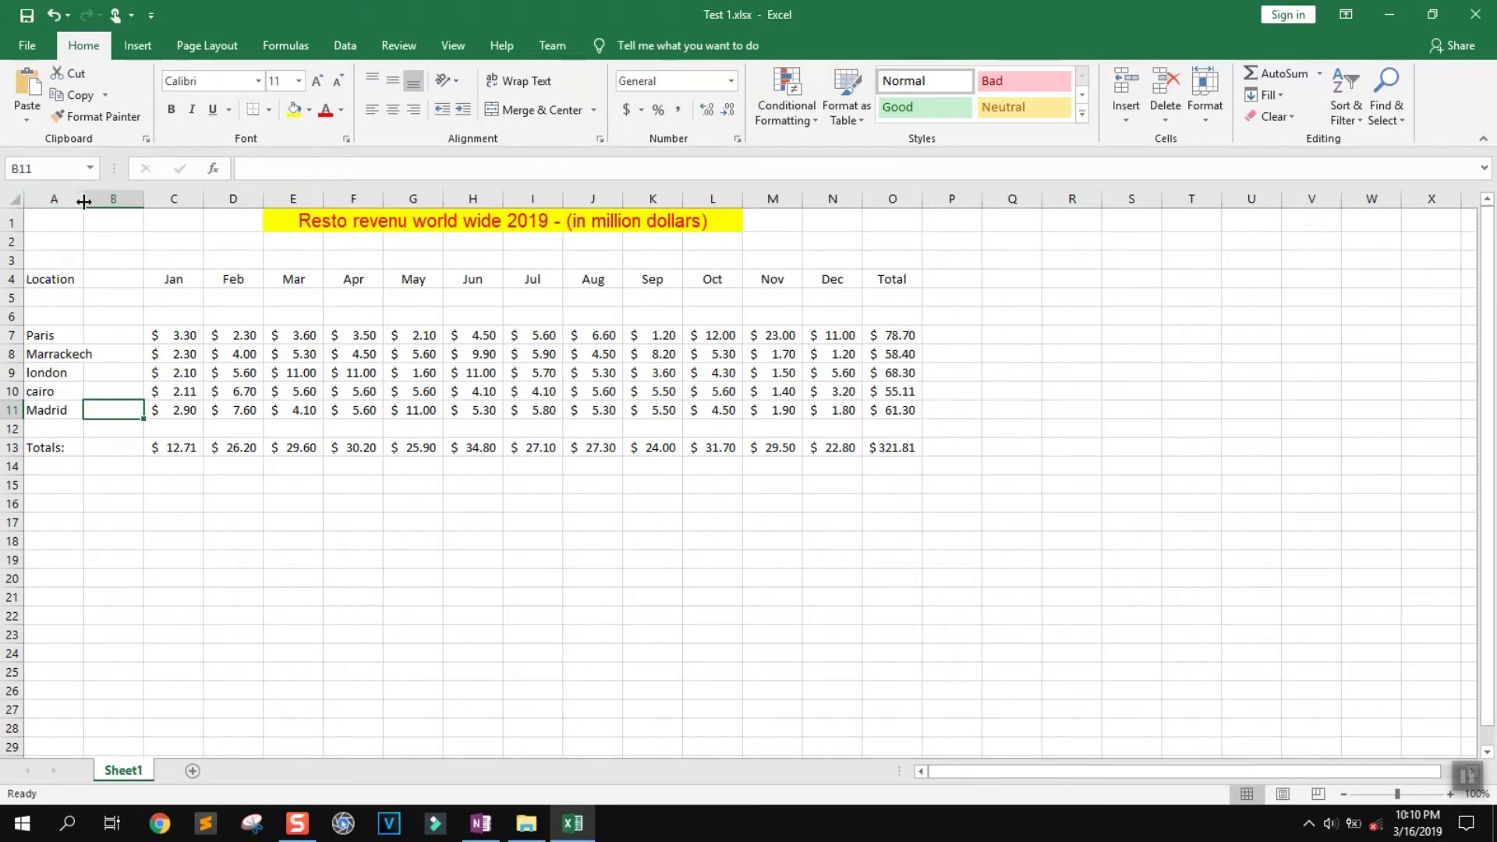
Select columns A through O and widen them all to 10.00 by dragging a border
drag(62, 200, 877, 215)
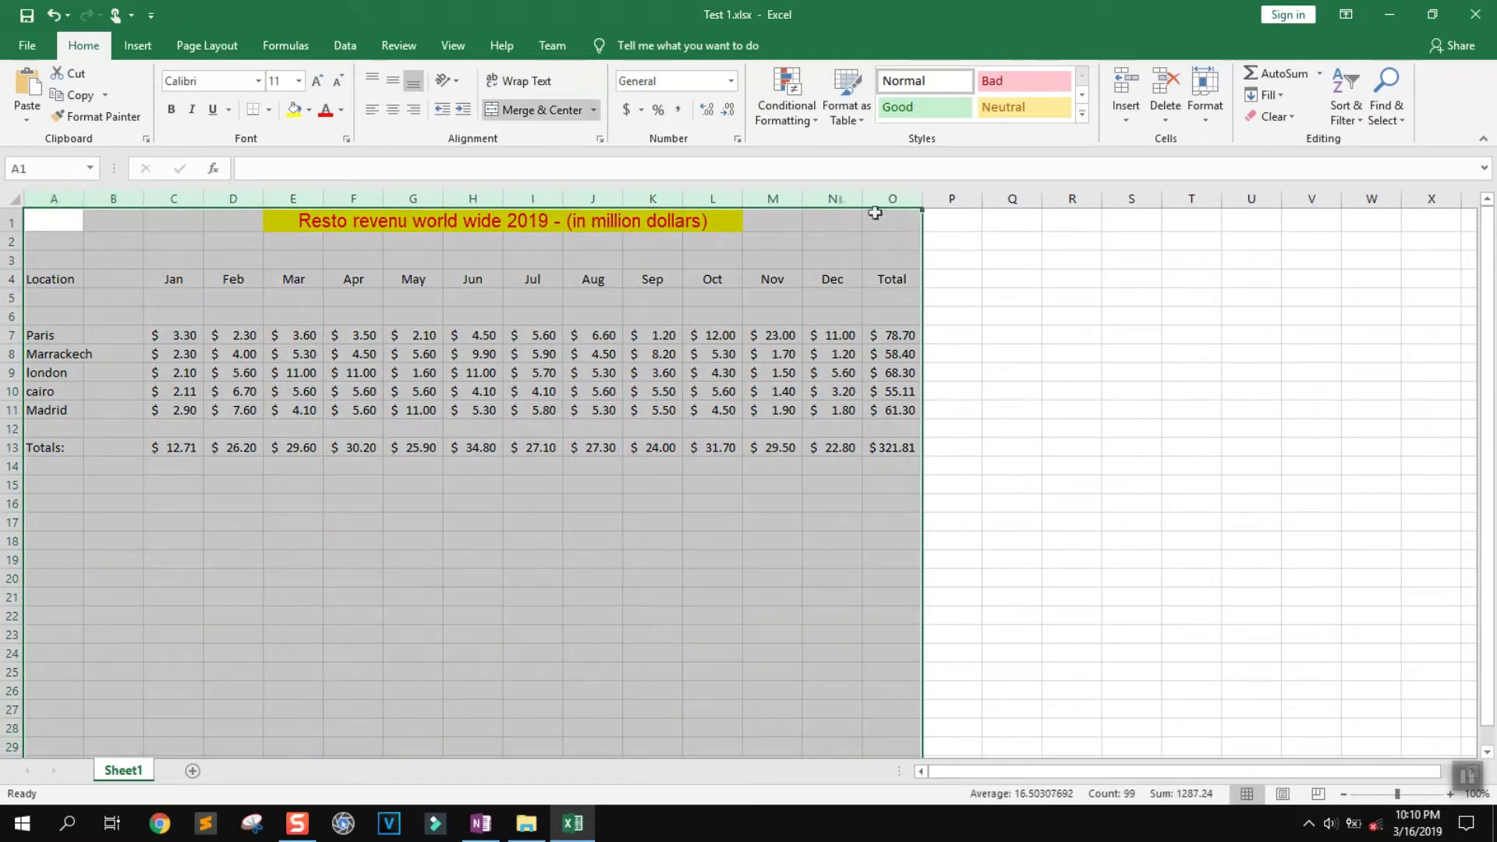
drag(84, 197, 84, 196)
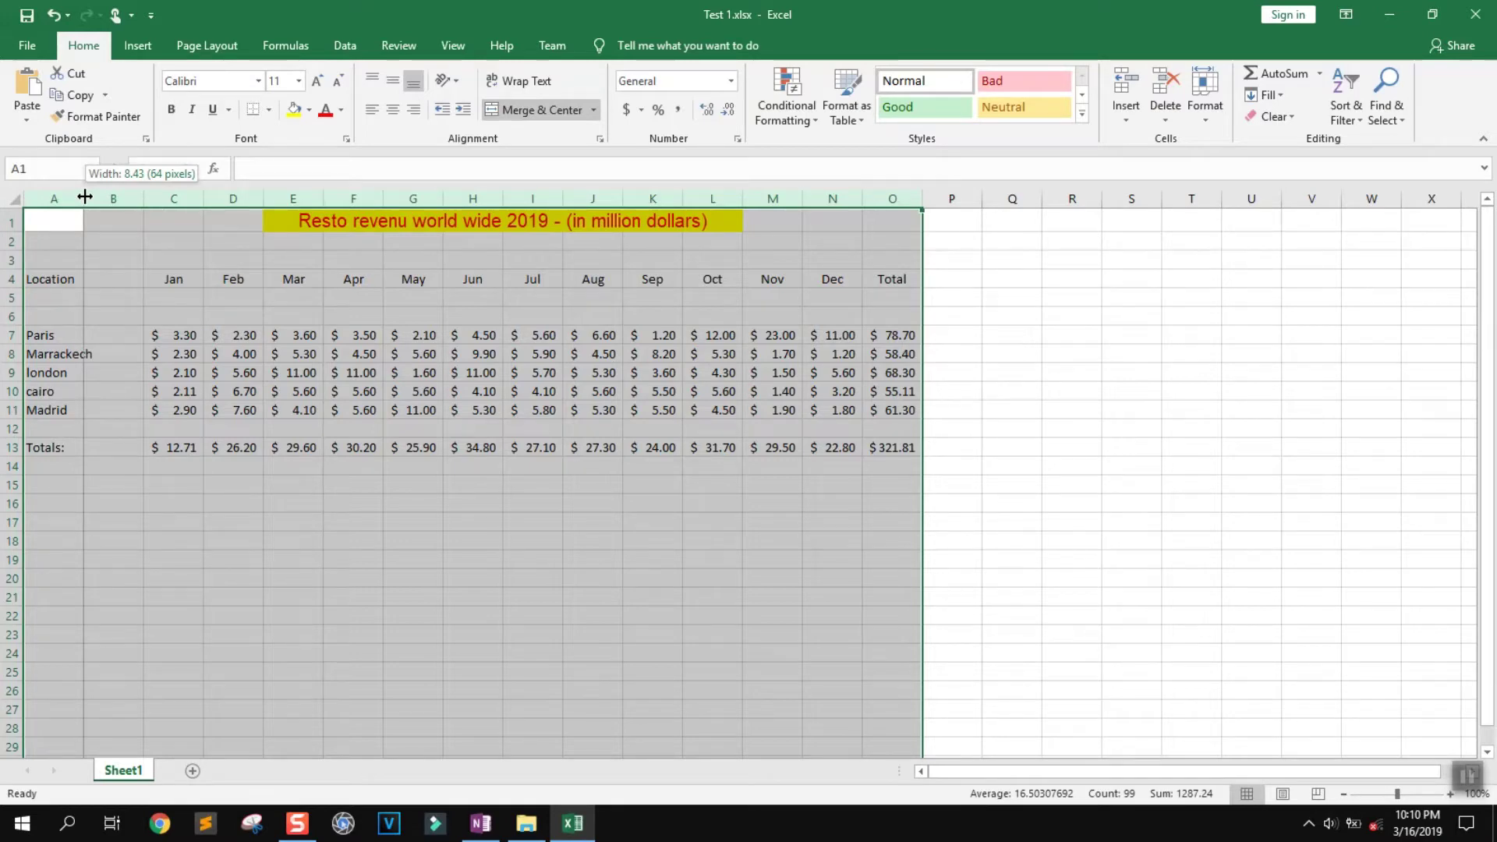
drag(88, 196, 96, 197)
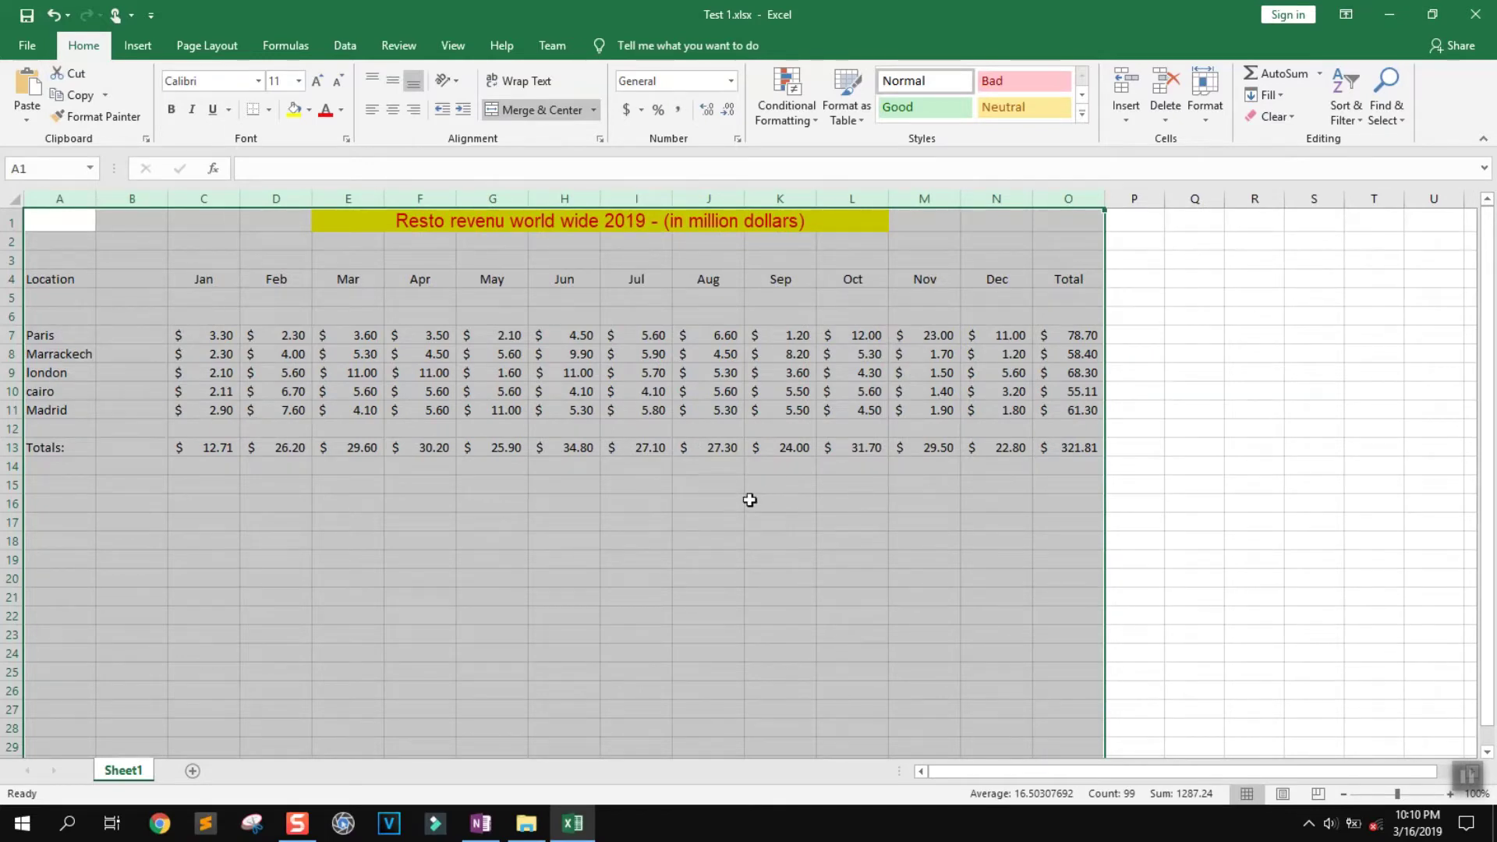
click(754, 485)
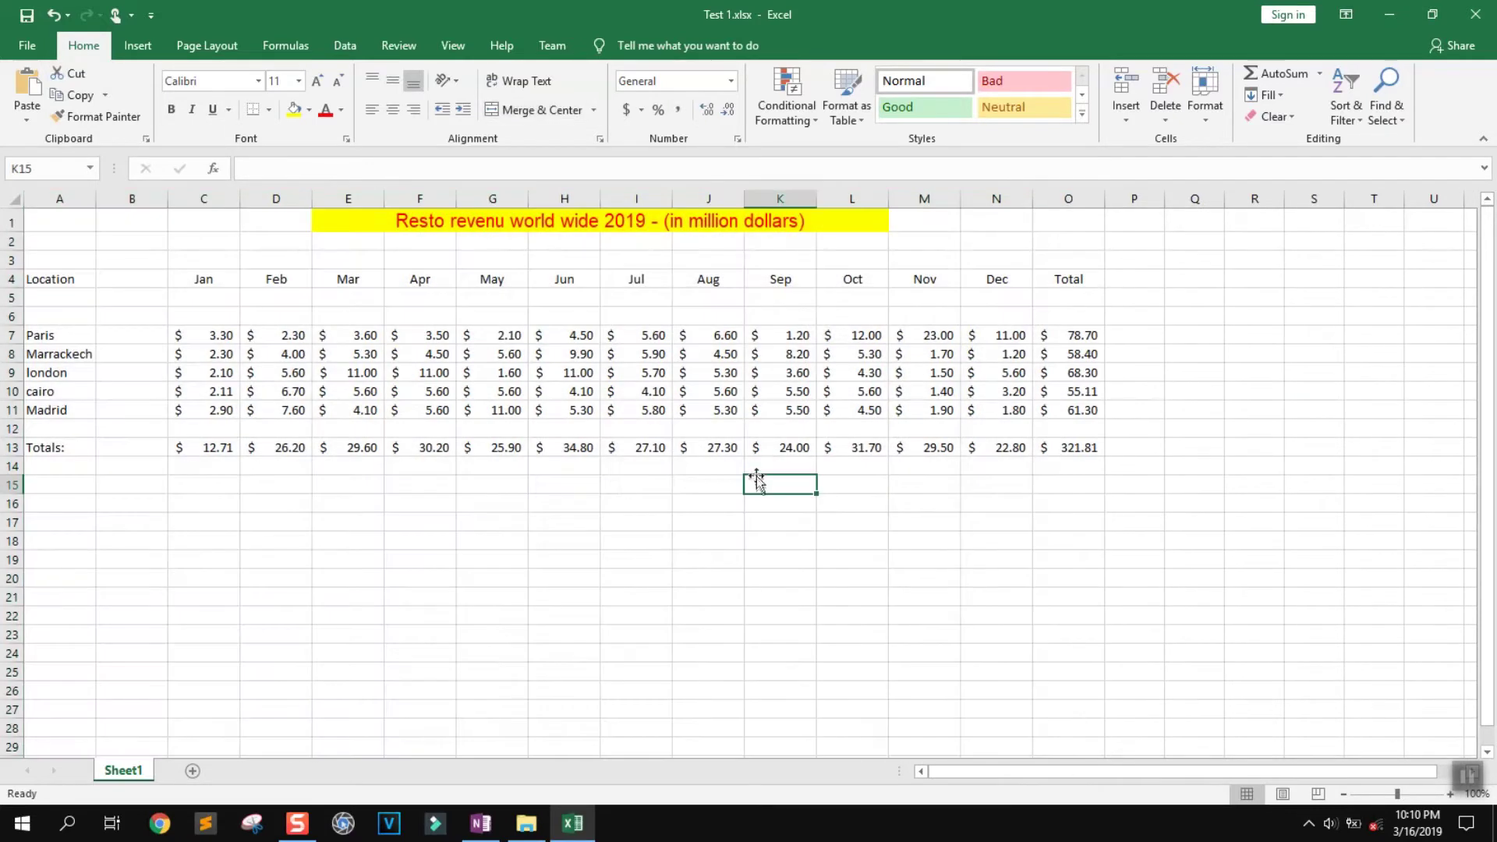
Convert the revenue range A4:O13 into banded Excel table Table1 with Ctrl+T
drag(1068, 449, 33, 279)
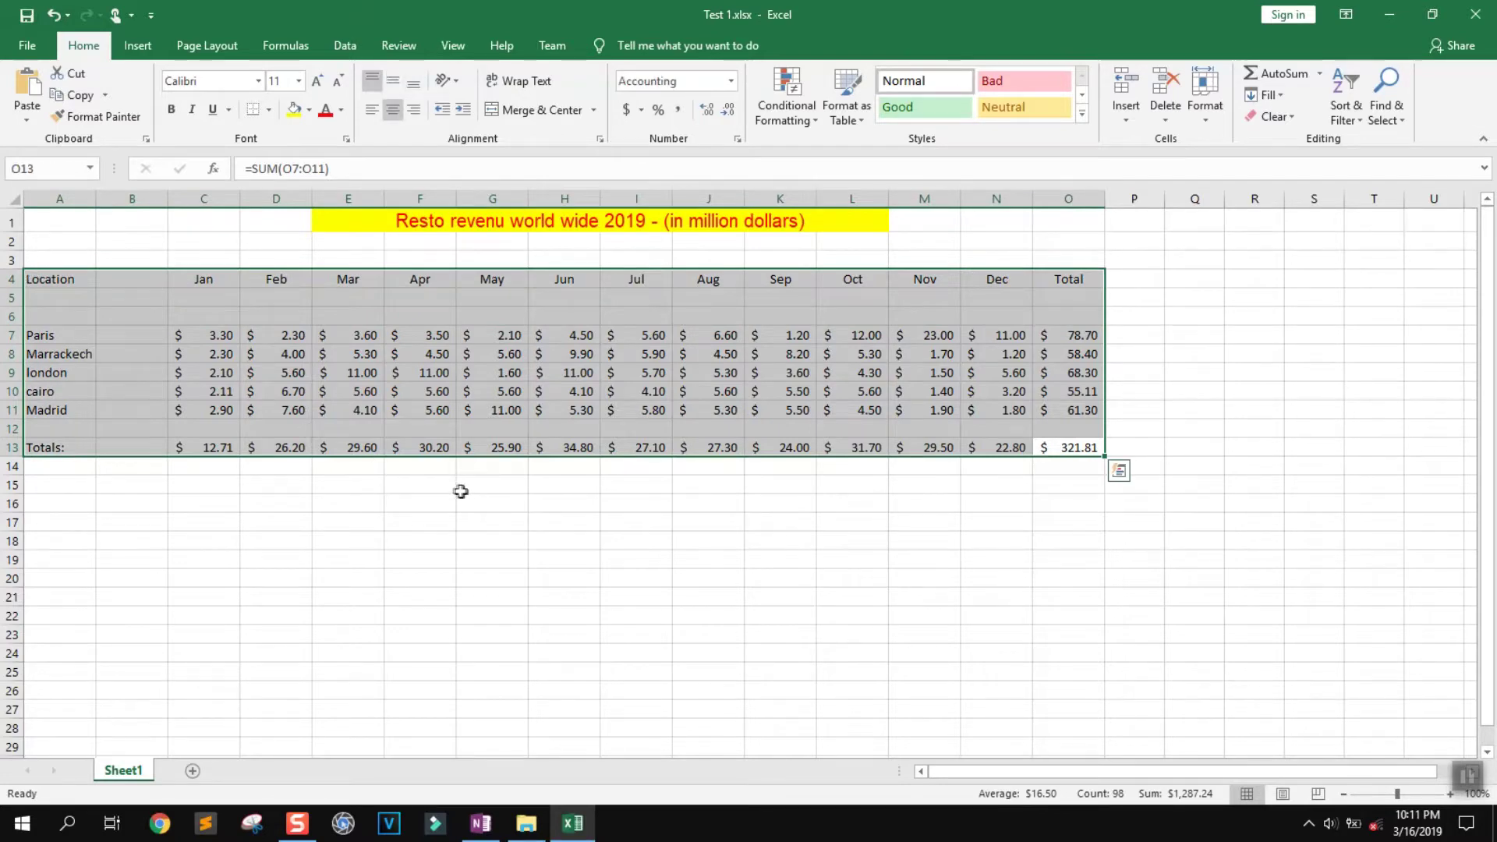
key(ctrl+t)
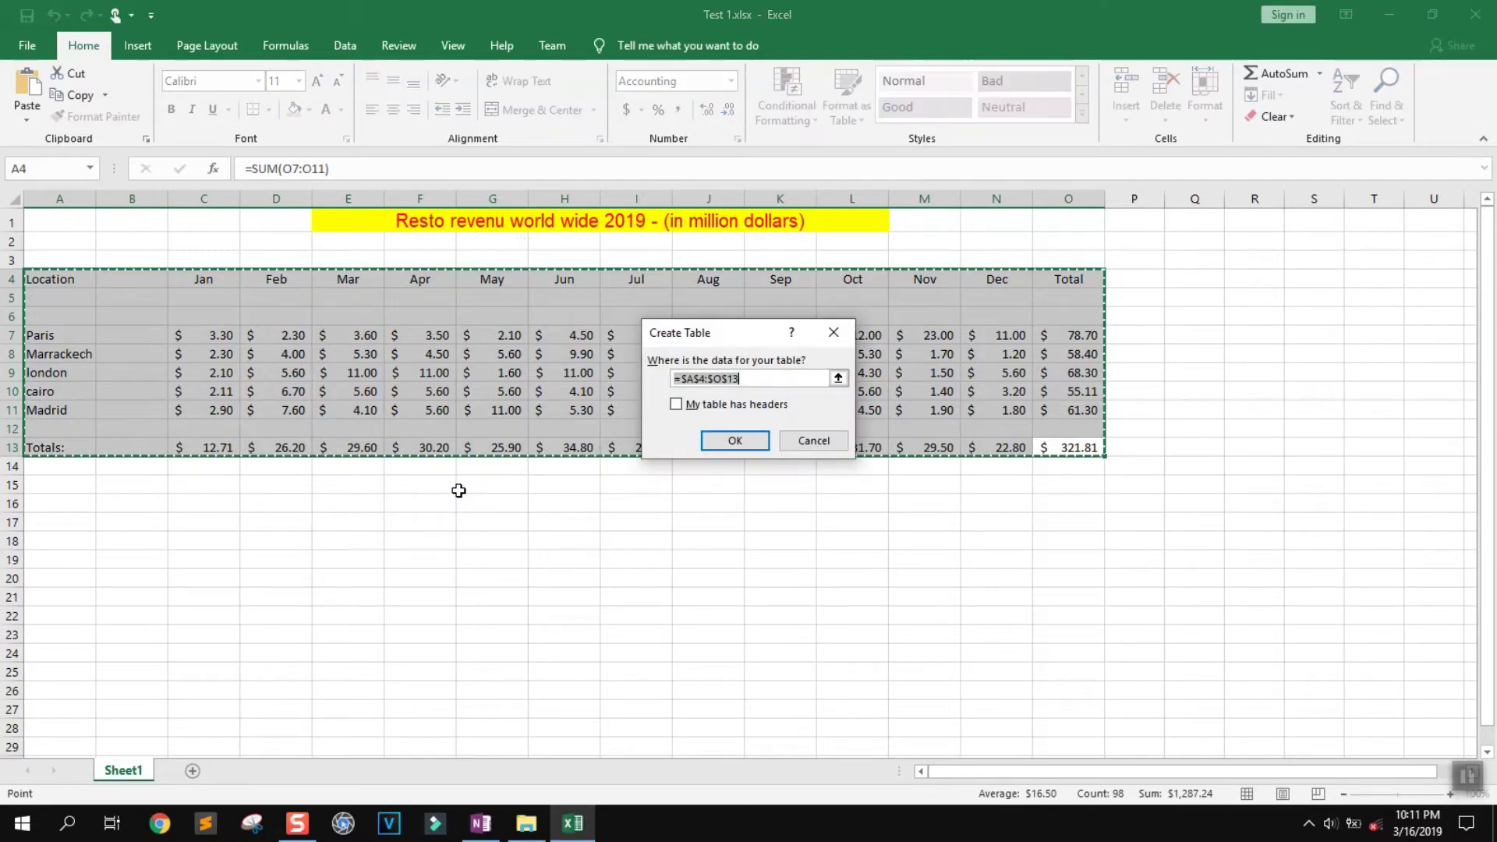
click(720, 443)
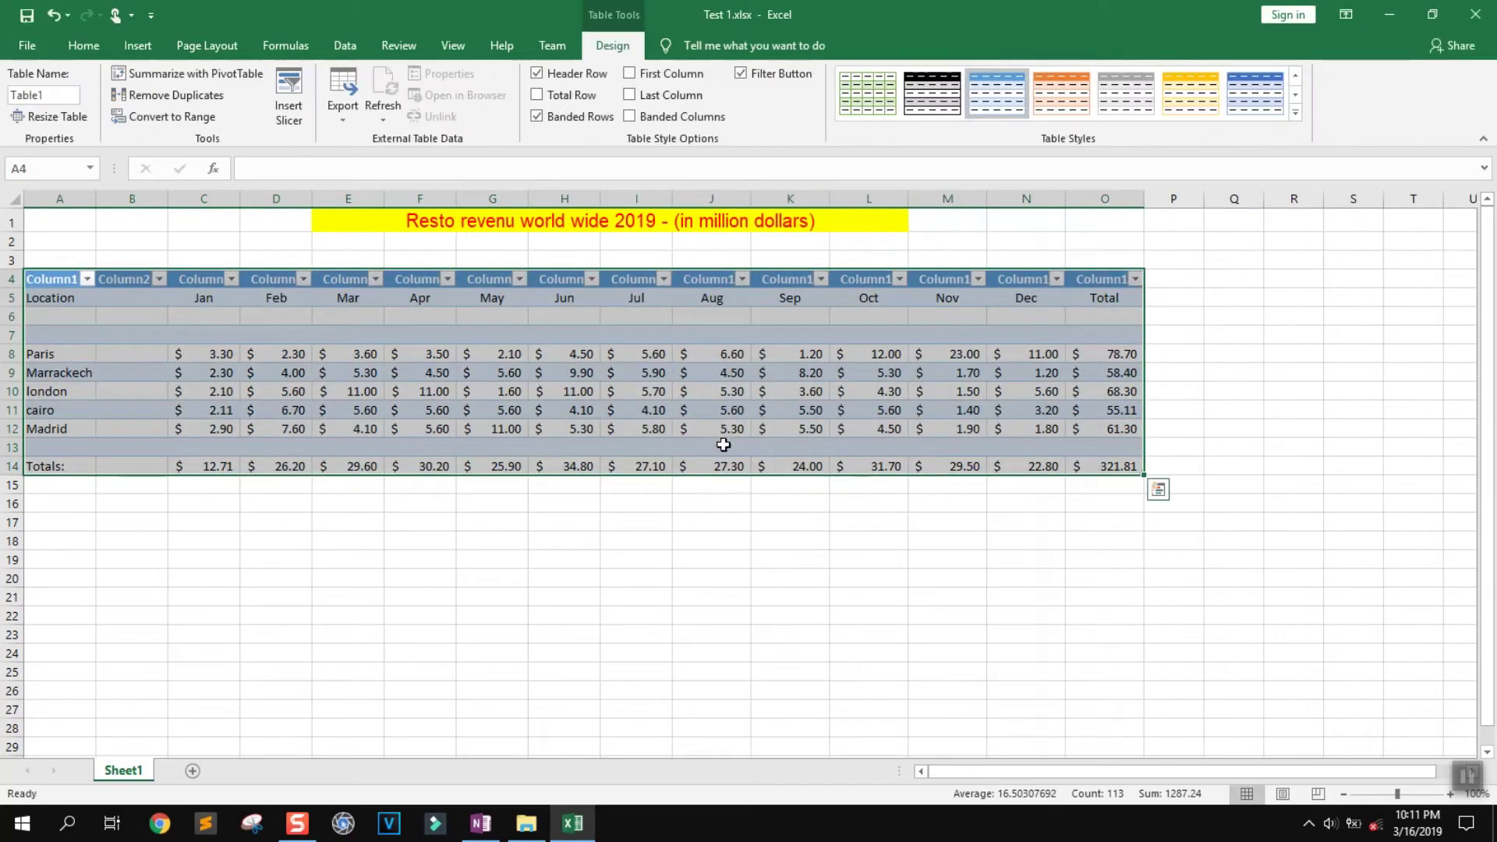
click(493, 614)
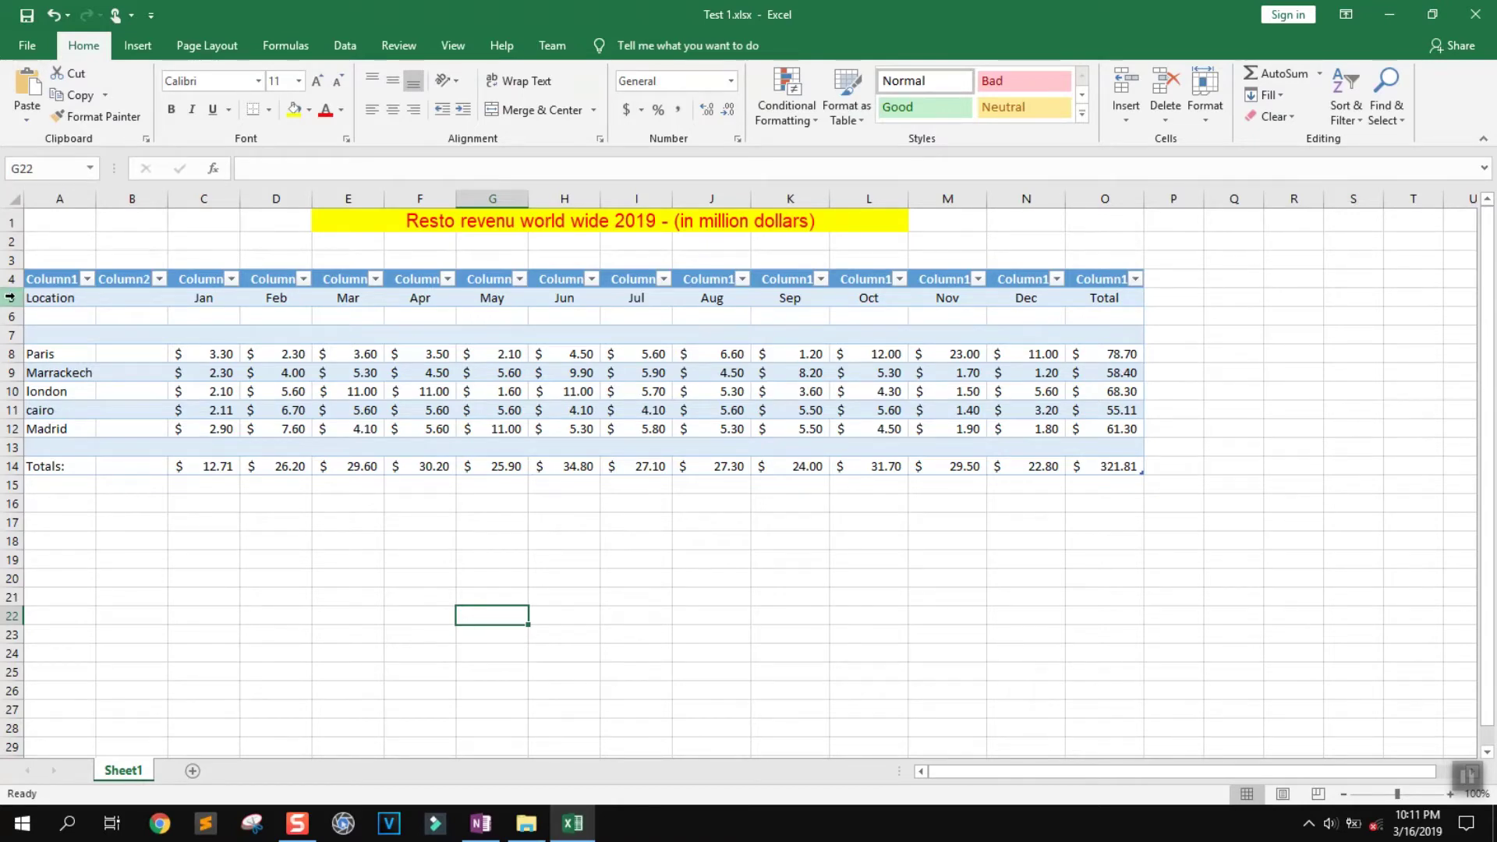
Copy row 5's Location and month labels into the table header row 4
click(10, 297)
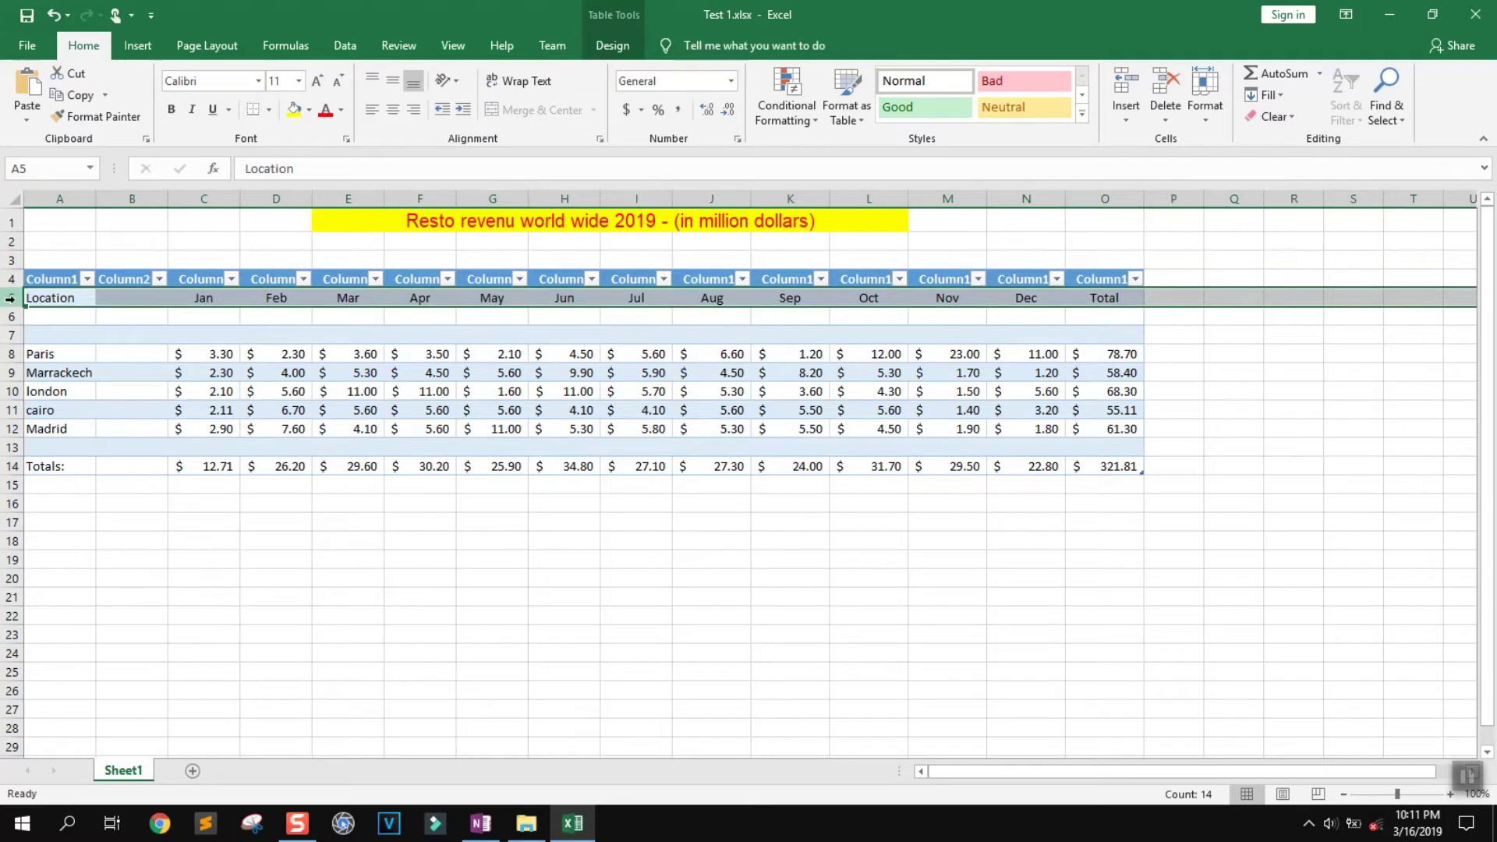
right_click(11, 298)
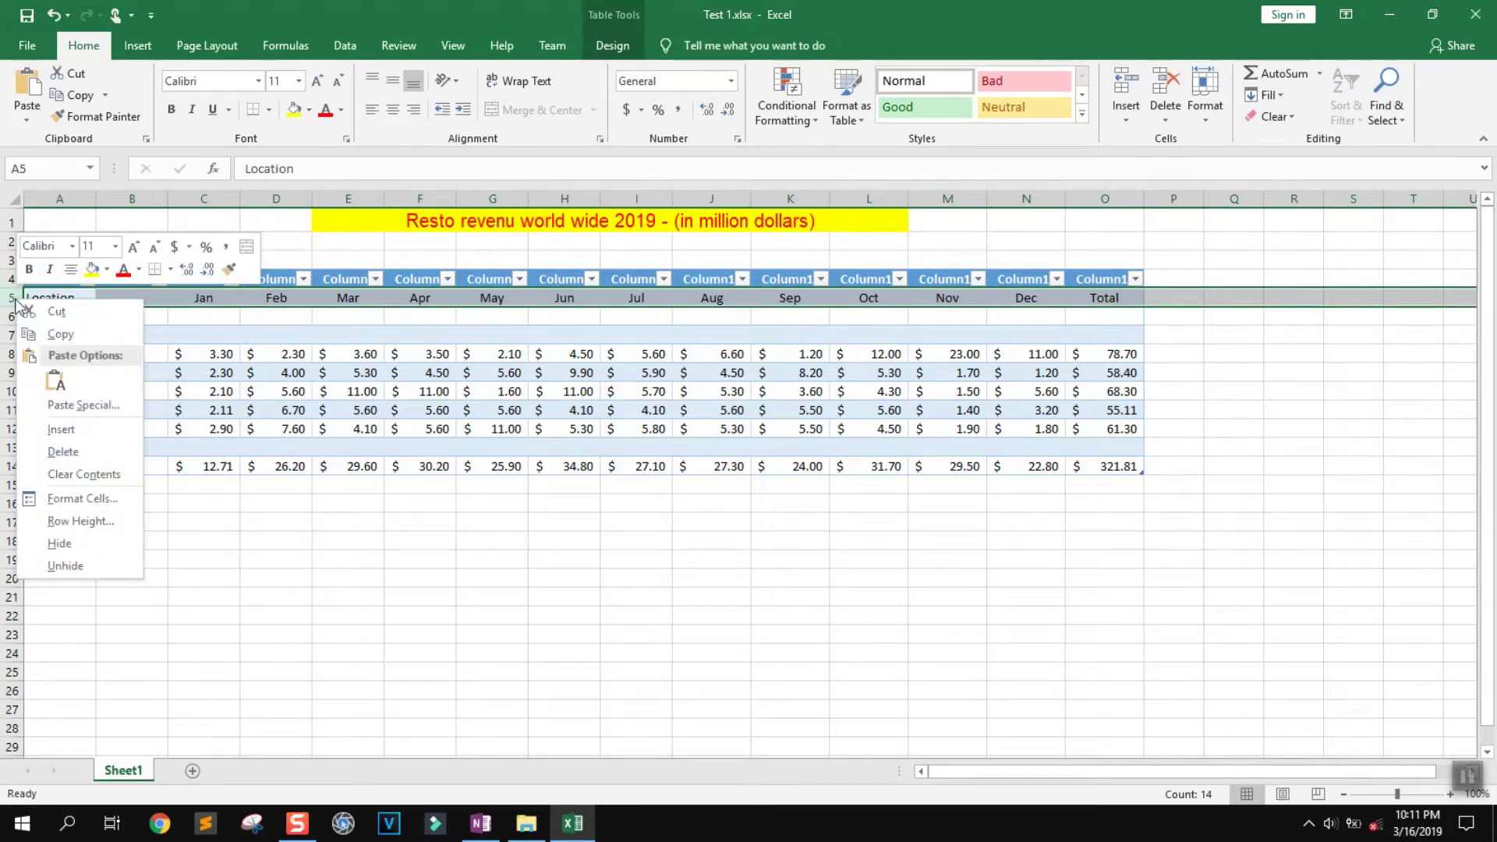
click(25, 311)
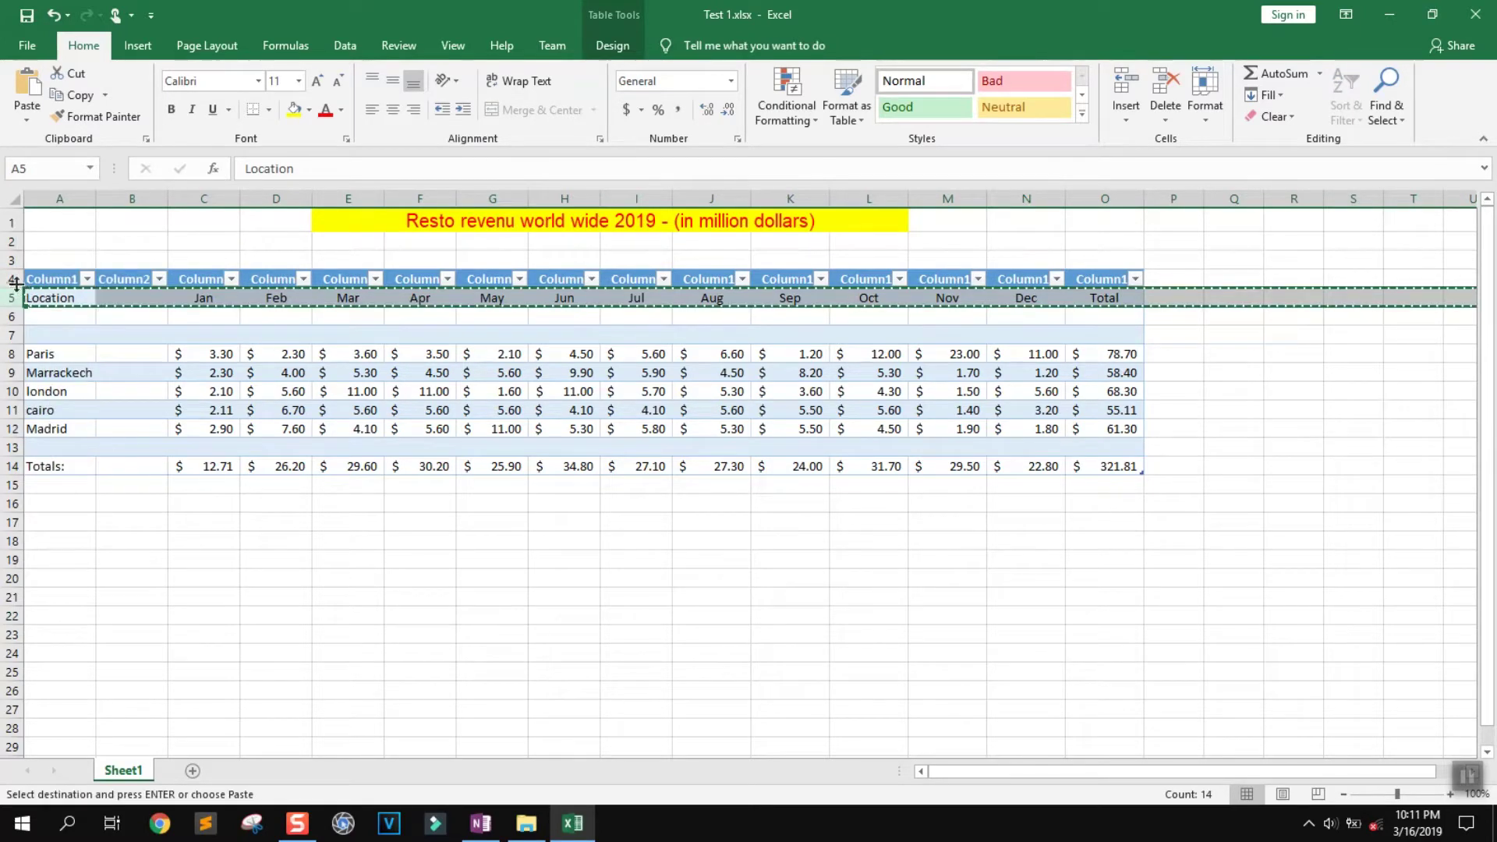
click(10, 280)
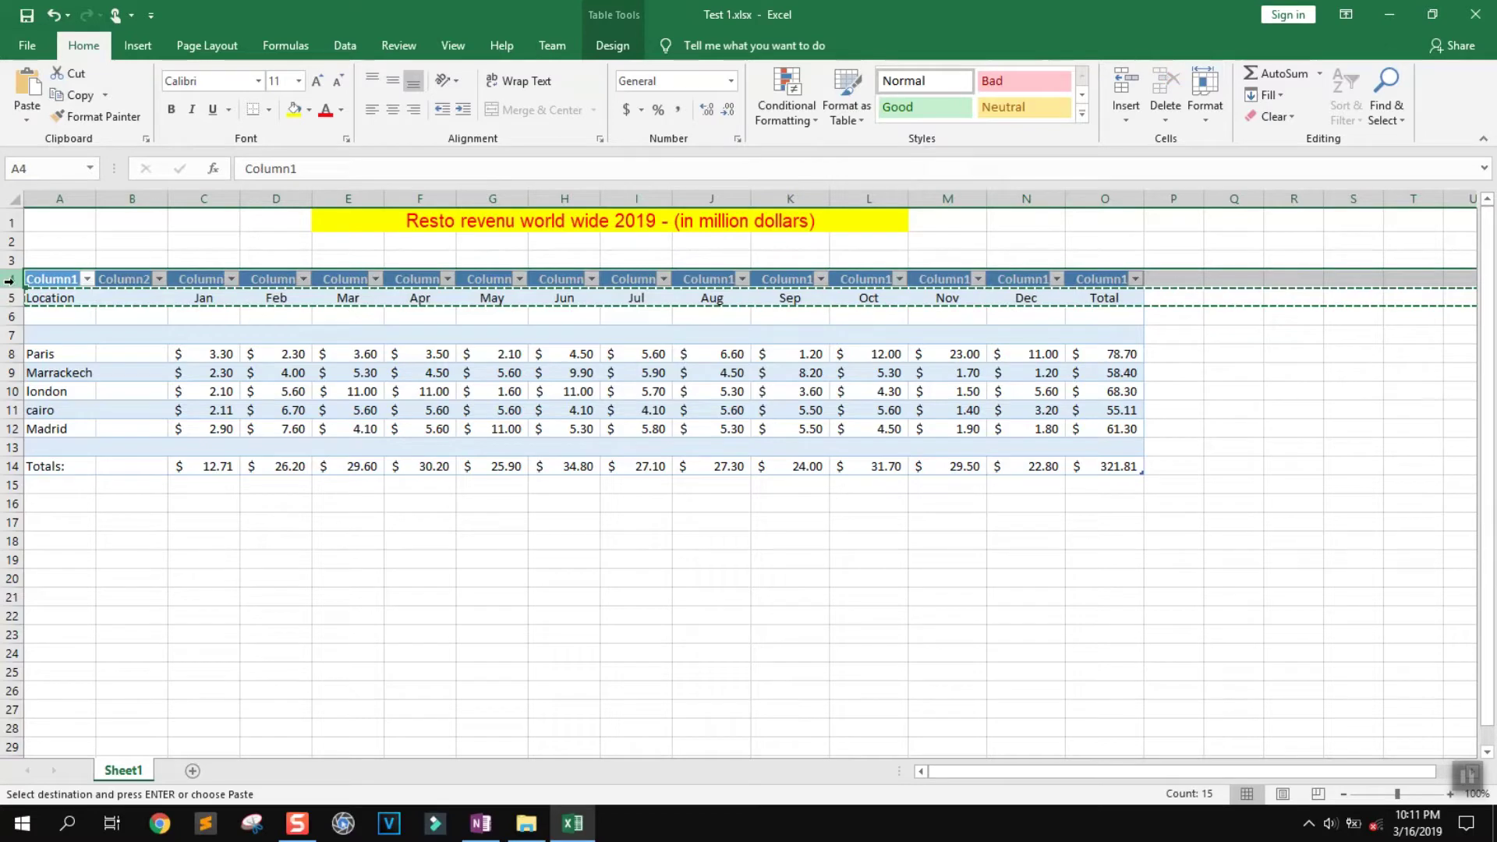
right_click(11, 280)
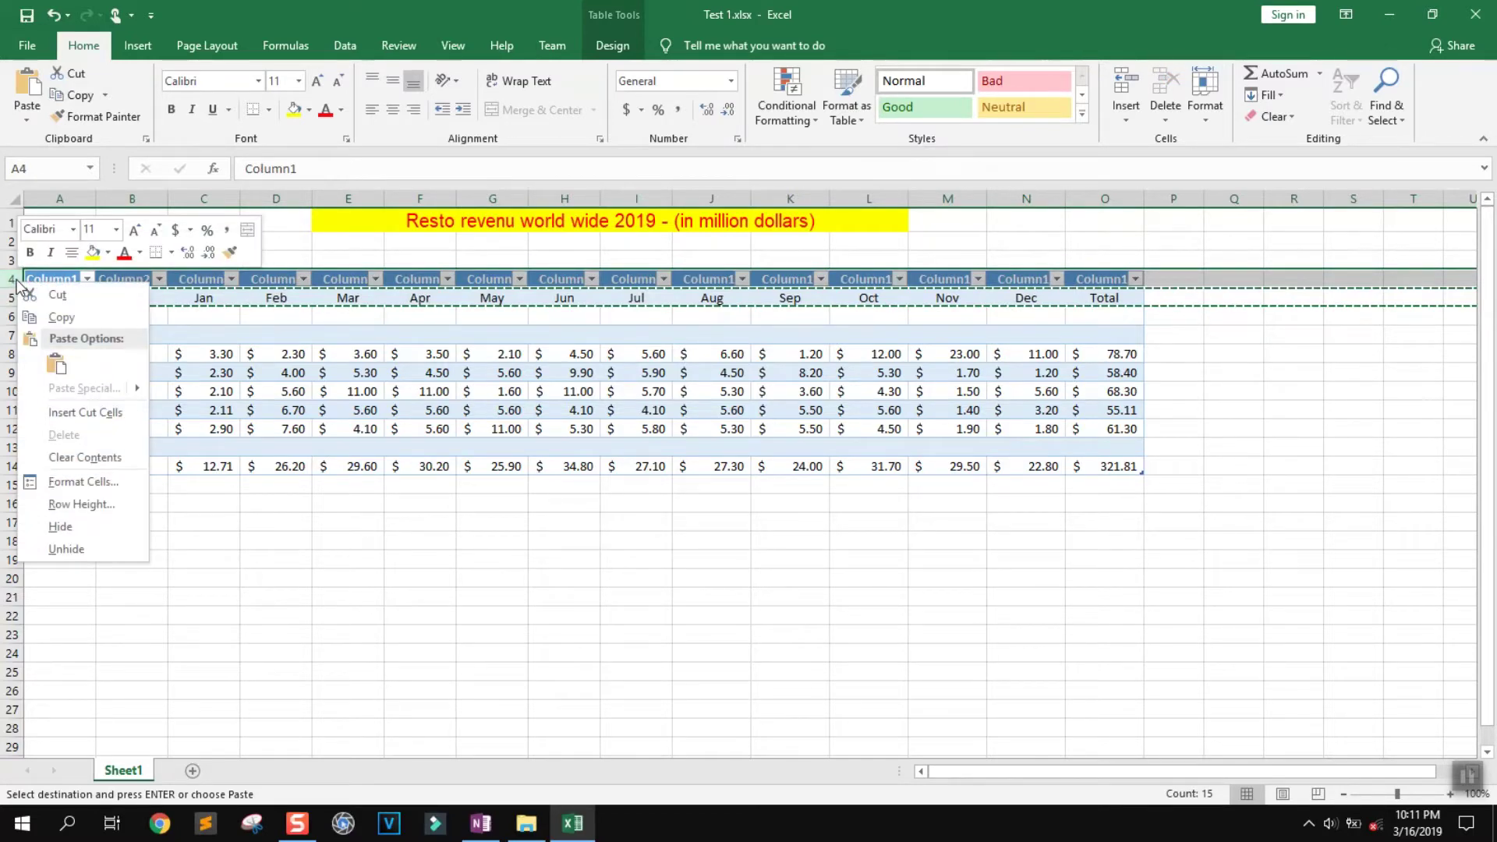
click(59, 367)
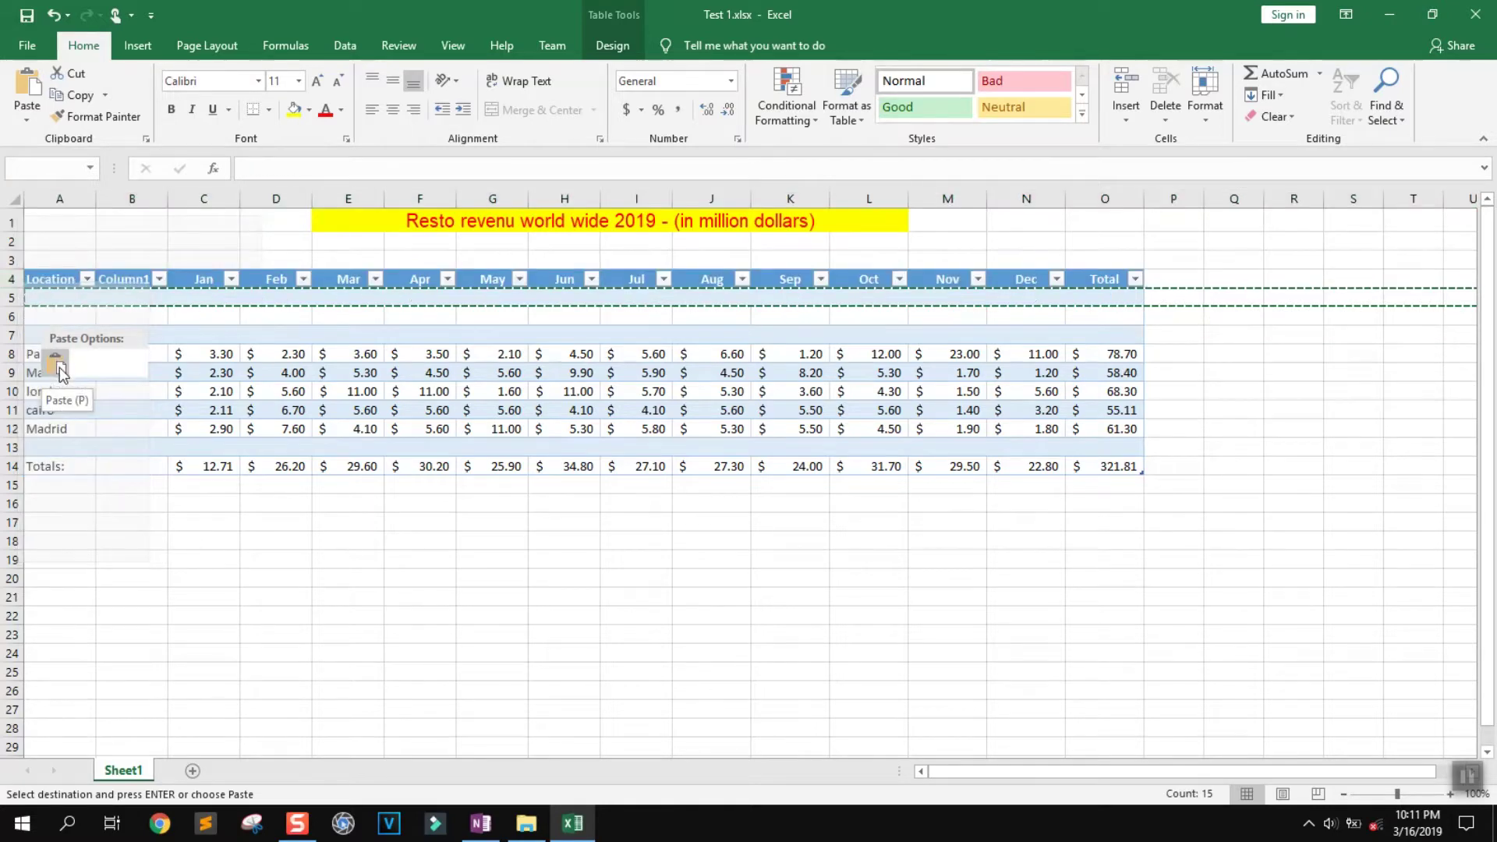
click(133, 499)
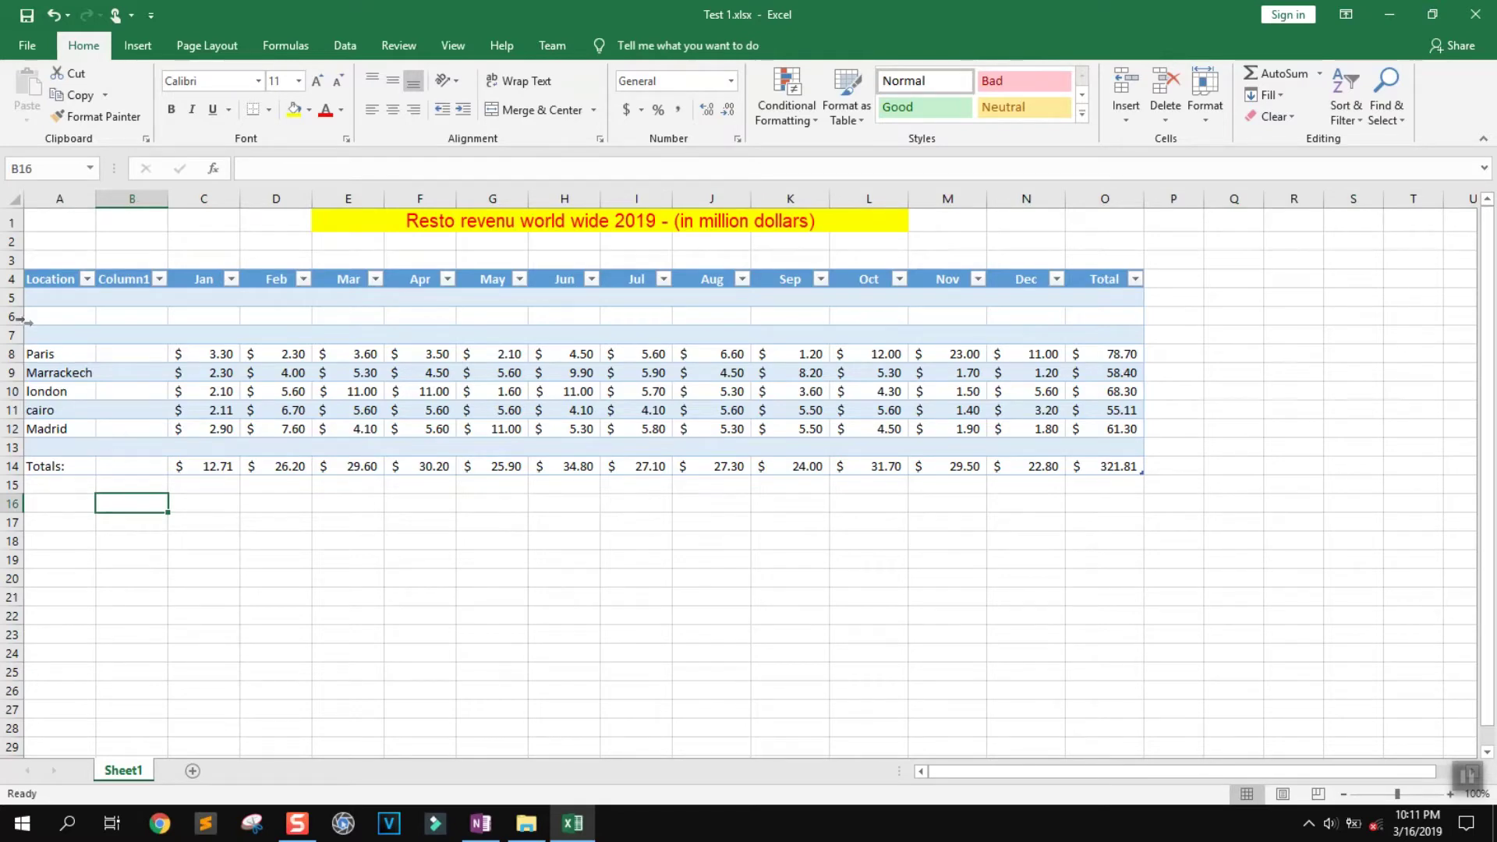
Hide the empty rows 5 and 6
drag(8, 304, 8, 318)
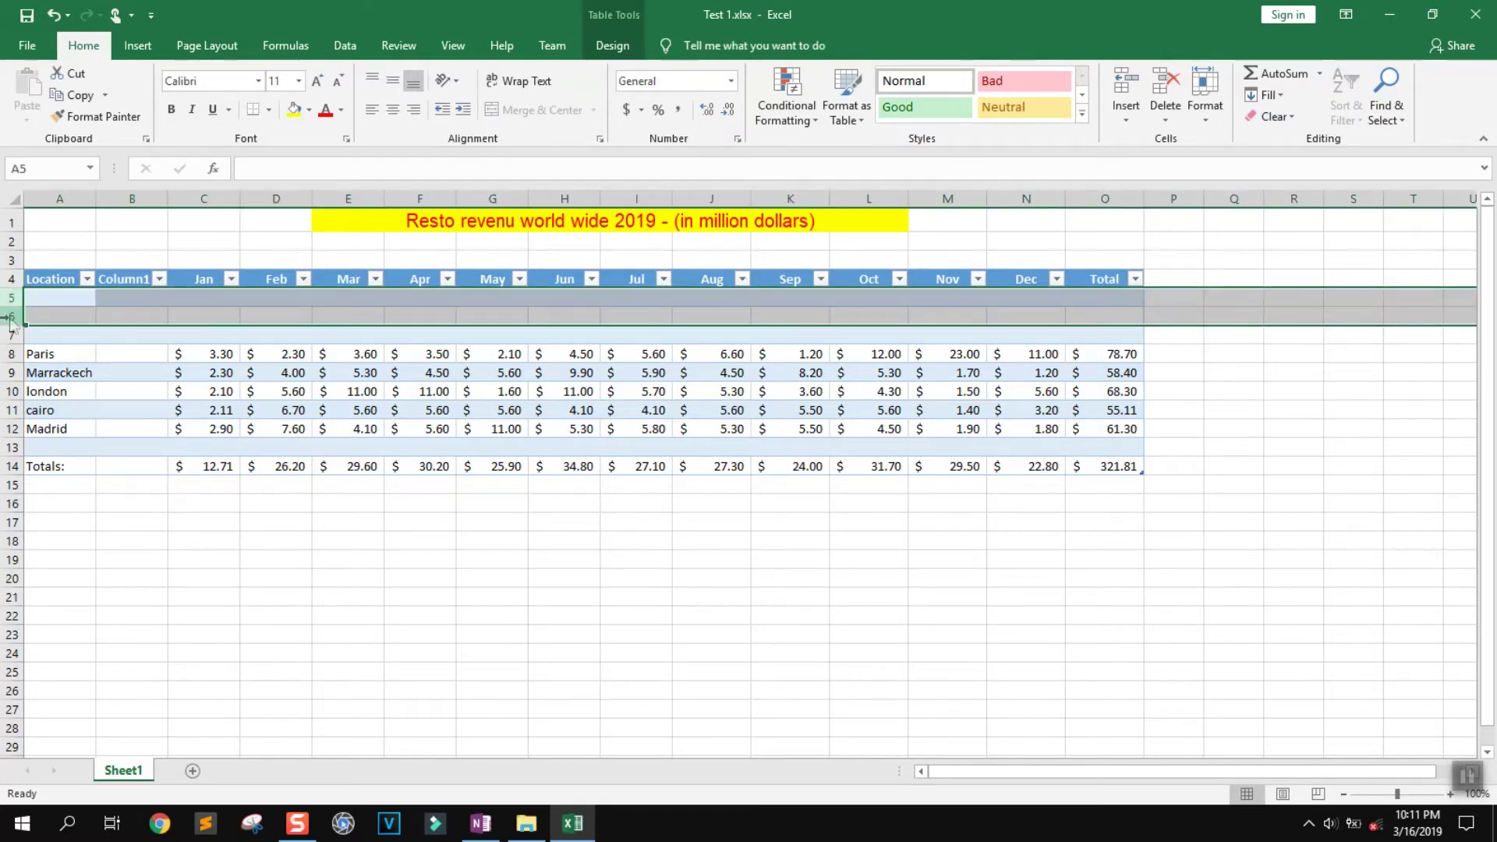
right_click(10, 318)
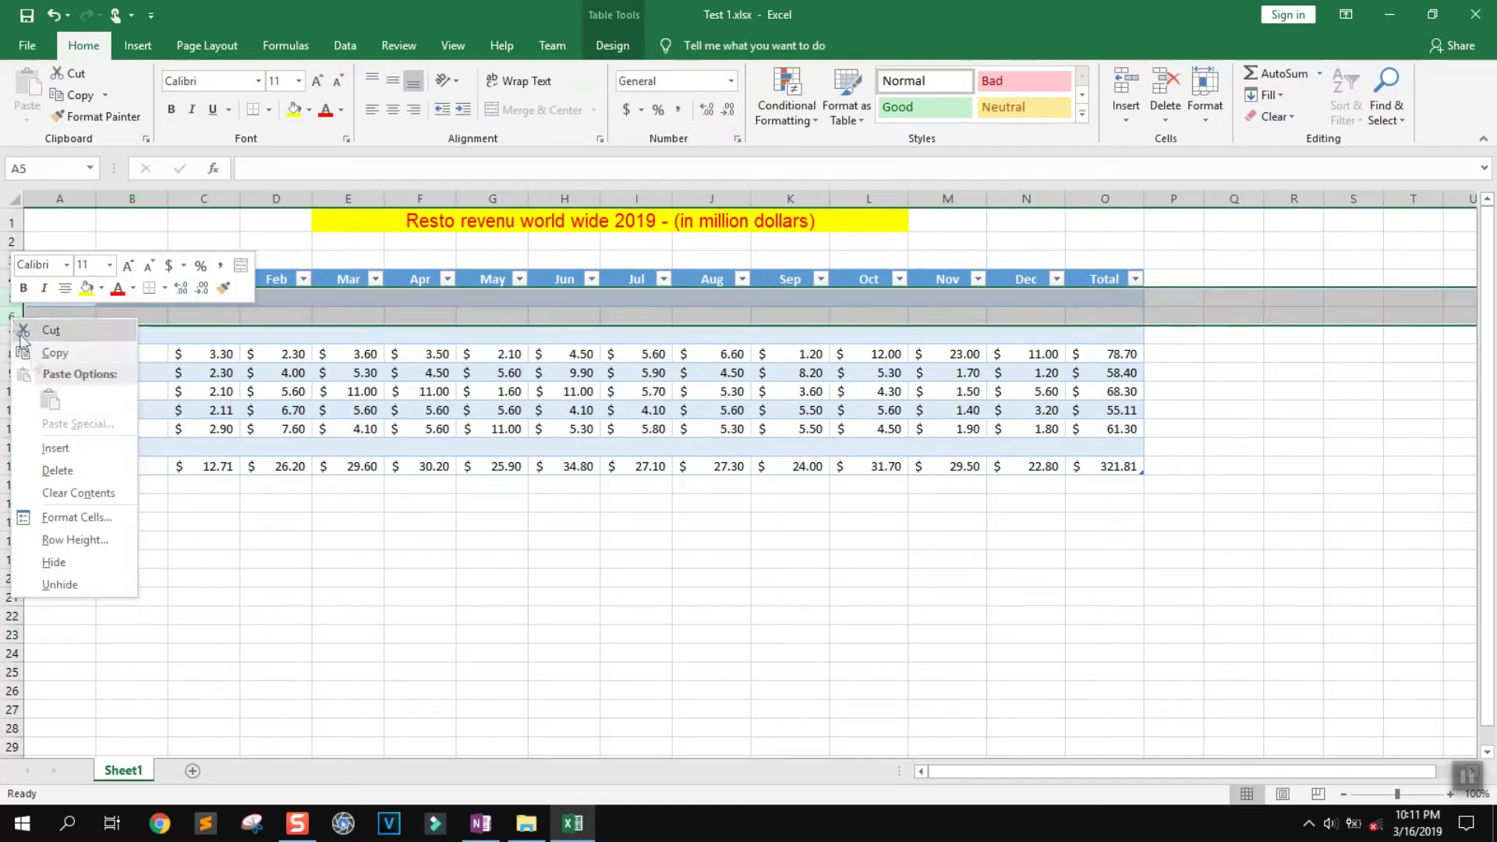
click(61, 562)
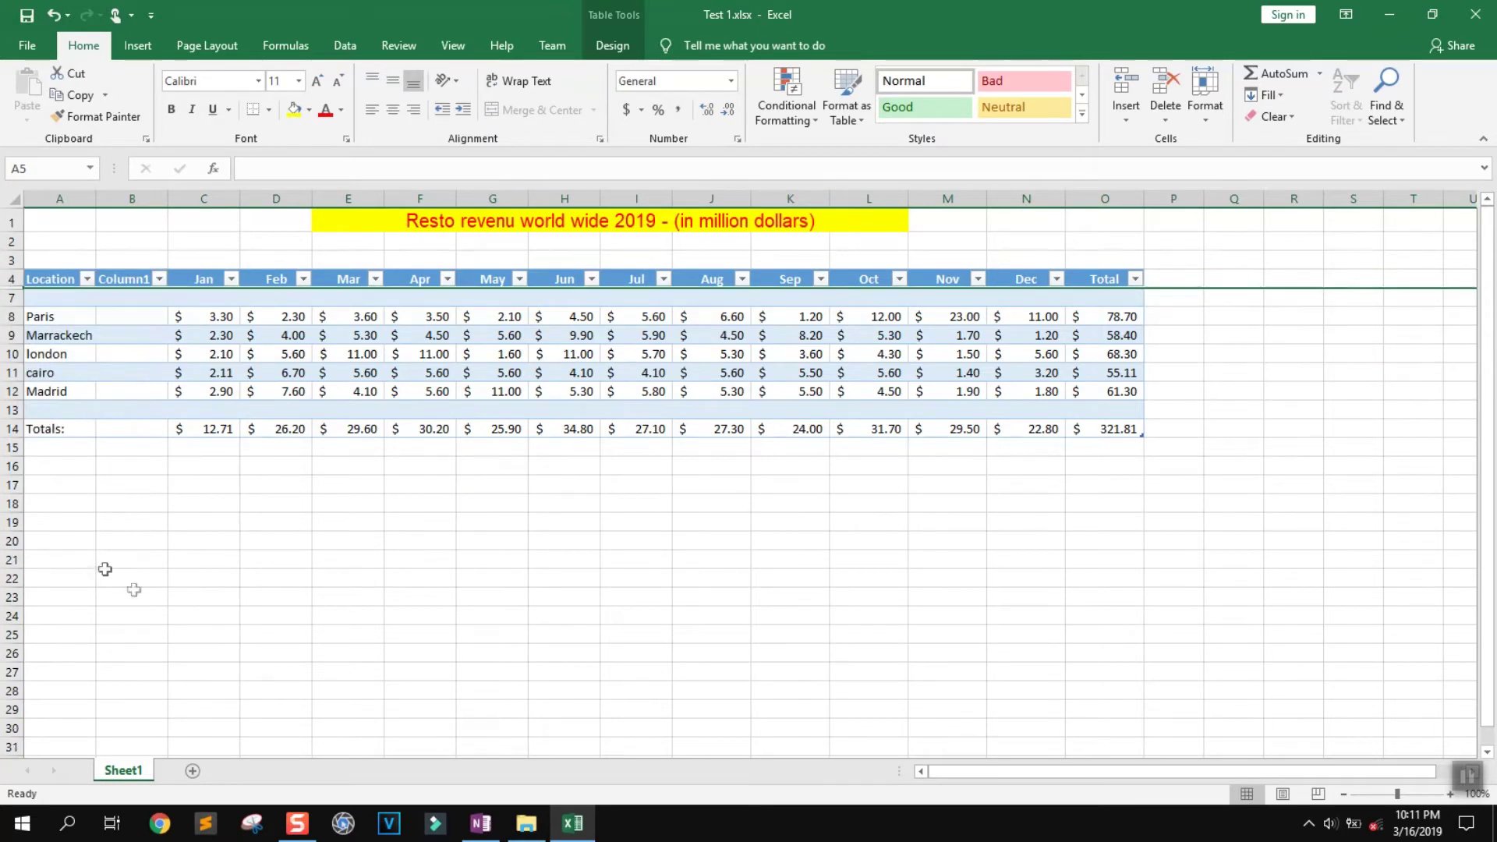
double_click(141, 771)
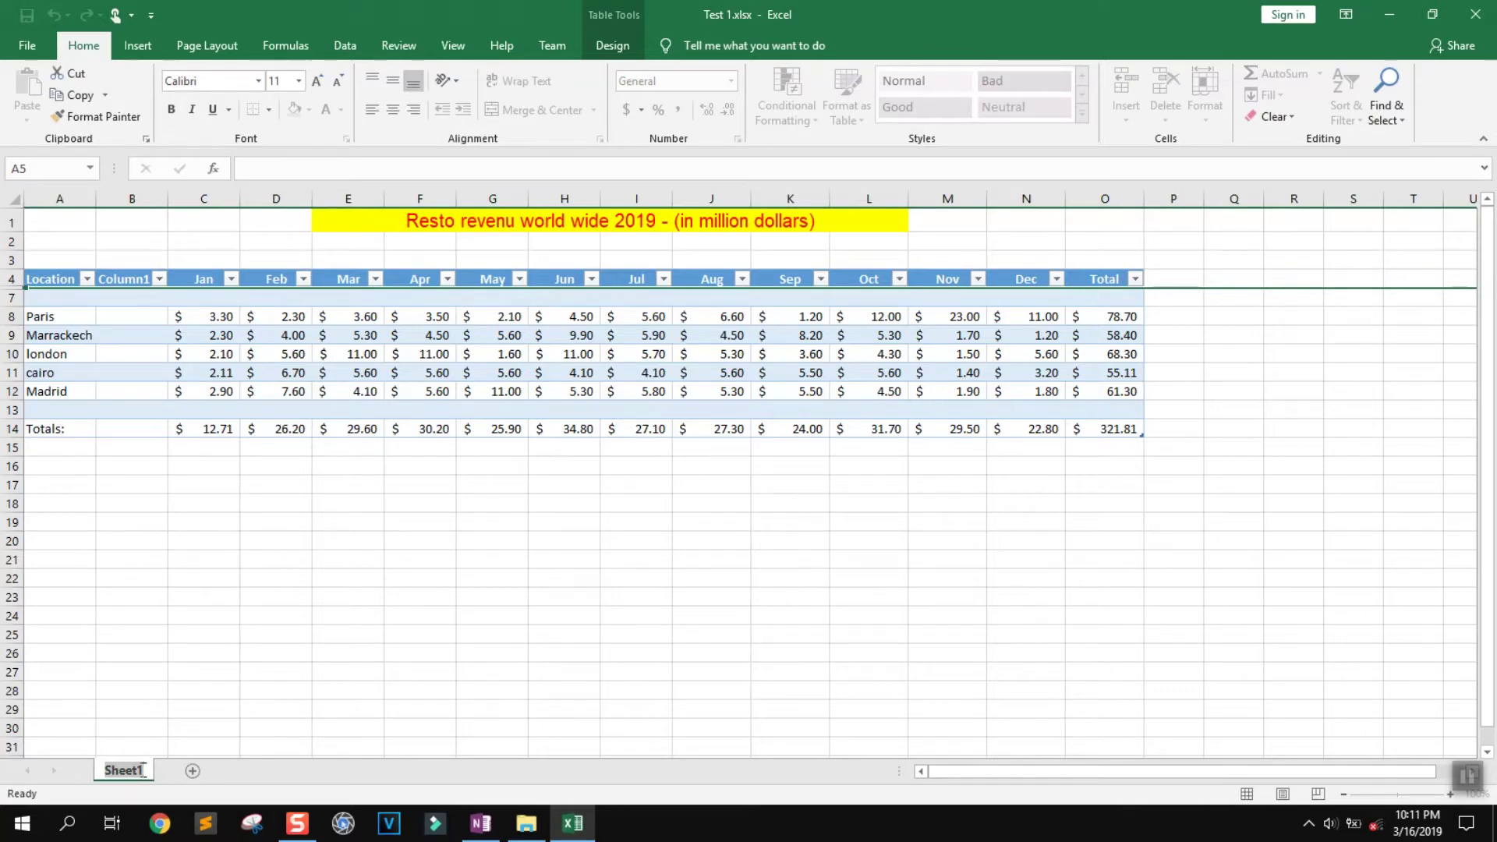
Name the Sheet1 tab FY2019
text(FY)
text(291)
text(9)
key(Return)
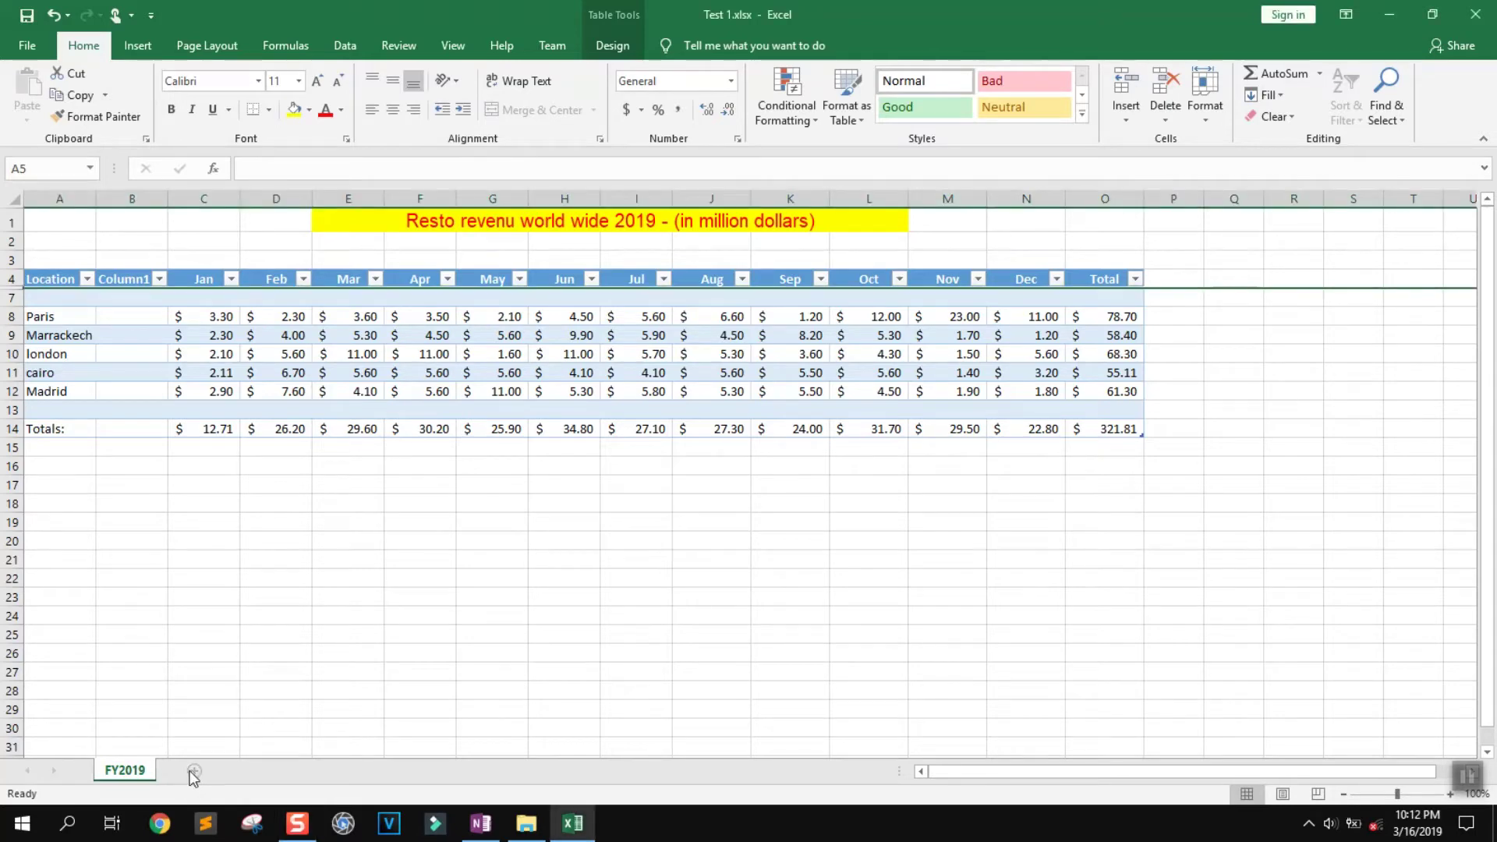
Add a new blank sheet and name it FY2018
click(193, 771)
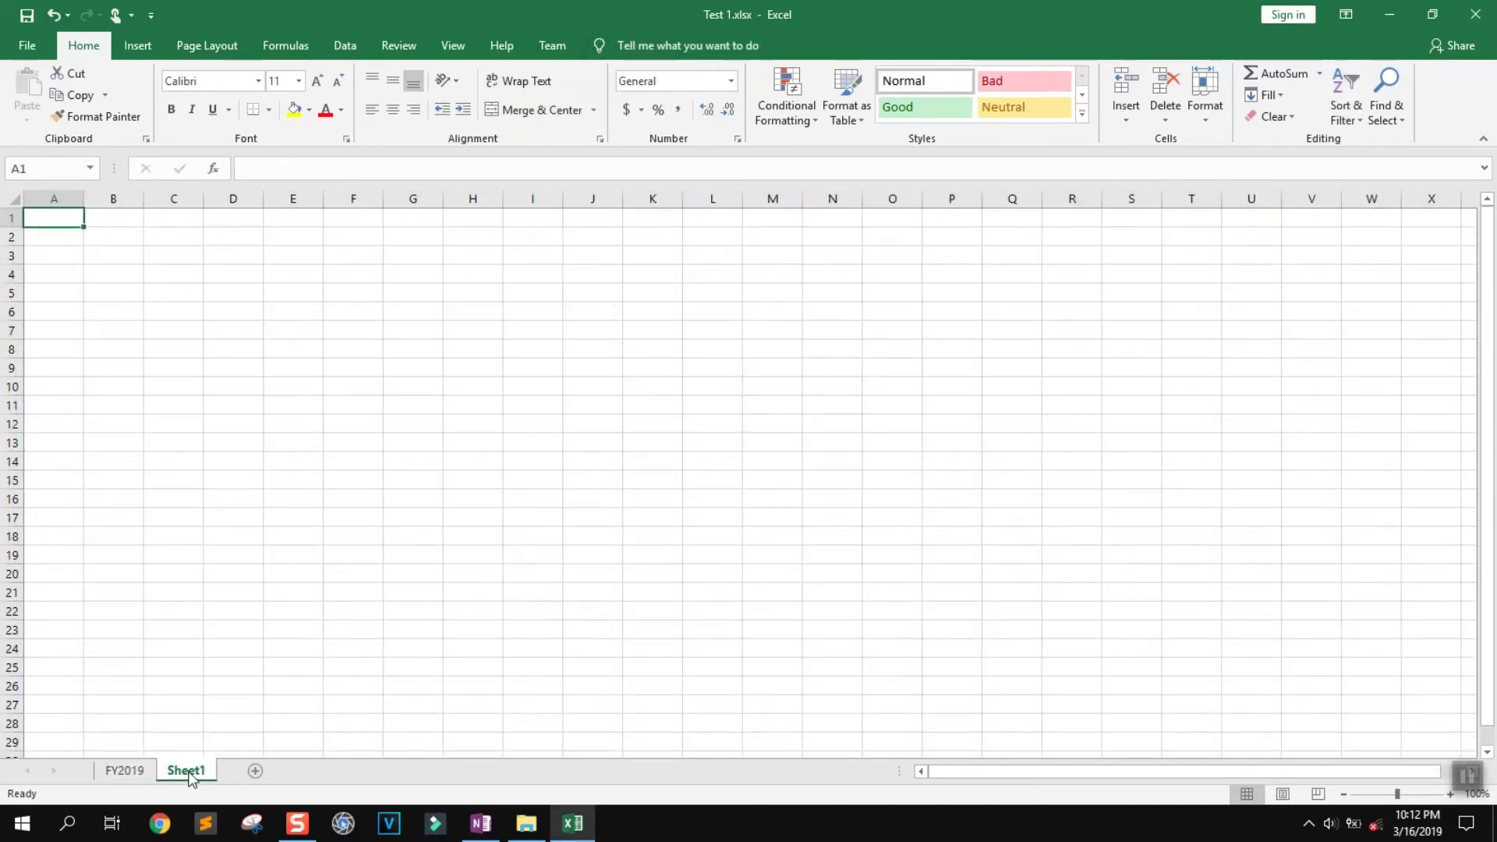
double_click(190, 771)
text(F)
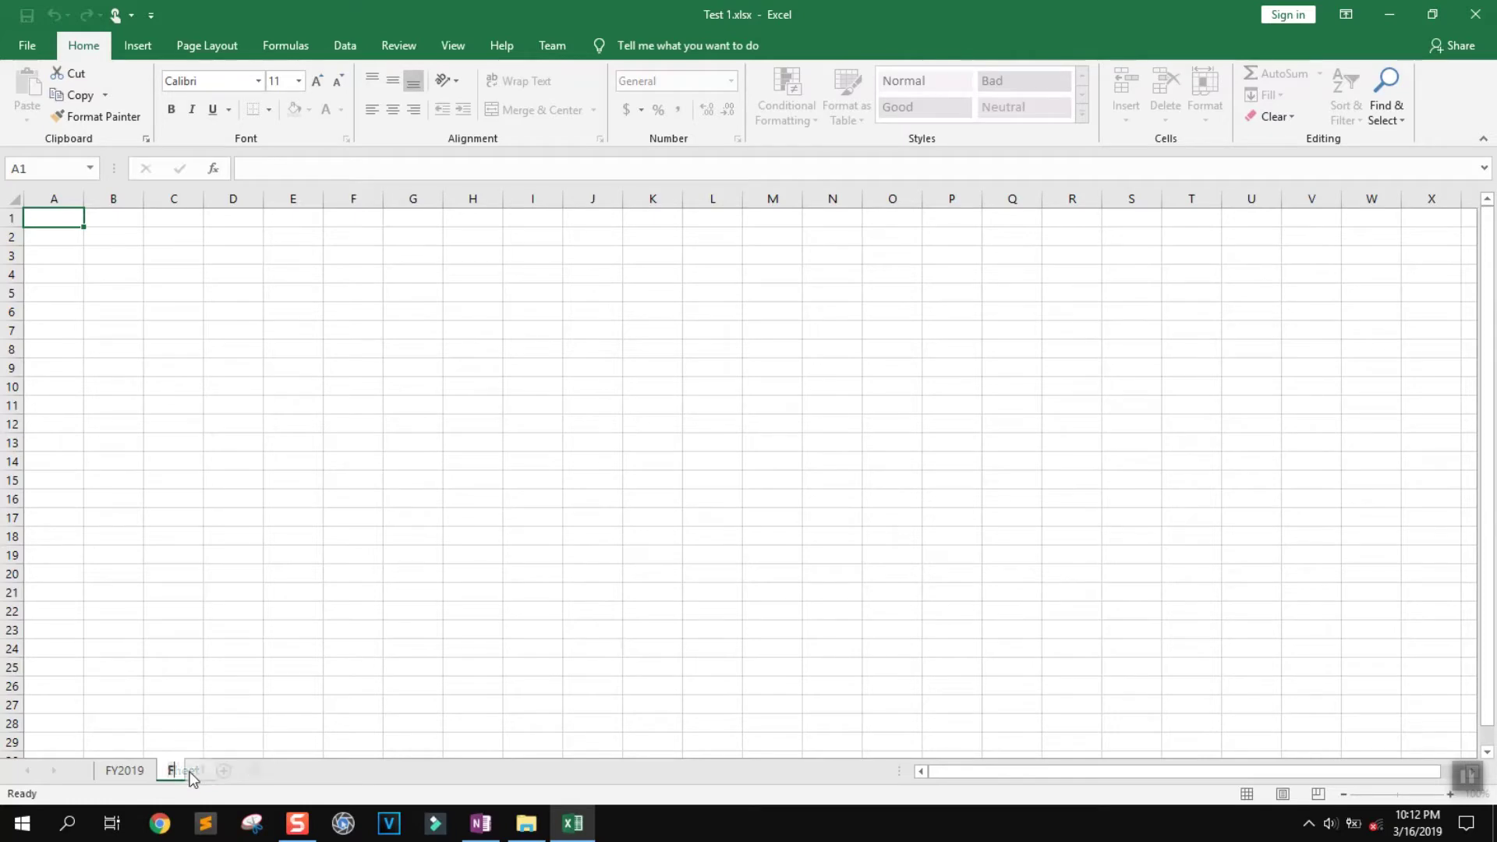
text(Y2018)
key(Return)
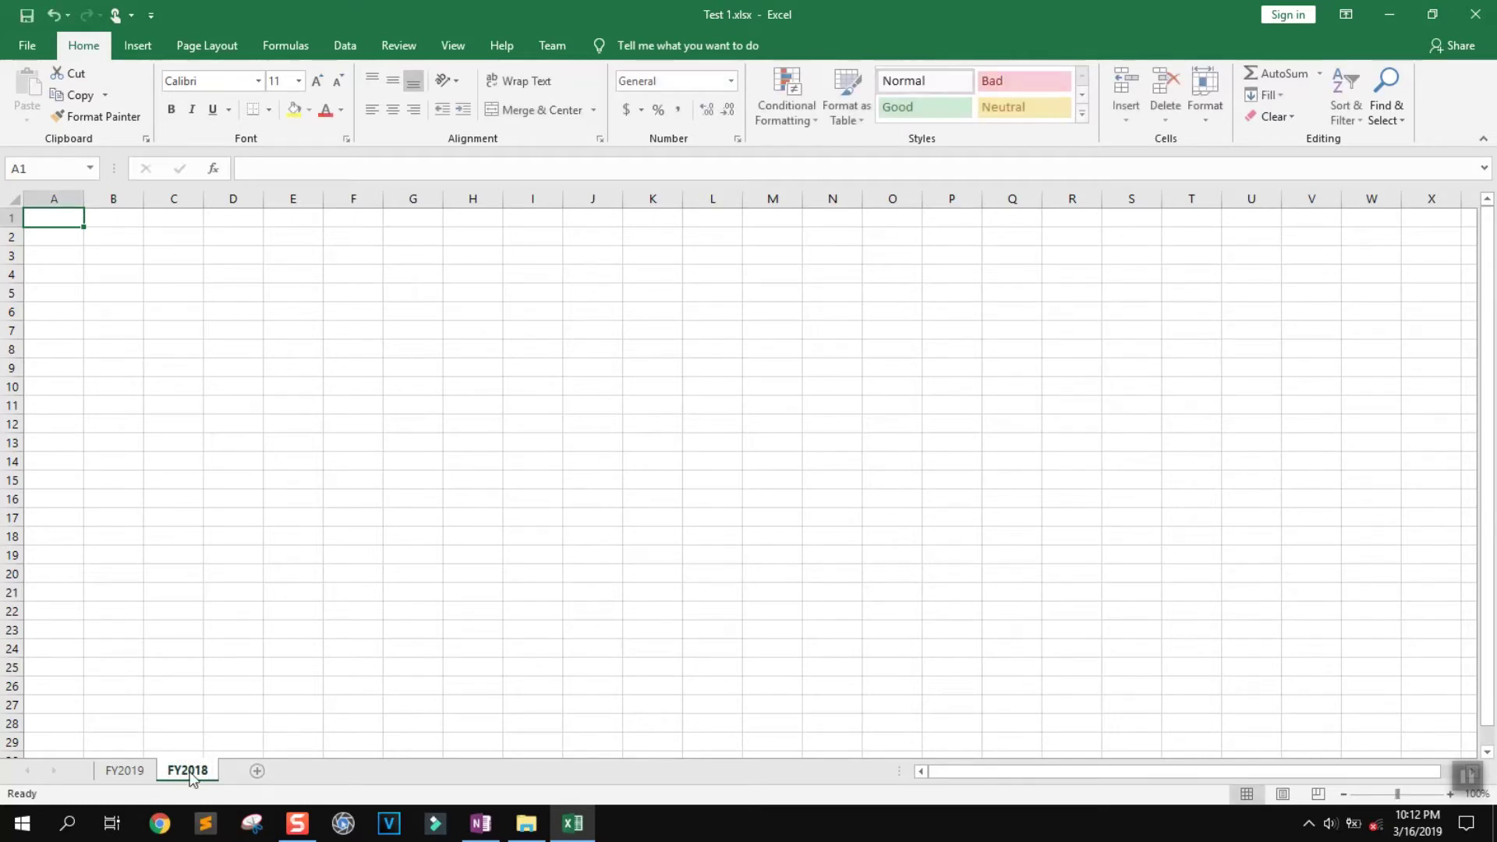
Add Sheet2, Sheet3 and Sheet4, then group and delete them
click(255, 770)
click(316, 770)
click(379, 771)
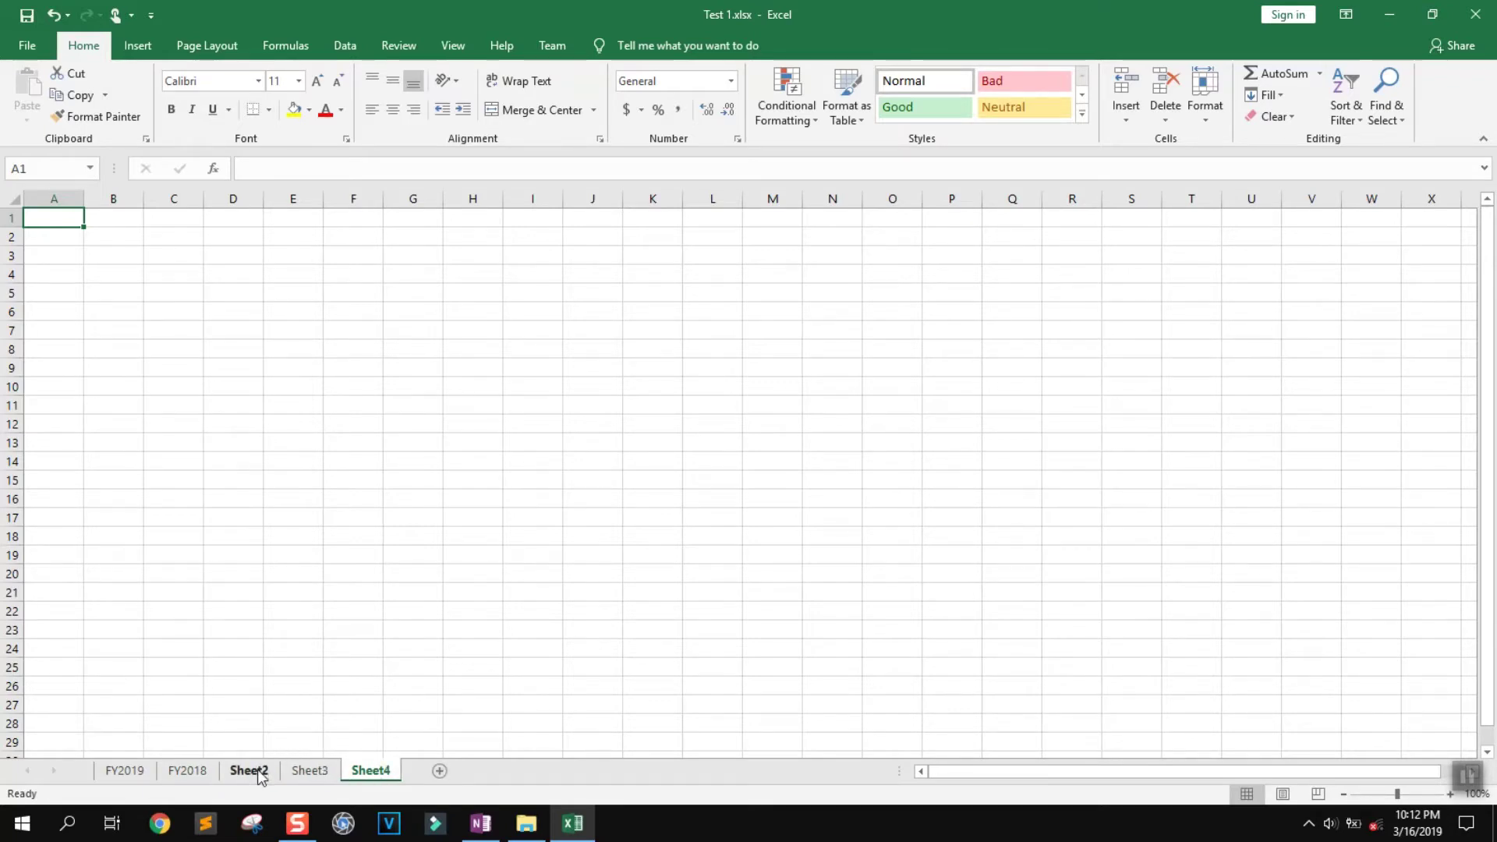
ctrl+click(309, 770)
ctrl+click(250, 771)
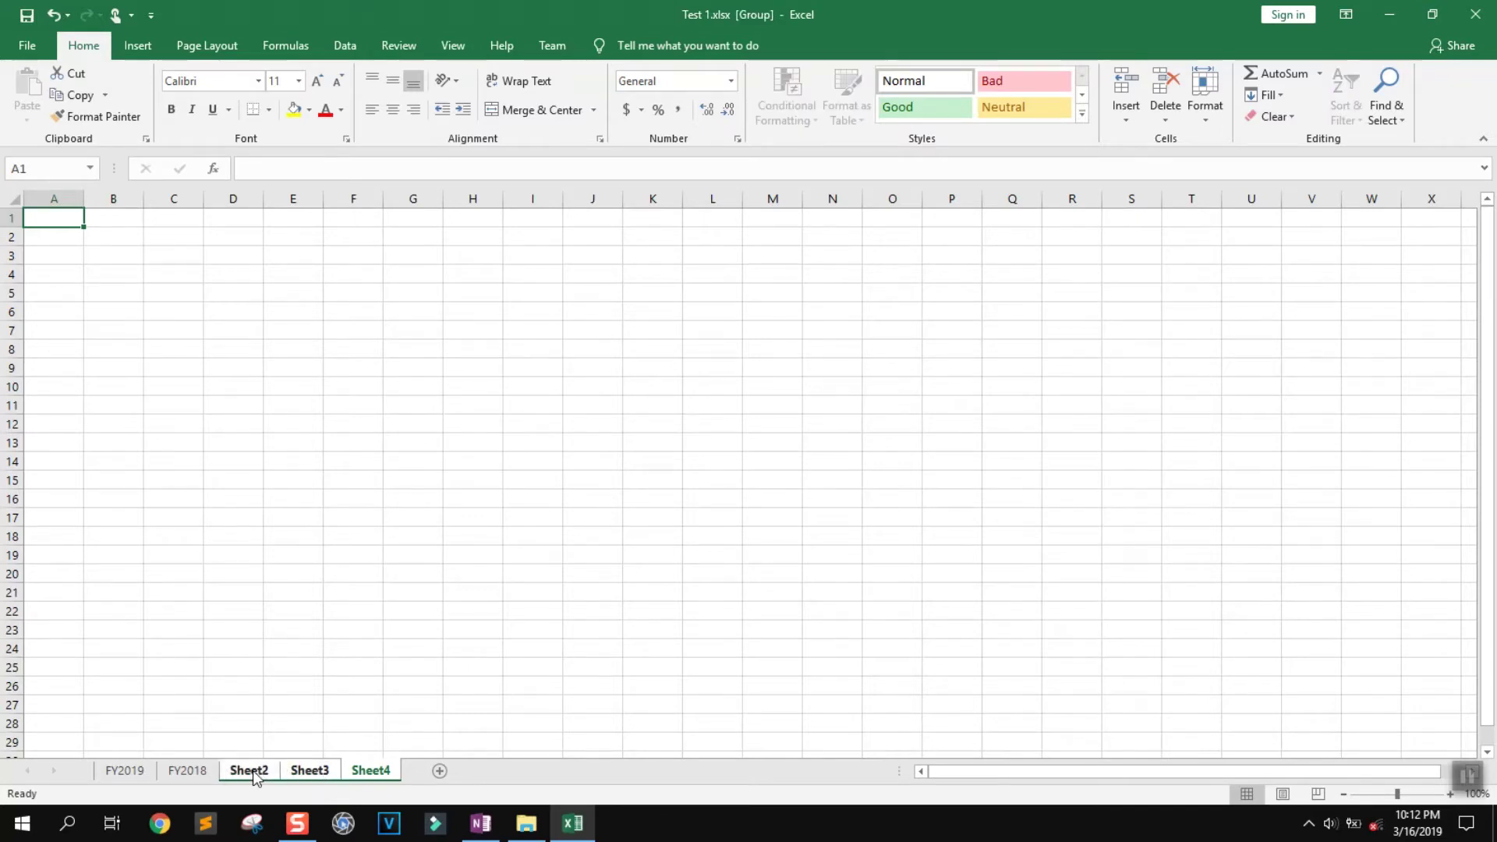
right_click(253, 770)
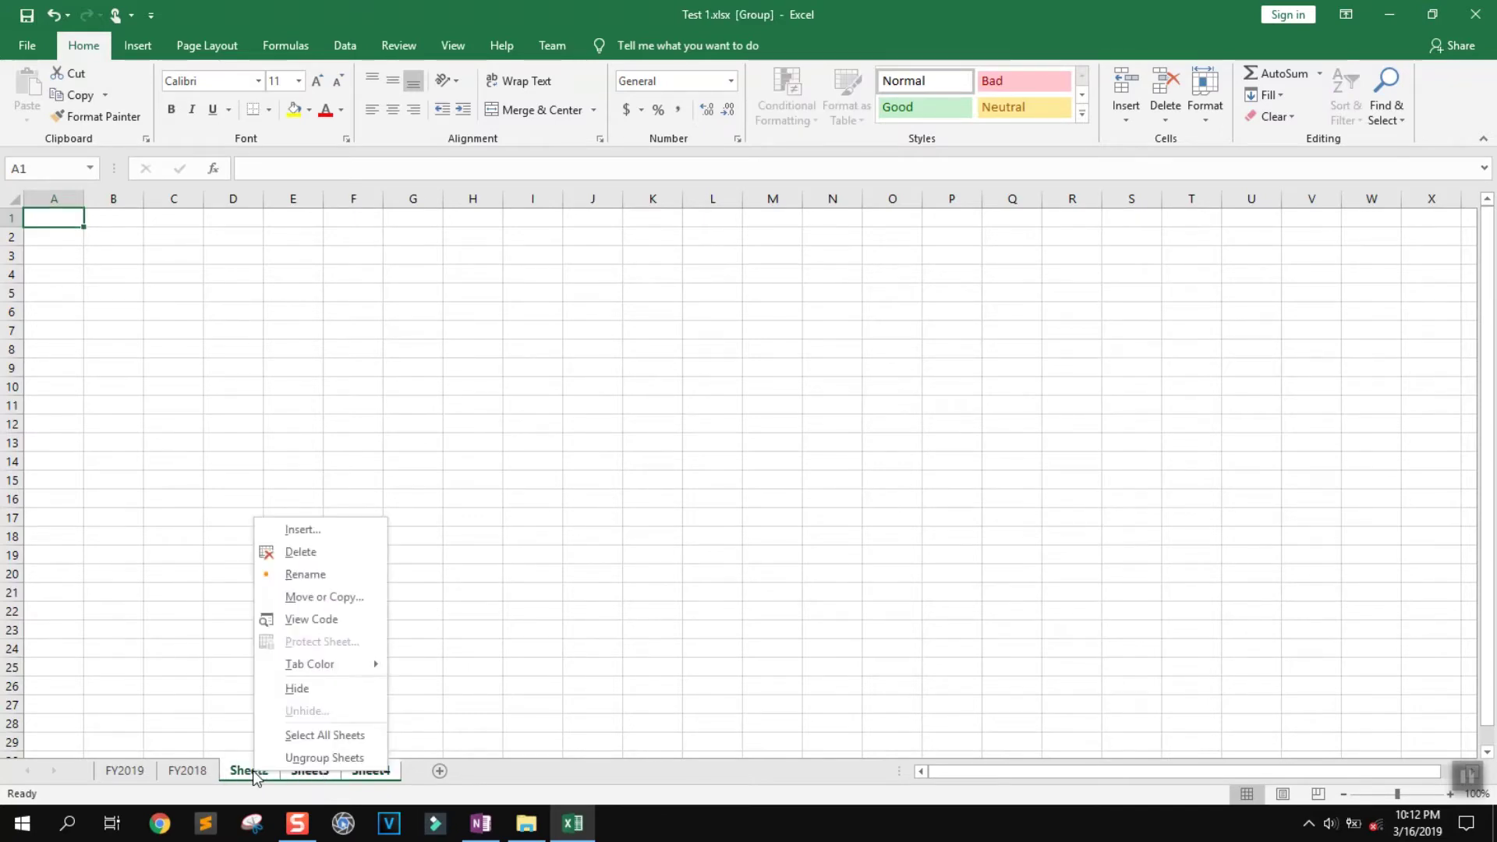
click(328, 554)
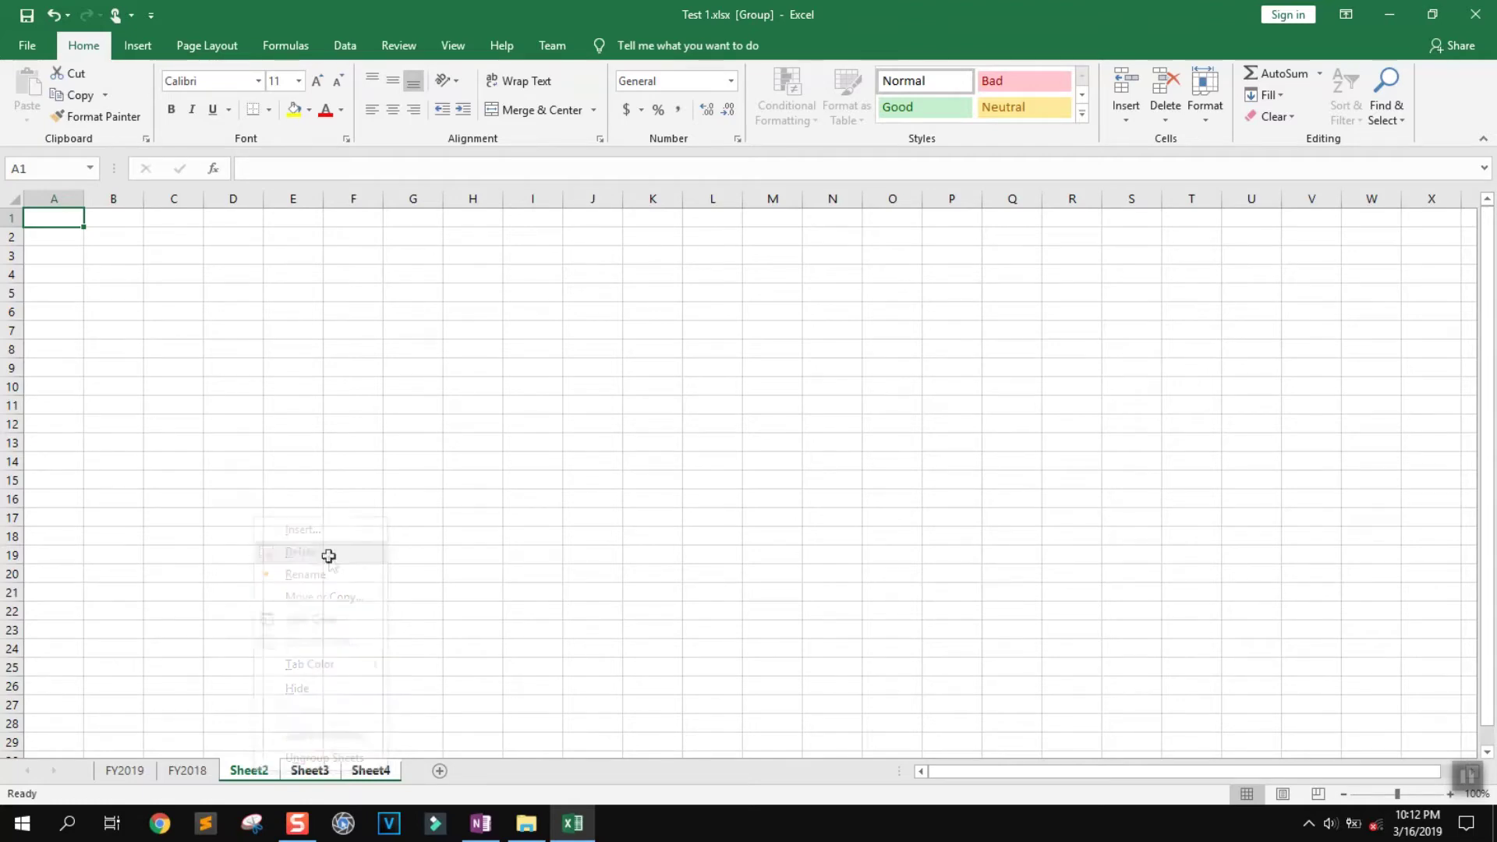
click(145, 772)
Copy FY2019's revenue rows and totals A8:O14 and paste them at FY2018's A10
drag(1102, 428, 1027, 429)
drag(788, 369, 47, 317)
key(ctrl+c)
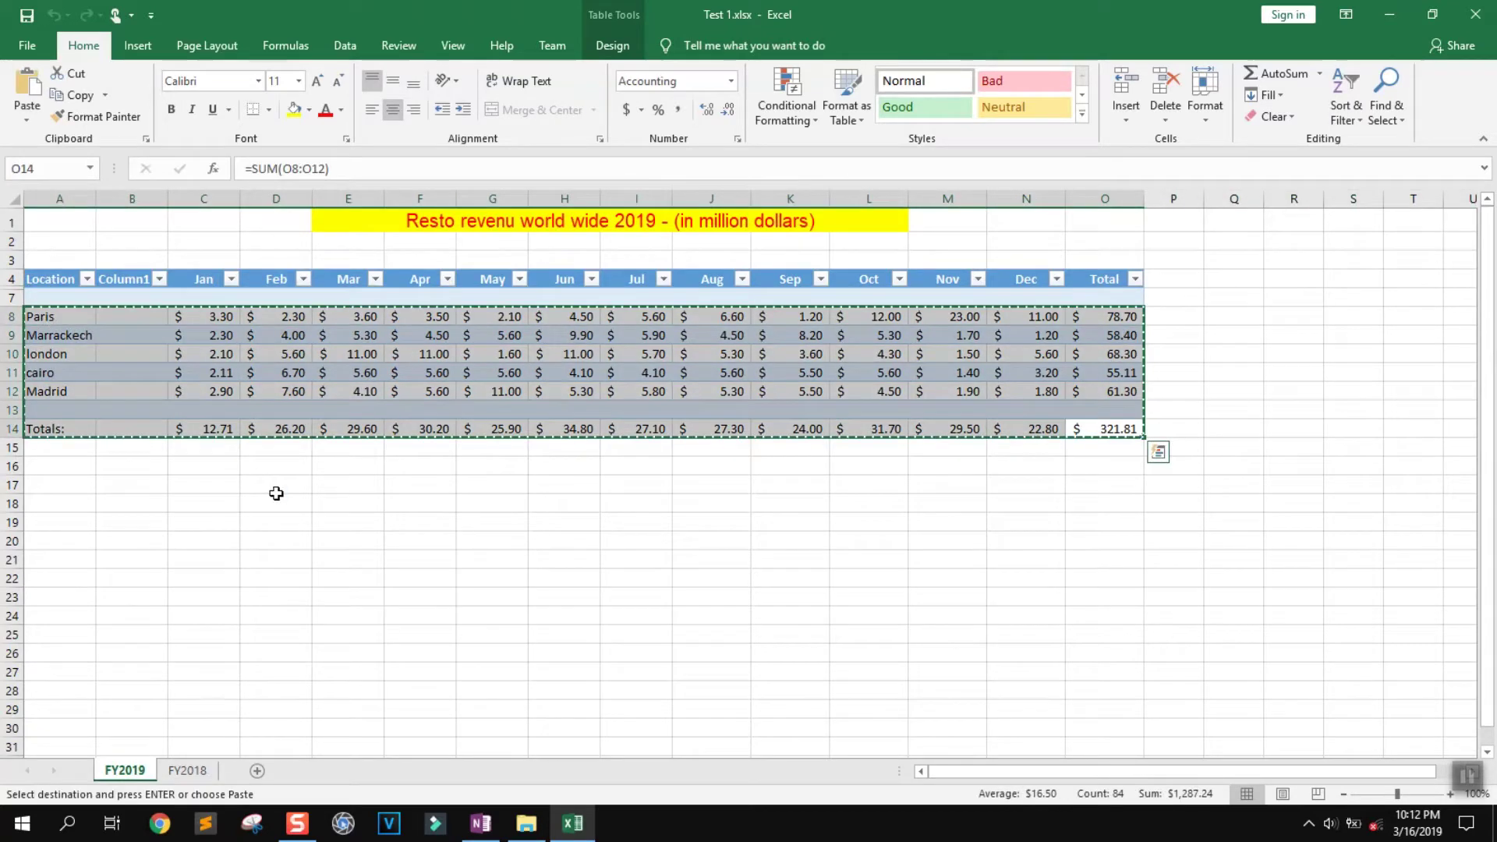
click(187, 772)
click(87, 352)
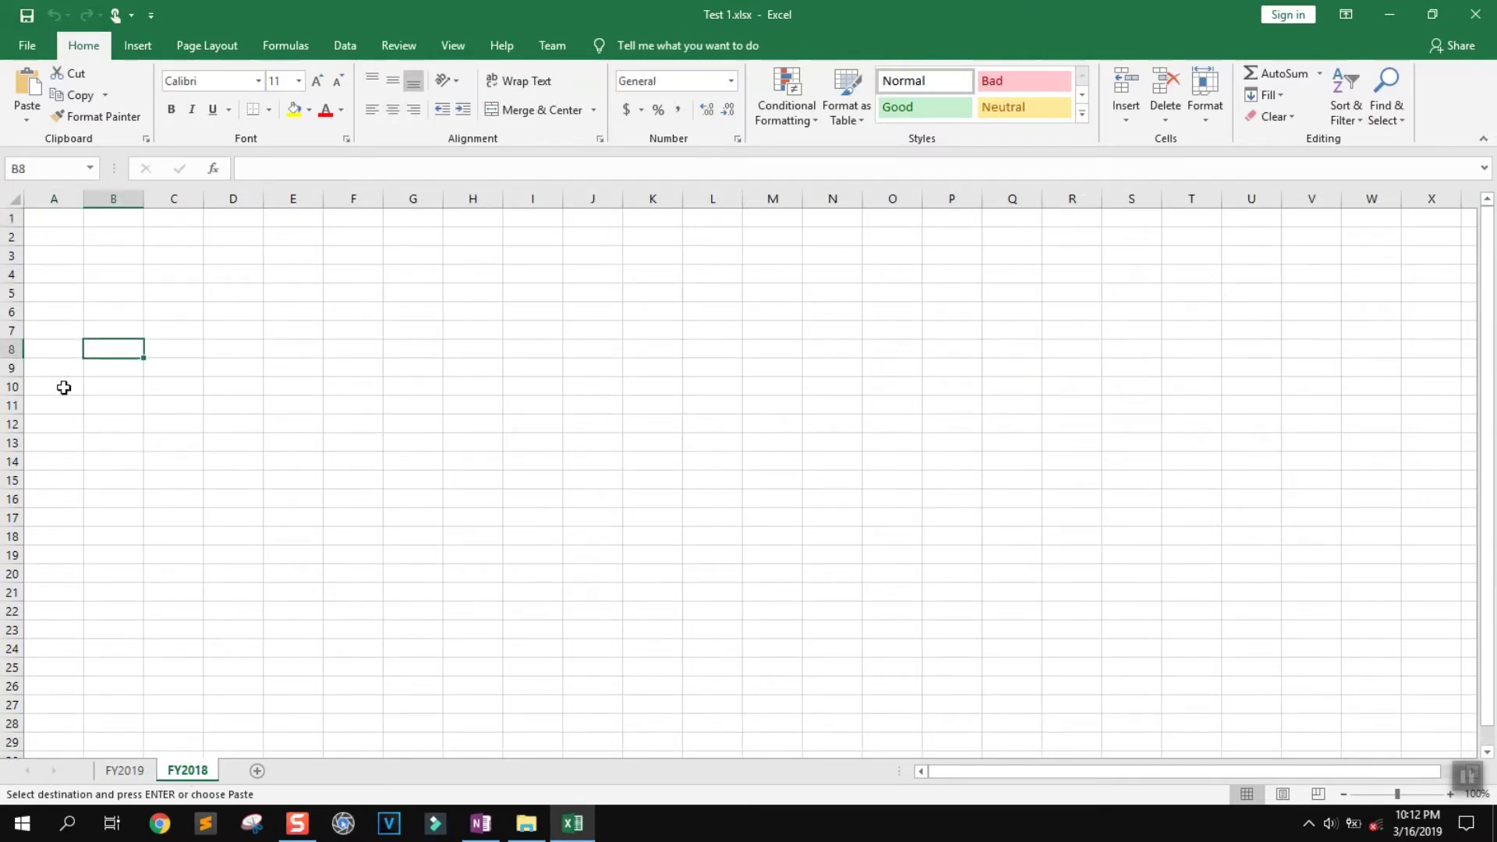
click(64, 388)
key(Return)
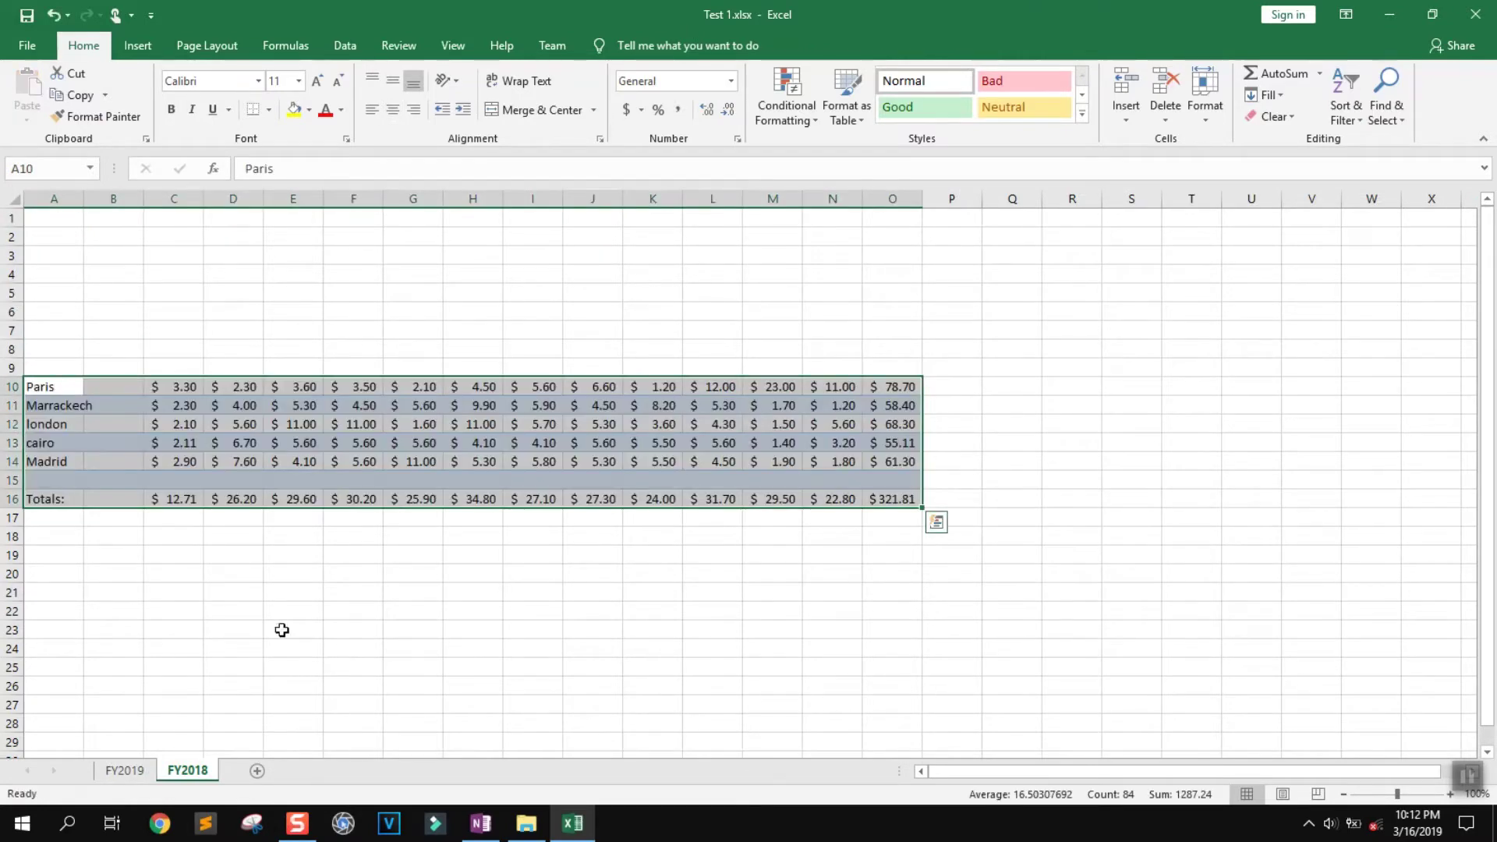
click(281, 628)
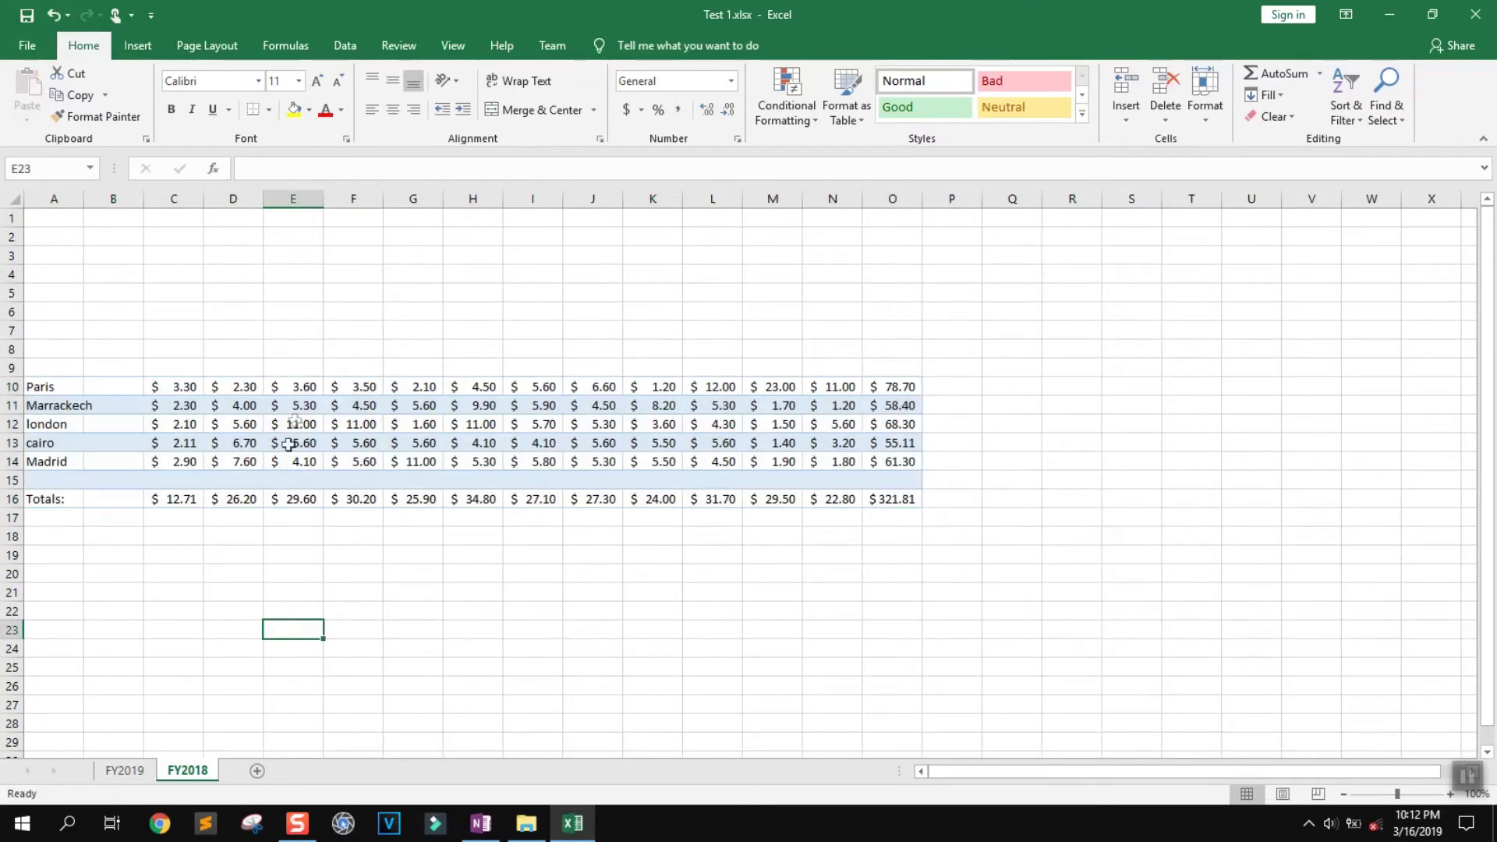
Enter month headings Jan and Feb in C8 and D8, and begin the next heading
click(181, 348)
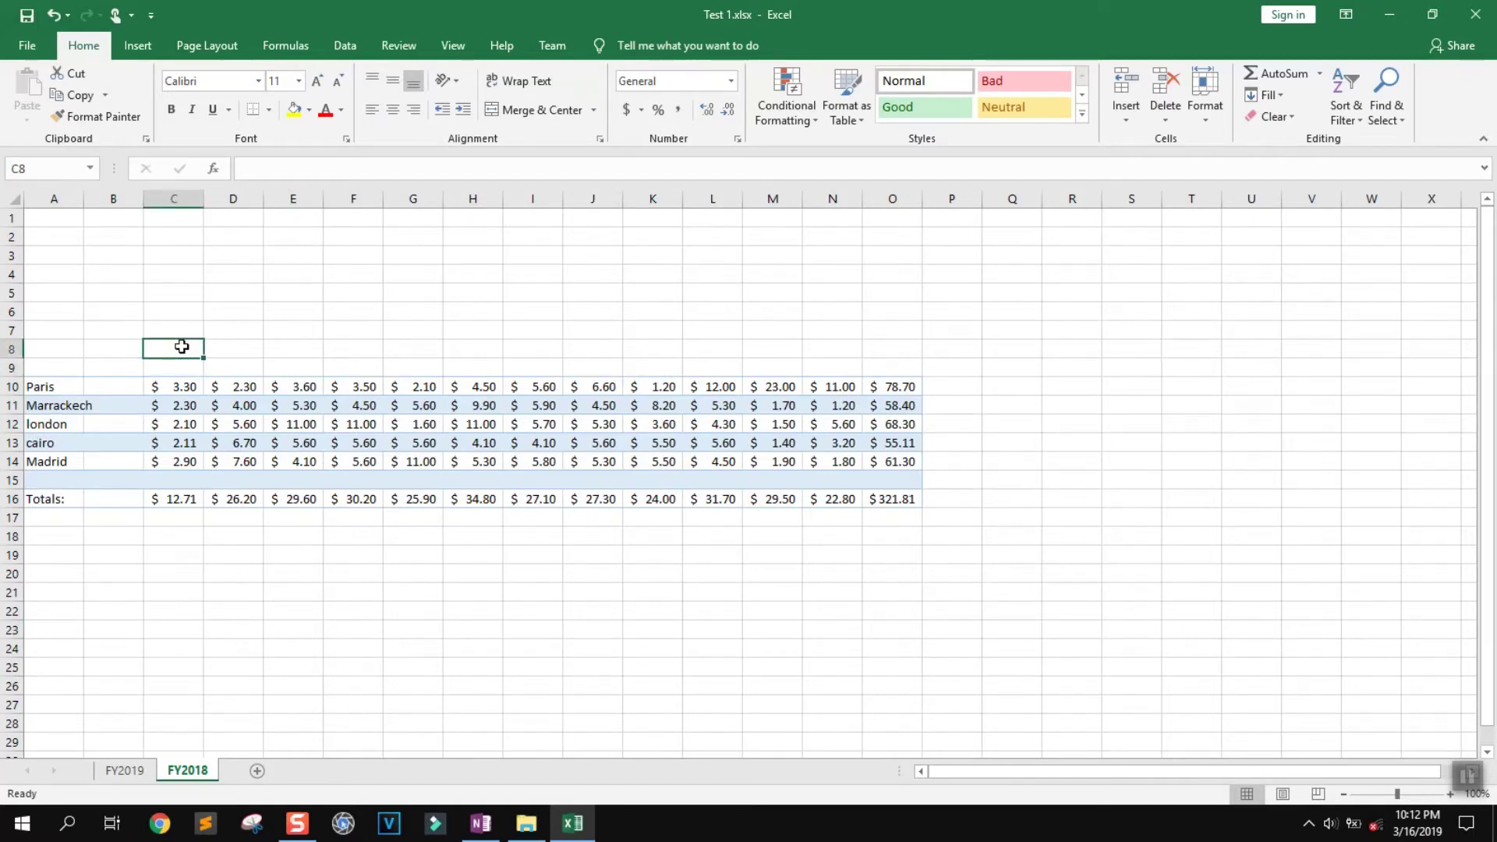
text(Jan)
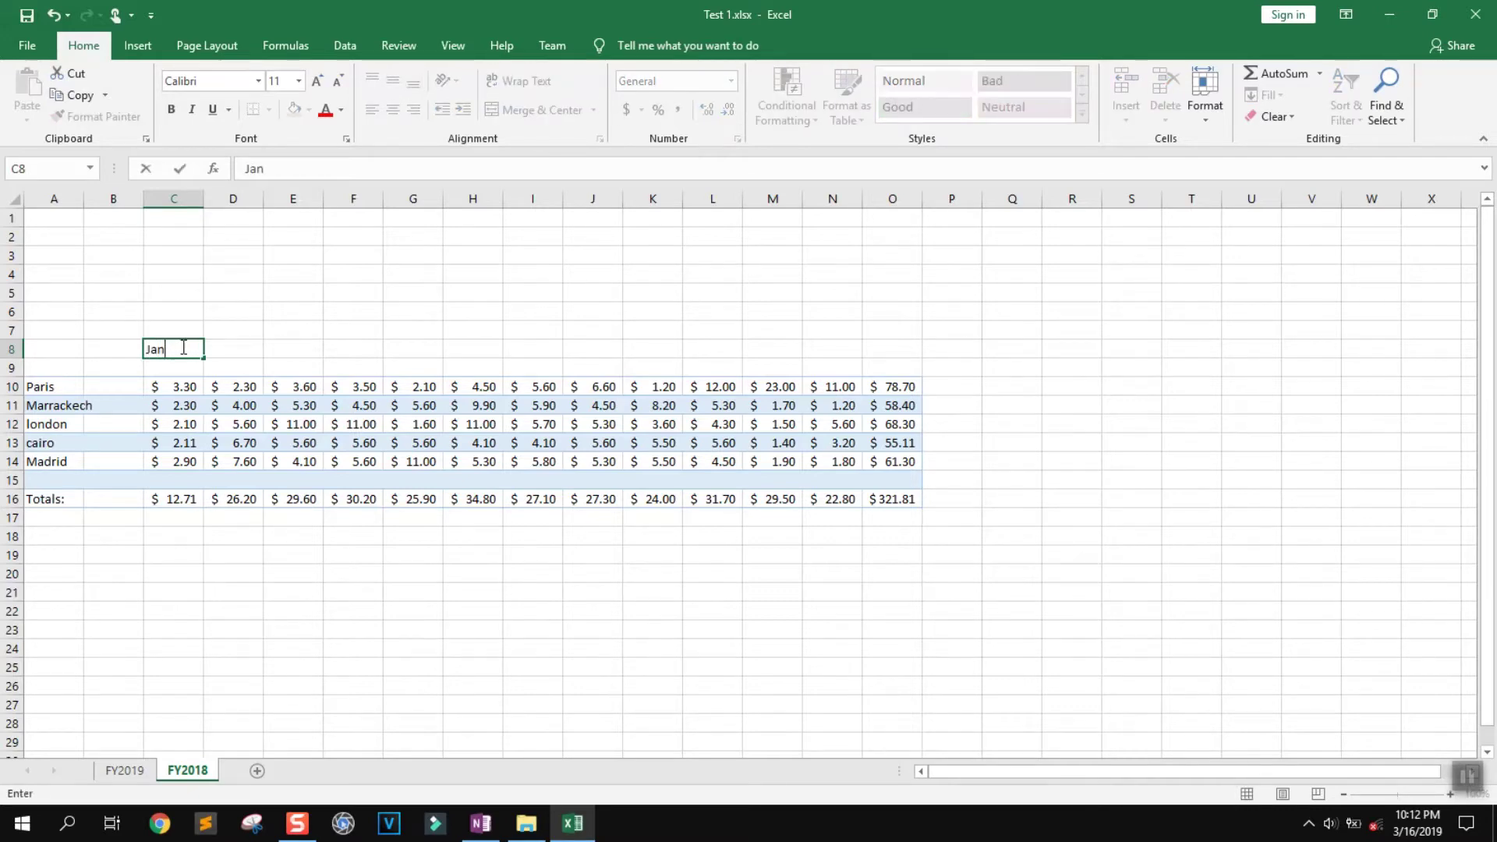
key(Tab)
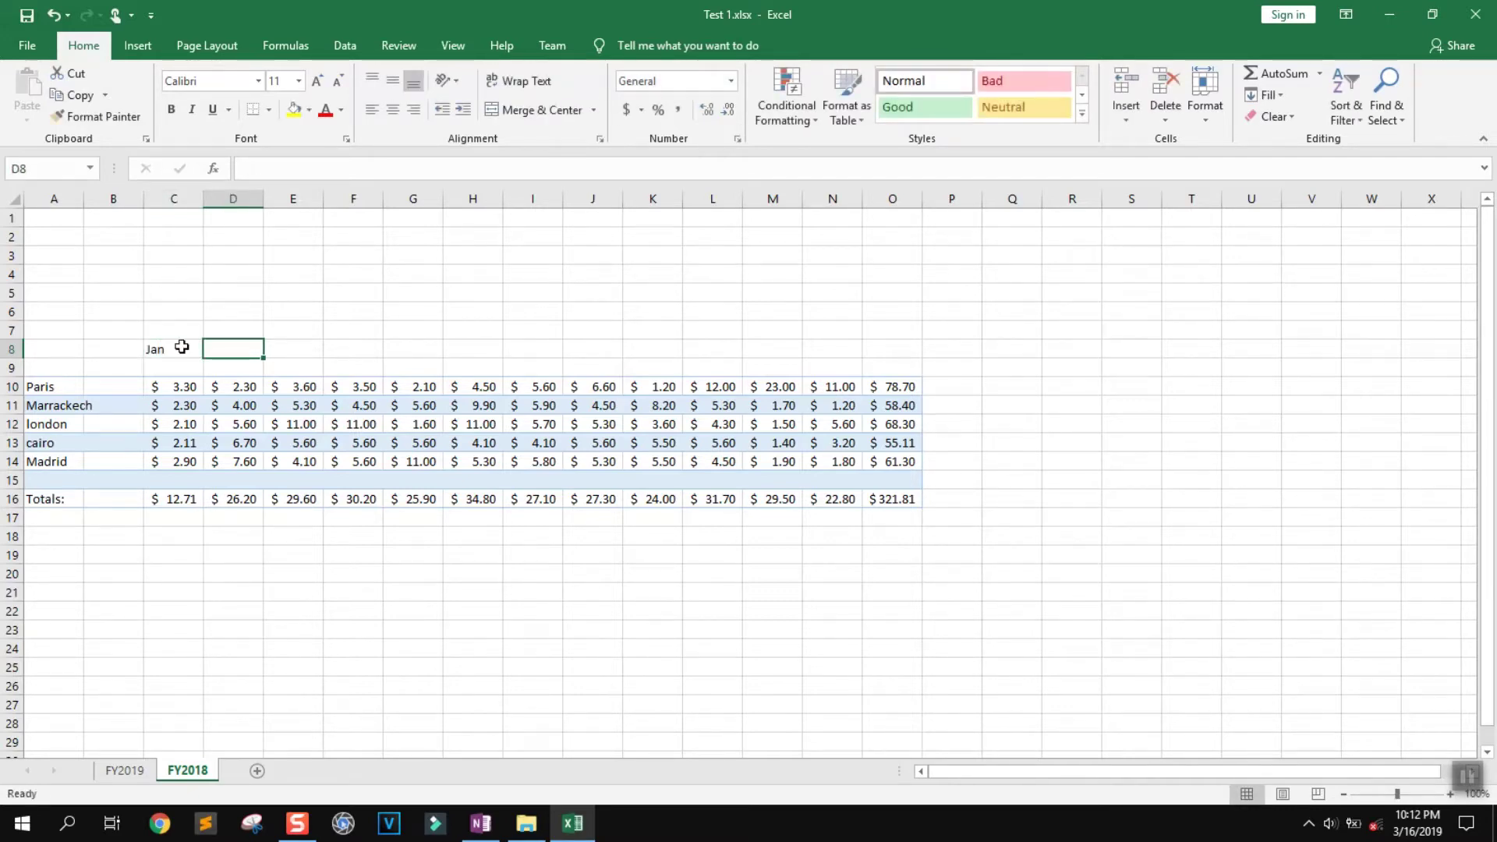
text(Feb)
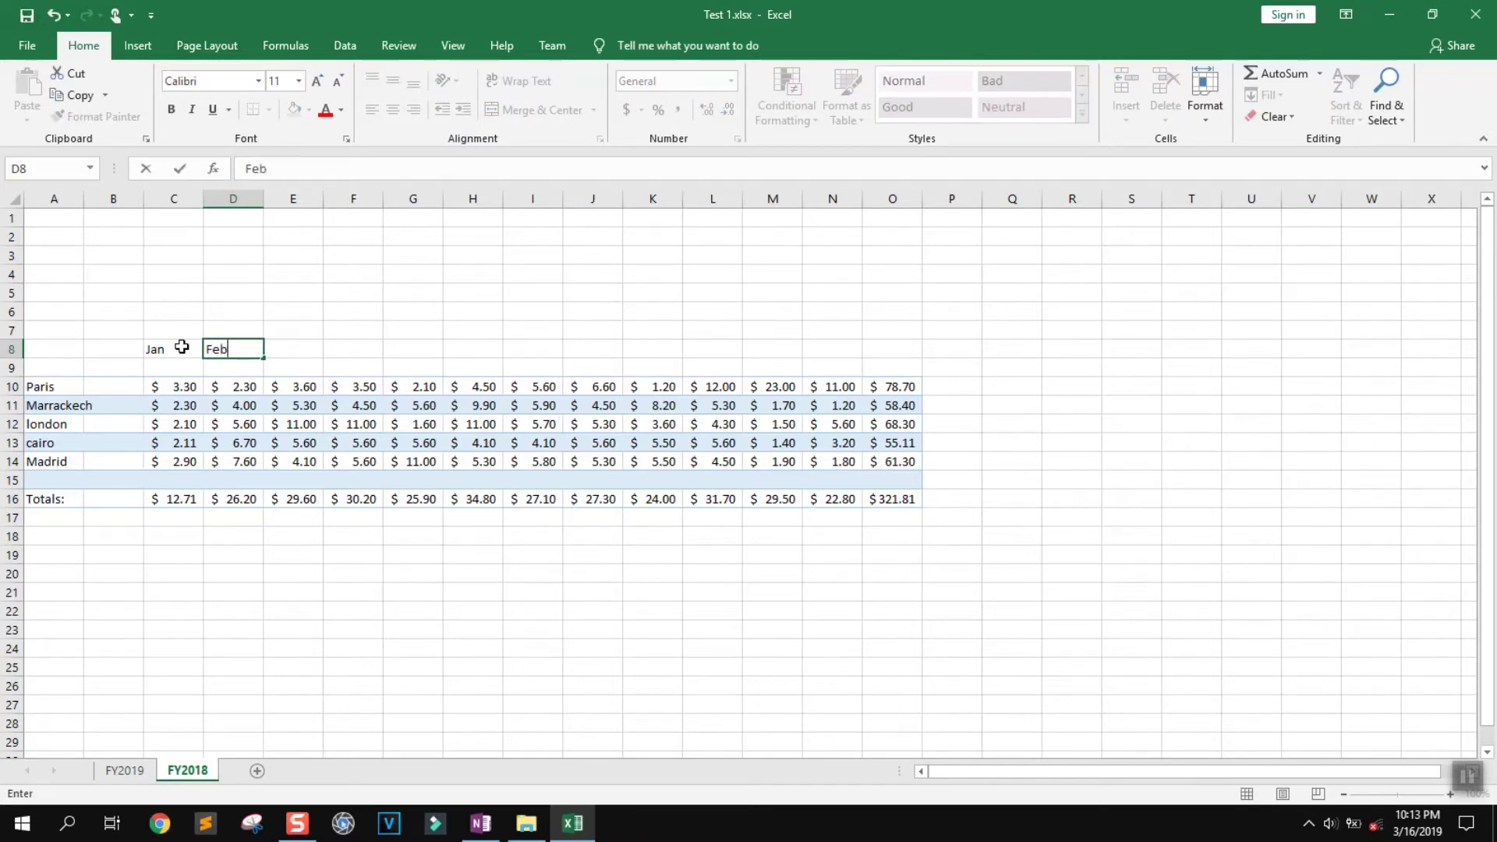
key(Tab)
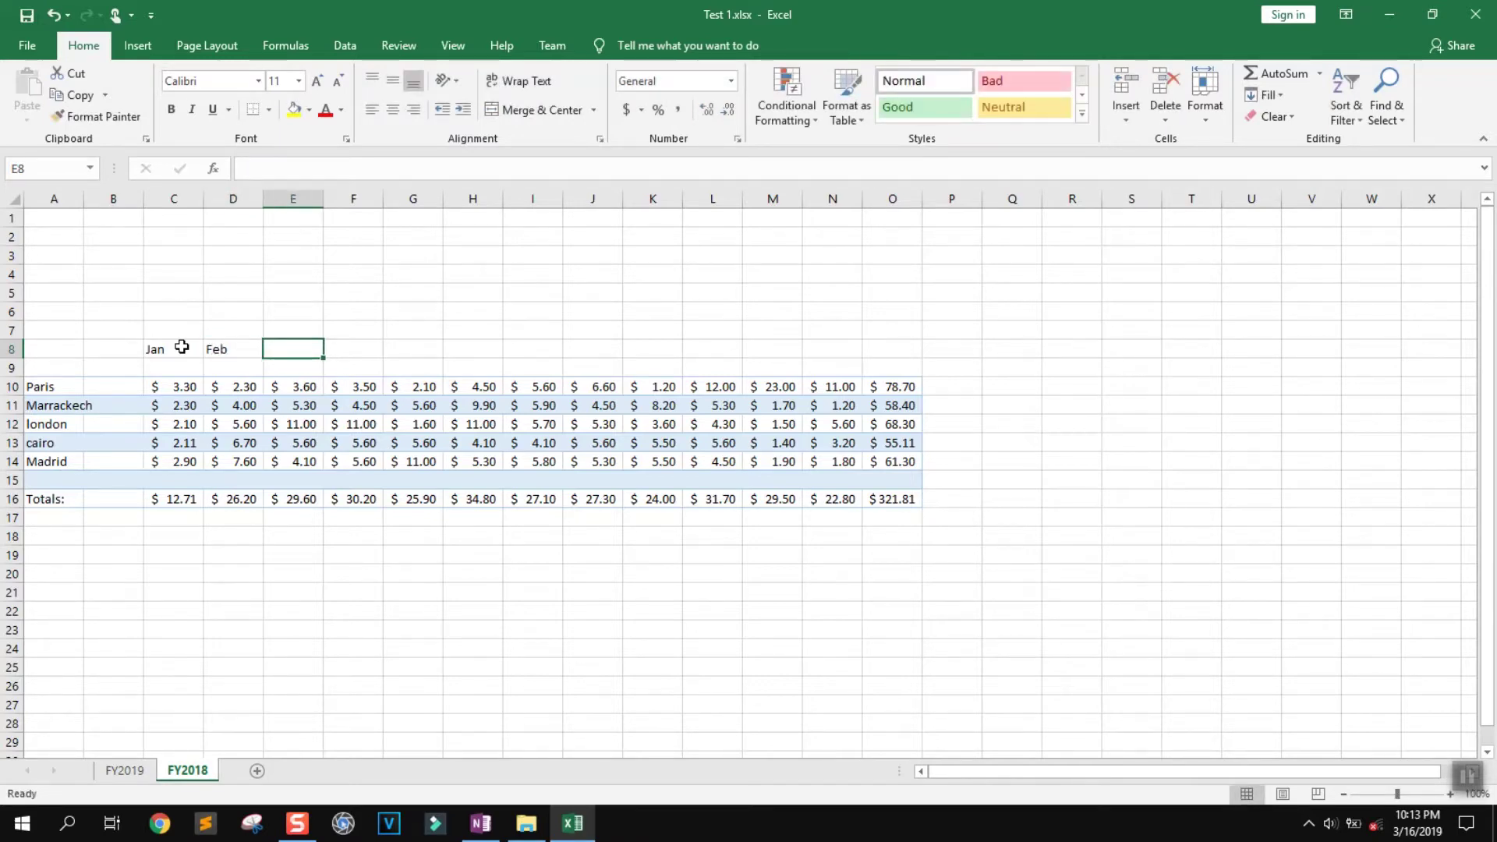
text(N)
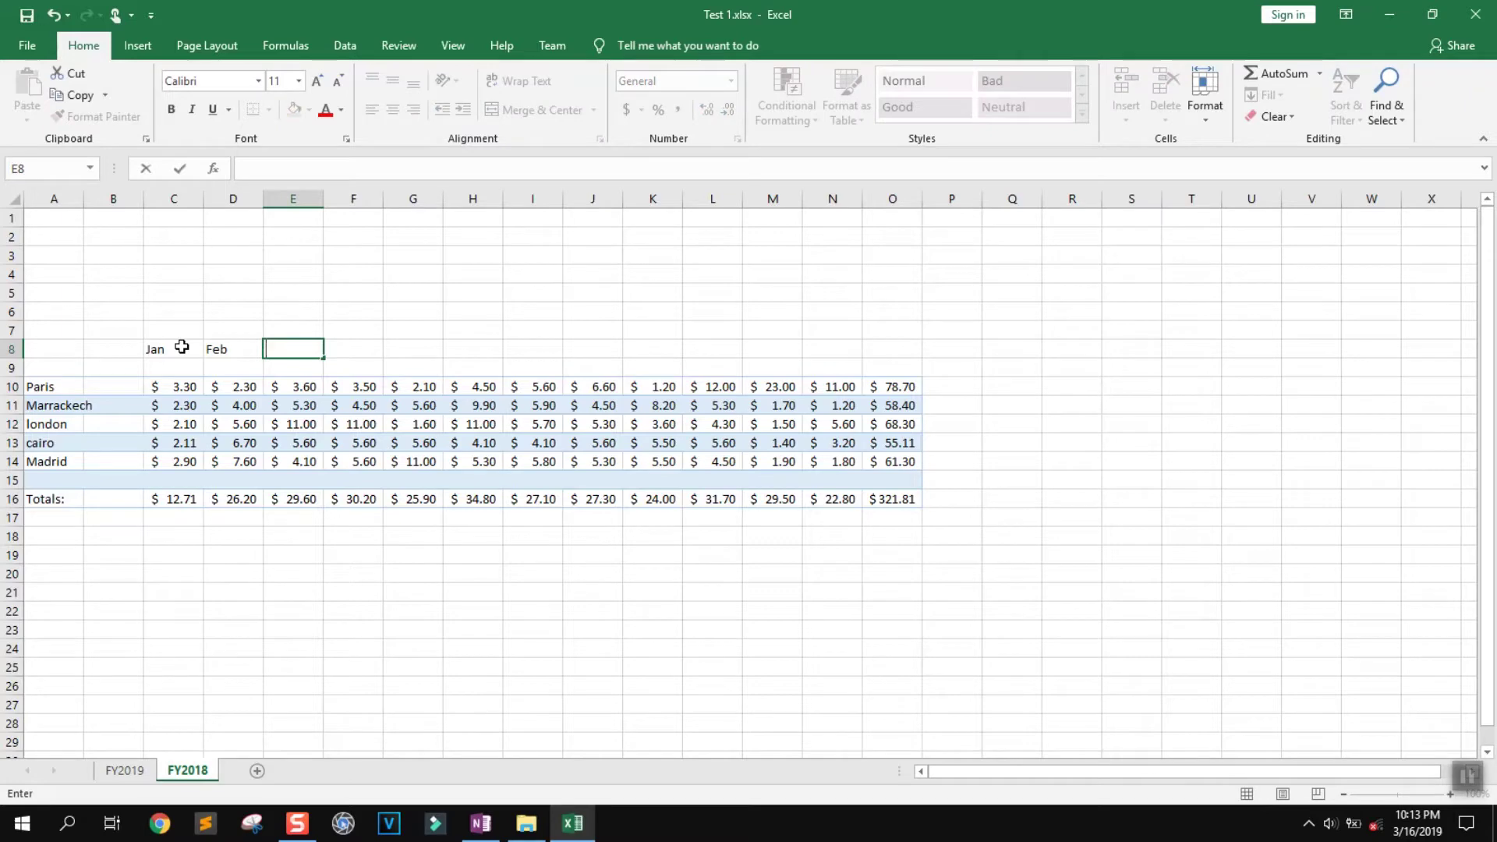
Select the Jan–Mar headings in C8:E8 and AutoFill Apr through Dec across F8:N8
key(Return)
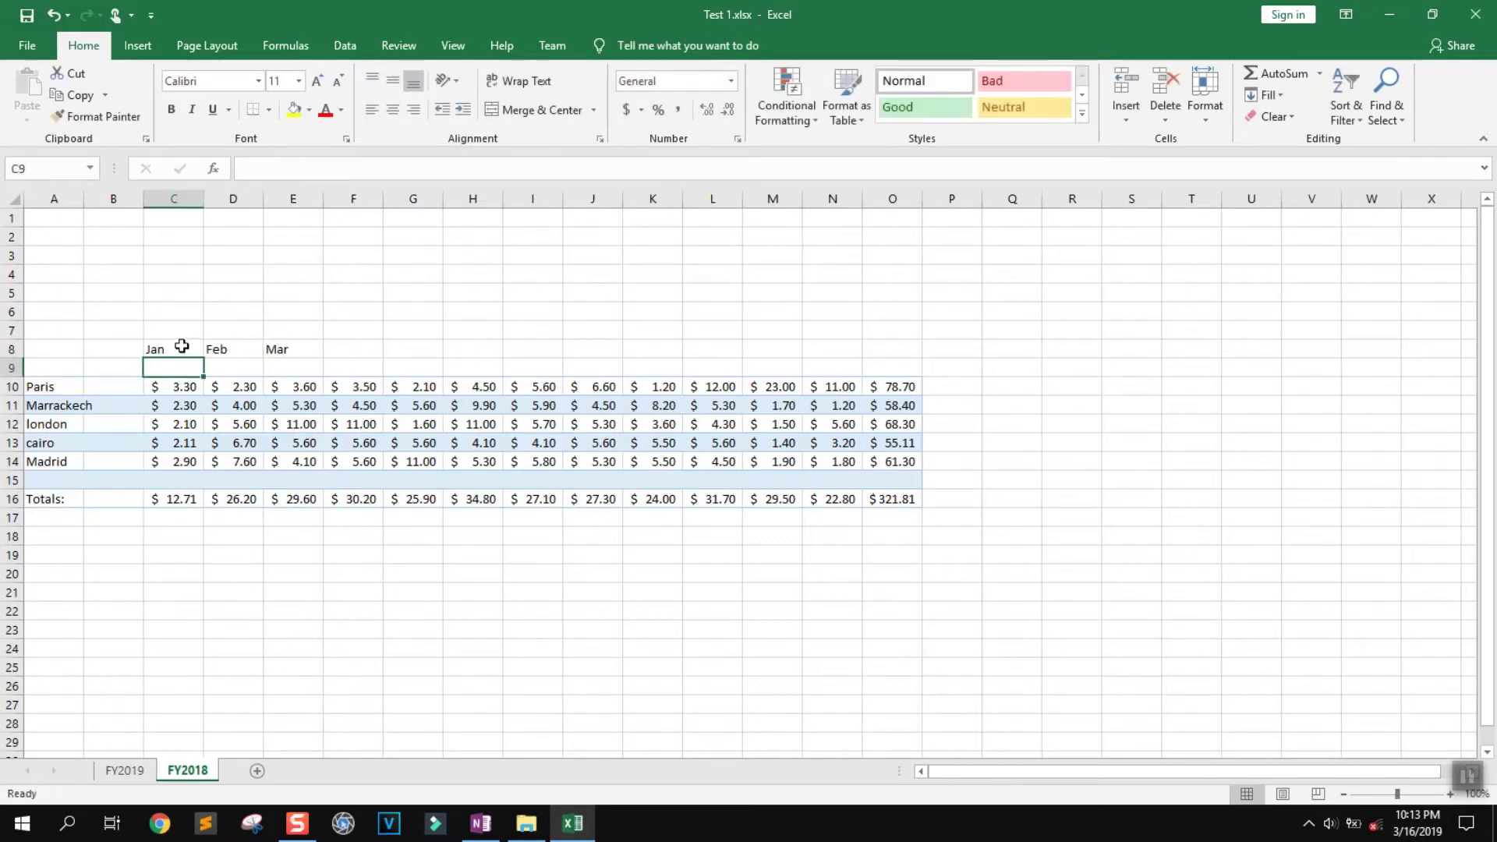
click(182, 352)
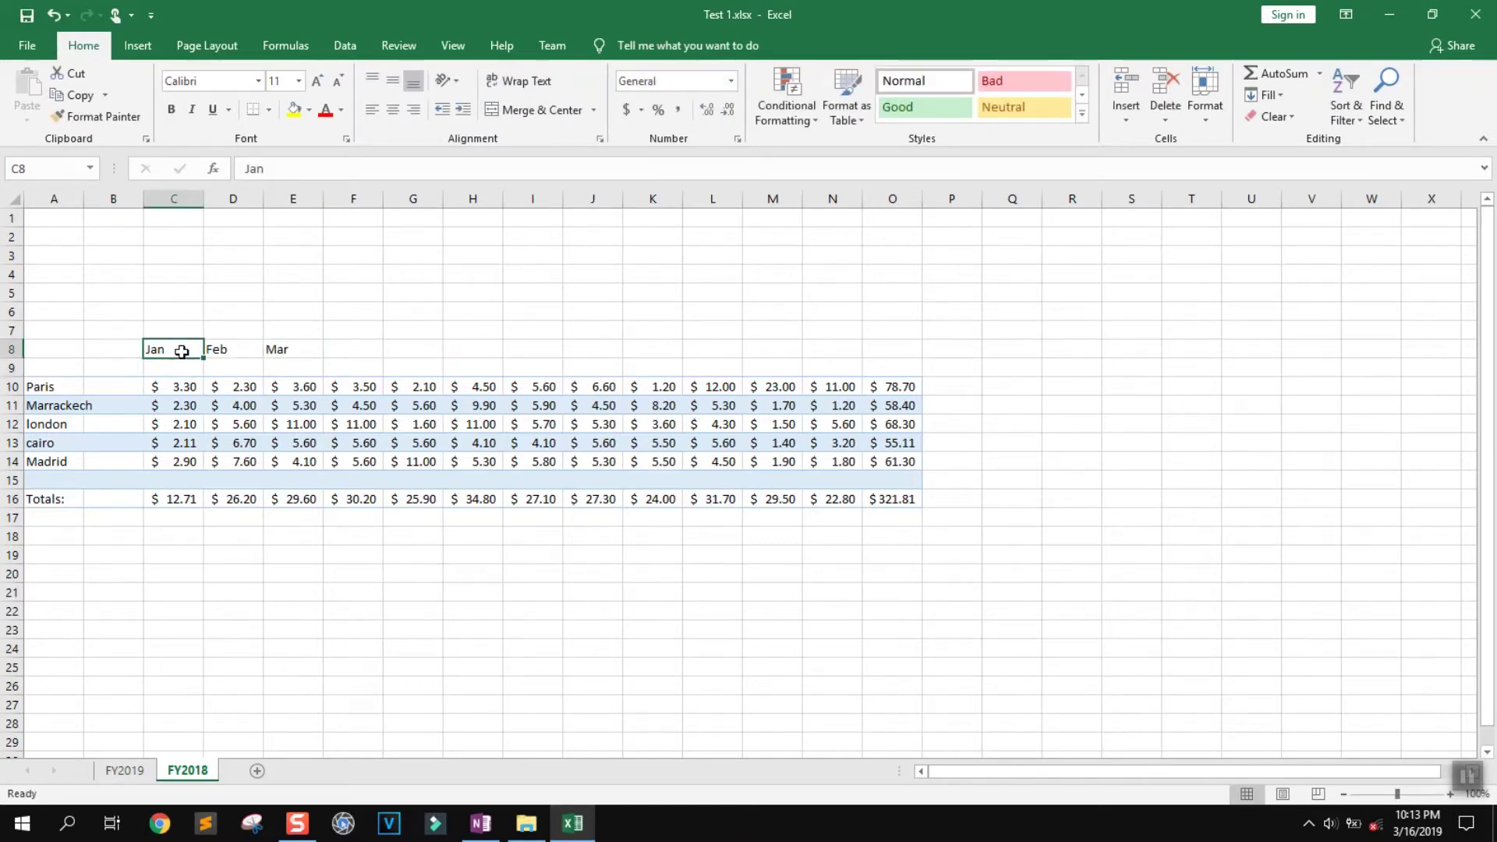
drag(180, 350, 308, 348)
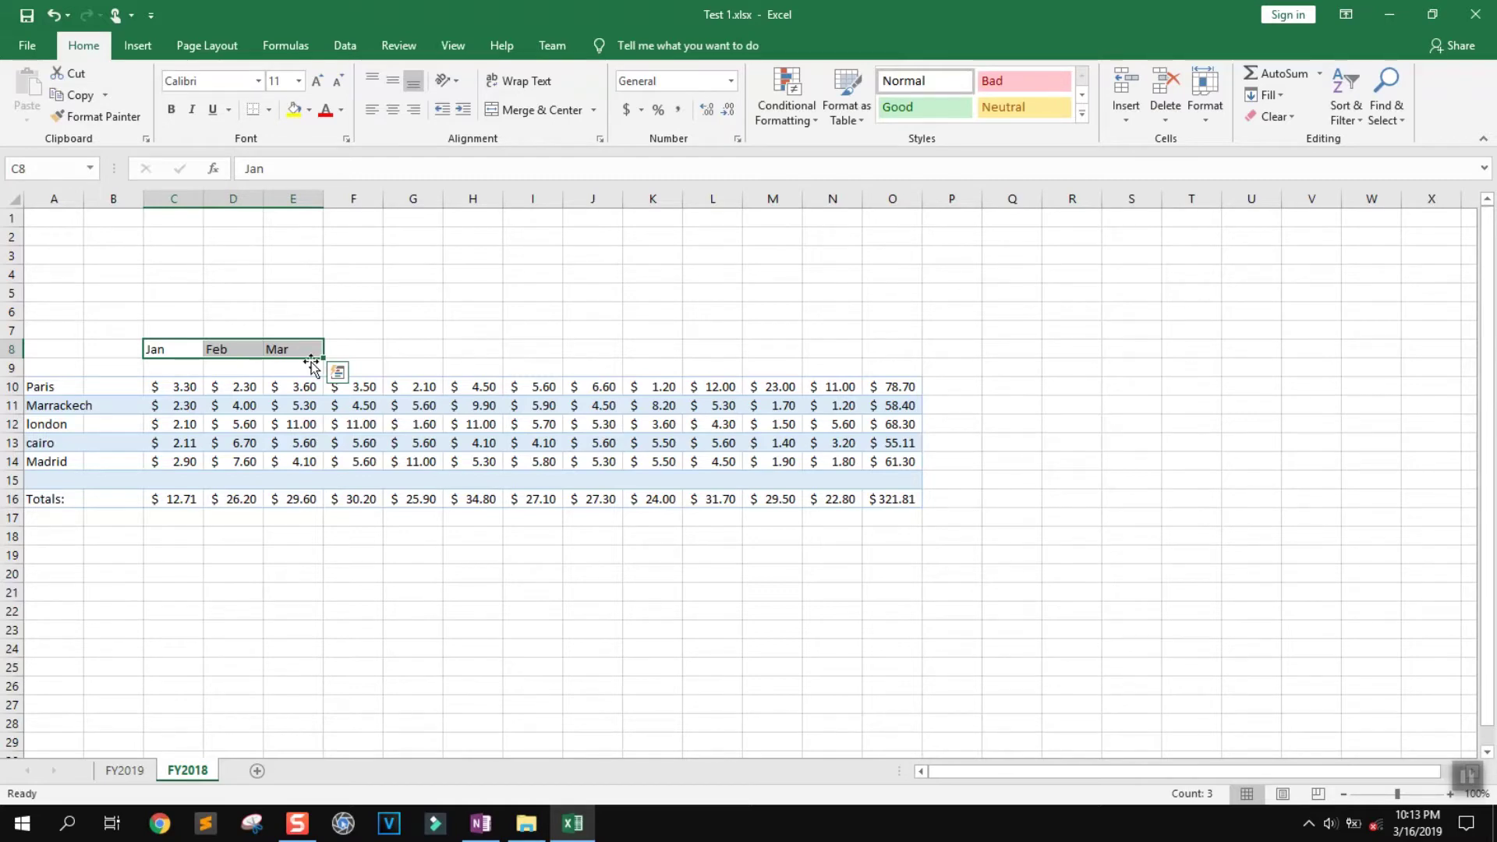
drag(324, 357, 835, 364)
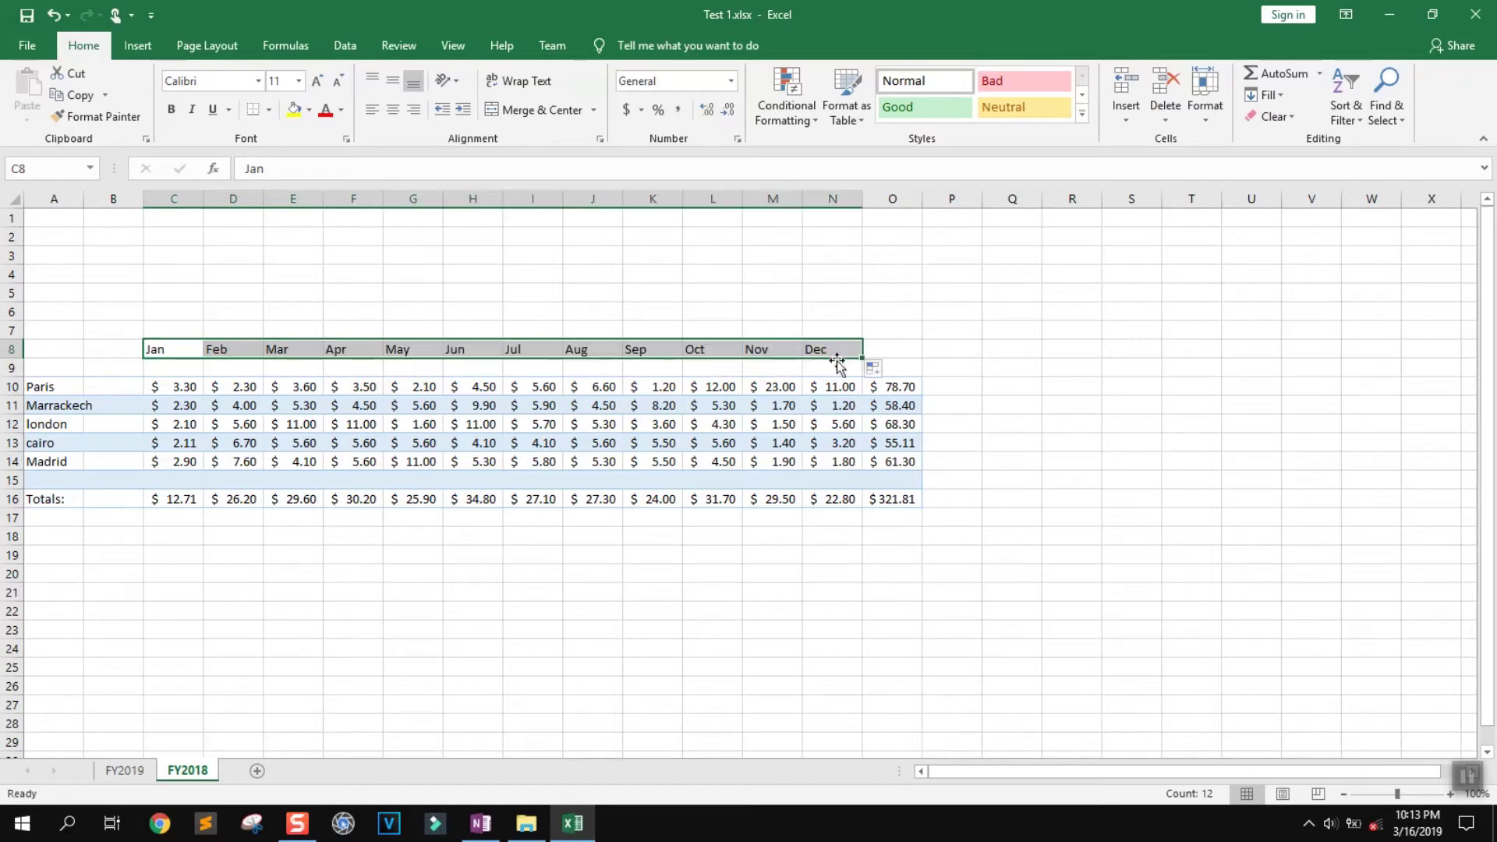
mouse_move(863, 358)
mouse_down()
mouse_move(326, 358)
mouse_move(867, 358)
mouse_up()
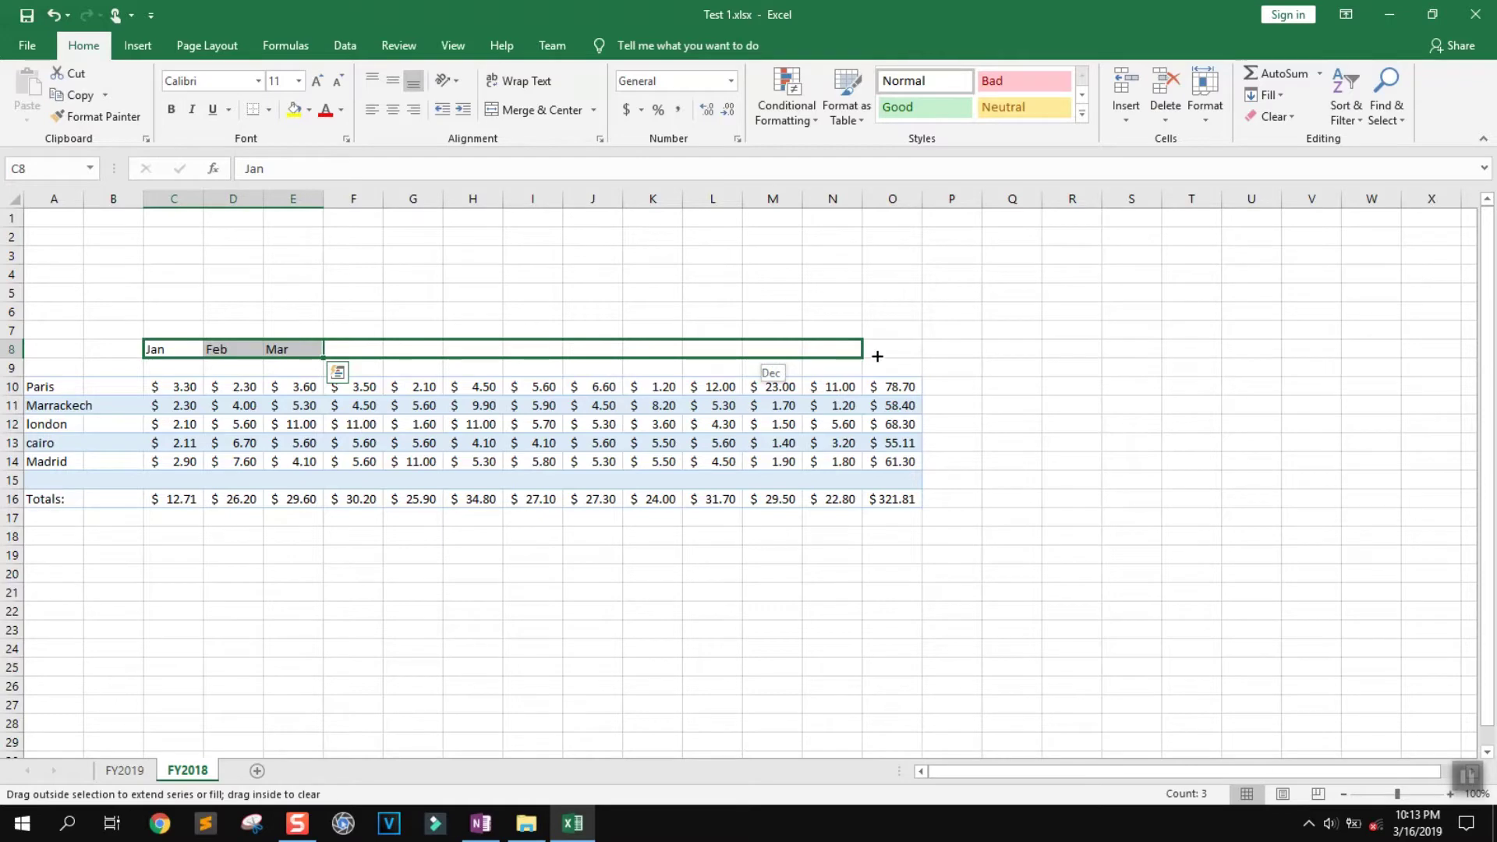
drag(877, 353, 873, 354)
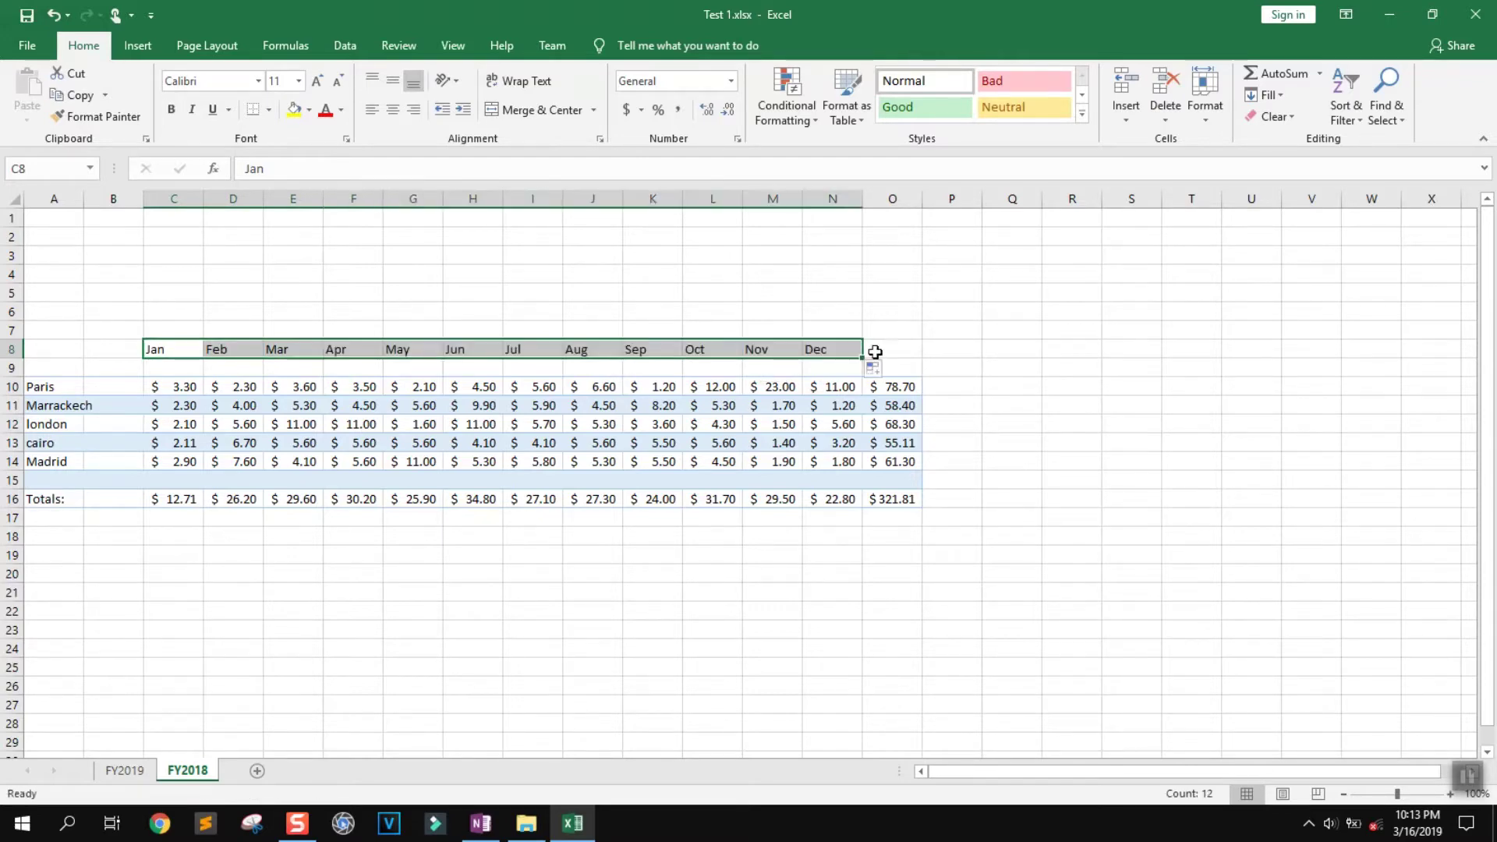
click(1069, 366)
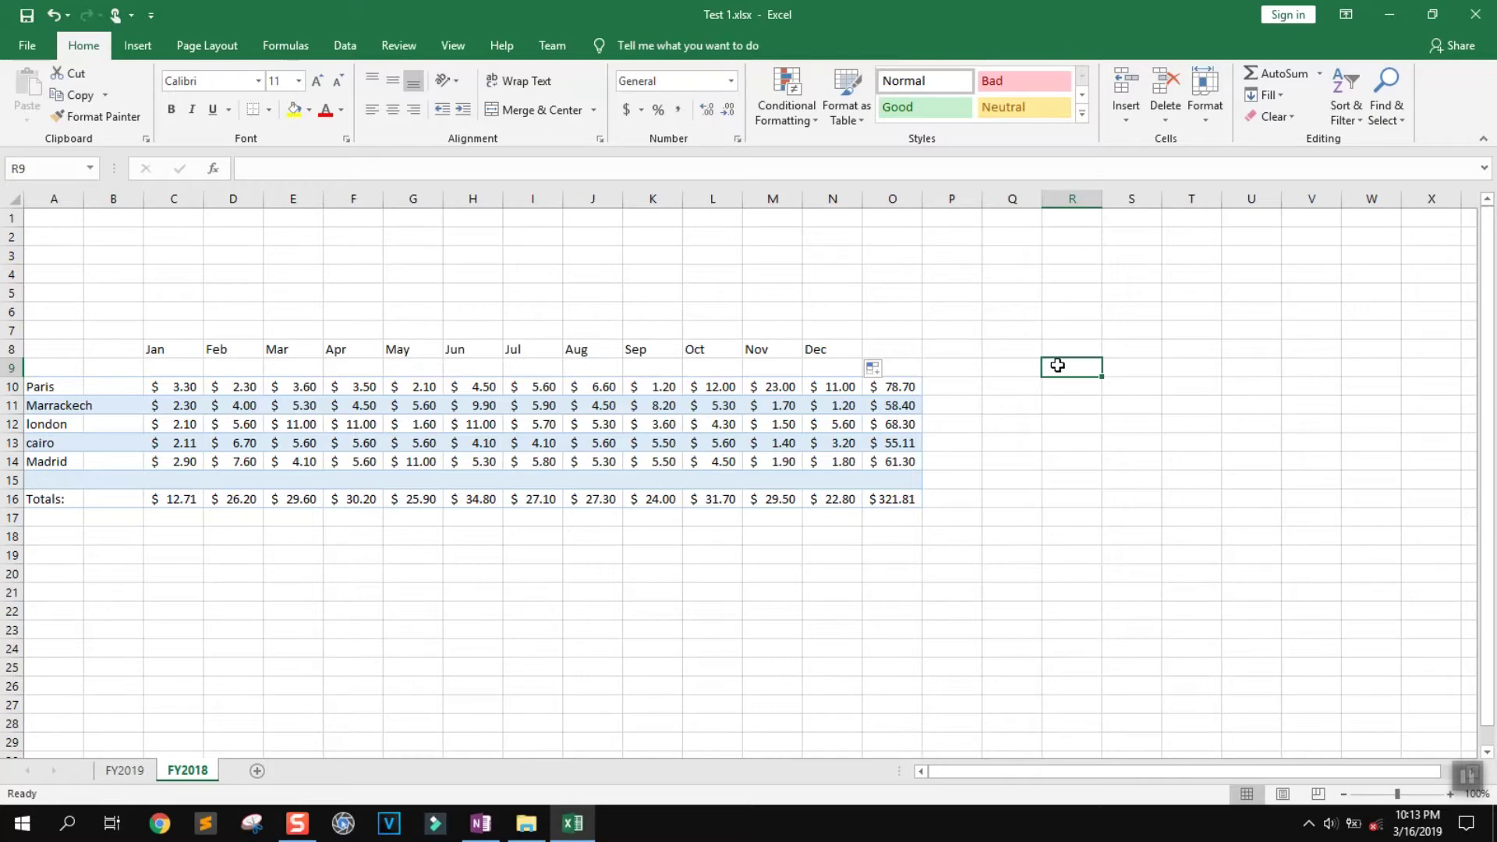
text(2016)
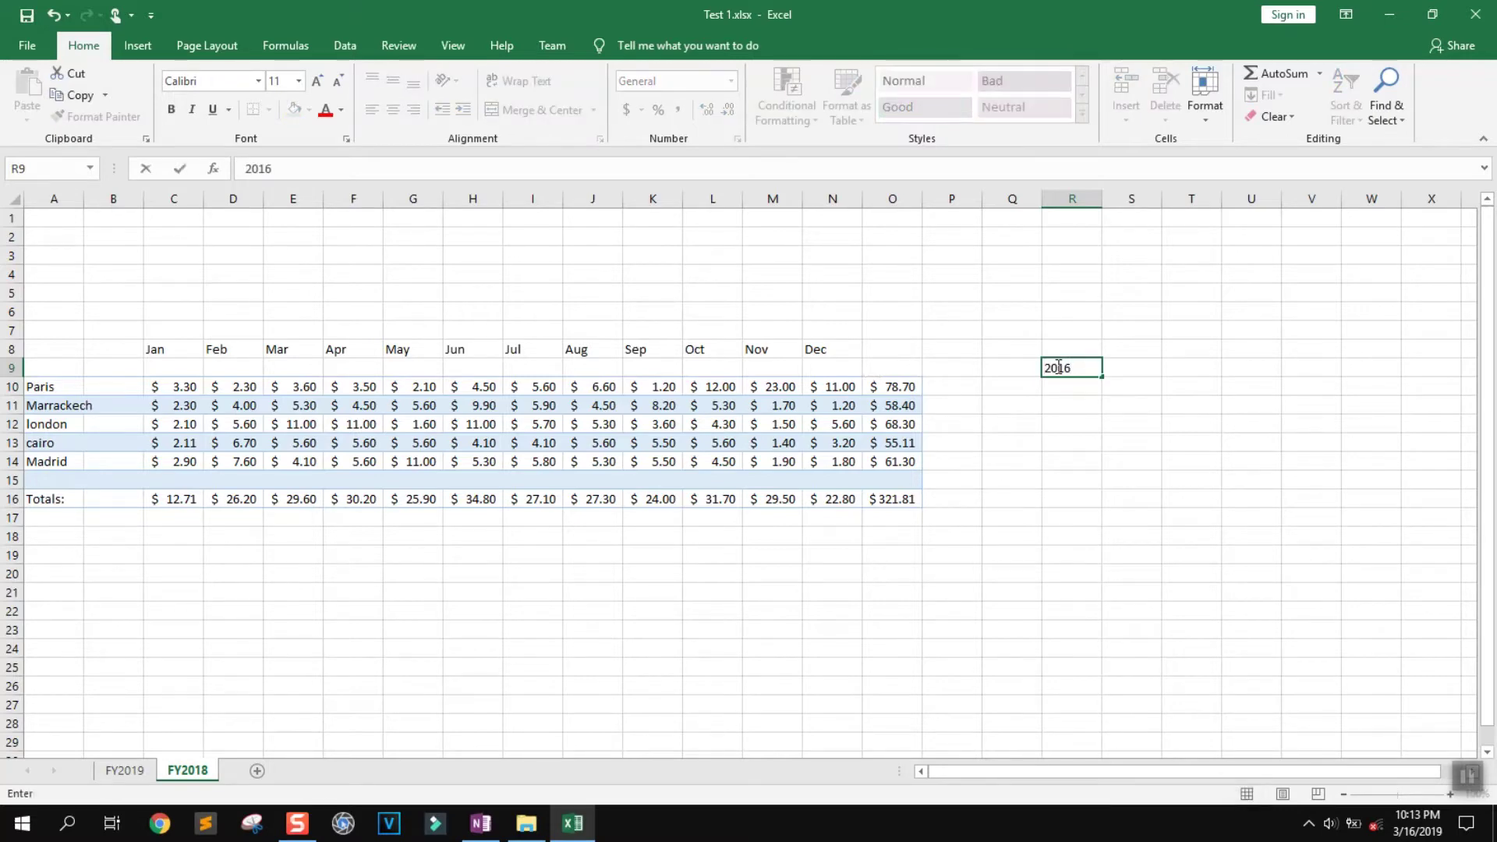
key(ctrl+Return)
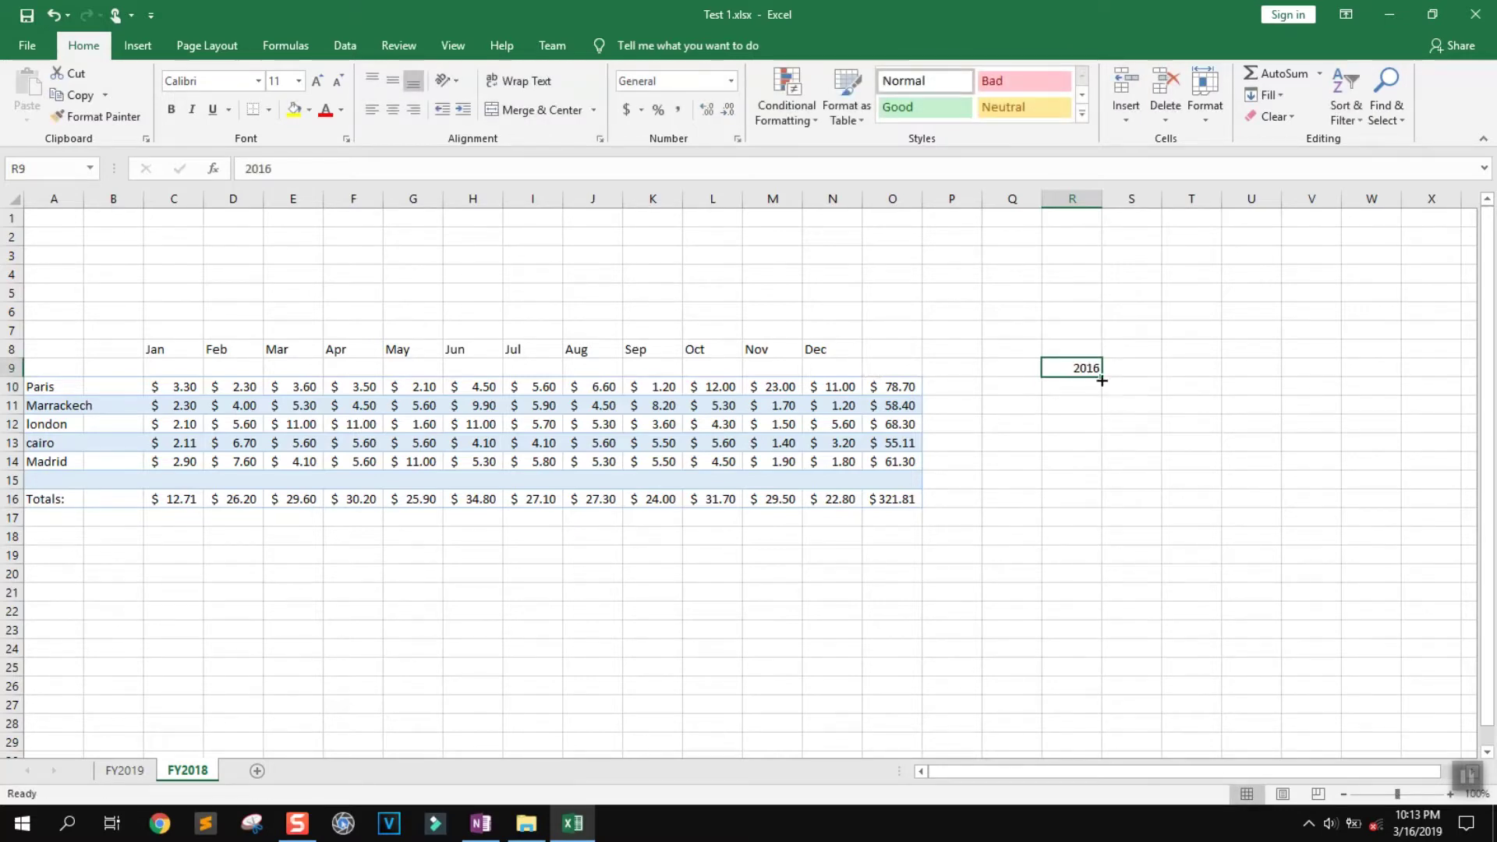
mouse_move(1101, 380)
mouse_down()
mouse_move(1104, 418)
mouse_move(1099, 382)
mouse_move(1103, 398)
mouse_up()
click(1086, 387)
double_click(1087, 388)
double_click(1098, 389)
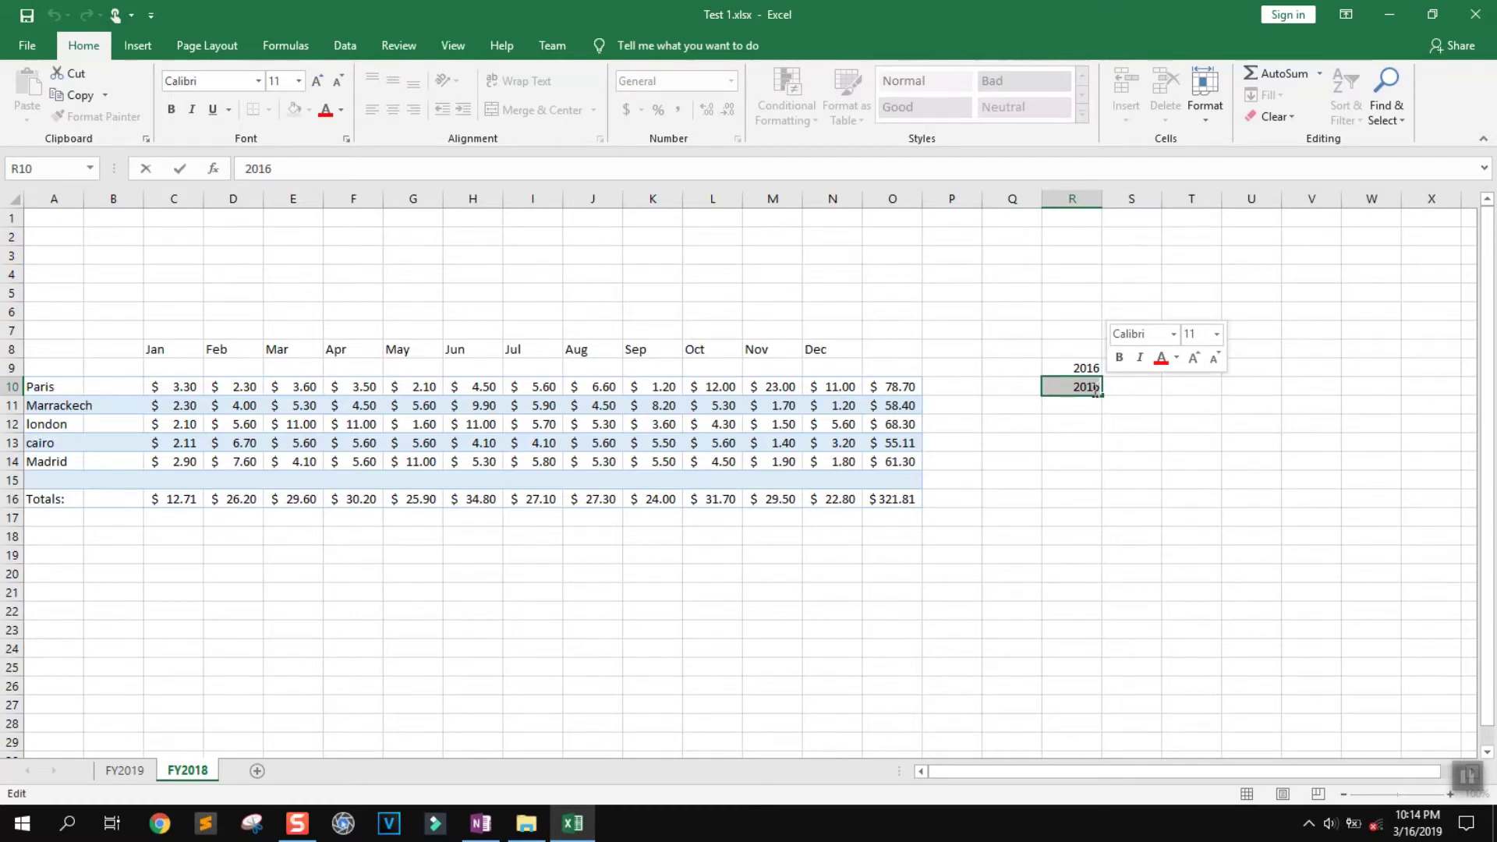
text(2017)
key(Return)
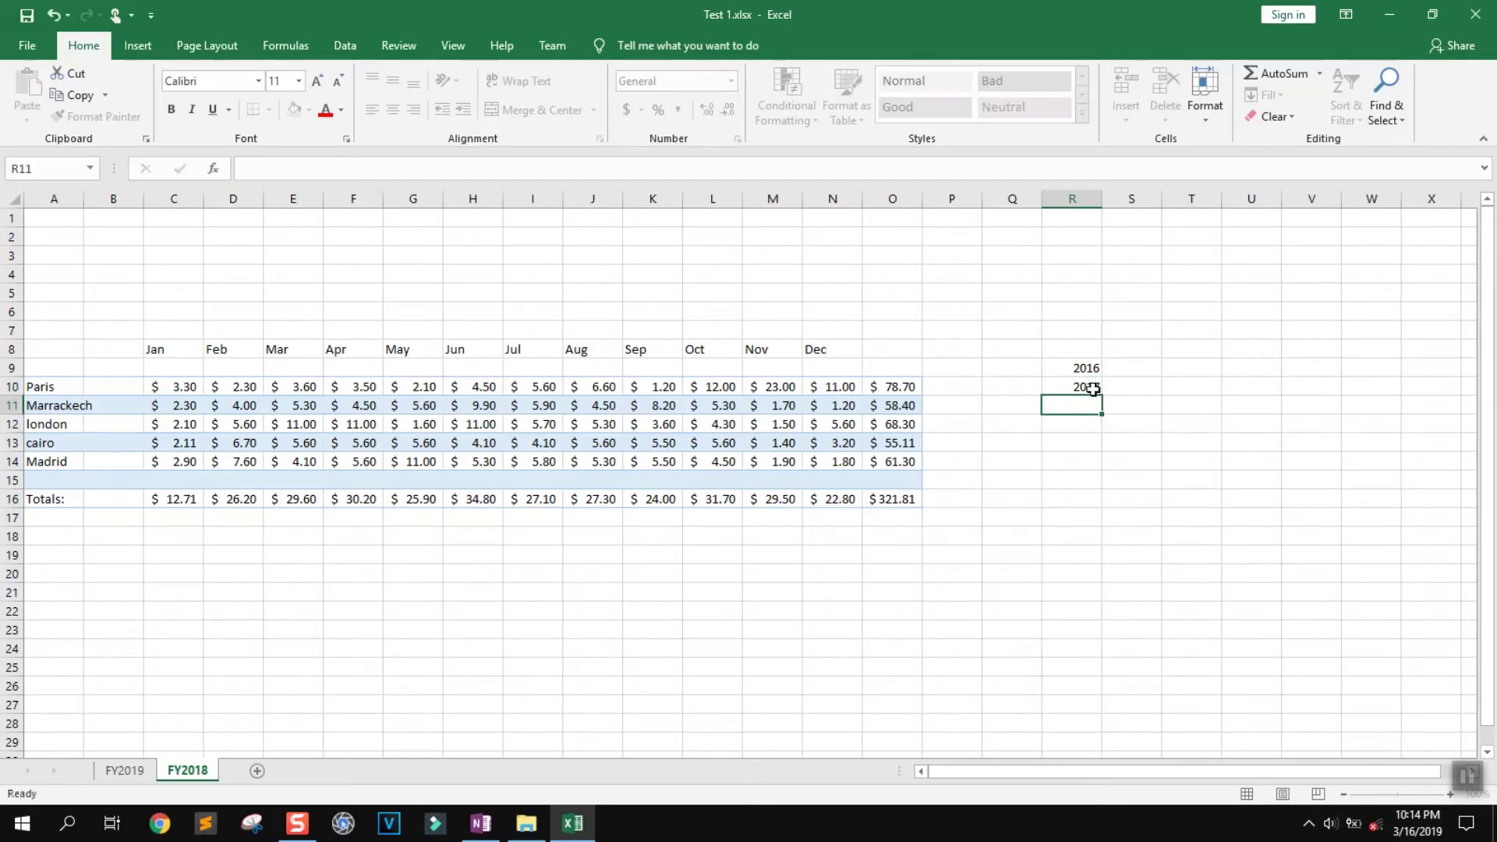
text(2018)
click(1087, 374)
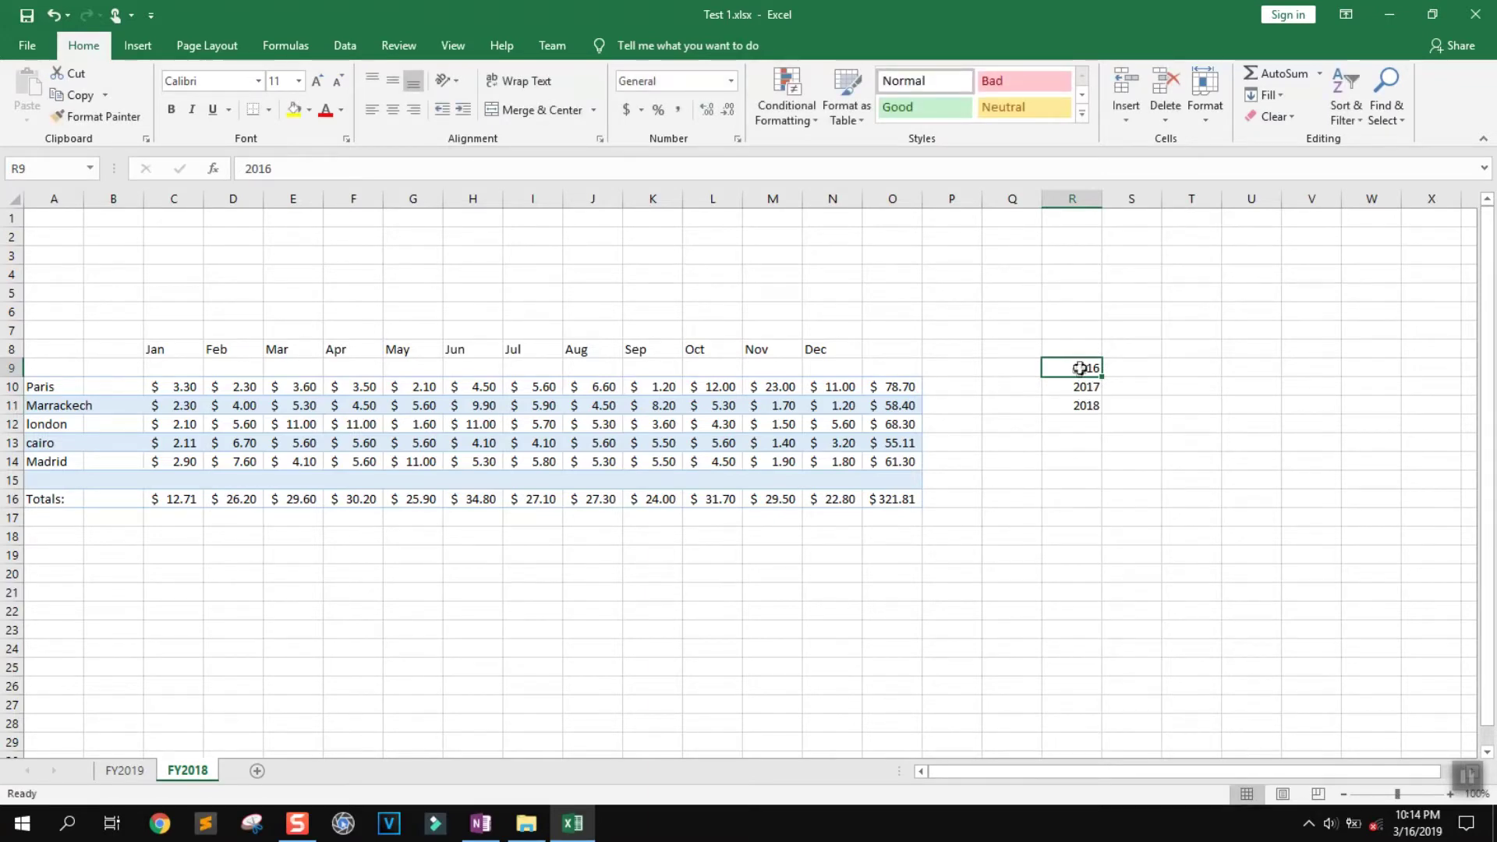
drag(1083, 372, 1086, 412)
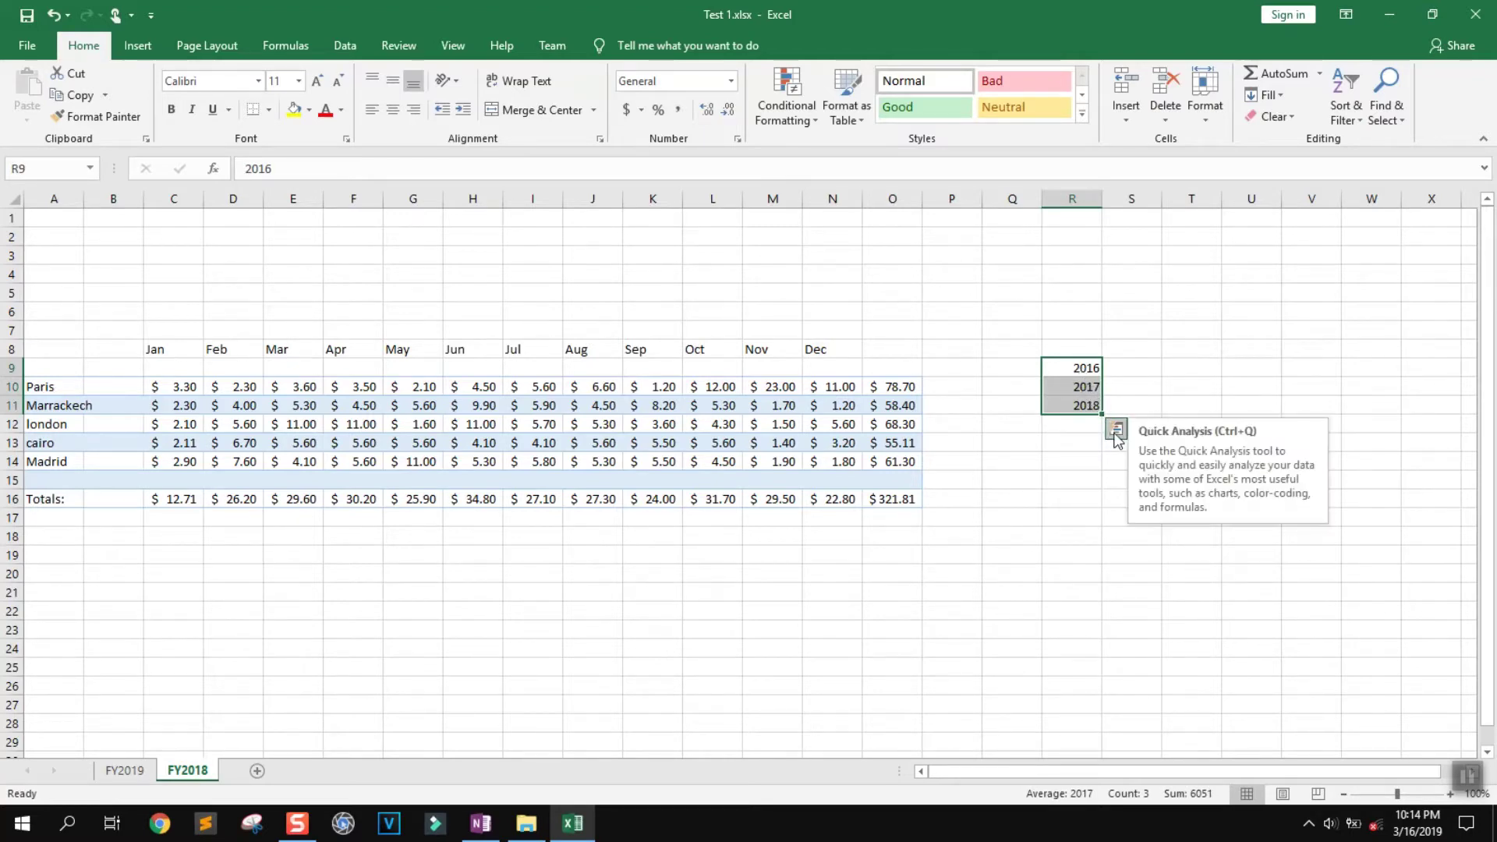
drag(1103, 415, 1113, 688)
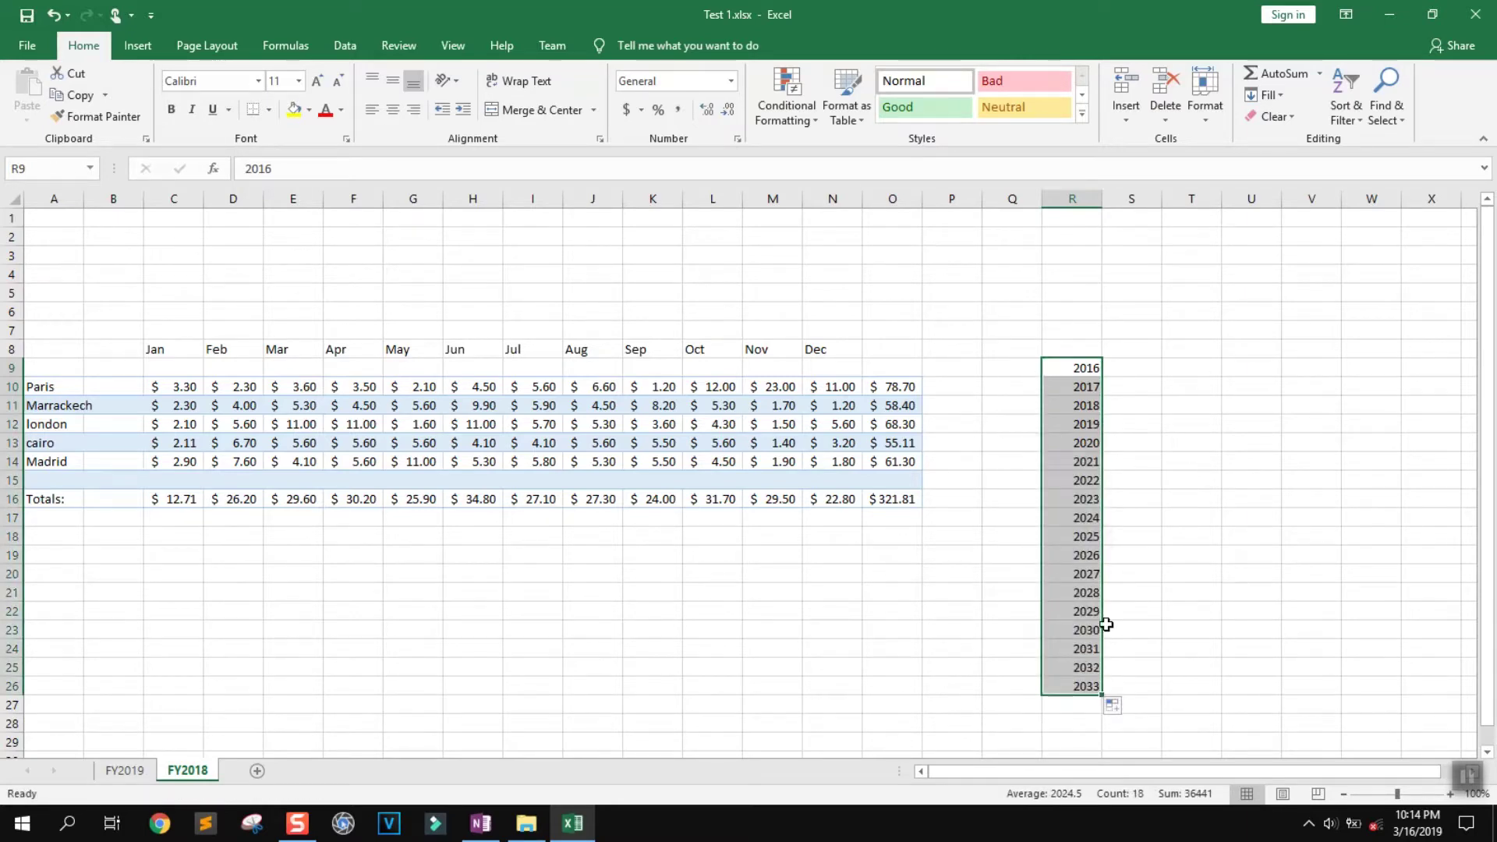
click(1144, 474)
drag(1092, 365, 1076, 686)
key(Delete)
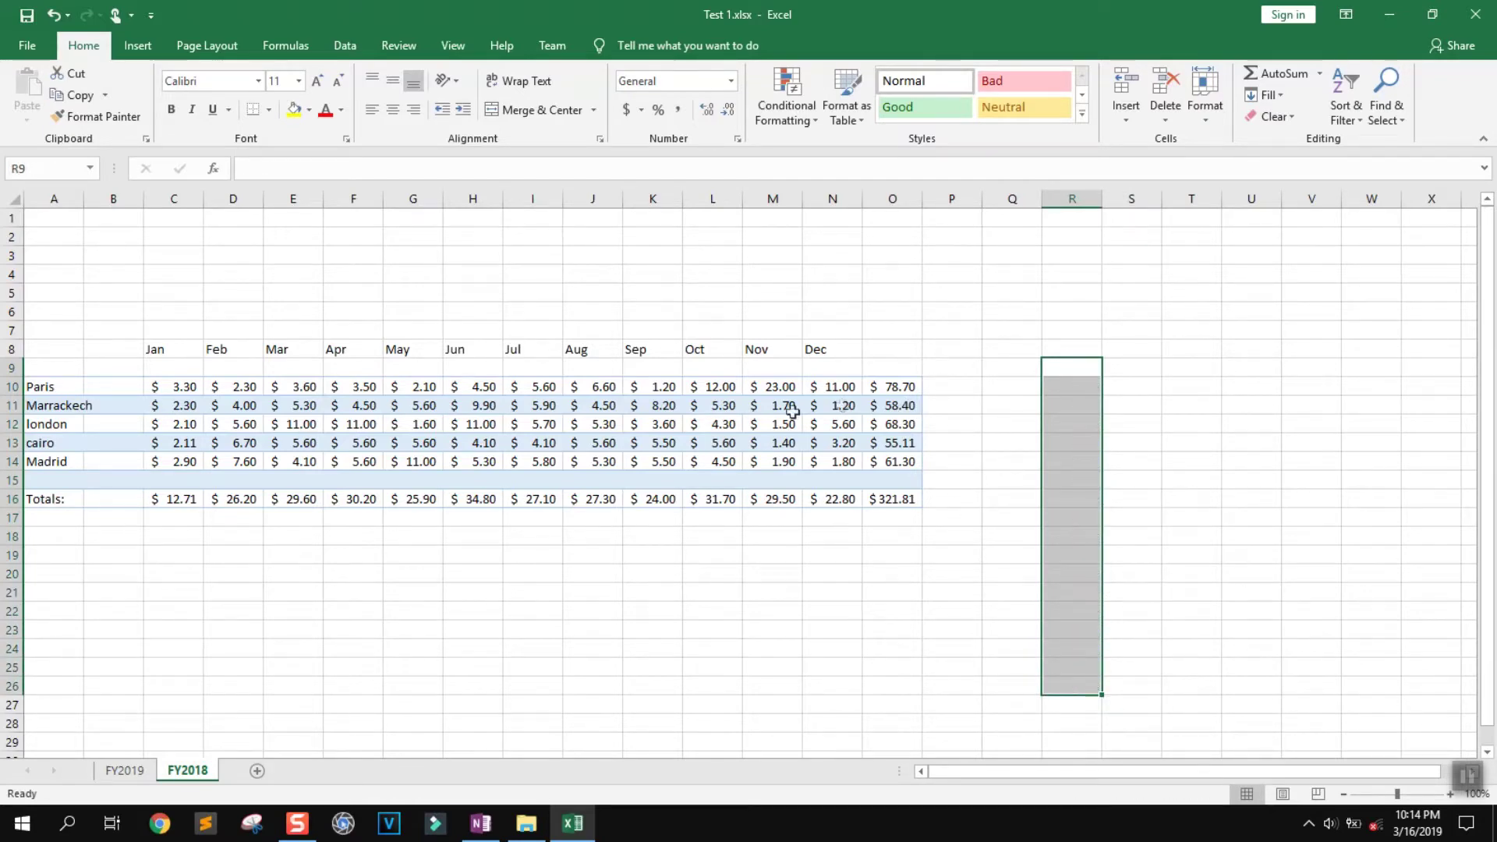
click(713, 551)
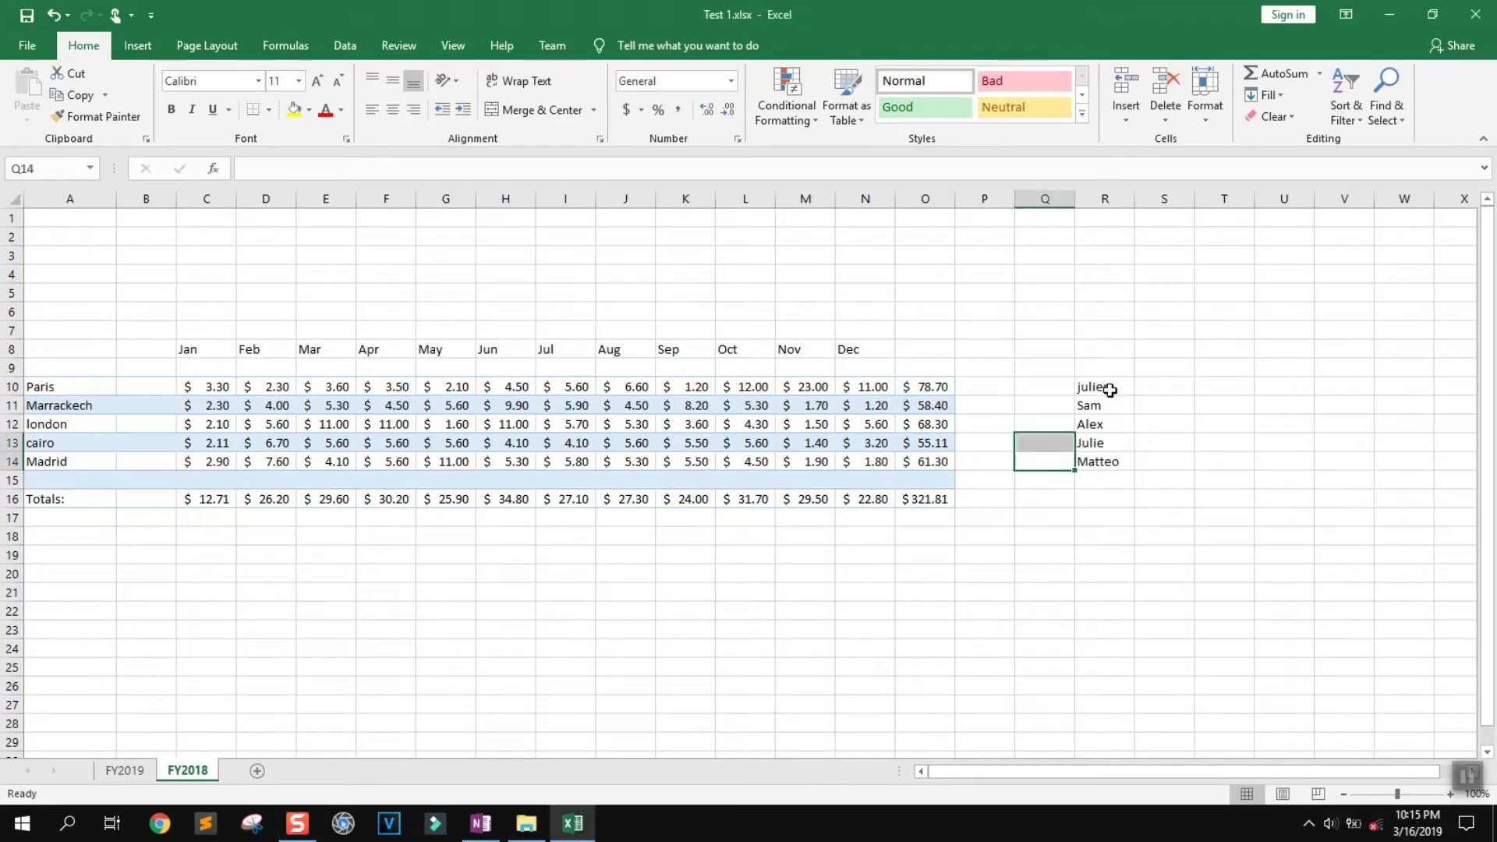
Select the five first names in R10:R14
click(1110, 385)
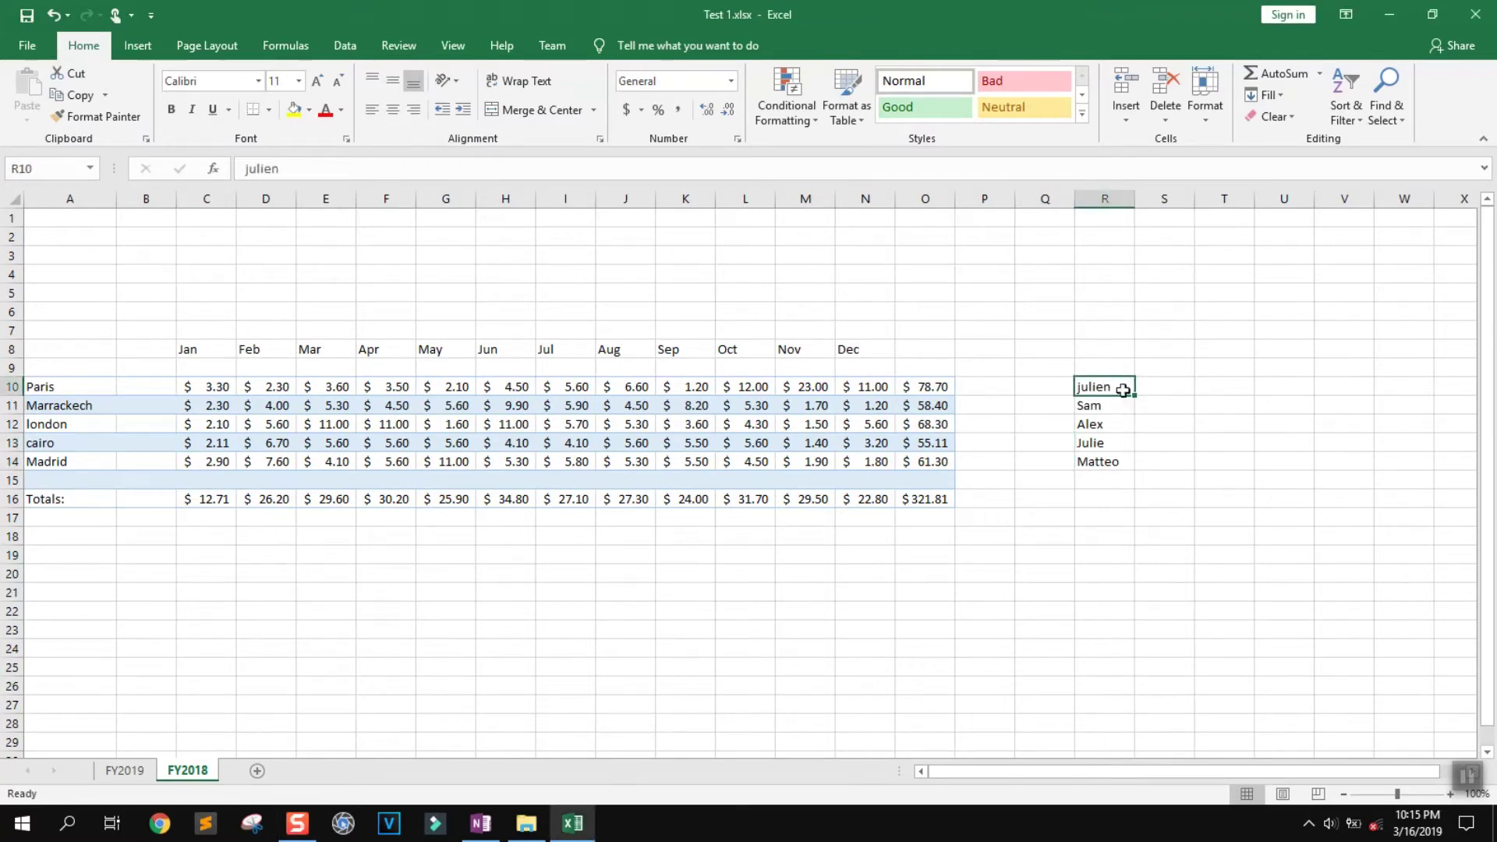
drag(1122, 387, 1109, 465)
click(1120, 478)
click(1107, 384)
drag(1107, 384, 1108, 461)
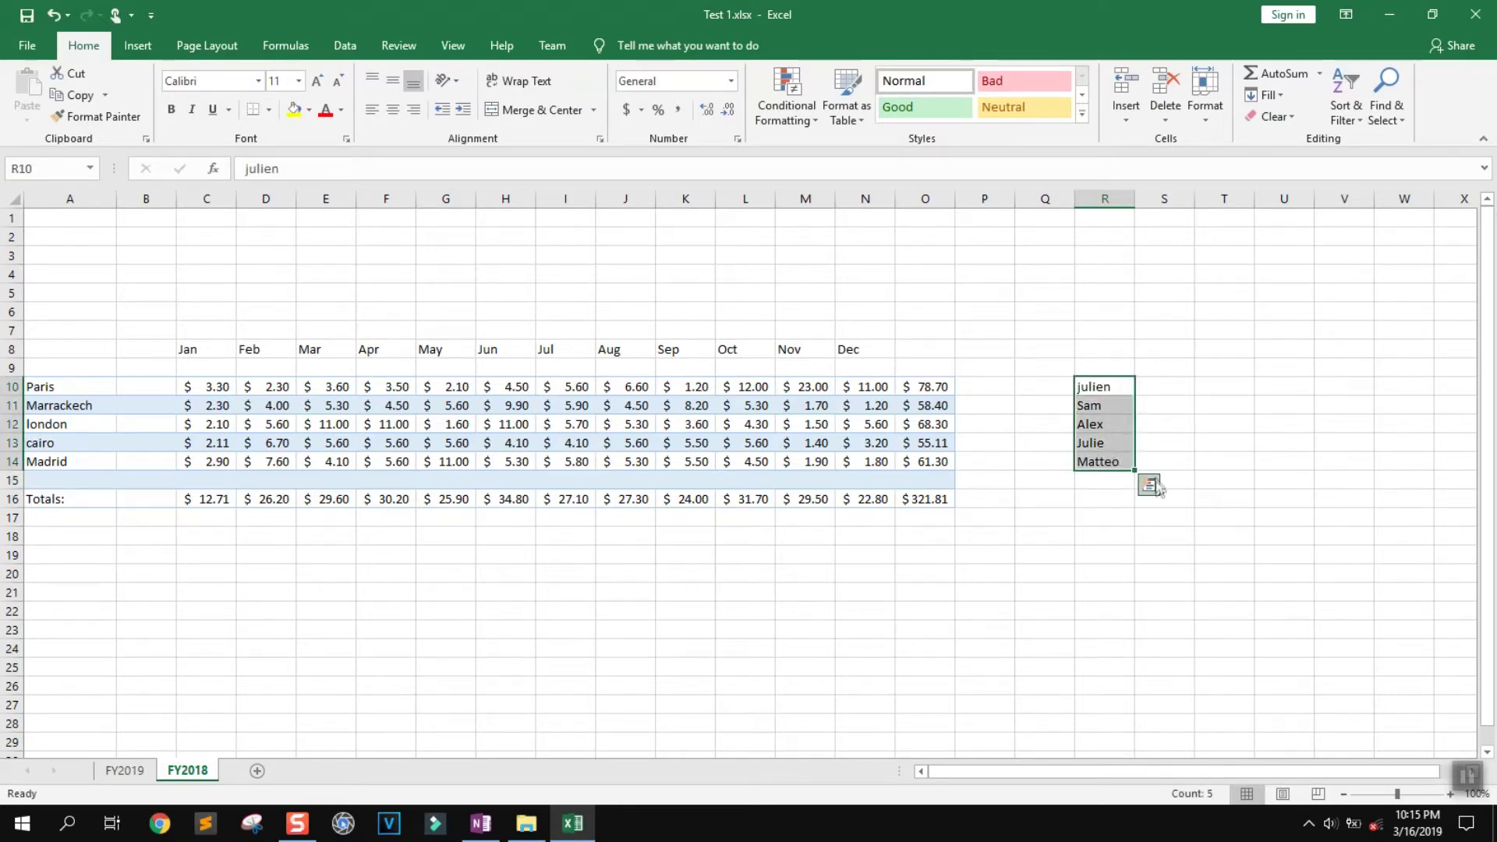
Browse the Quick Analysis Totals, Tables and Sparklines options, then close without applying any
click(1150, 485)
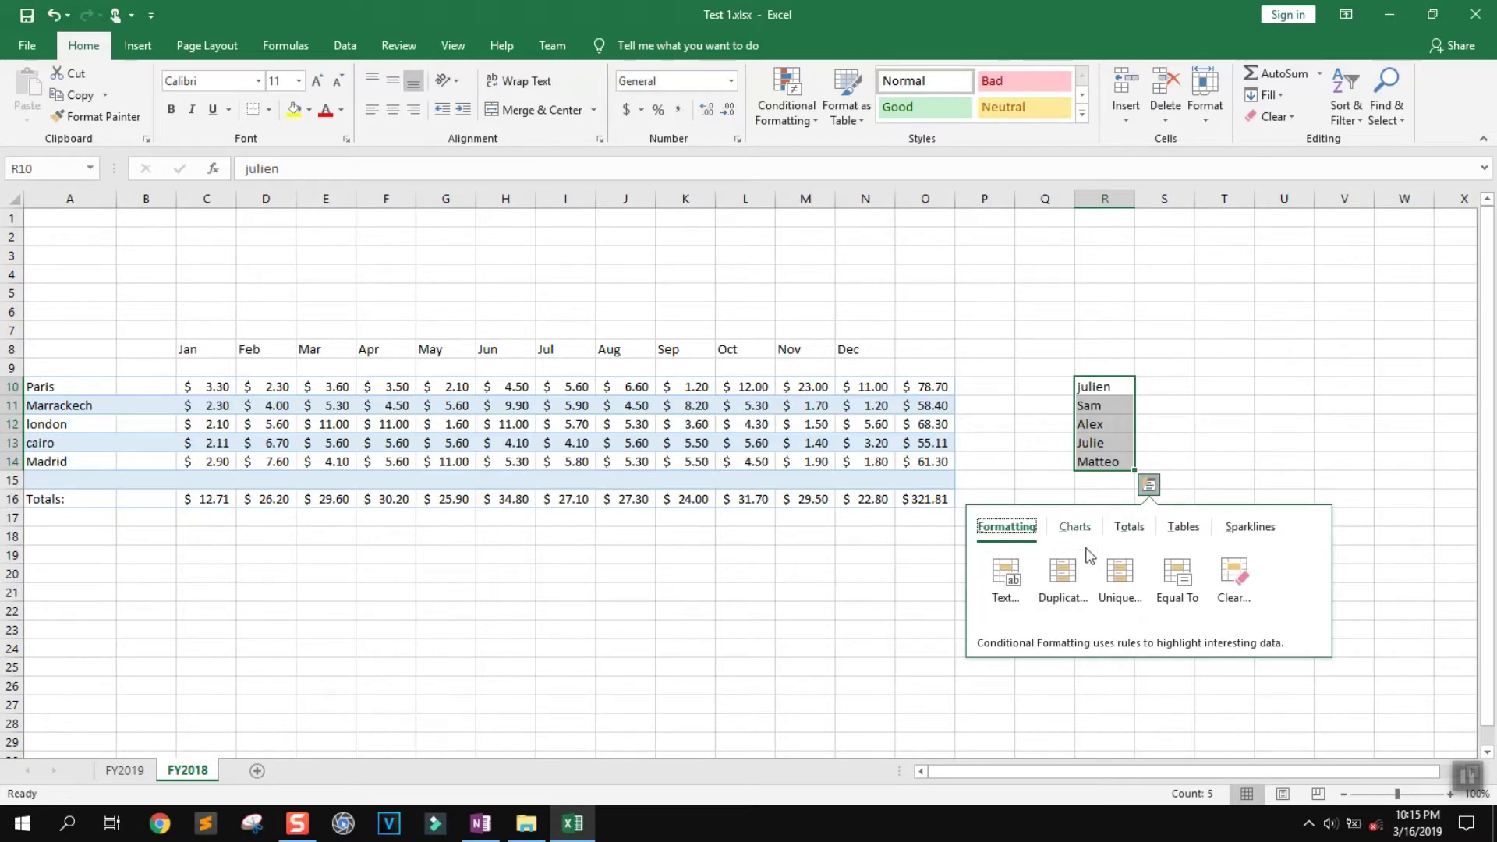
click(1129, 531)
click(1195, 534)
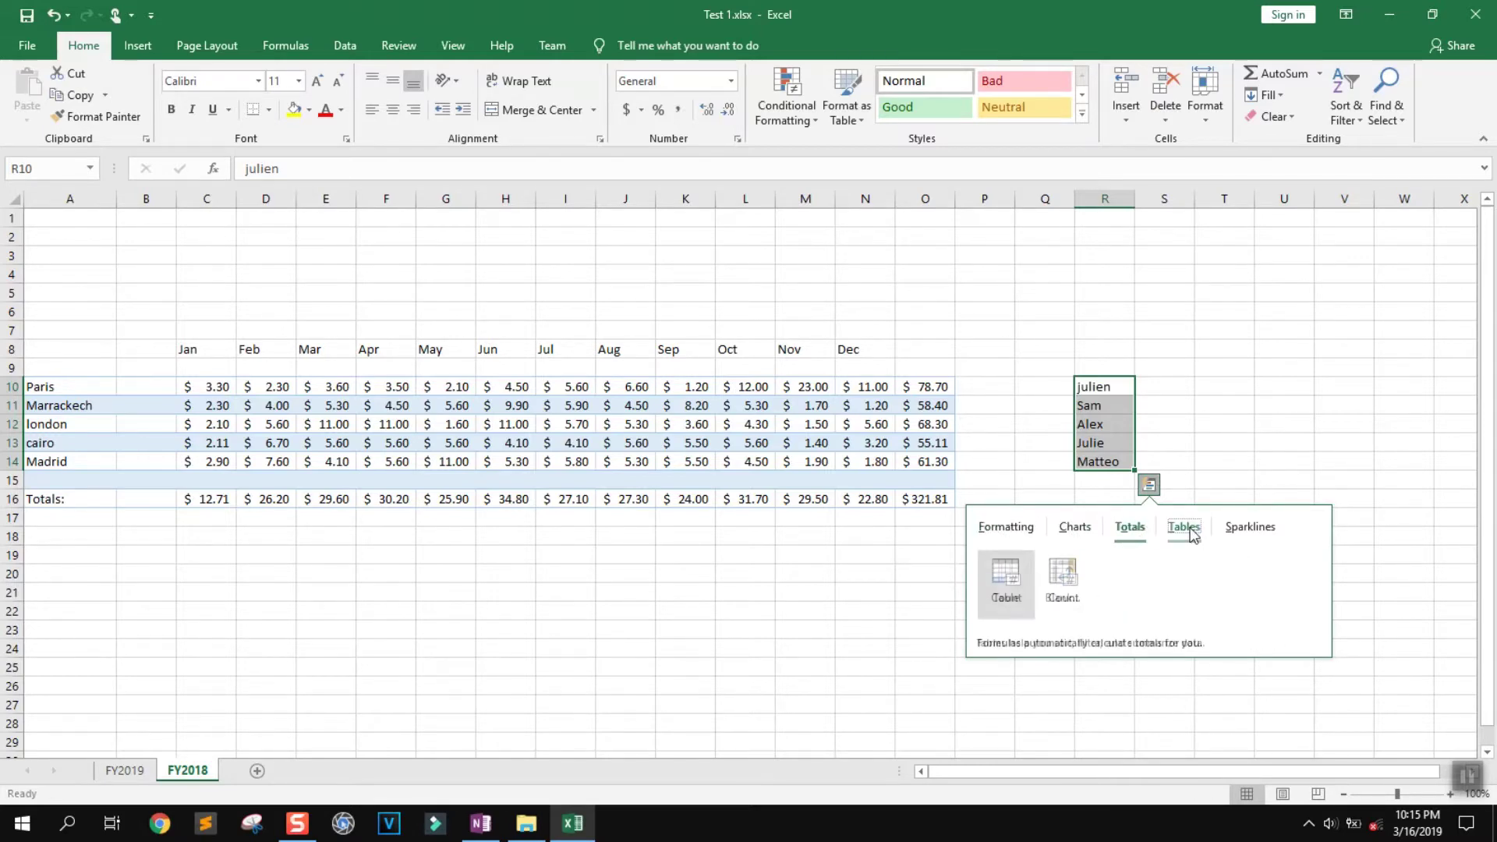
click(1246, 529)
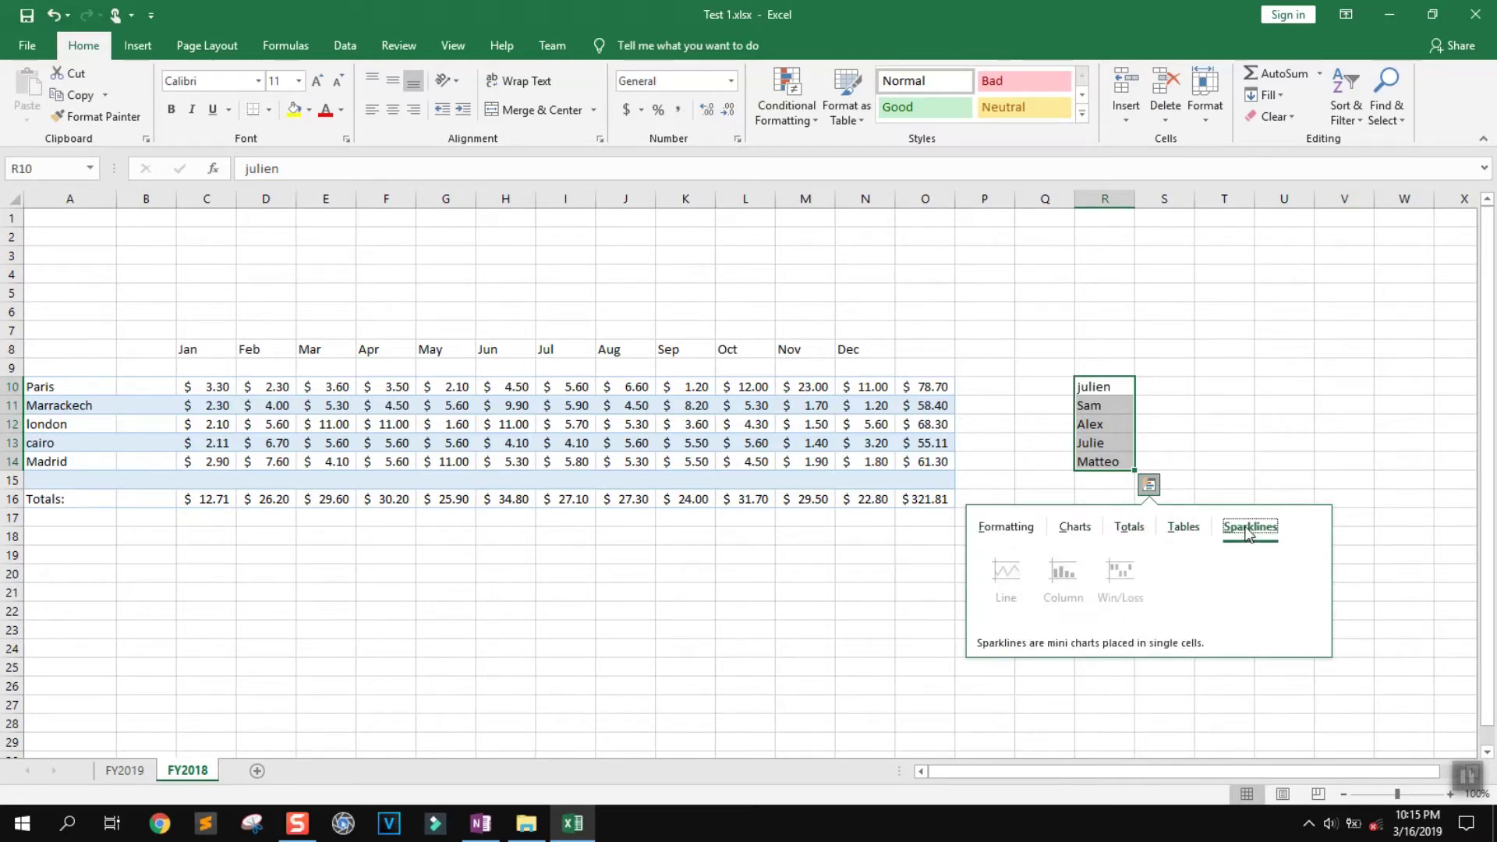
click(1228, 434)
drag(1088, 385, 1107, 464)
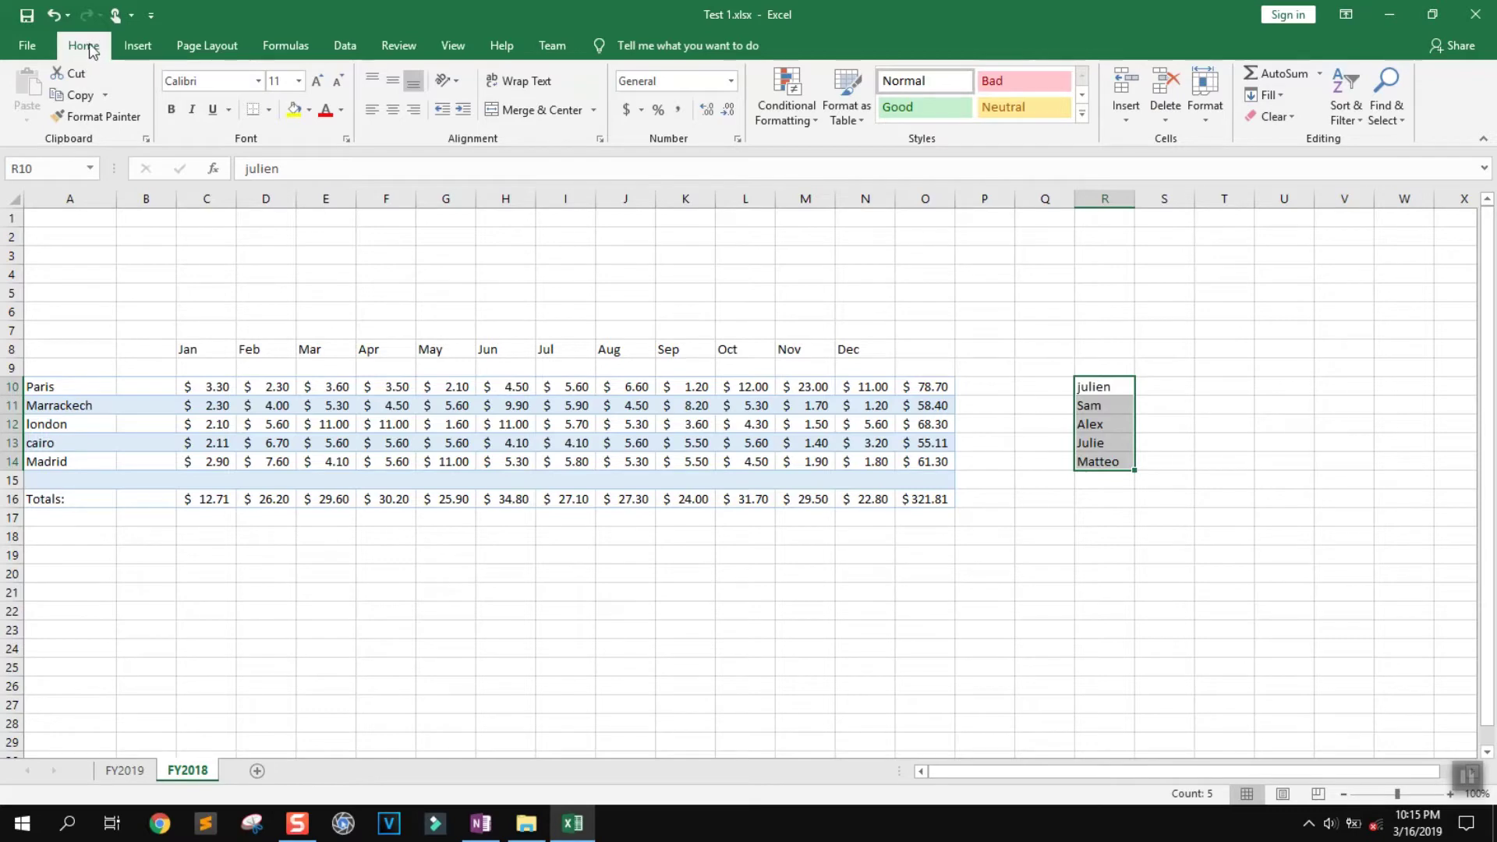
Sort the five first names in R10:R14 from A to Z with Sort & Filter
click(1356, 127)
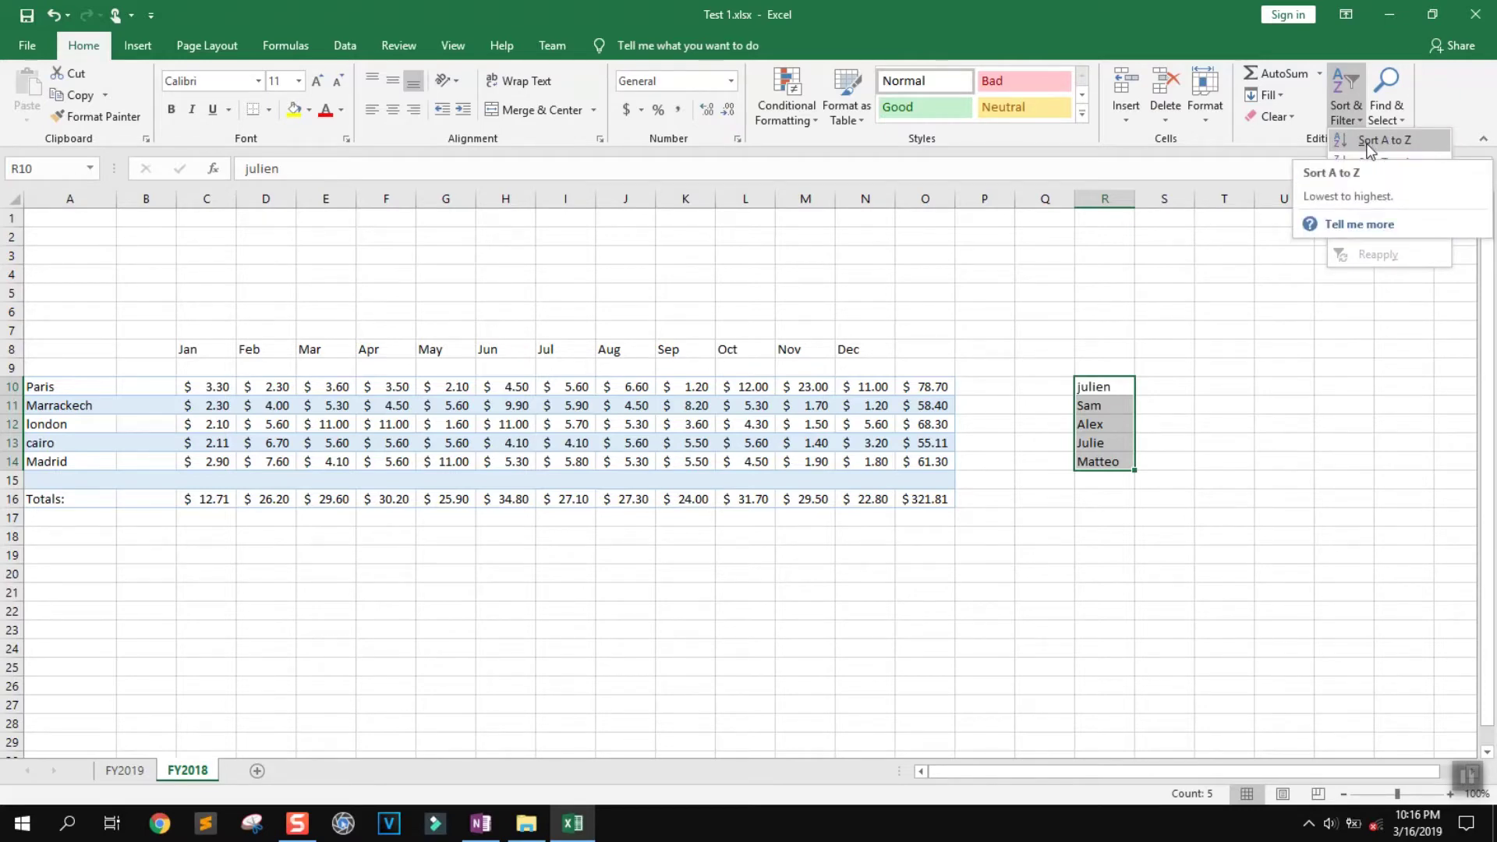
click(1369, 141)
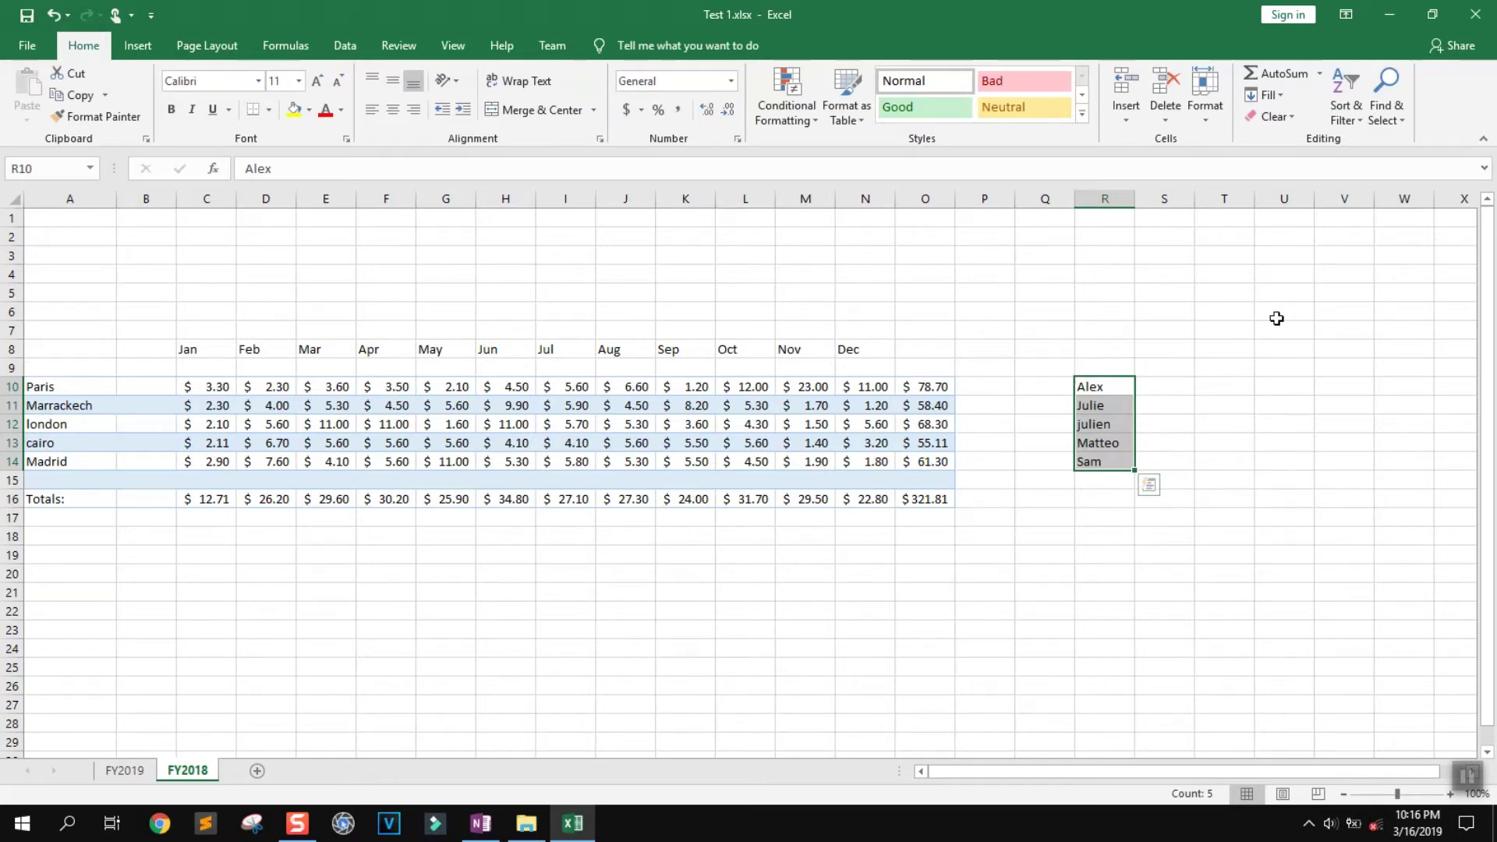
click(1107, 345)
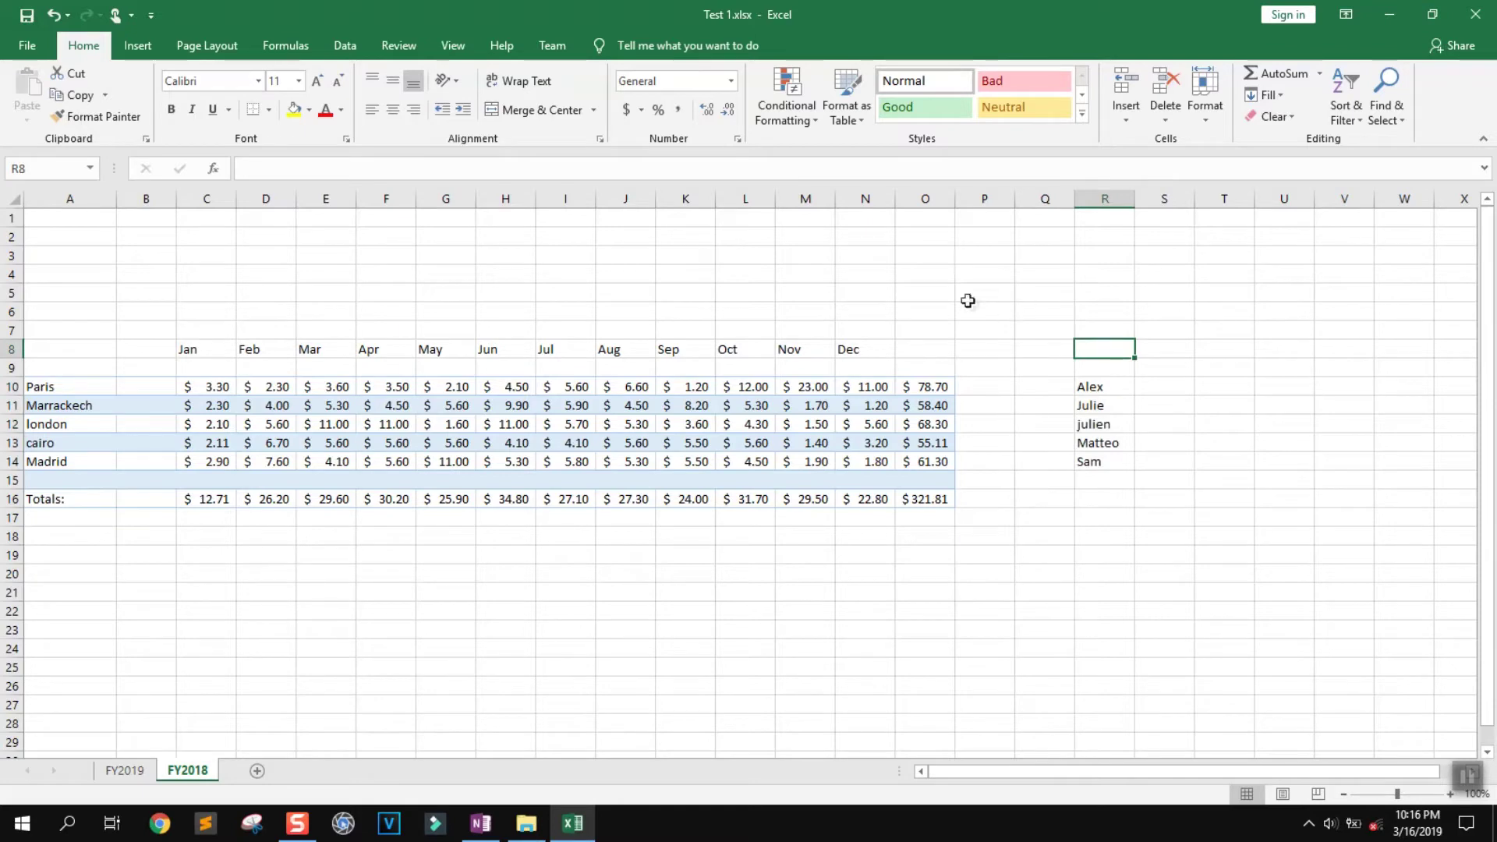
click(719, 275)
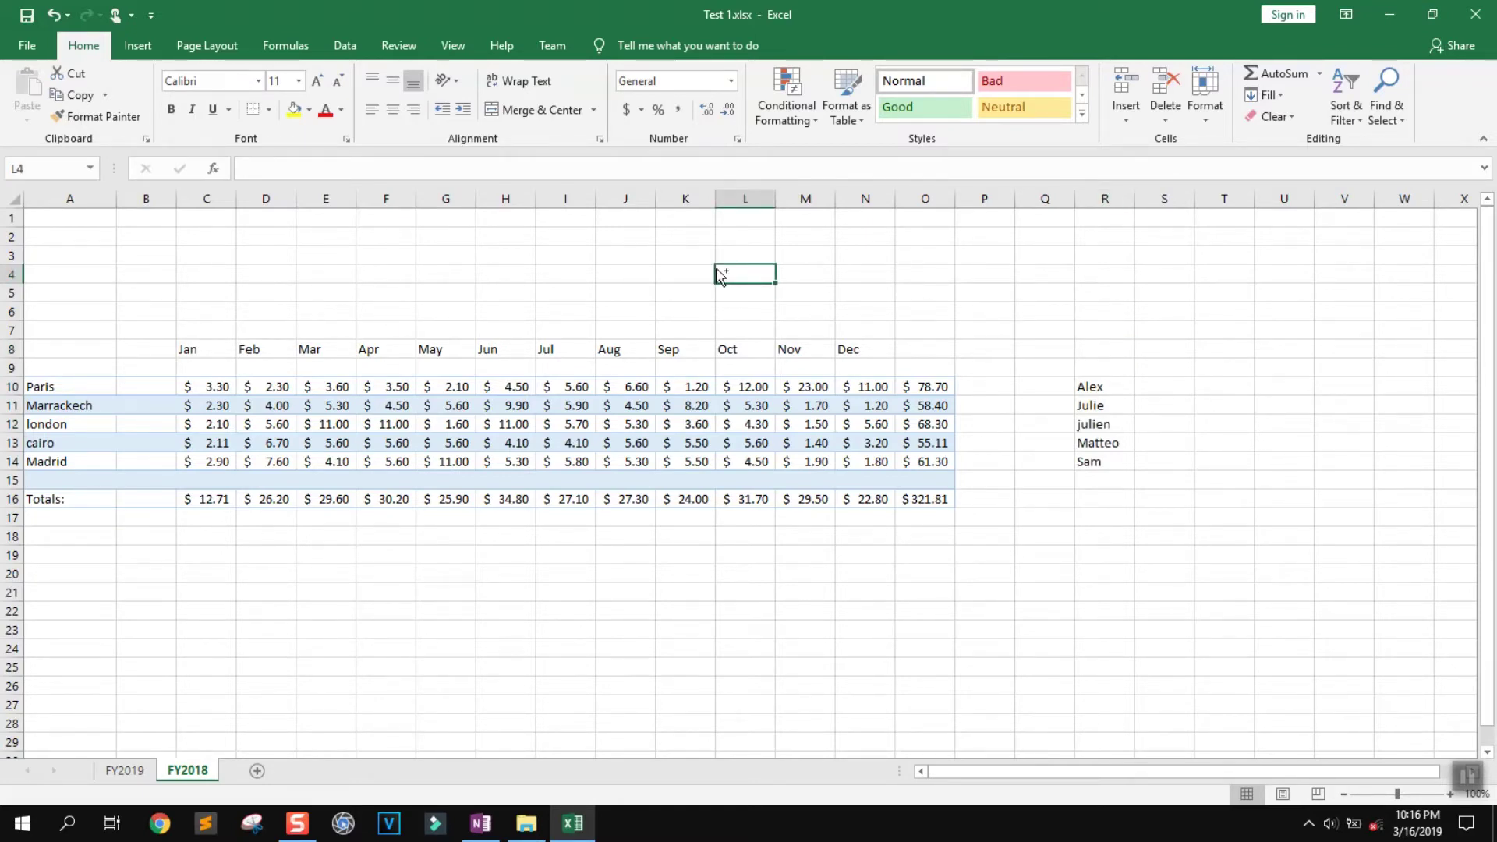
Search the sheet for 3.60 with Find and dismiss the not-found message
key(ctrl+f)
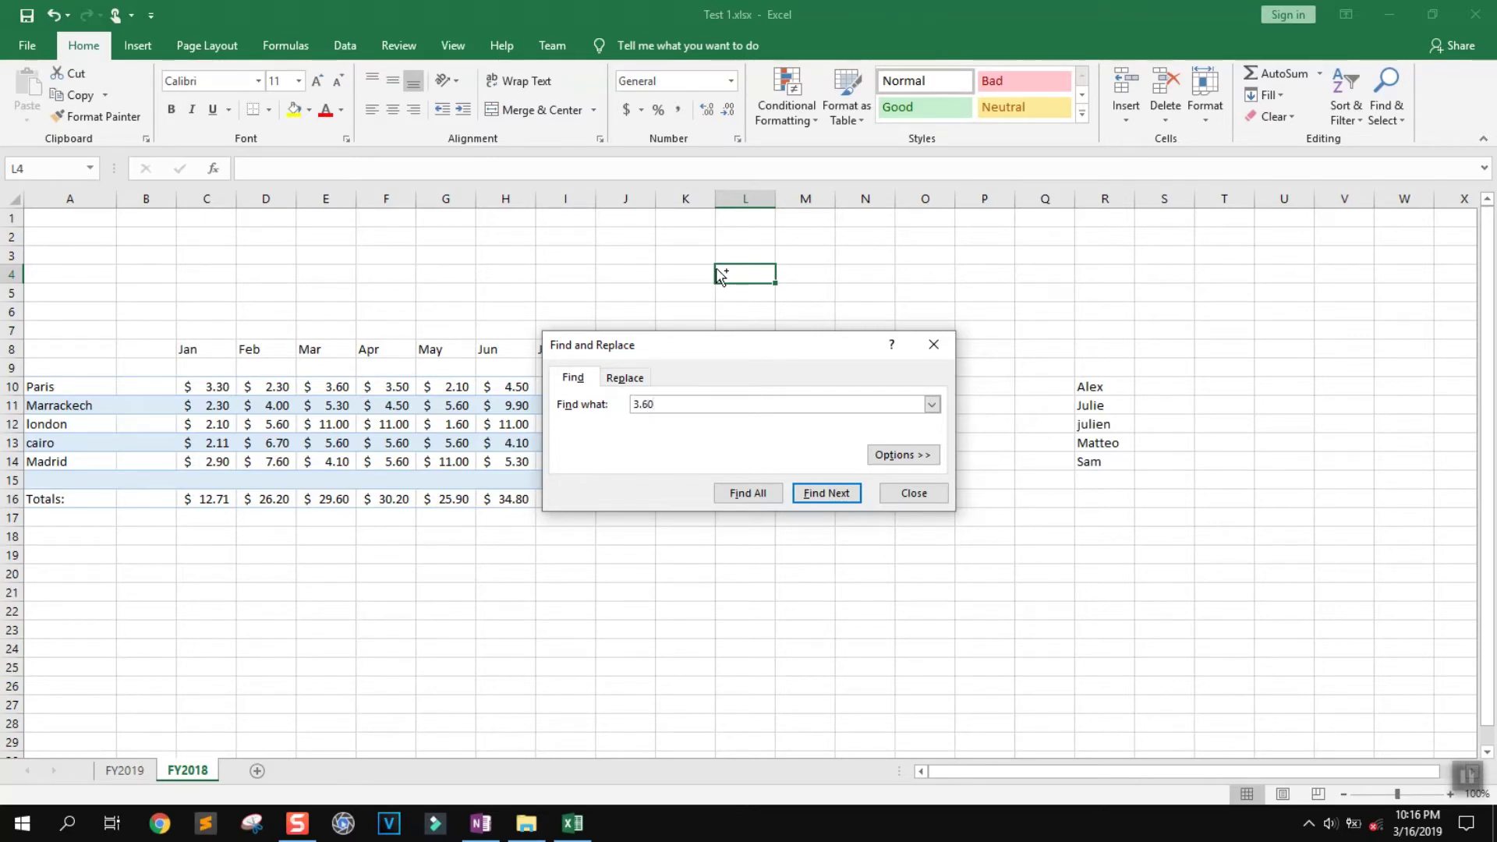
key(Return)
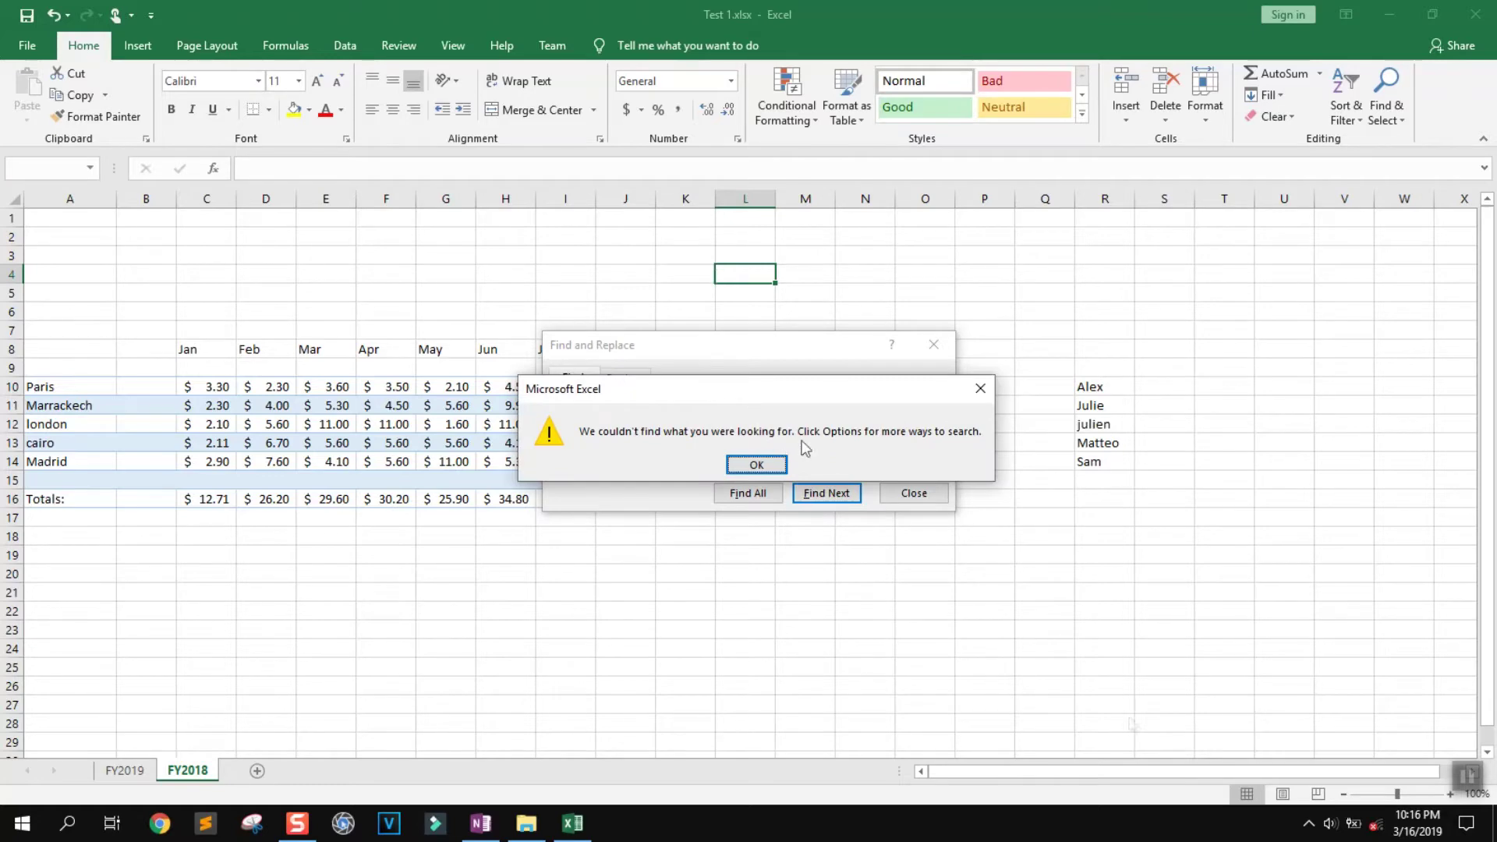
click(1465, 774)
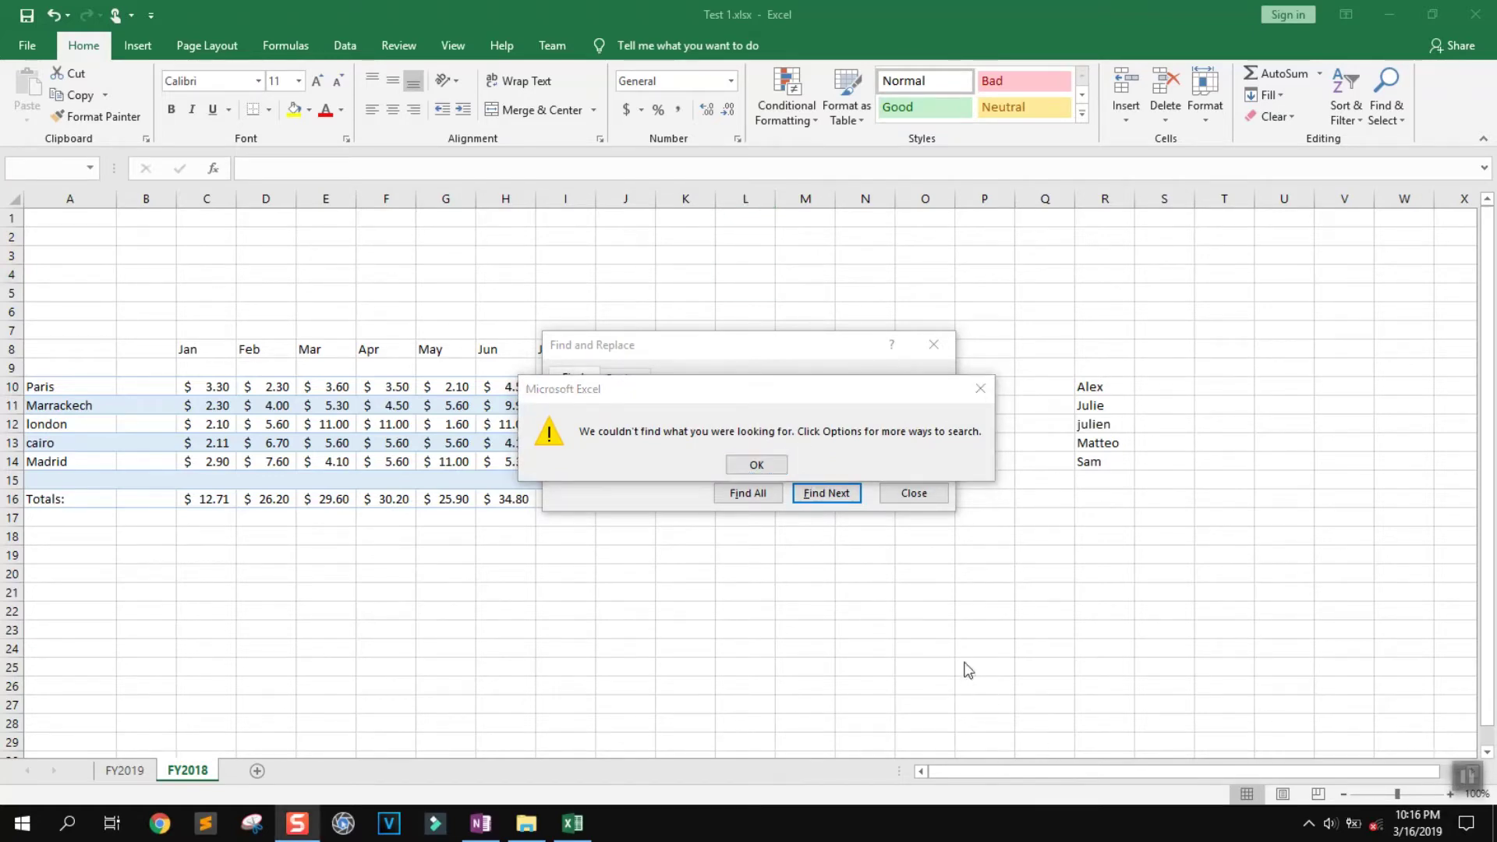
click(768, 469)
drag(664, 404, 624, 404)
drag(312, 386, 307, 493)
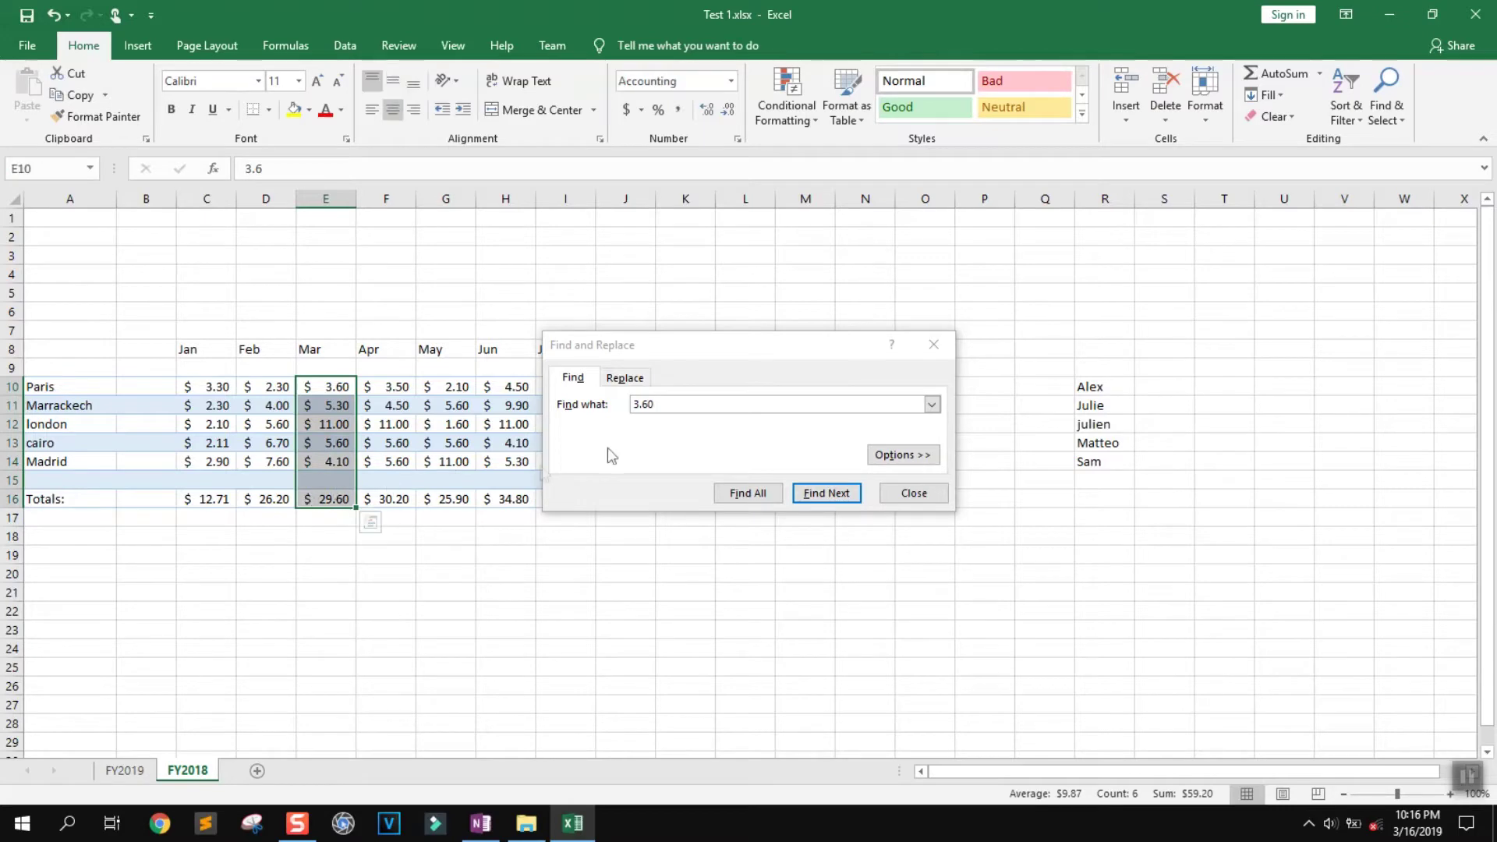
Change the search term to the first name, jump to R10, and close Find
click(669, 404)
drag(711, 404, 622, 416)
text(Alex)
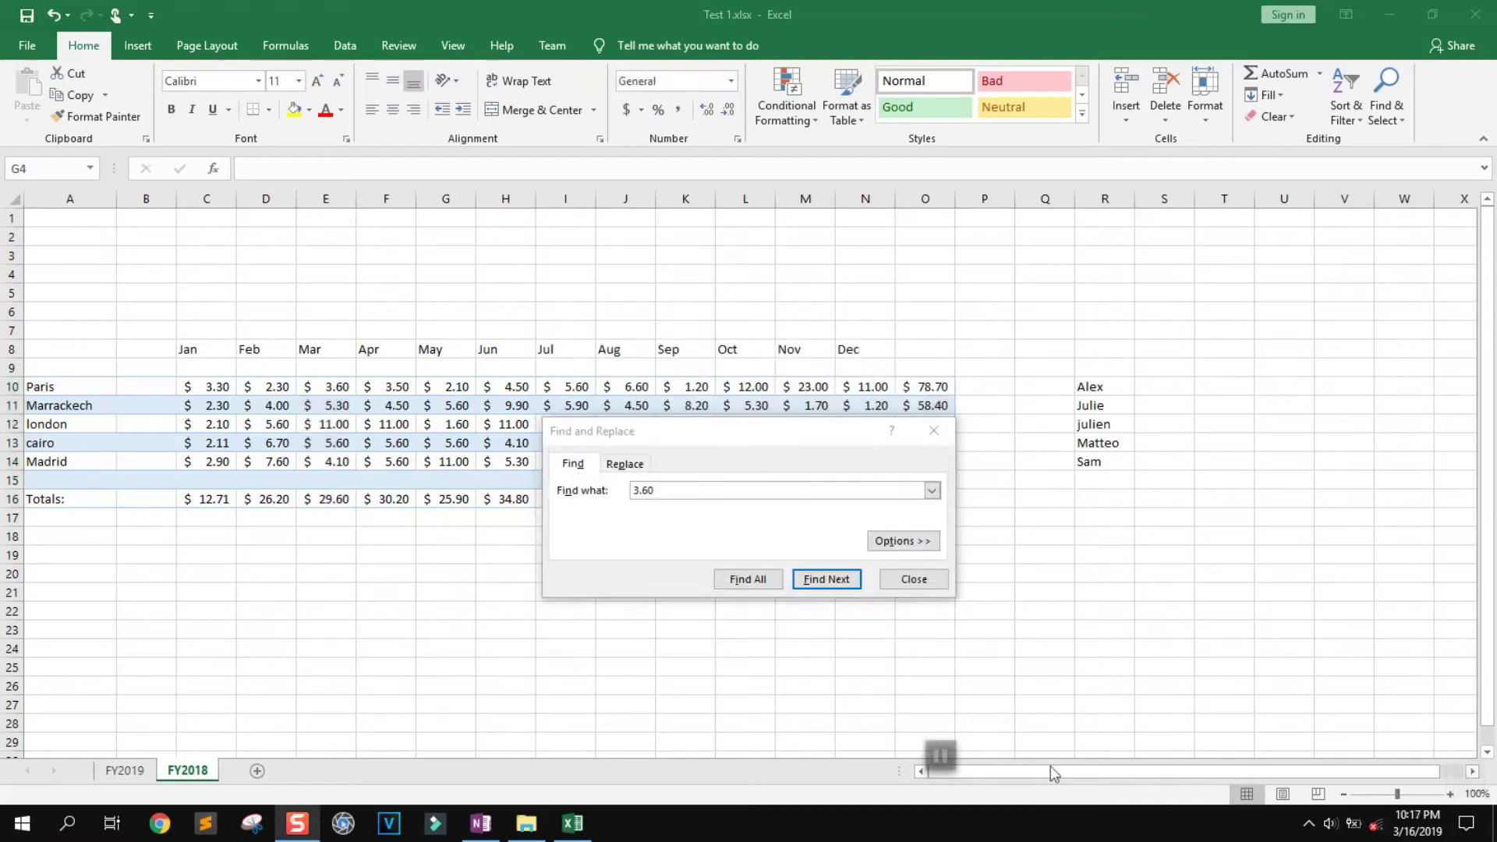
click(589, 493)
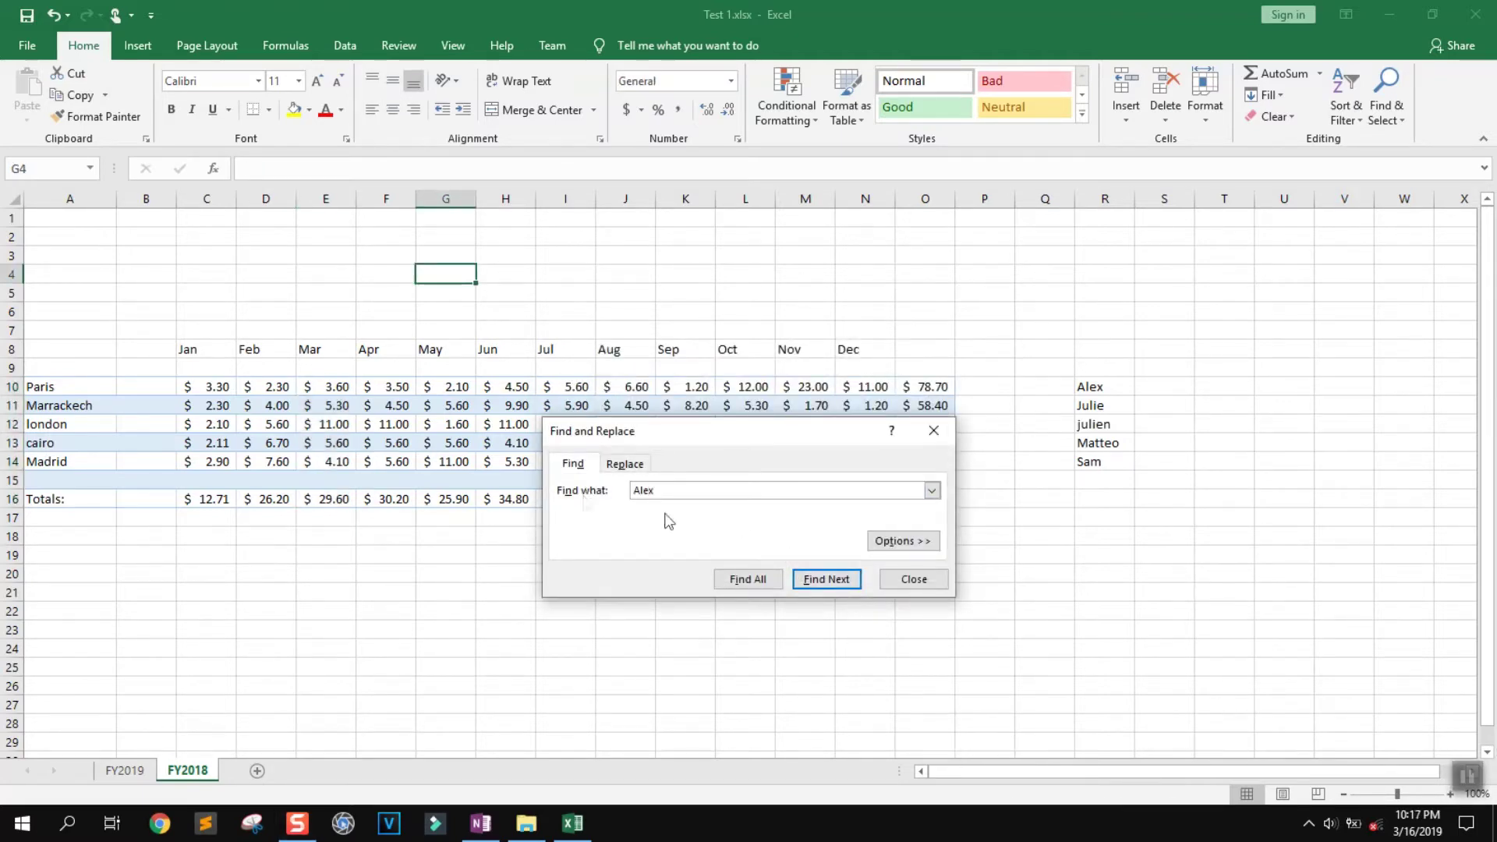
click(828, 580)
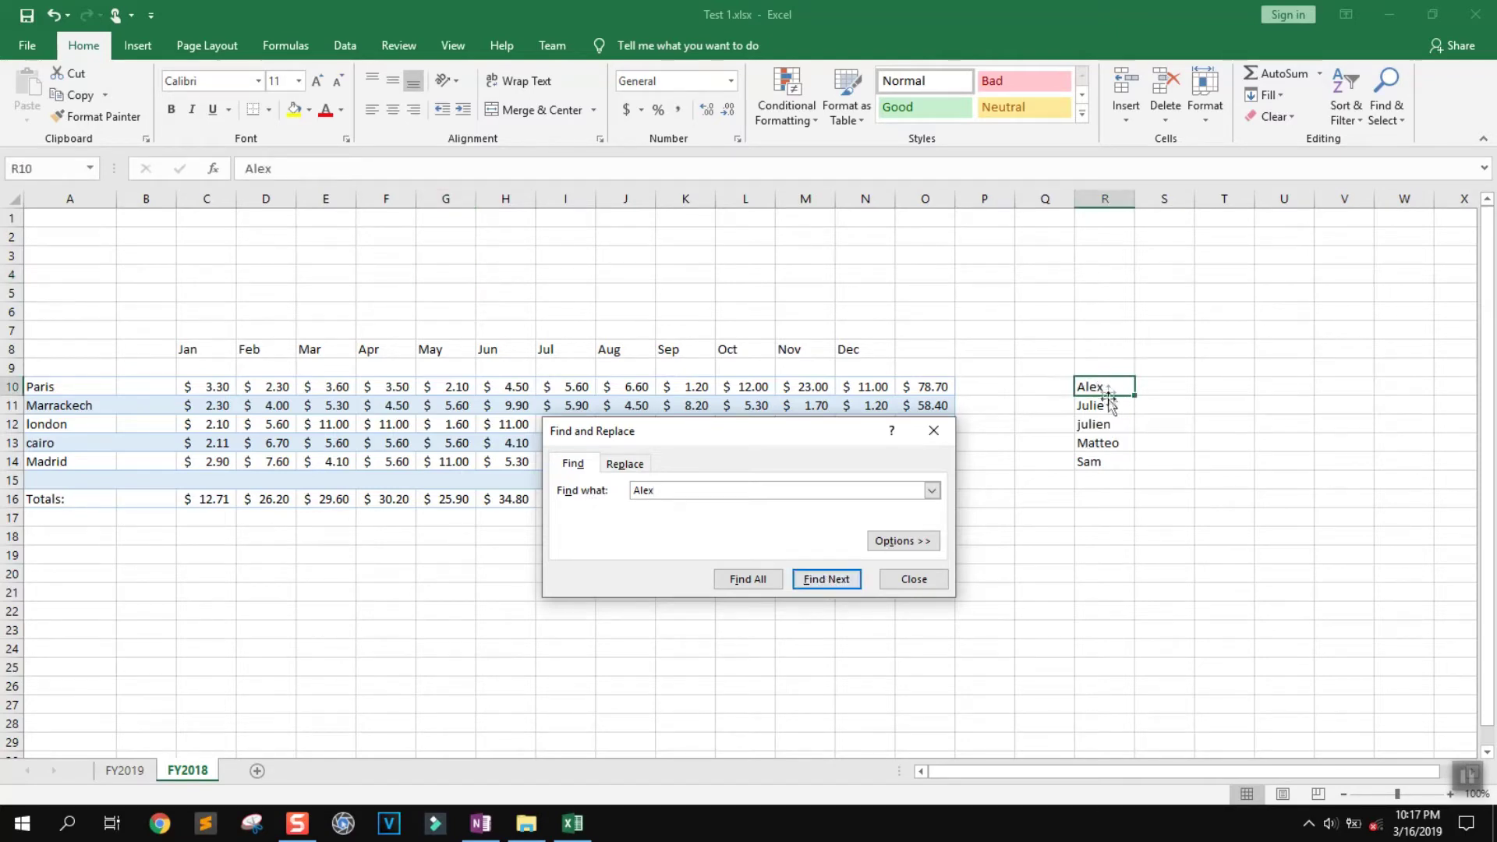
click(910, 579)
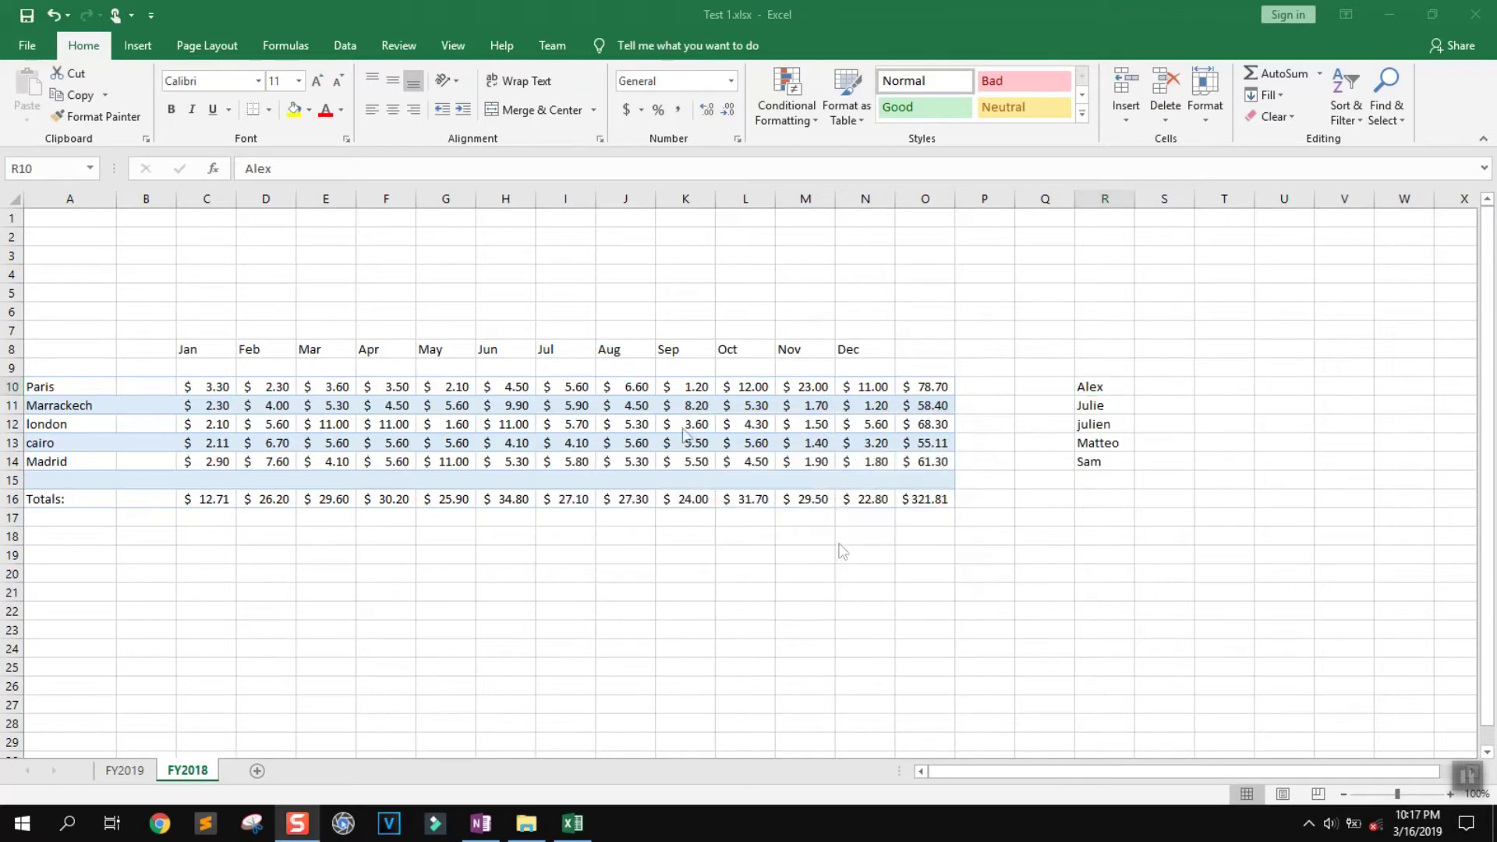
Reopen Find from cell H2 and search for the name again
click(501, 237)
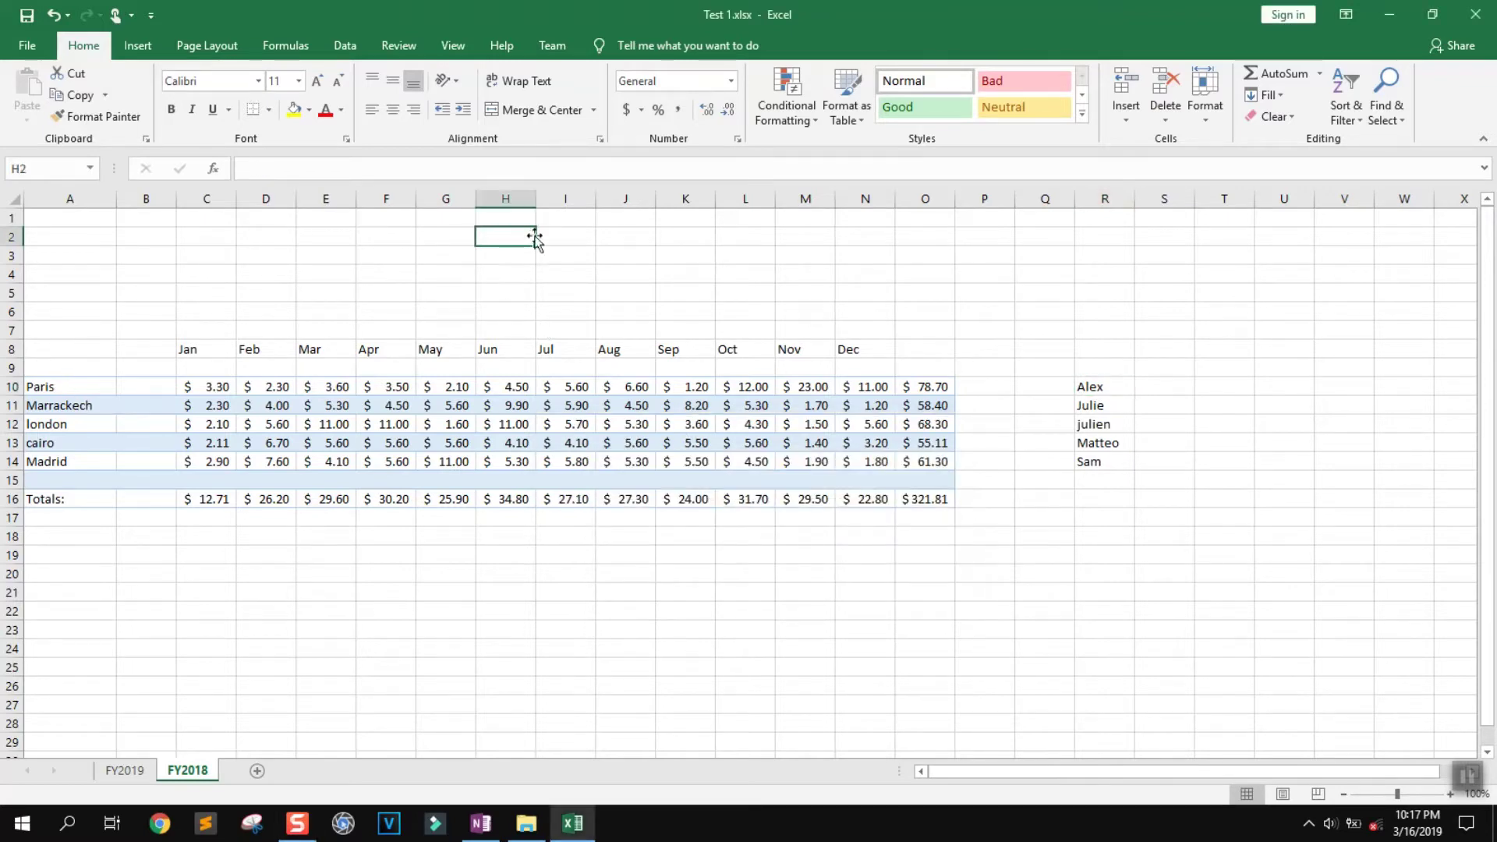
key(ctrl+f)
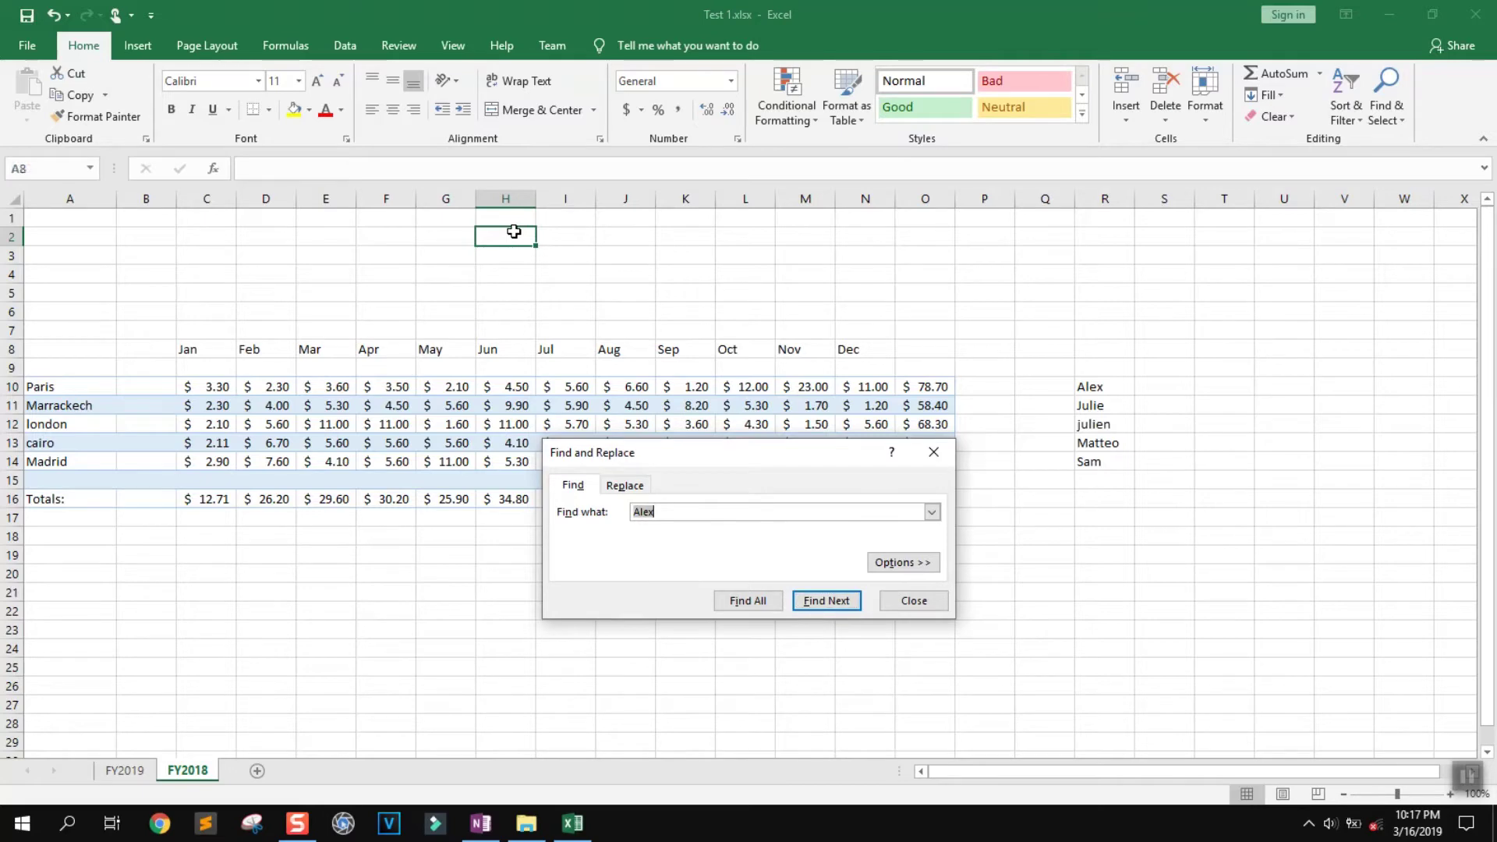
key(Return)
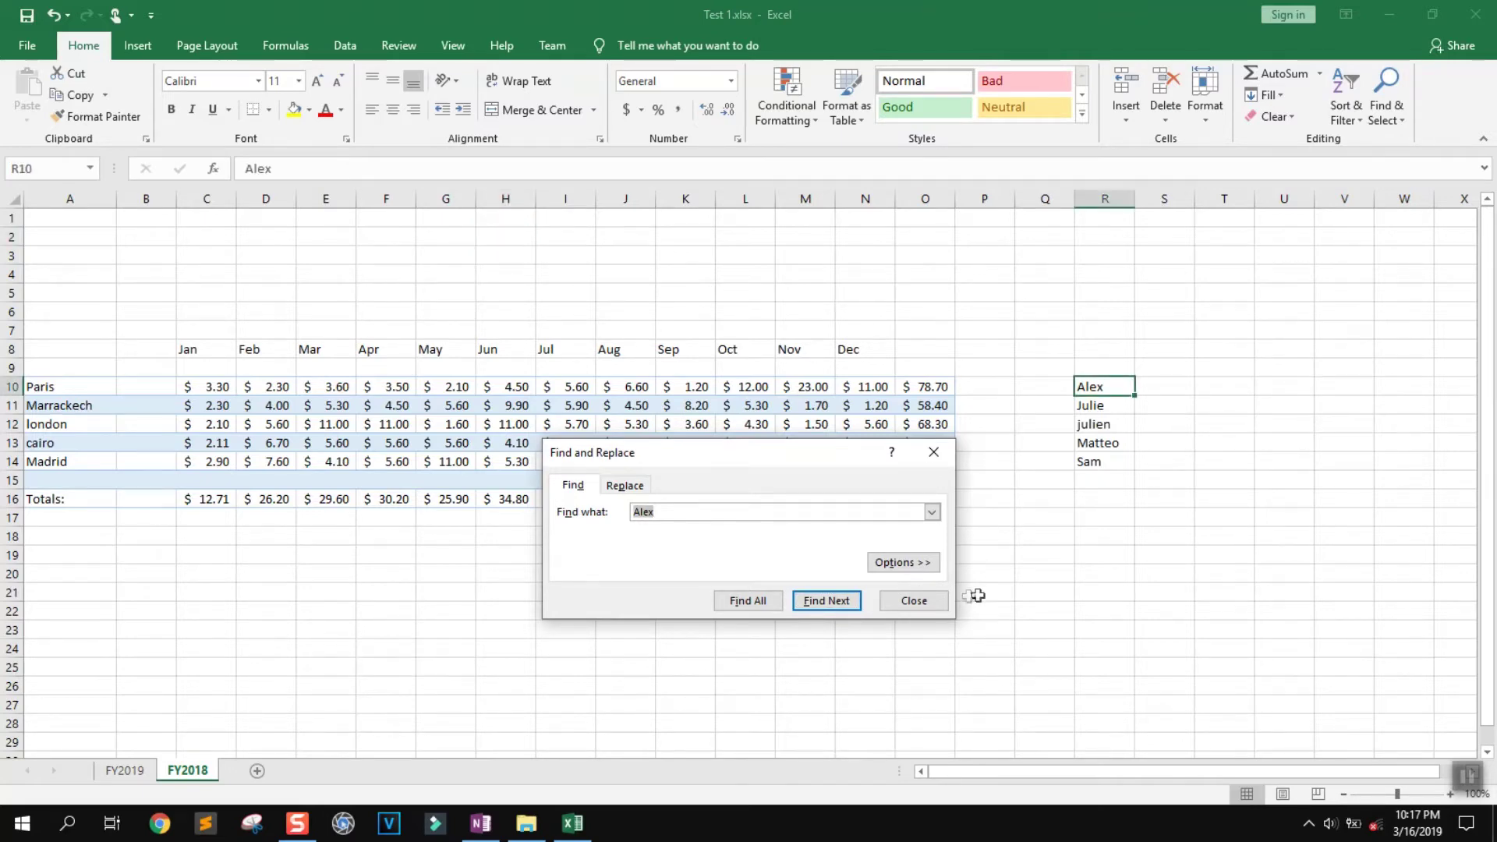
On the Replace tab, enter the name's full form as the replacement text
click(624, 485)
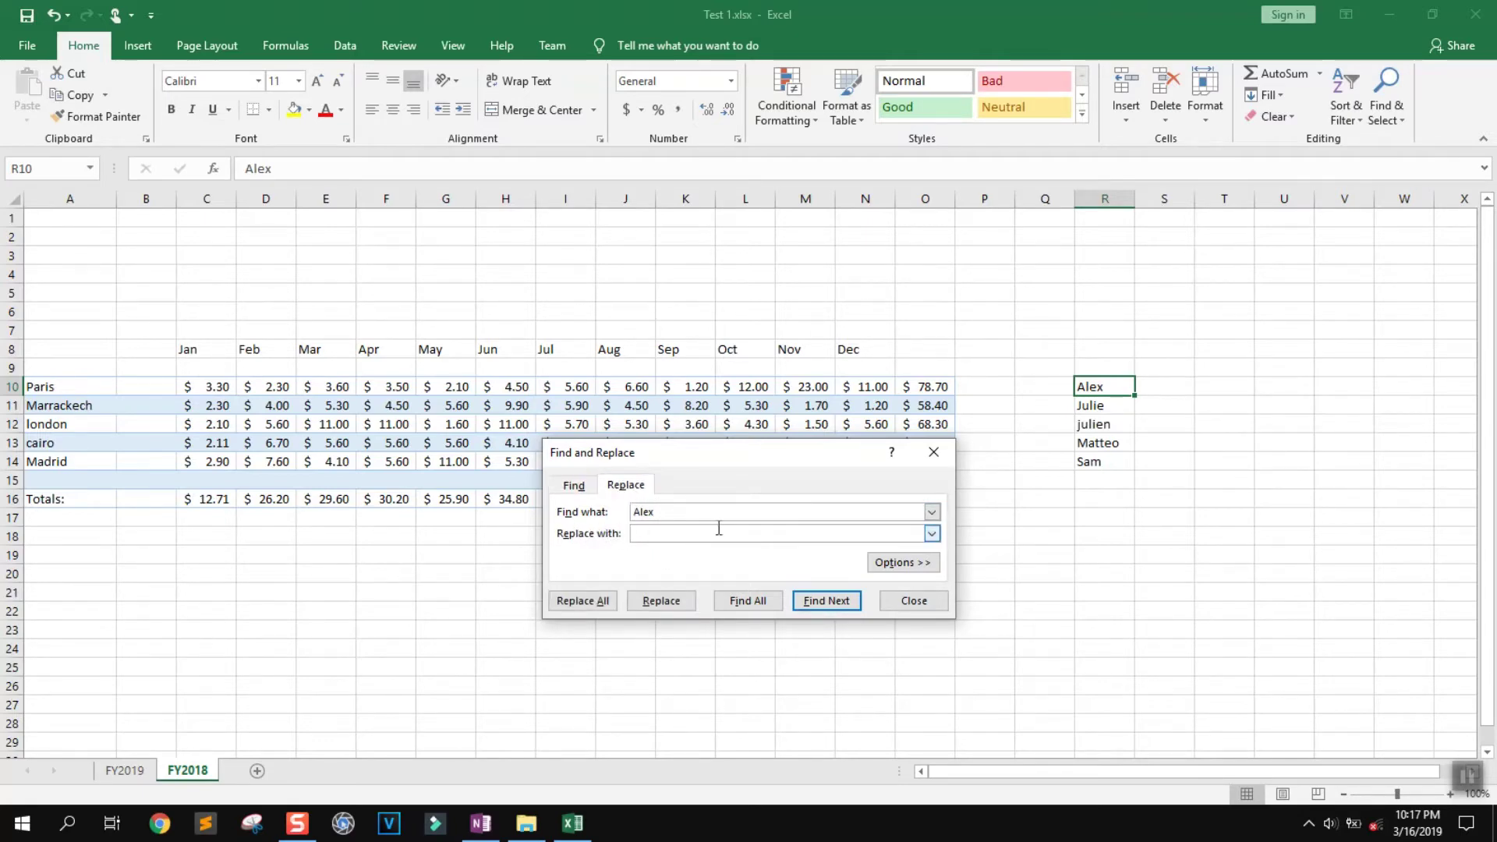
click(650, 533)
text(Alexander)
drag(664, 511, 637, 511)
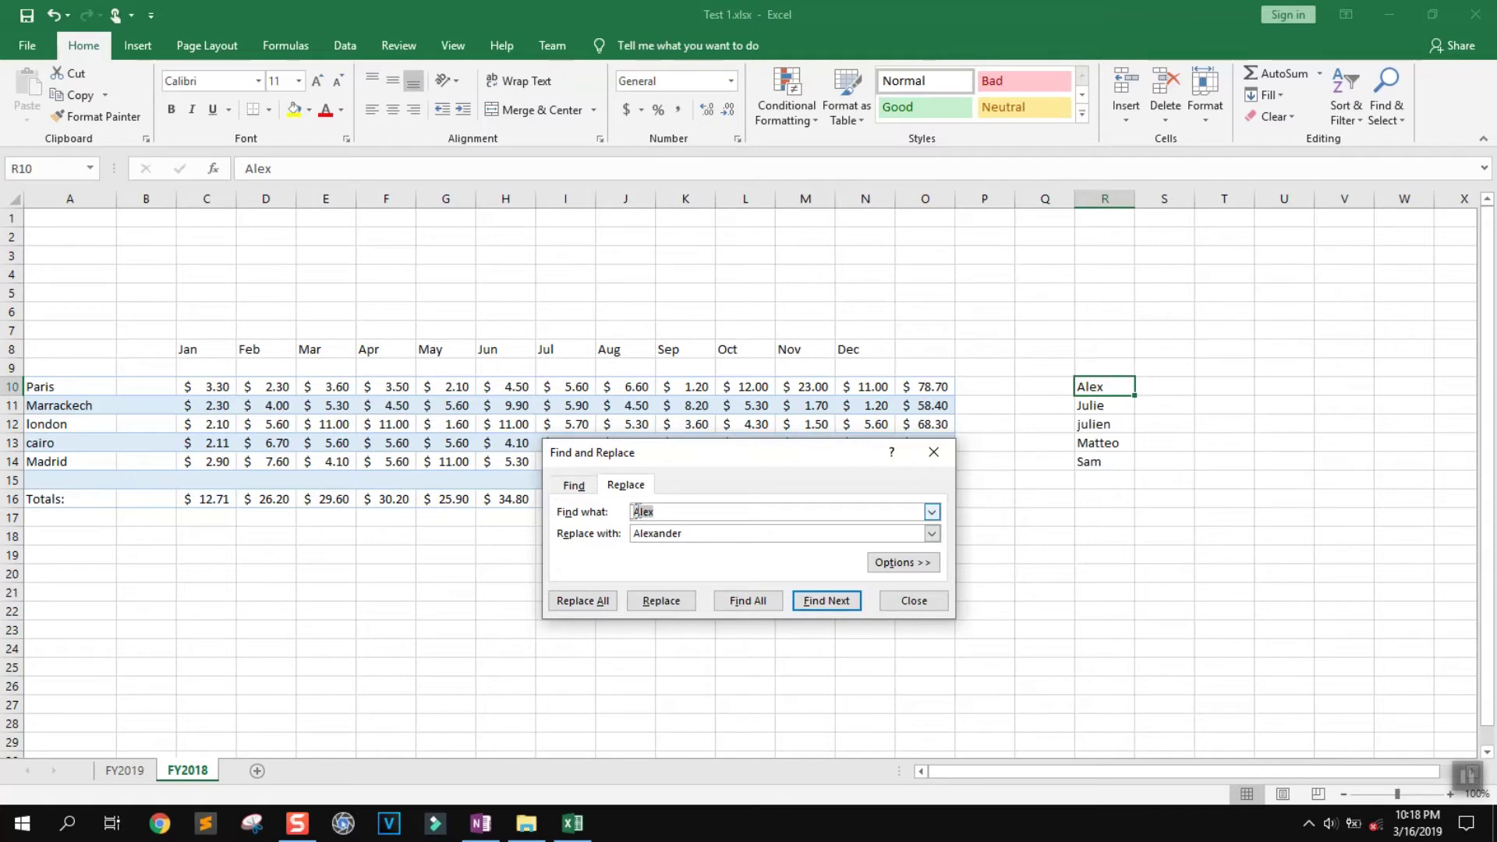
Type lowercase test entries of the name into S6, T8, T16, T19 and T13
click(1166, 315)
text(lex)
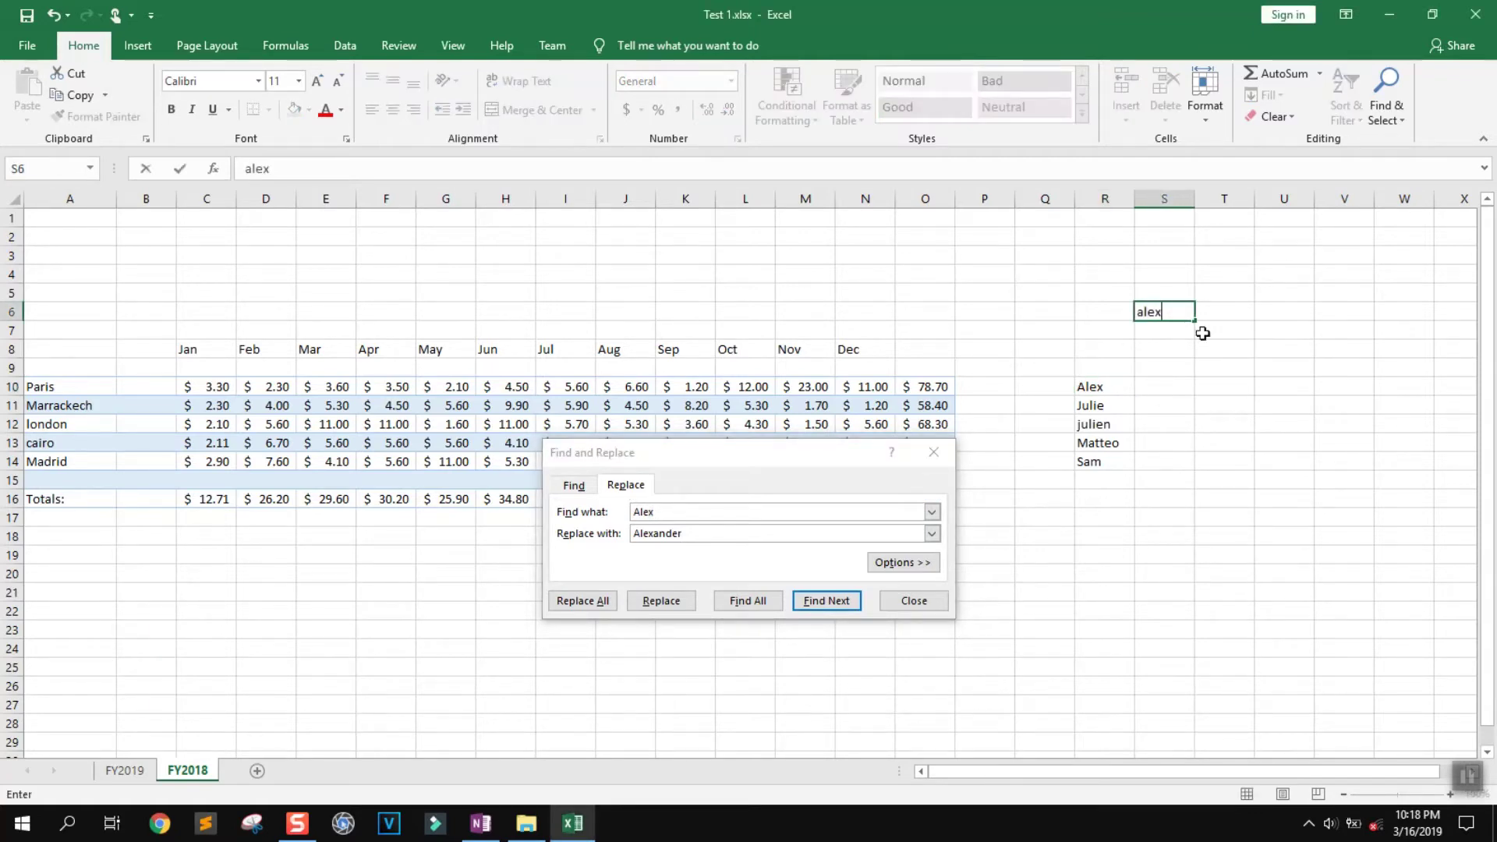
click(1235, 344)
text(alex)
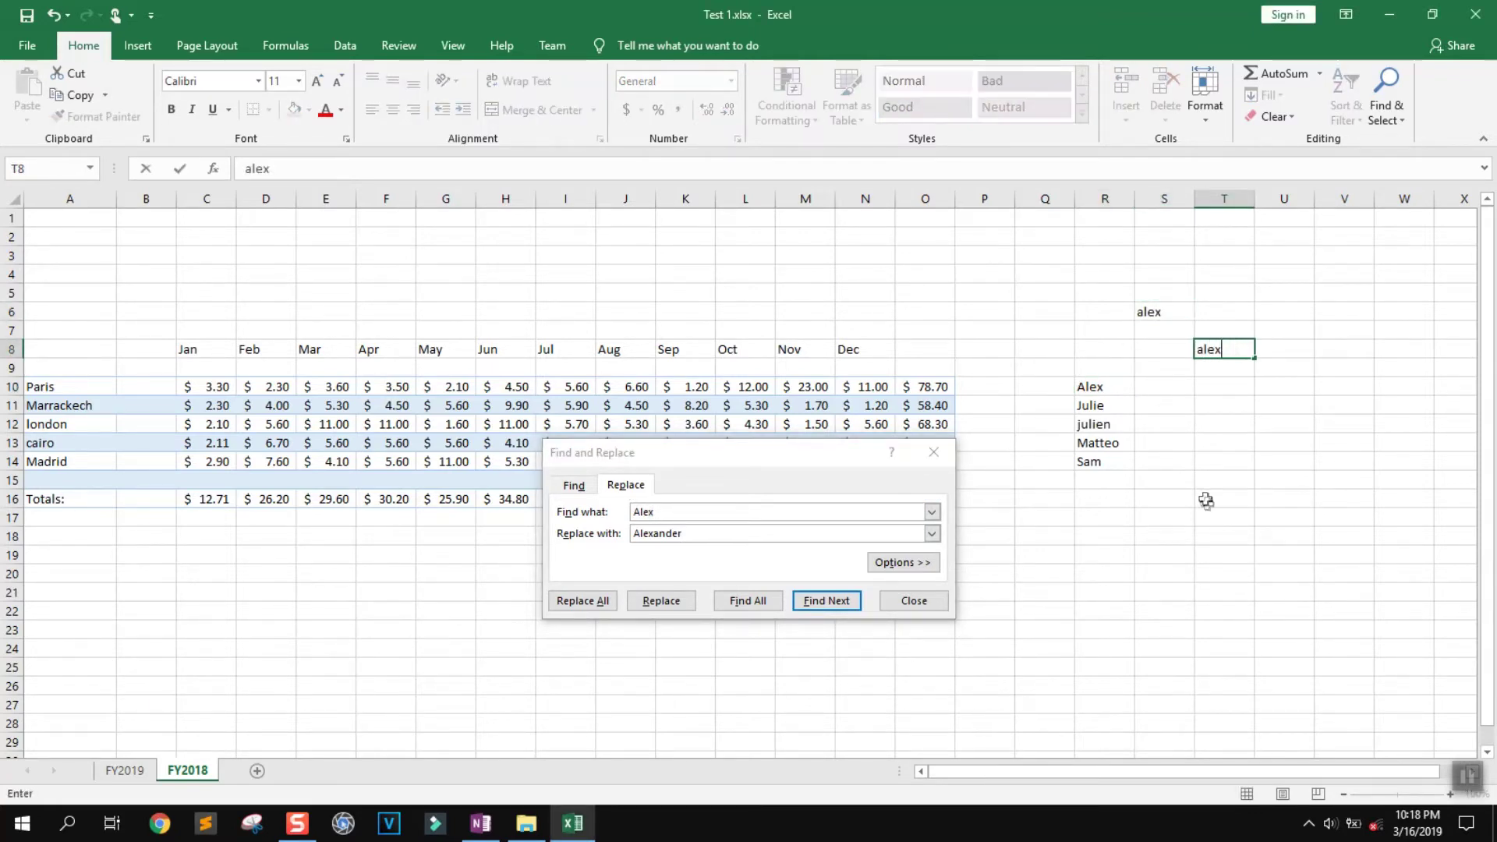
click(1207, 501)
text(ale)
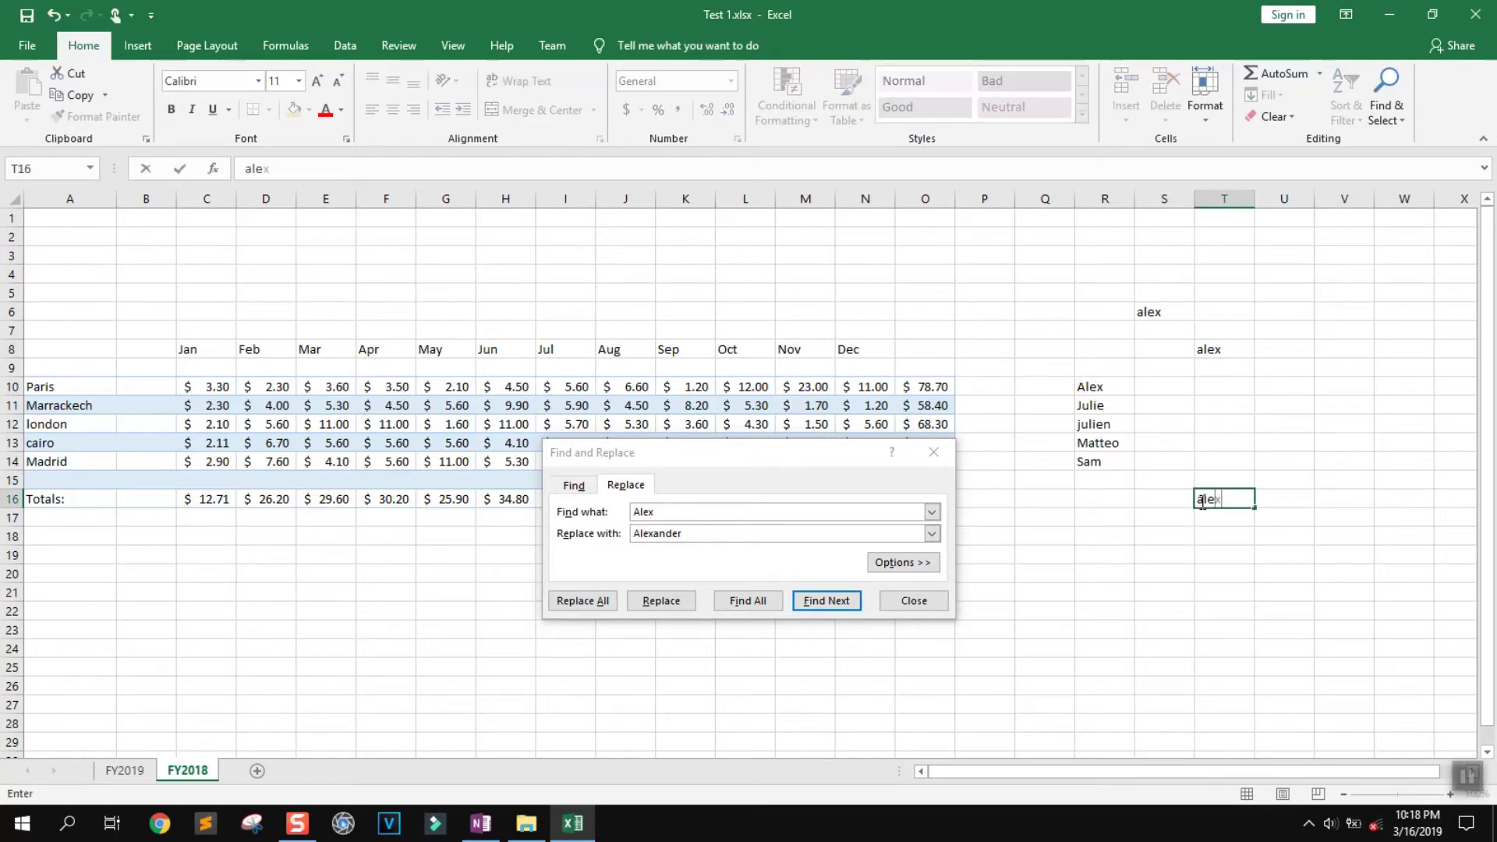
key(Return)
key(Return)
key(Return)
text(ale)
click(1221, 441)
text(aa)
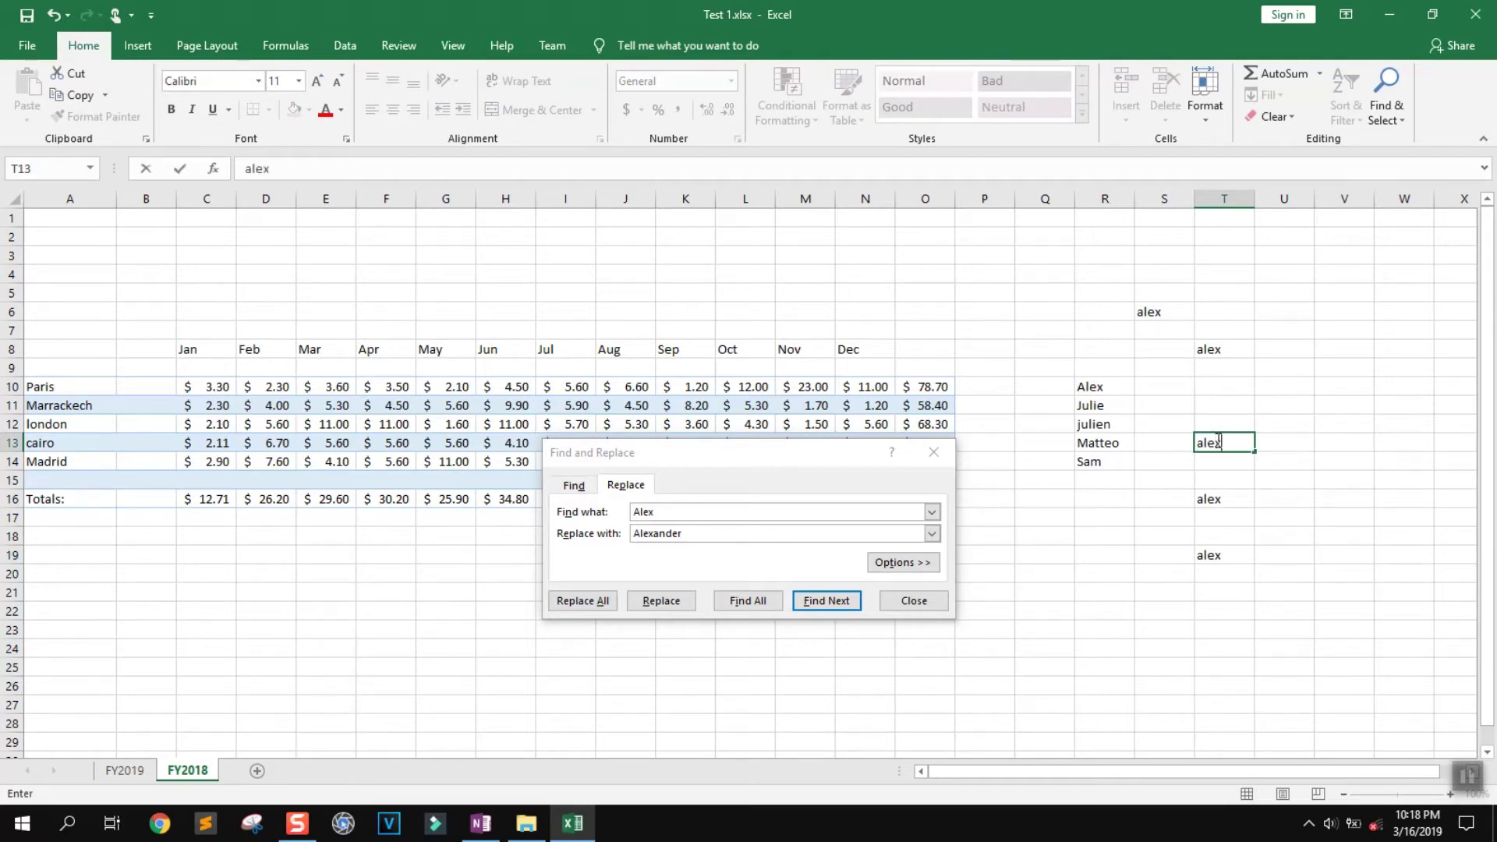
Reopen Find from M22, run Find Next and Find All, then return to Replace
click(913, 601)
click(805, 612)
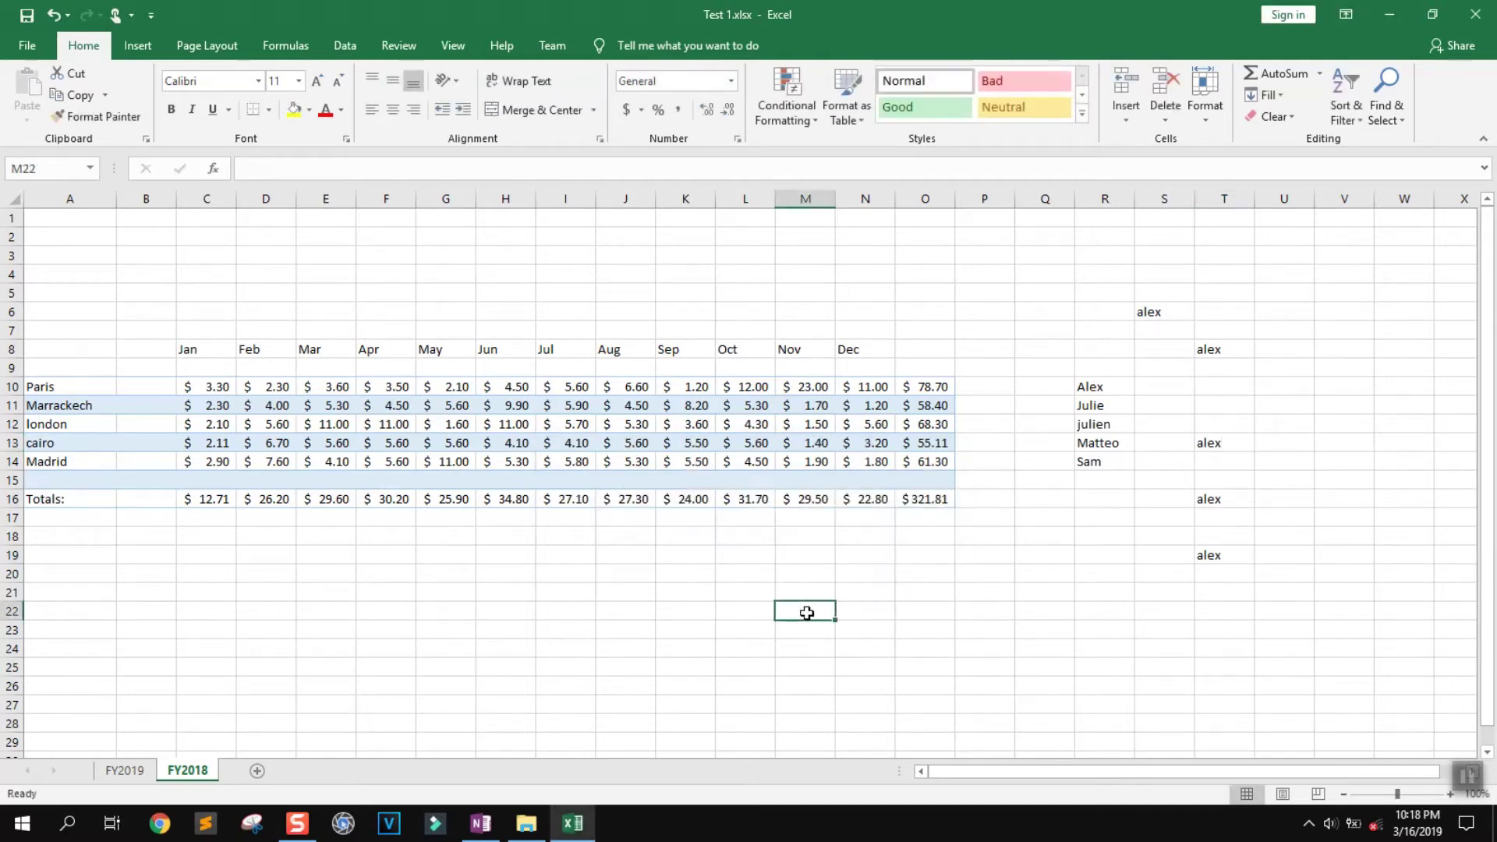
key(ctrl+f)
click(840, 622)
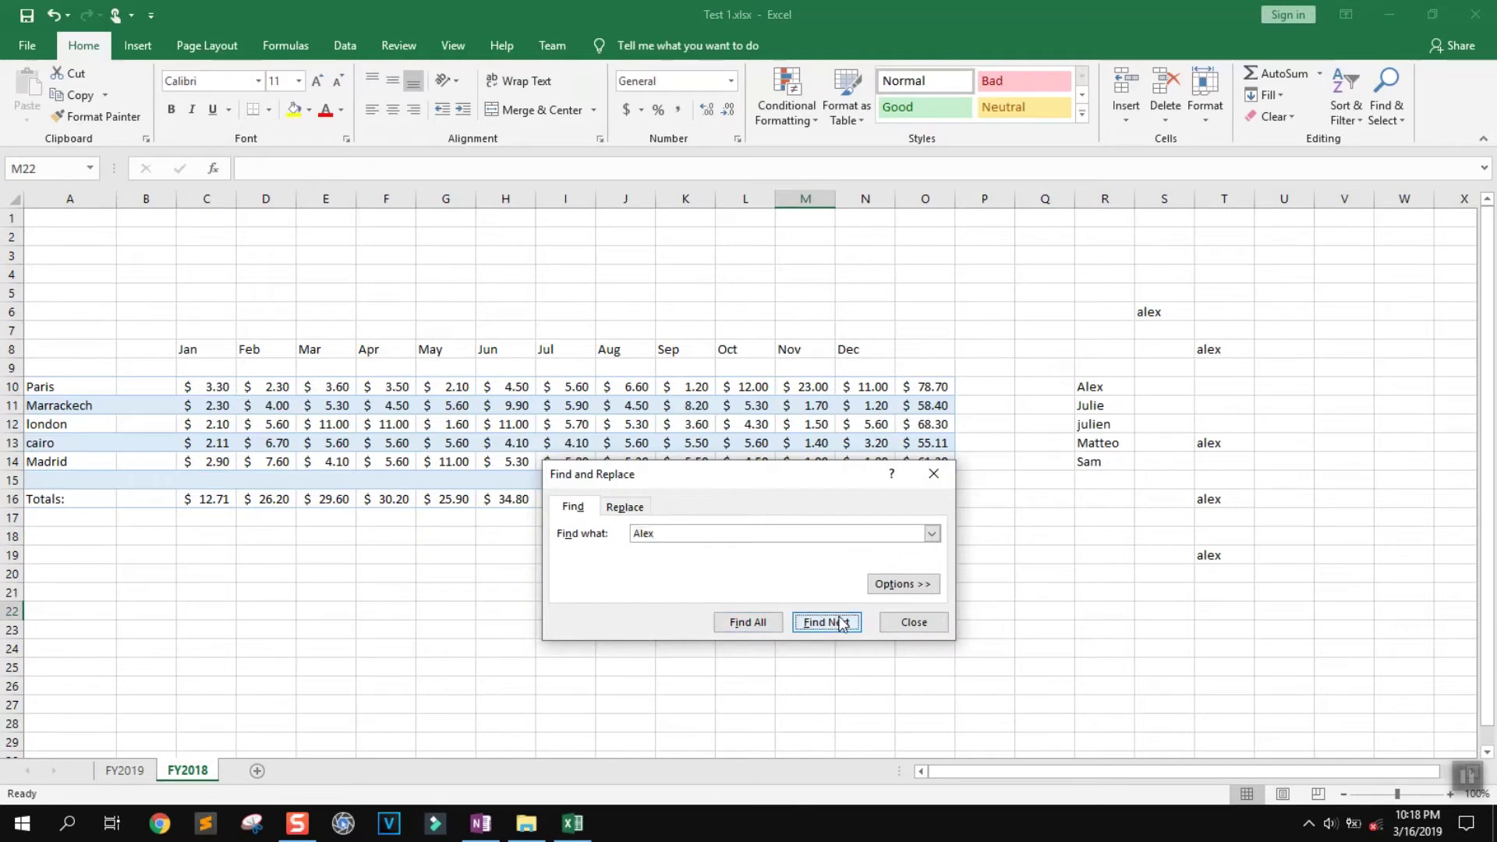
click(764, 624)
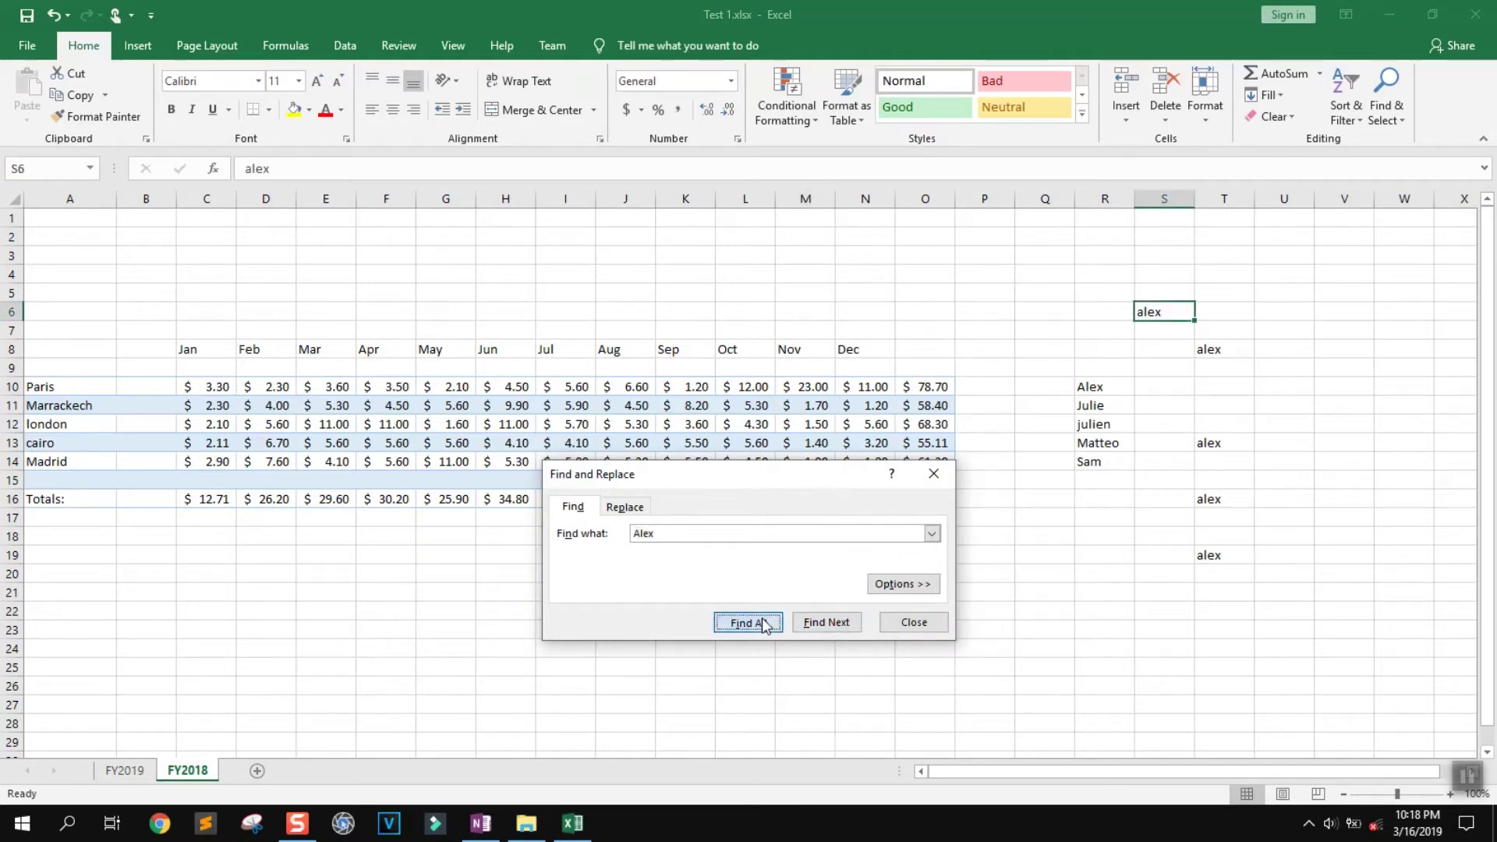
click(629, 509)
drag(768, 475, 677, 258)
Expand Options, keep Within Sheet, By Rows, Look in Formulas, and replace the current match
click(822, 373)
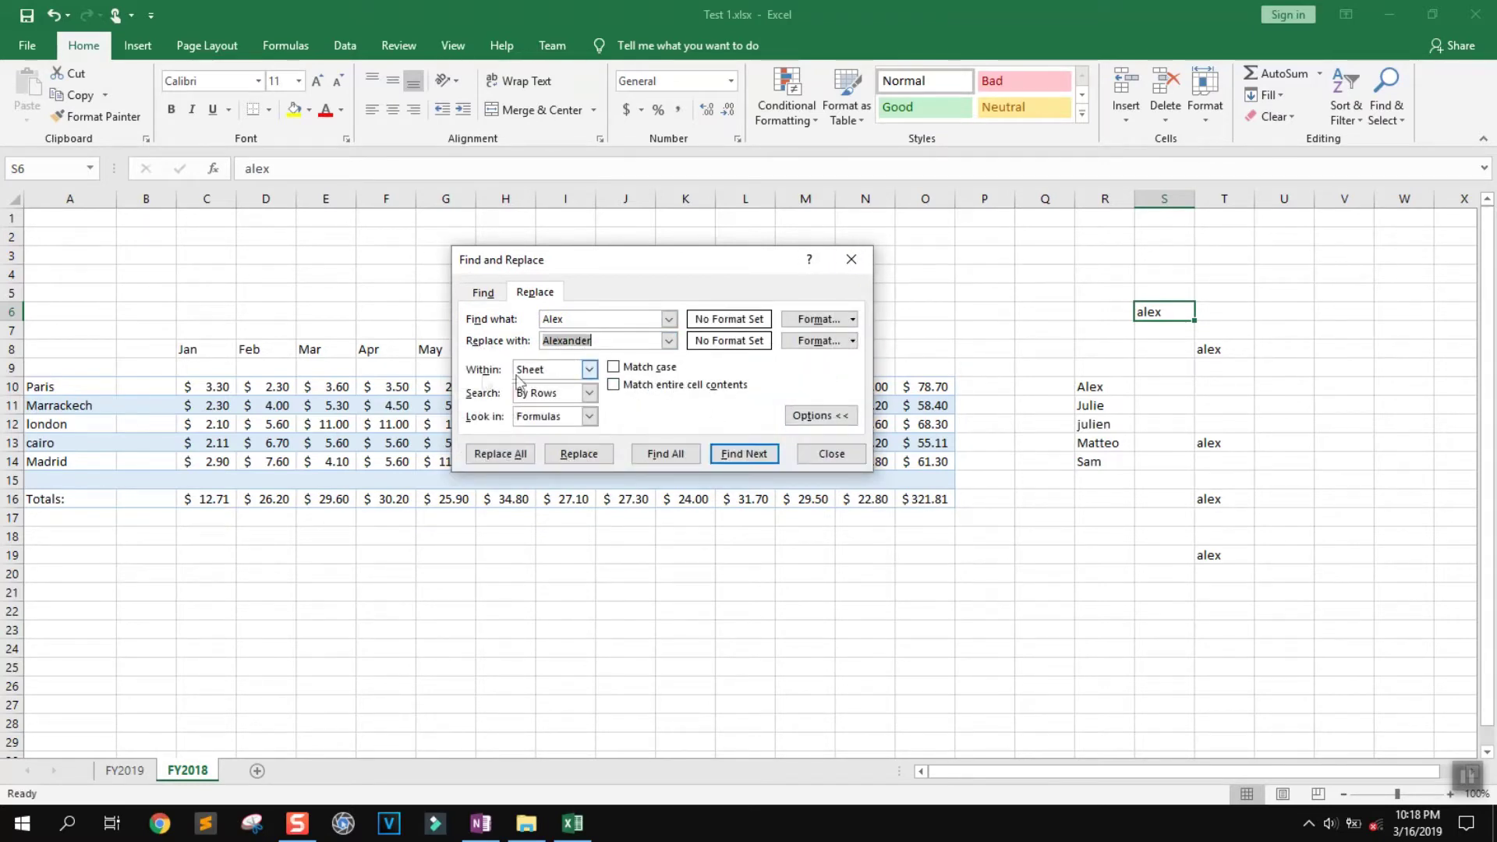
click(585, 372)
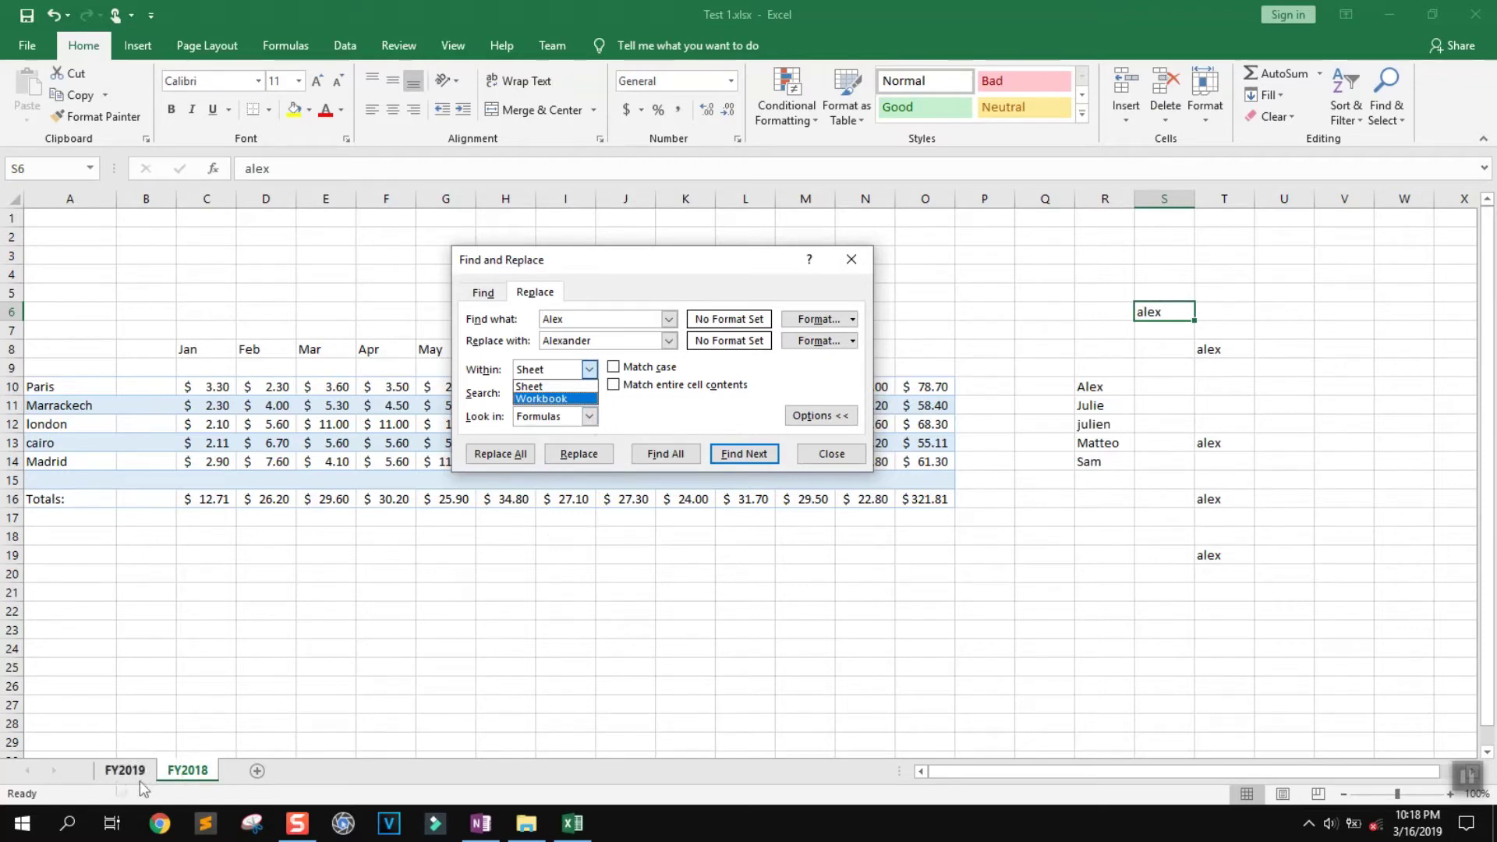
click(659, 417)
click(592, 394)
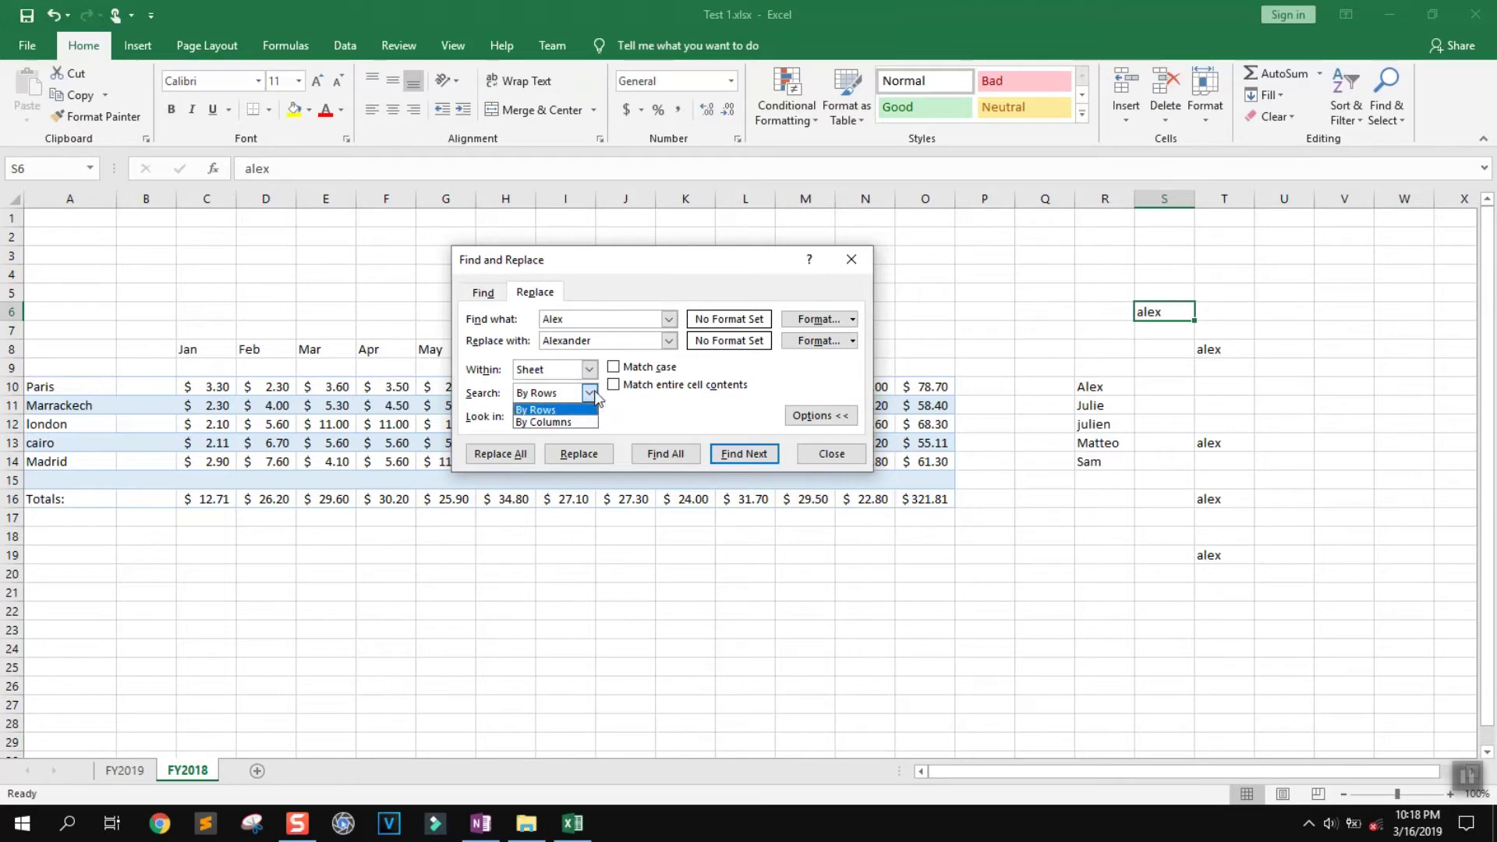
click(635, 421)
click(589, 418)
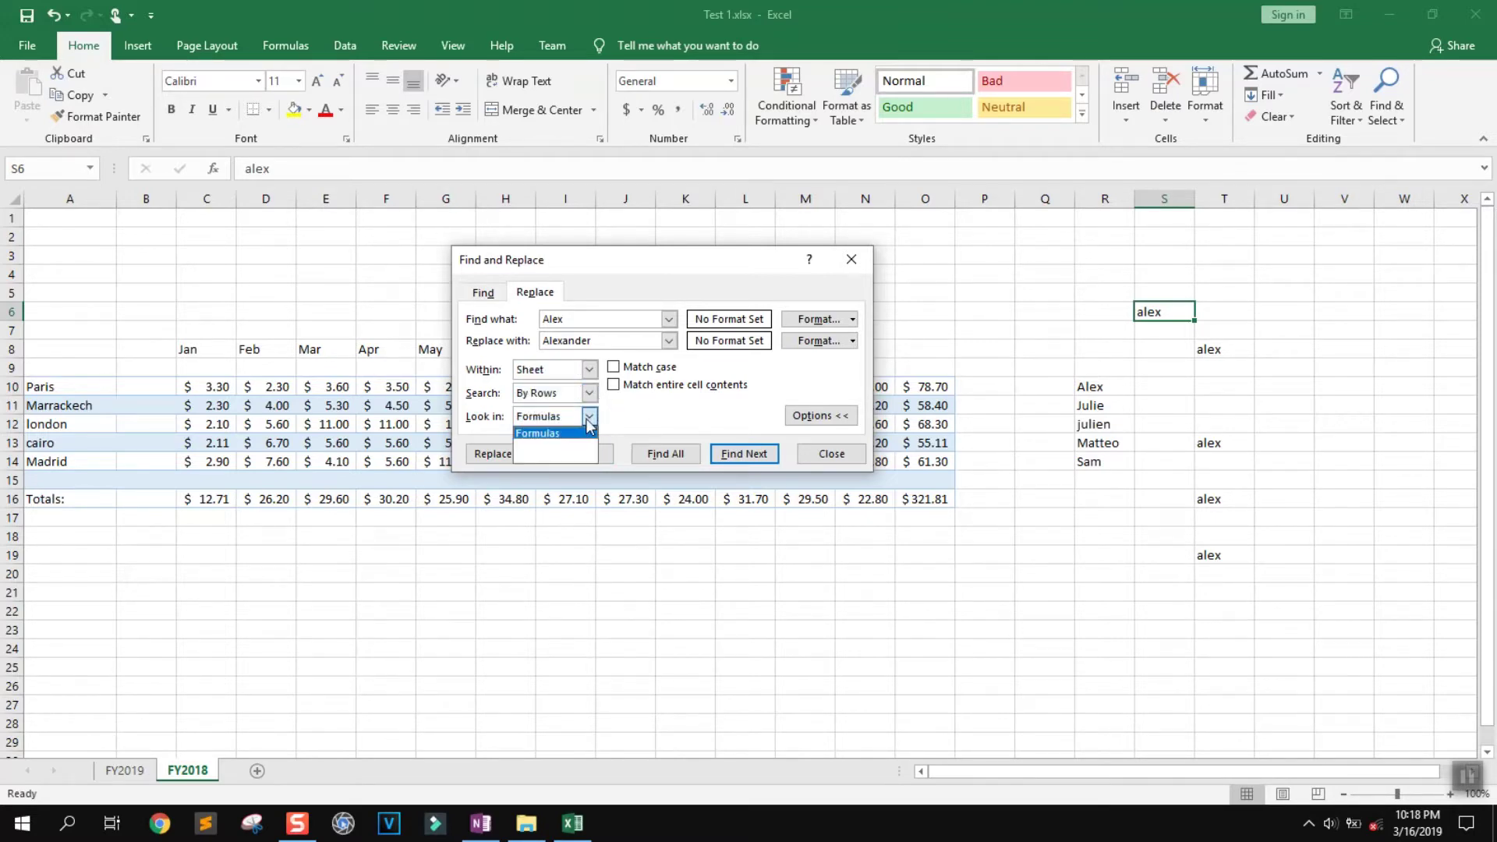
click(630, 416)
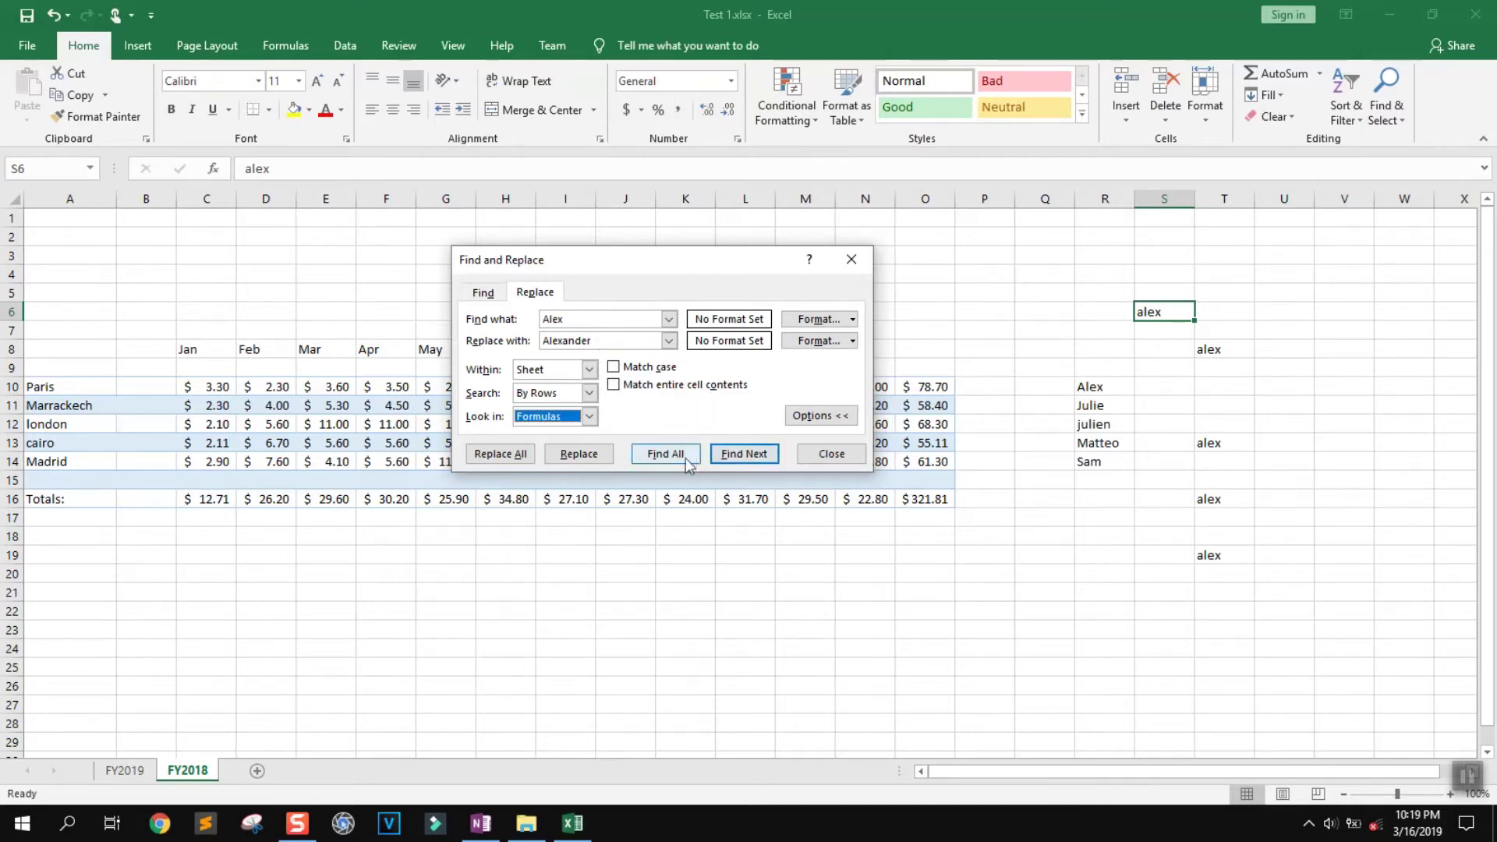
click(587, 455)
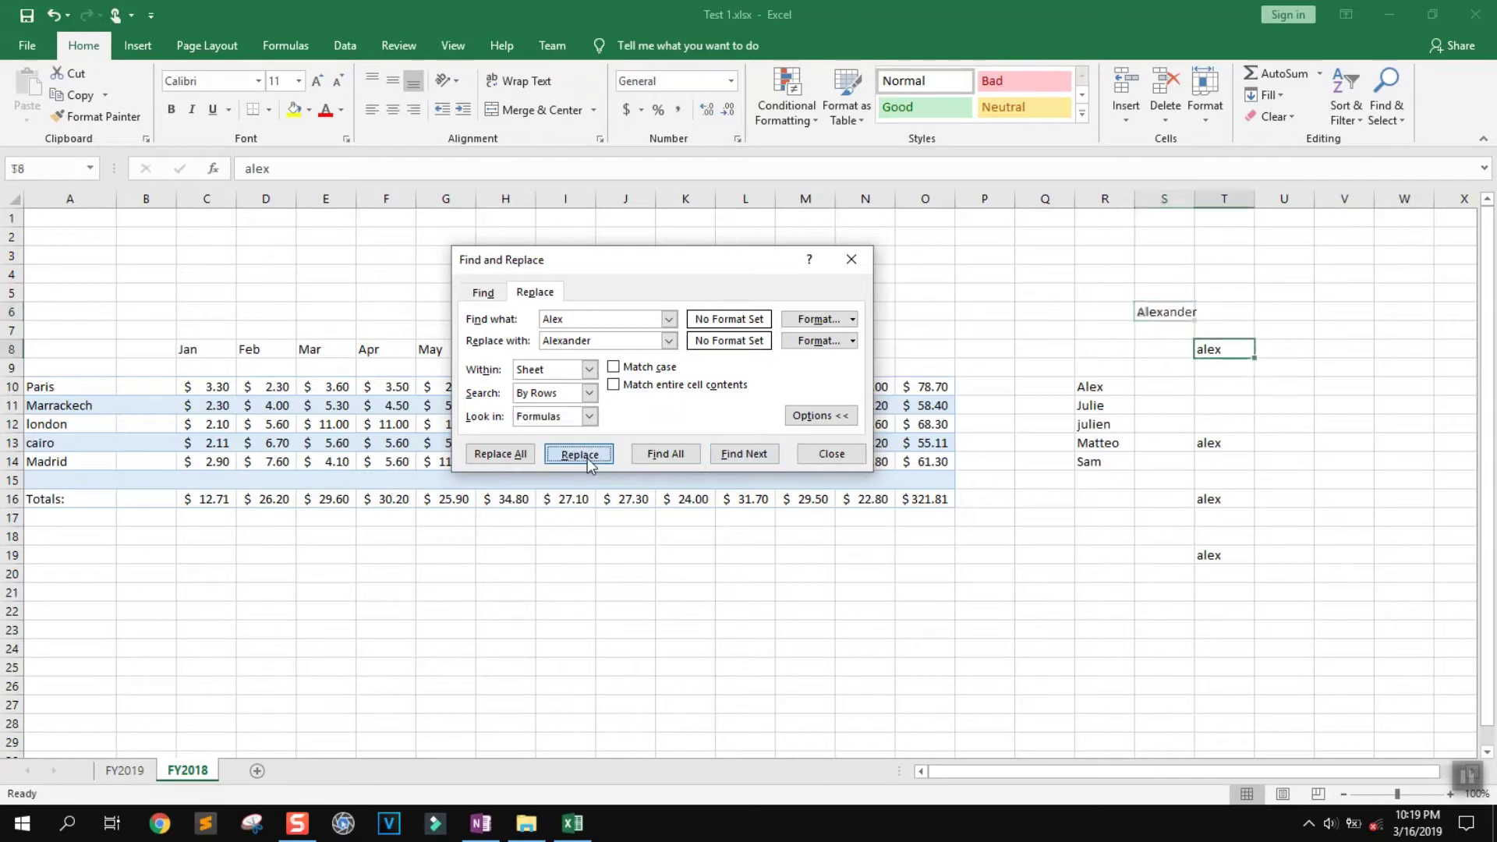
Replace all remaining matches with the full name and check the entries in T19 through R10
click(514, 456)
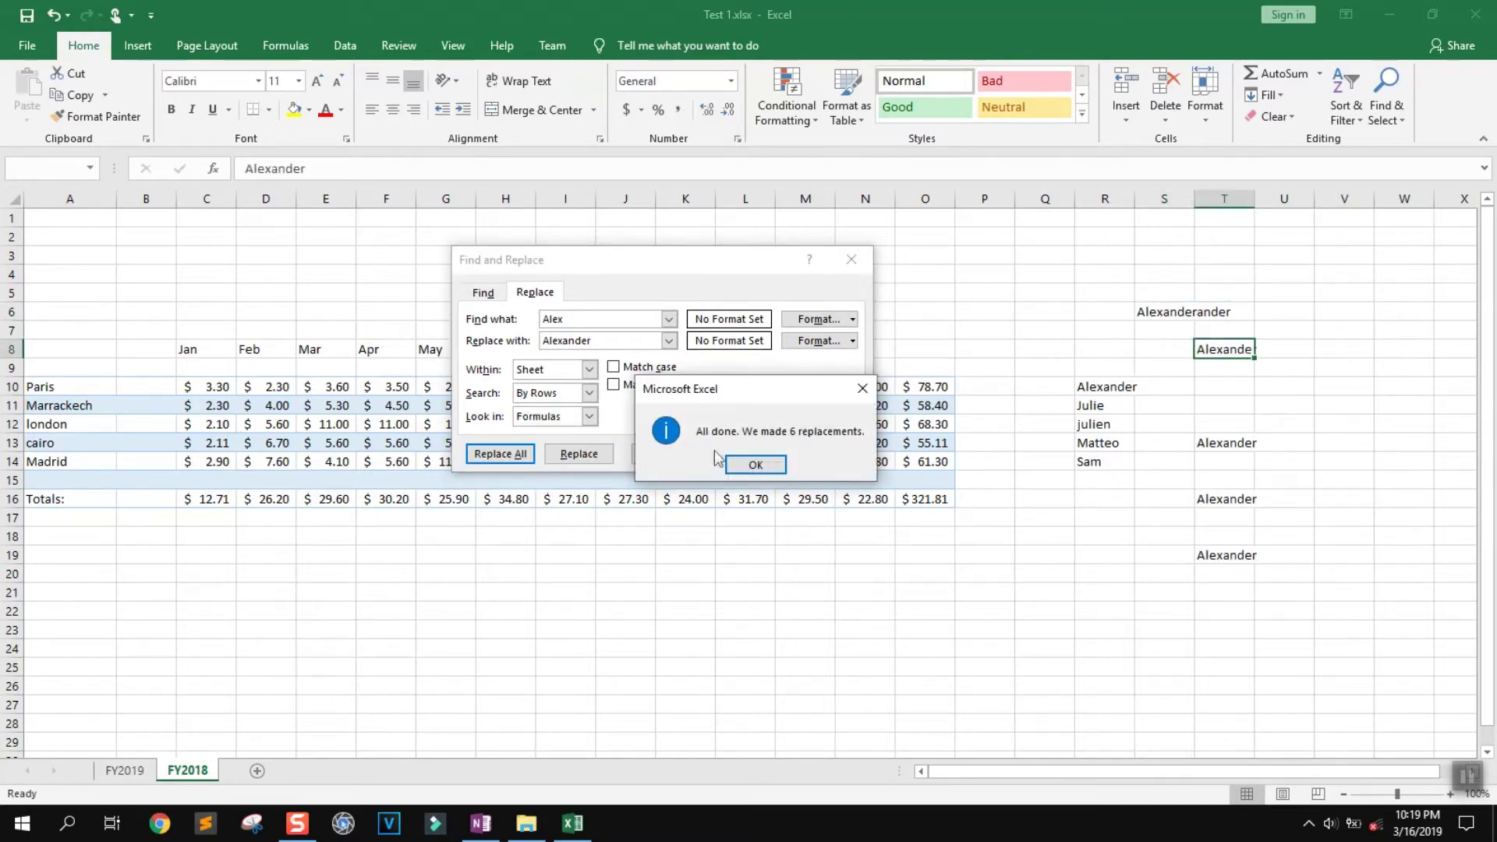
click(758, 463)
click(852, 259)
click(1229, 557)
click(1229, 501)
click(1229, 442)
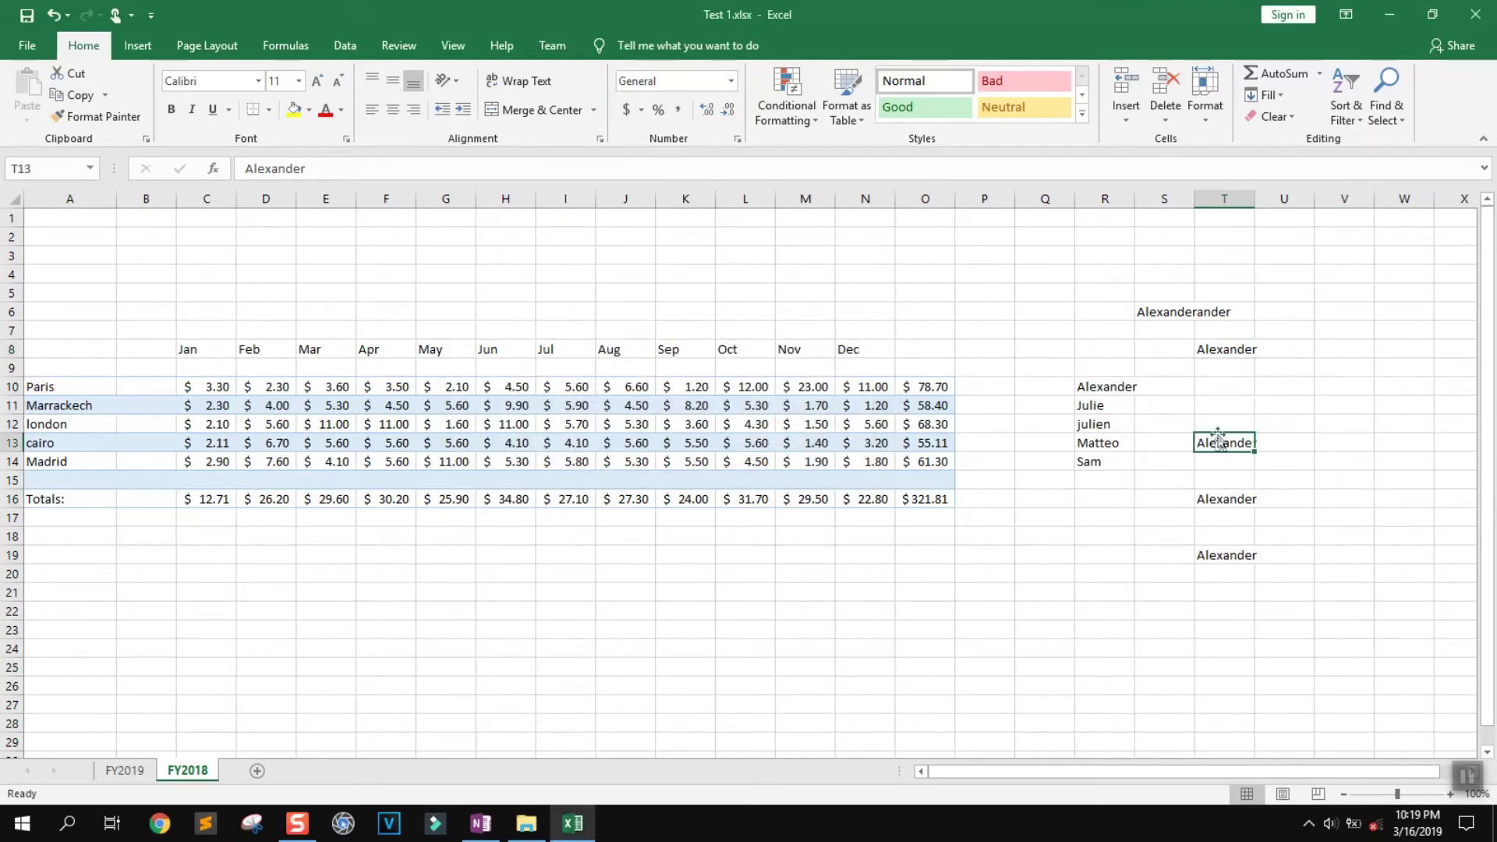
click(1226, 350)
click(1190, 314)
click(1101, 390)
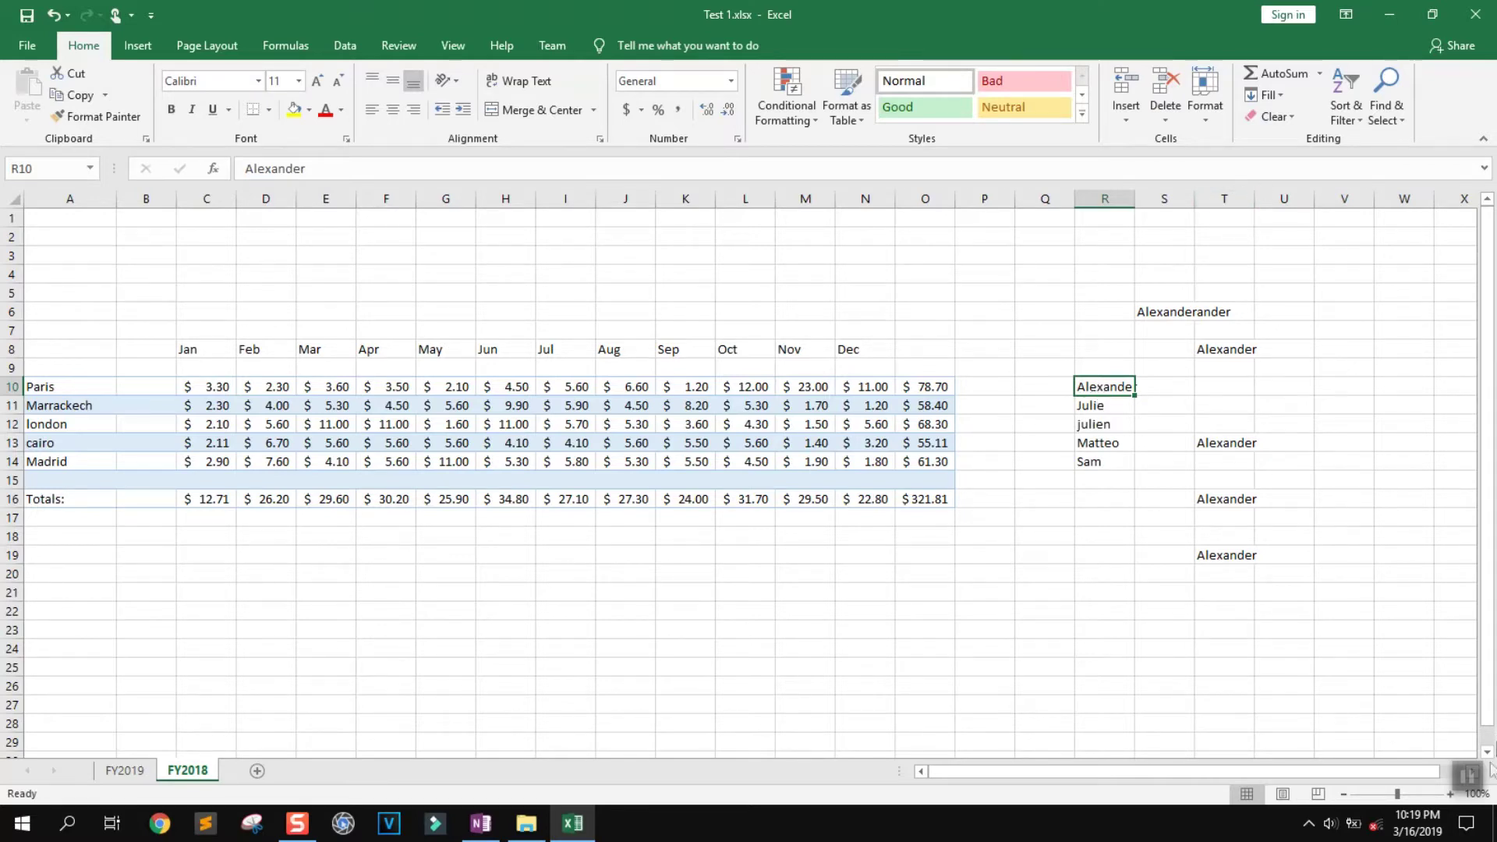
Delete the name block in Q6:U20 and switch to the FY2019 sheet
click(1468, 776)
drag(1287, 575, 1077, 313)
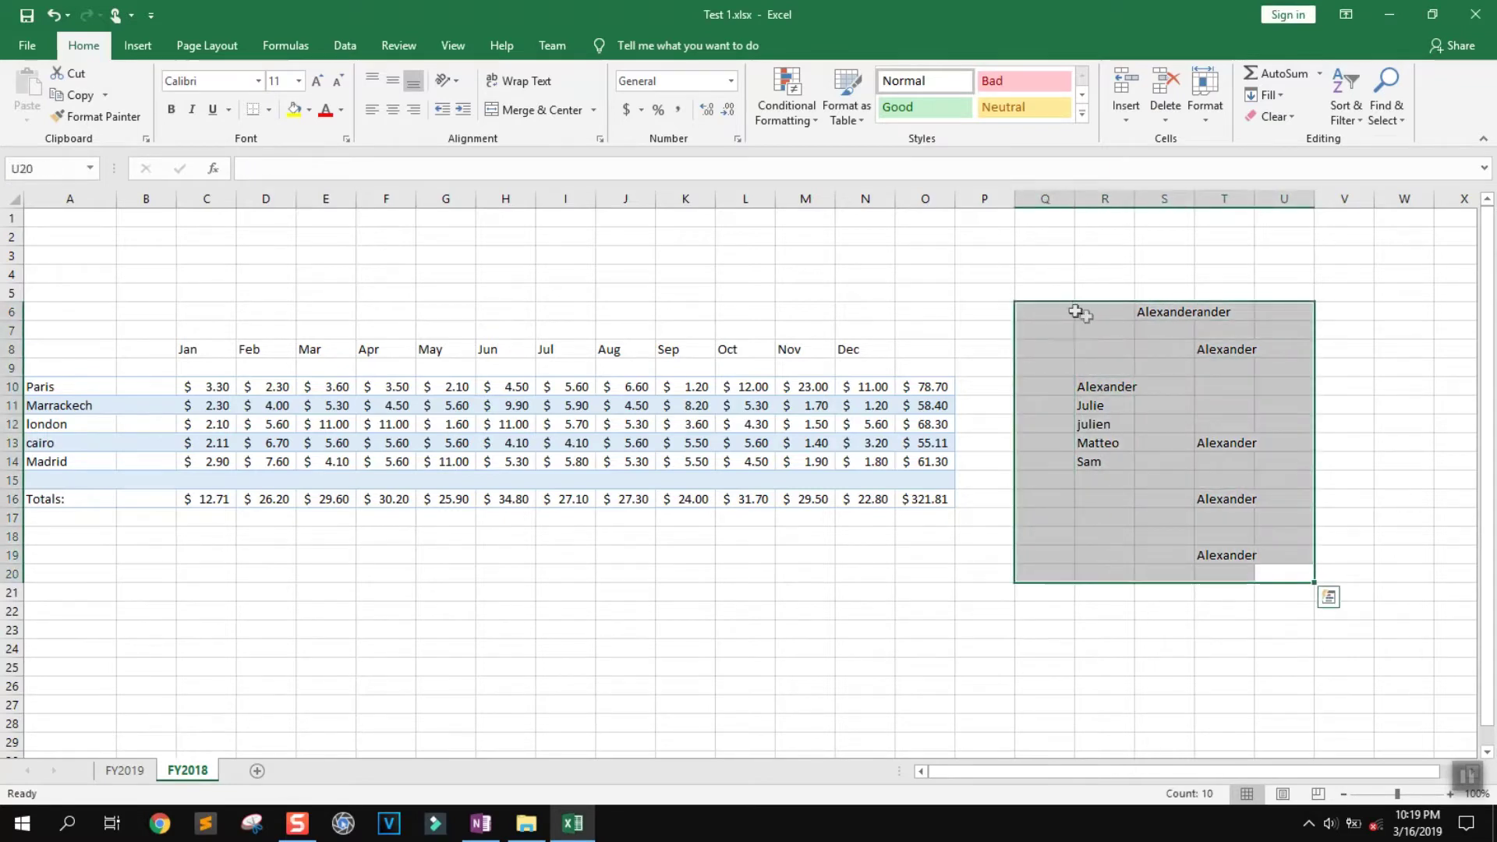
click(1168, 108)
click(1063, 534)
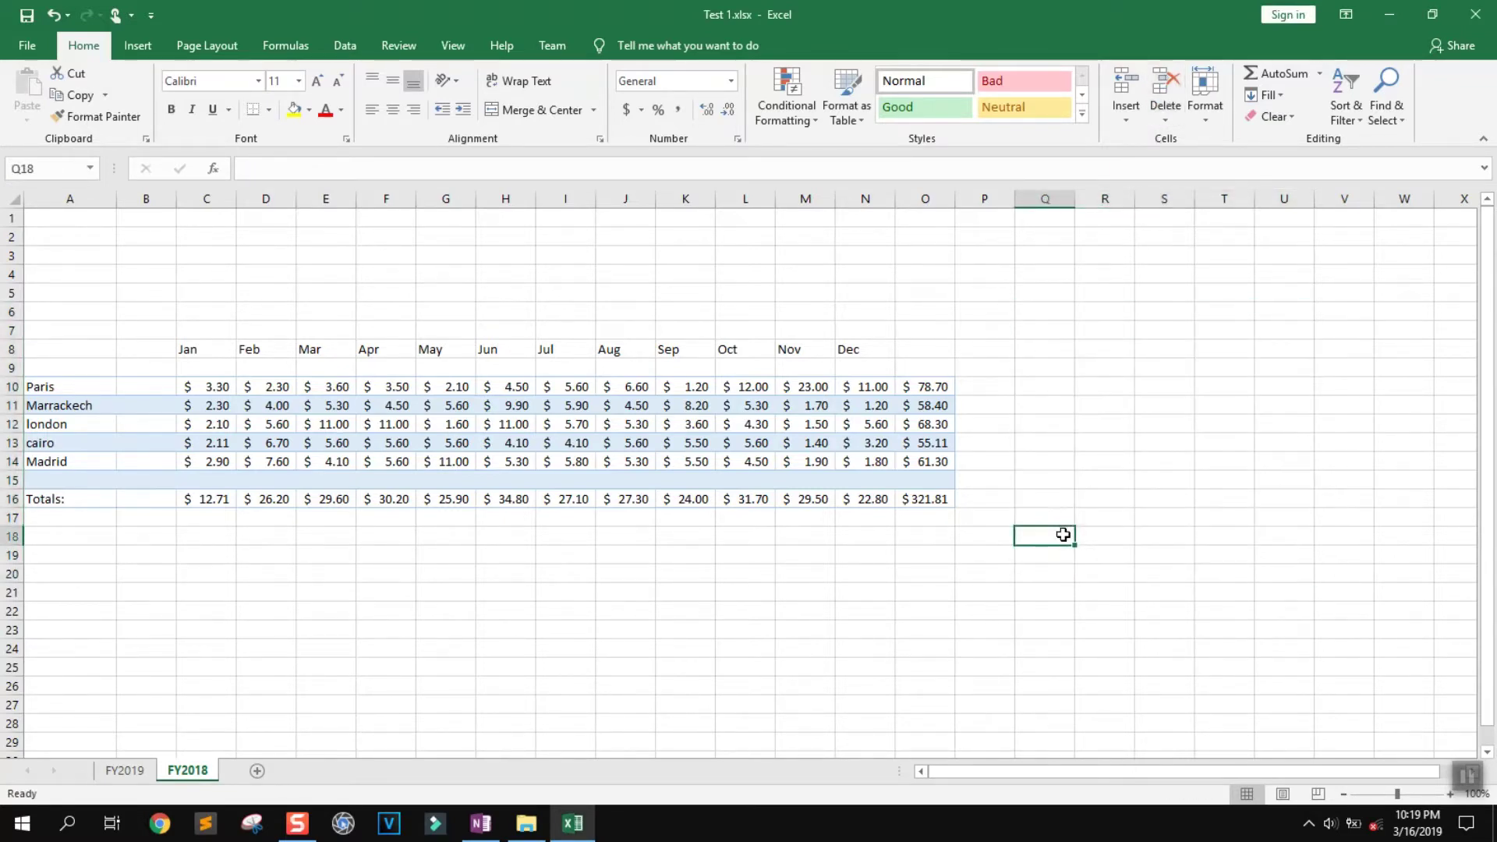
click(126, 772)
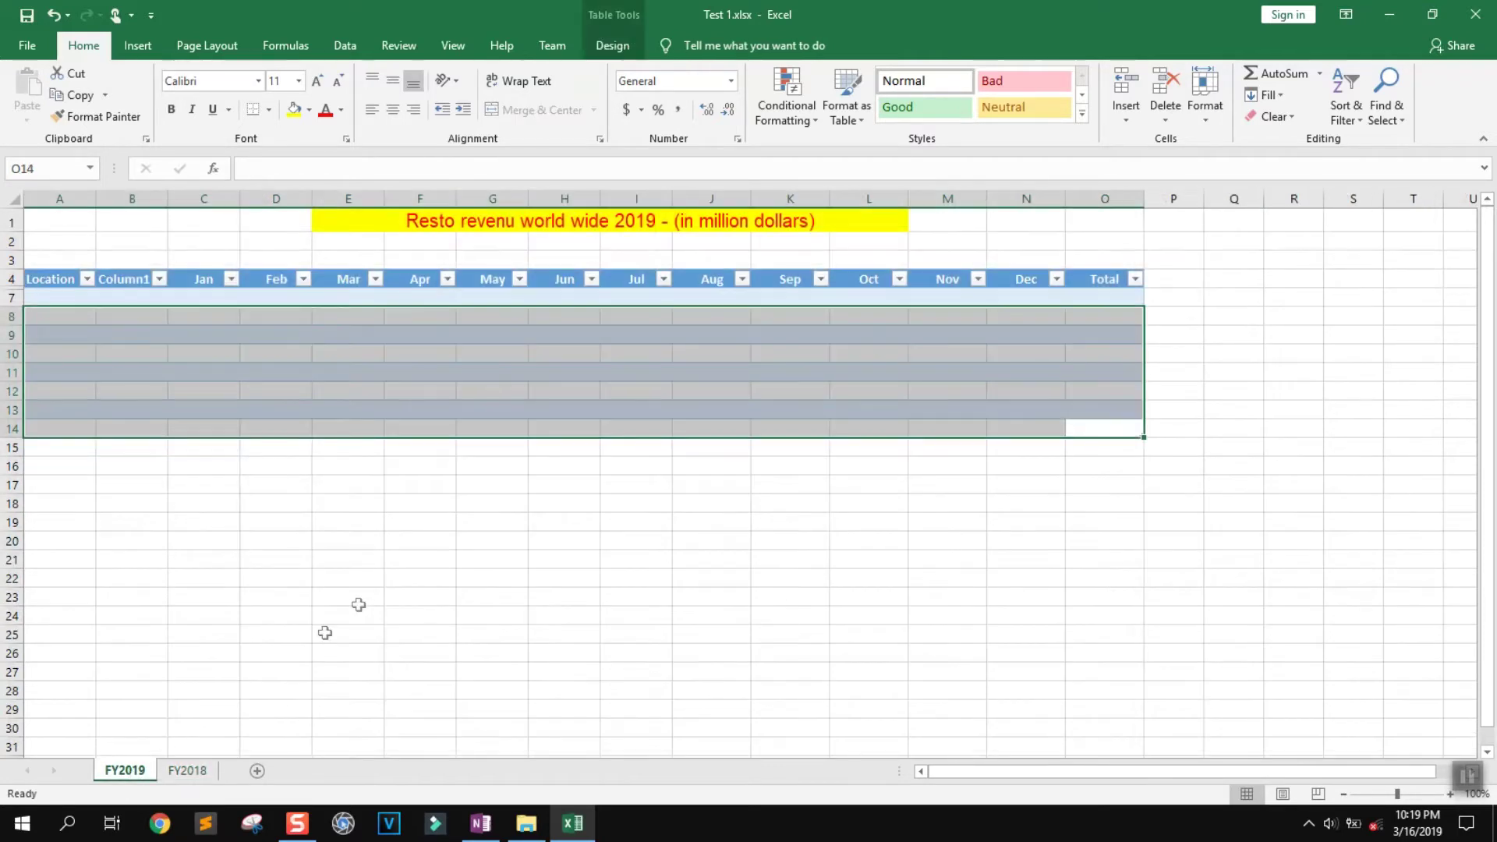
Copy the FY2018 city revenue rows and Totals (A10:O16) into the FY2019 table at A7
click(374, 584)
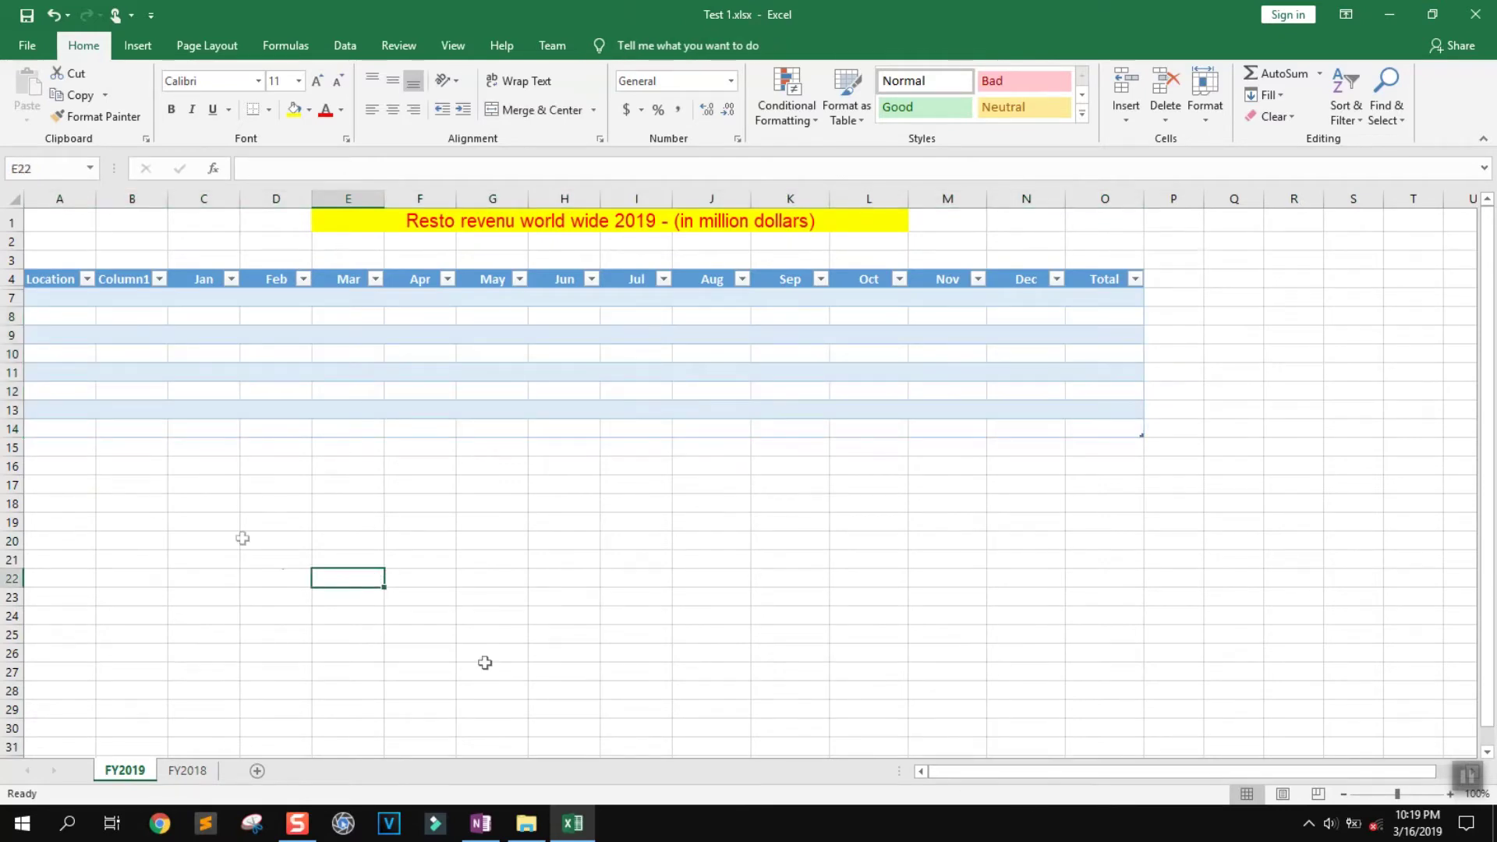
click(187, 772)
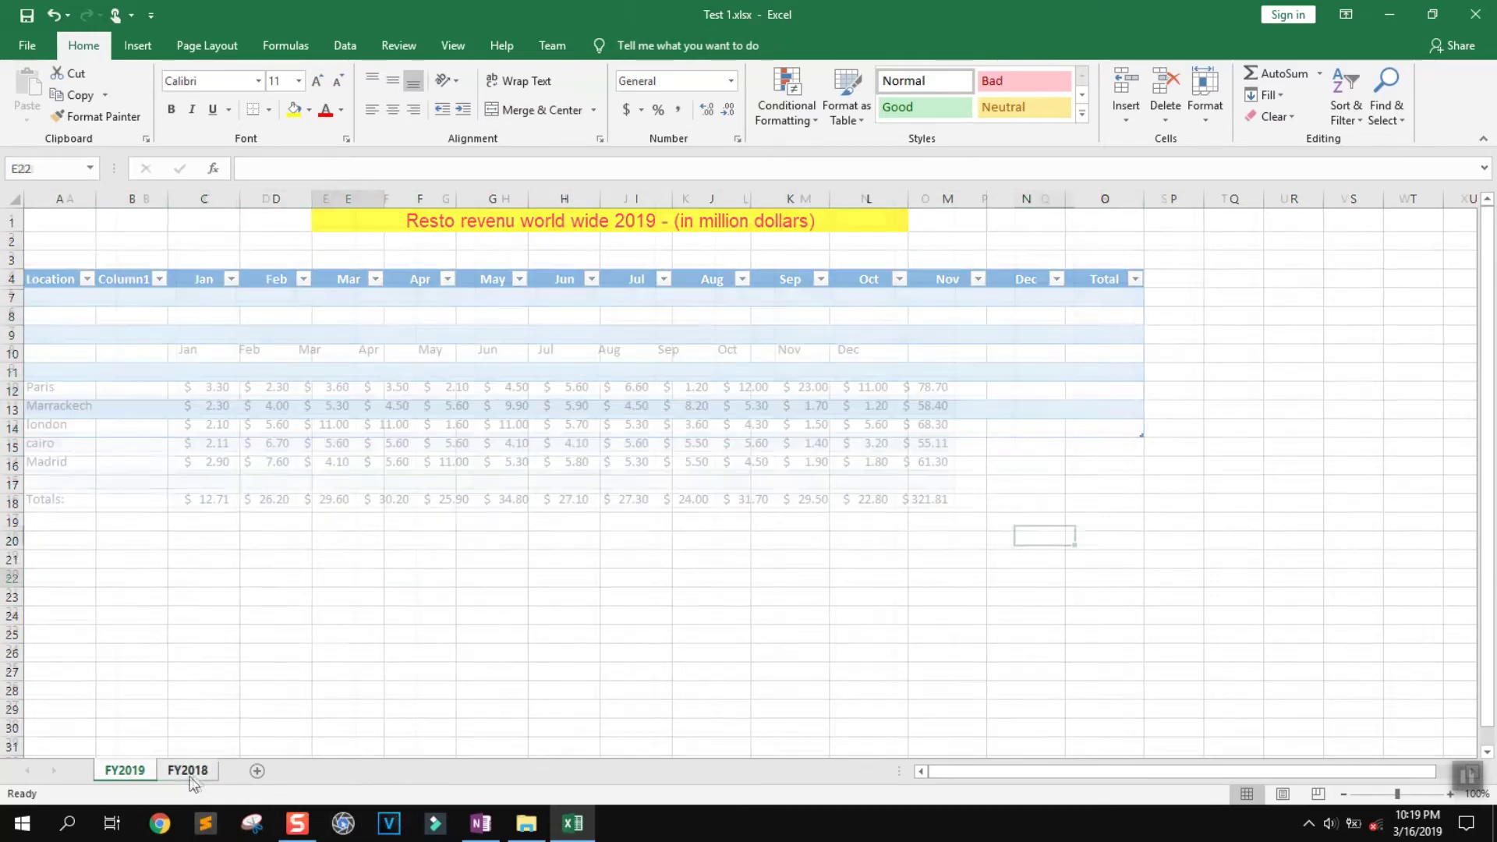
drag(925, 500, 46, 390)
key(ctrl+c)
click(142, 775)
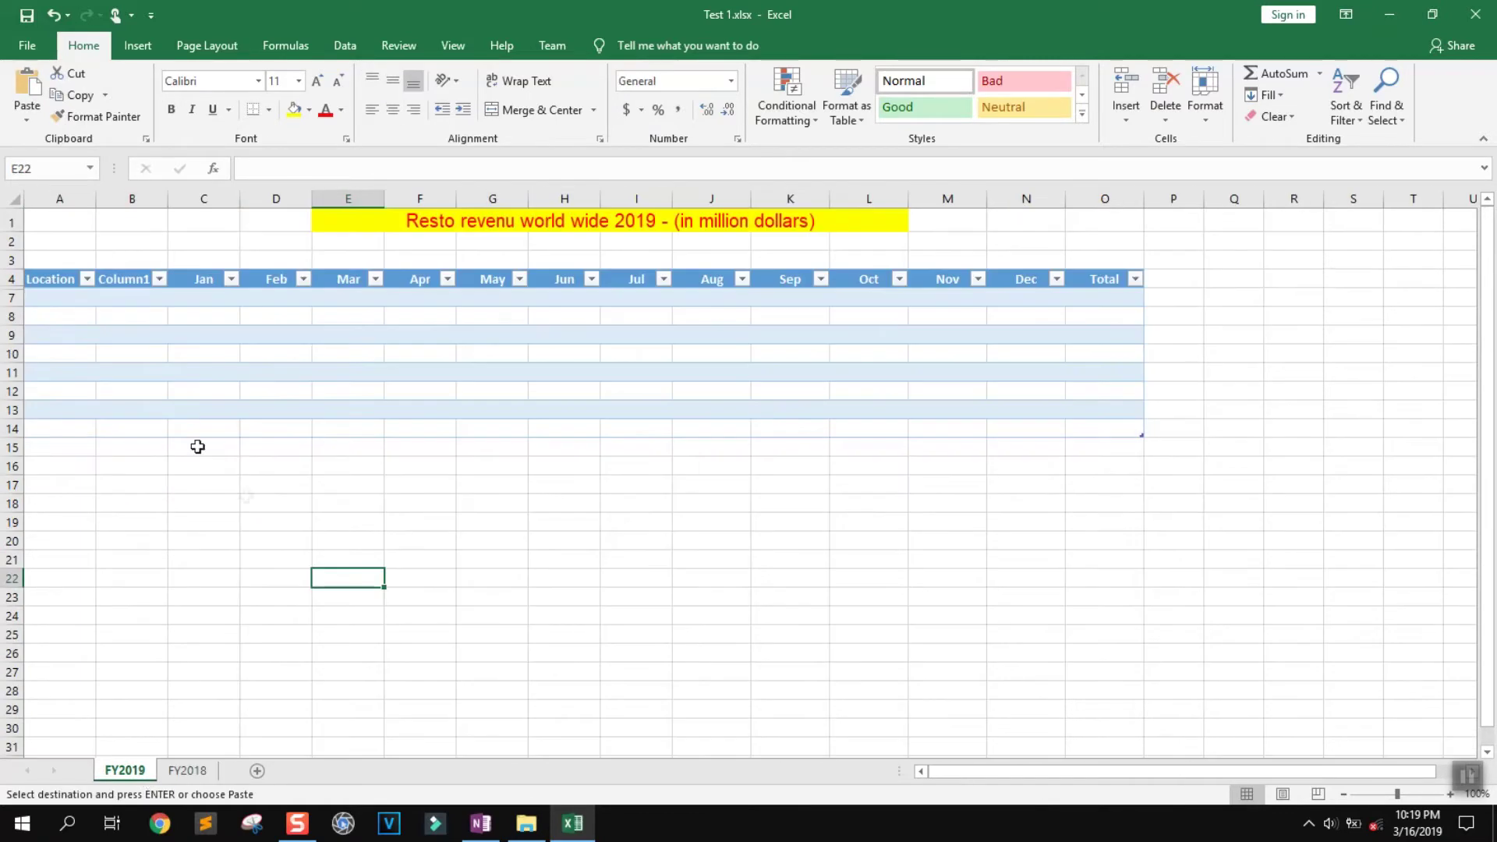
click(57, 299)
key(ctrl+v)
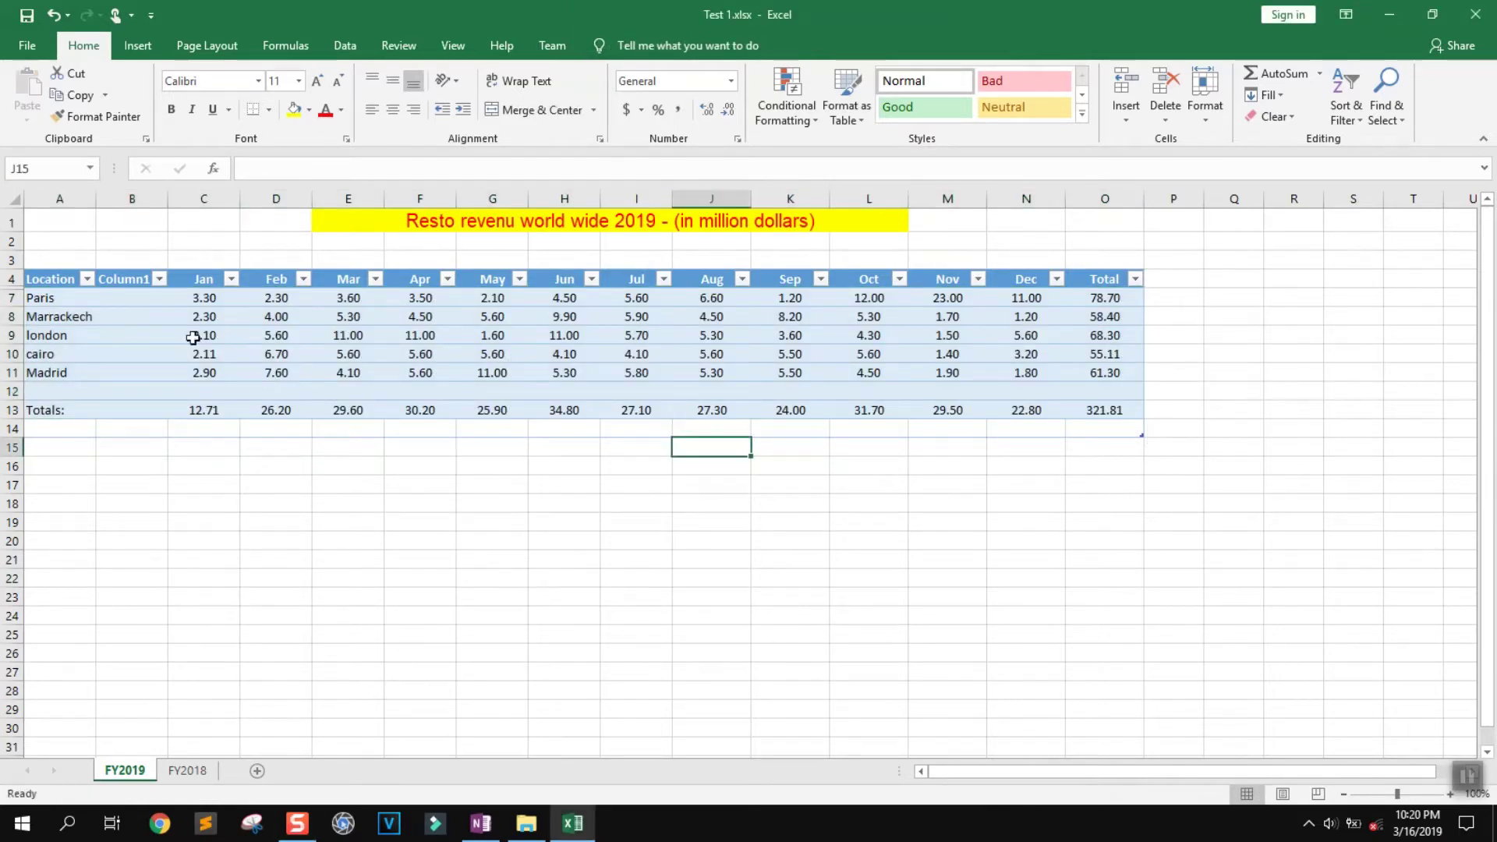
drag(202, 297, 1073, 415)
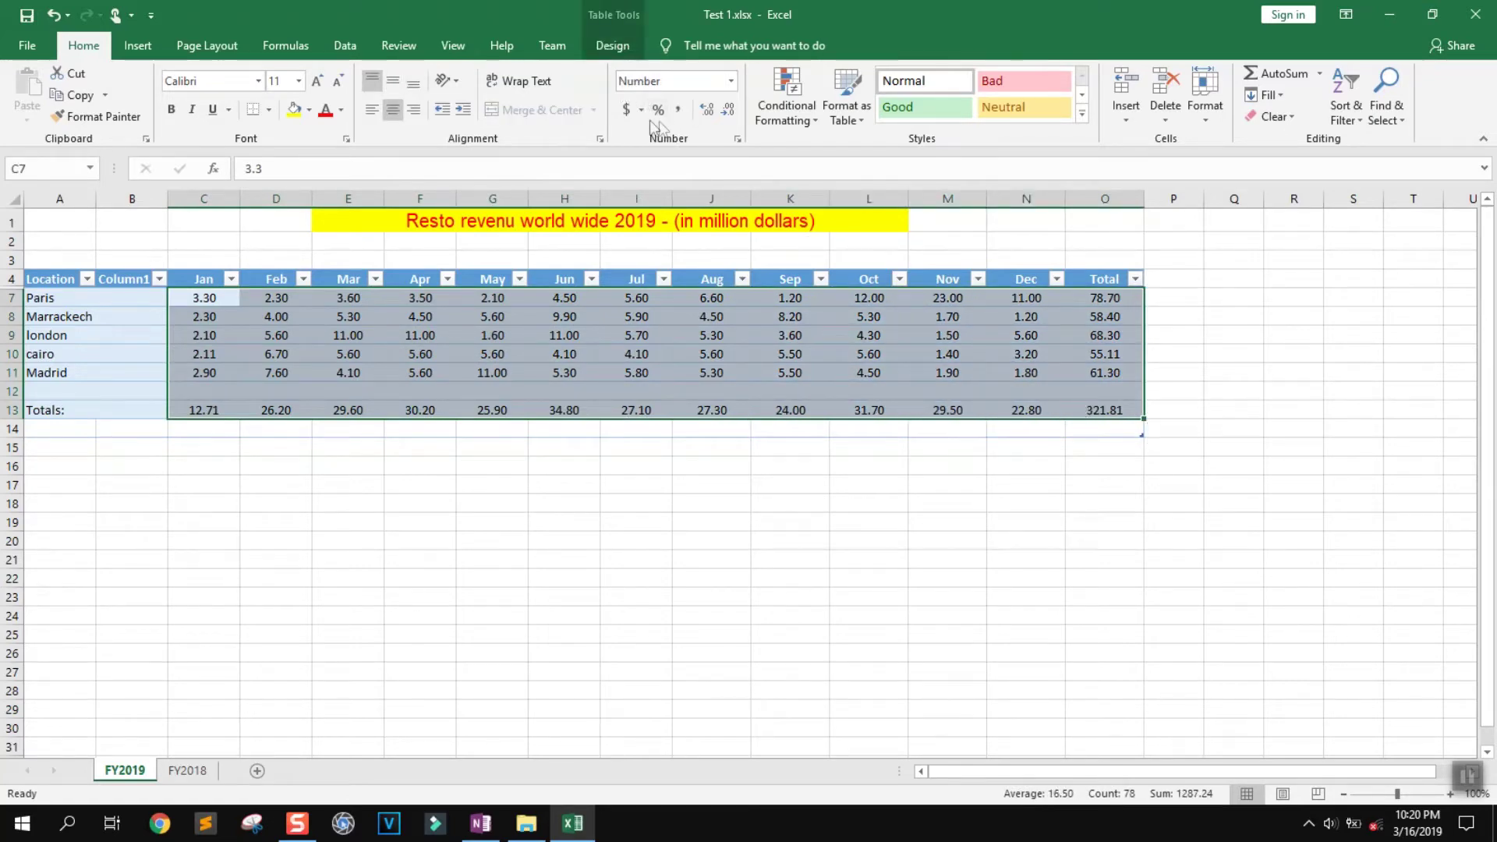
Apply Currency number format to the FY2019 revenue figures and totals
click(311, 367)
drag(201, 297, 1107, 413)
click(731, 81)
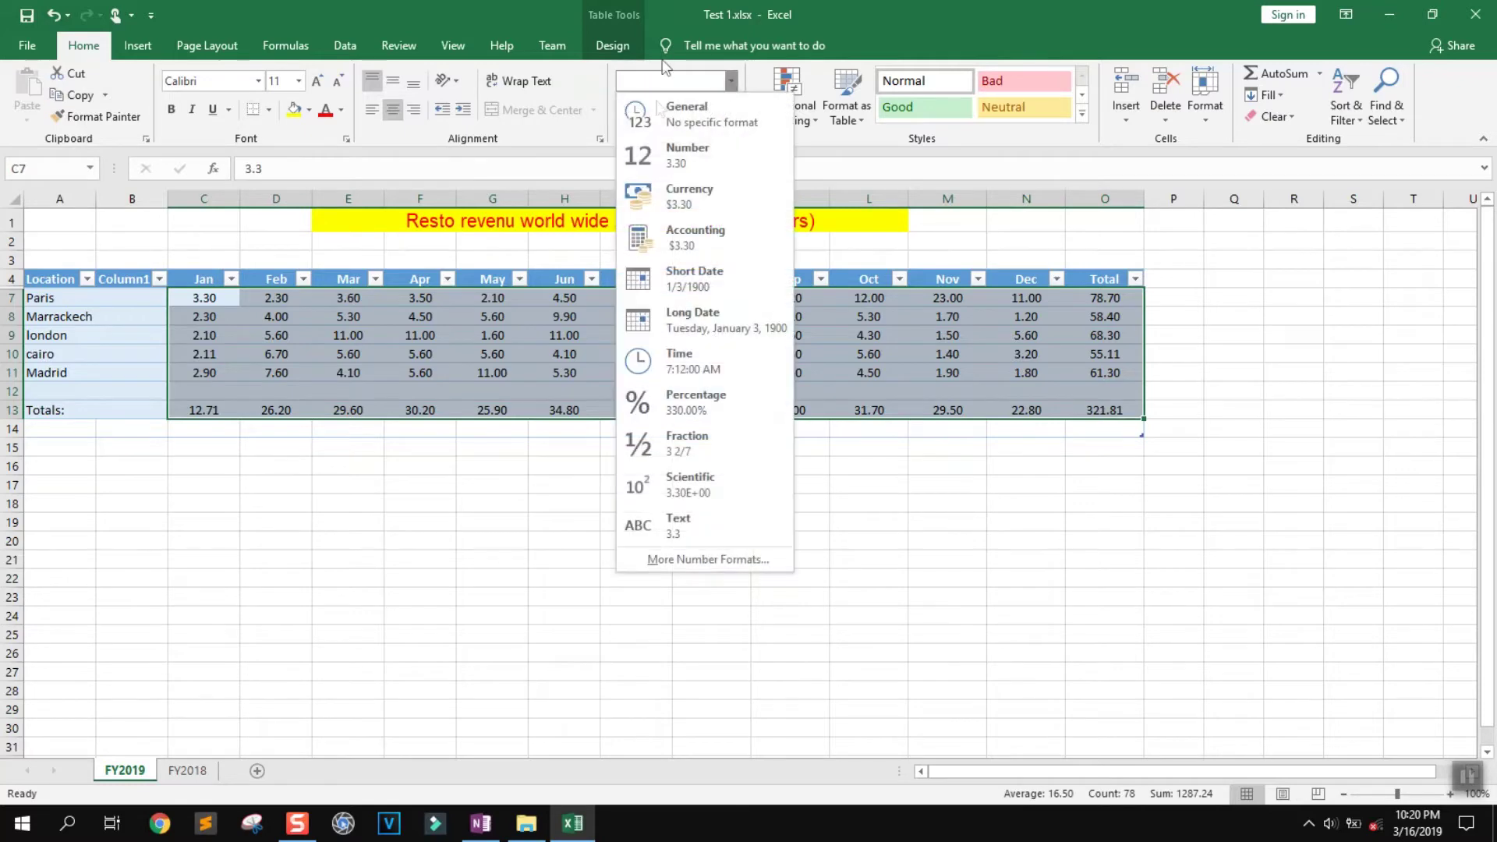
click(689, 195)
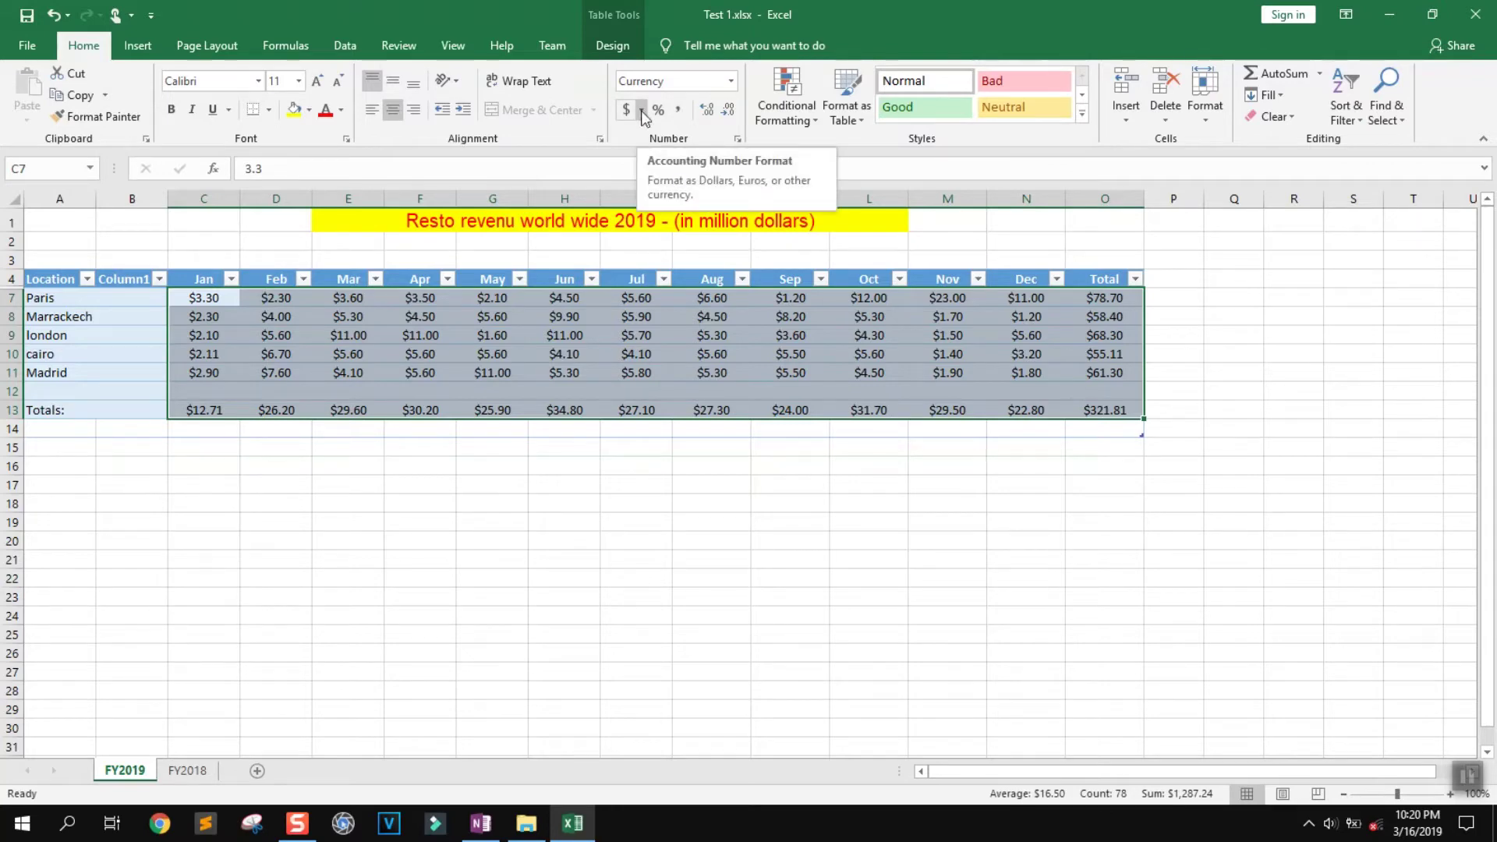
Switch those figures to Accounting format with the GBP currency symbol
click(642, 111)
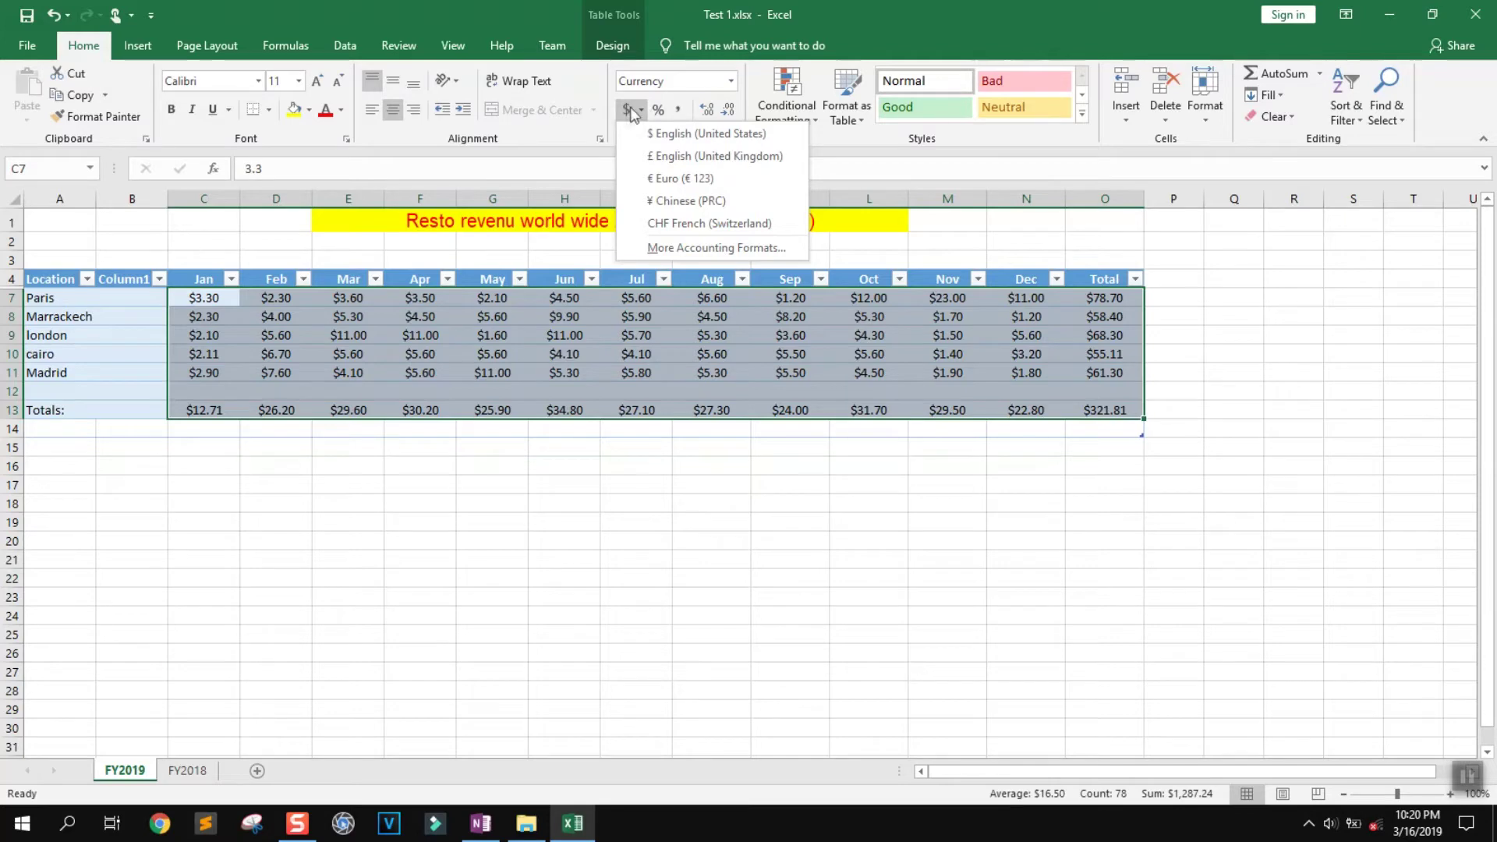
click(676, 248)
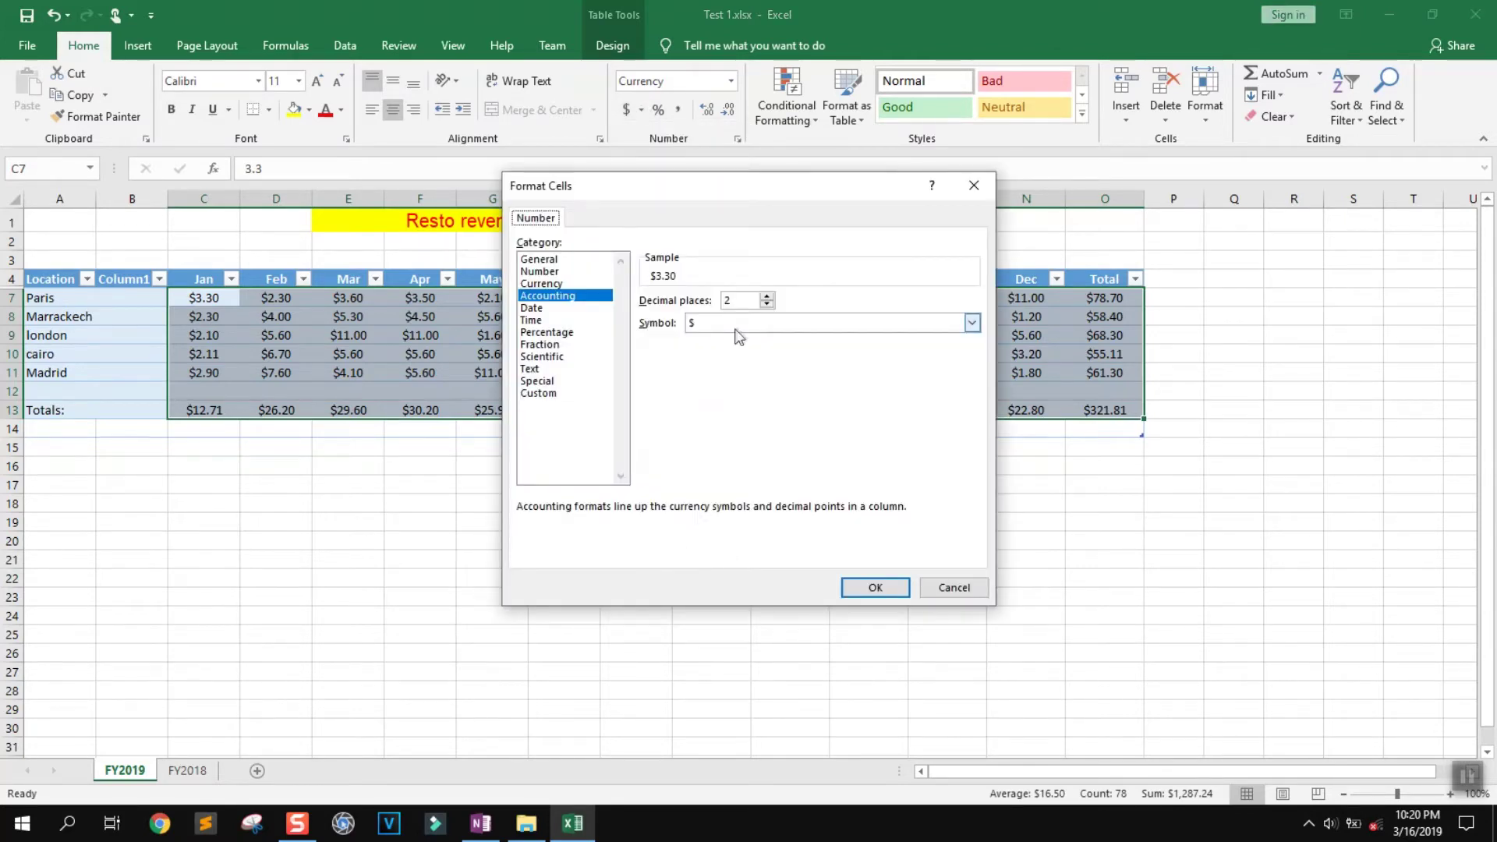
click(736, 326)
text(czk)
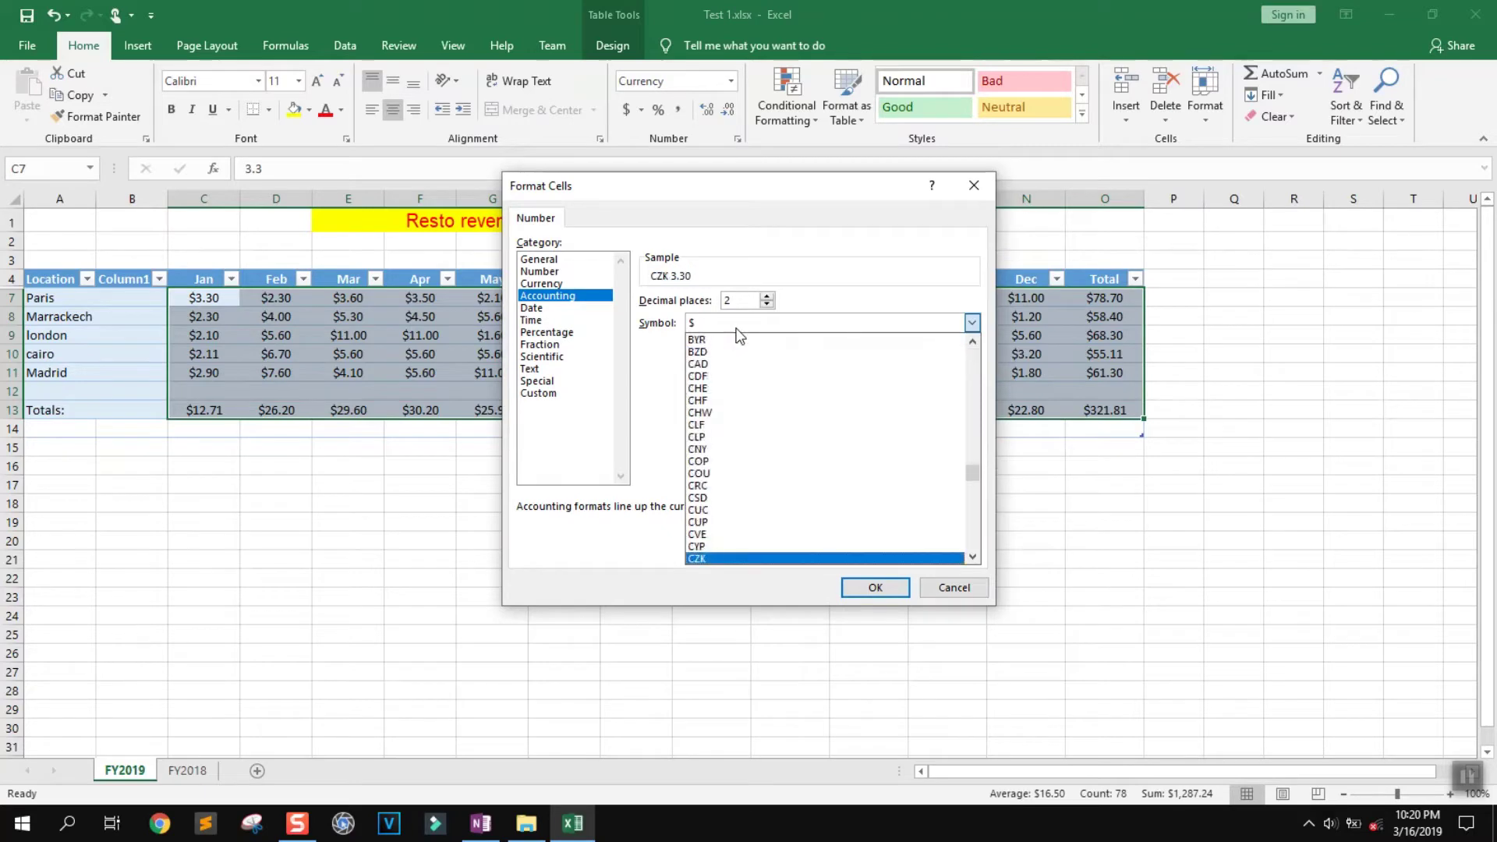
text(gbp)
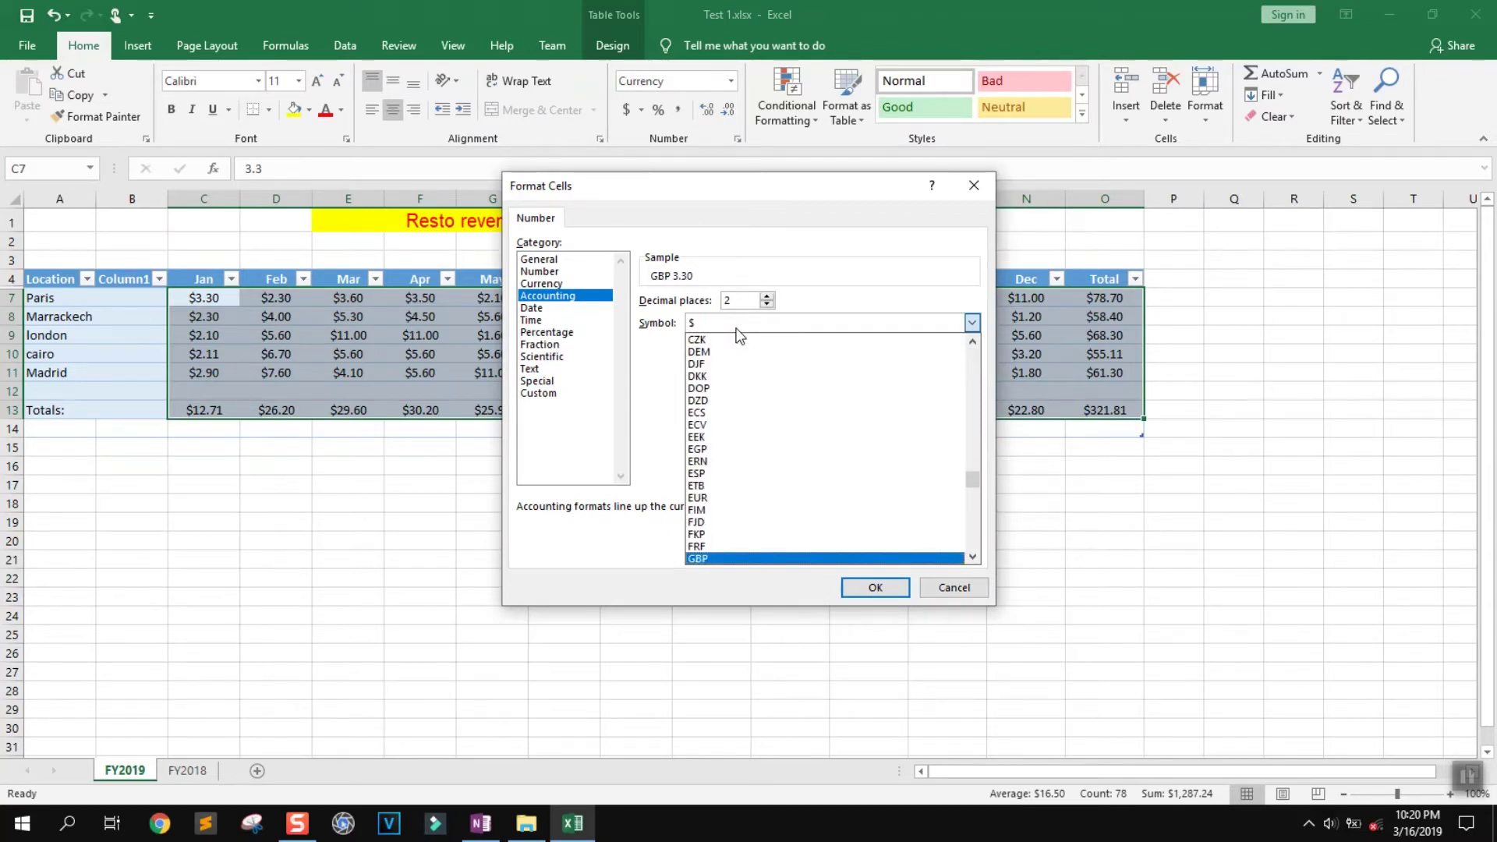
click(738, 558)
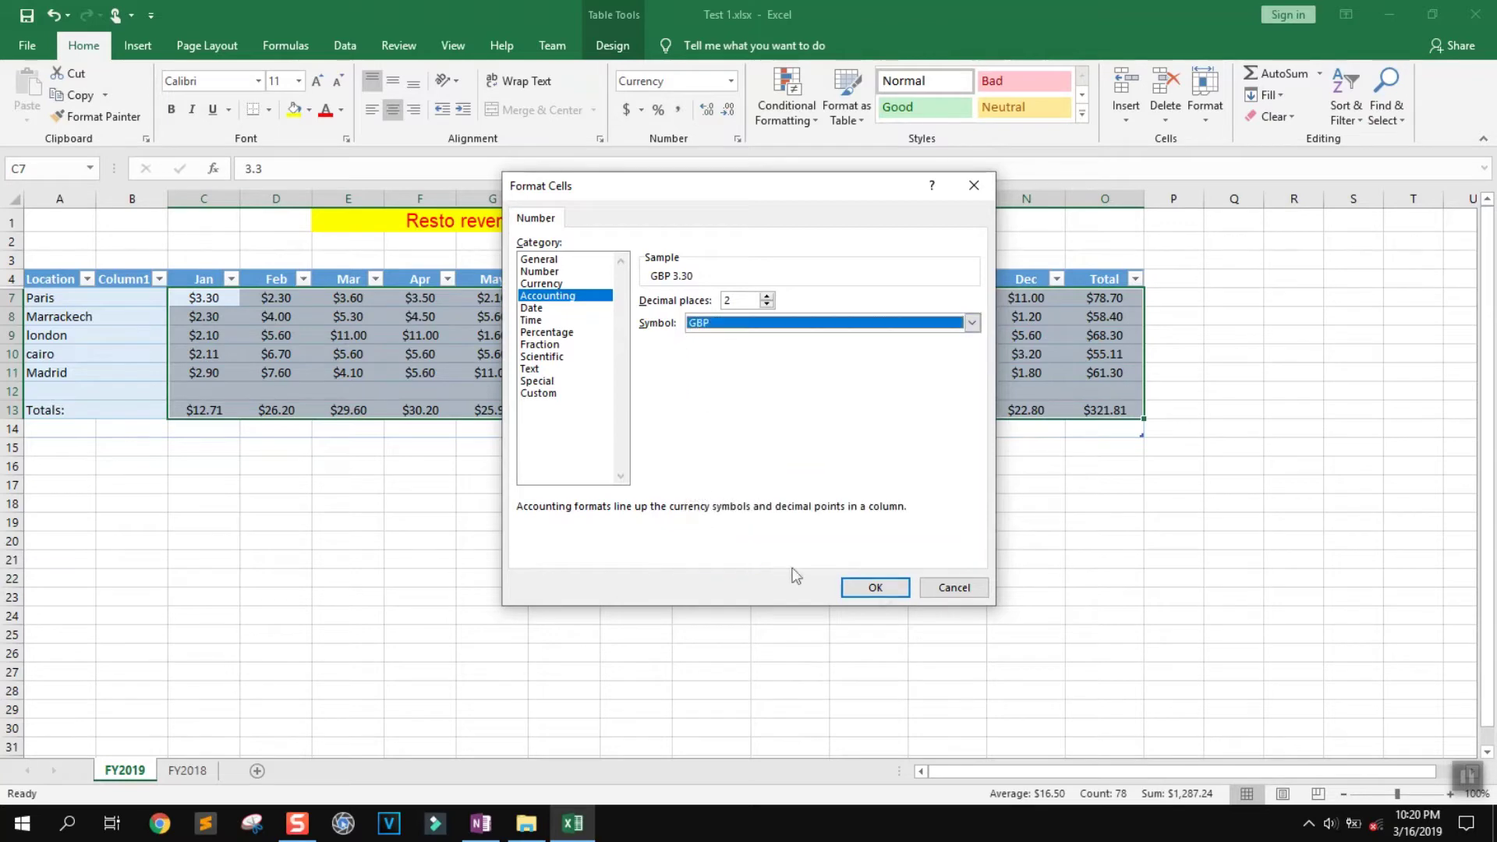
click(877, 590)
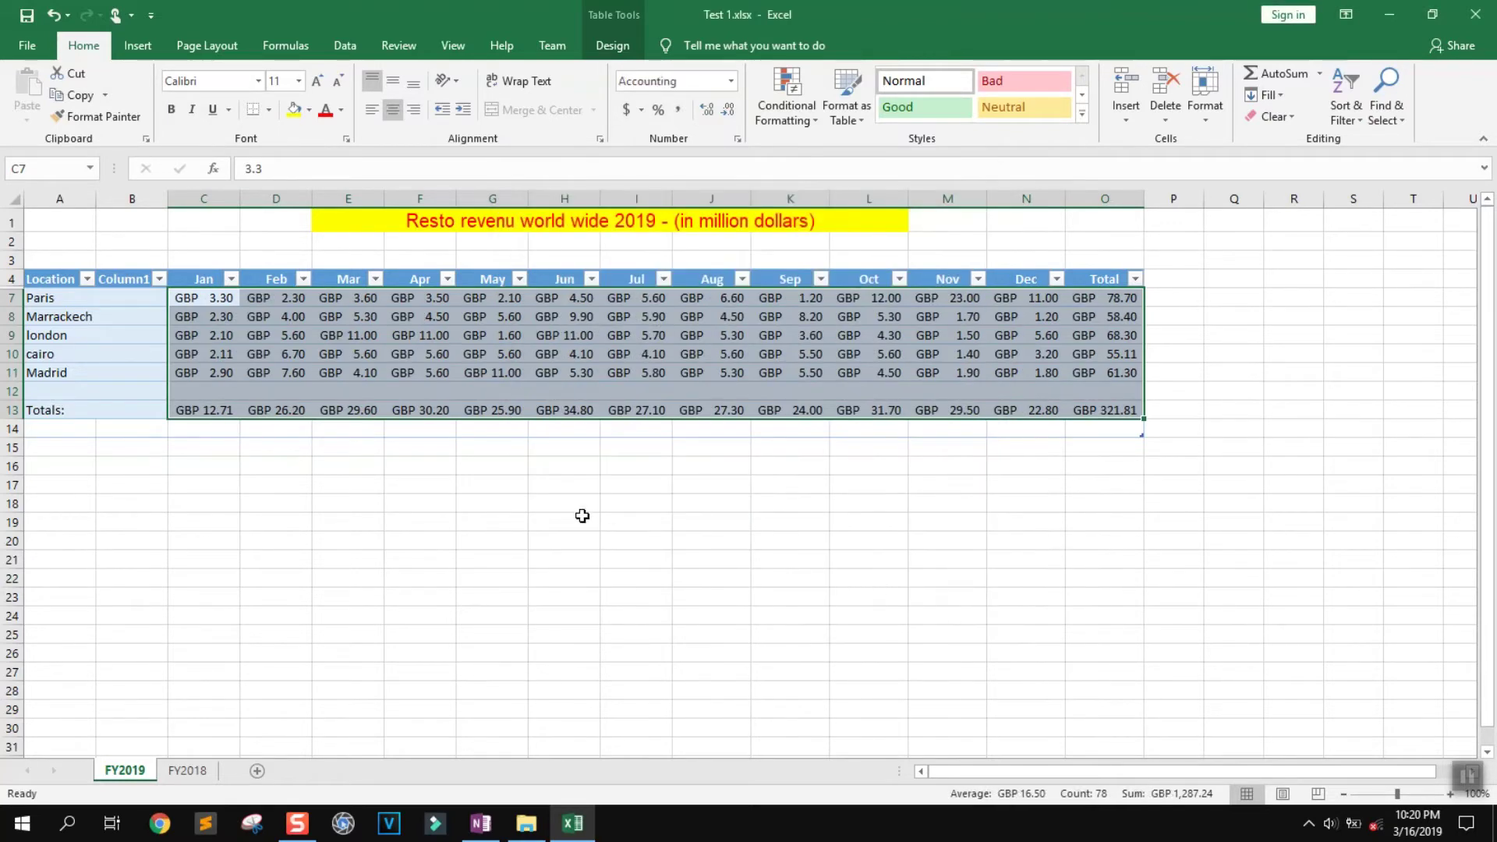
click(582, 515)
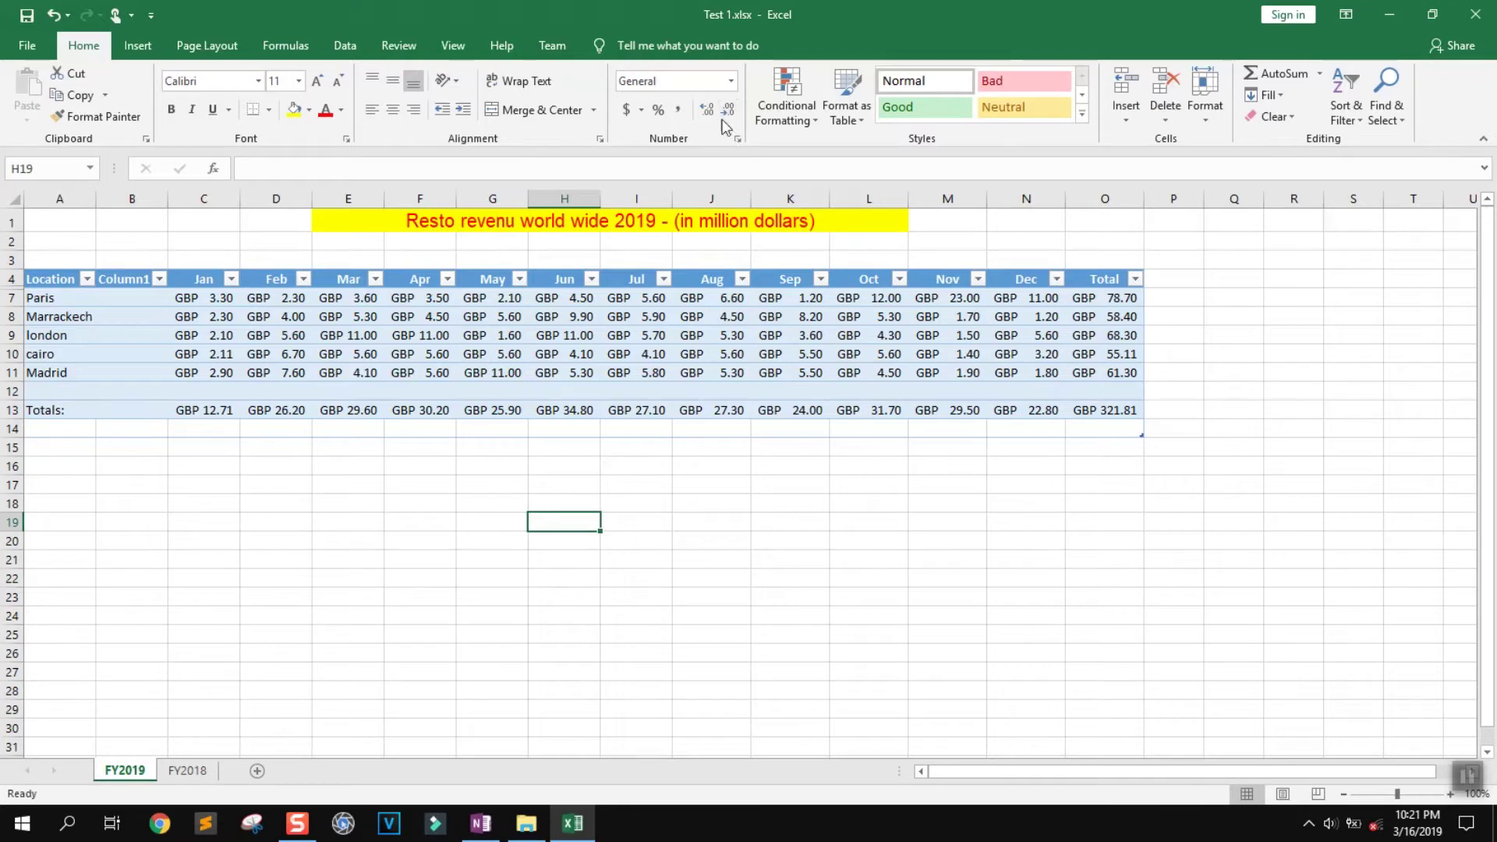
Show the figures with three decimals and widen the Total column O so amounts fit
click(985, 392)
drag(1088, 410, 218, 298)
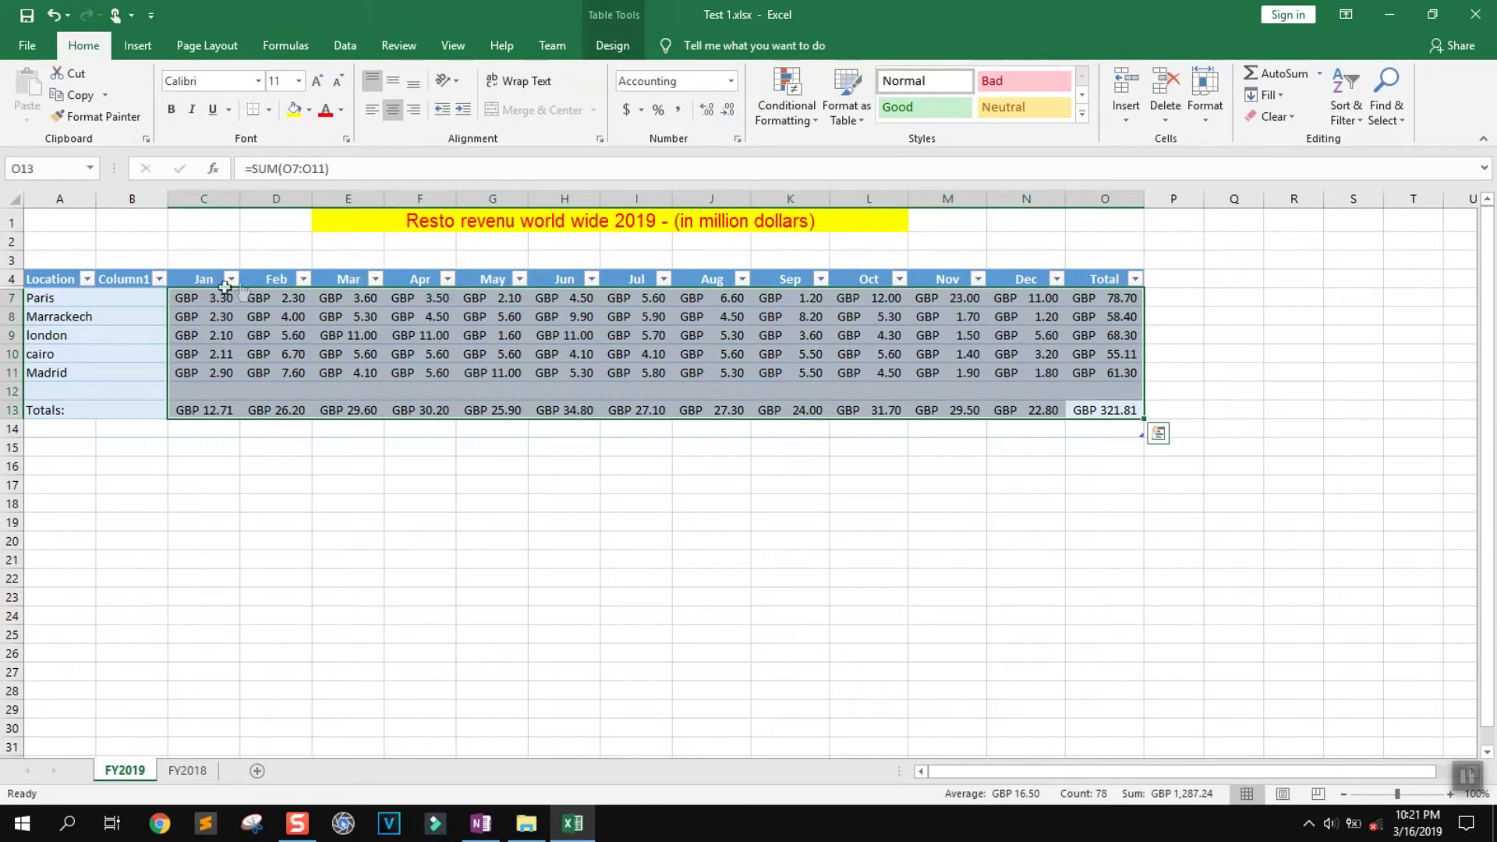
click(710, 114)
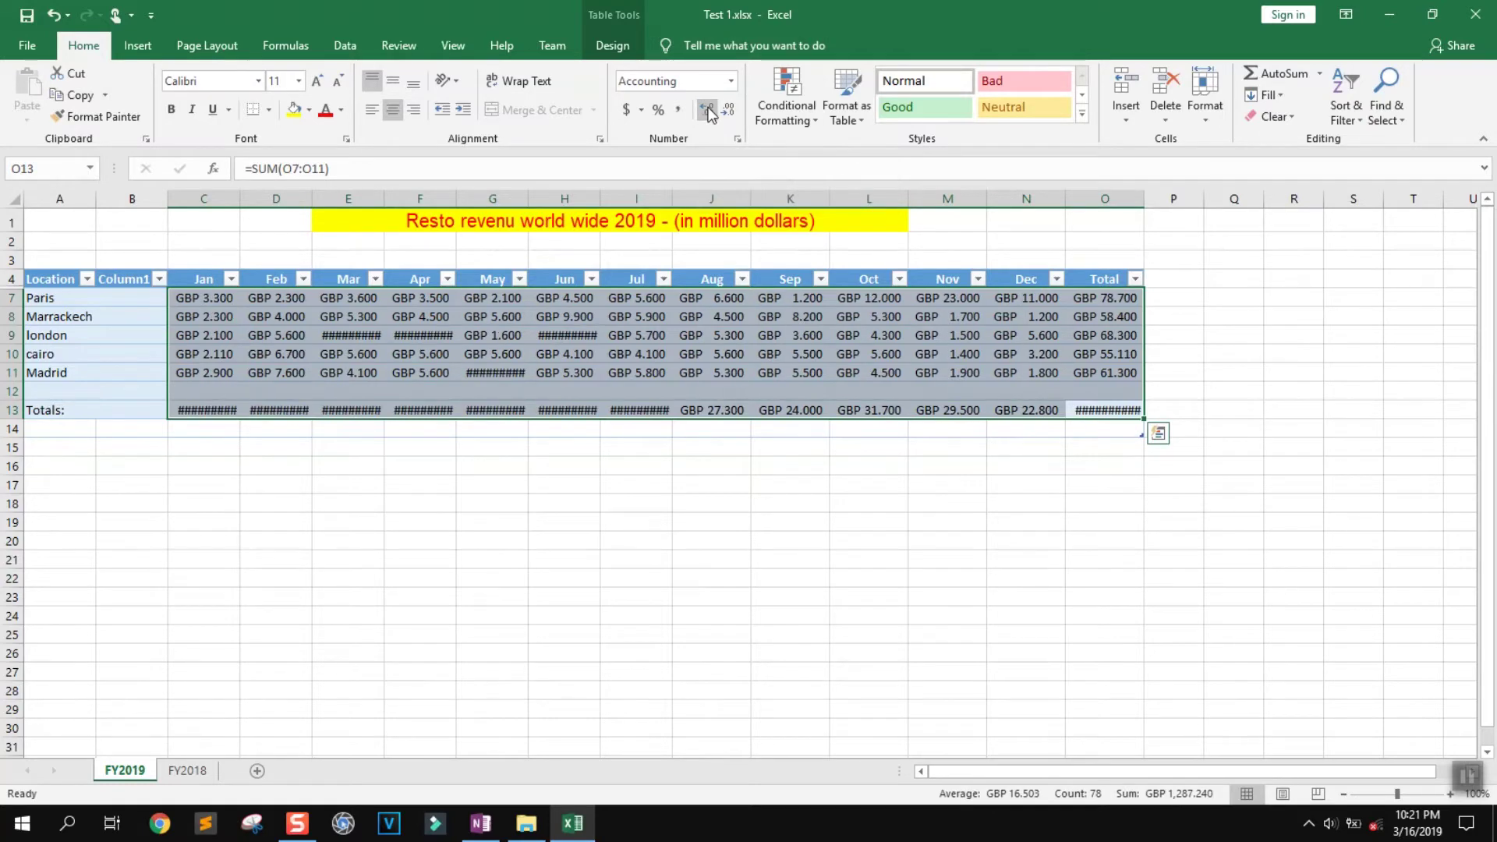
click(1216, 367)
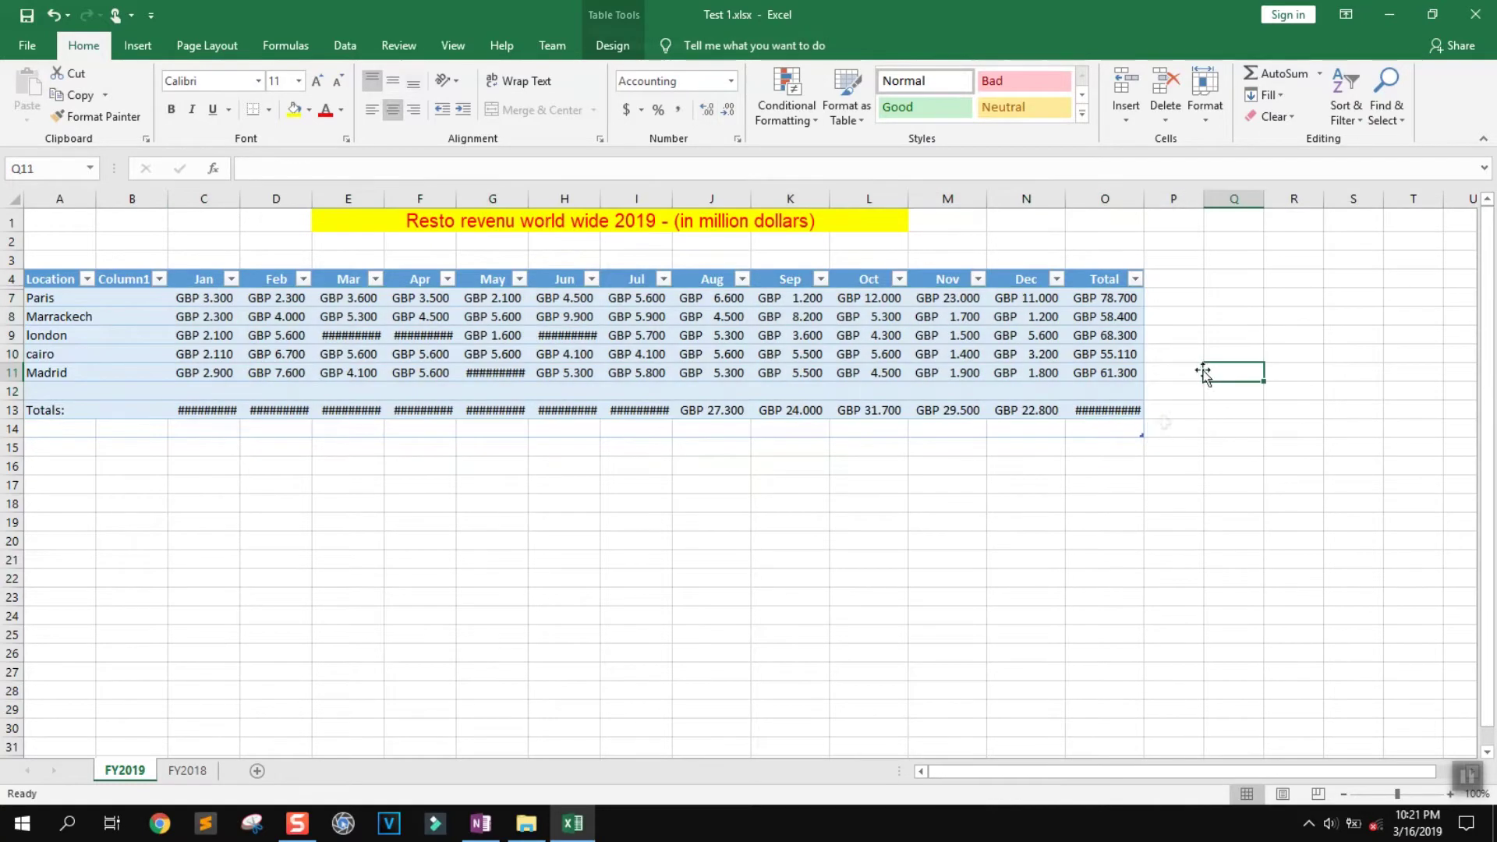
click(1111, 409)
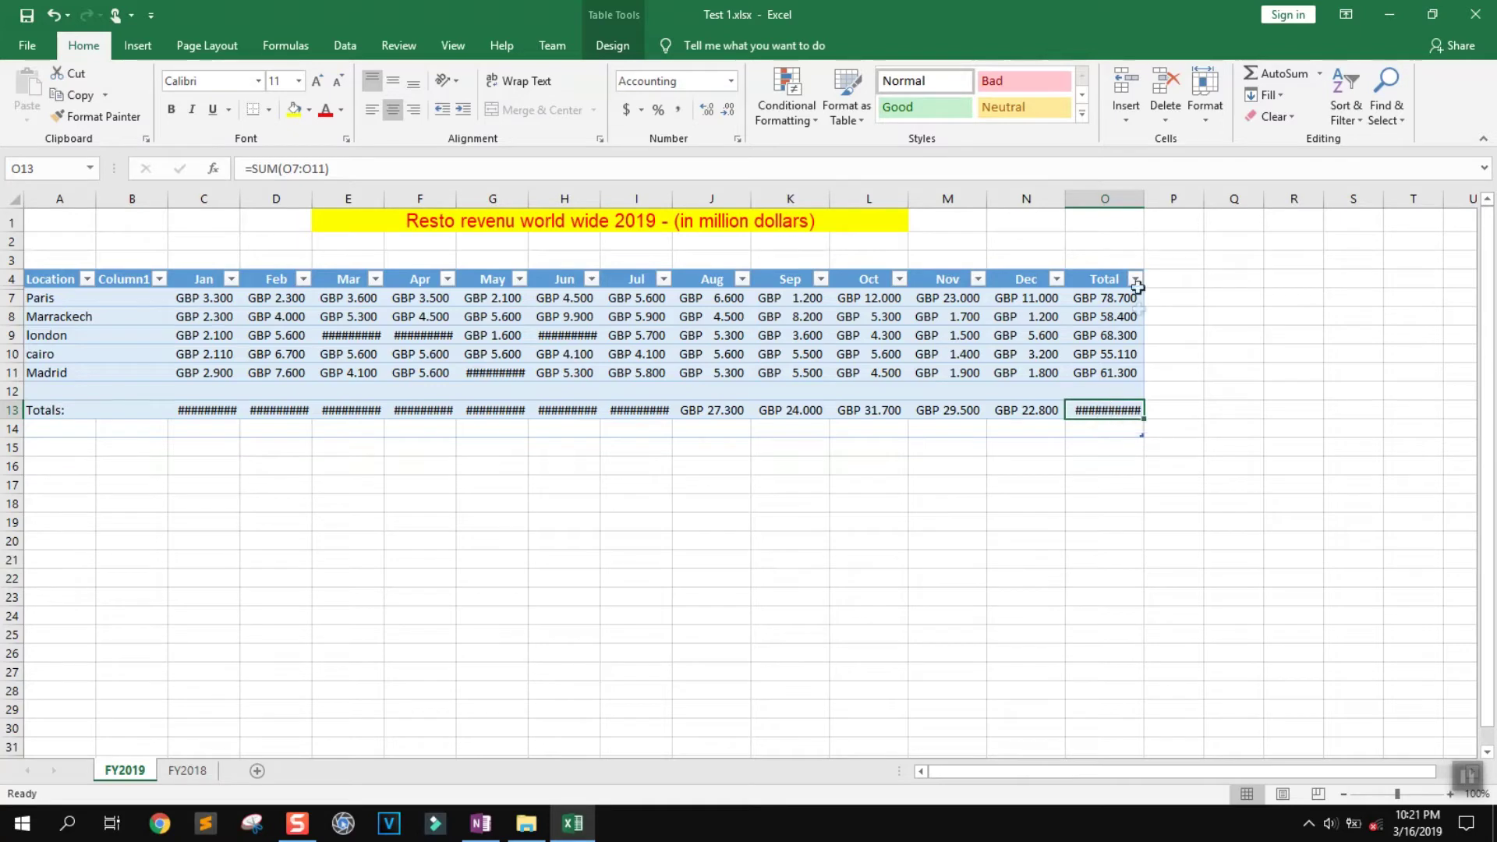
drag(1145, 196, 1155, 195)
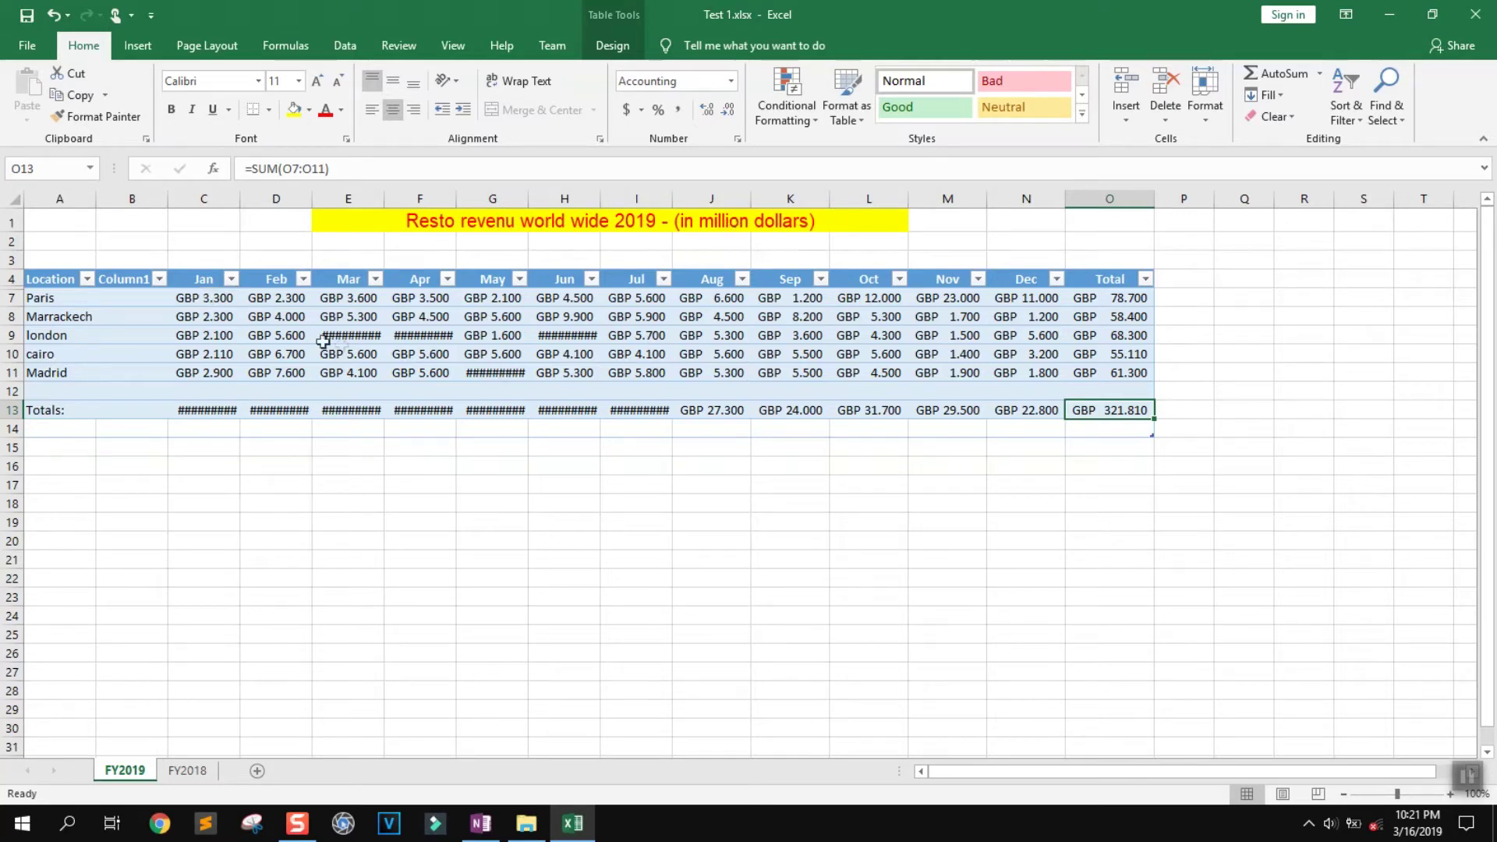
Return the revenue figures to two decimal places and save the workbook
drag(184, 301, 1112, 412)
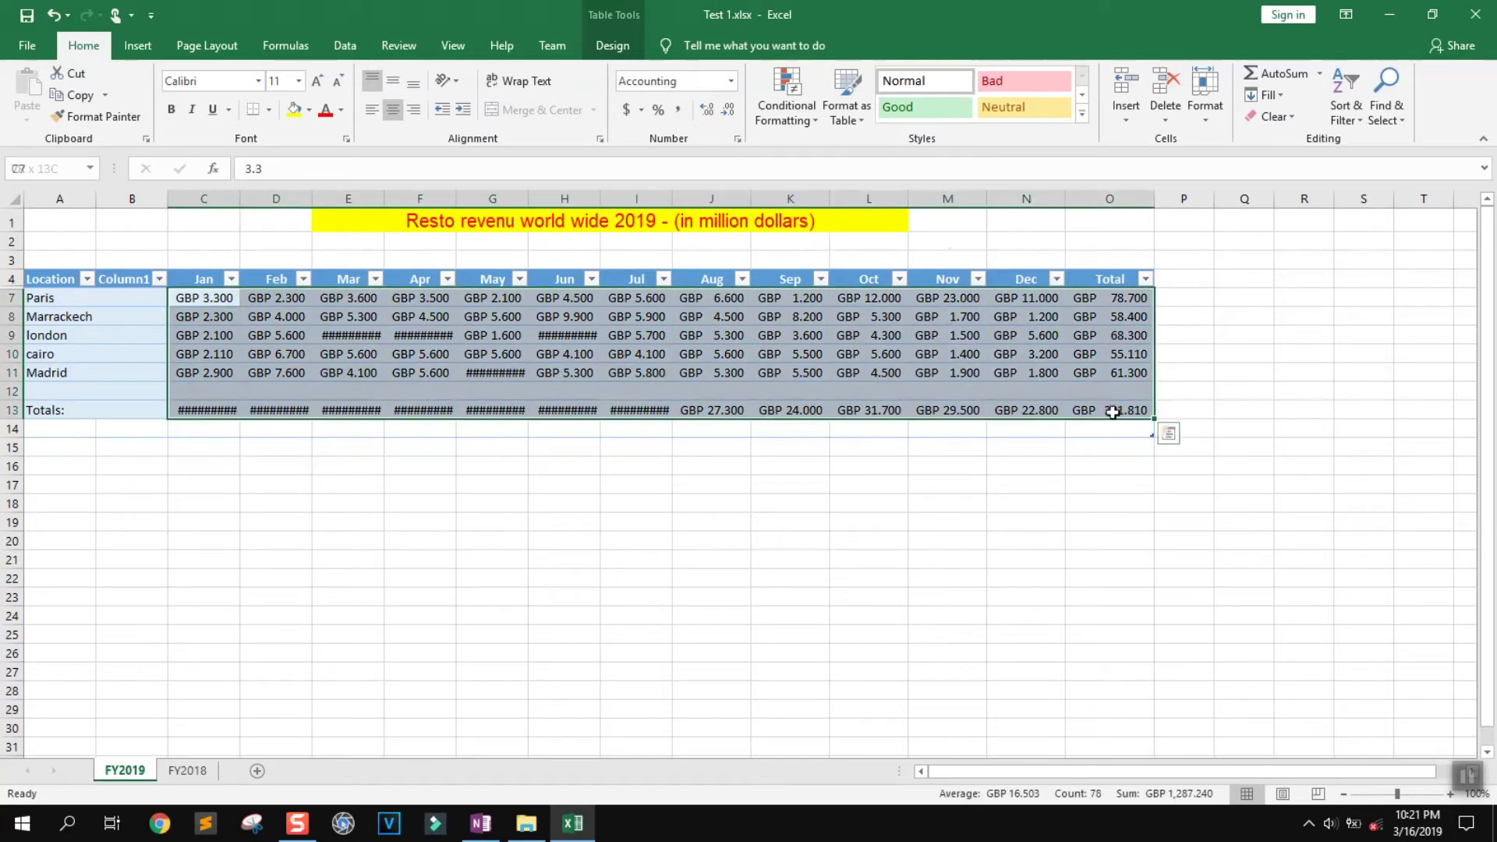
click(727, 110)
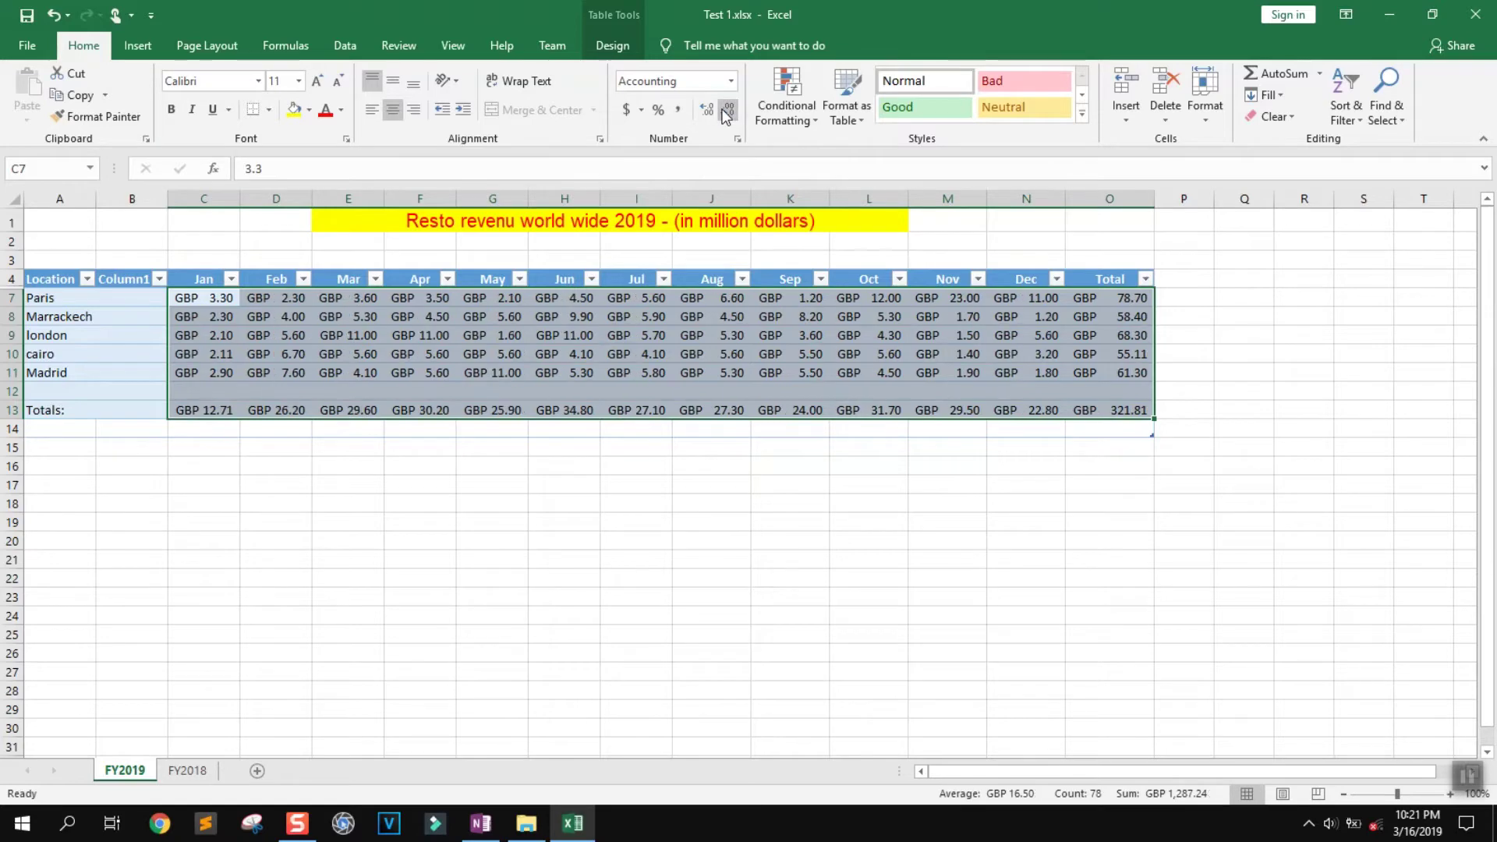
click(716, 522)
click(26, 16)
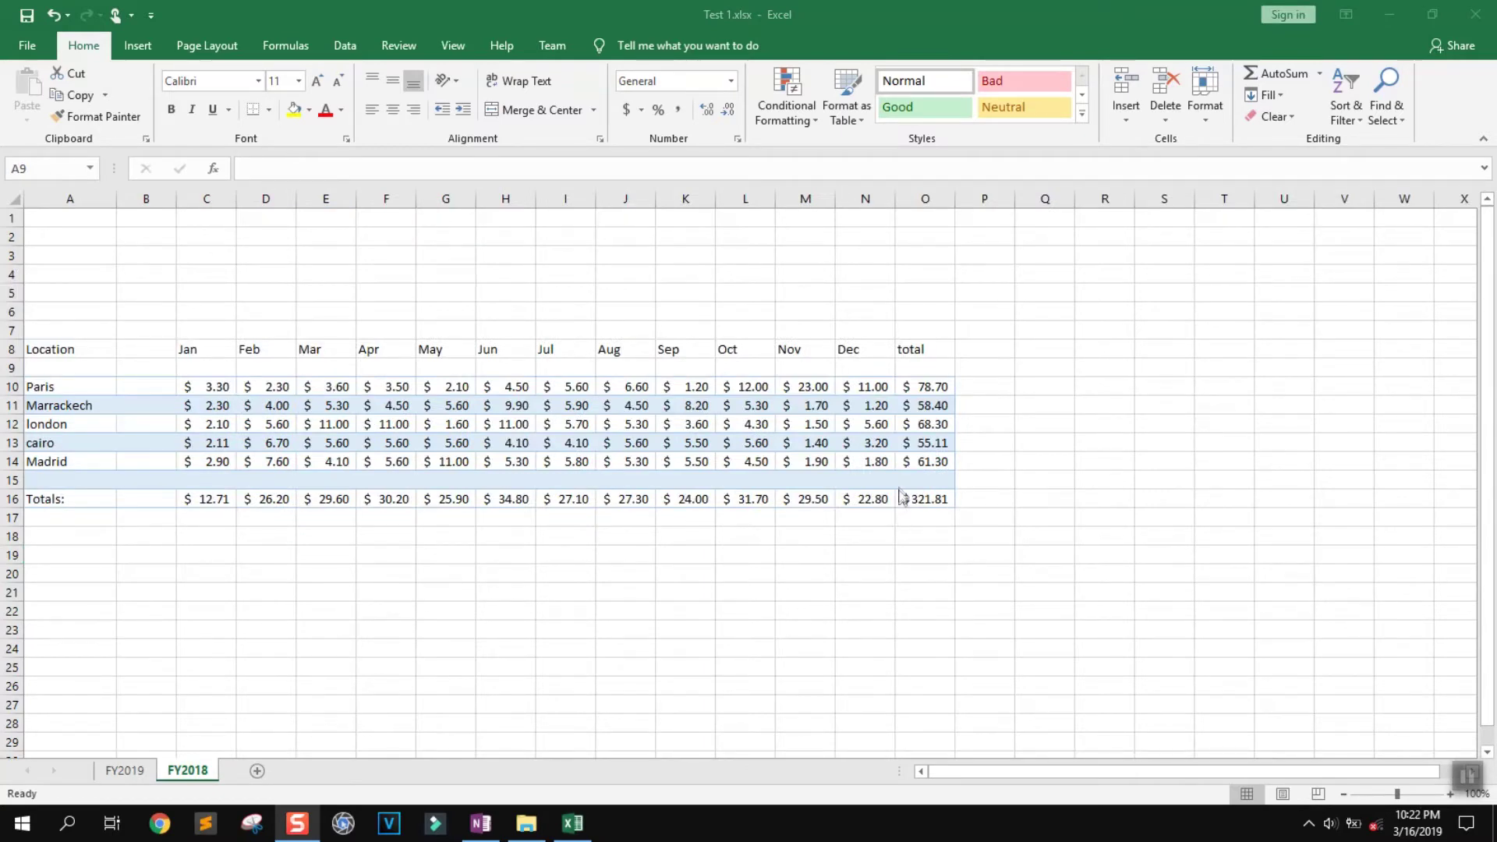
Add filter arrows to the FY2018 table's header row
click(942, 503)
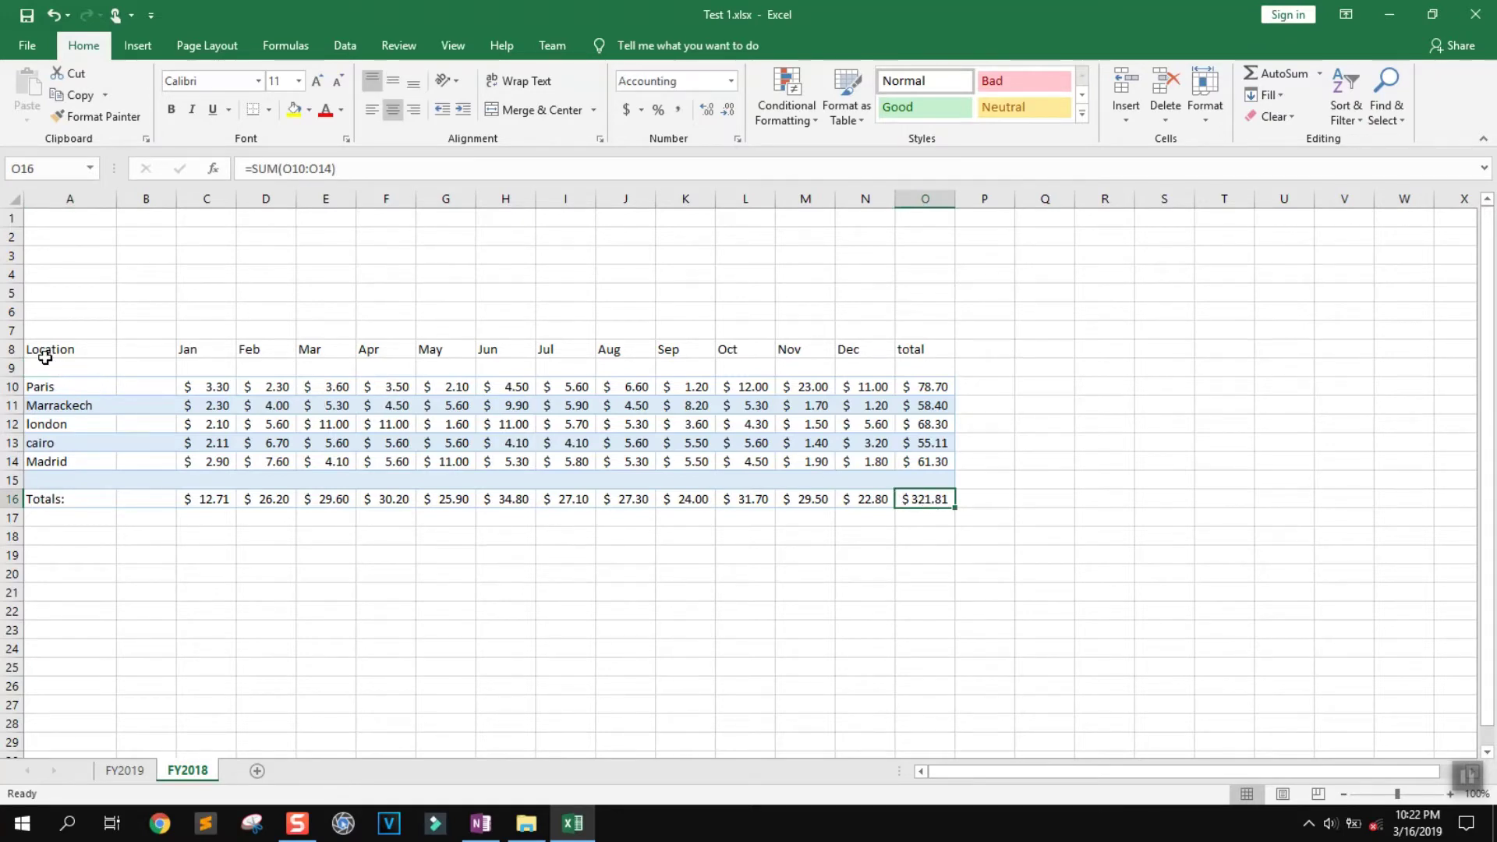
click(11, 350)
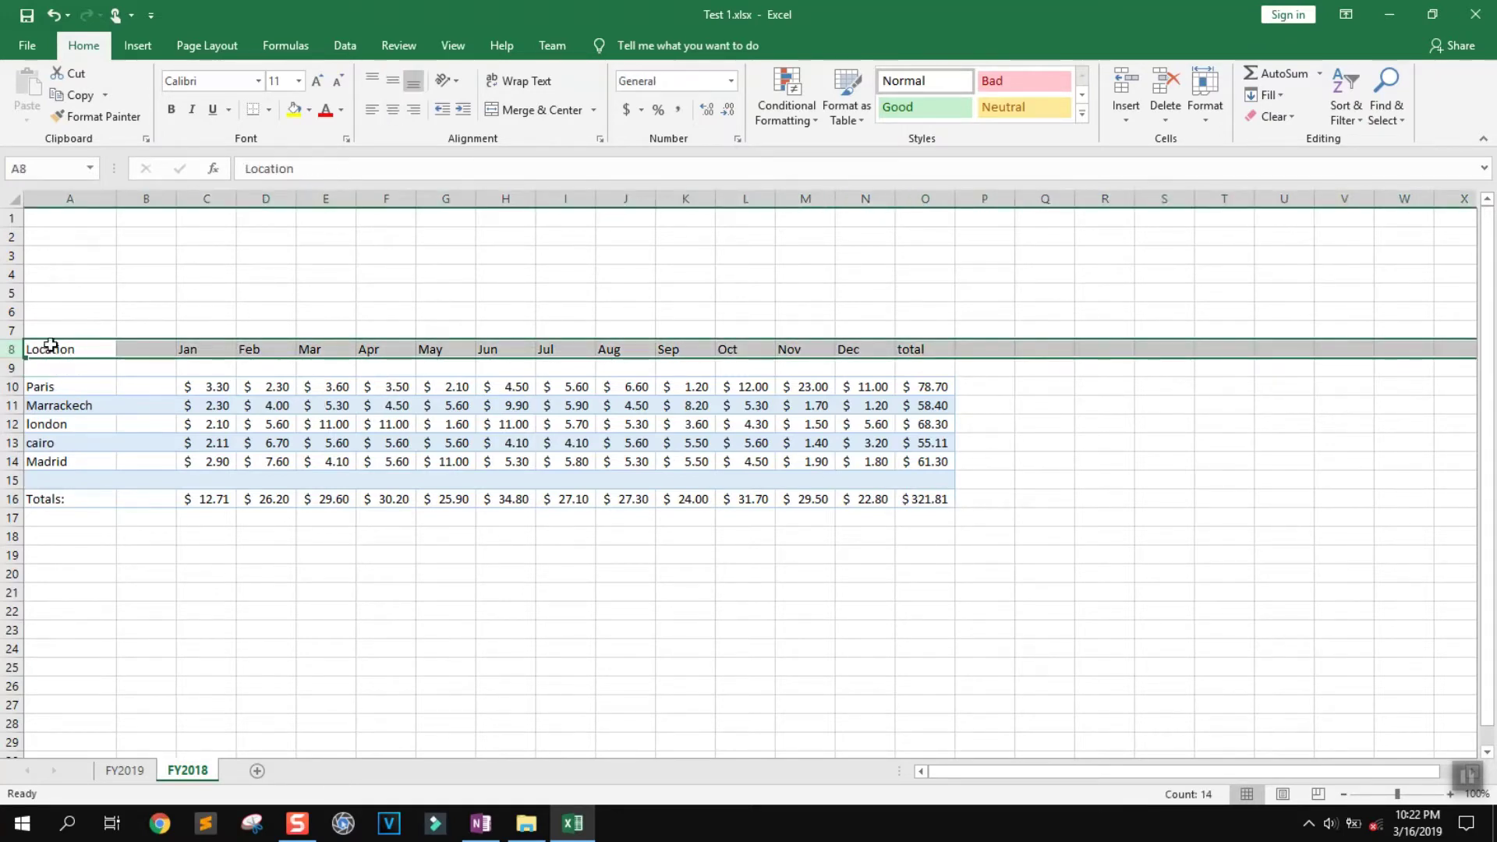
drag(934, 349, 34, 349)
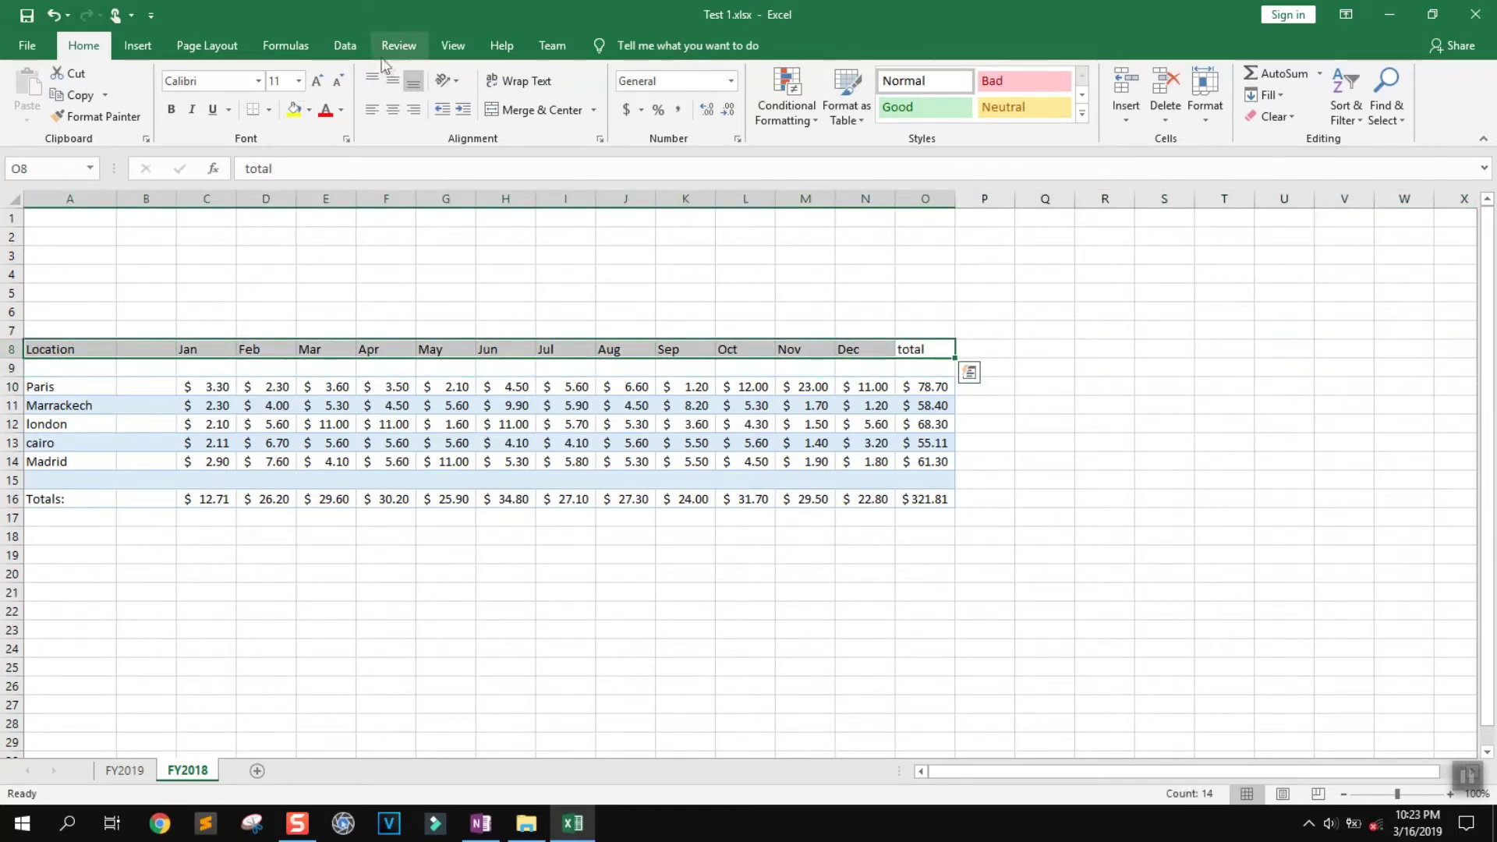
click(350, 49)
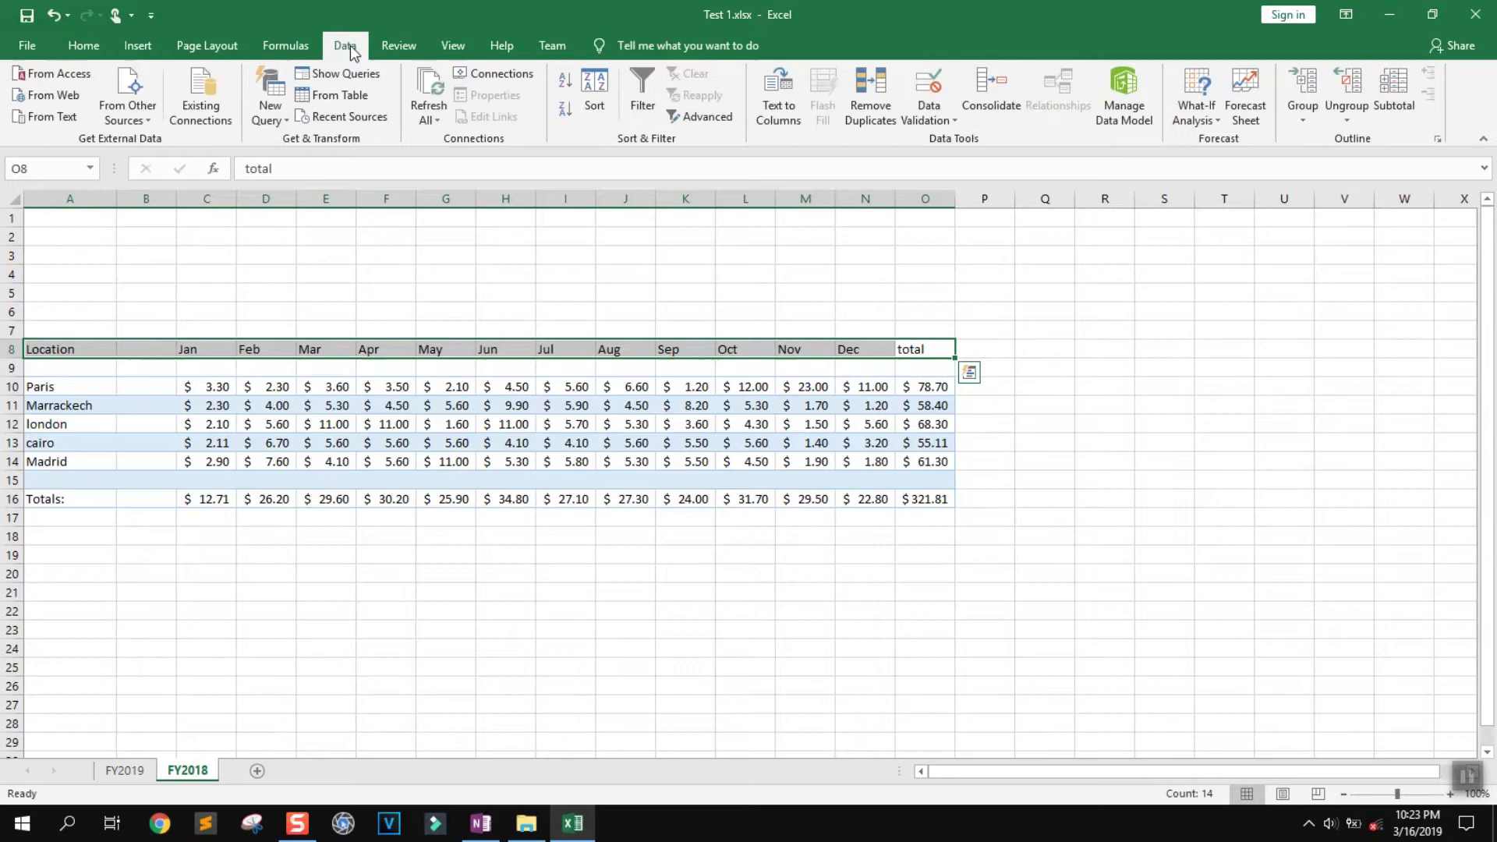
click(642, 95)
click(333, 397)
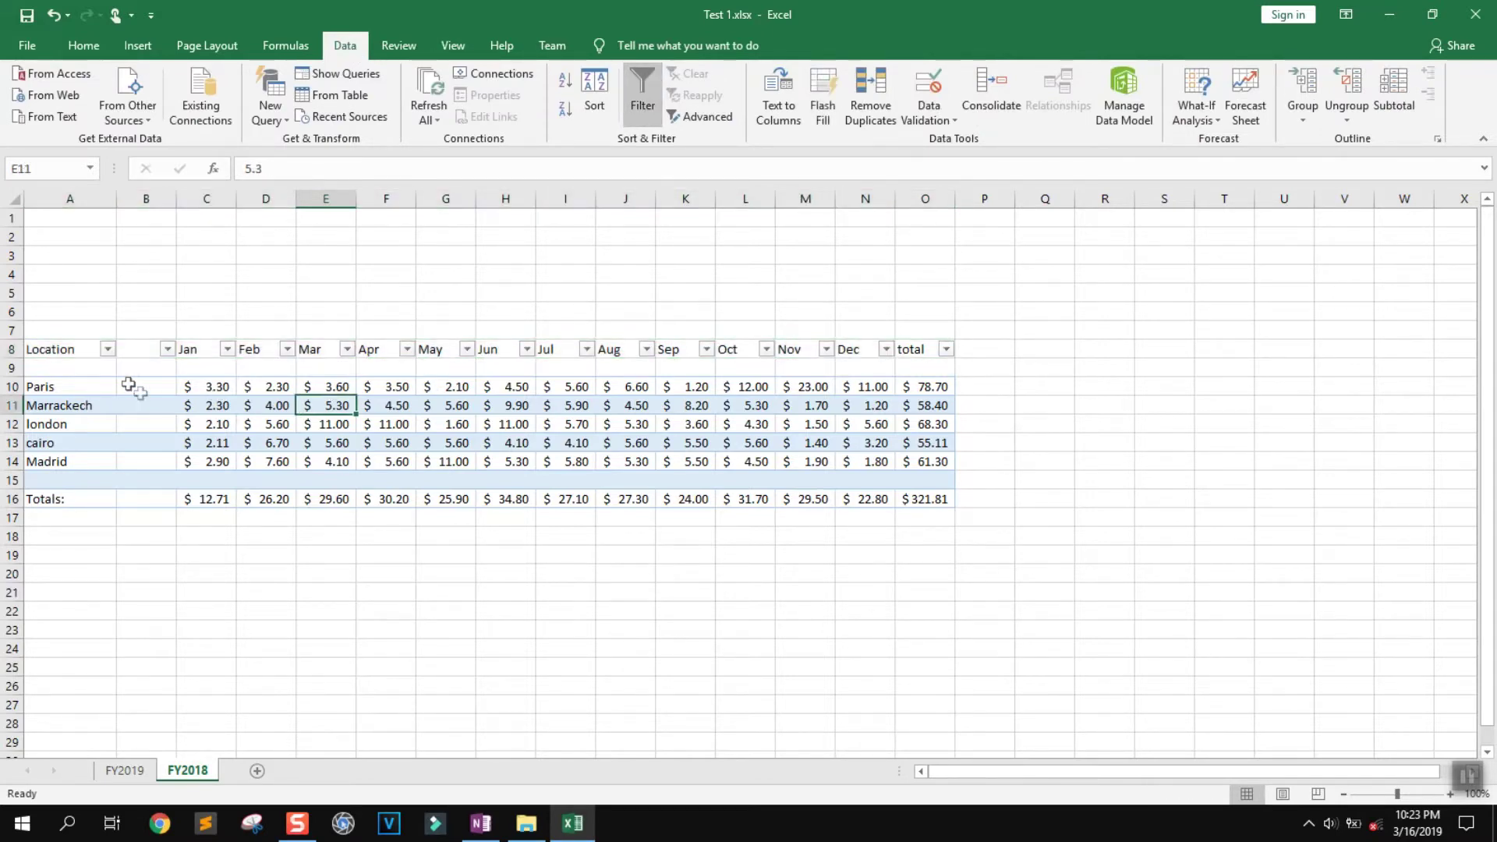
Filter the Location column so only the Paris row is shown
click(107, 349)
click(58, 533)
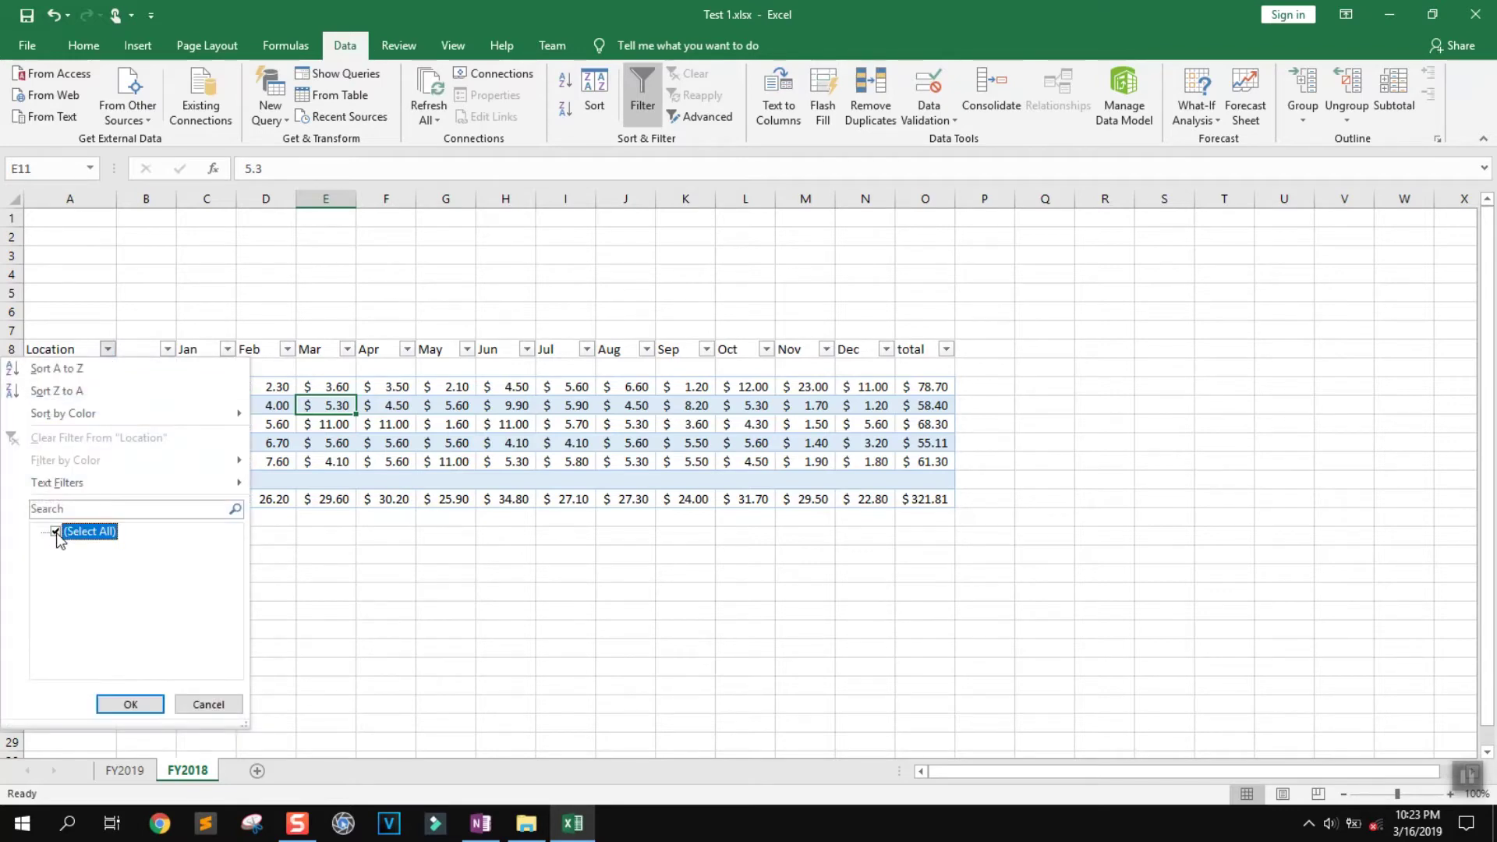
click(58, 533)
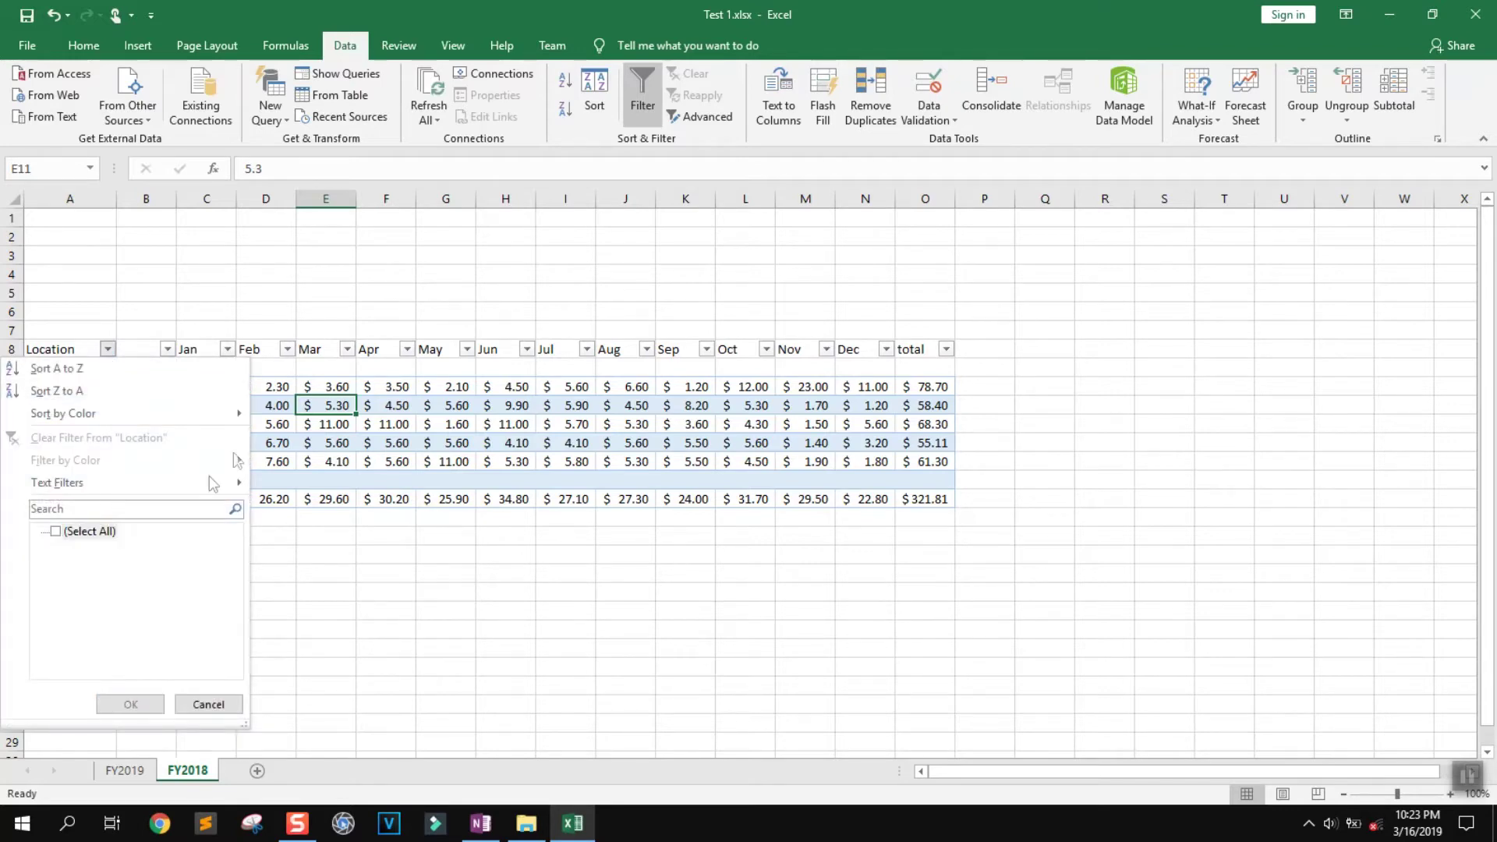
click(209, 704)
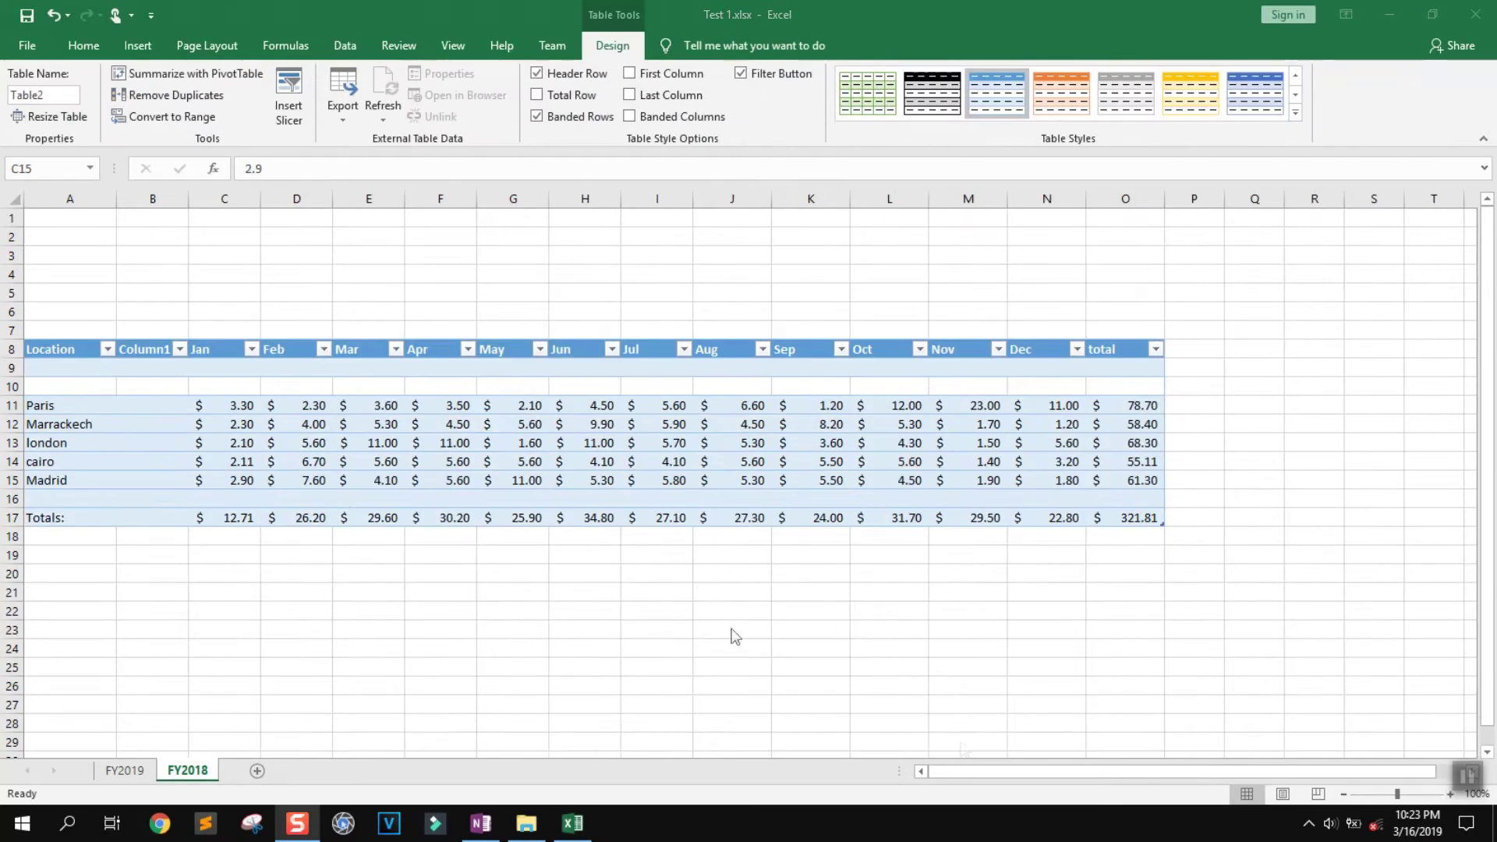
click(108, 348)
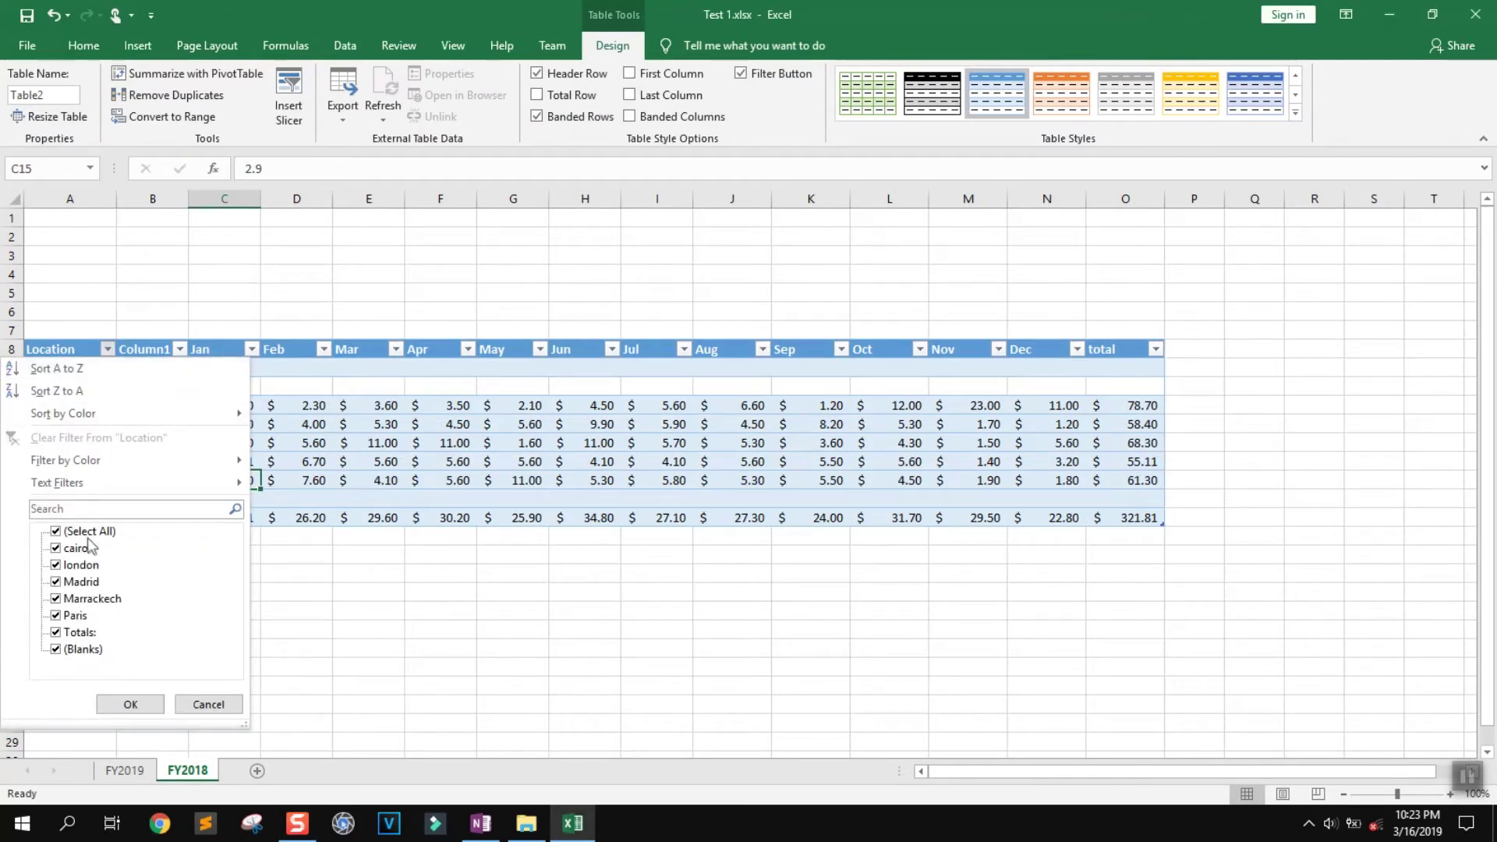
click(90, 532)
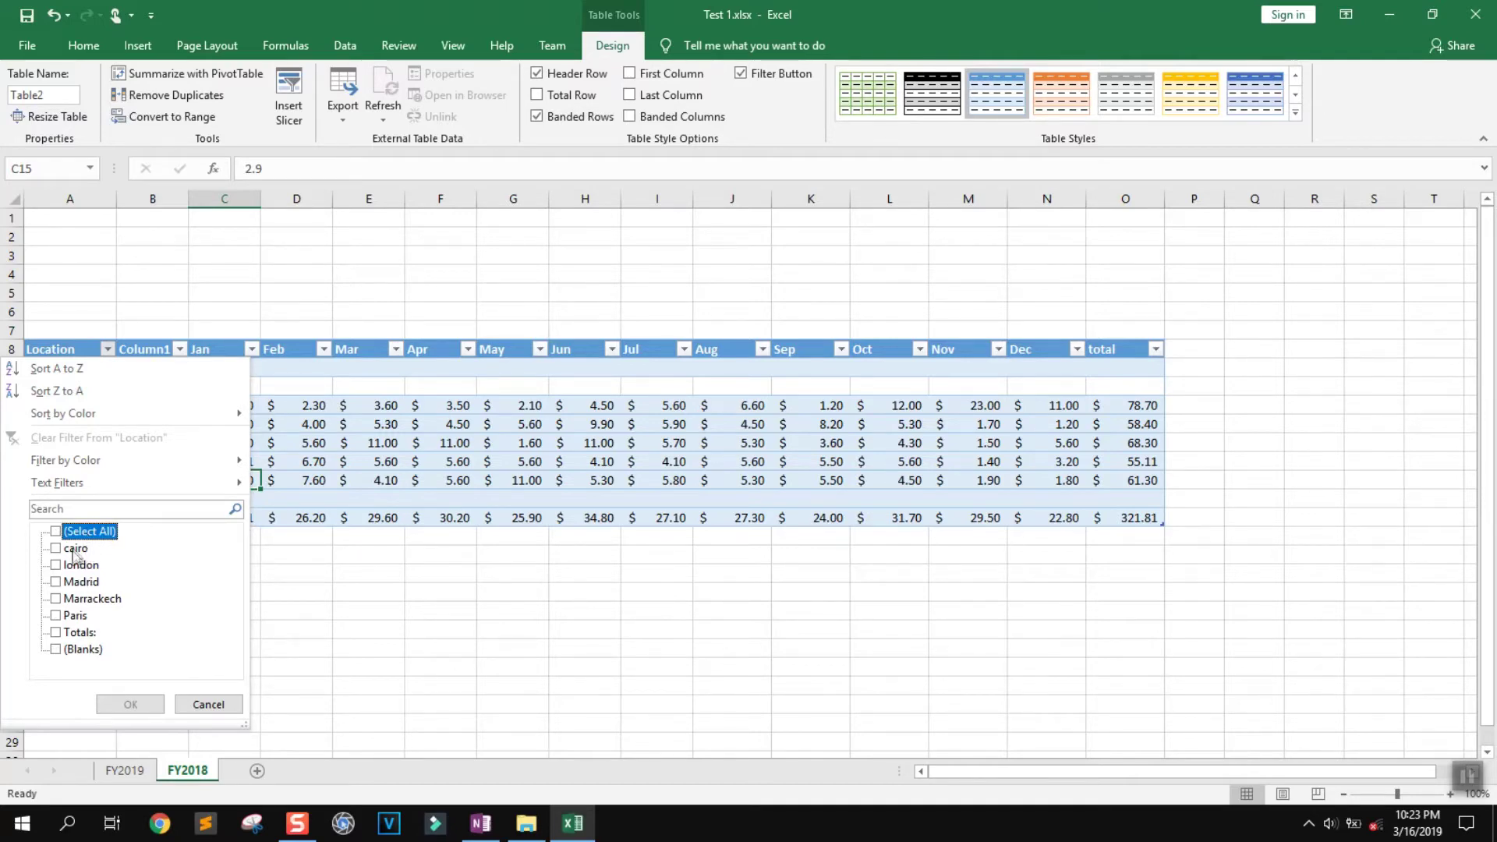
click(77, 617)
click(129, 703)
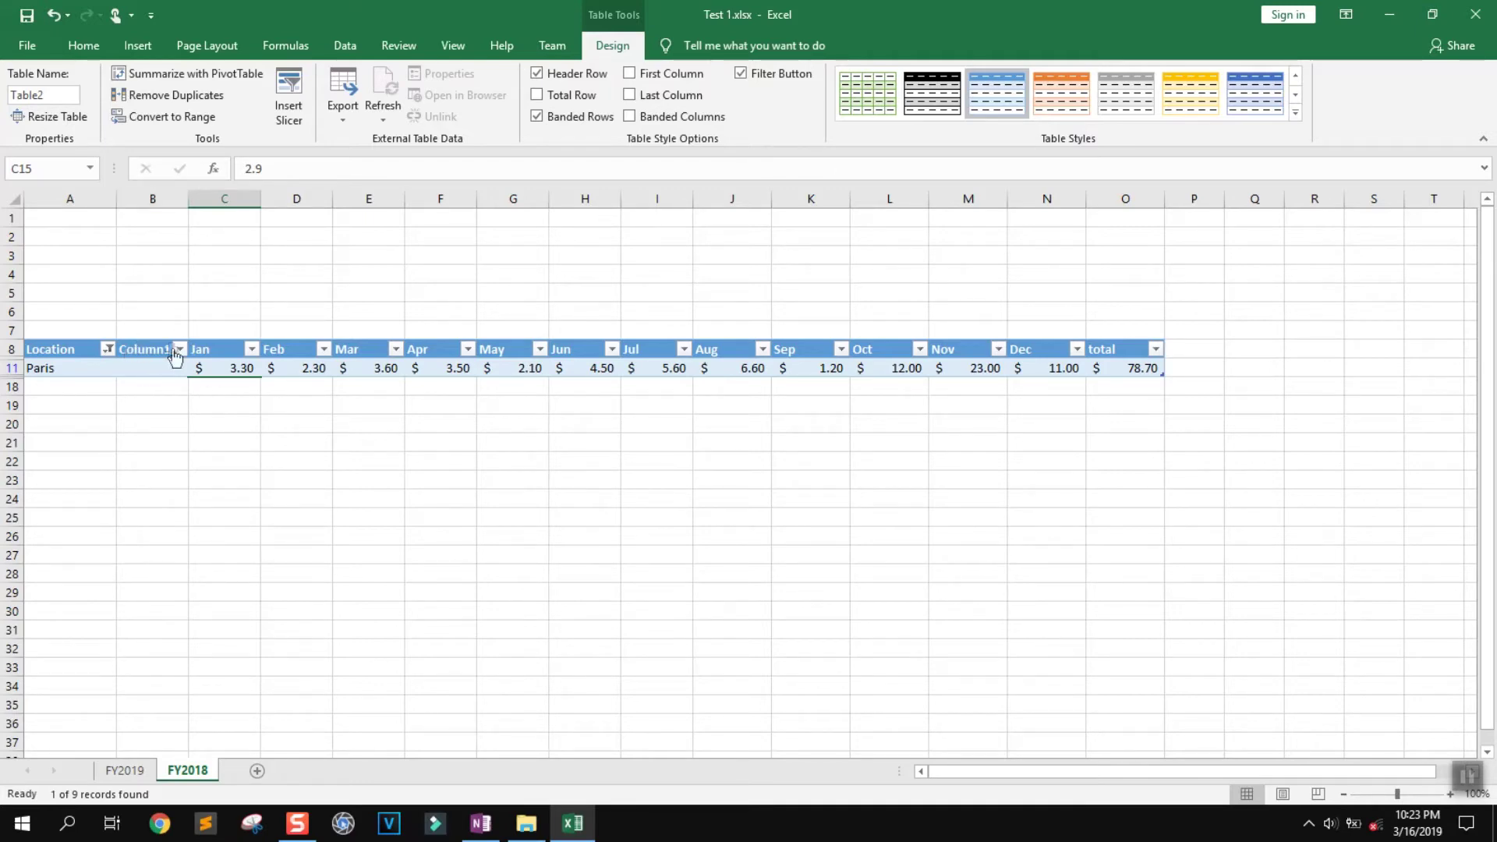
right_click(151, 197)
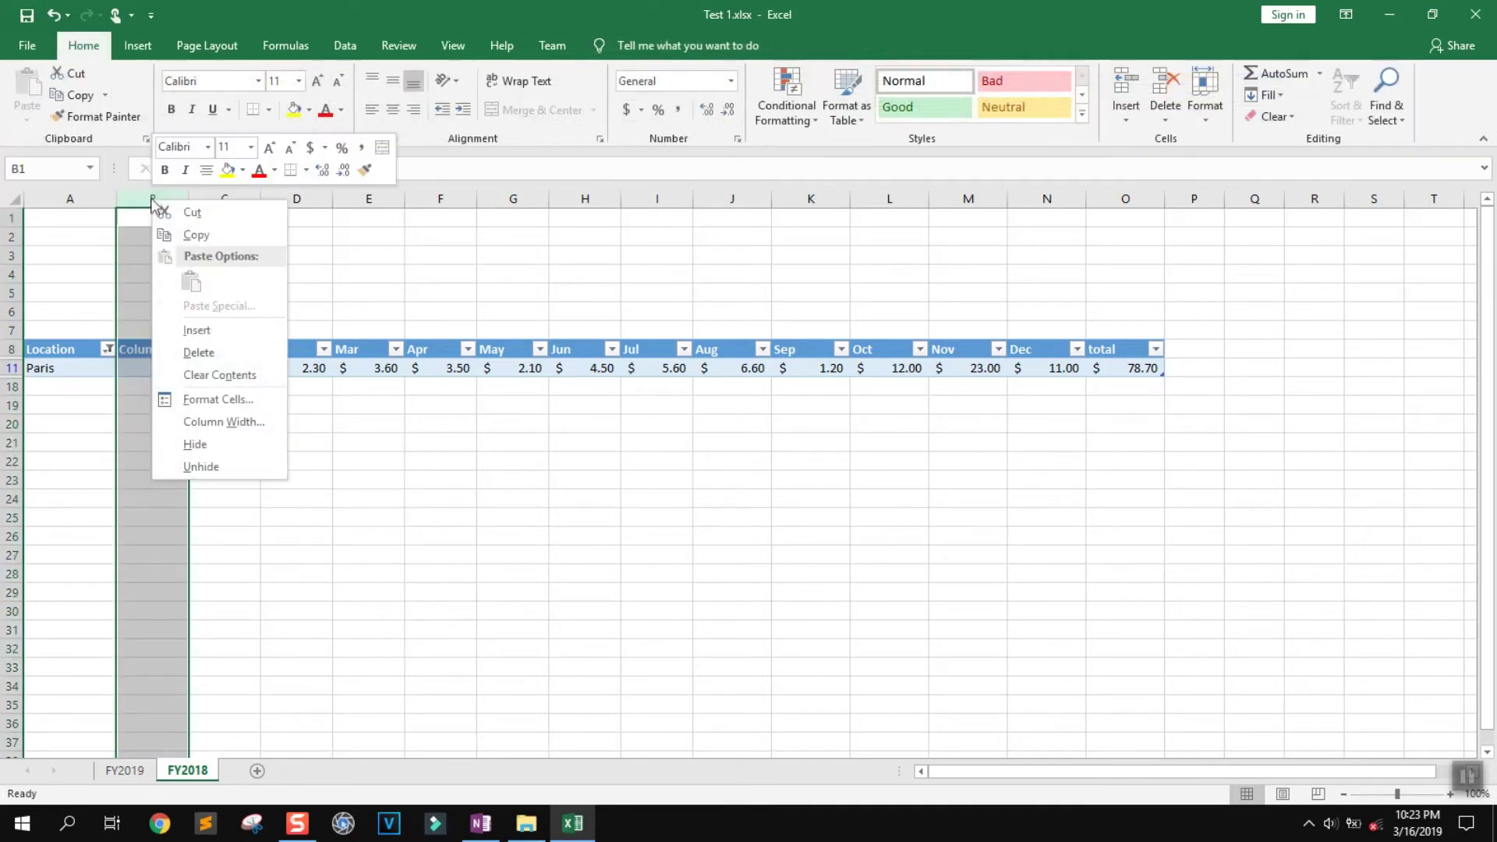
Hide the empty column B and reselect all locations in the Location filter
click(194, 444)
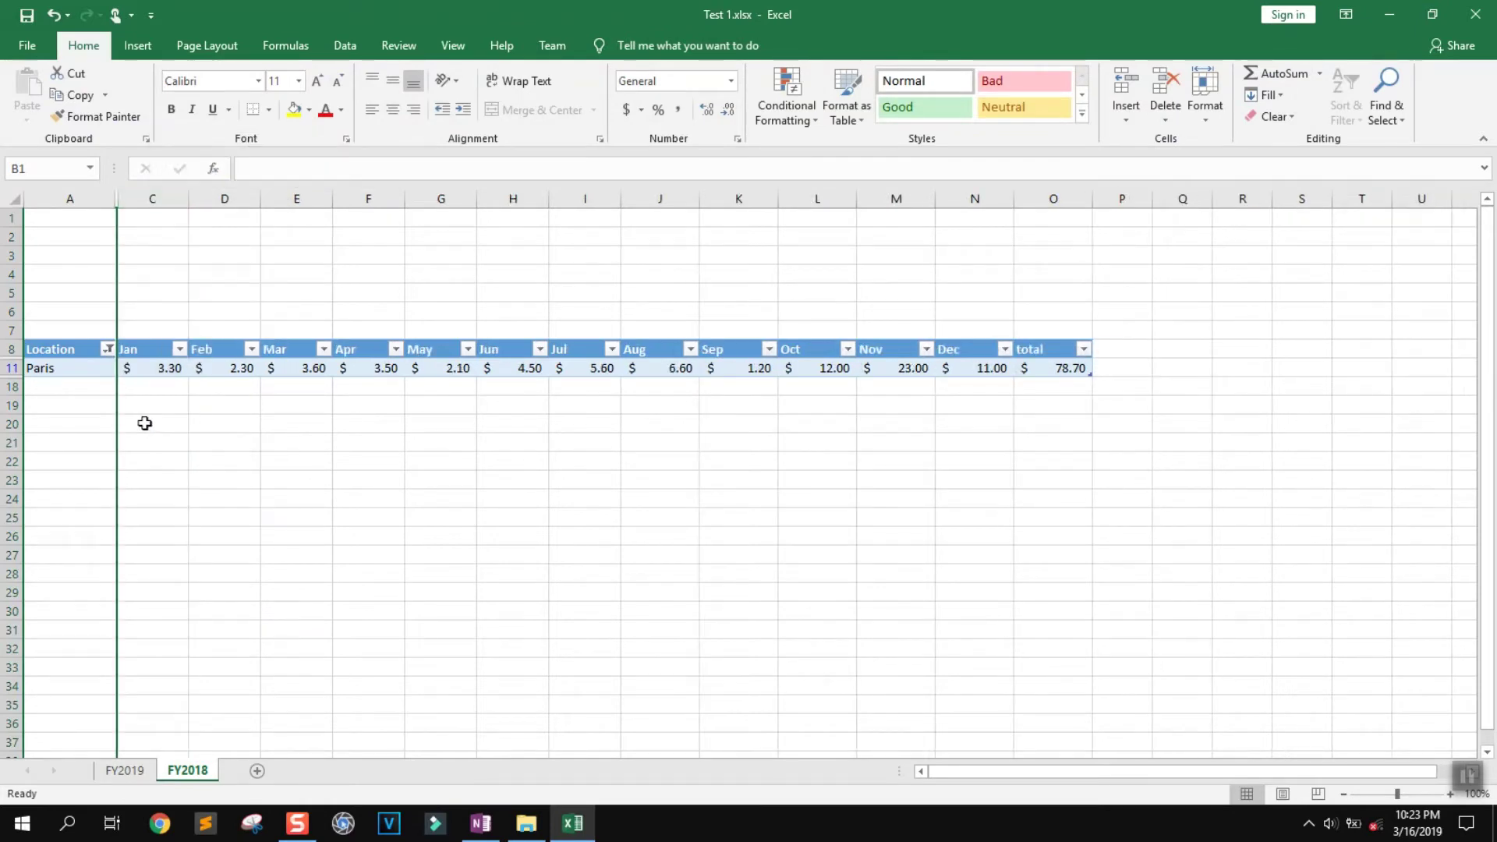
click(140, 423)
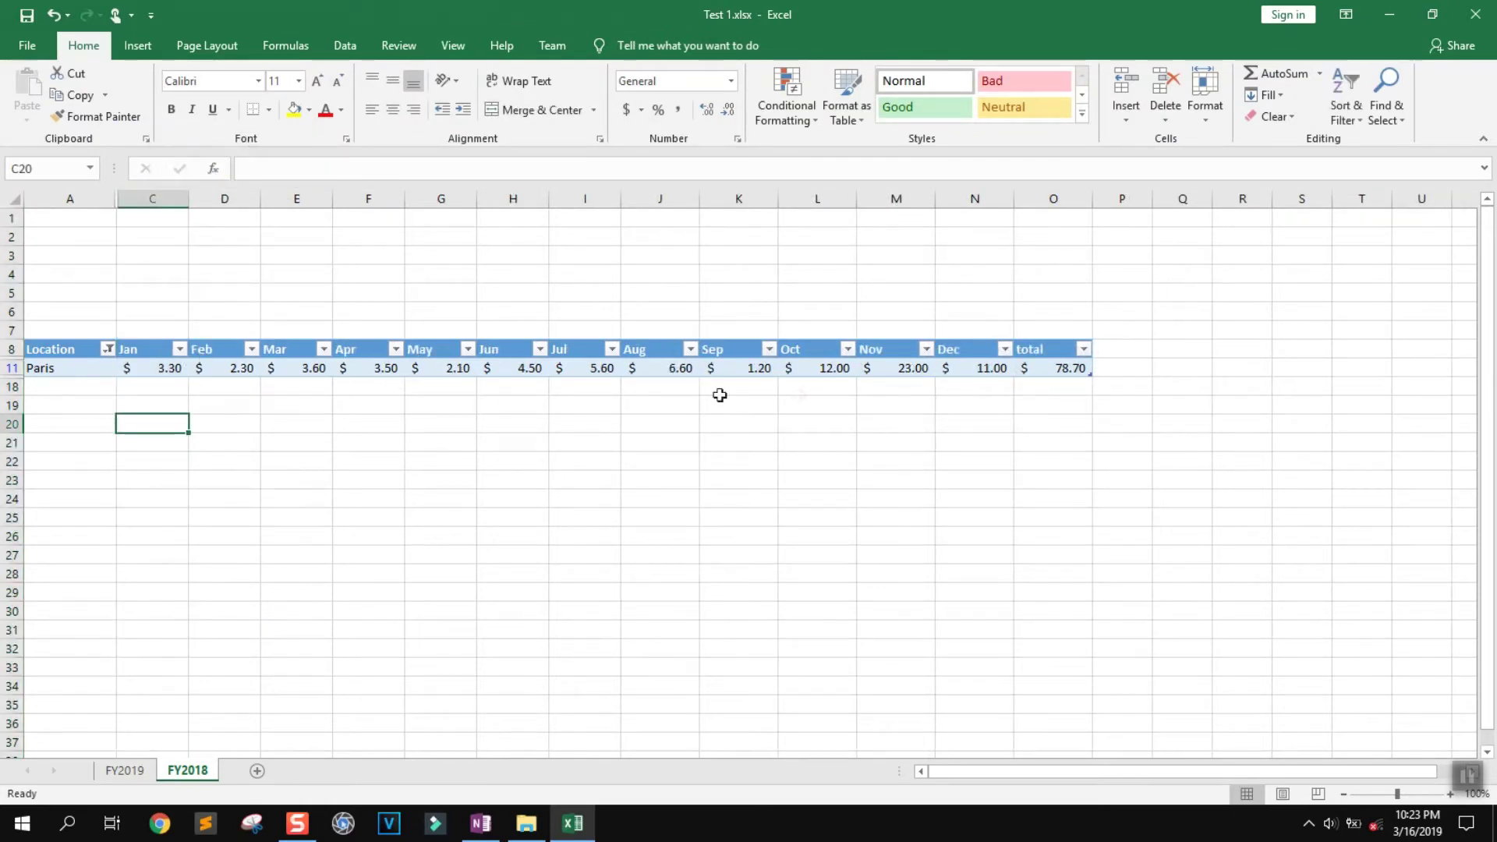
click(108, 351)
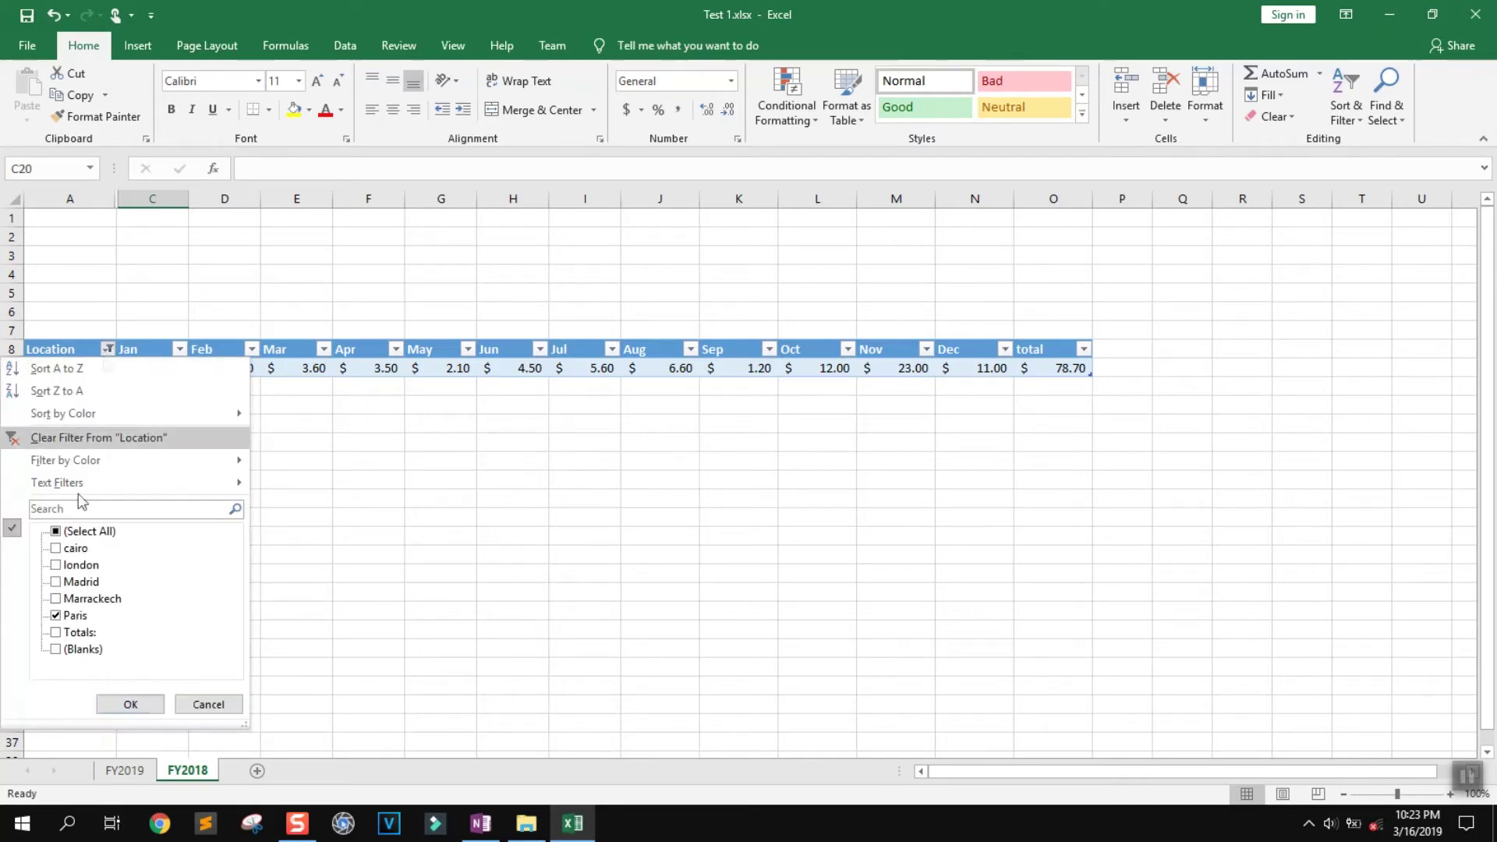
click(78, 533)
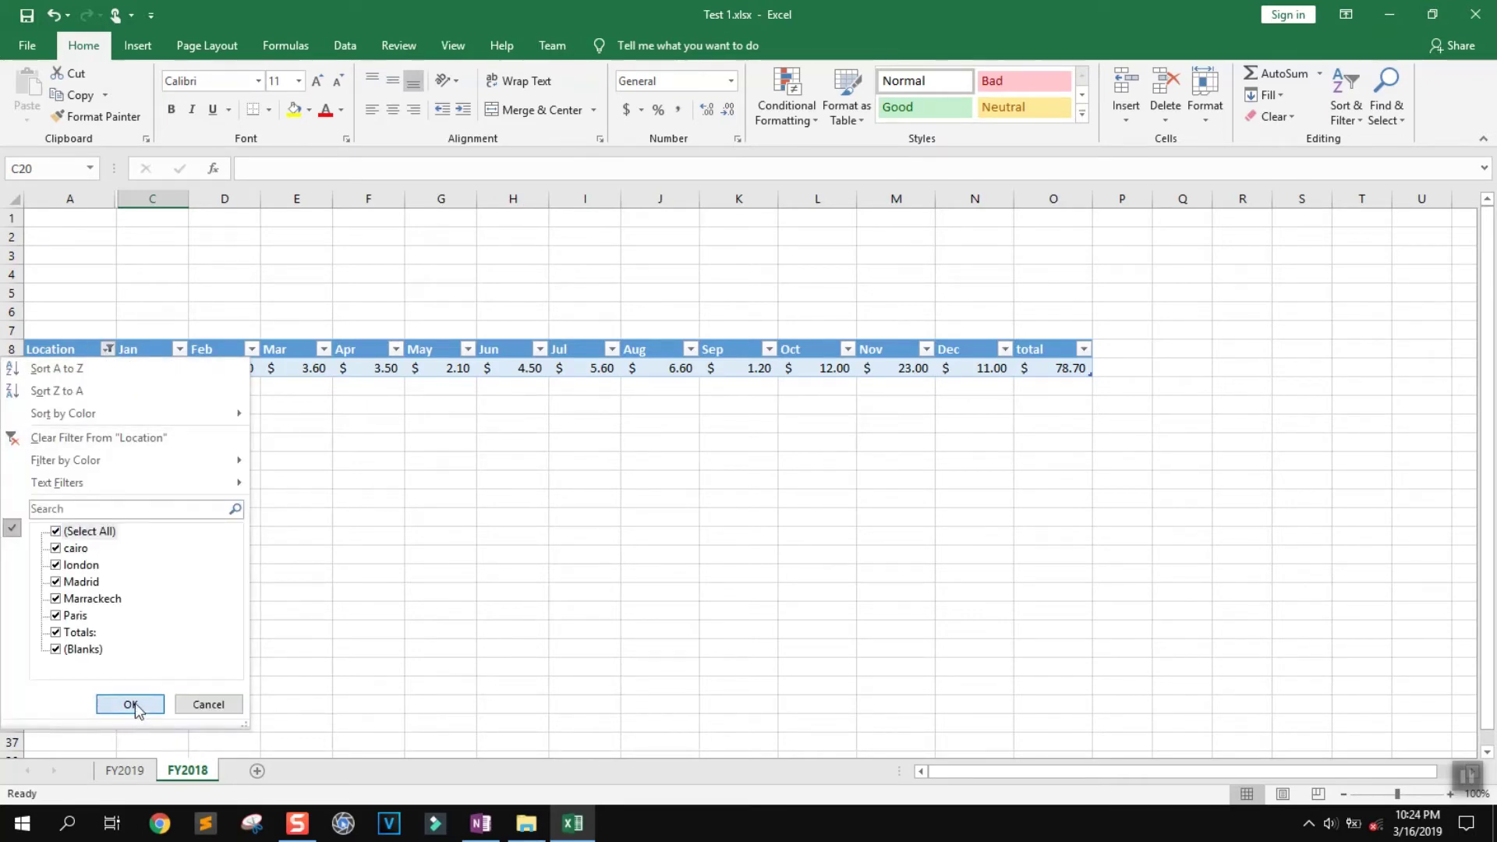
click(127, 706)
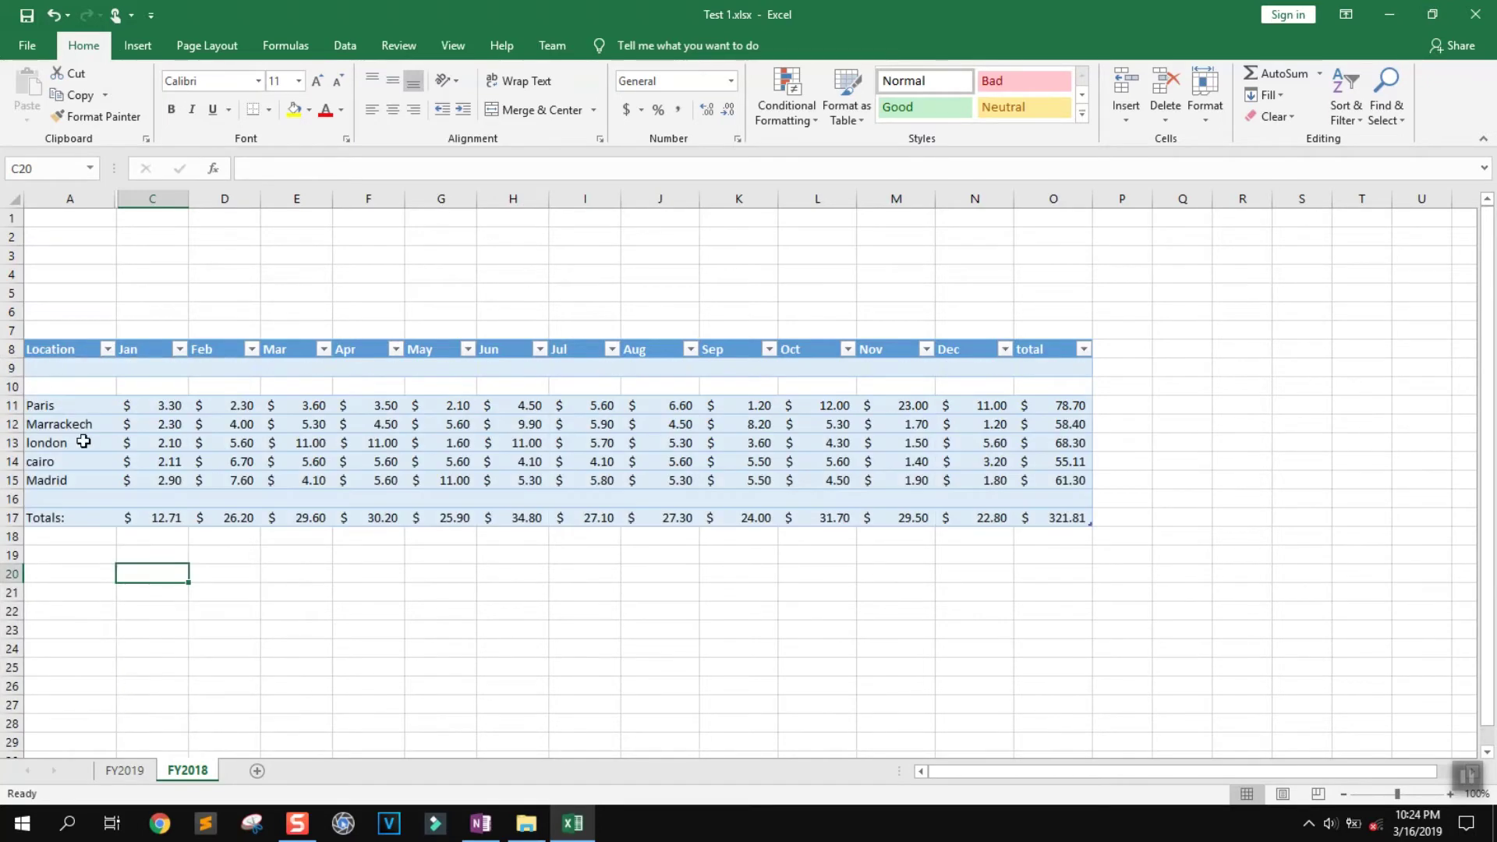
Open the Advanced Filter settings for the header row and close them unapplied
click(11, 348)
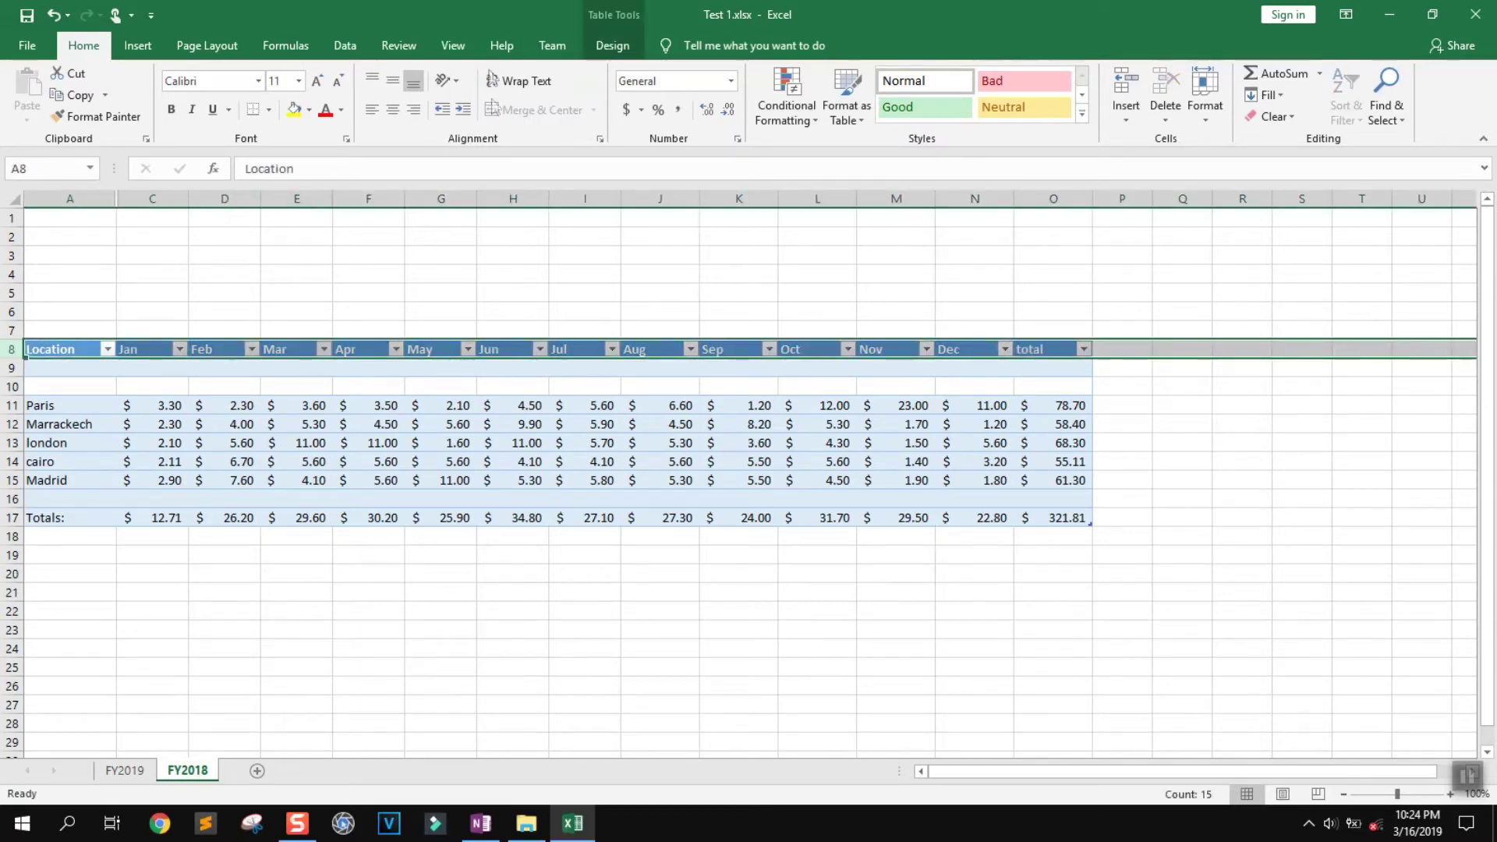
click(351, 48)
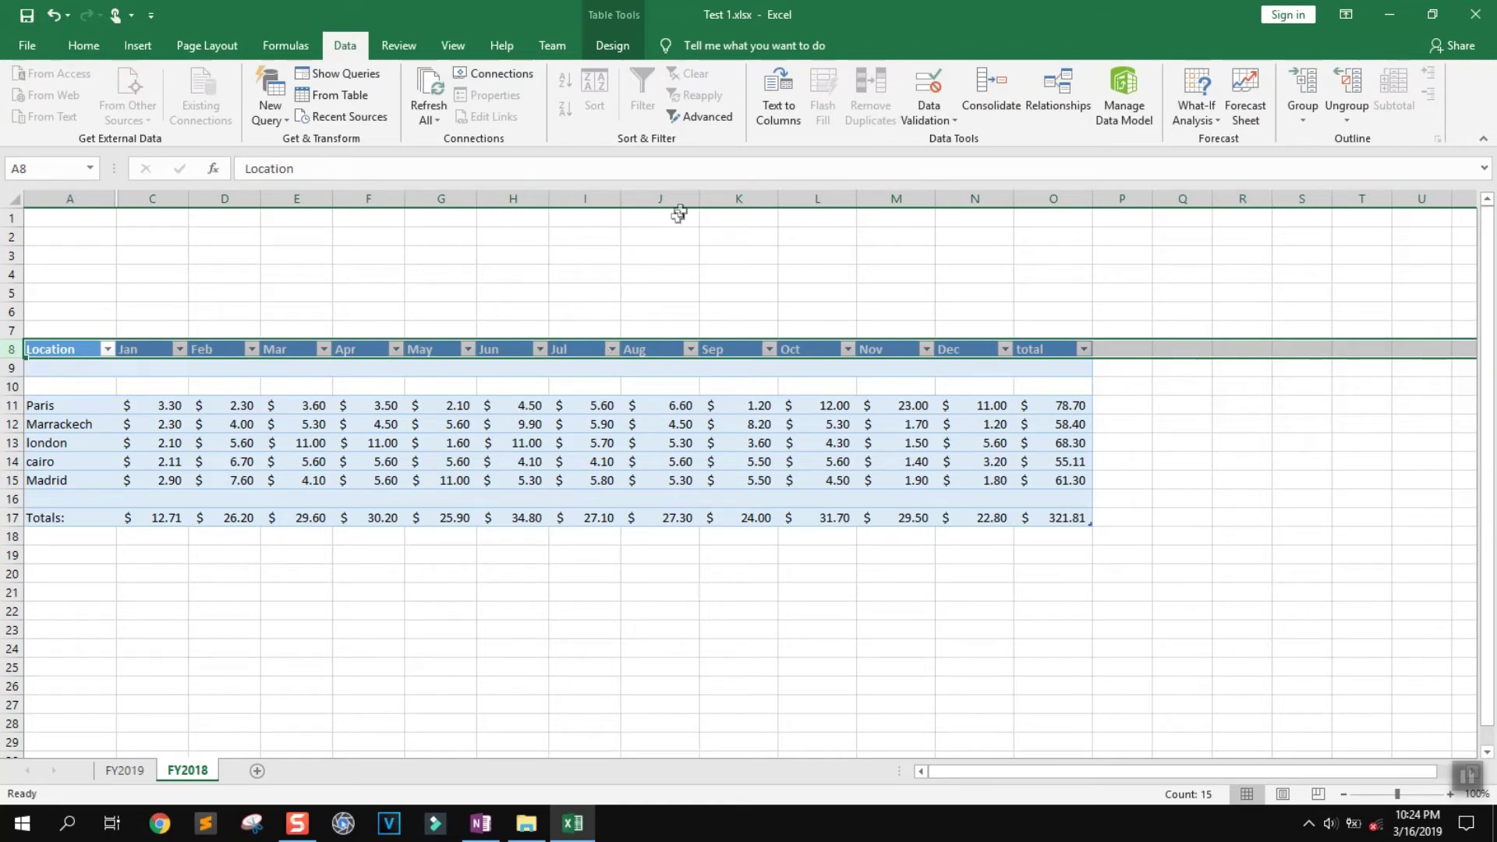
click(706, 117)
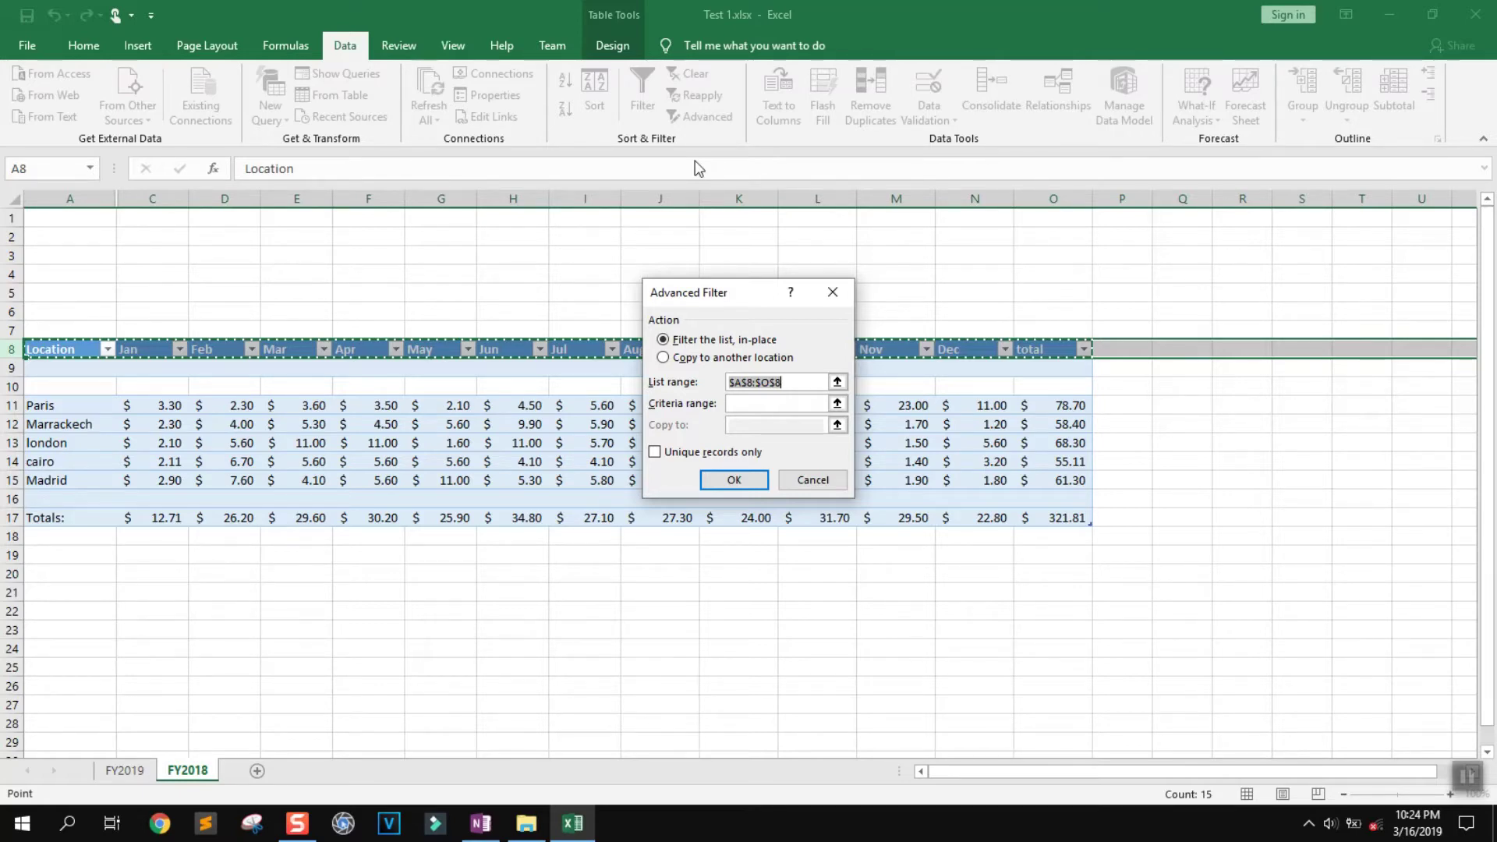
click(845, 292)
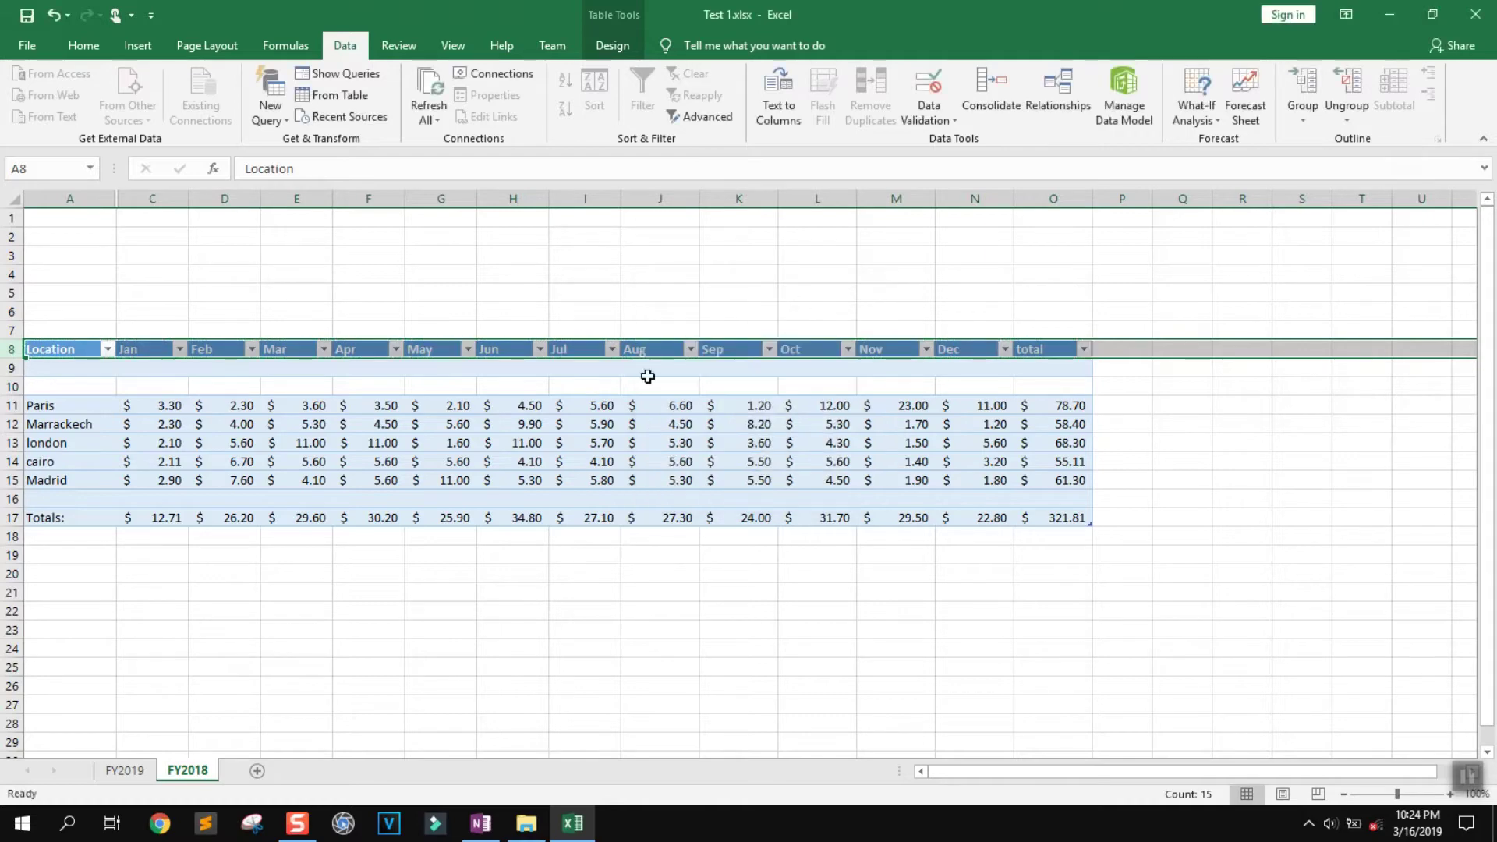
click(557, 609)
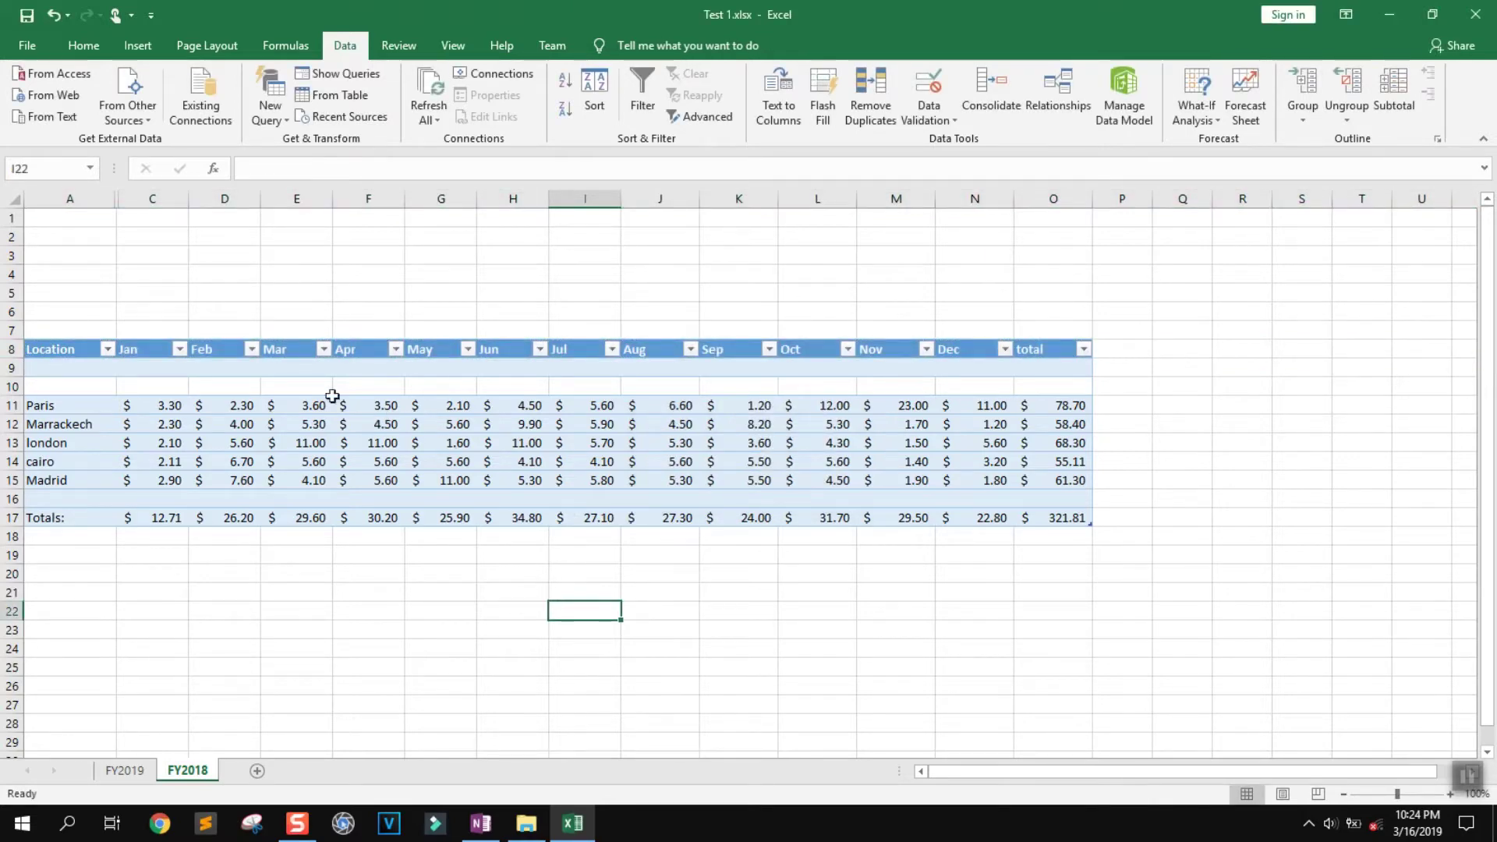
click(83, 46)
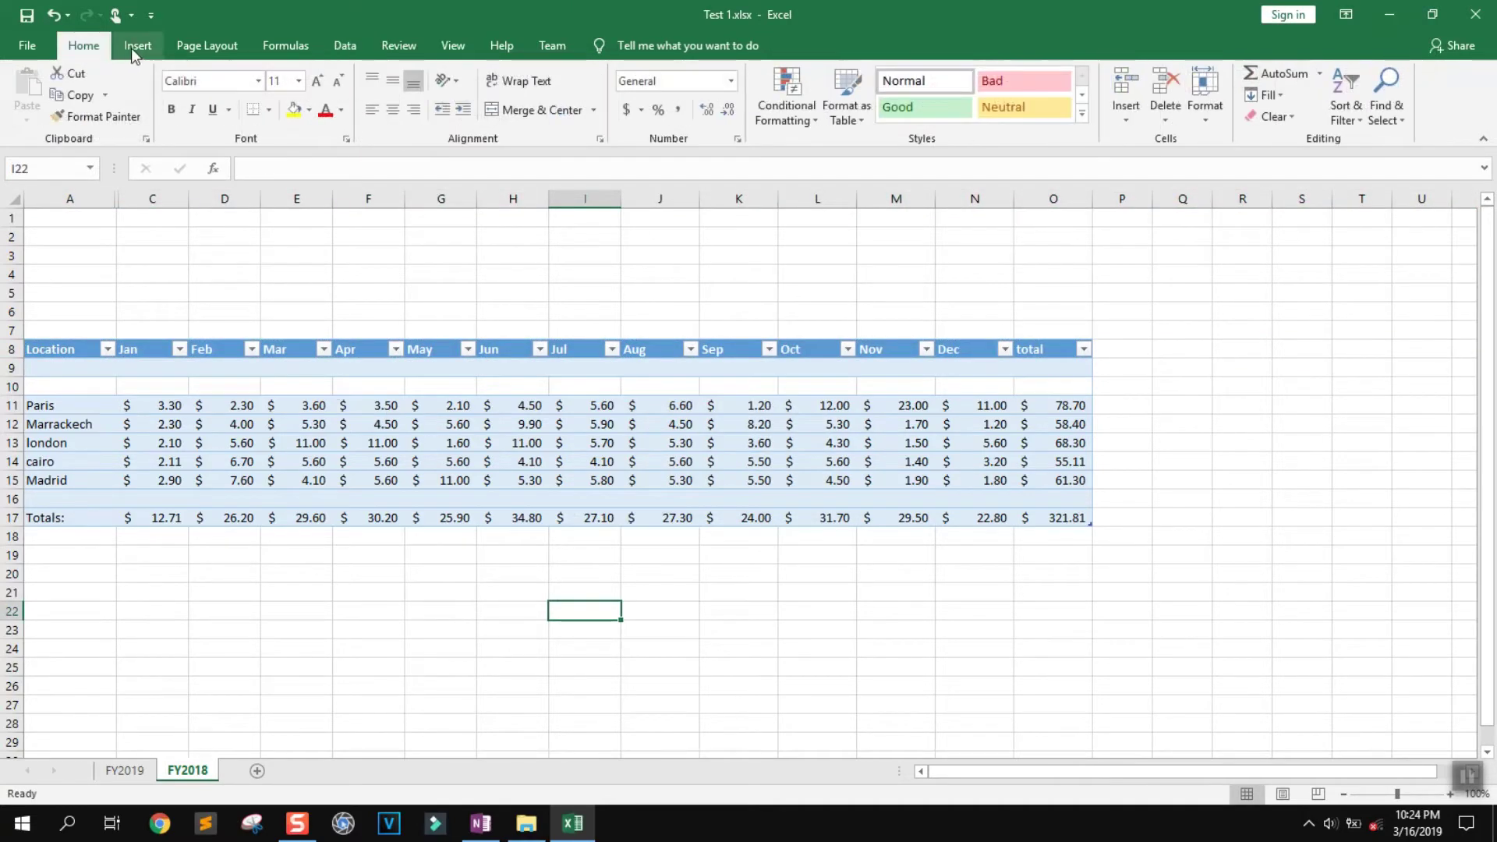
Insert the Capture.PNG picture from Downloads into the FY2018 sheet
click(135, 46)
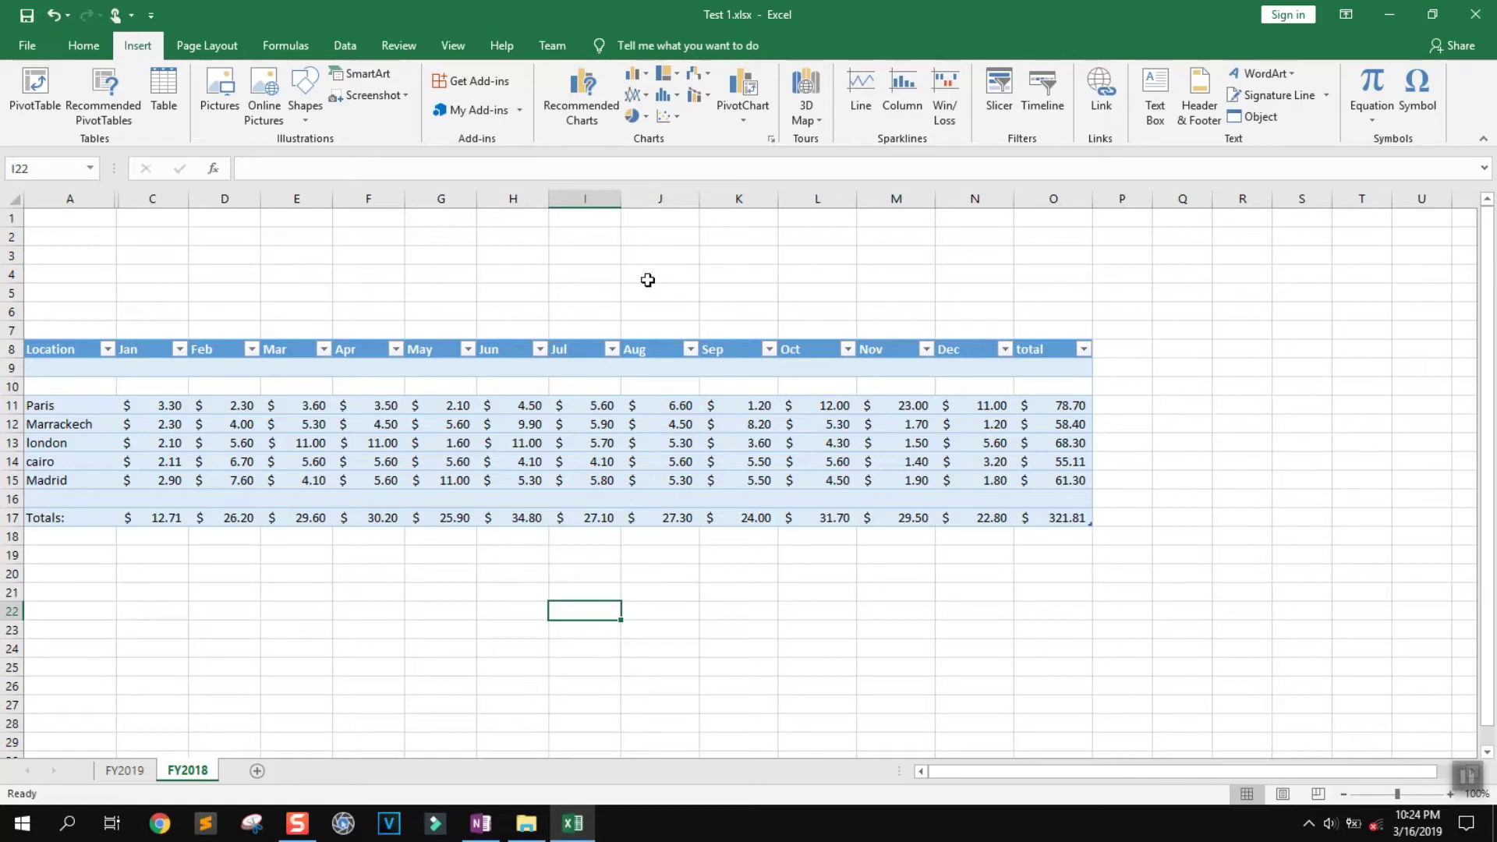
click(220, 95)
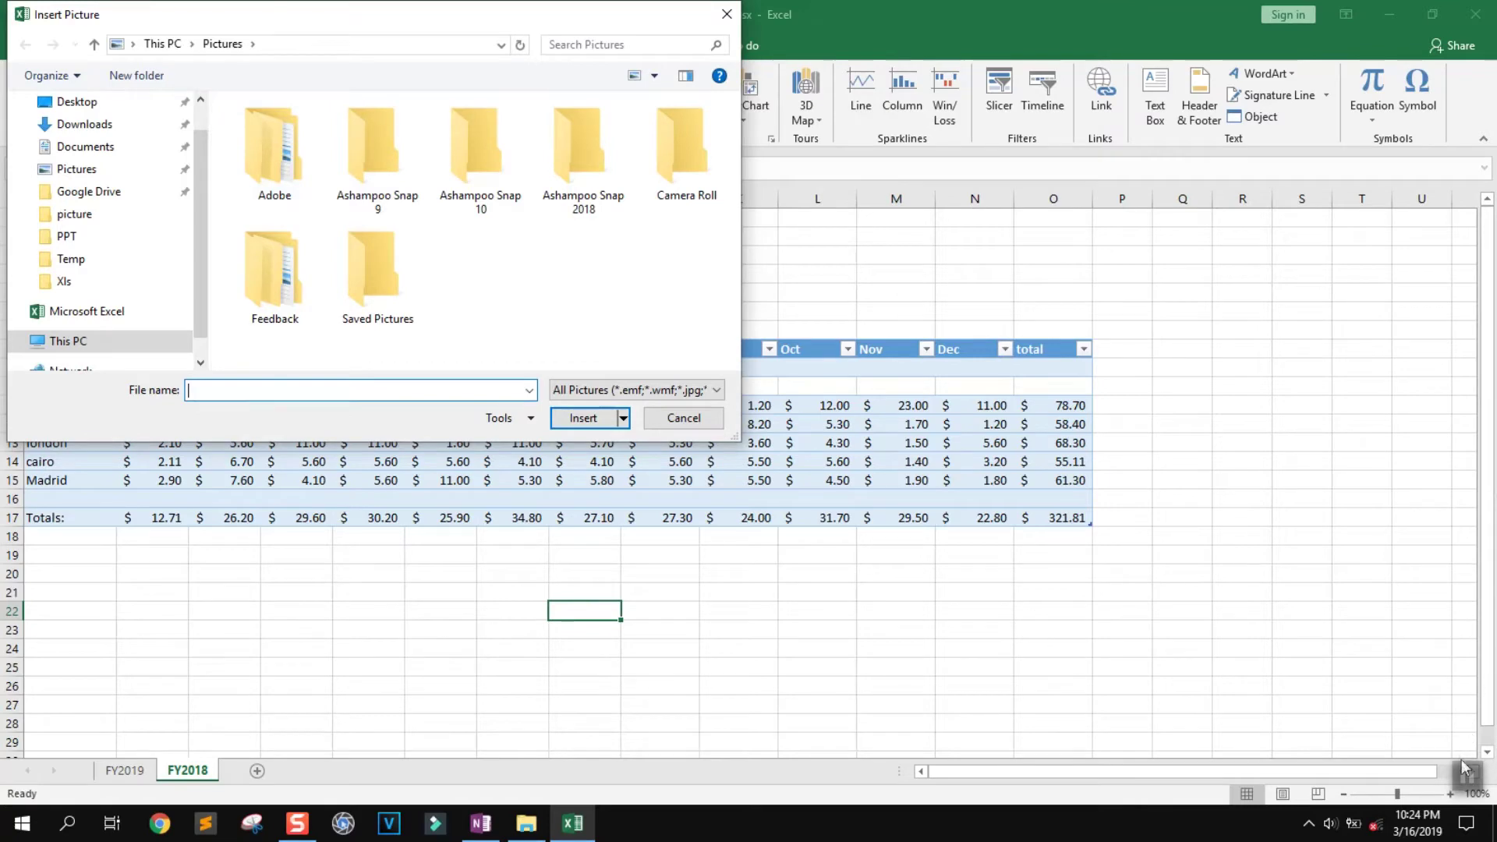
click(680, 175)
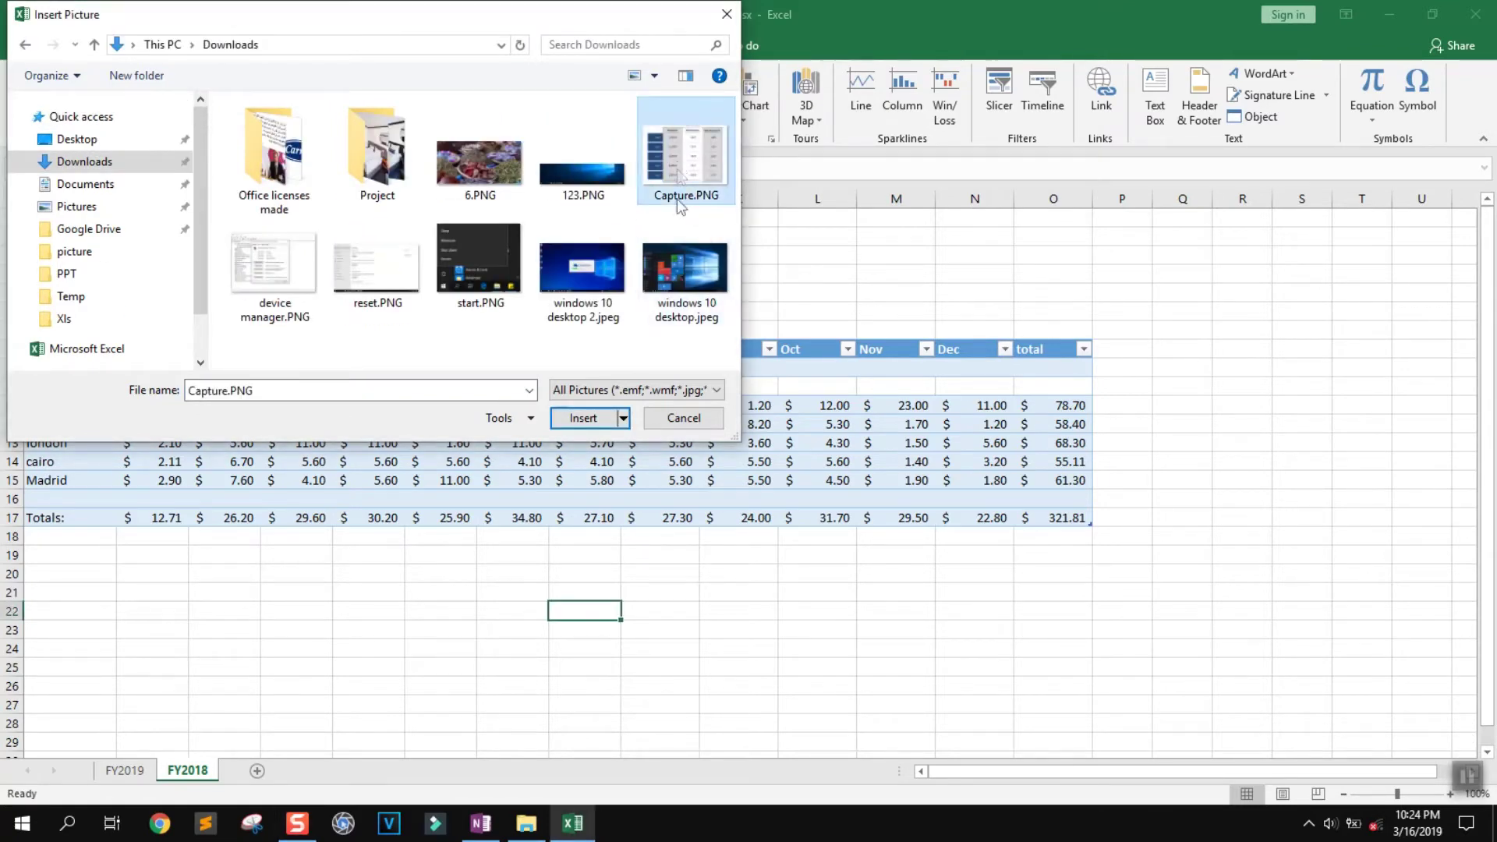
click(614, 413)
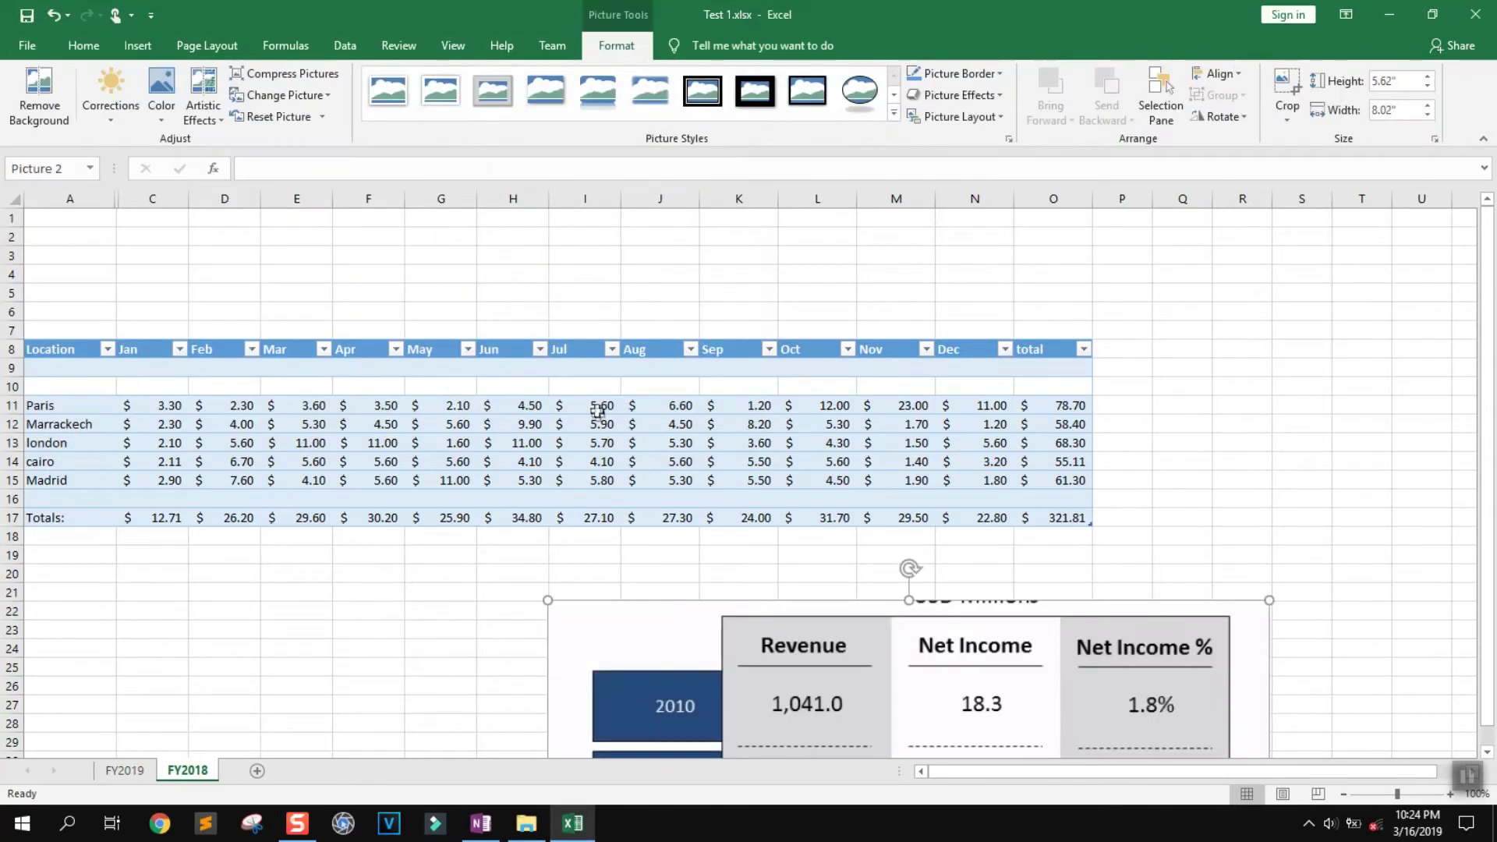
Shrink the picture and place it just below the Totals row
drag(873, 632, 972, 328)
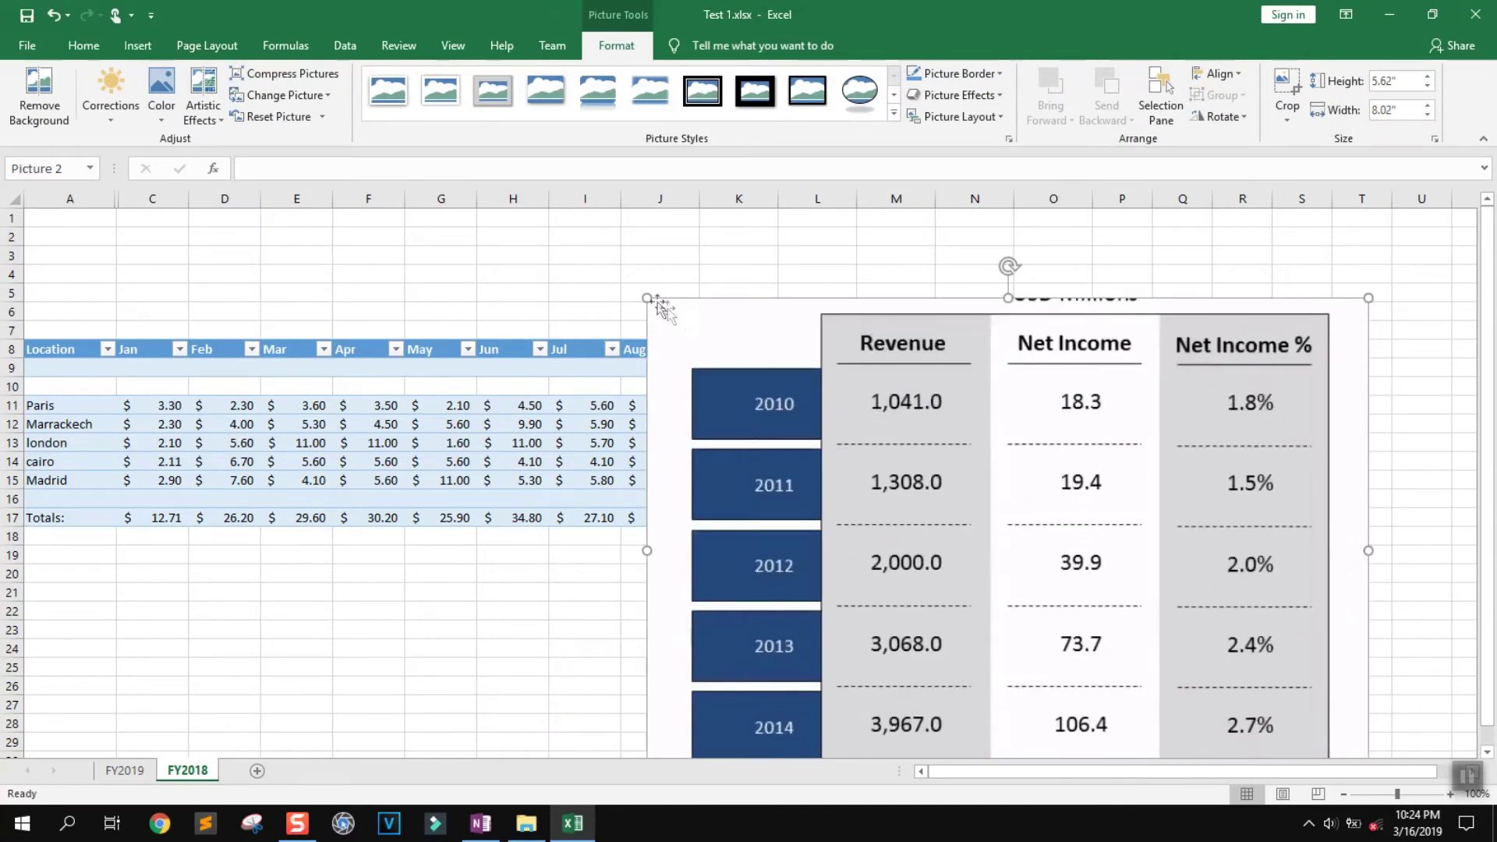
drag(646, 297, 924, 493)
drag(1136, 588, 1287, 324)
drag(1073, 229, 1154, 300)
drag(1144, 530, 160, 557)
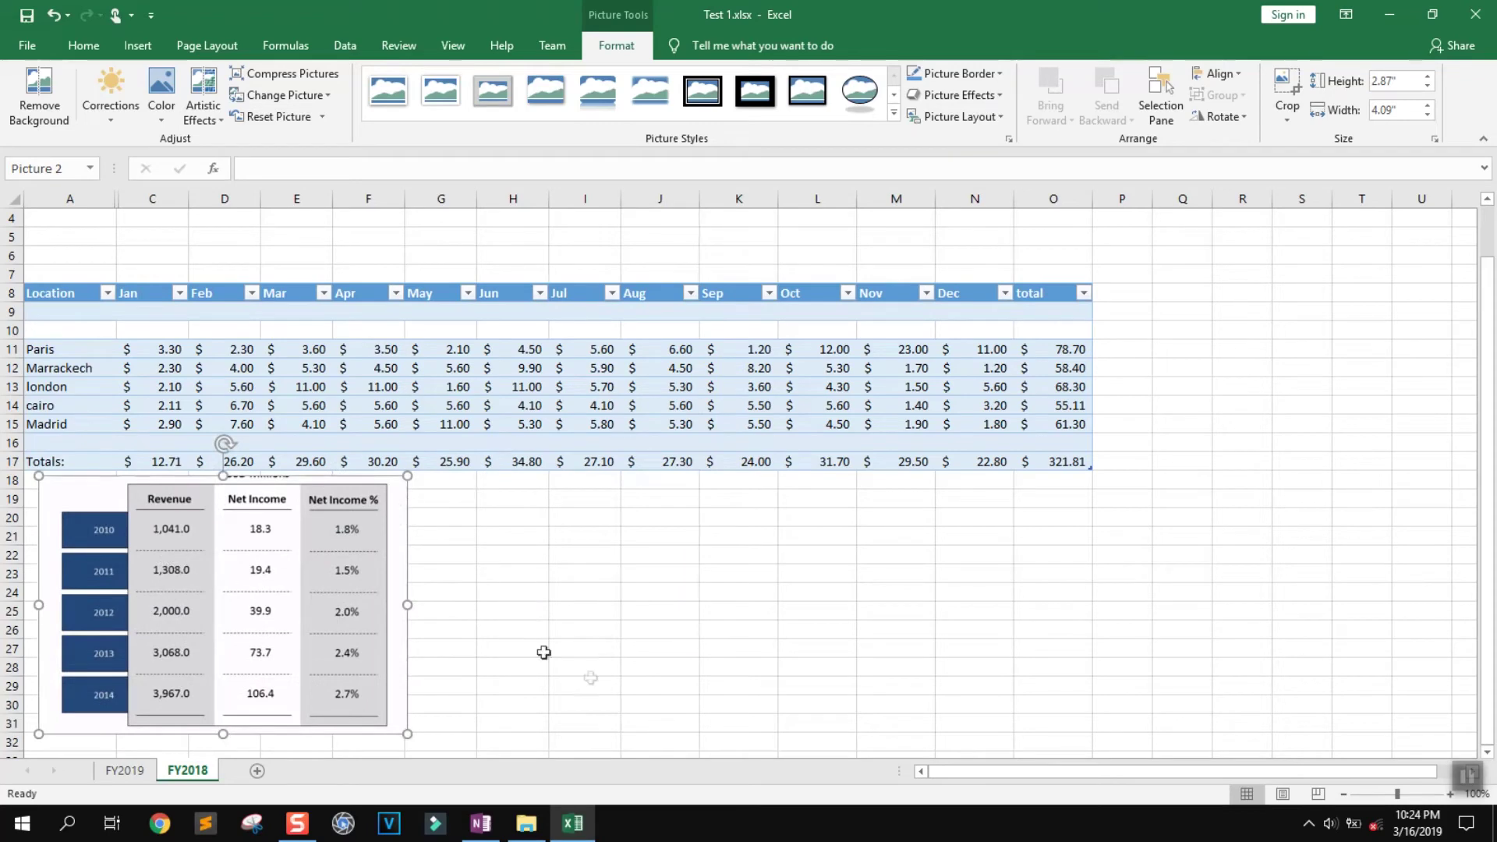
Reduce the picture's height to 2.7" after glancing at Corrections
click(119, 121)
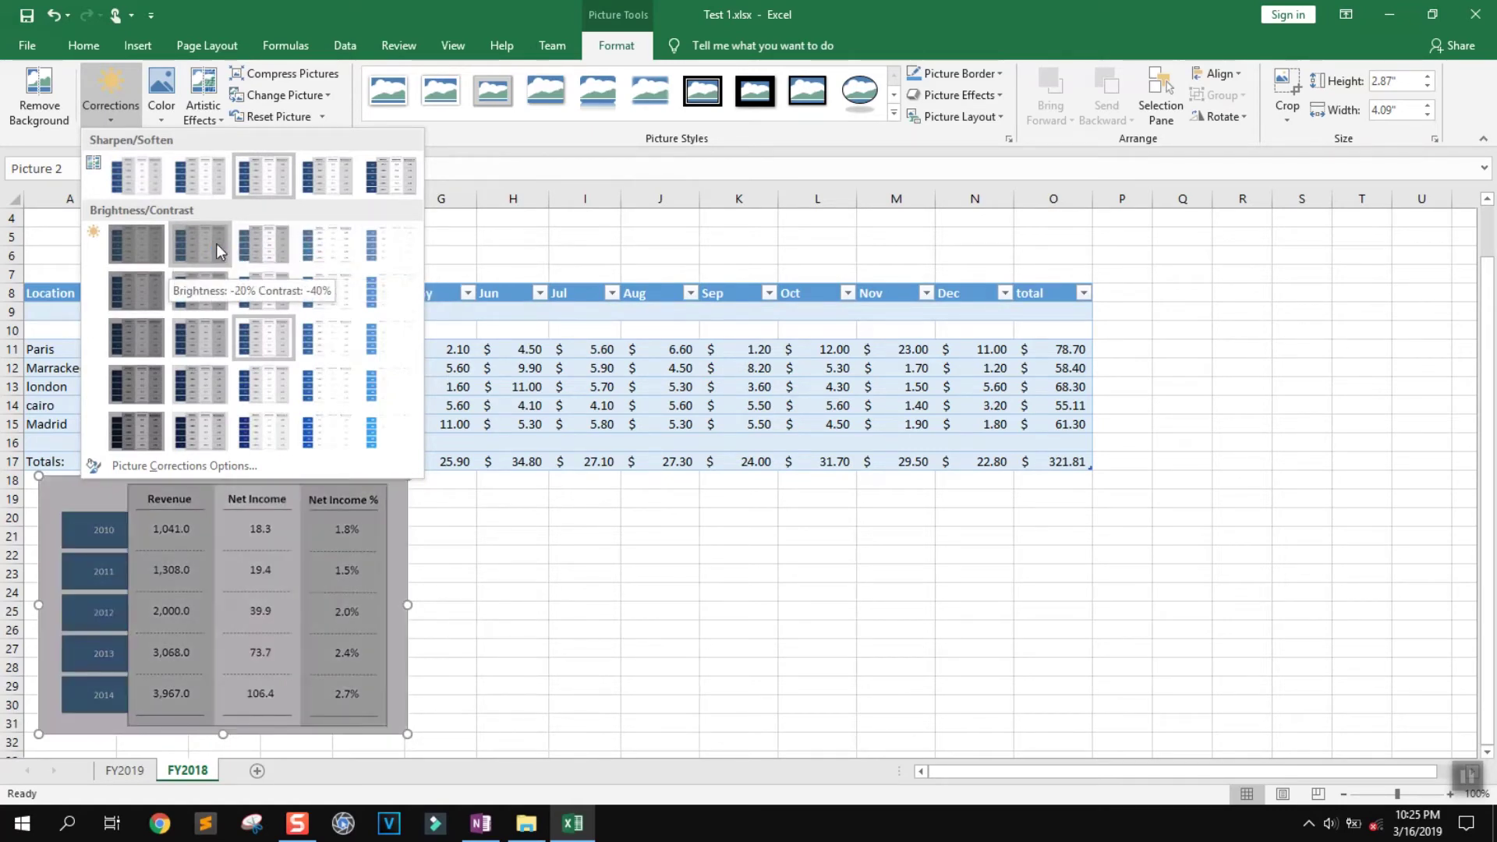
click(45, 141)
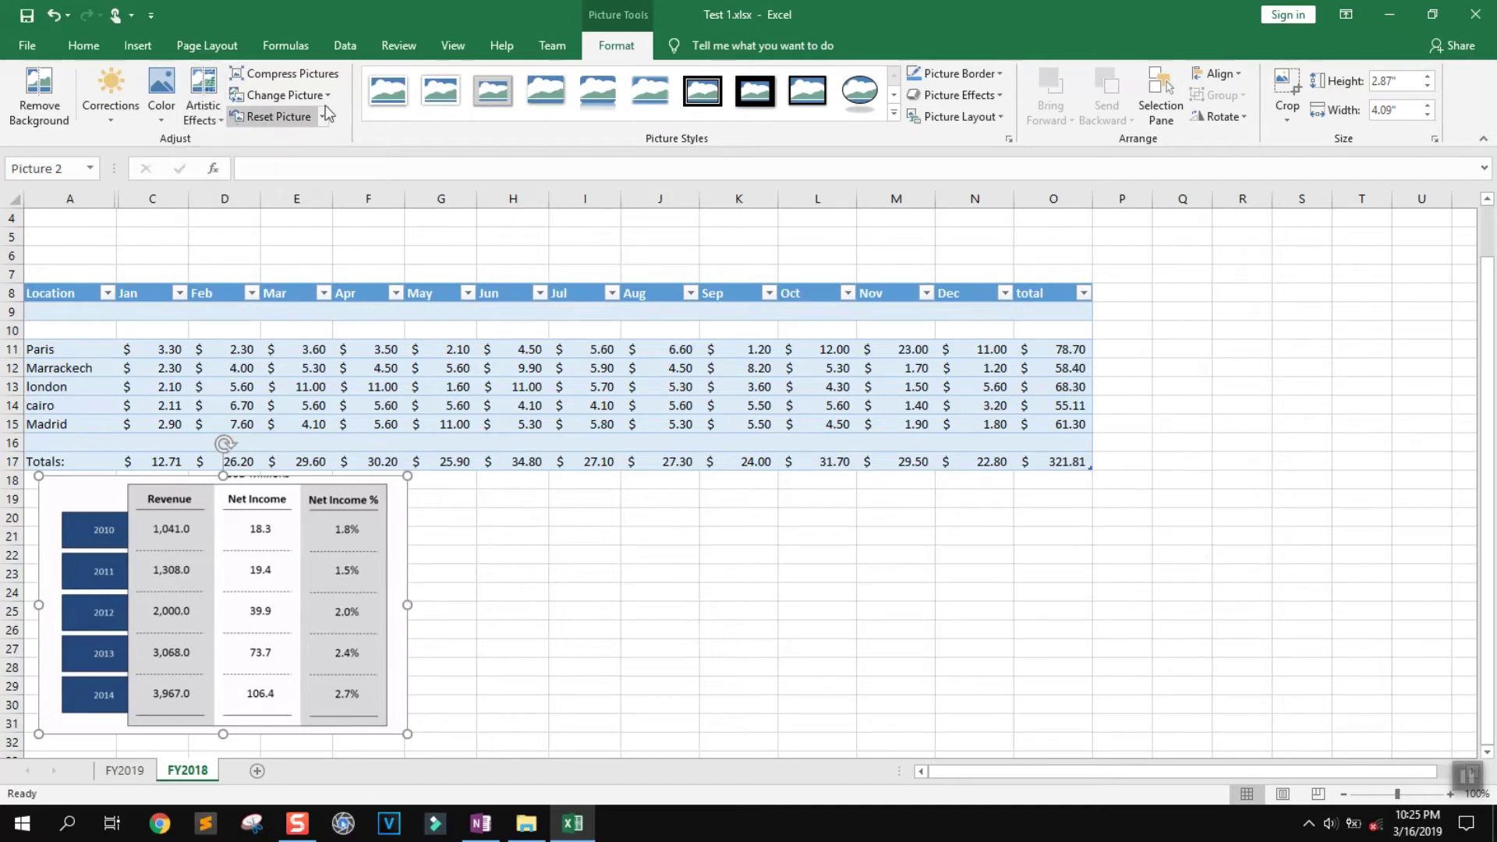
click(1428, 85)
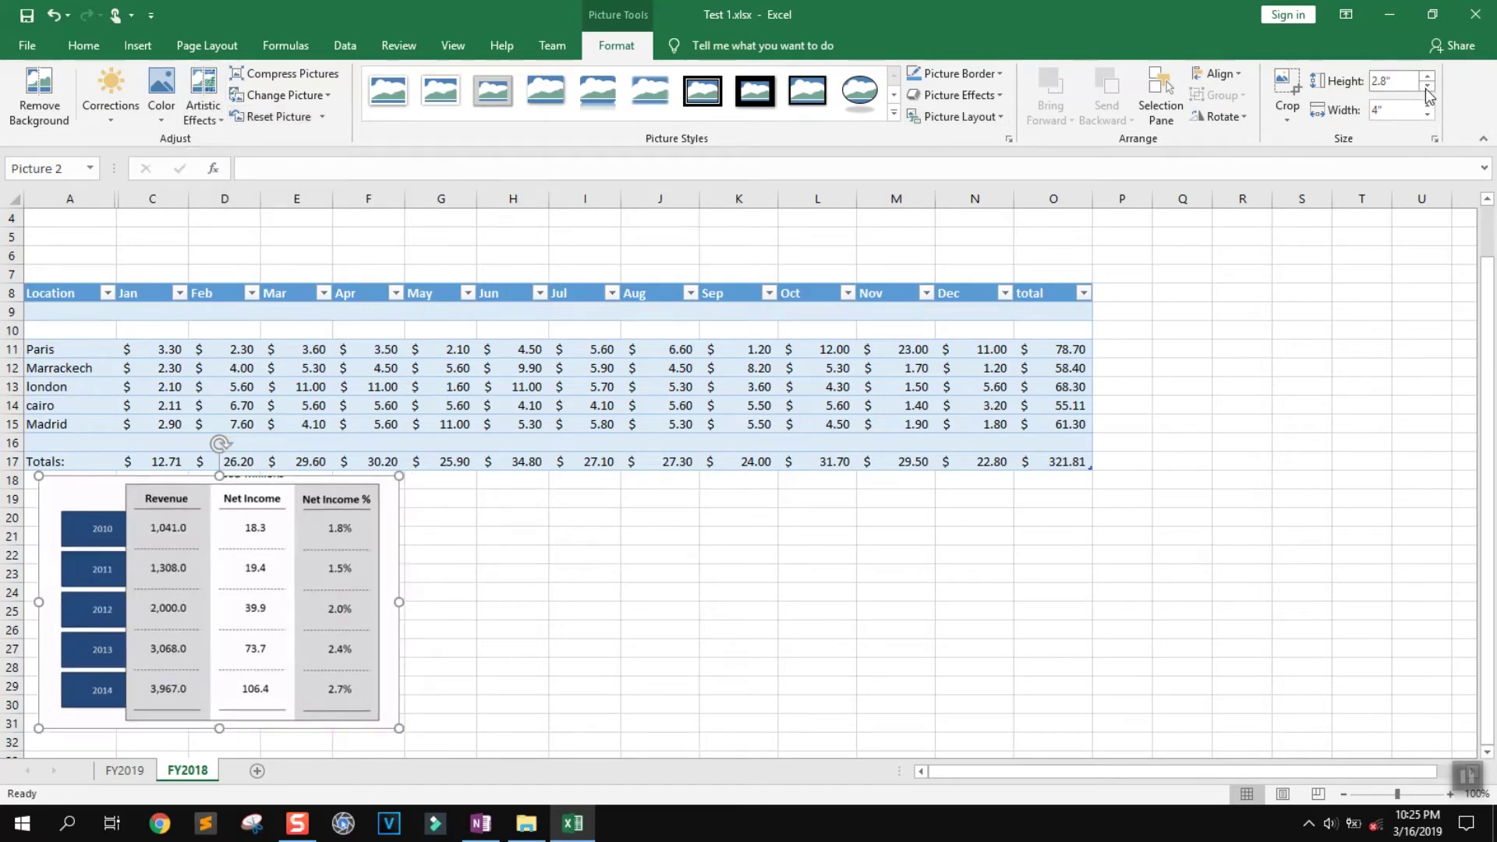
click(1427, 86)
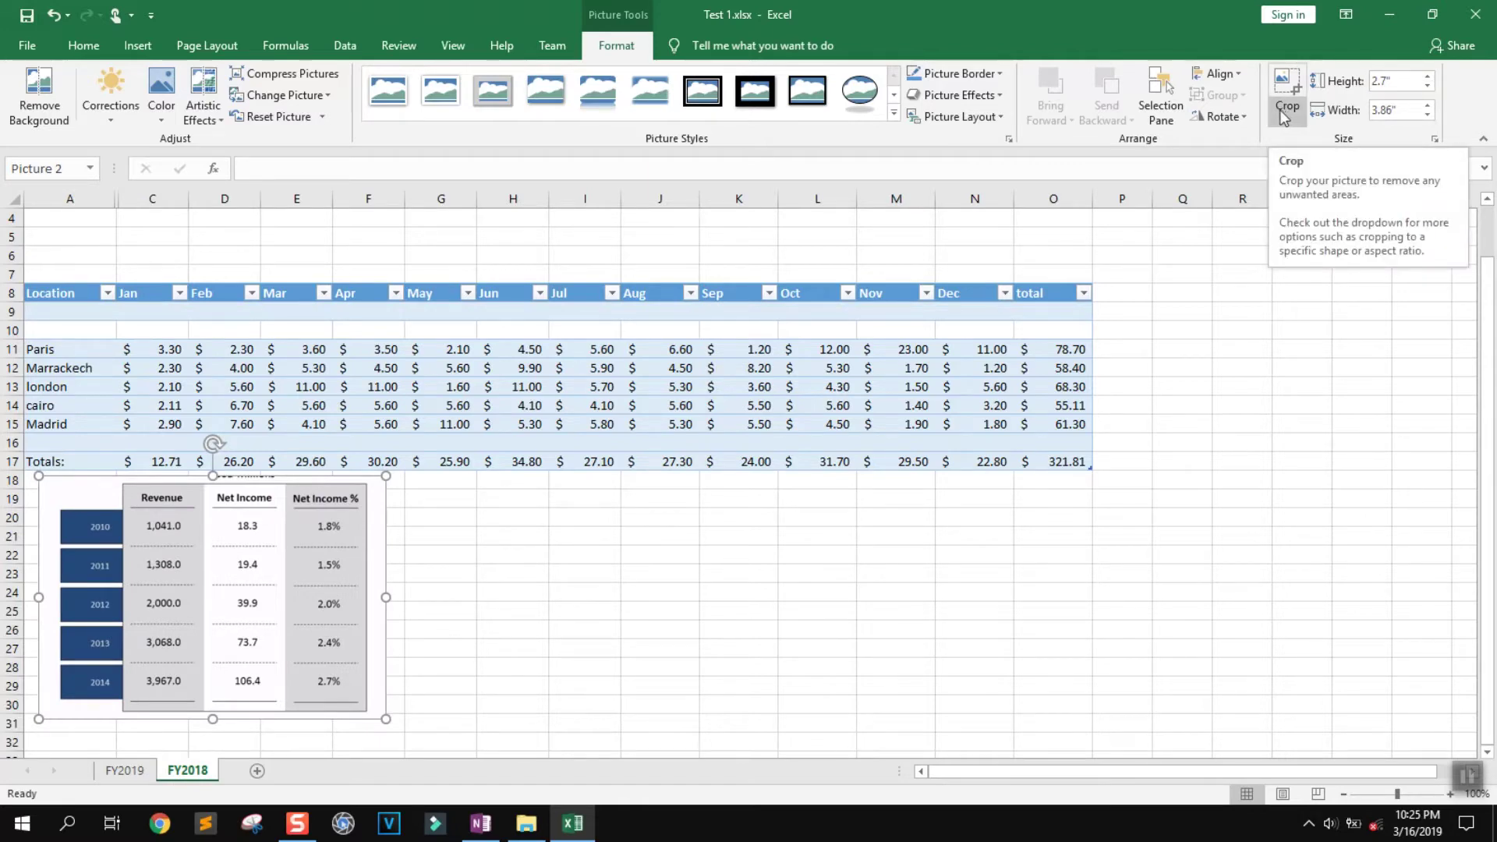
Give the picture a thick black matte frame and move it down slightly
click(744, 98)
drag(254, 507, 283, 556)
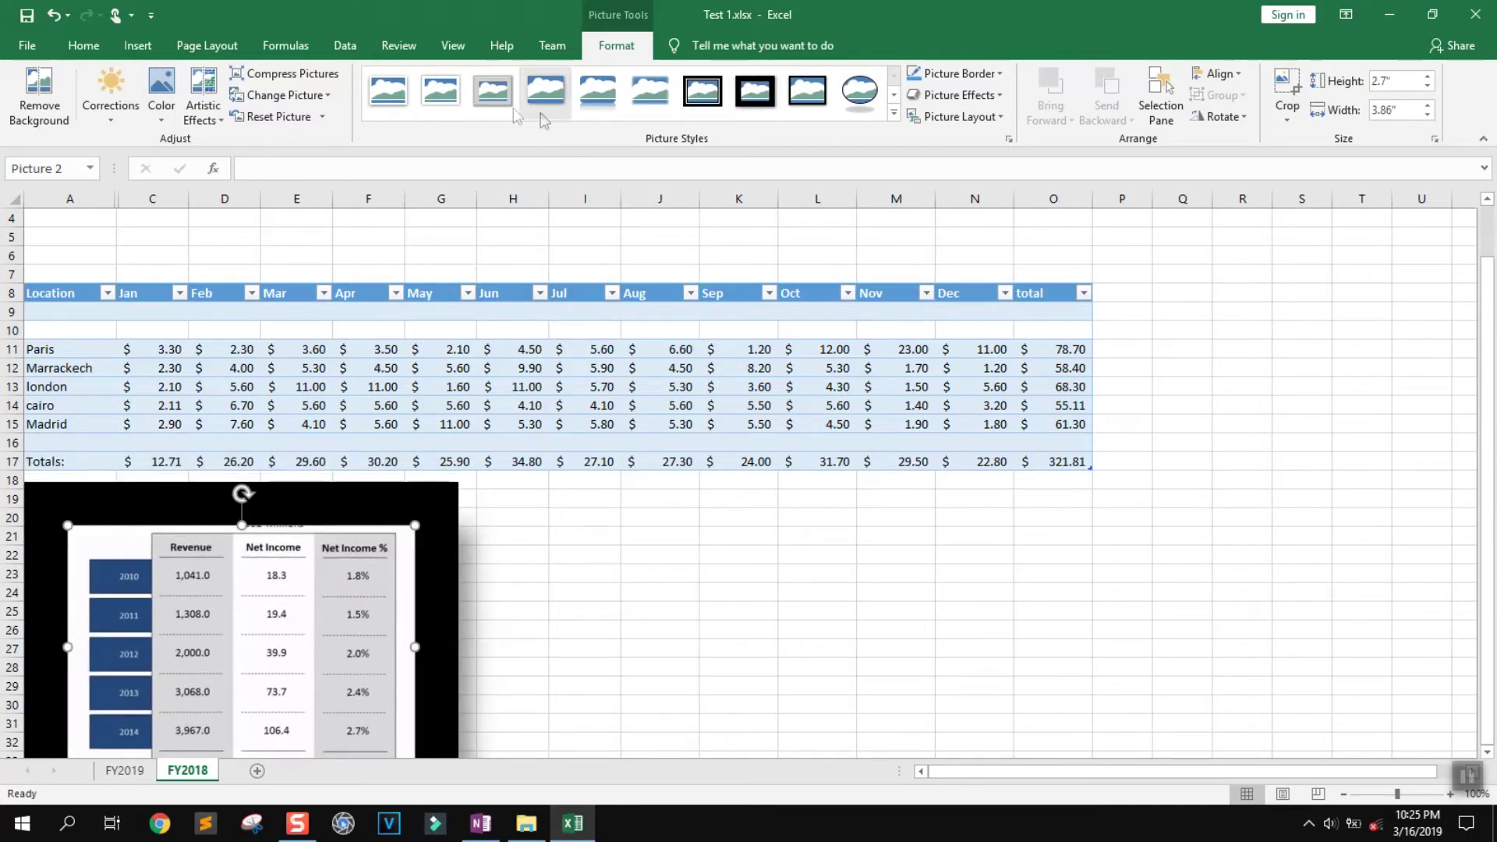
click(139, 46)
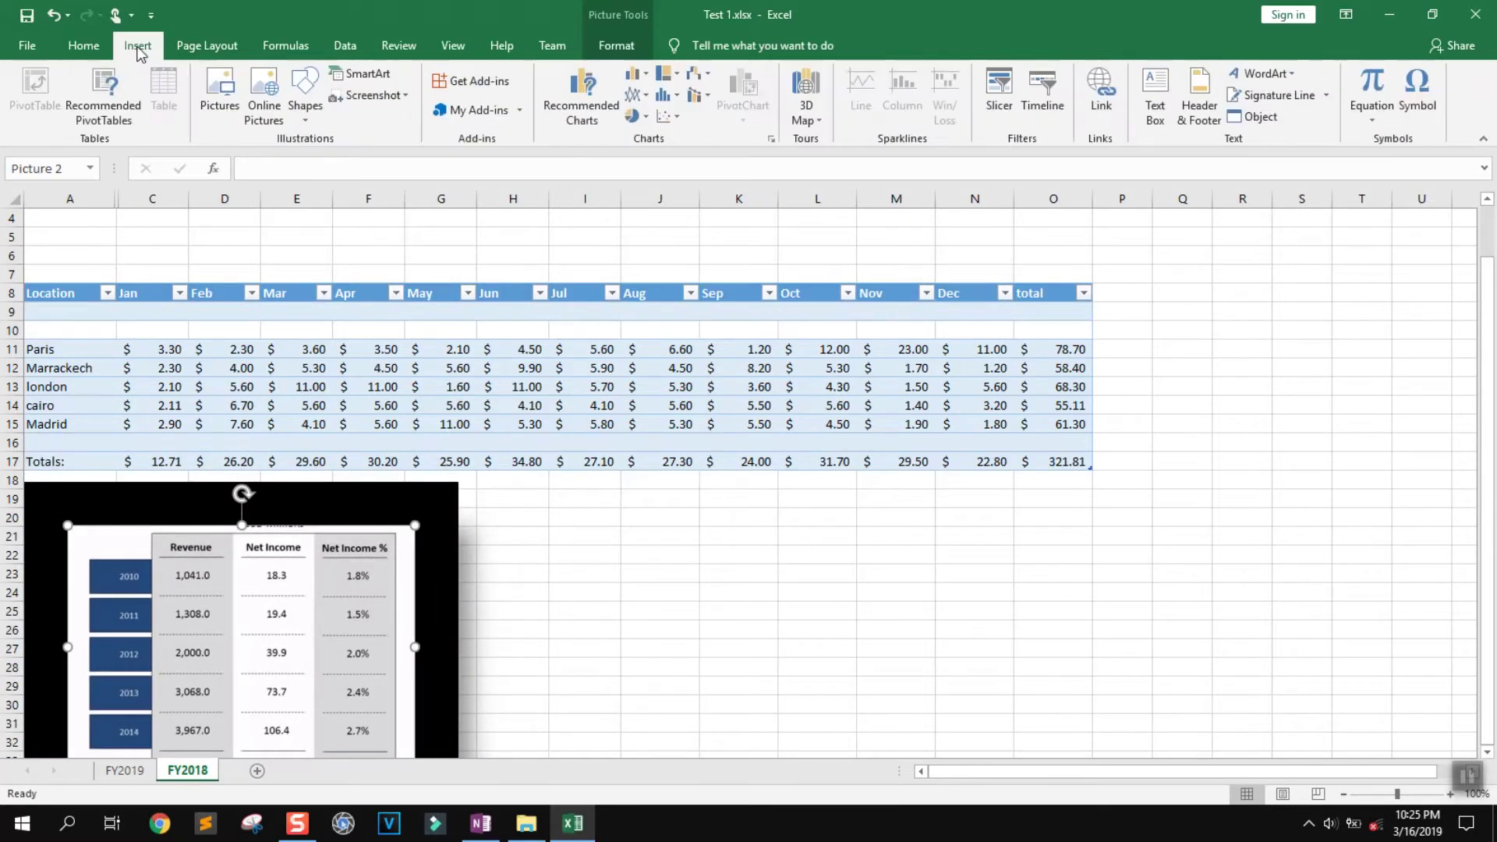
Draw a rounded rectangle right of the picture labelled 'Data entry for 2019', sized to fit
click(308, 117)
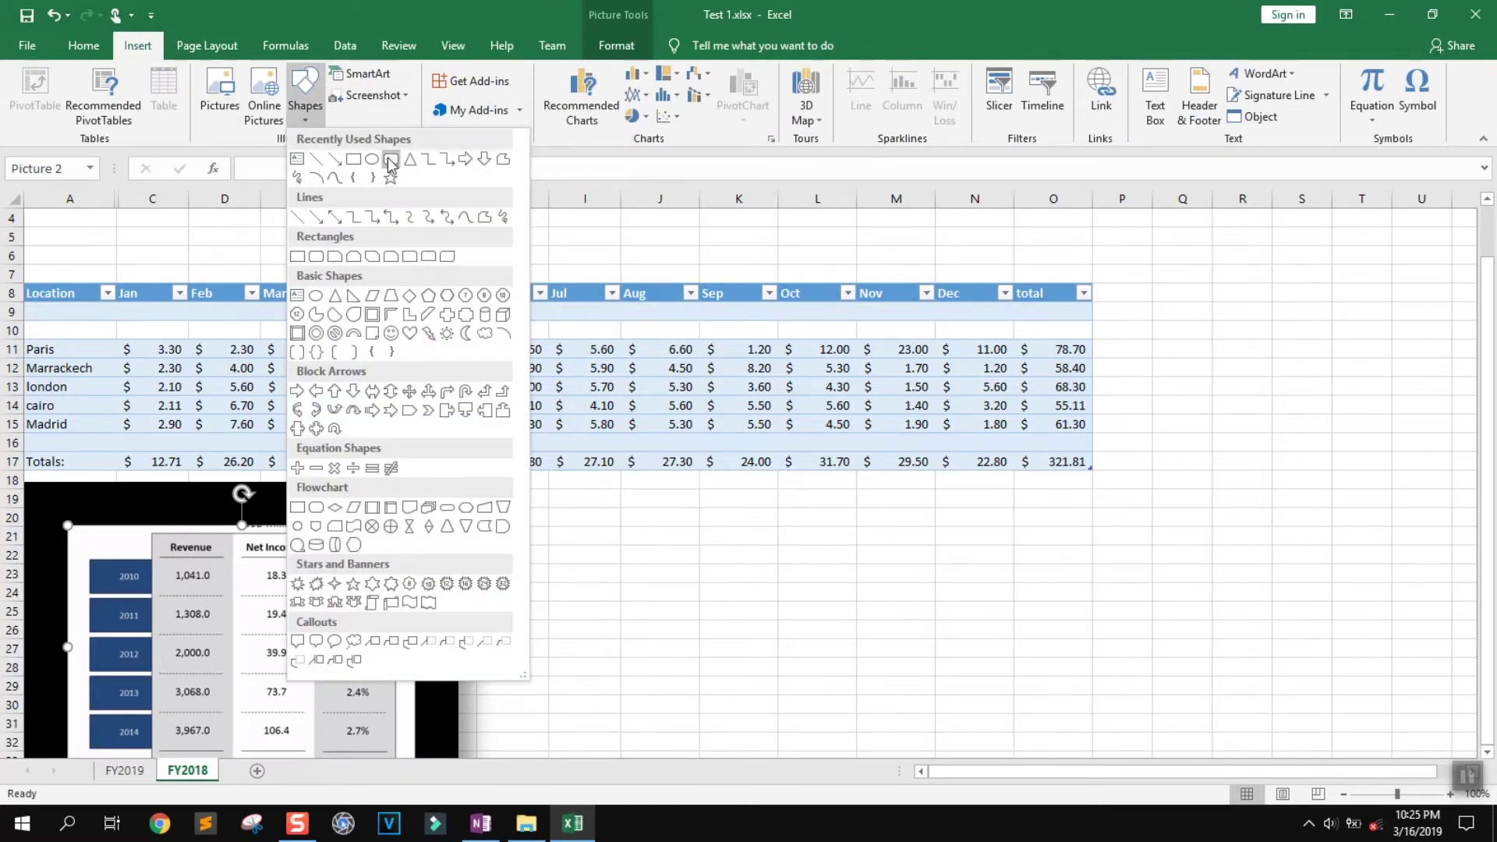
click(392, 159)
mouse_move(598, 552)
mouse_down()
mouse_move(772, 615)
mouse_move(969, 628)
mouse_move(979, 696)
mouse_up()
drag(792, 608, 707, 576)
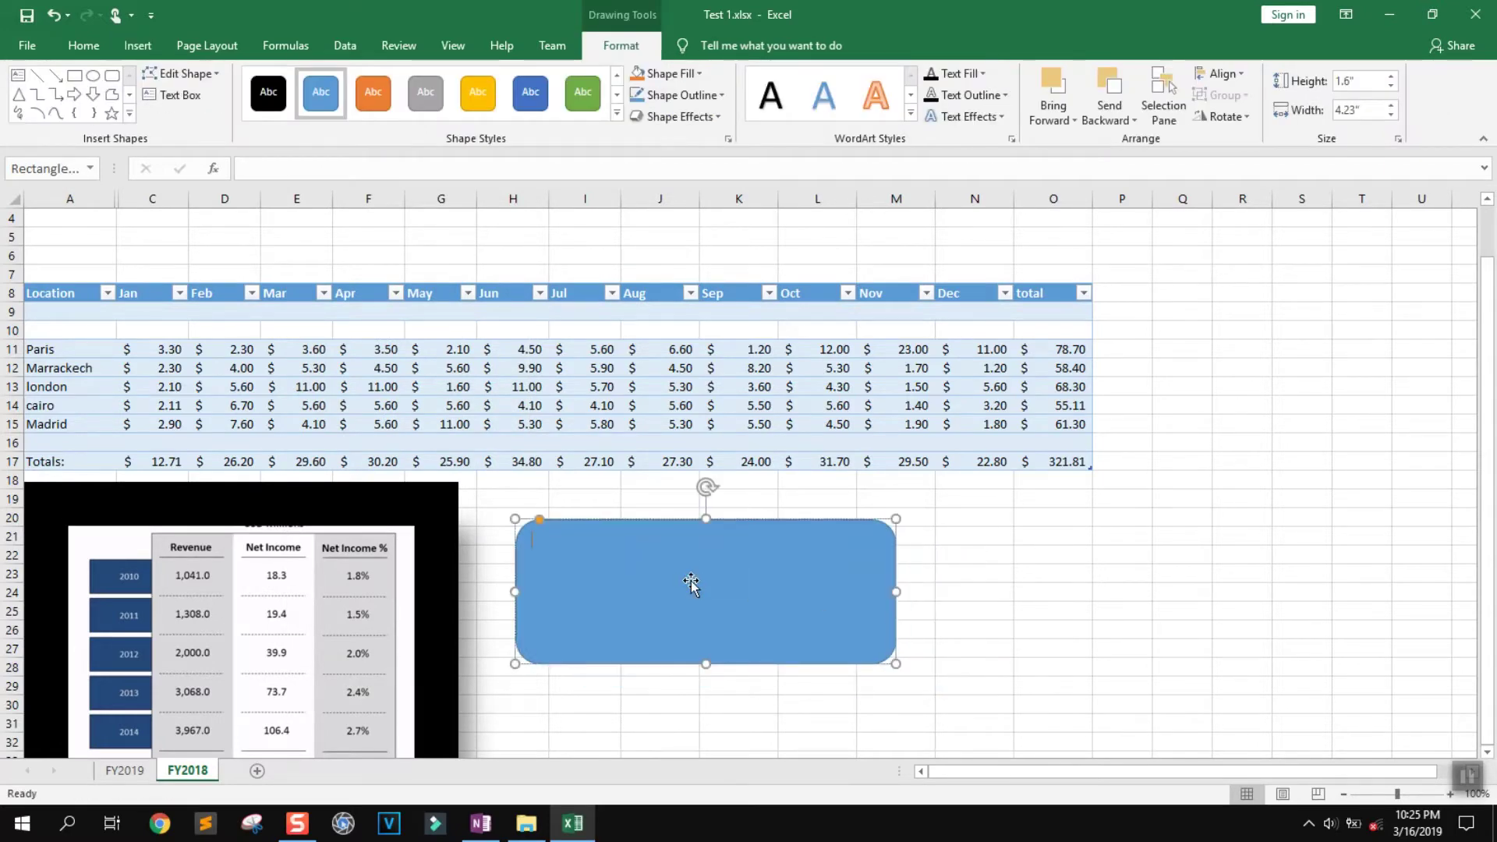
text(Data entry for 2019)
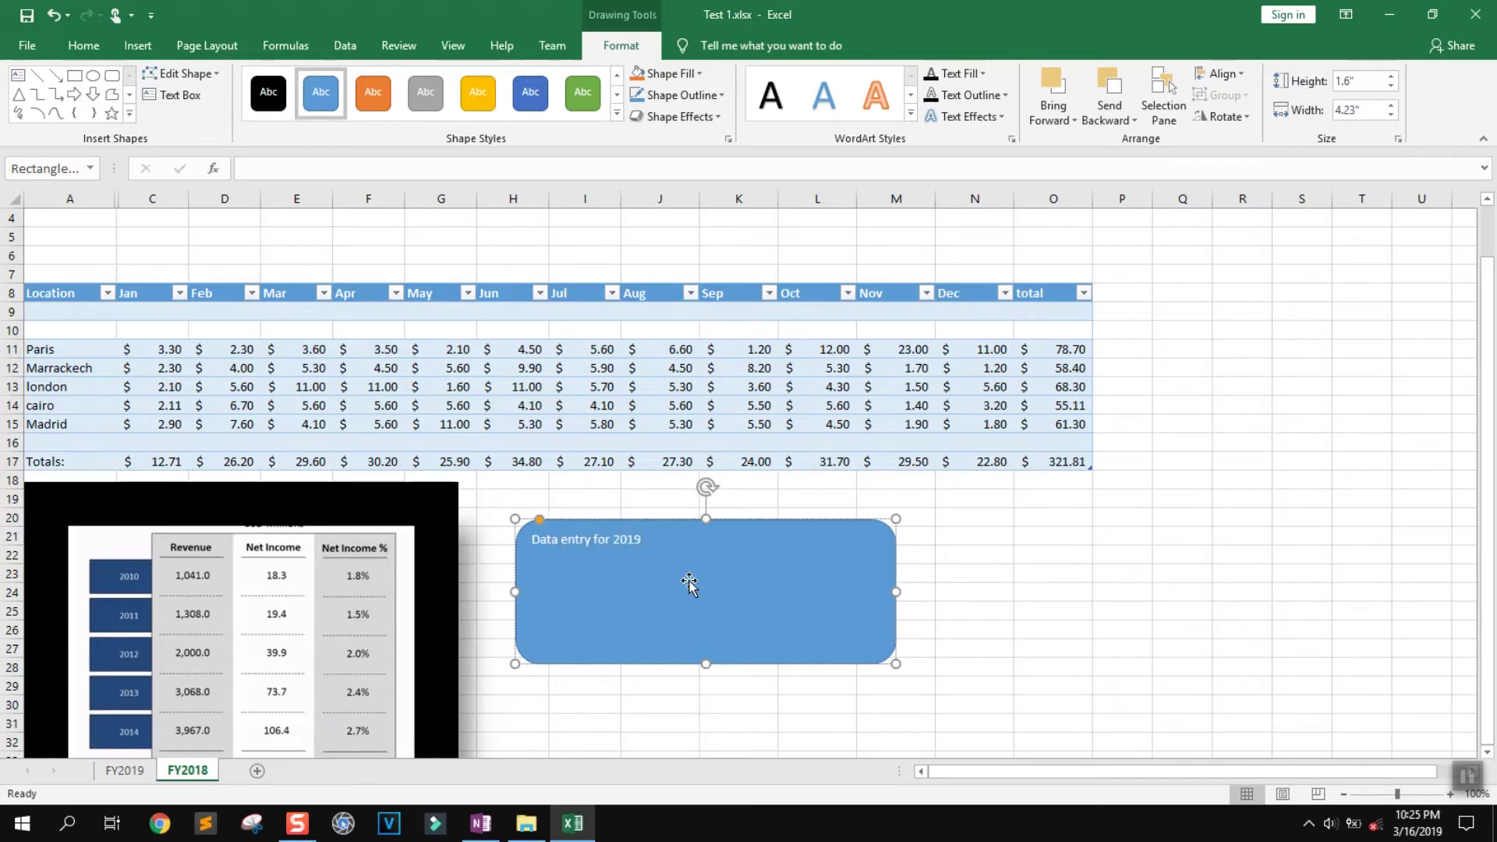
drag(895, 666, 664, 551)
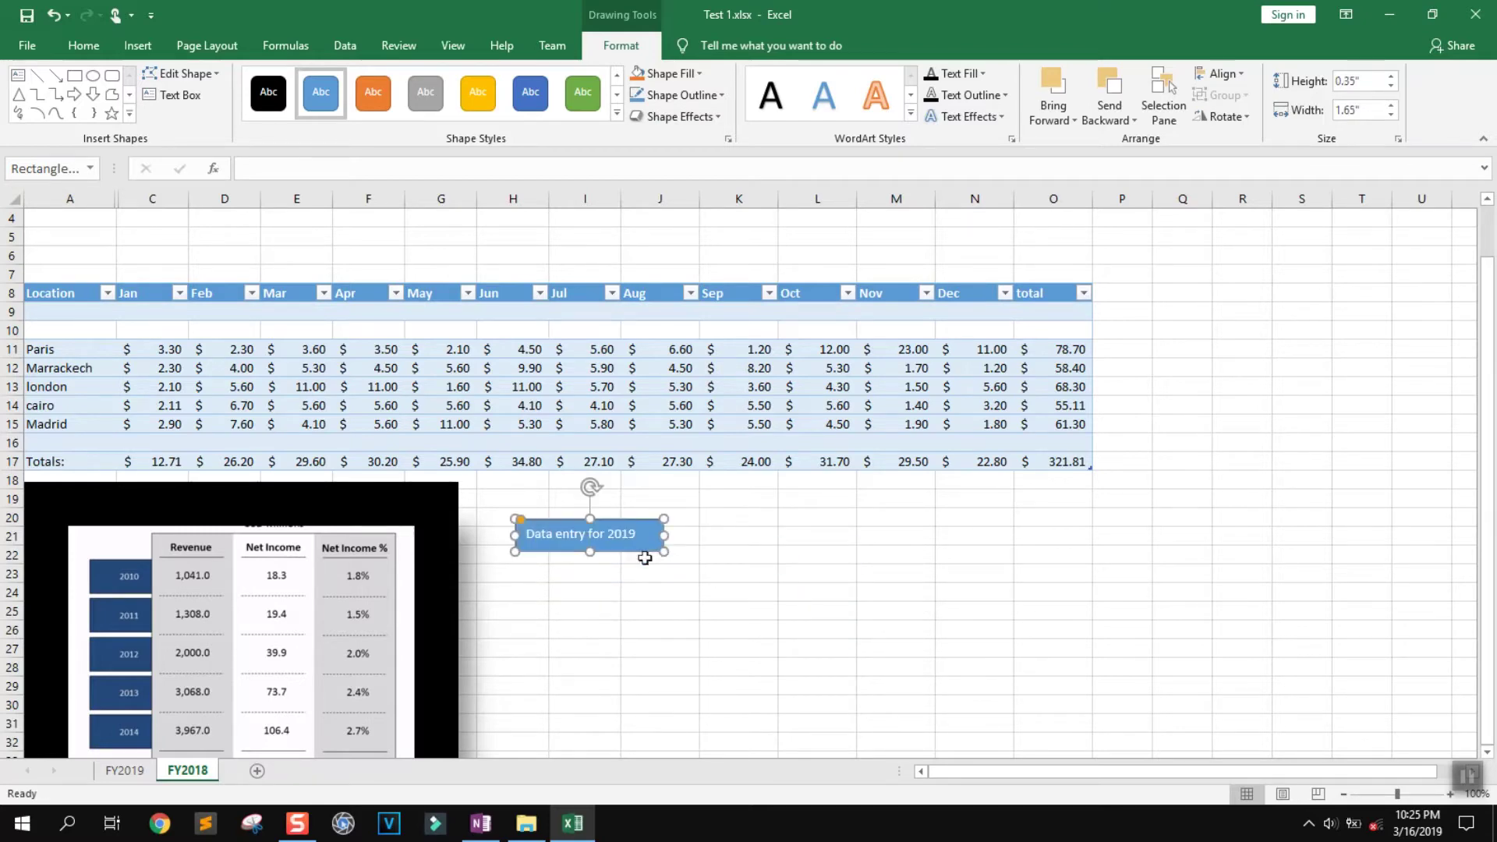
Make the box's label text black and nudge the box slightly left
triple_click(608, 538)
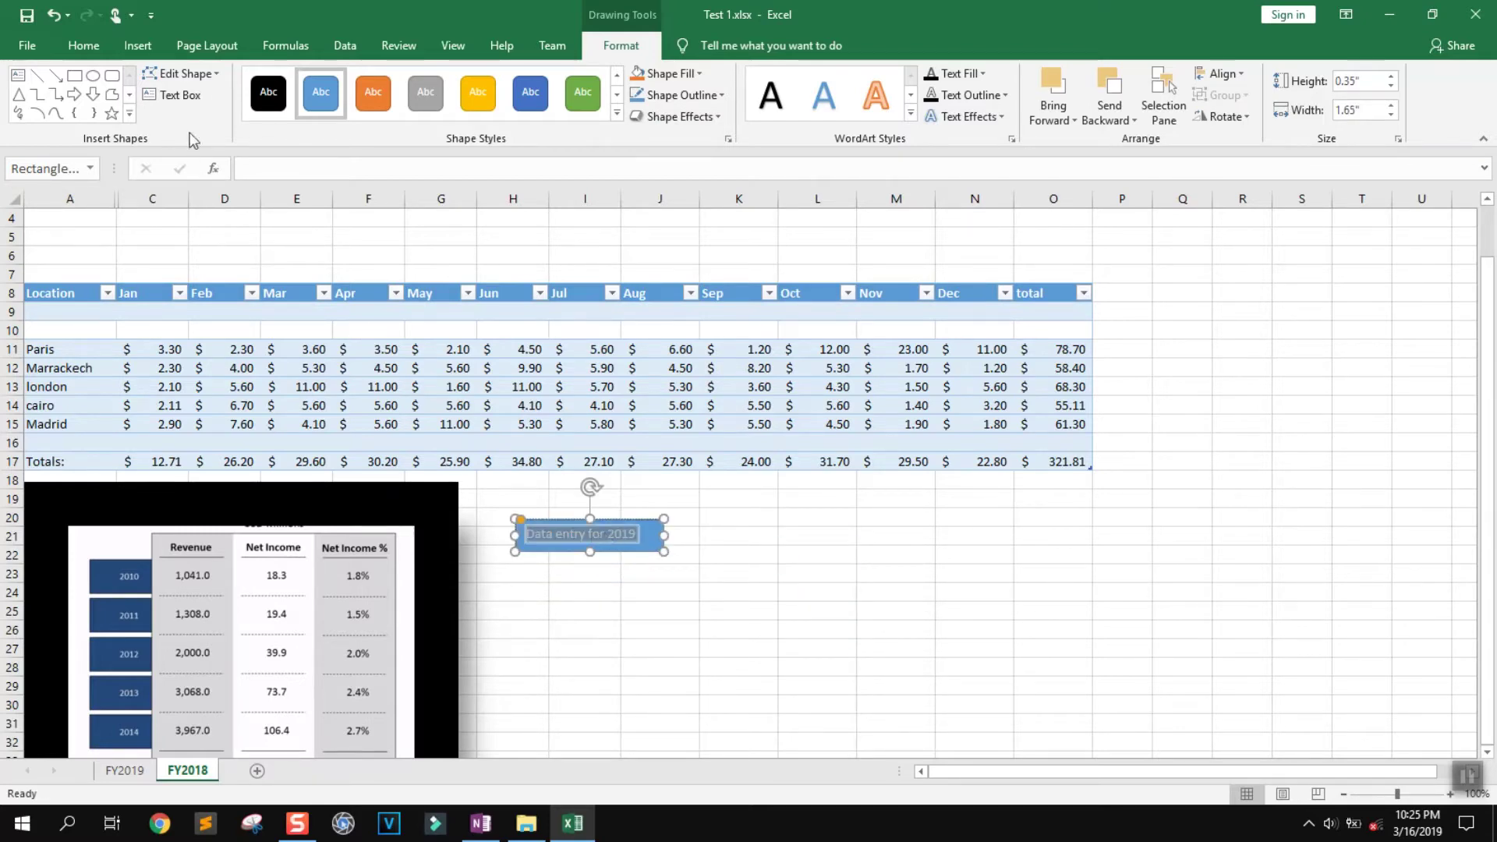
click(84, 47)
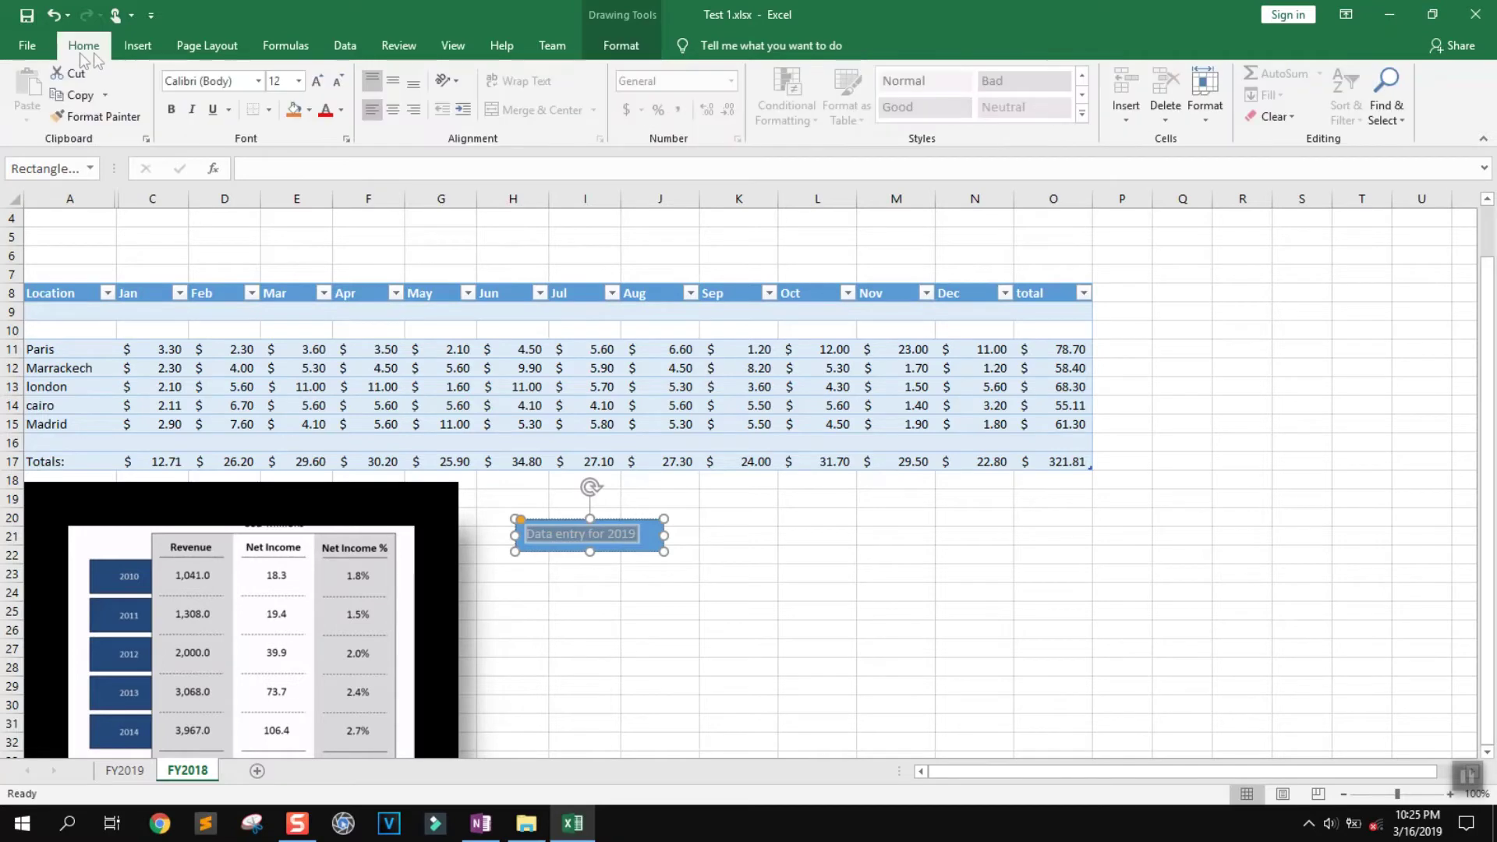
click(341, 110)
click(345, 176)
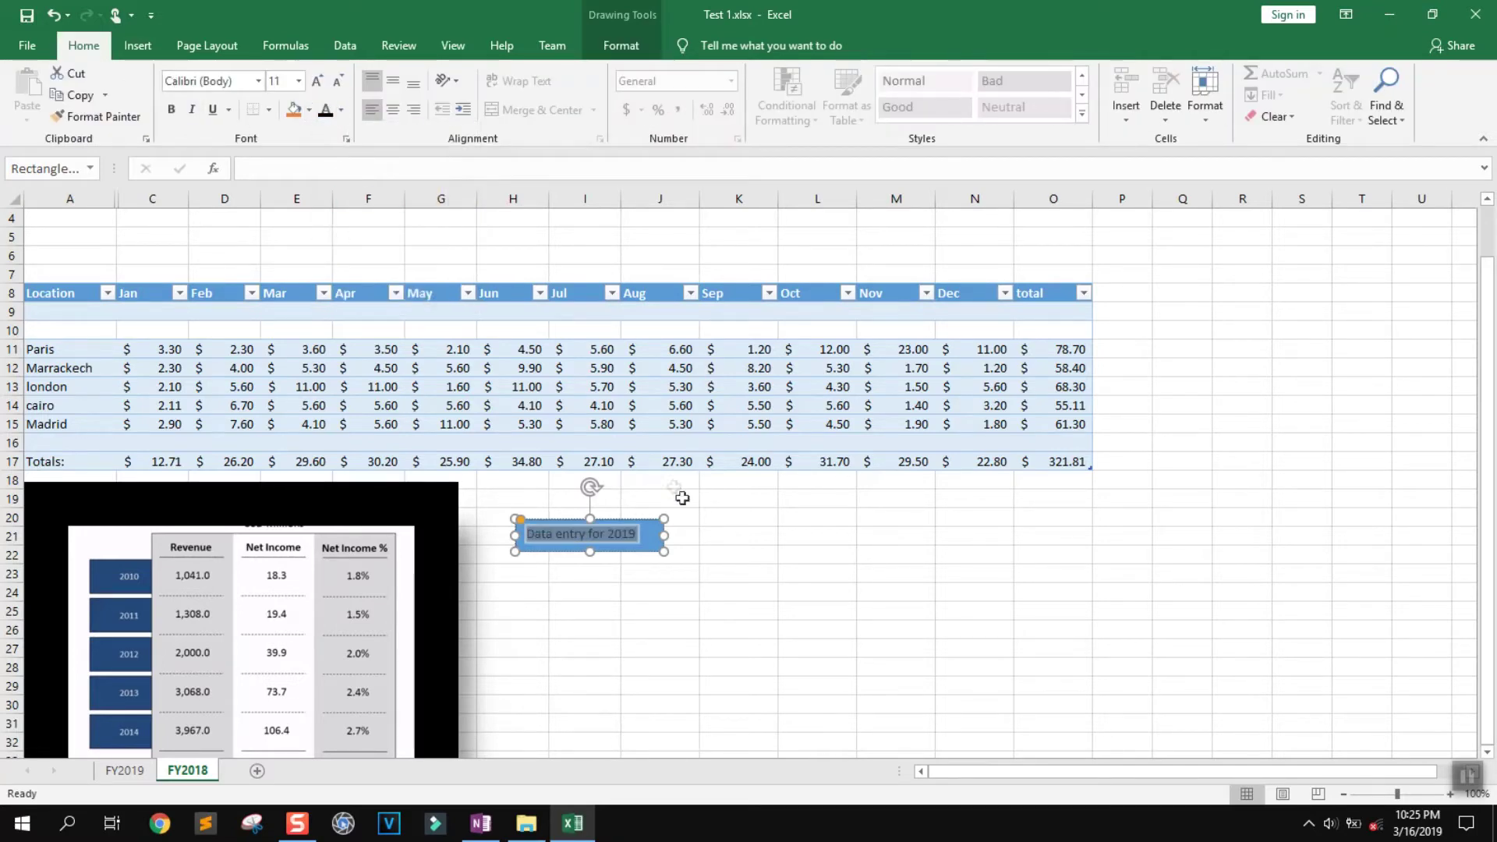
click(687, 539)
click(581, 537)
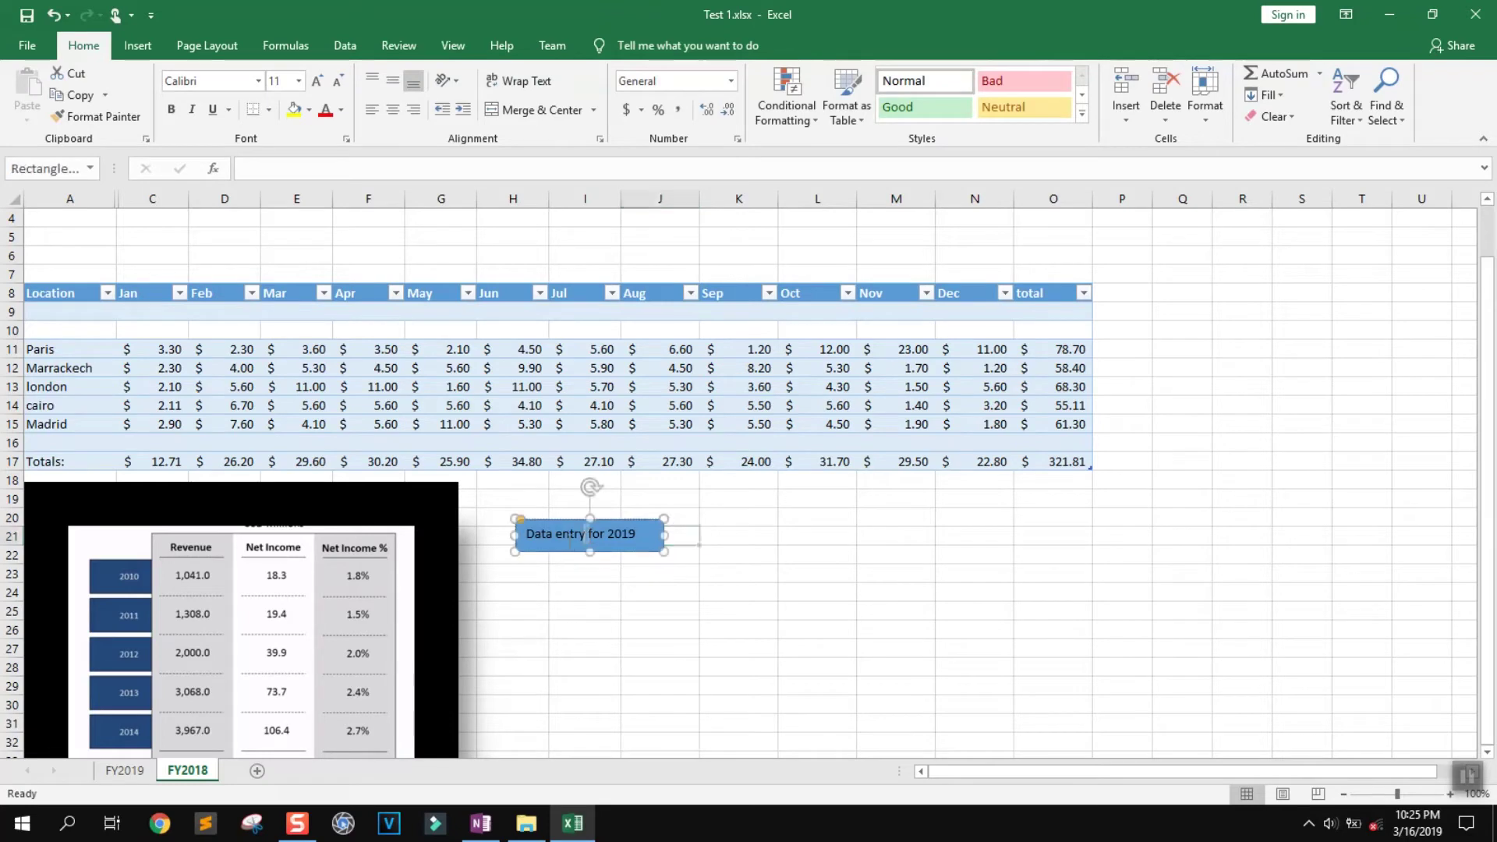
click(556, 524)
drag(550, 520, 519, 531)
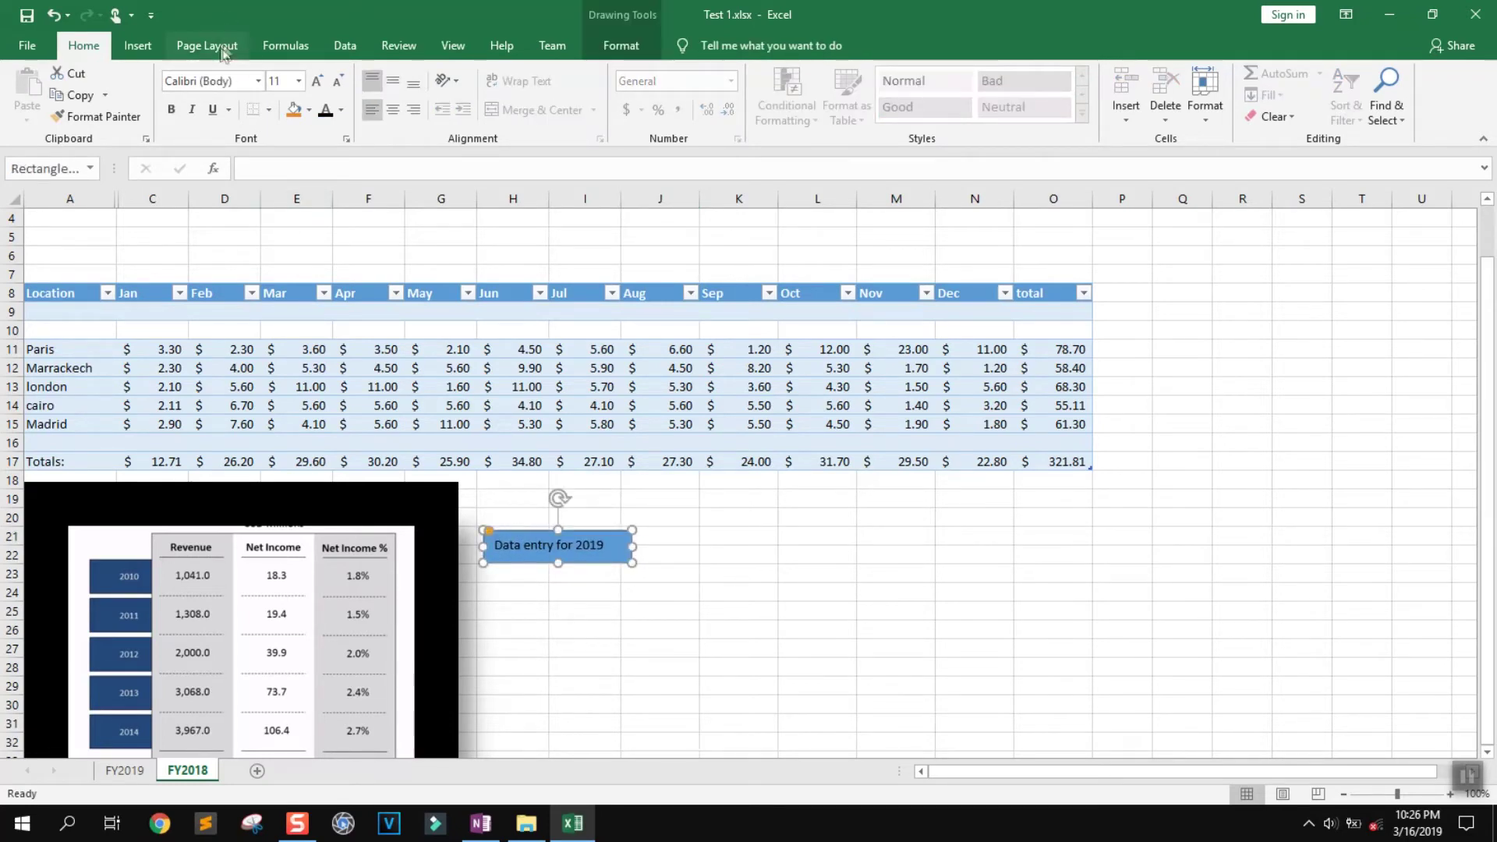
Draw a short arrow line beside the Data entry box
click(137, 45)
click(304, 109)
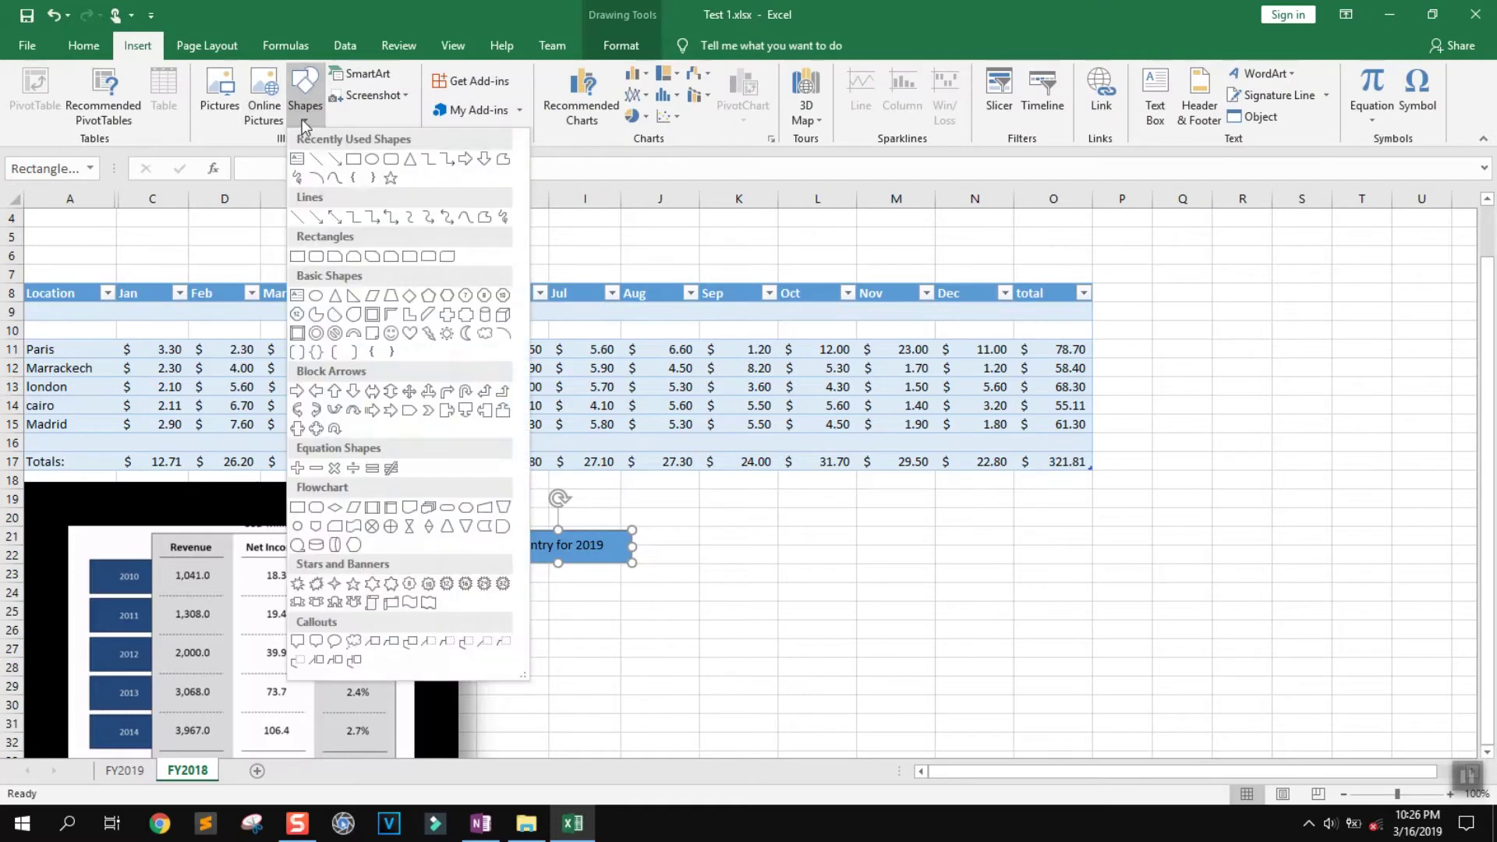
click(340, 163)
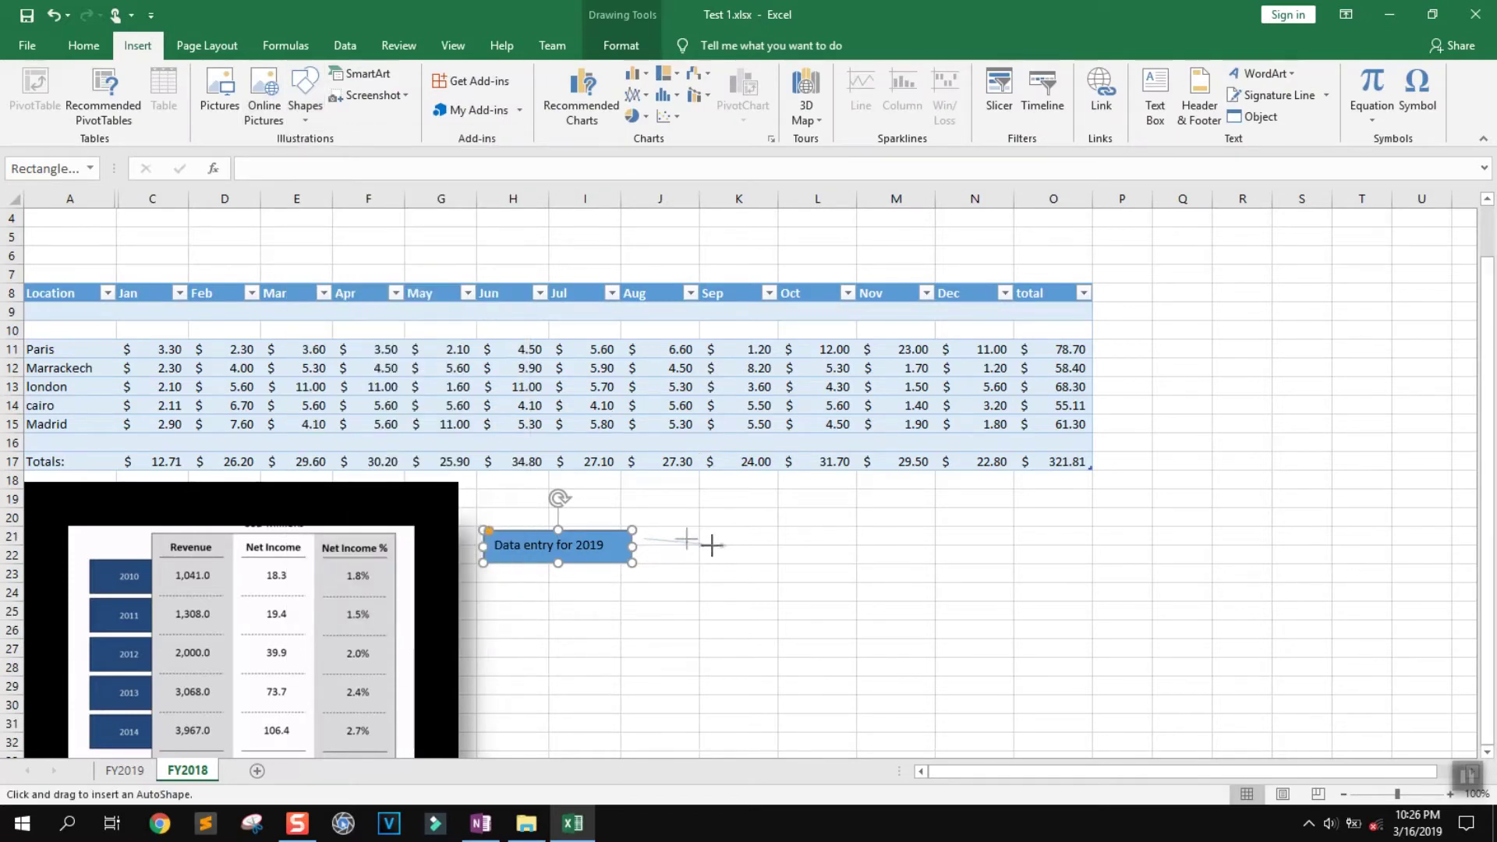
drag(623, 505, 649, 541)
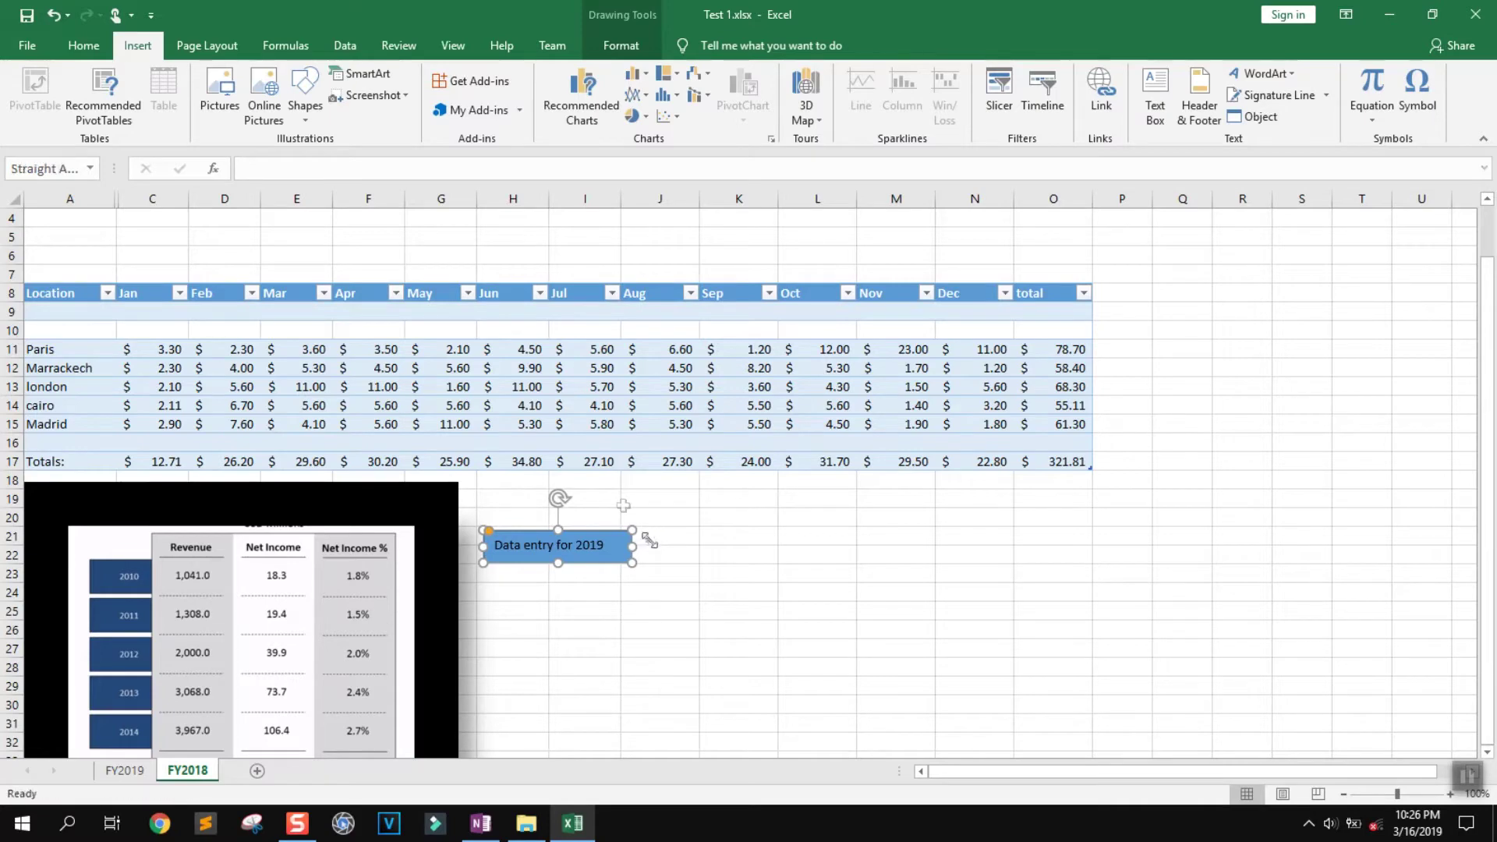
Add a right-pointing block arrow after the box with a light-orange style
click(137, 45)
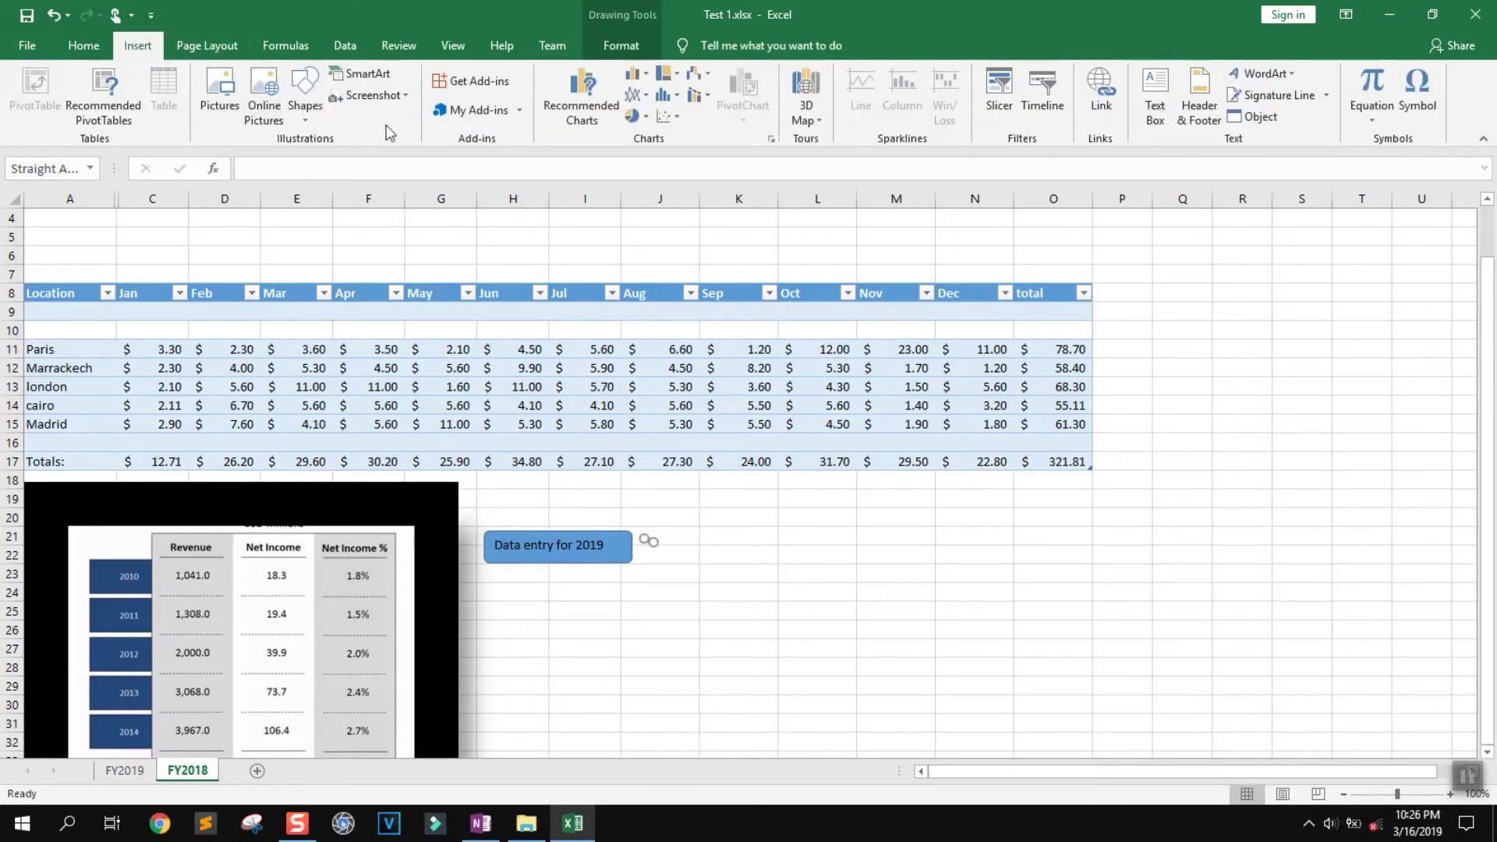
click(304, 92)
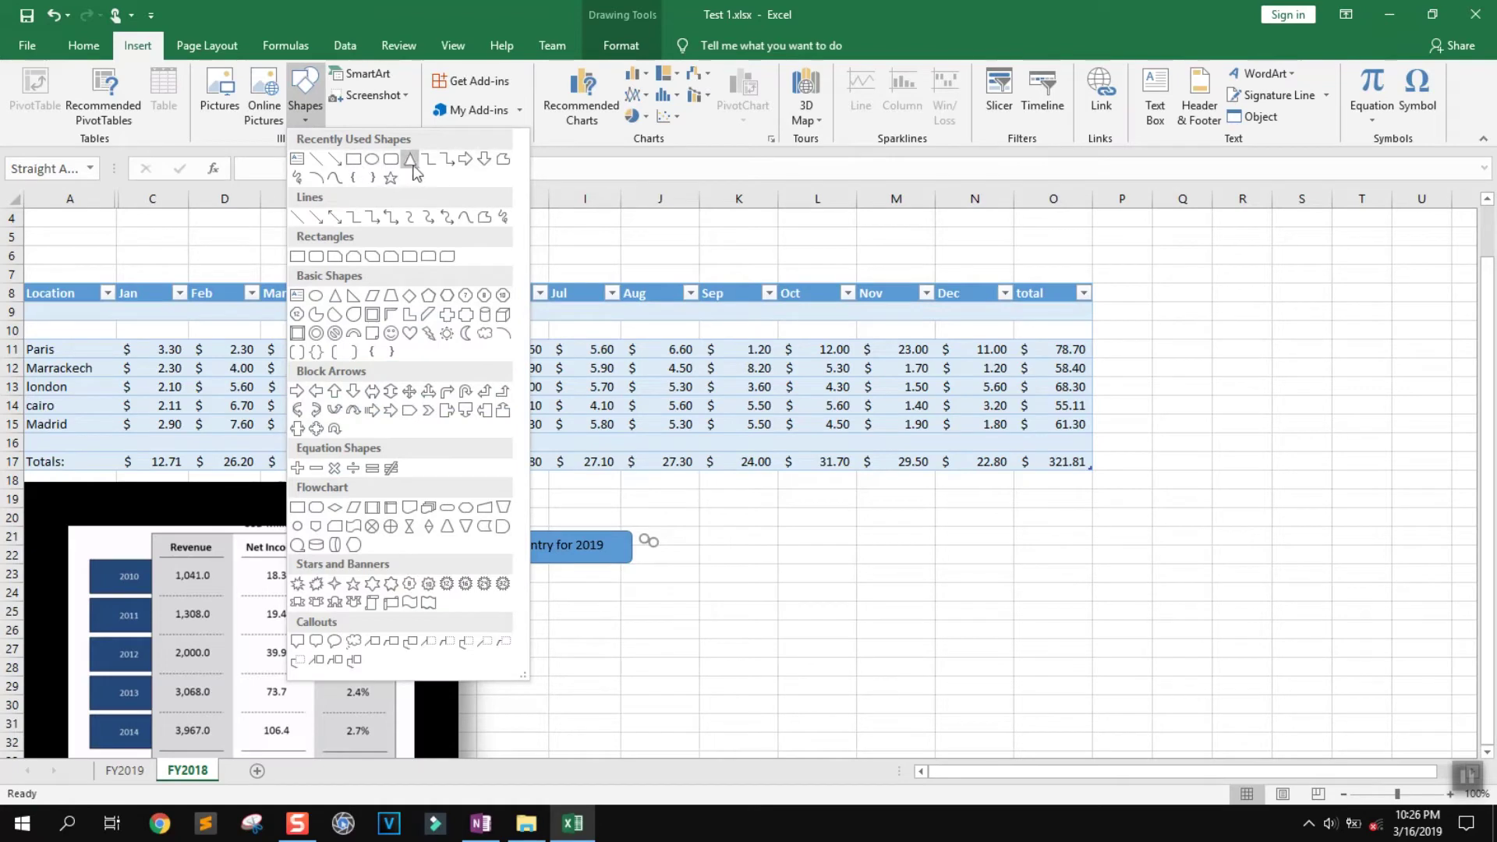
click(466, 158)
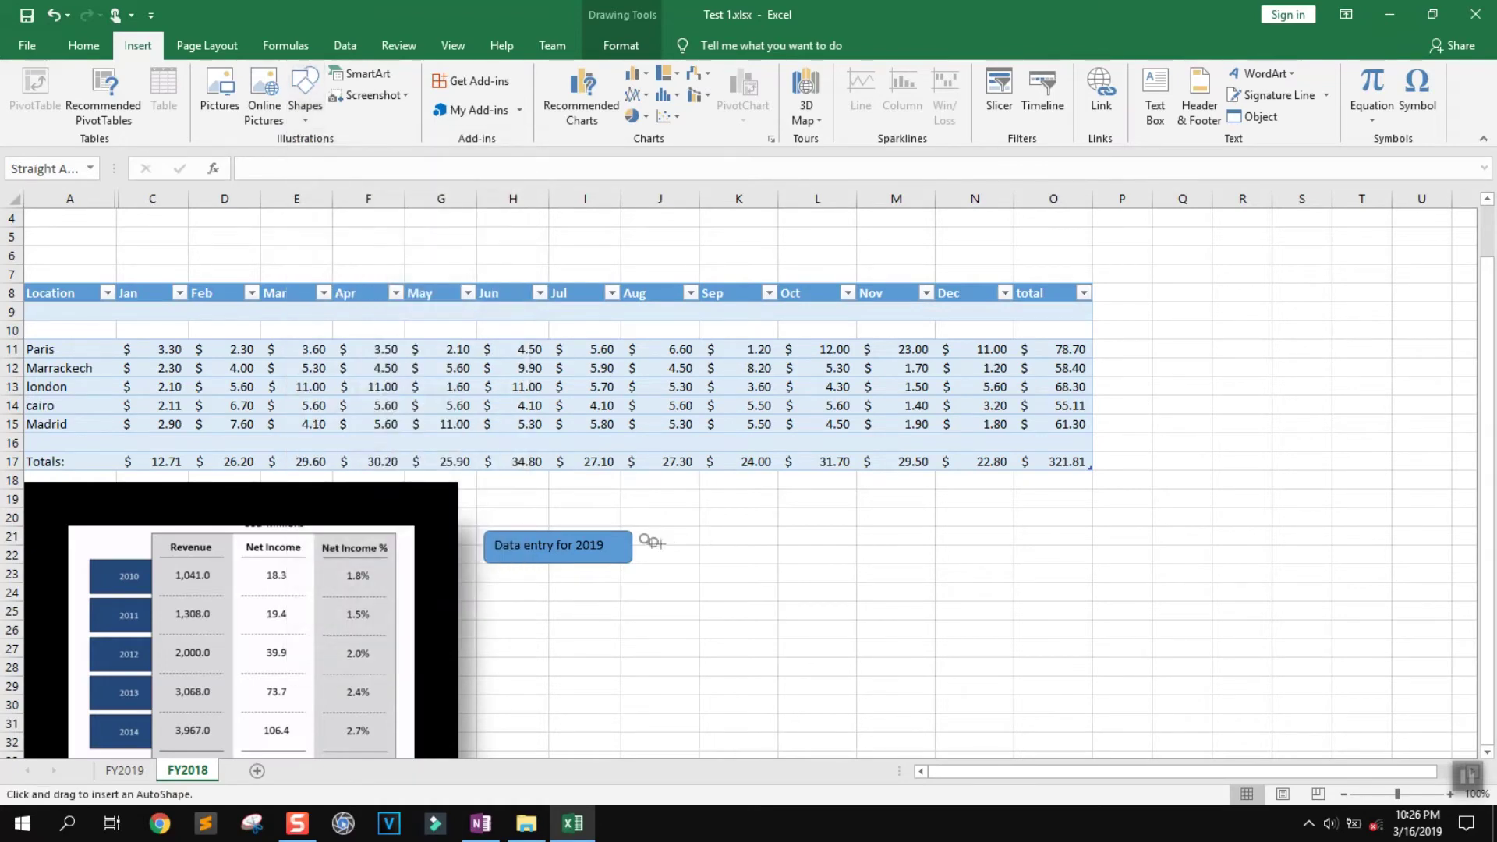
mouse_move(650, 543)
mouse_down()
mouse_move(747, 592)
mouse_move(674, 533)
mouse_move(726, 551)
mouse_move(680, 544)
mouse_up()
click(390, 102)
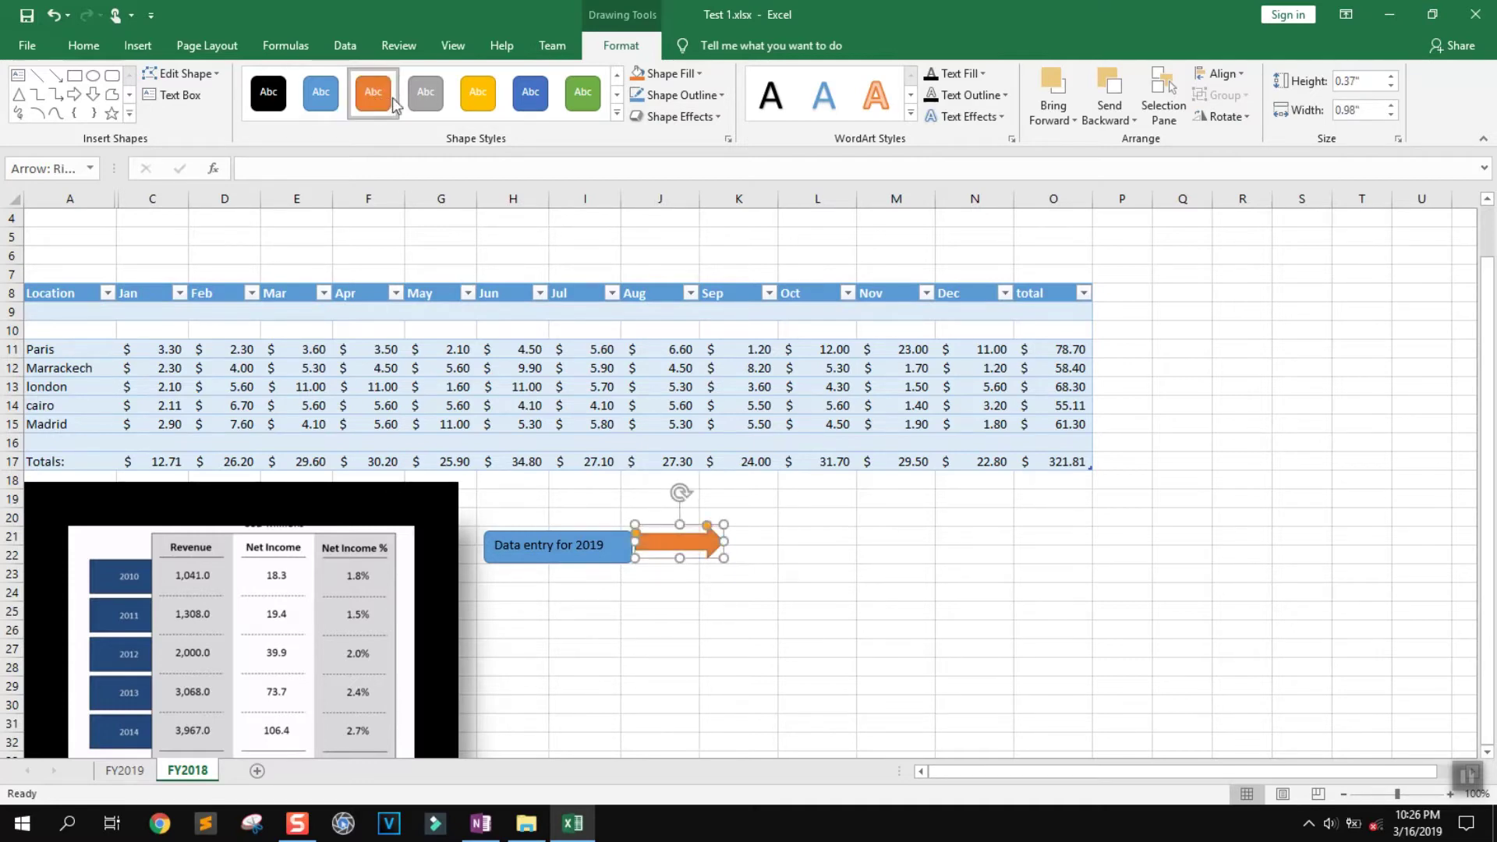
click(425, 96)
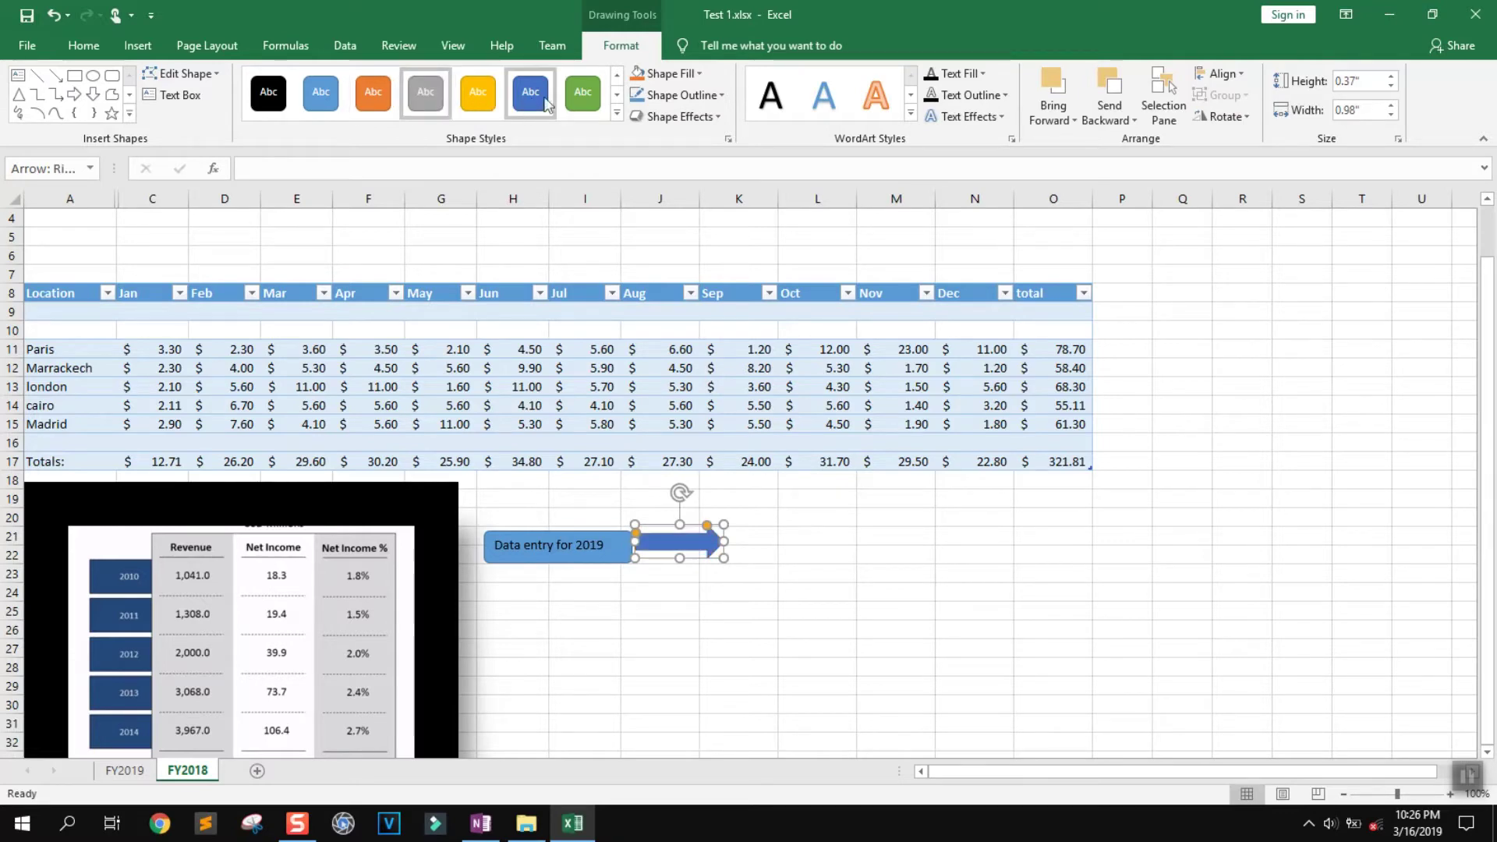
scroll(561, 97, down, 2)
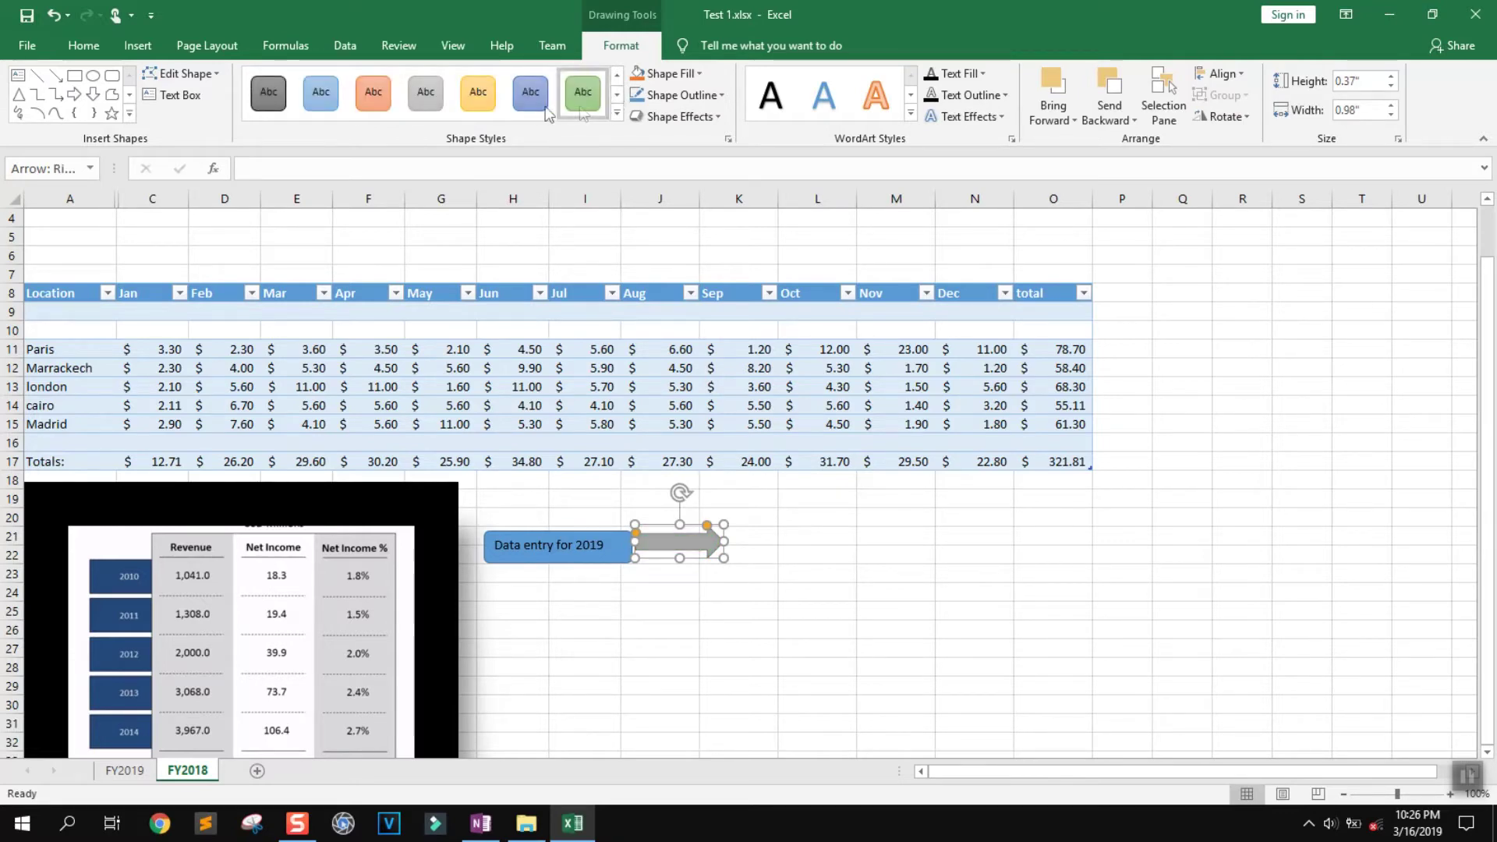
click(390, 99)
drag(686, 544, 692, 549)
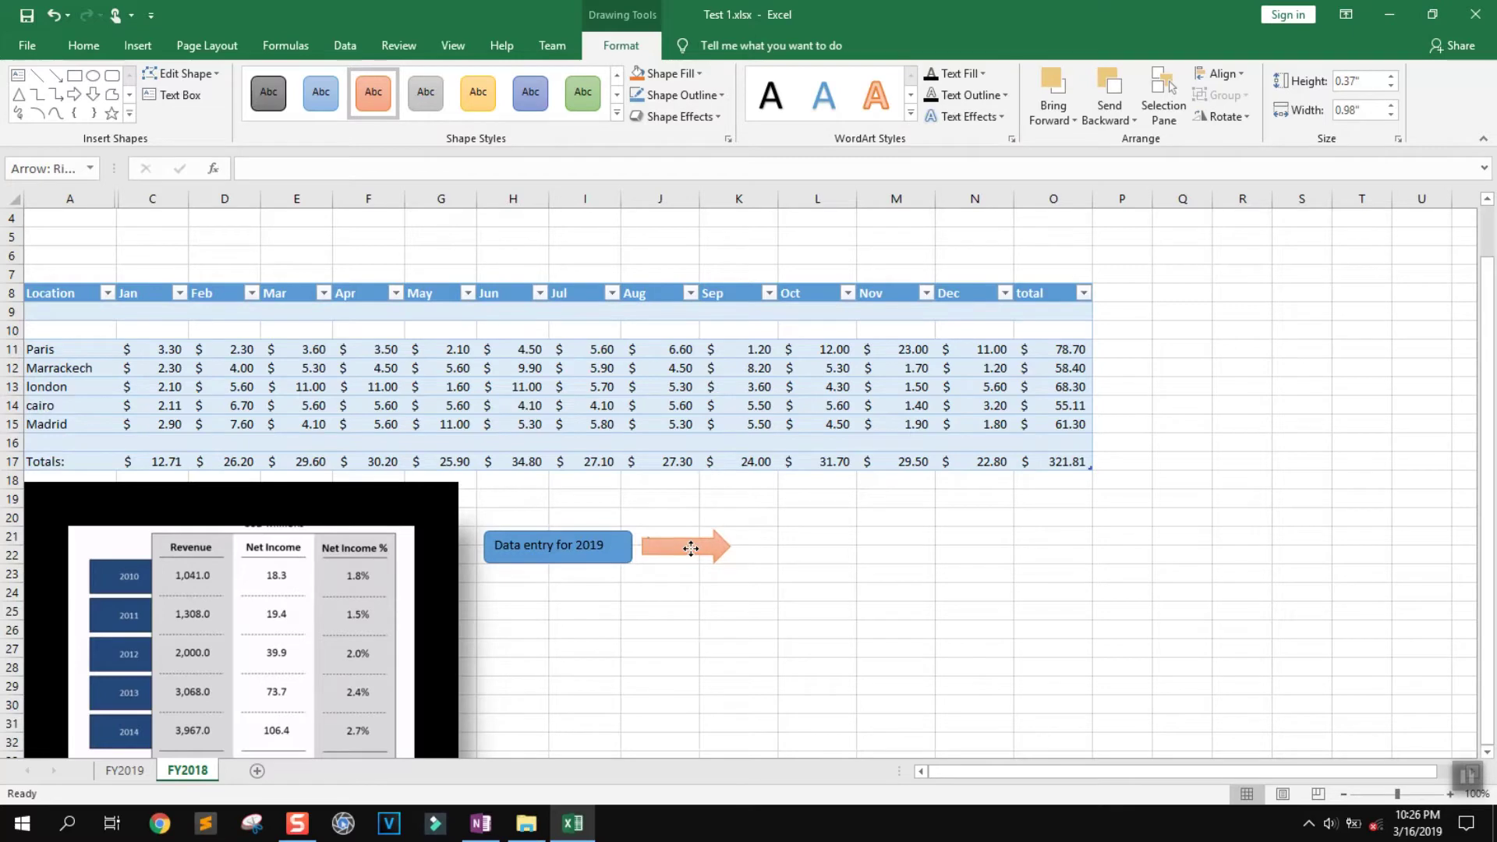
Enlarge the Data entry for 2019 rectangle slightly
shift+click(485, 538)
mouse_move(483, 532)
mouse_down()
mouse_move(471, 510)
mouse_move(503, 533)
mouse_up()
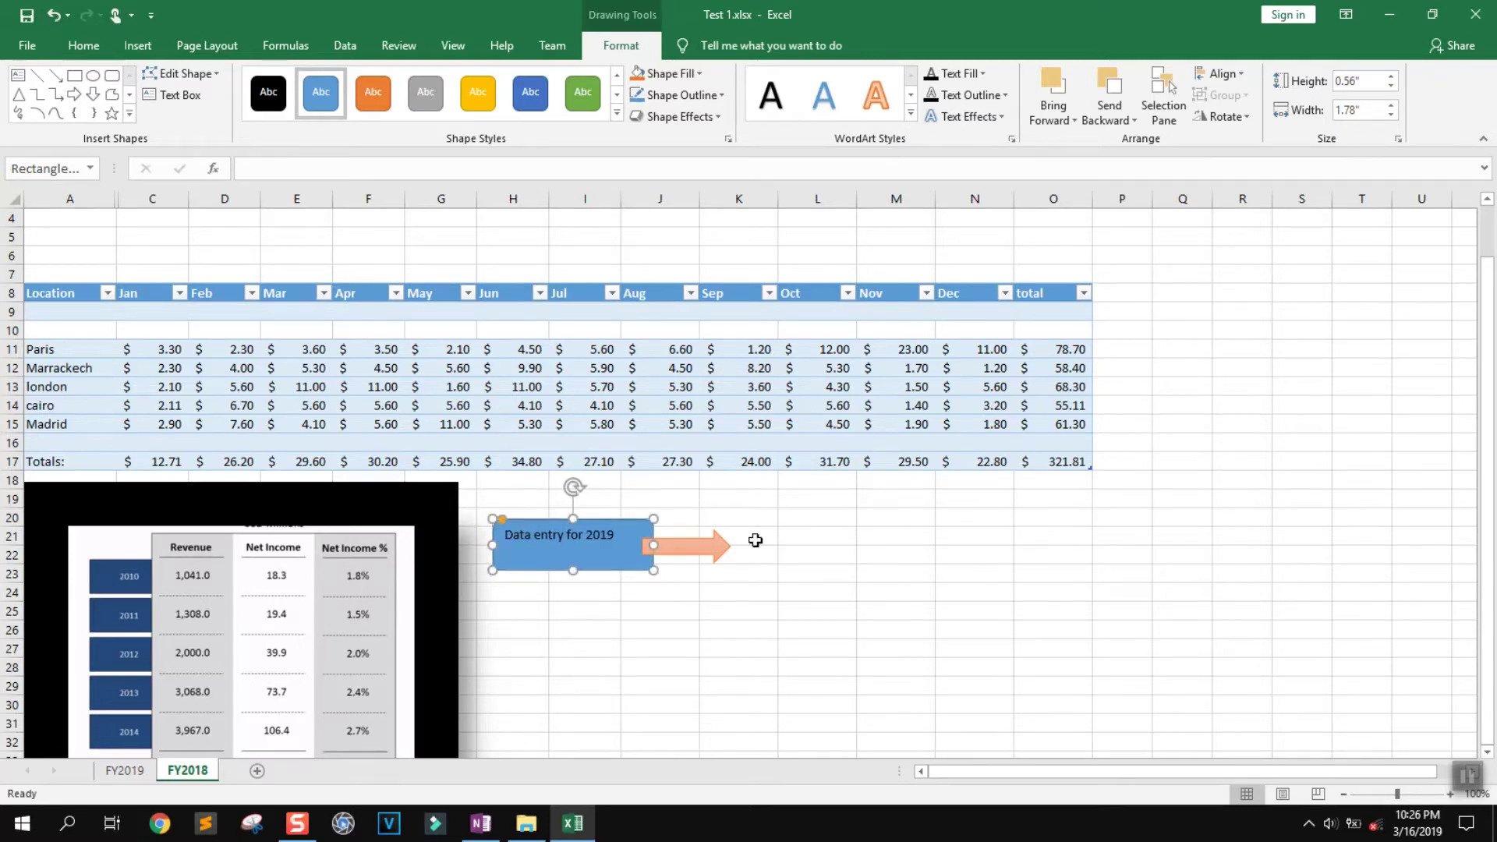
click(752, 537)
Draw a blue oval and place it just beyond the arrow
click(139, 45)
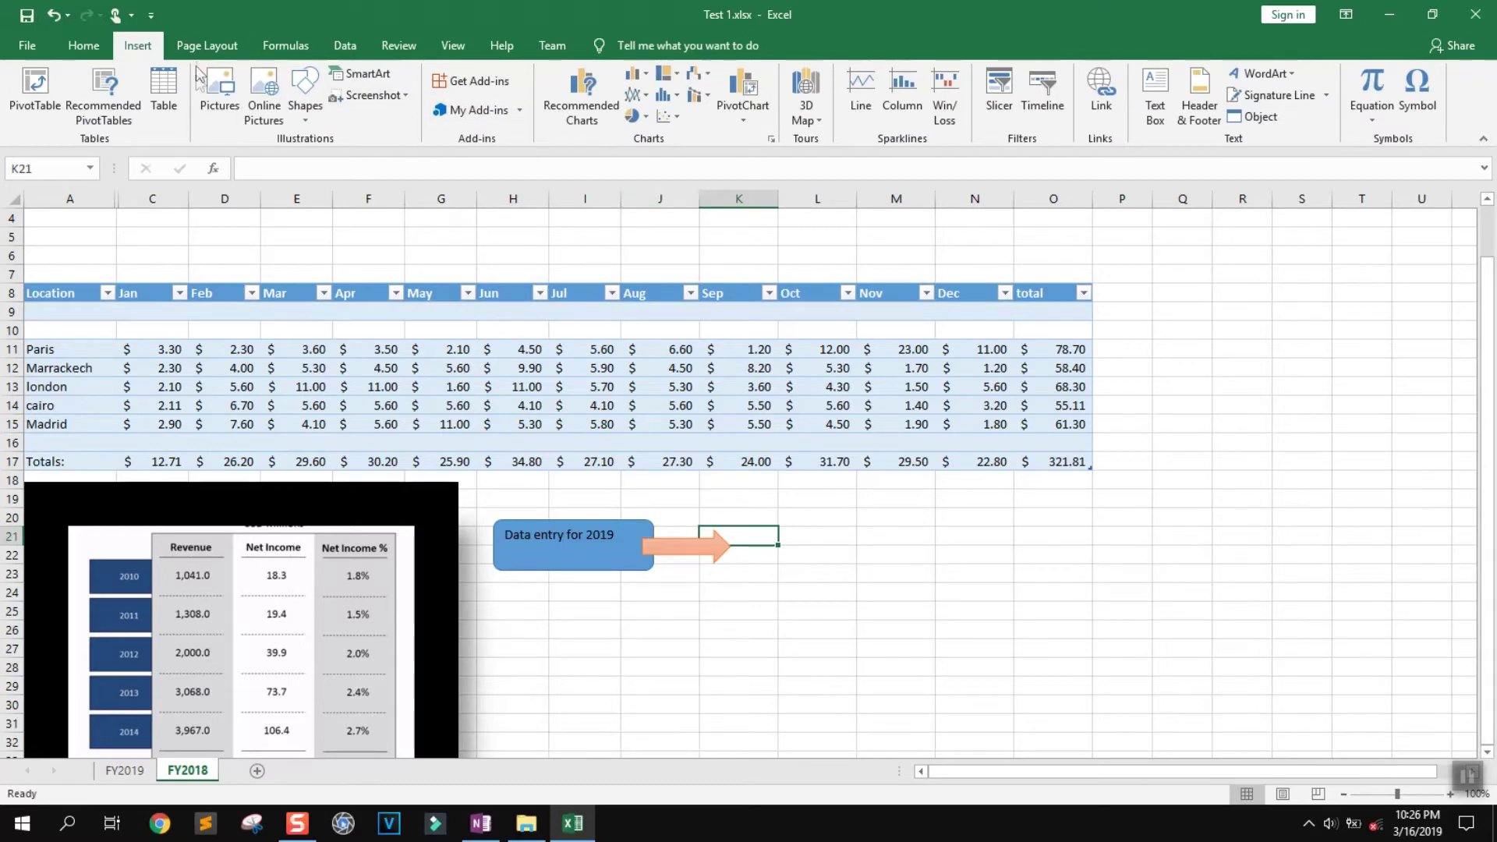
click(306, 113)
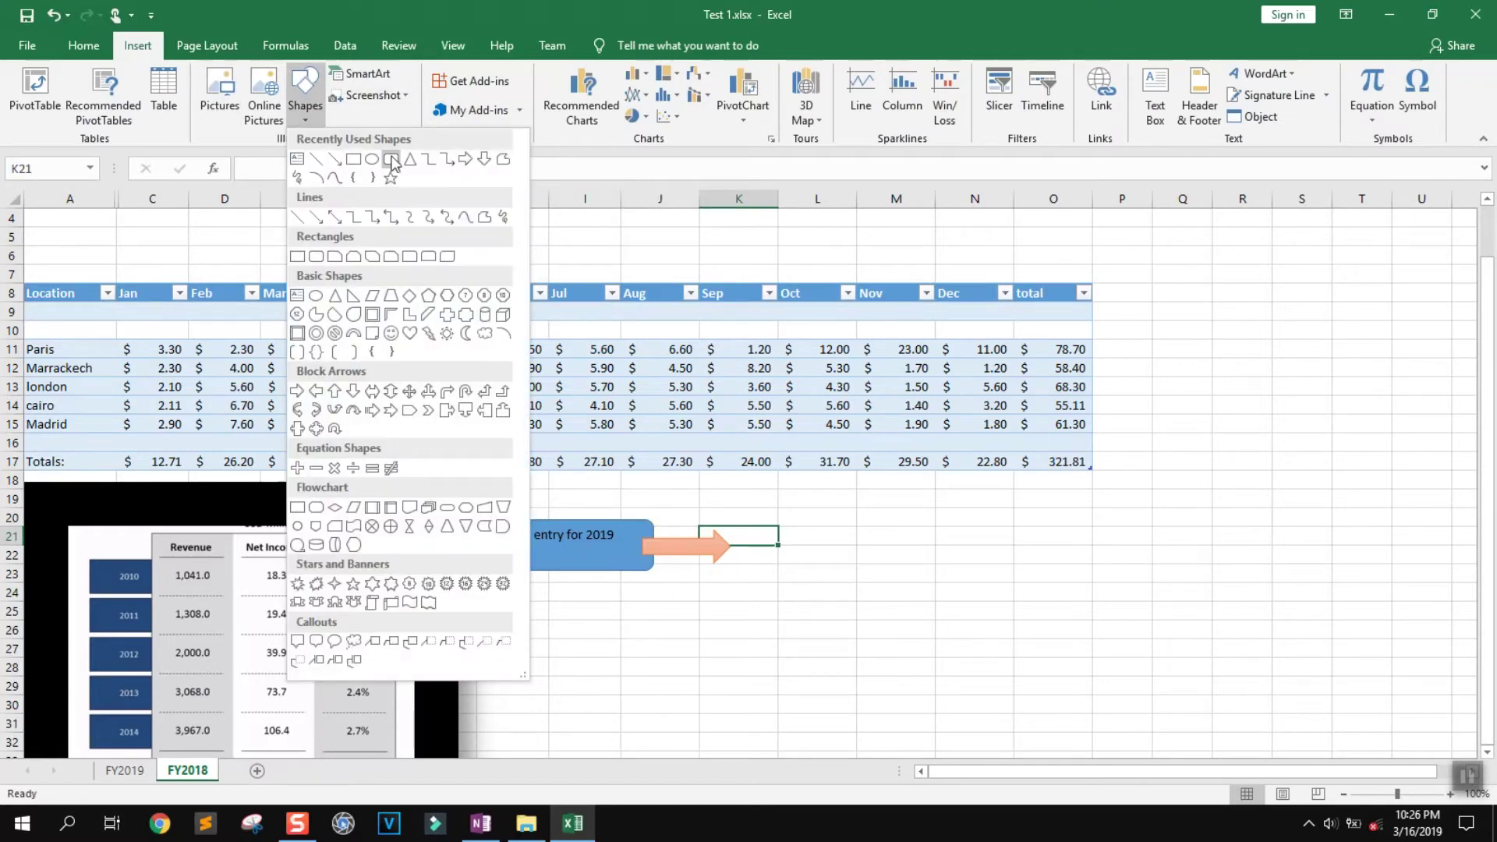
click(390, 160)
mouse_move(824, 534)
mouse_down()
mouse_move(772, 575)
mouse_move(782, 595)
mouse_move(669, 609)
mouse_up()
drag(747, 573, 818, 552)
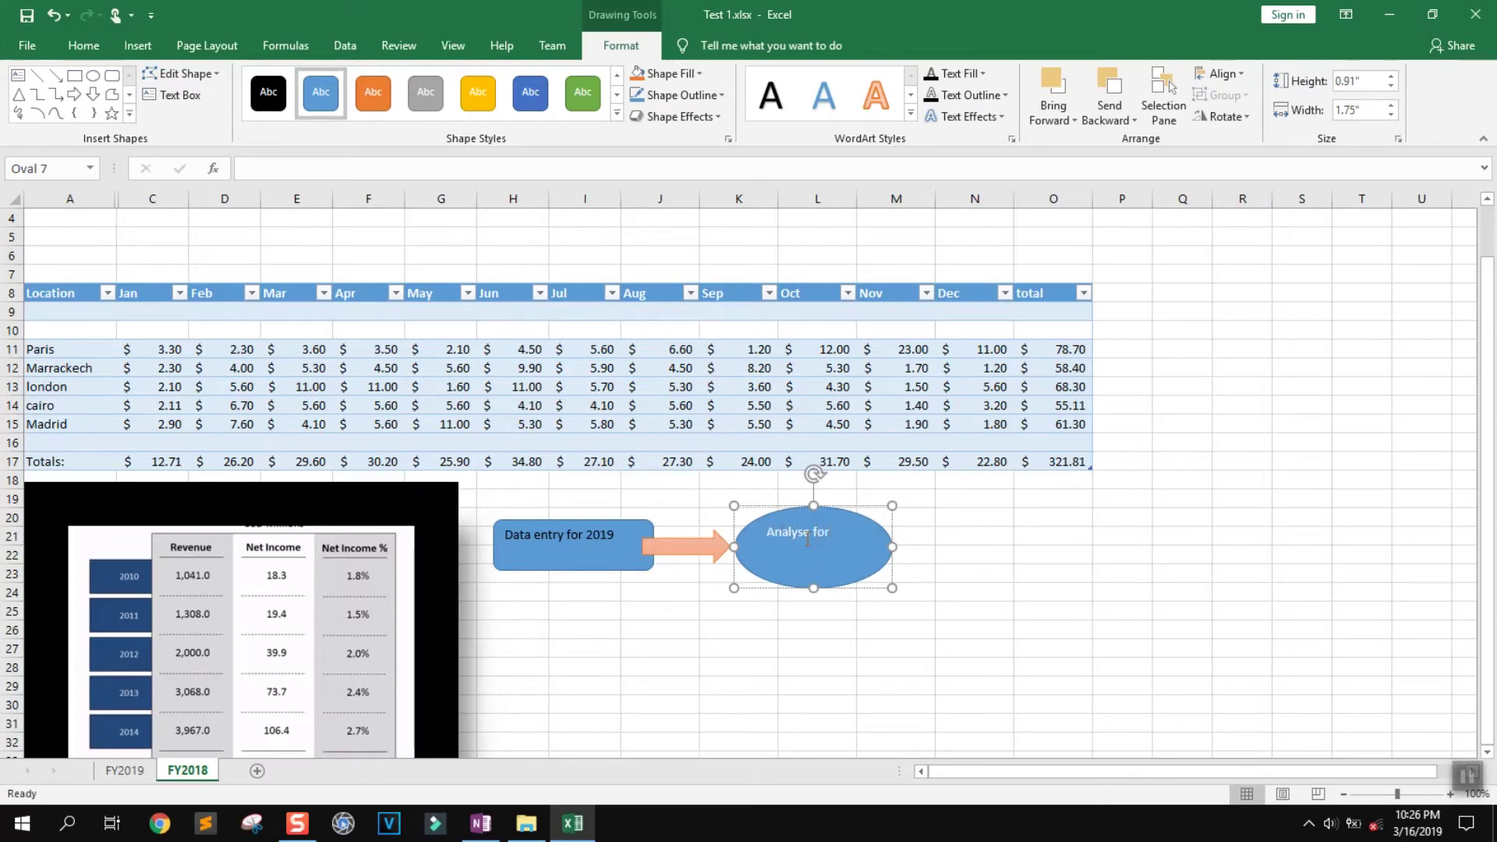
Complete the oval's label as 'Analyse for results', keeping its blue style
text(results)
key(ctrl+a)
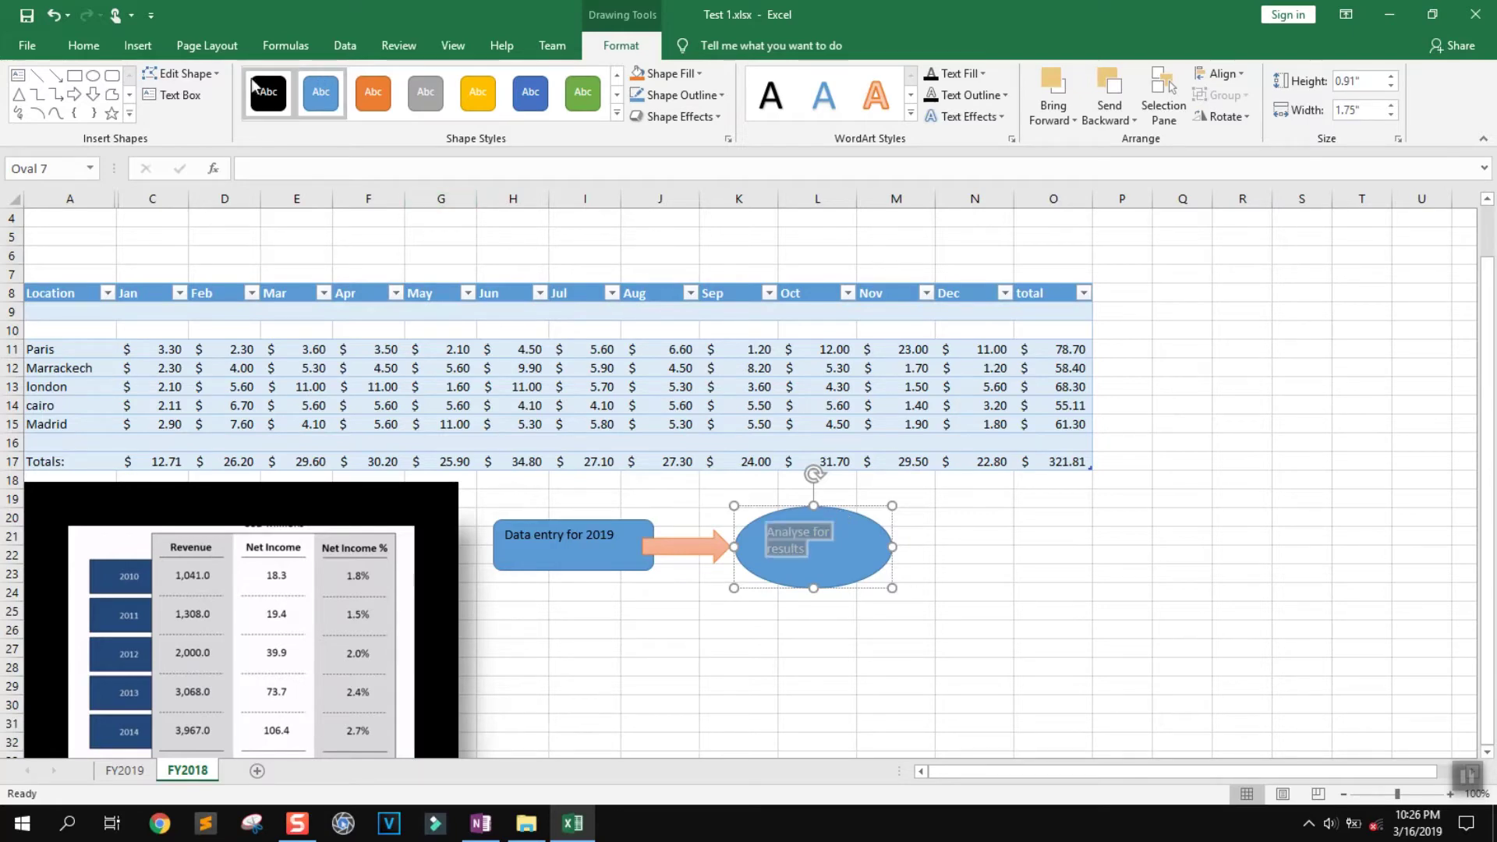
click(265, 92)
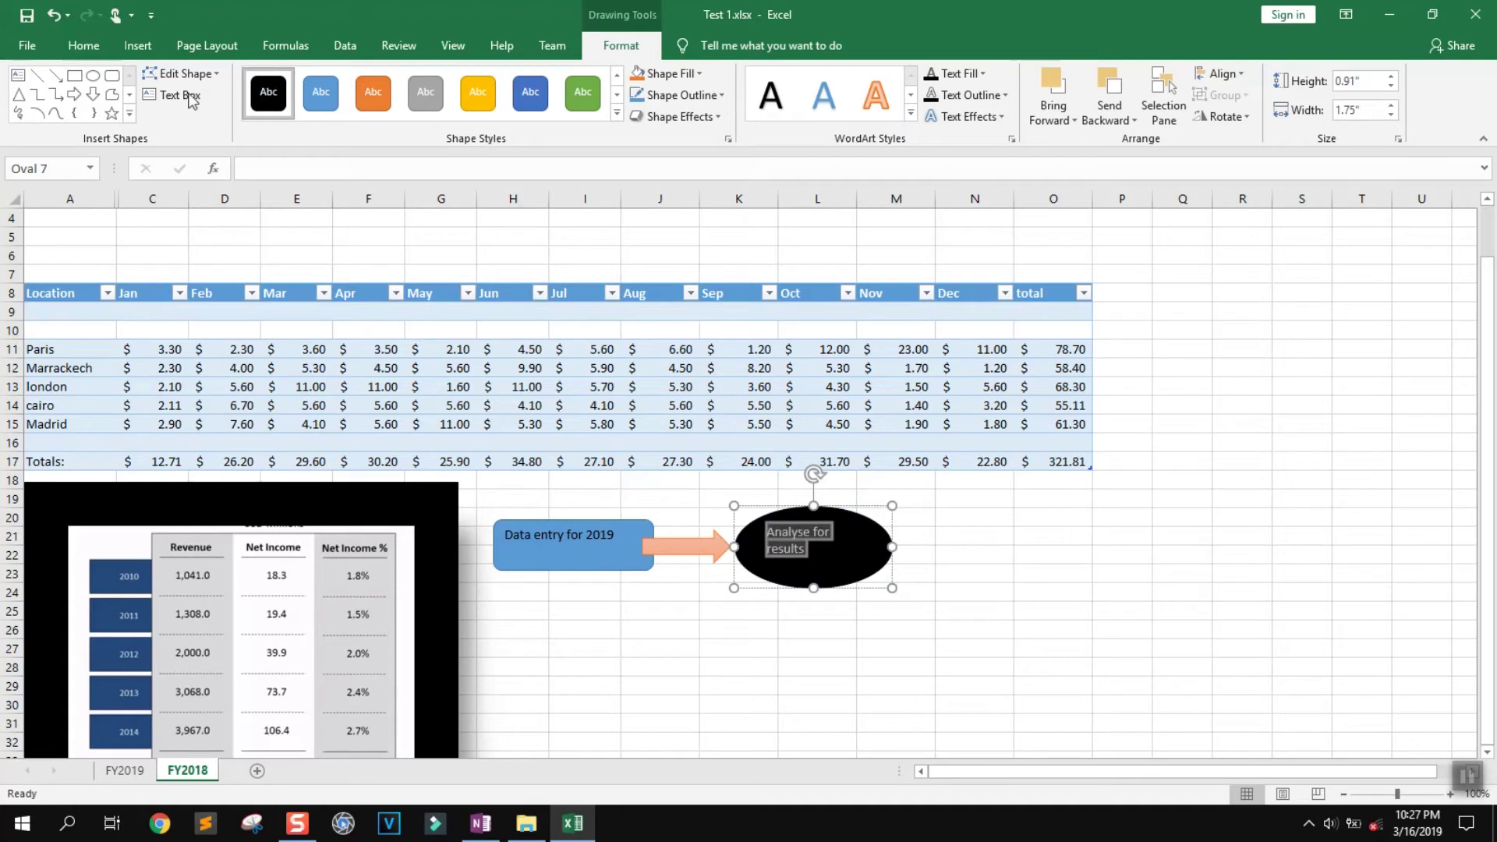
click(324, 99)
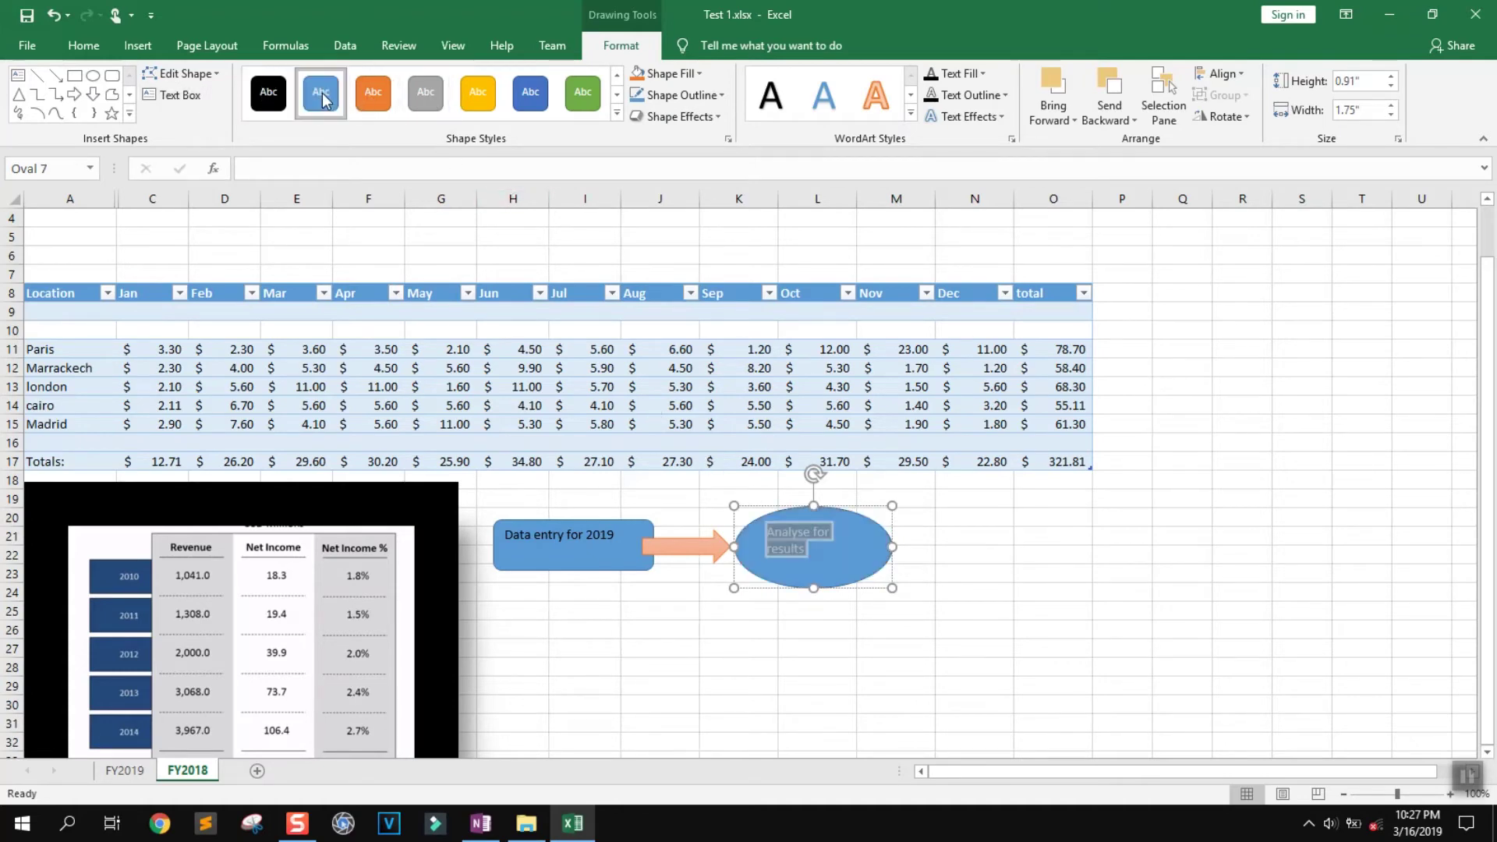
Give the label black outline and fill, and widen the oval to 2.3" for one line
click(963, 102)
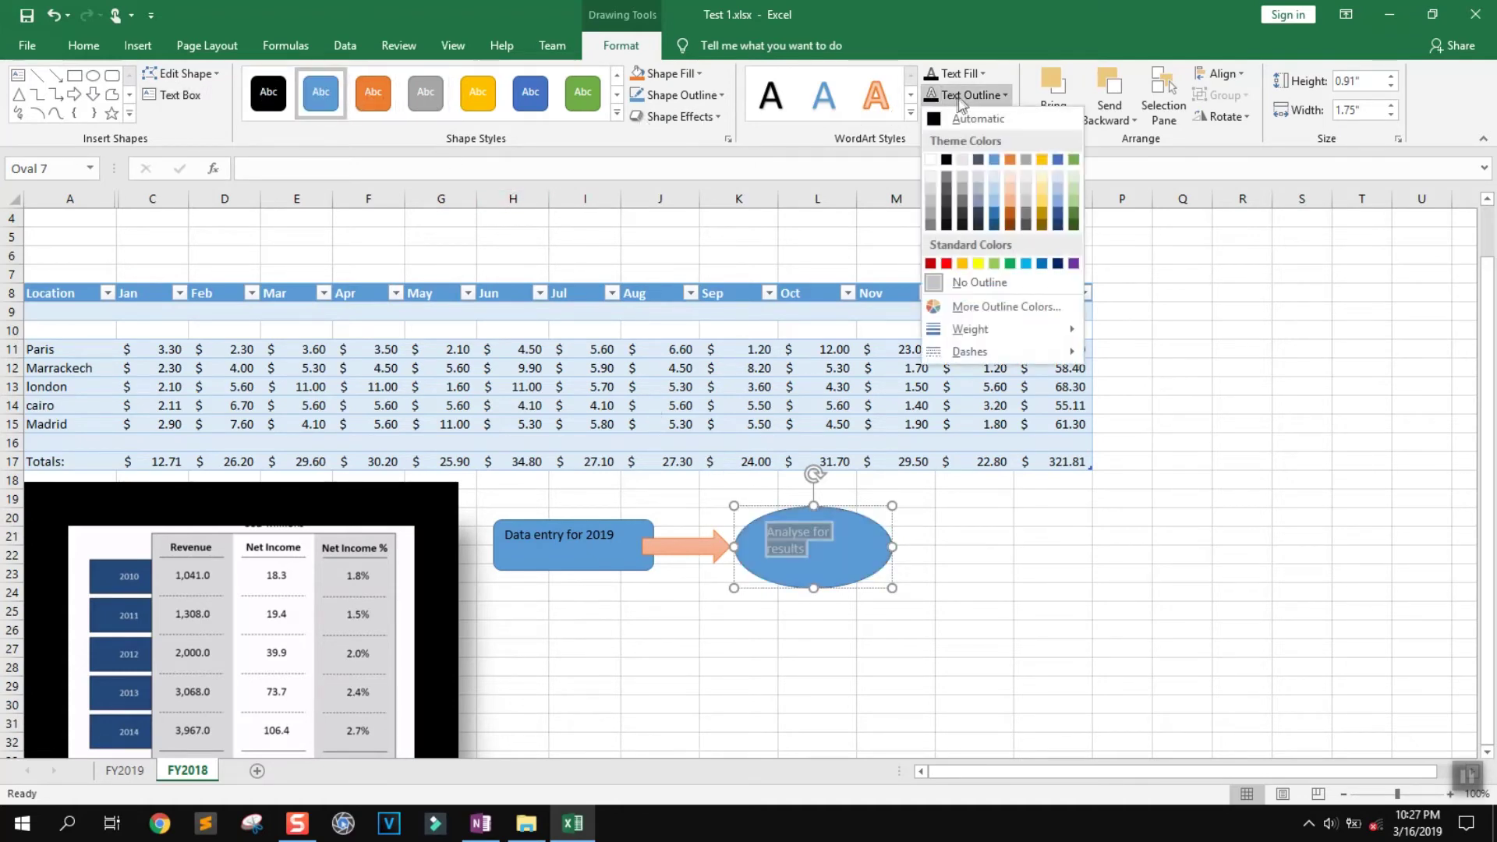
click(947, 159)
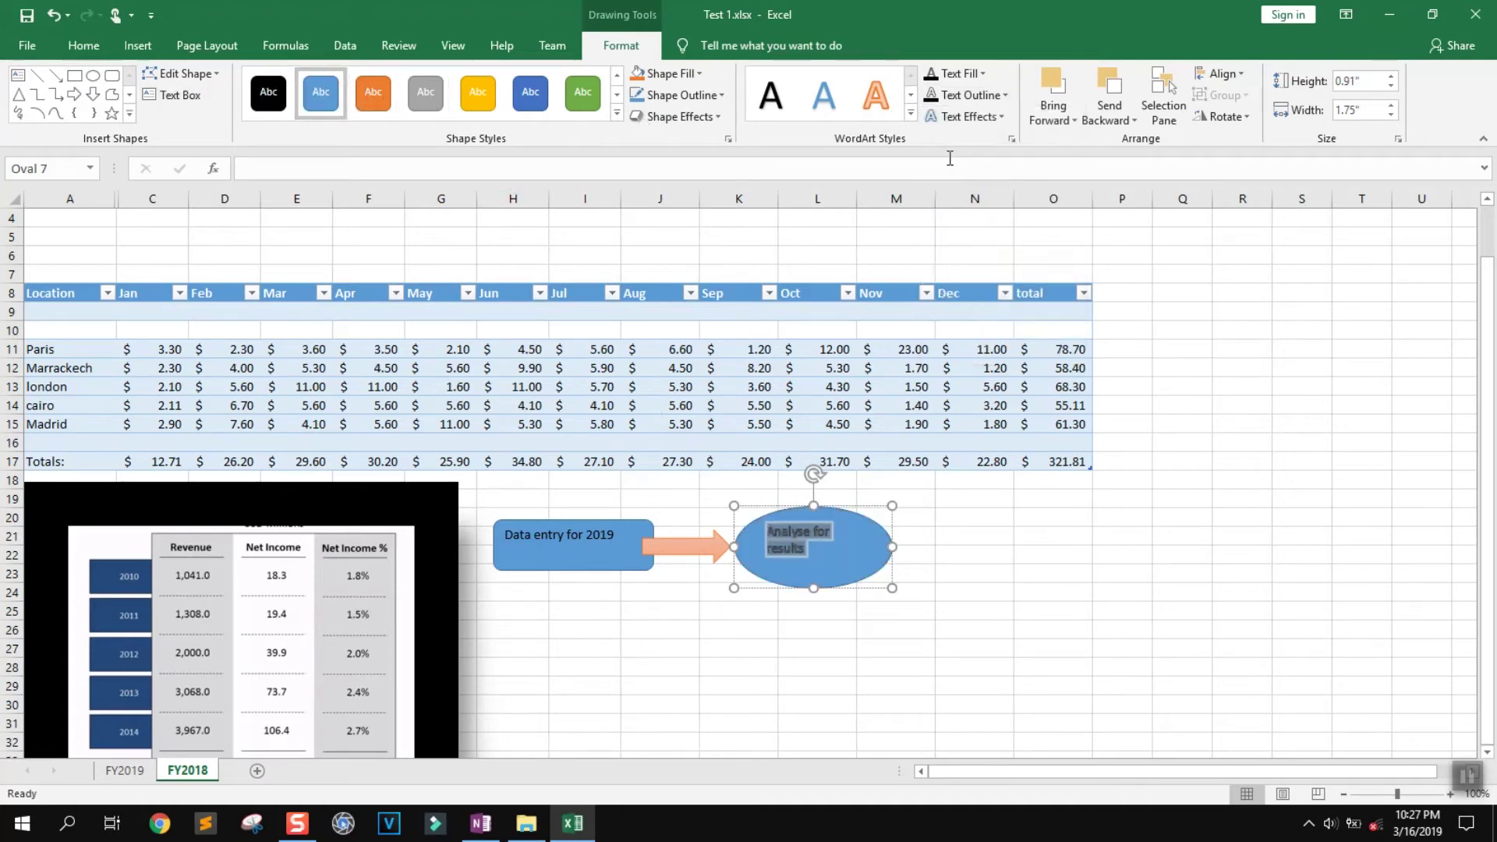
click(981, 73)
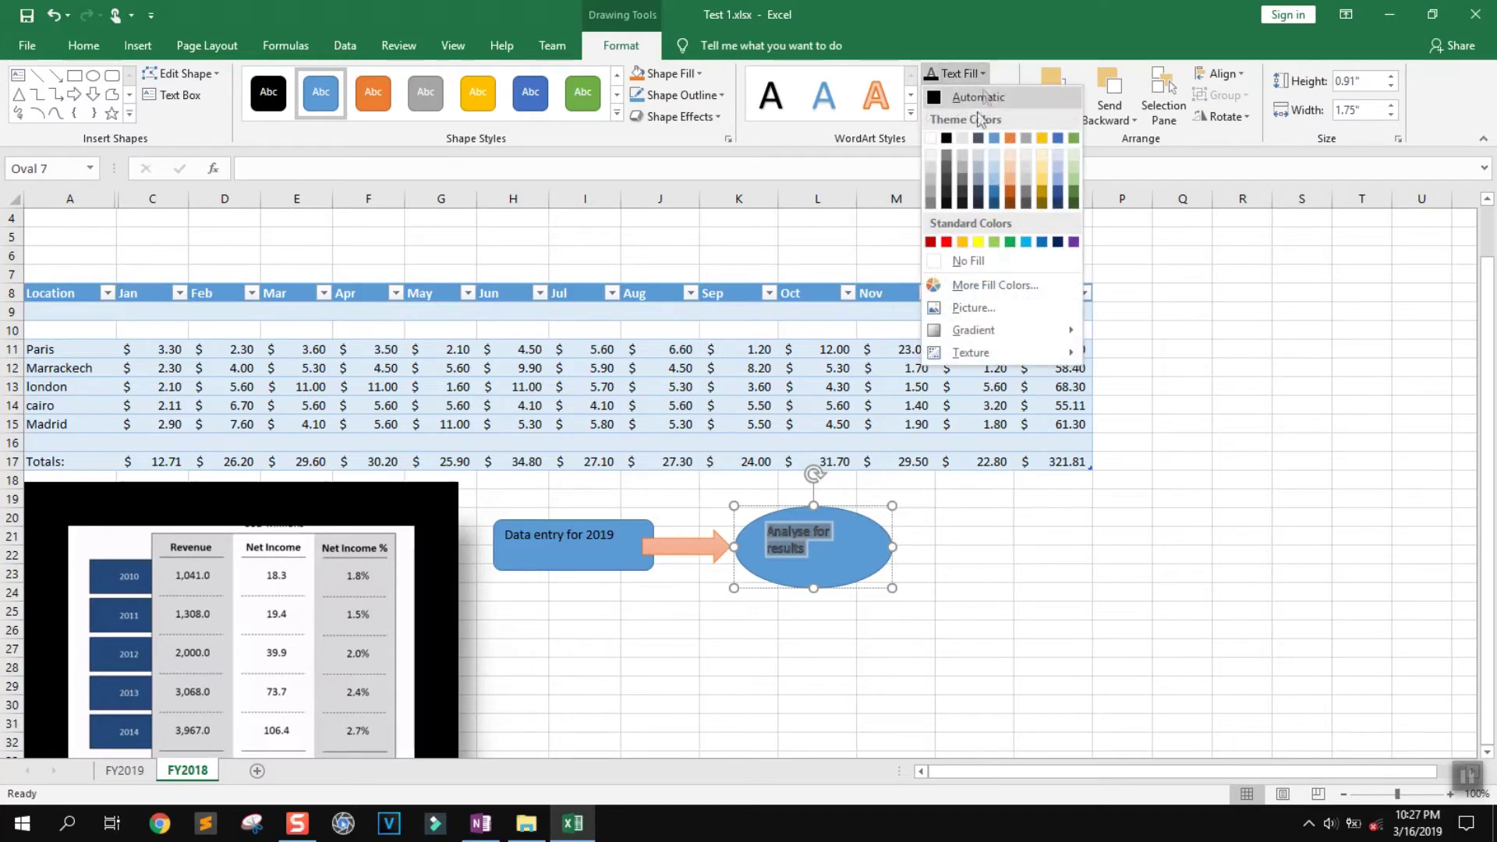
click(947, 138)
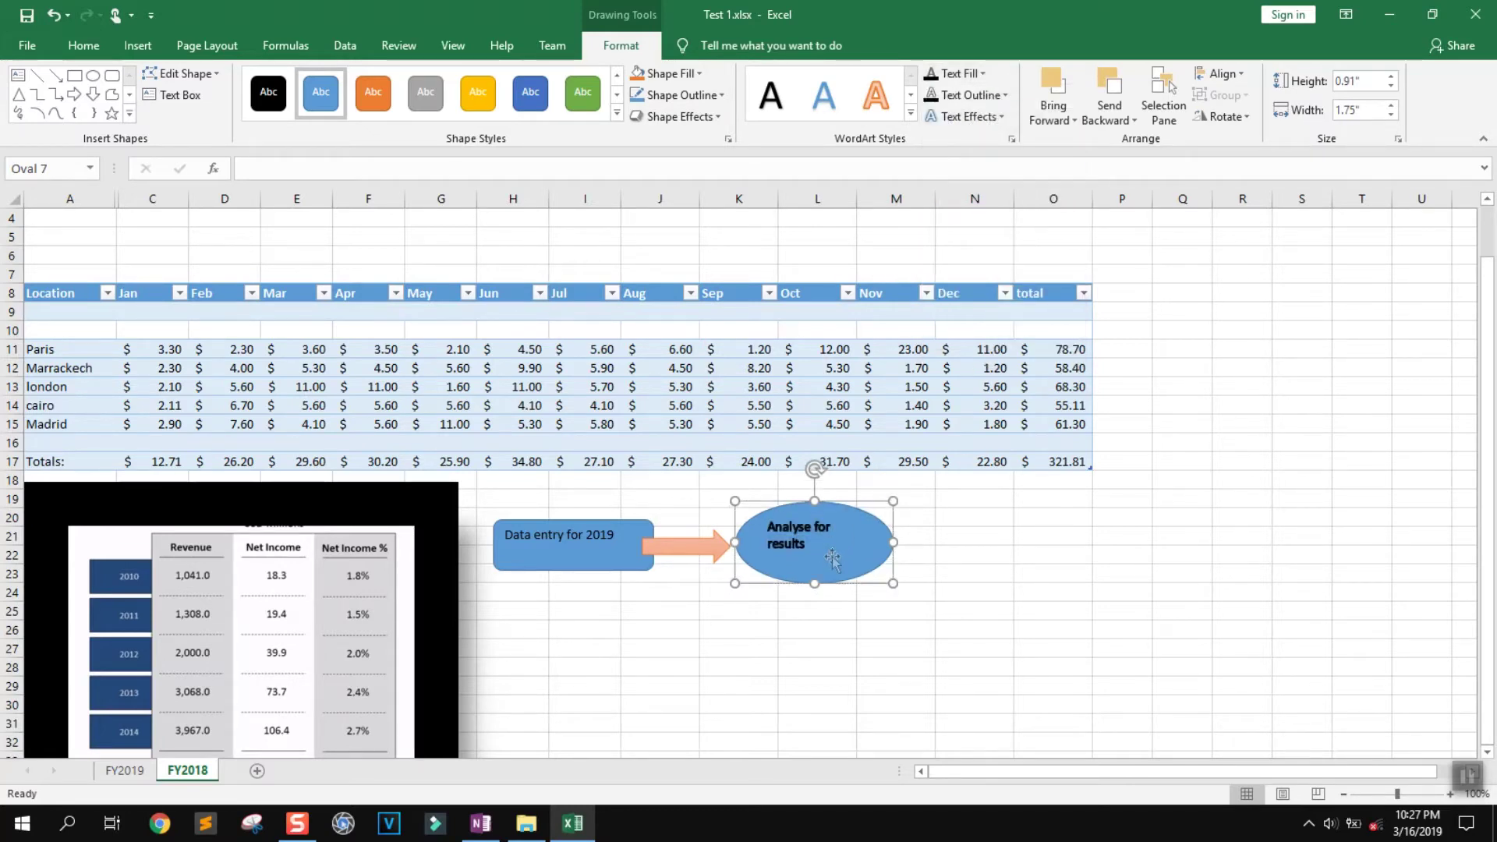
drag(892, 547, 944, 537)
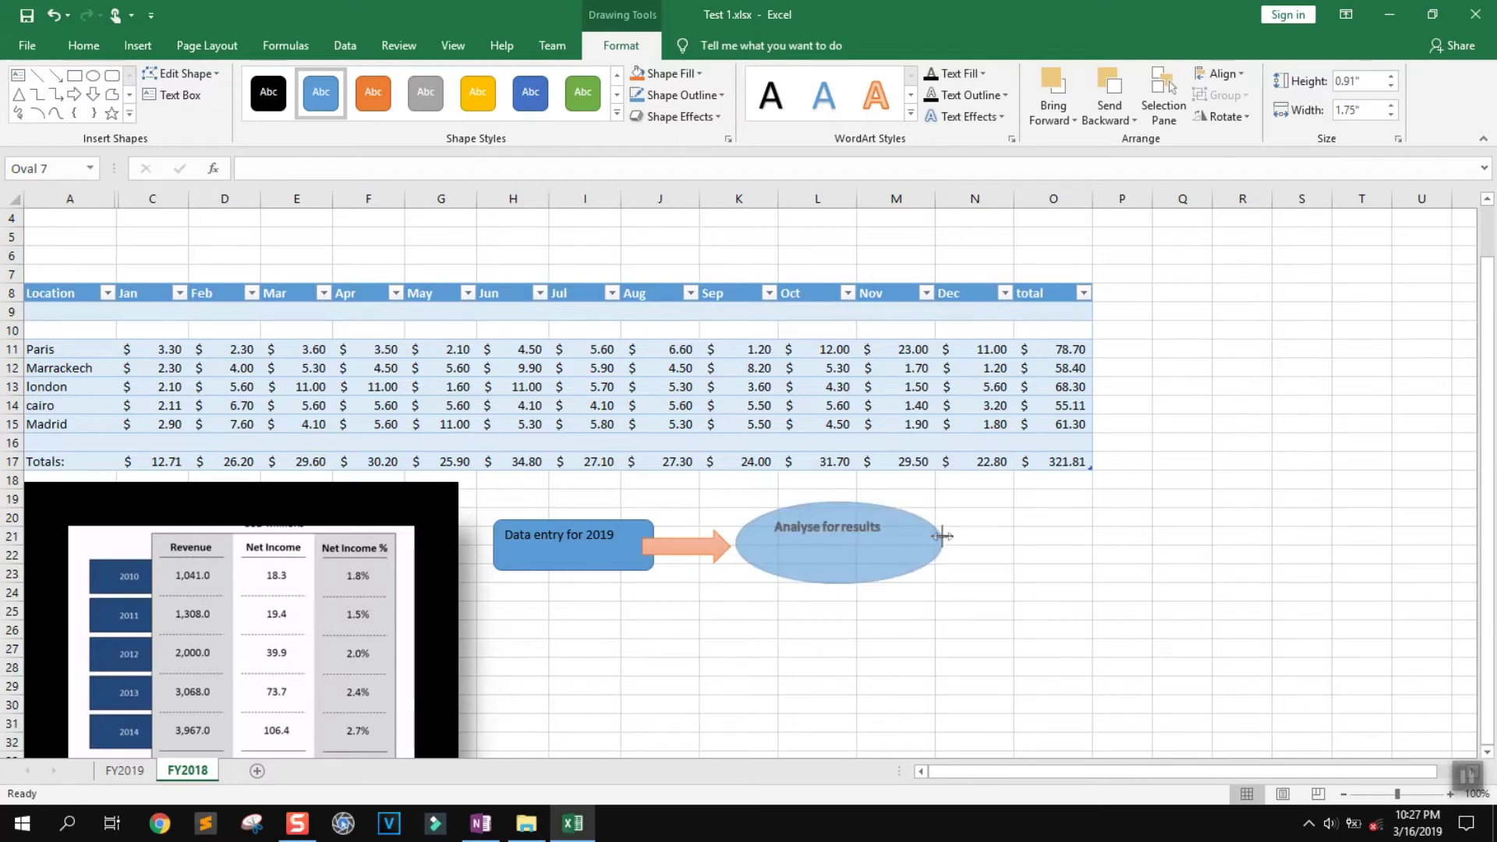
triple_click(856, 526)
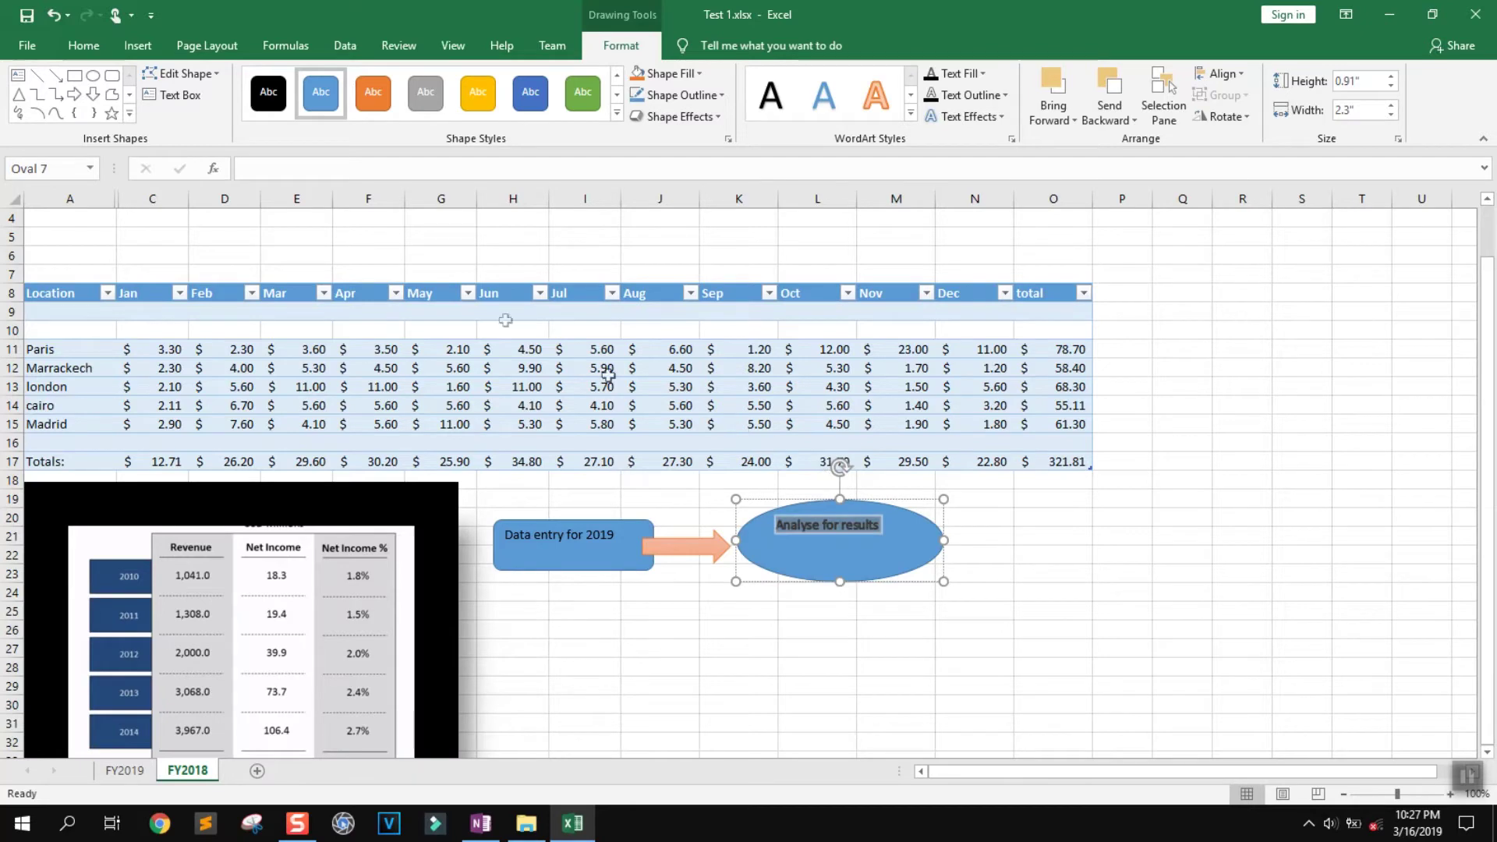
Centre the oval's label horizontally and vertically
click(83, 46)
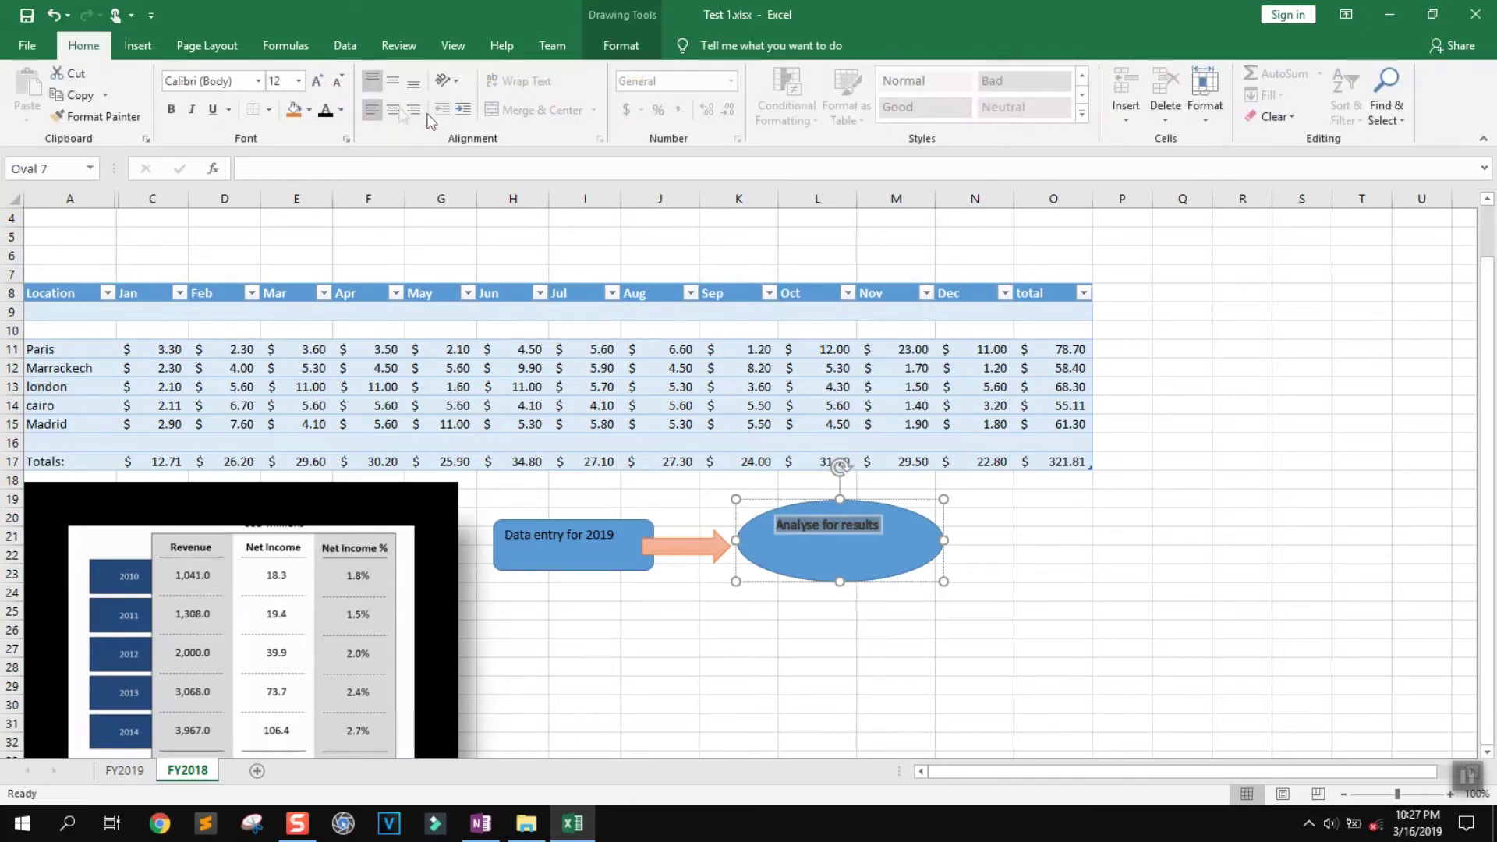
click(396, 110)
click(393, 80)
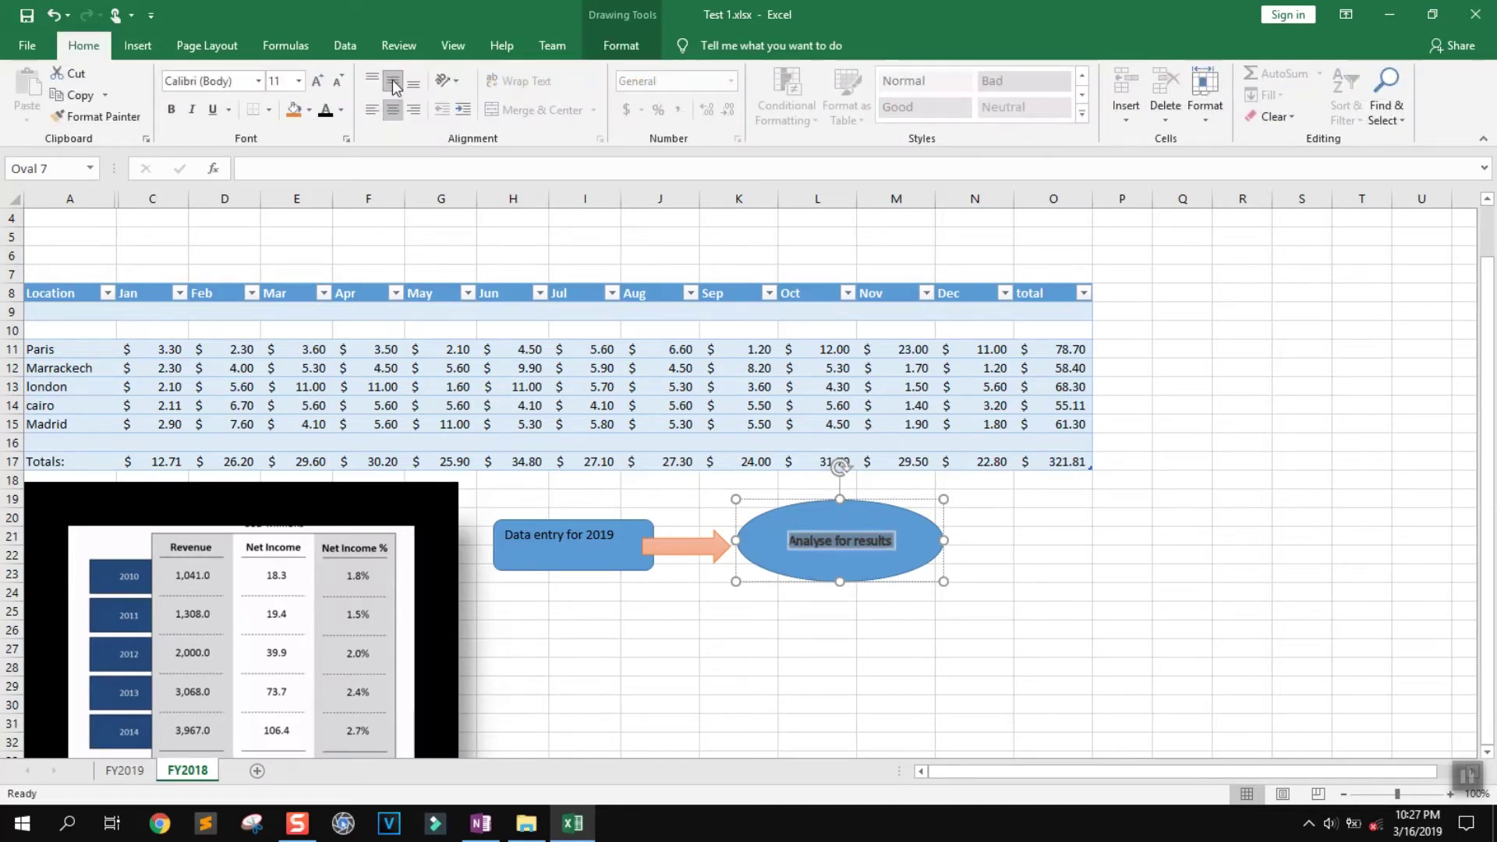
Centre the 'Data entry for 2019' box label both ways and make it bold
click(526, 538)
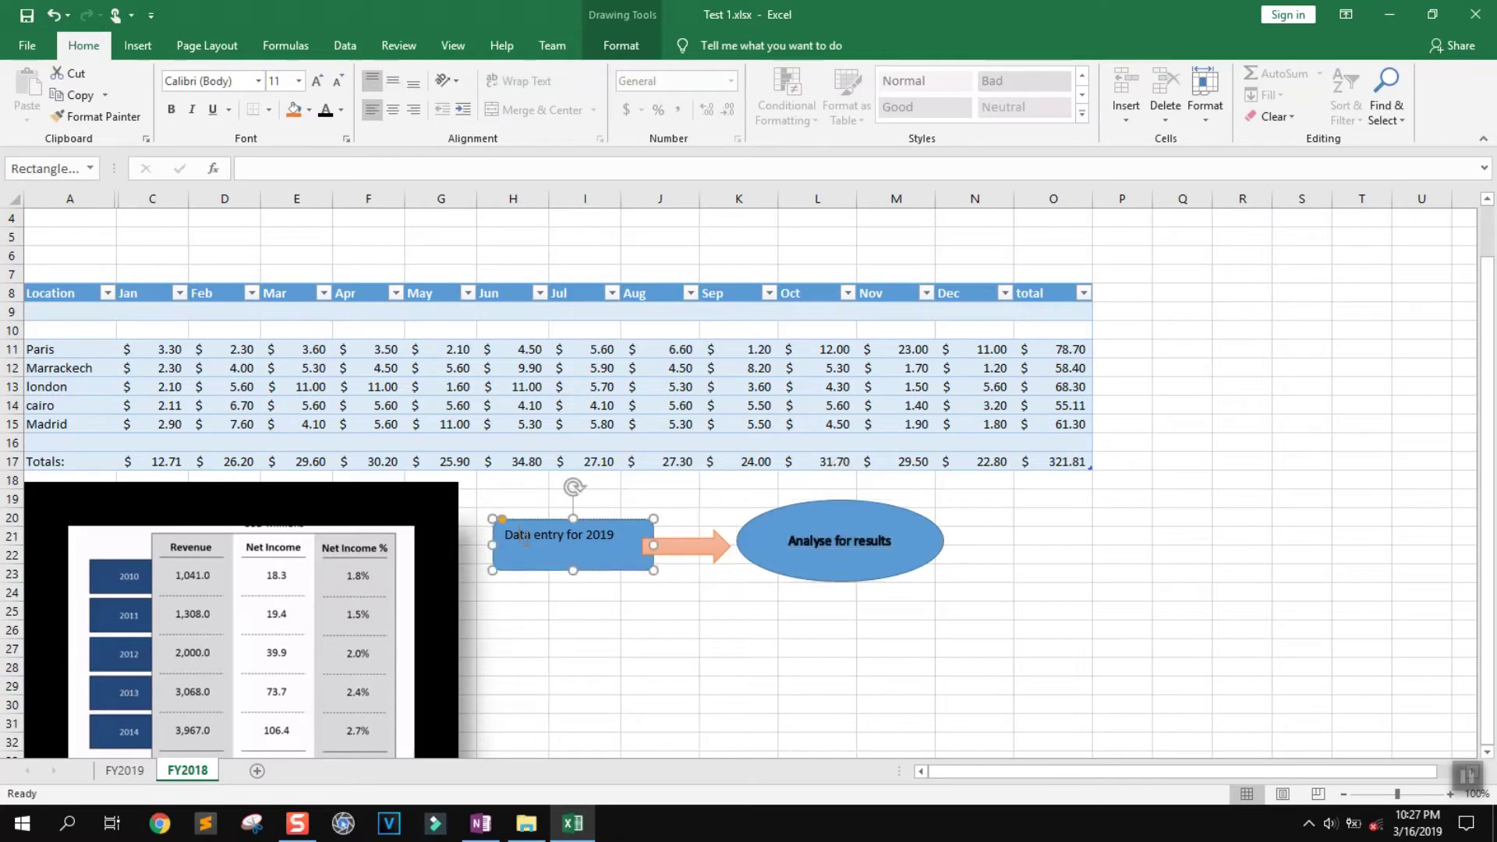
triple_click(524, 538)
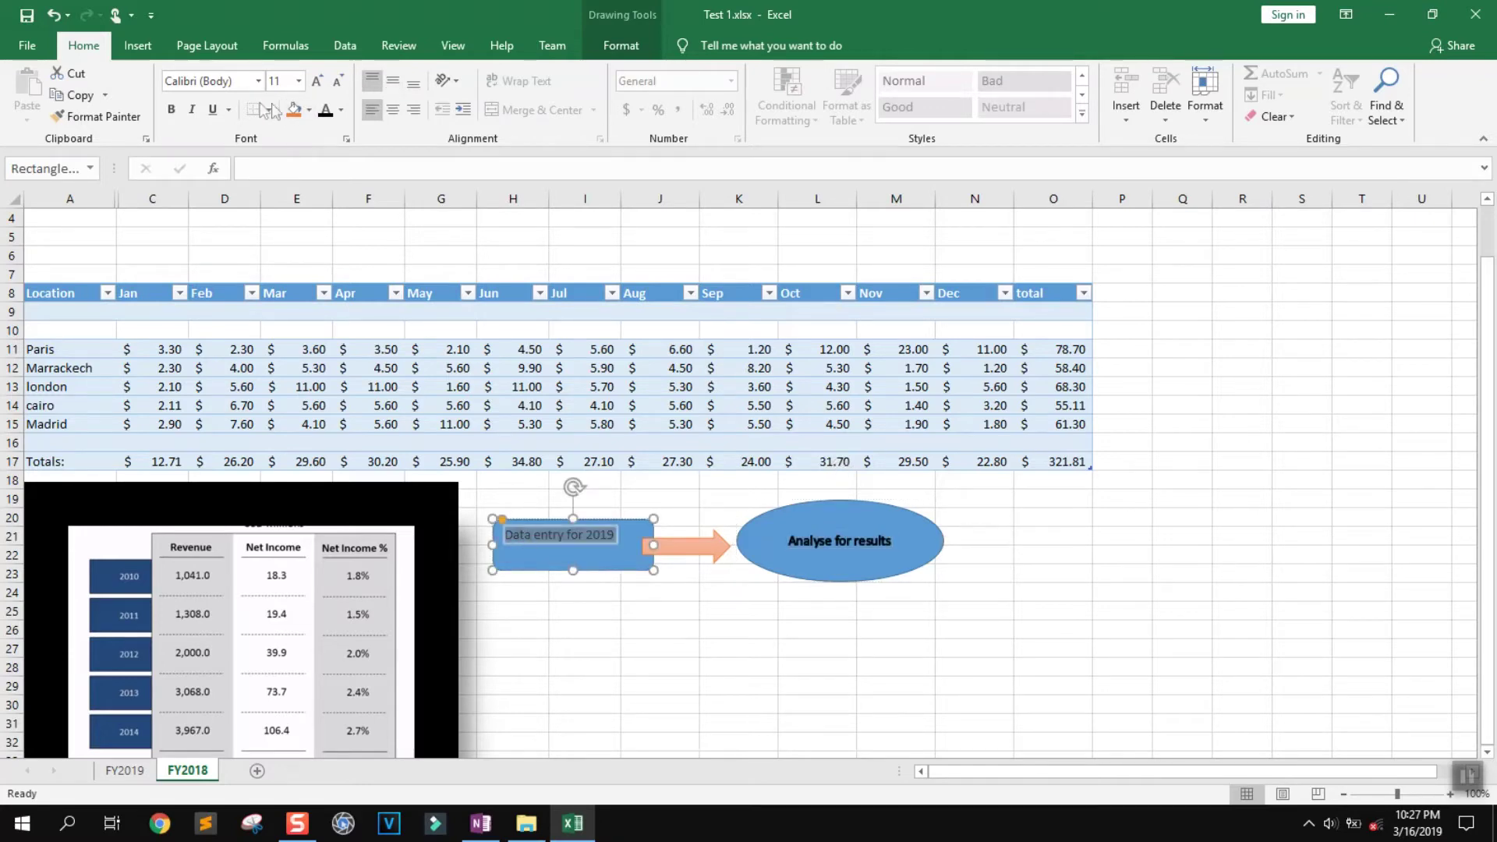
click(401, 83)
click(395, 111)
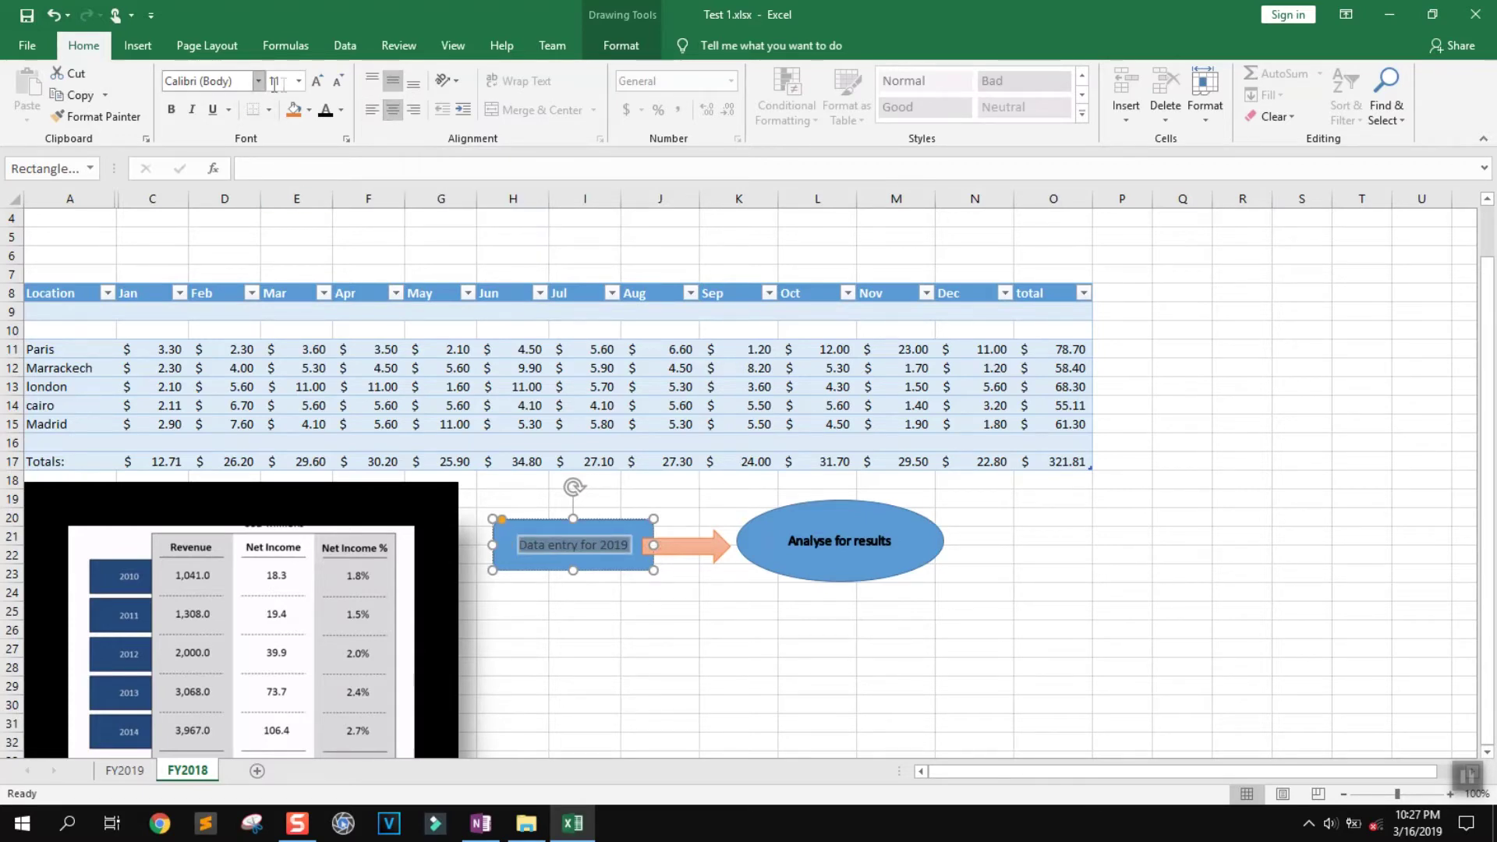
click(171, 109)
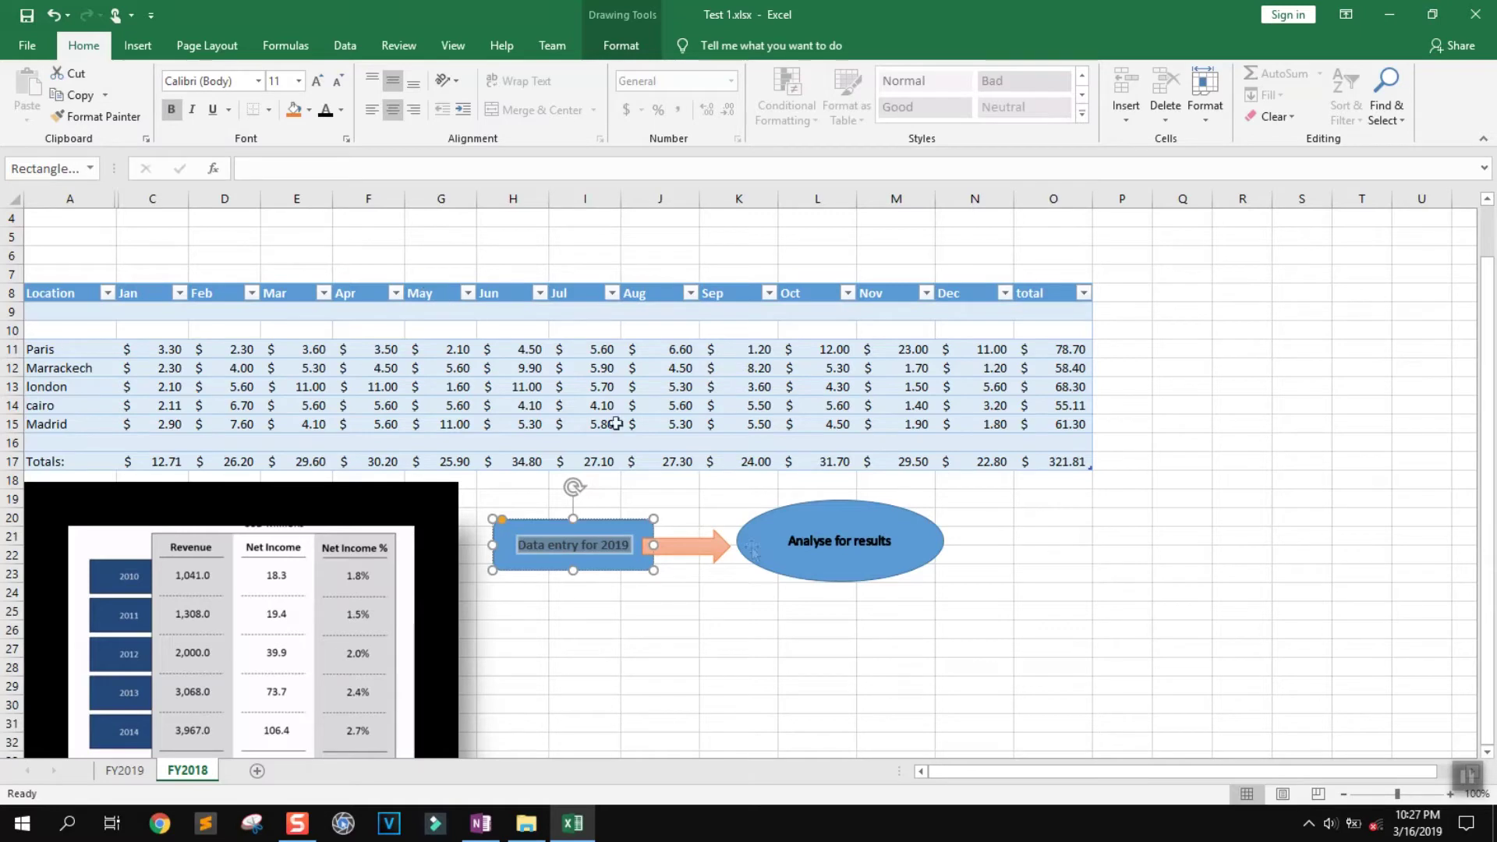
key(Escape)
Move the 'Analyse for results' oval against the arrow's tip, then select cell R11
click(555, 544)
triple_click(549, 544)
click(550, 544)
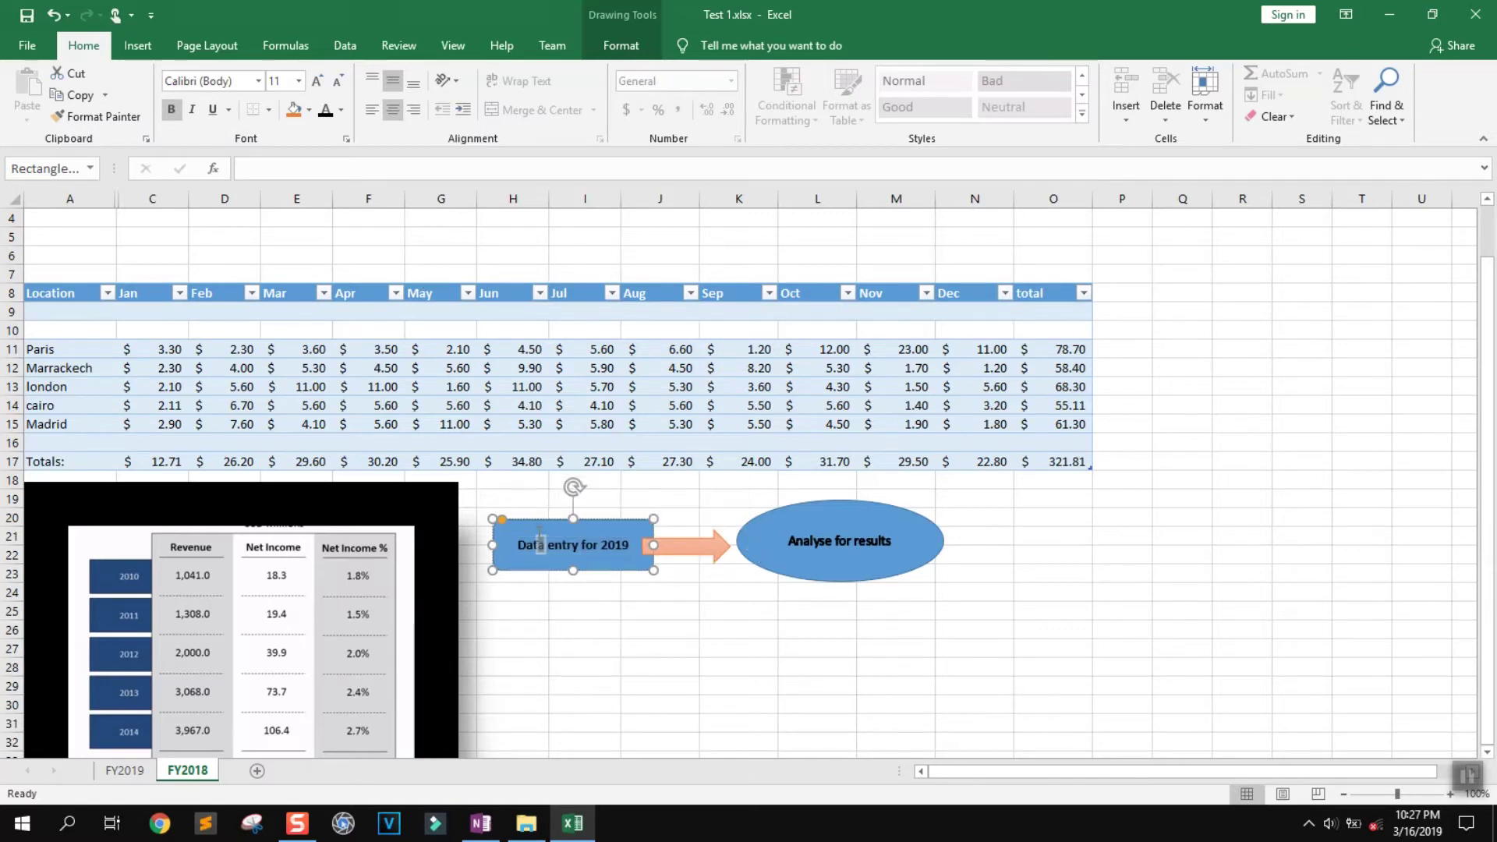
click(733, 624)
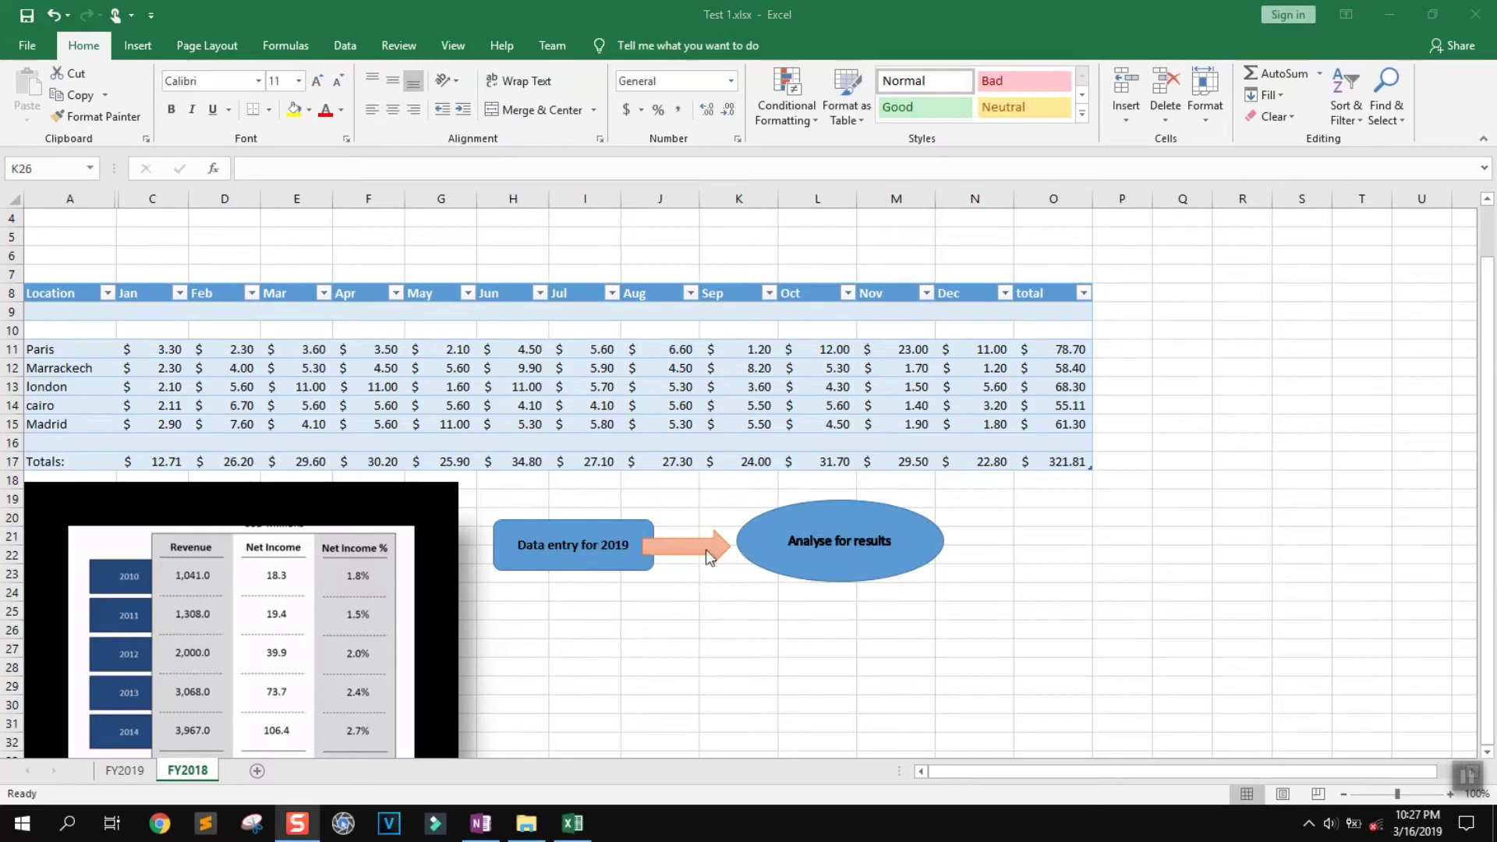
drag(811, 503, 807, 507)
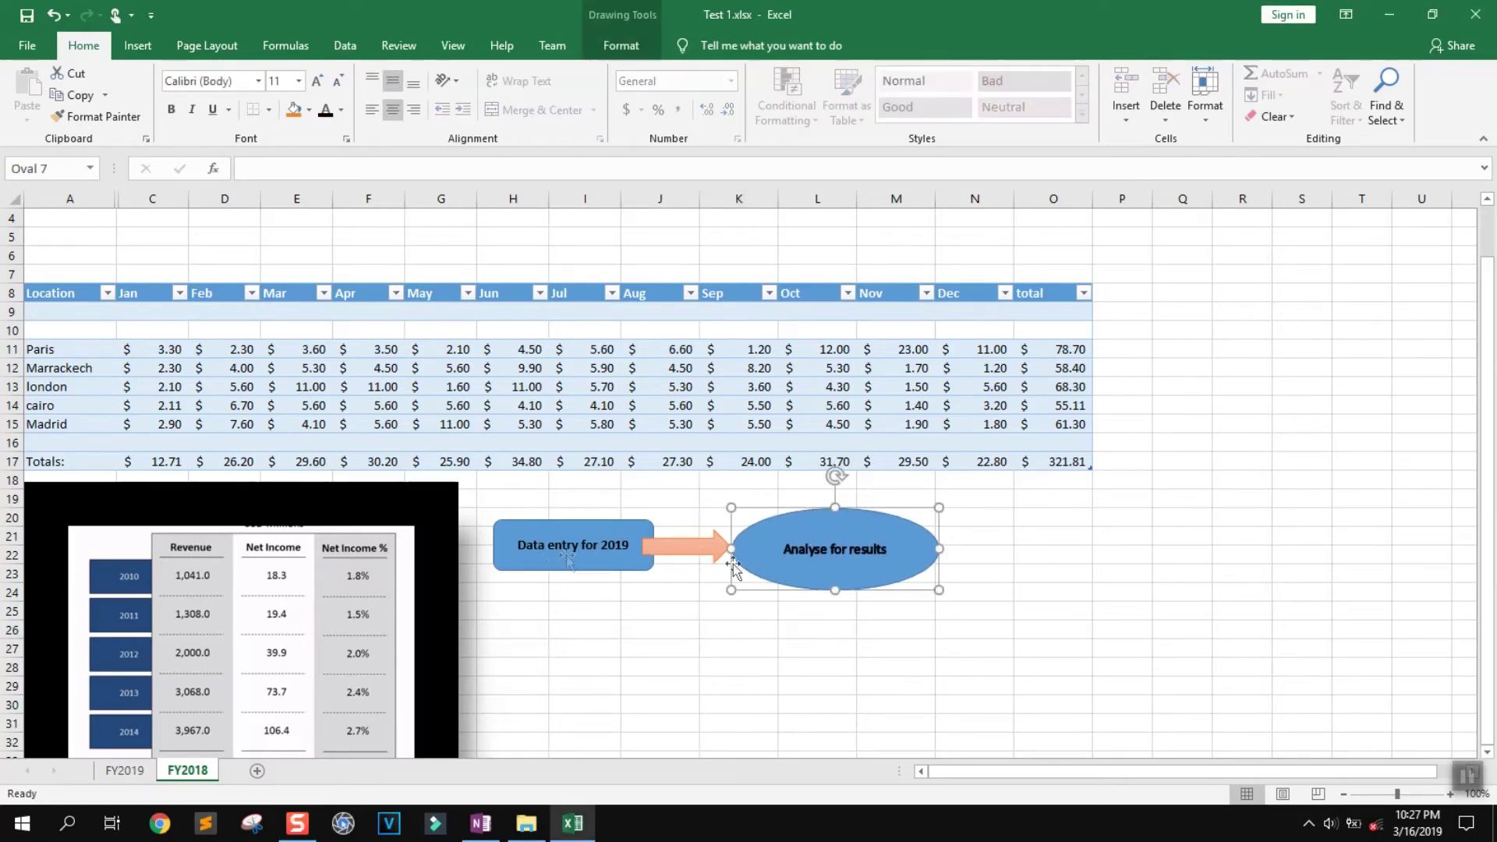
click(1233, 353)
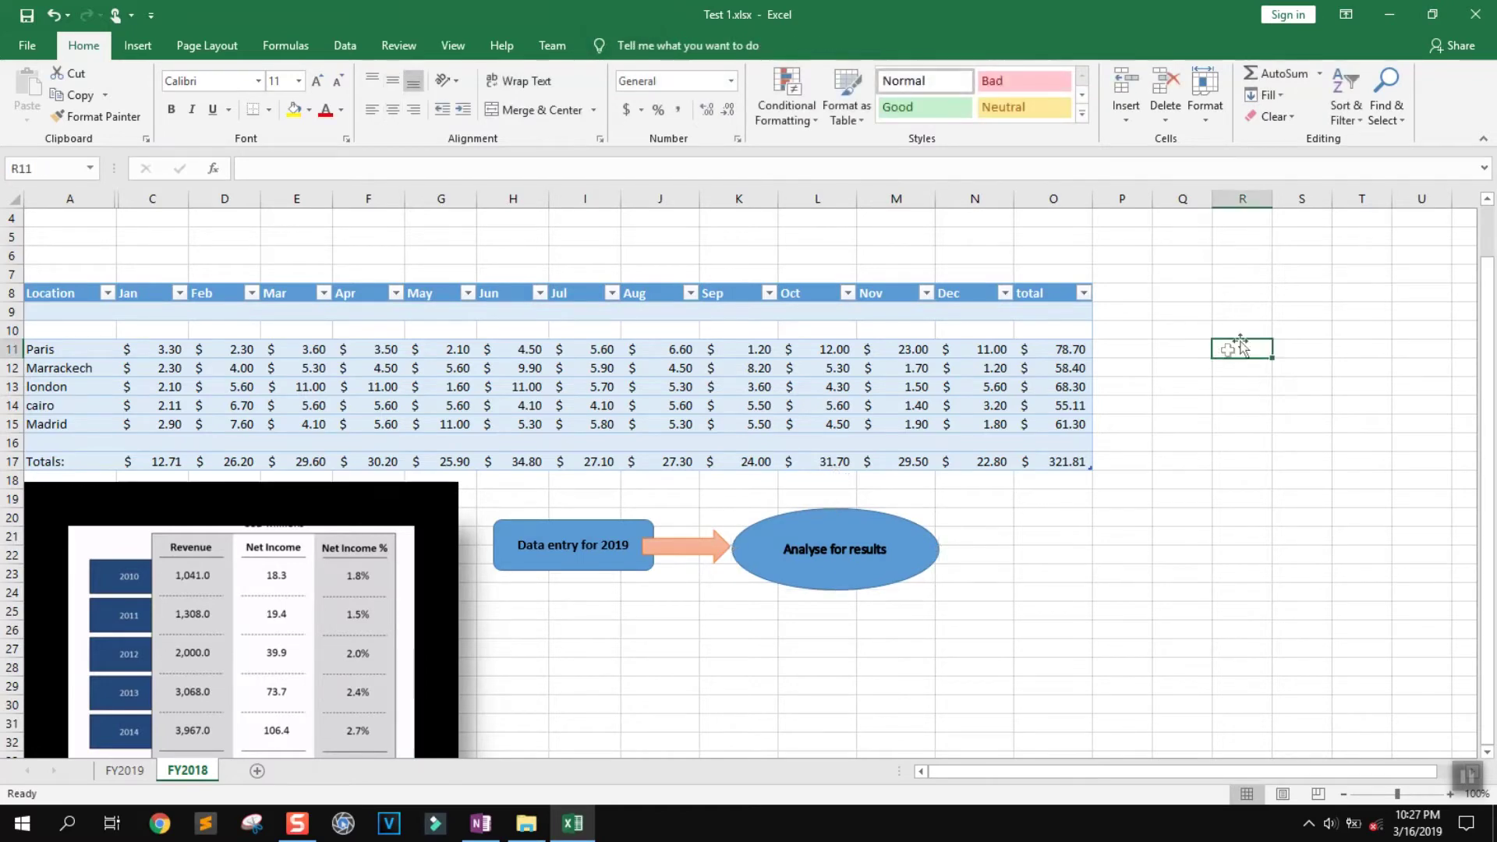
Try a quick sum of Paris's total and Dec value in R11, then clear it
click(1319, 72)
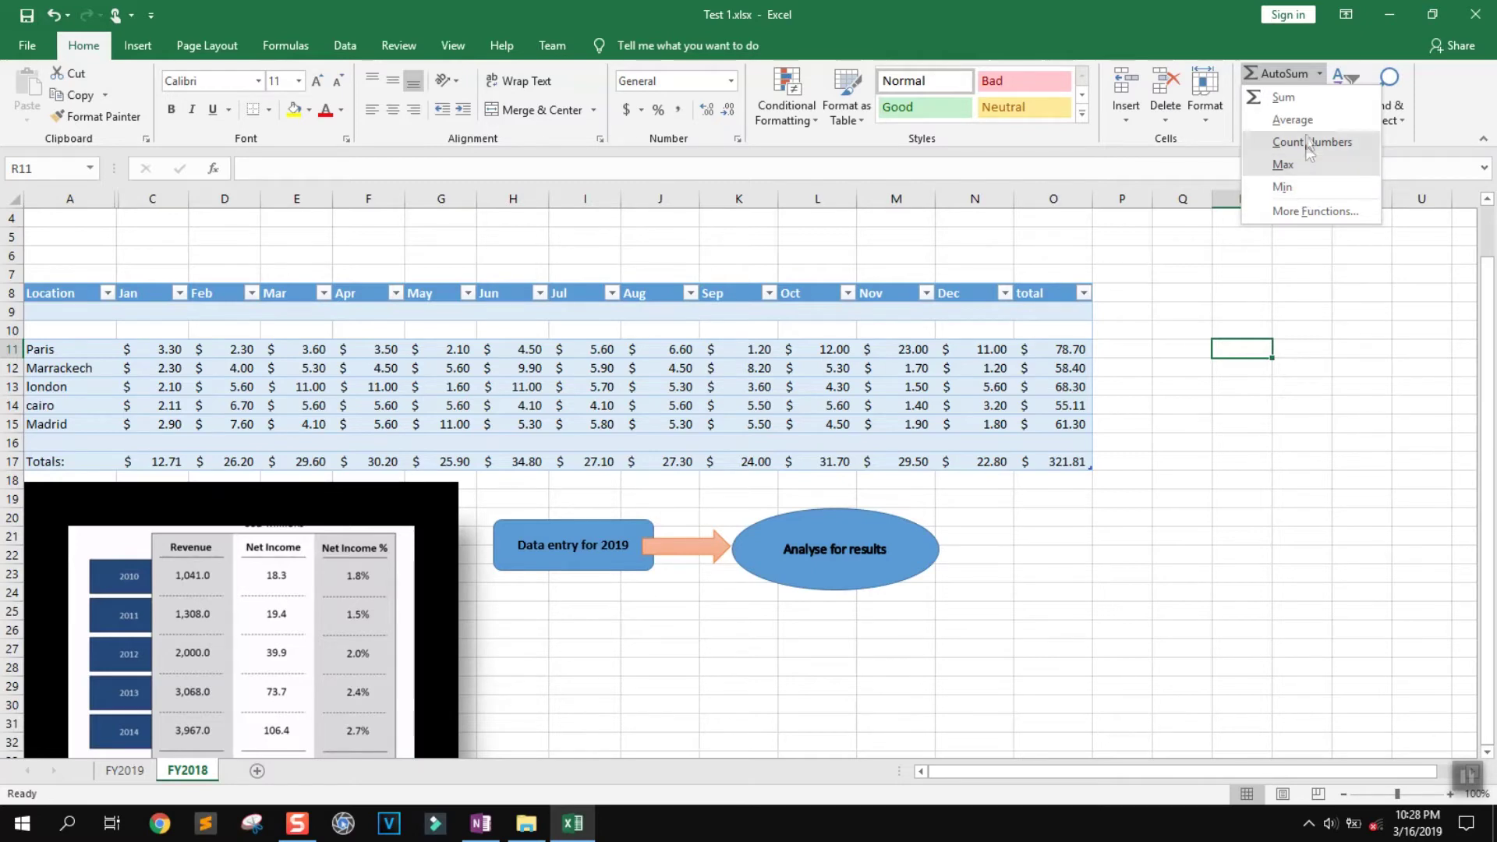
click(1308, 99)
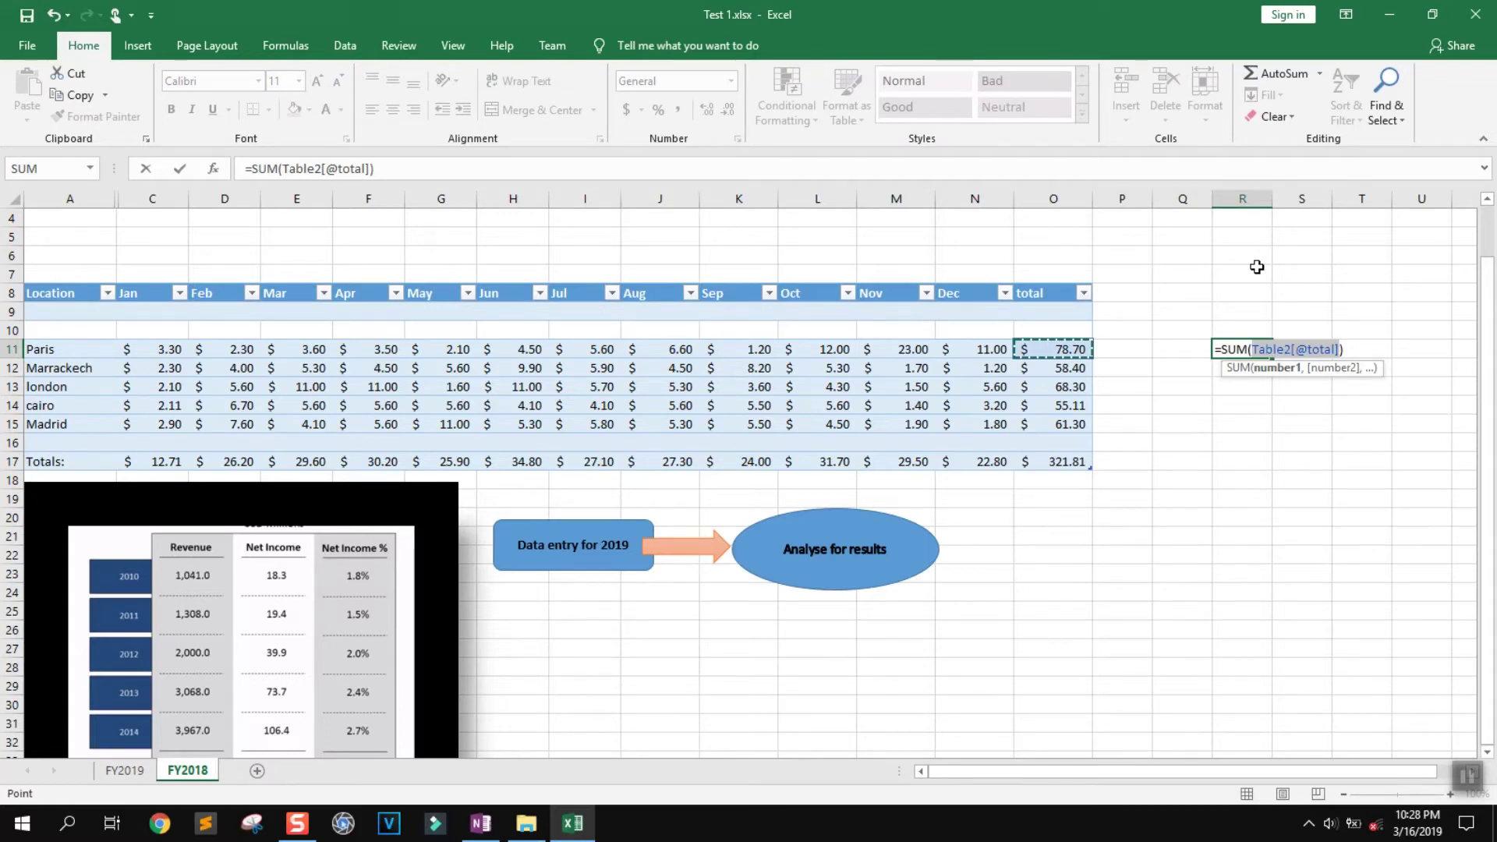
ctrl+click(985, 350)
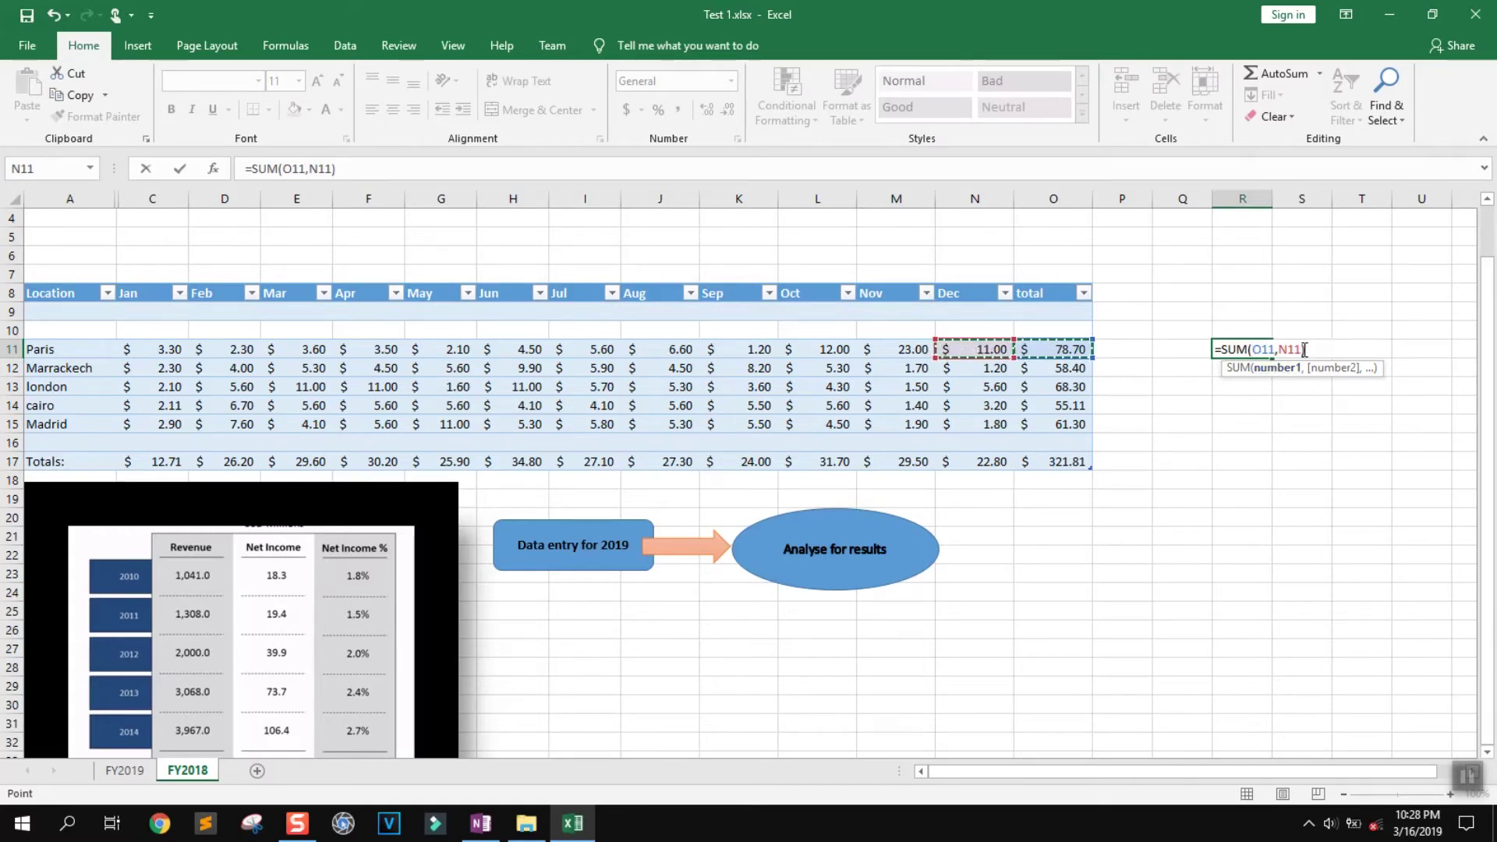
key(BackSpace)
key(BackSpace)
key(BackSpace)
key(BackSpace)
key(BackSpace)
key(BackSpace)
key(BackSpace)
key(BackSpace)
key(BackSpace)
key(BackSpace)
key(BackSpace)
key(BackSpace)
key(Delete)
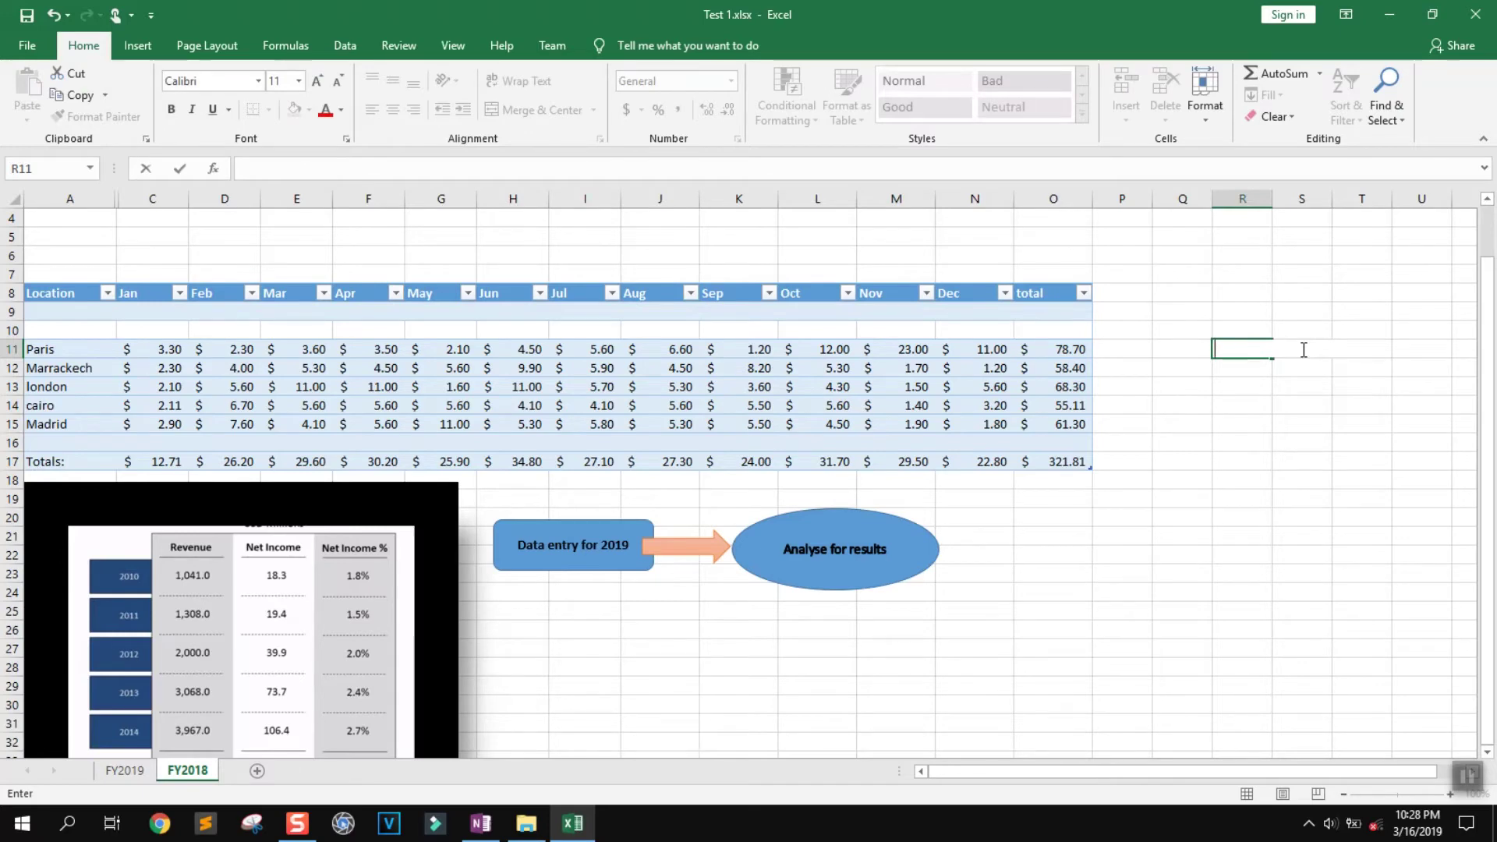
Enter =O11*N11 in R11, multiplying Paris's total by its Dec value
text(=)
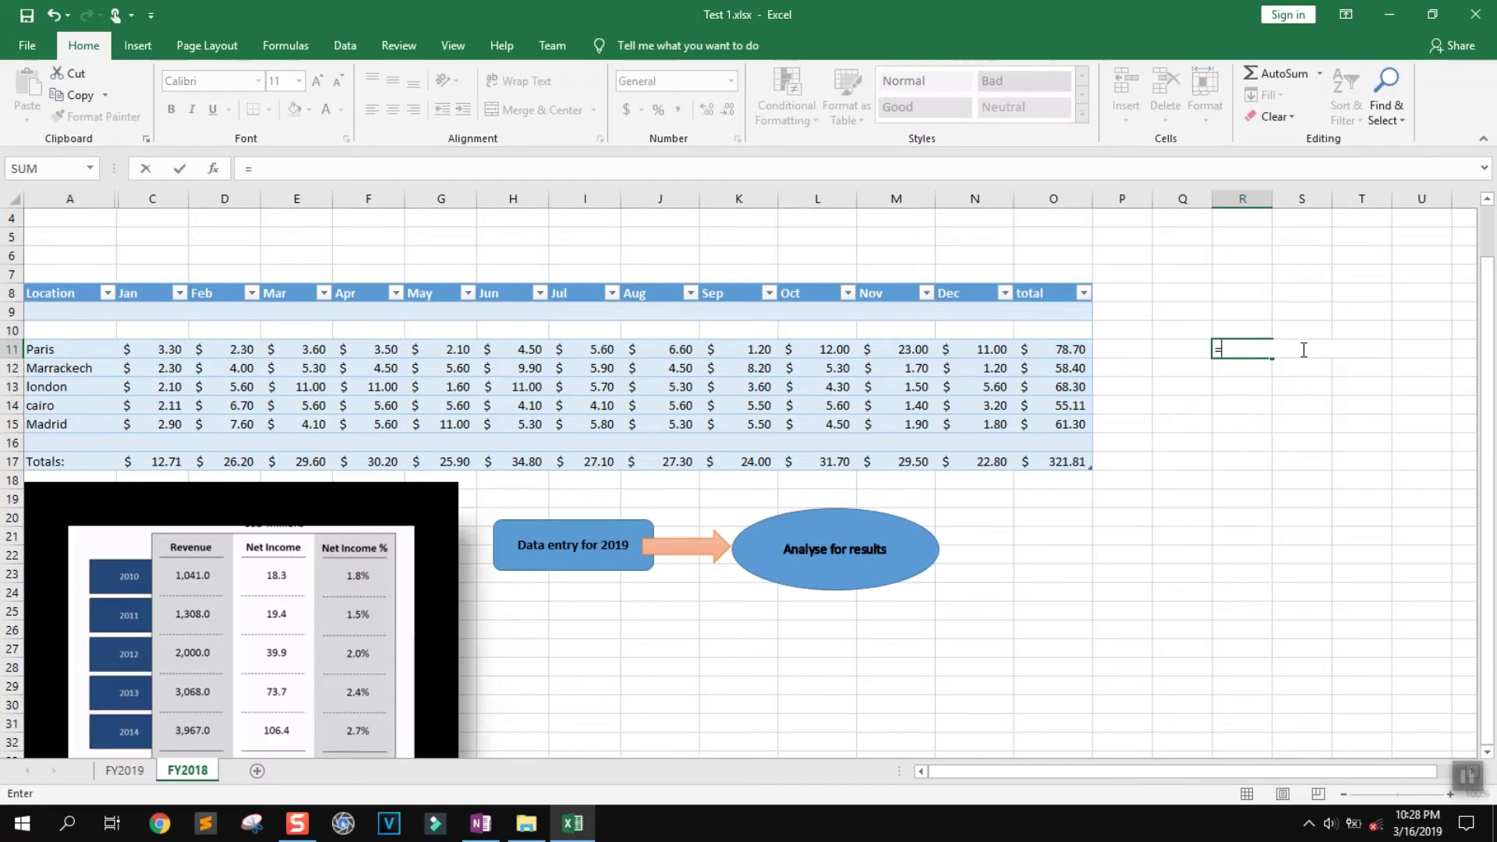
click(1061, 350)
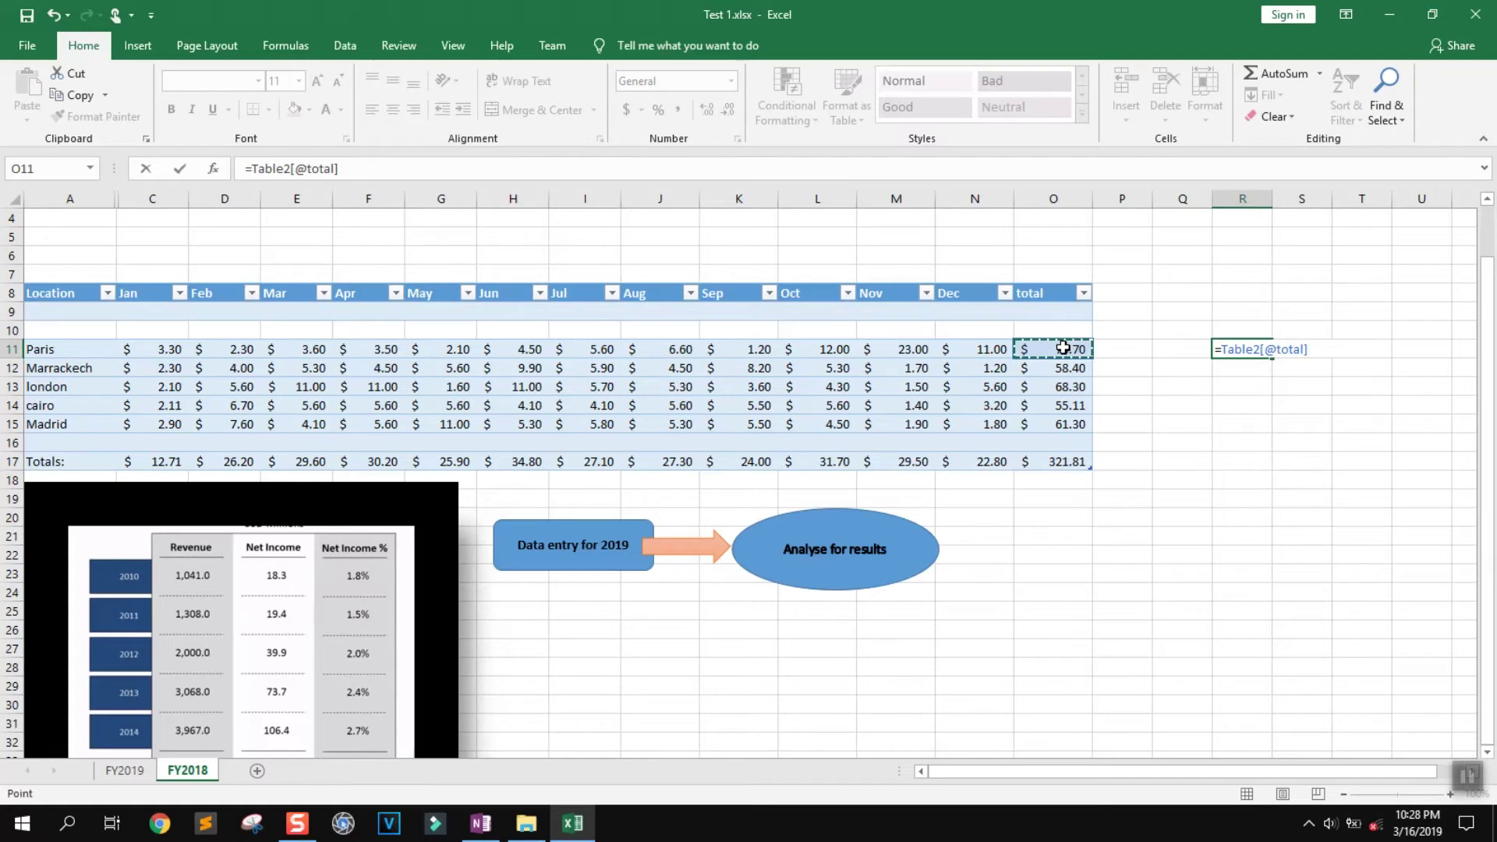
text(*)
click(978, 348)
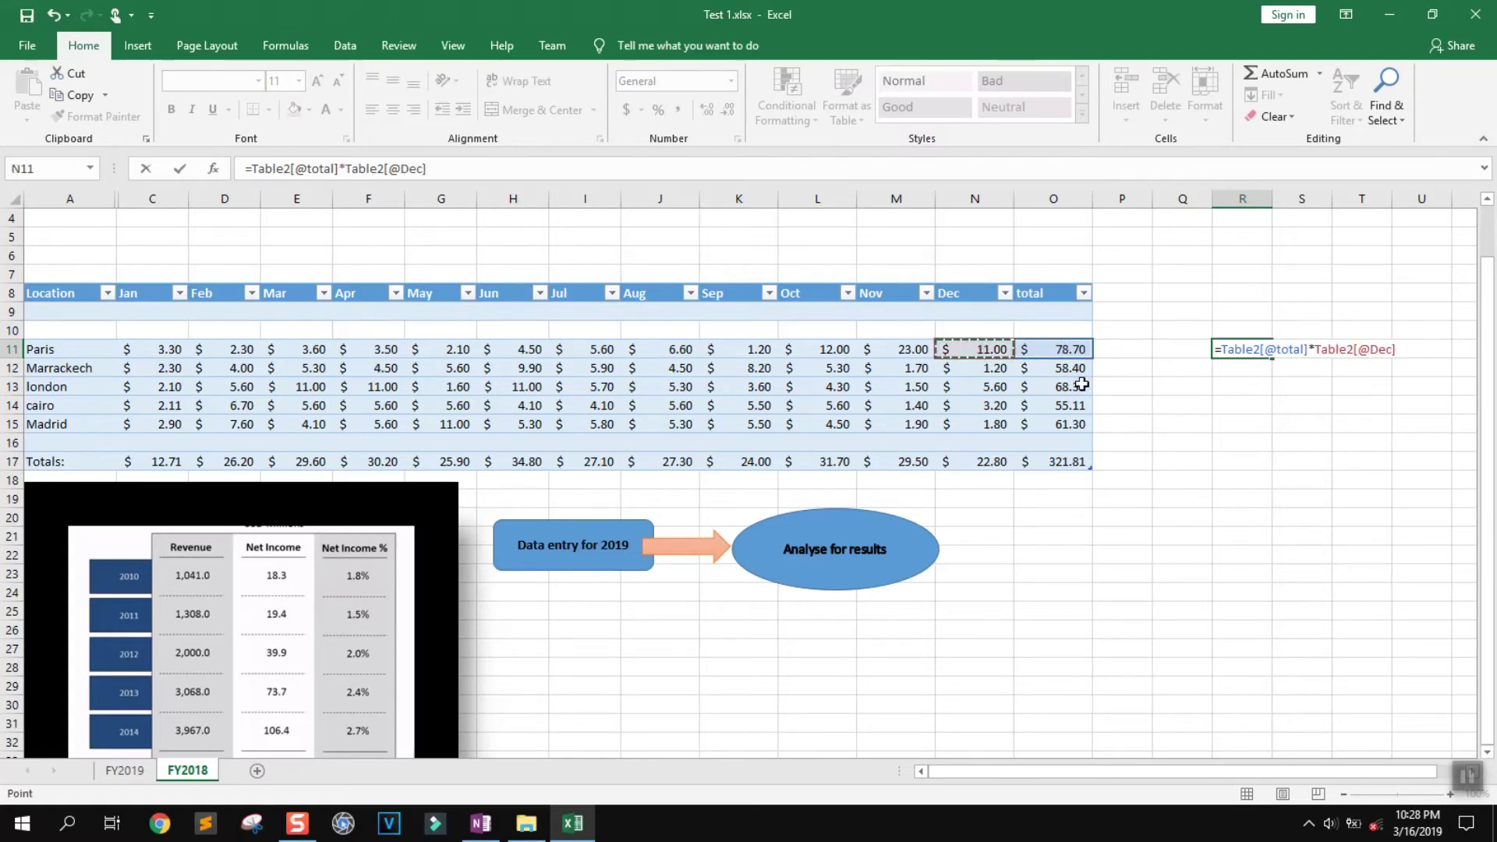
key(Return)
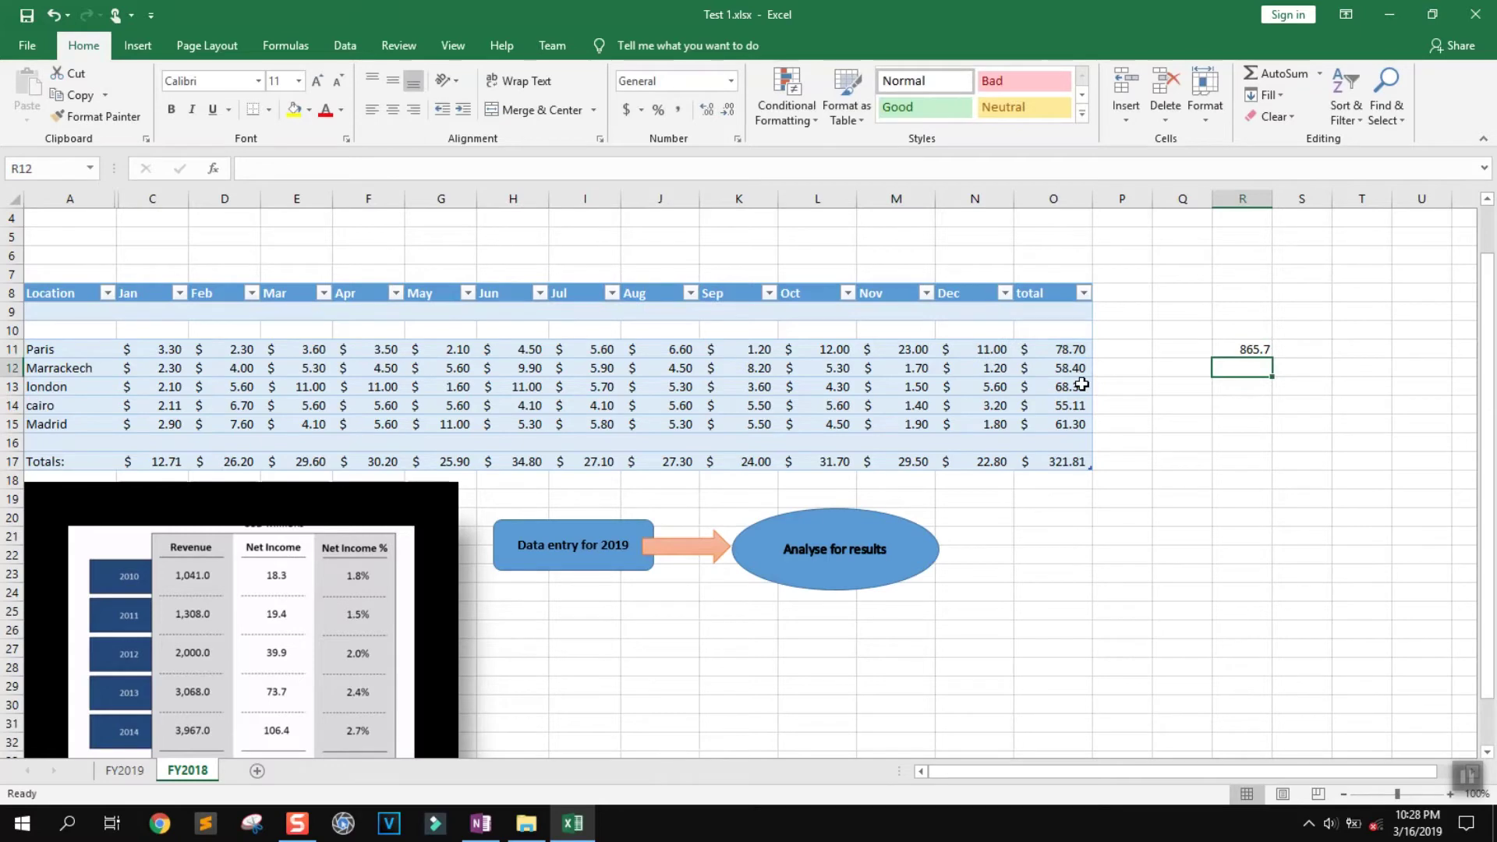
Apply Accounting format to R11 so it shows $ 865.70, then browse the cell styles
click(1235, 346)
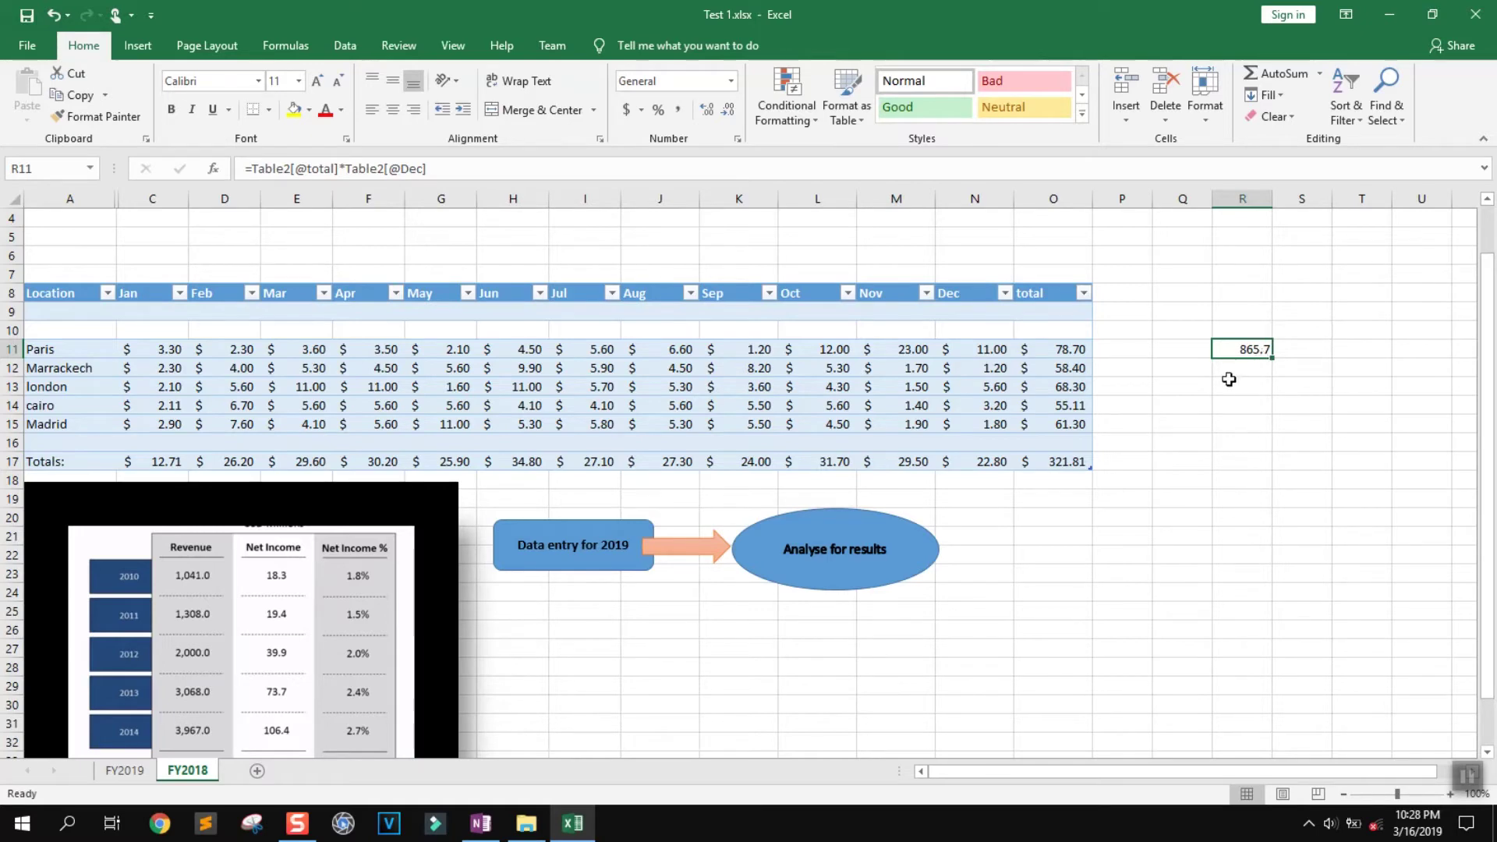
click(628, 108)
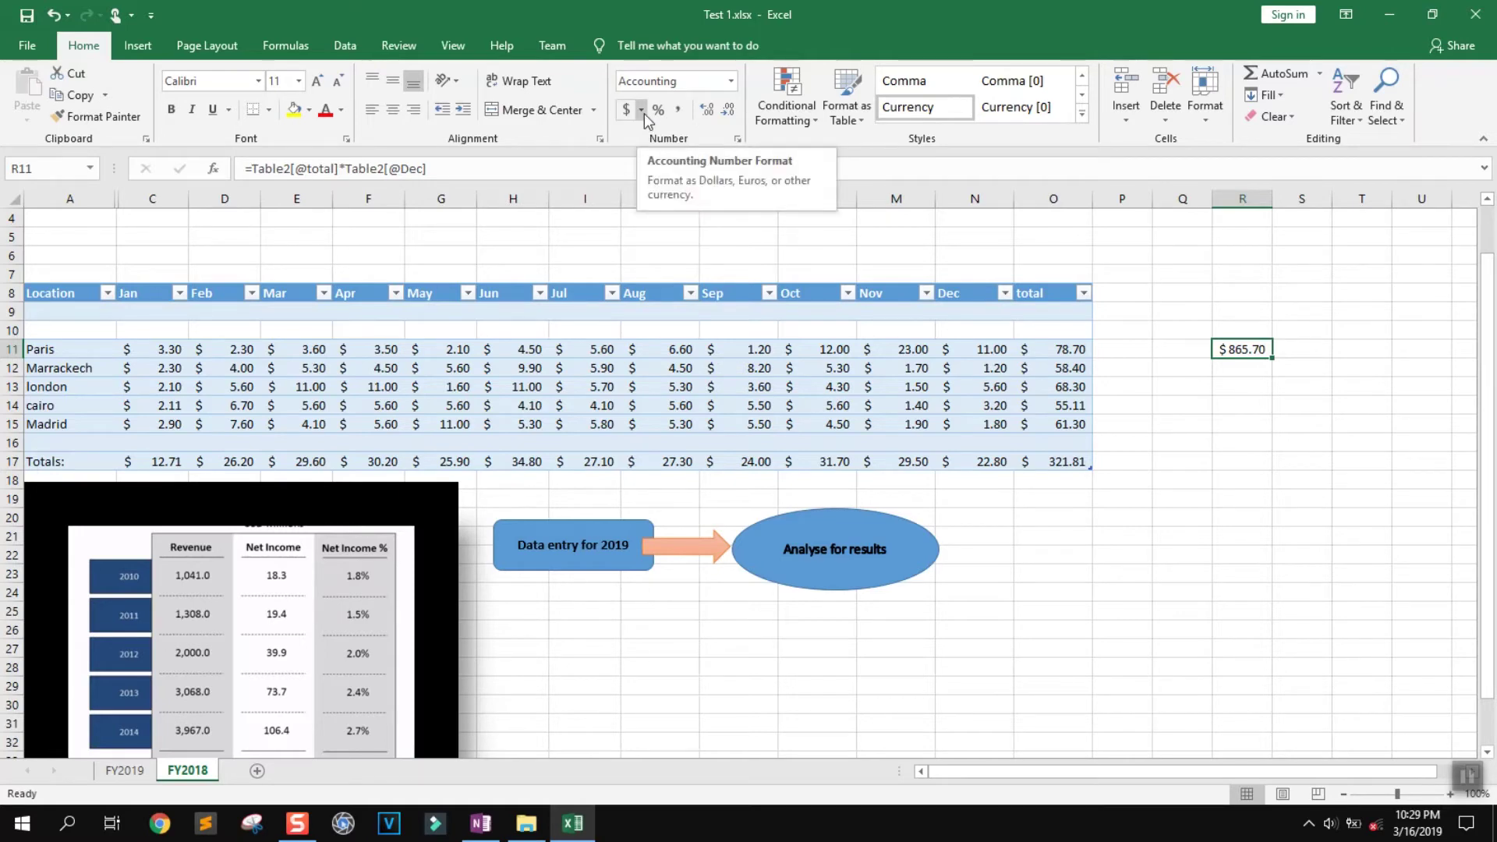
click(1248, 404)
click(1237, 343)
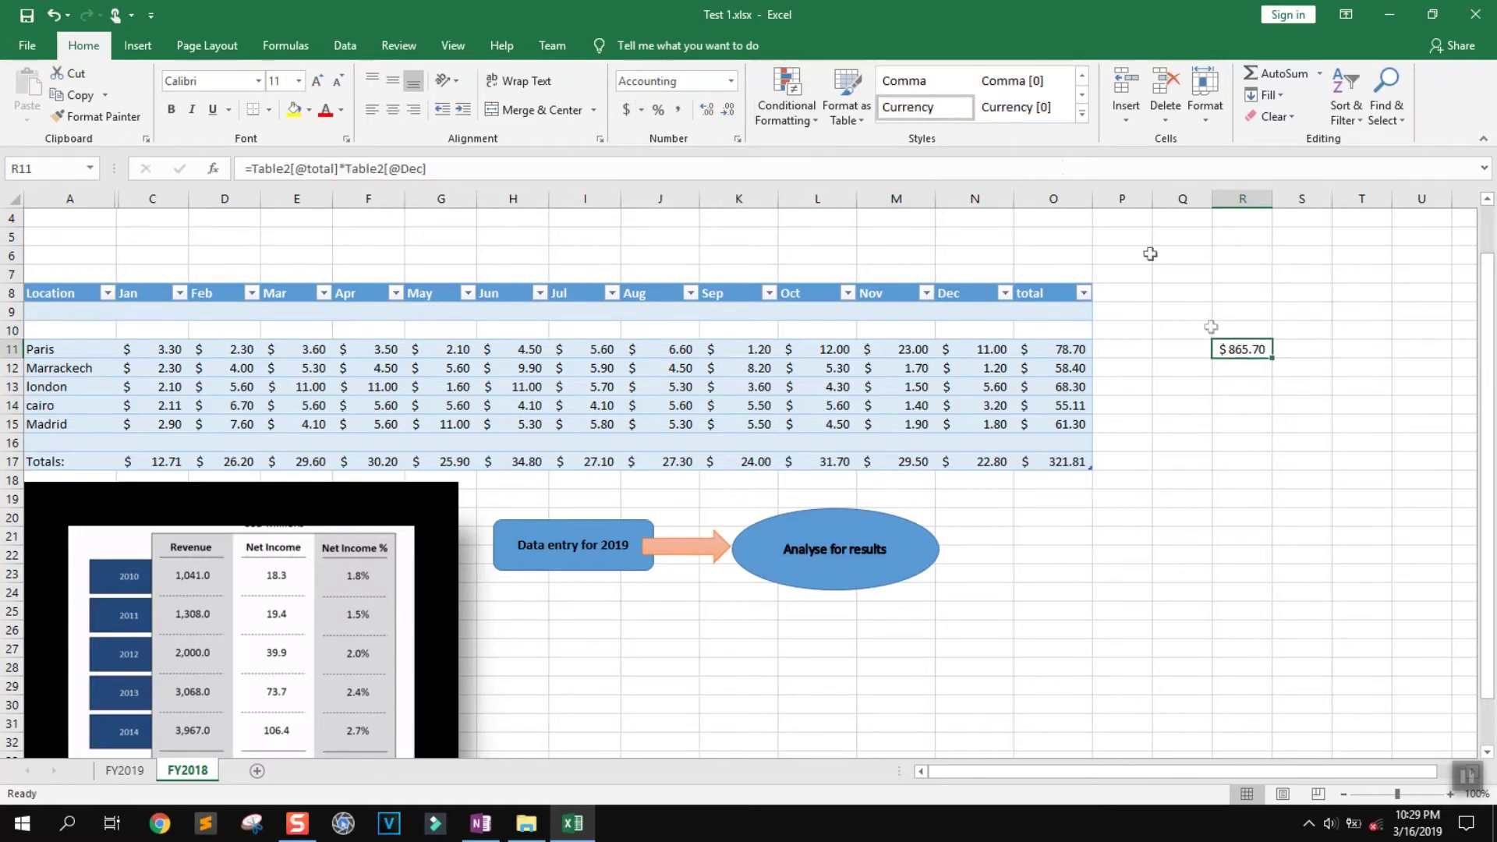
click(1082, 75)
click(1082, 76)
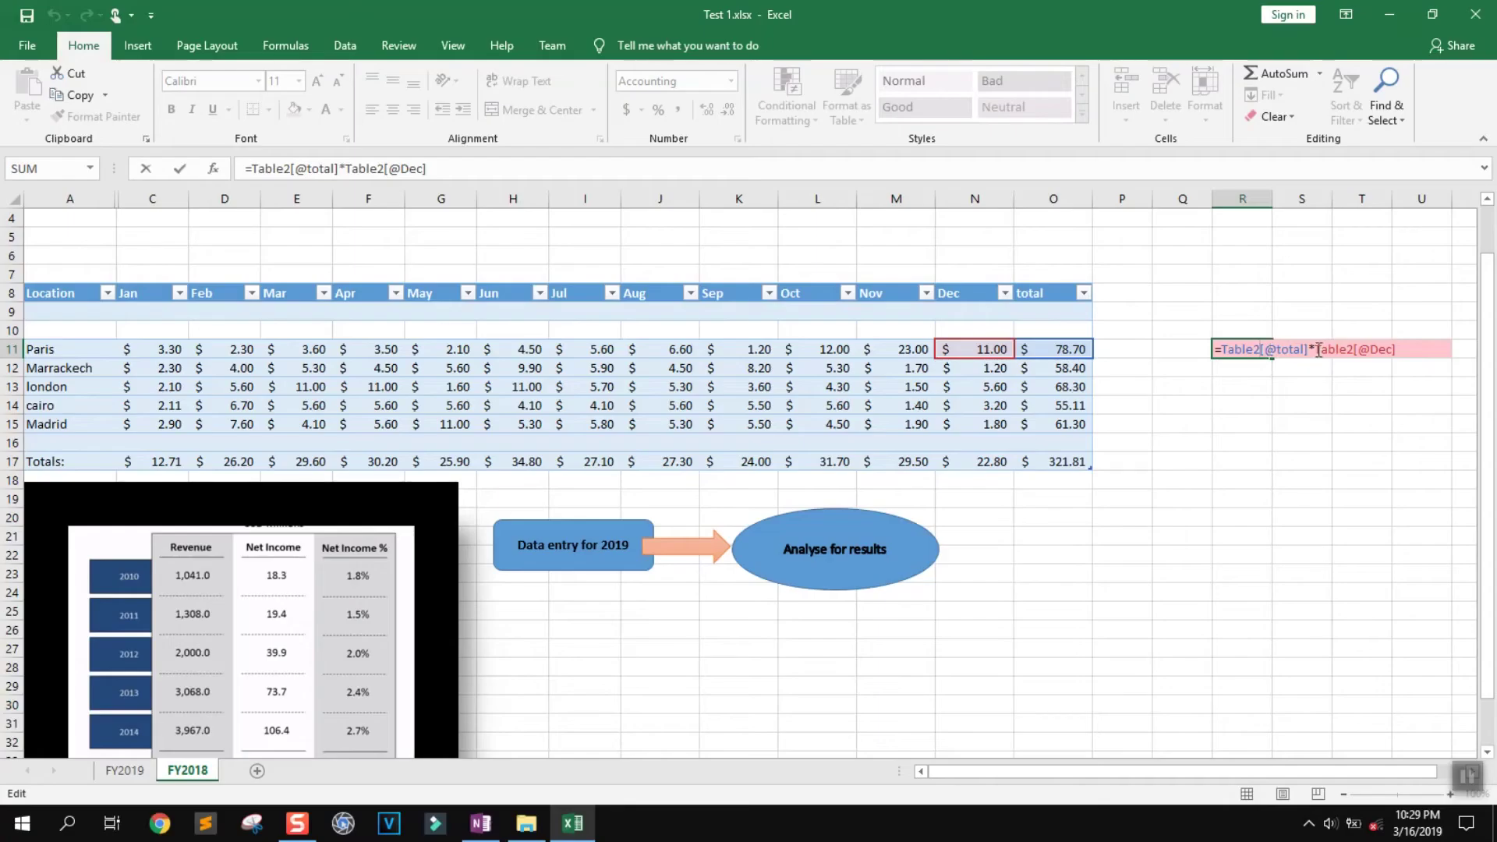
Edit R11's formula at the multiplication sign to replace * with +
click(1311, 350)
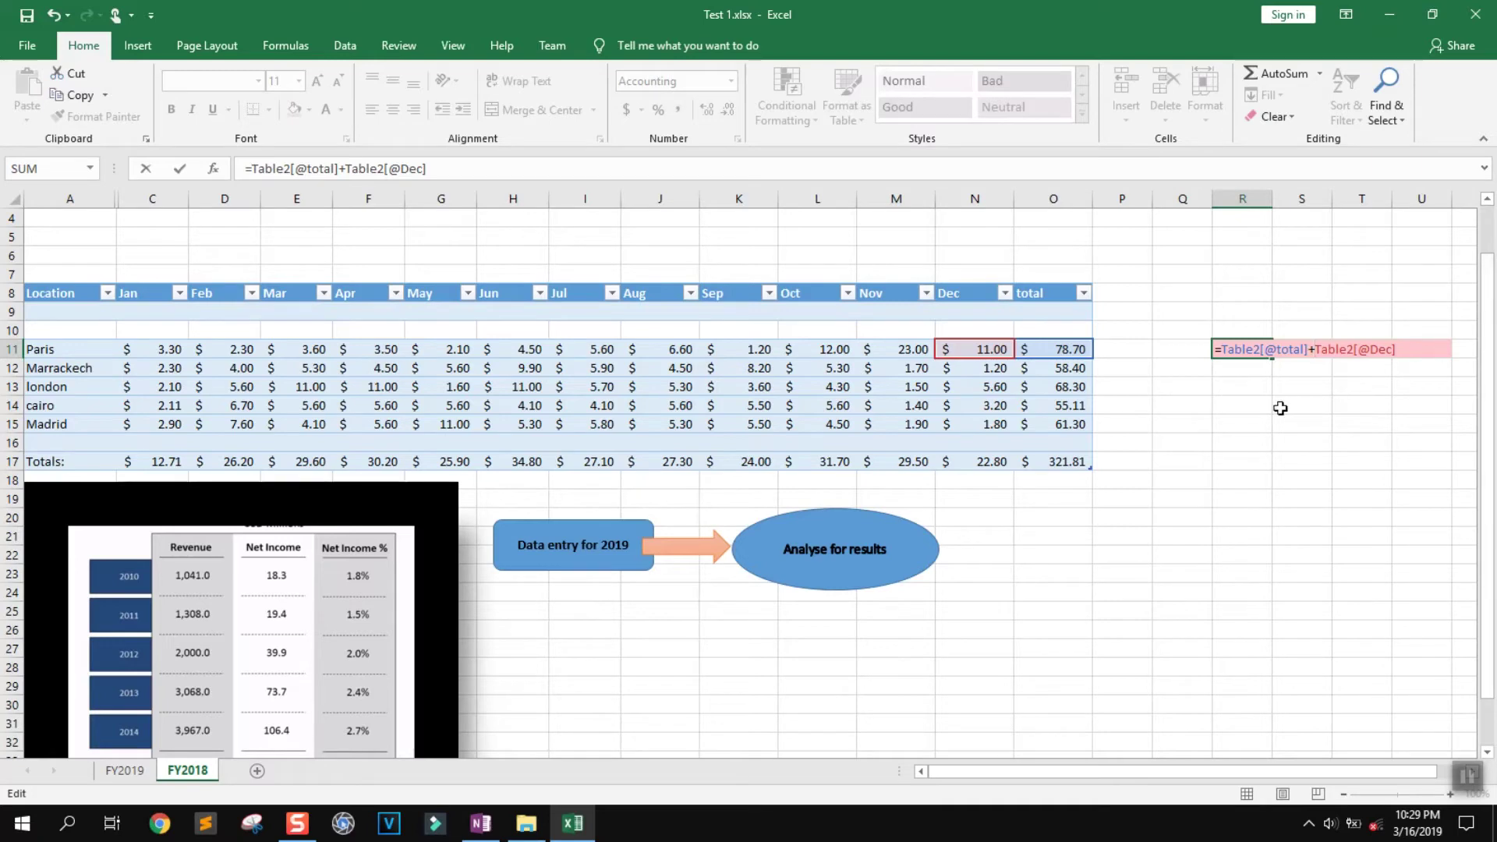
key(Return)
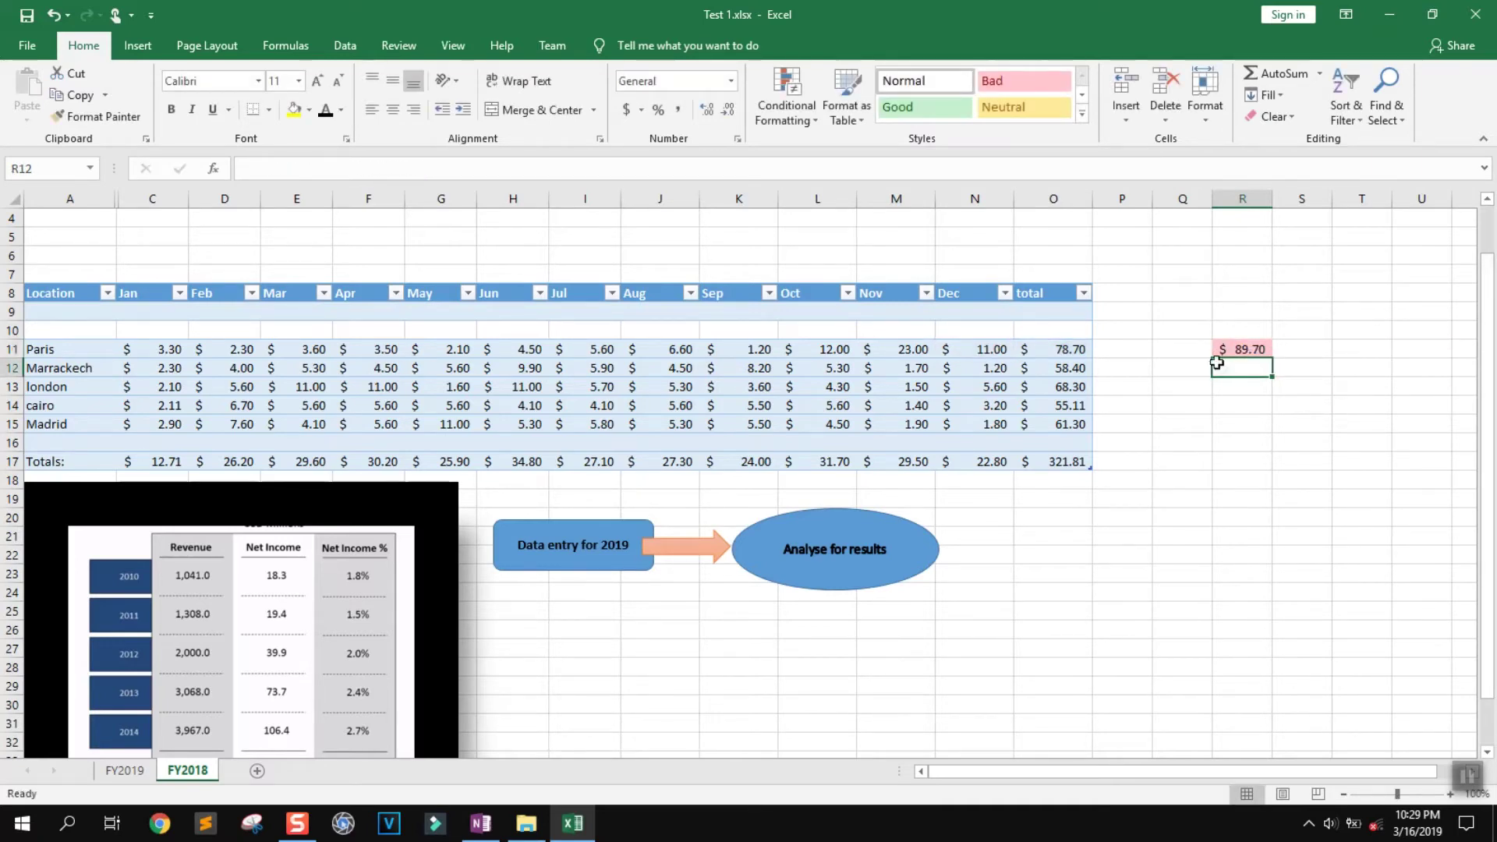
double_click(1249, 348)
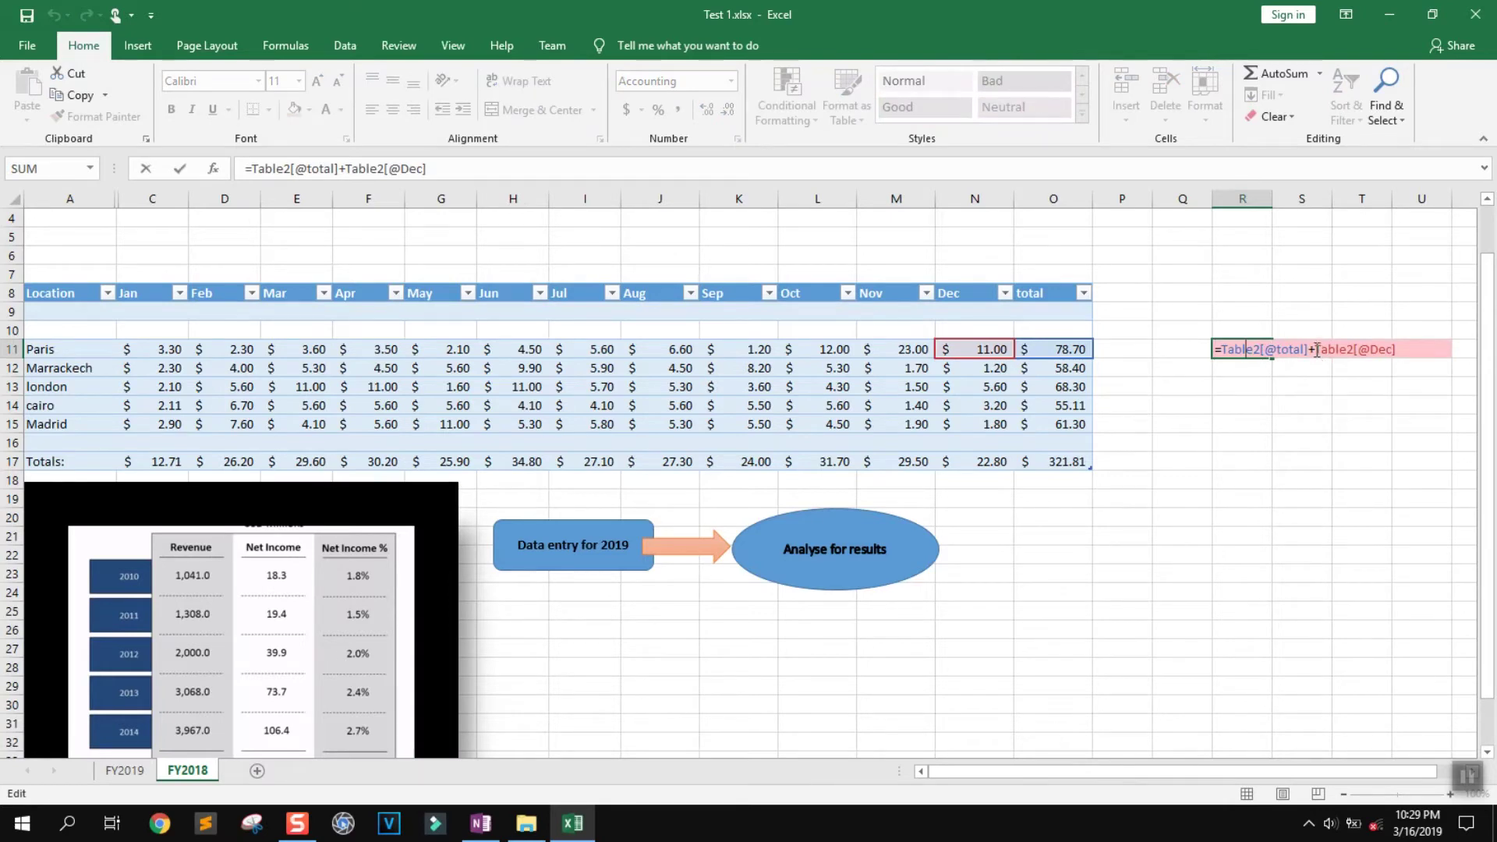
click(1296, 442)
click(1244, 350)
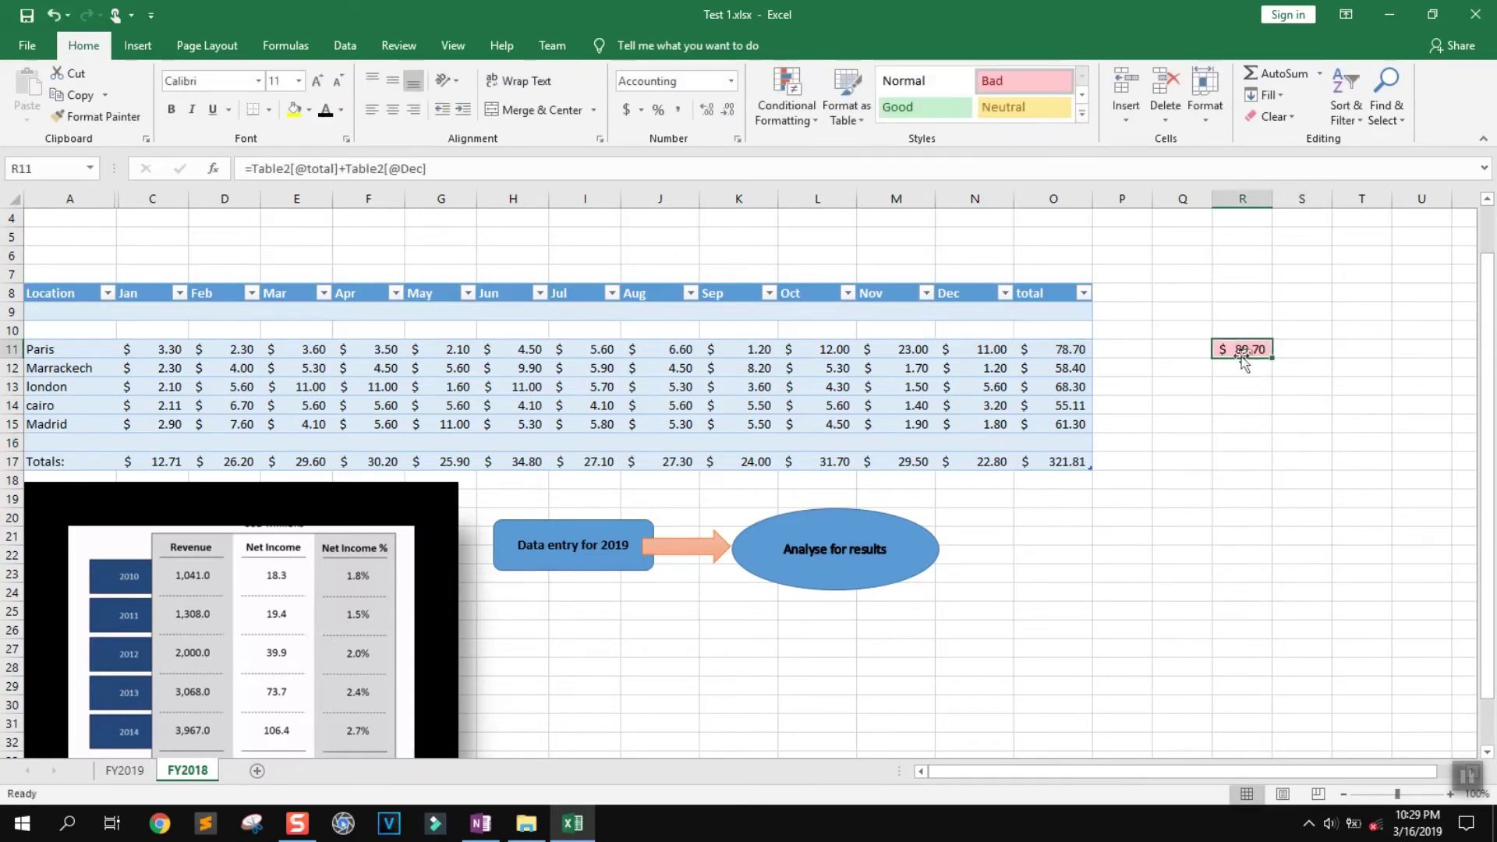
drag(1070, 351, 1066, 461)
drag(1054, 349, 1046, 423)
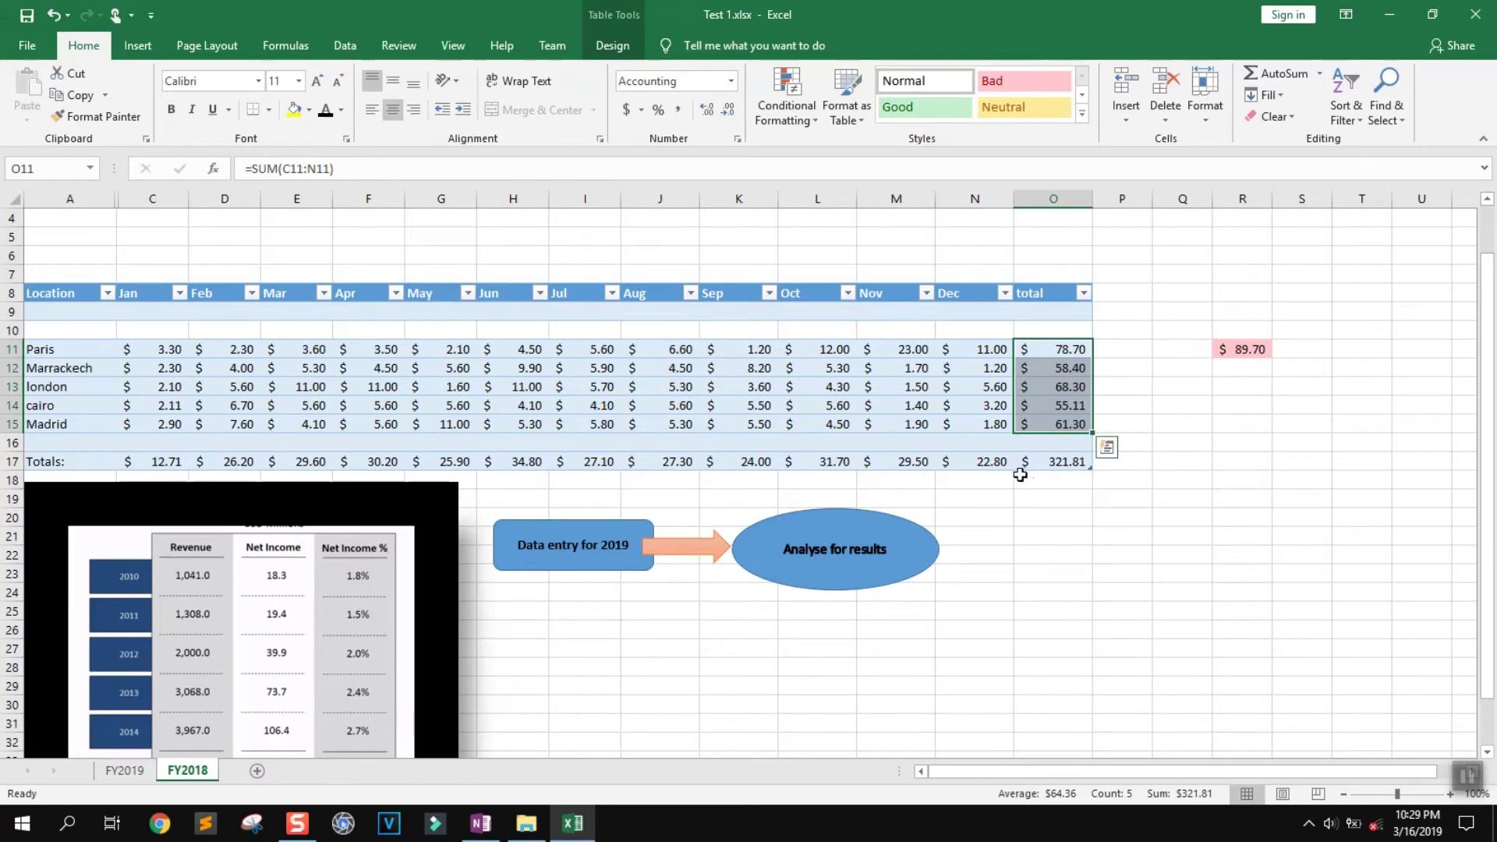
Apply the green Good style to Totals row A17:O17, then select O11:O15 to check the sum
click(1042, 460)
drag(663, 456, 47, 461)
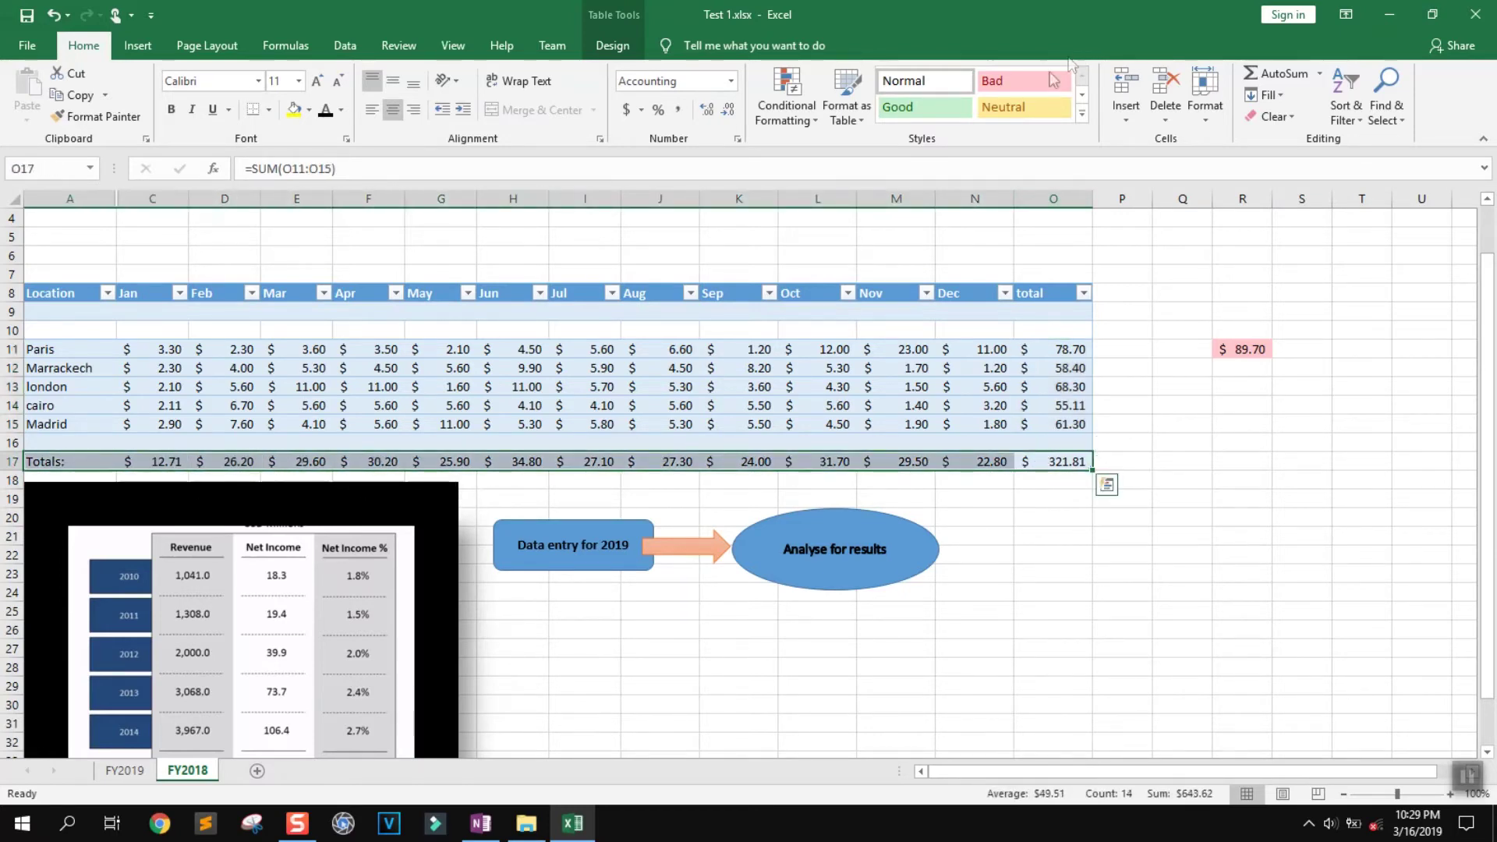
click(934, 106)
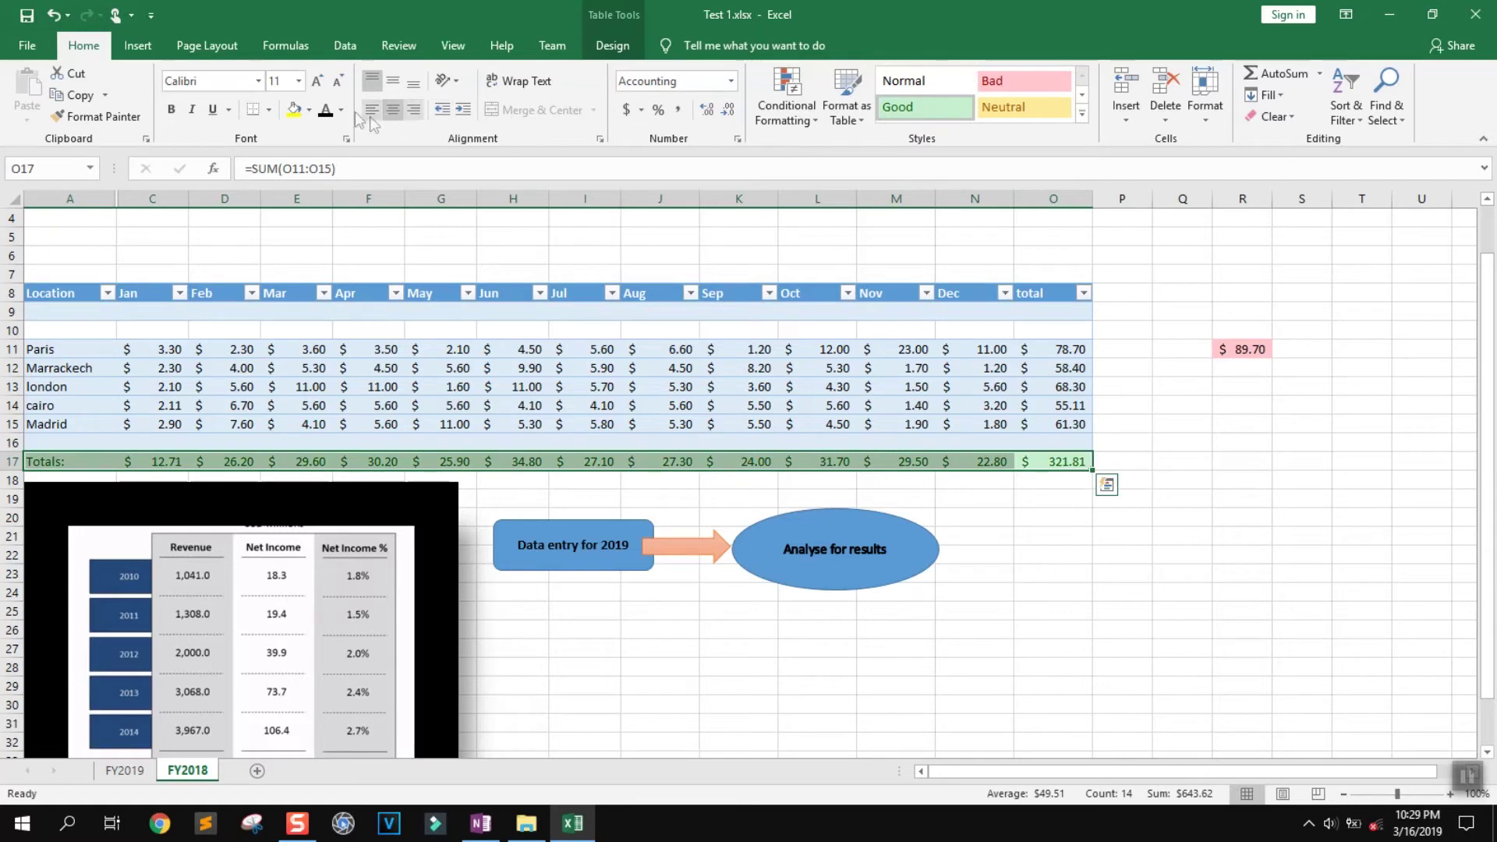
click(311, 110)
click(310, 110)
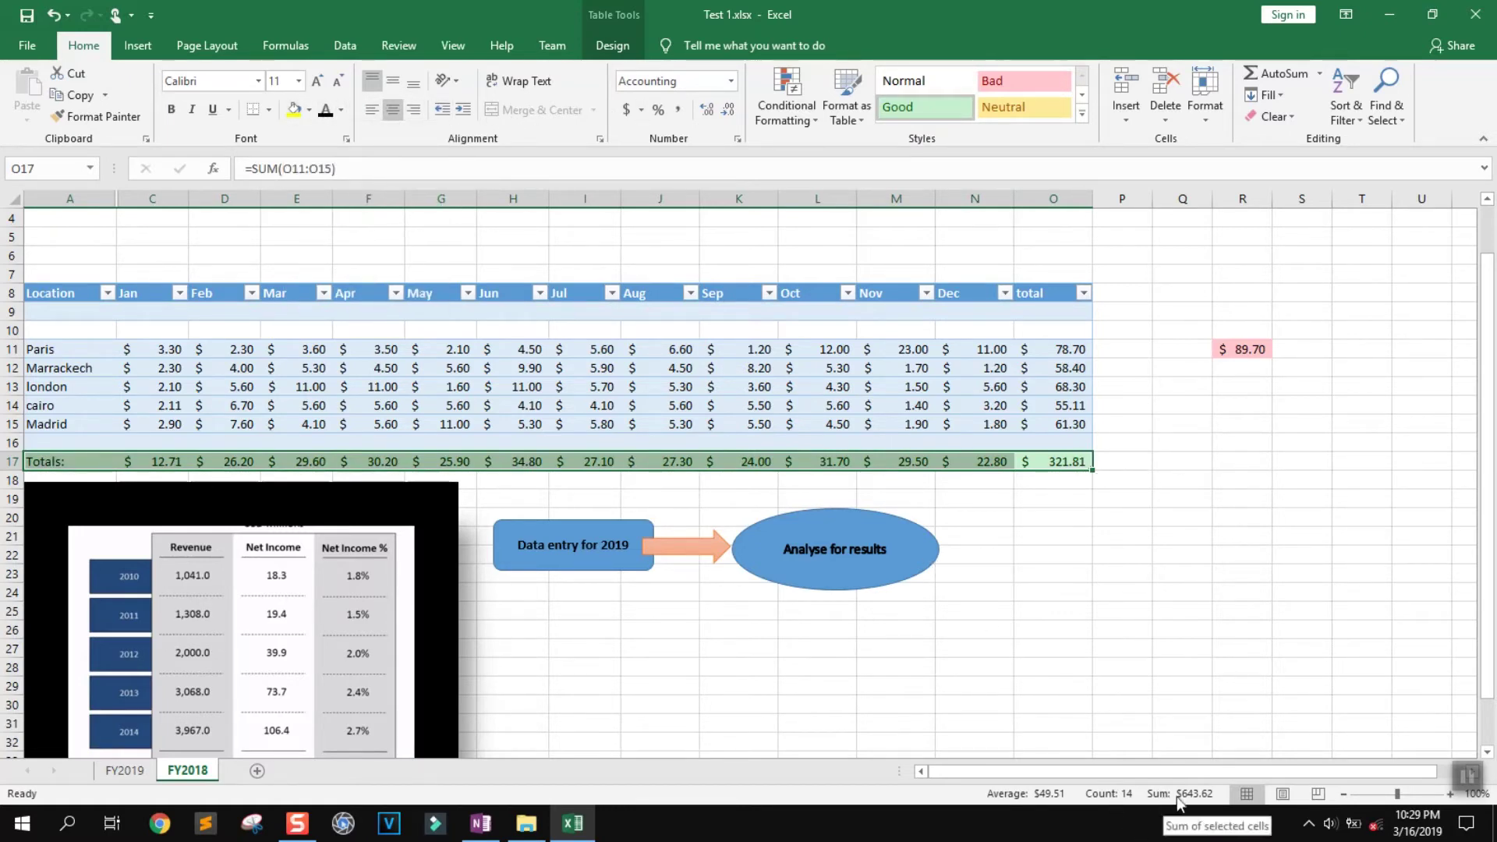
click(1062, 351)
drag(1062, 353, 1067, 419)
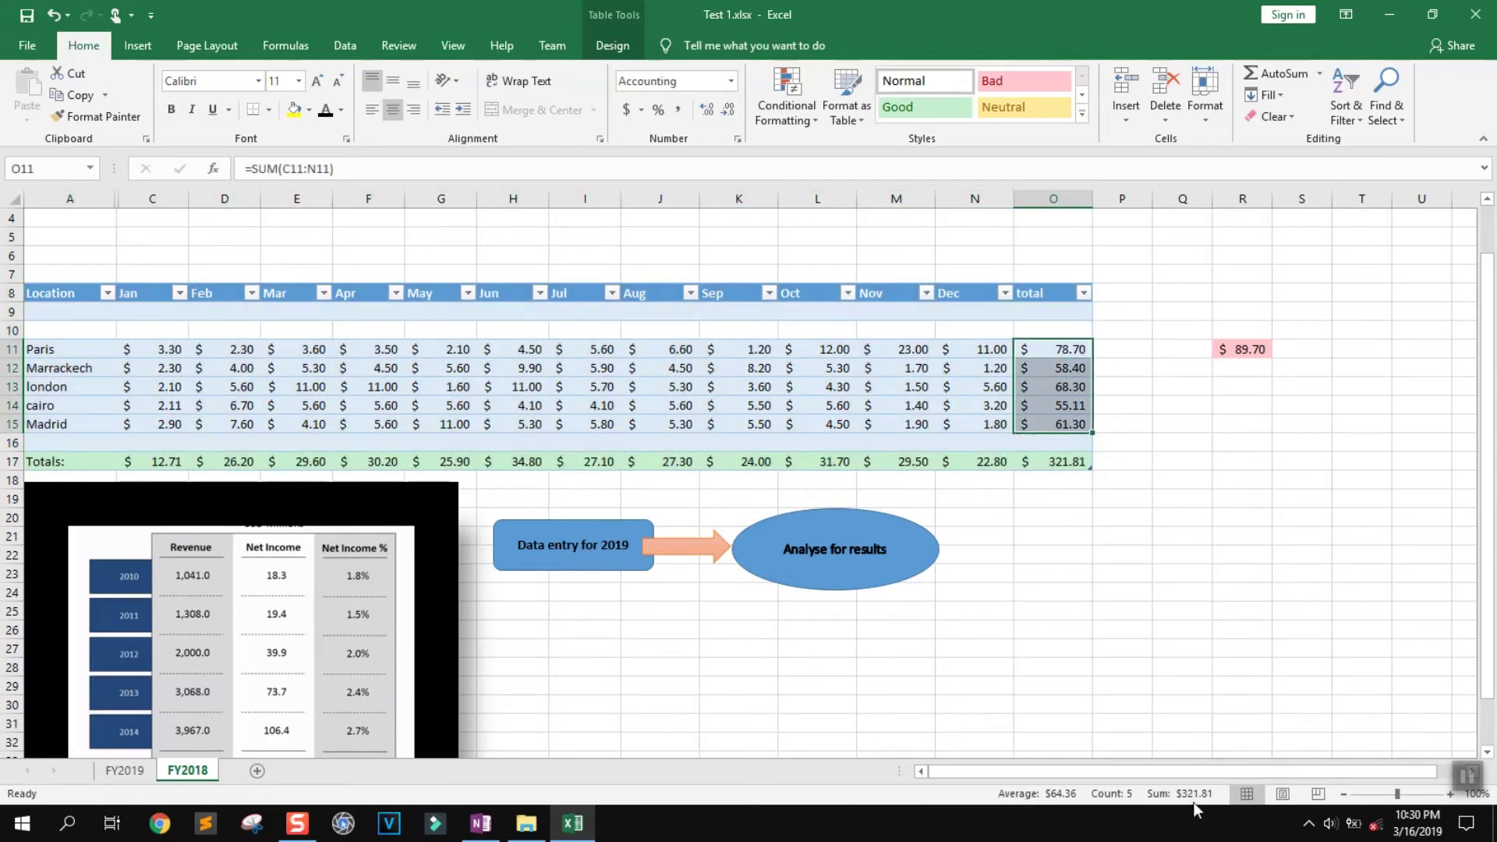
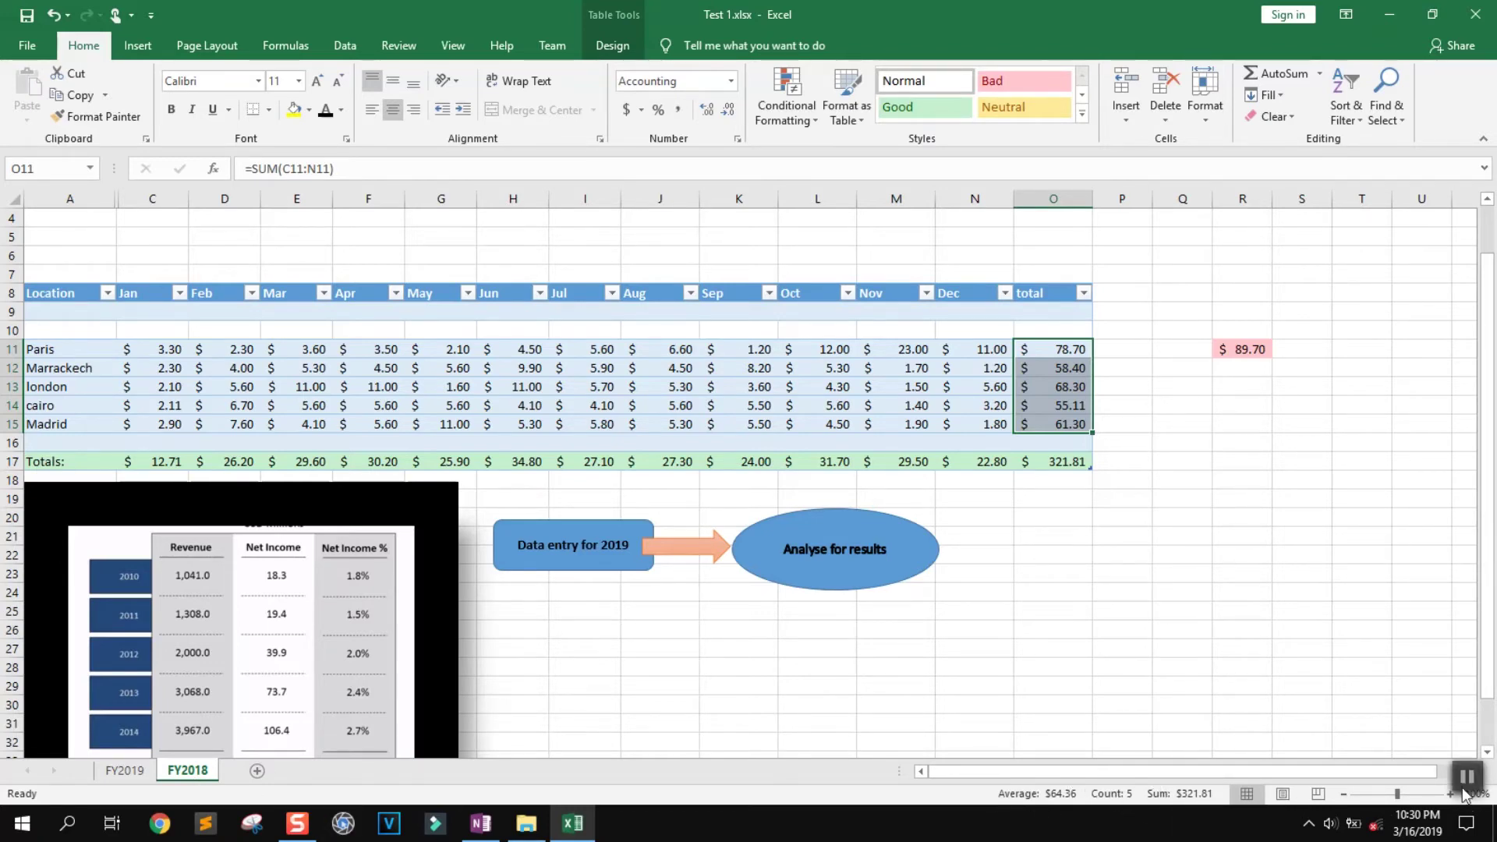
Try Recommended Charts from an empty cell, dismiss the warning, then select the table C9:O17
scroll(995, 601, right, 1)
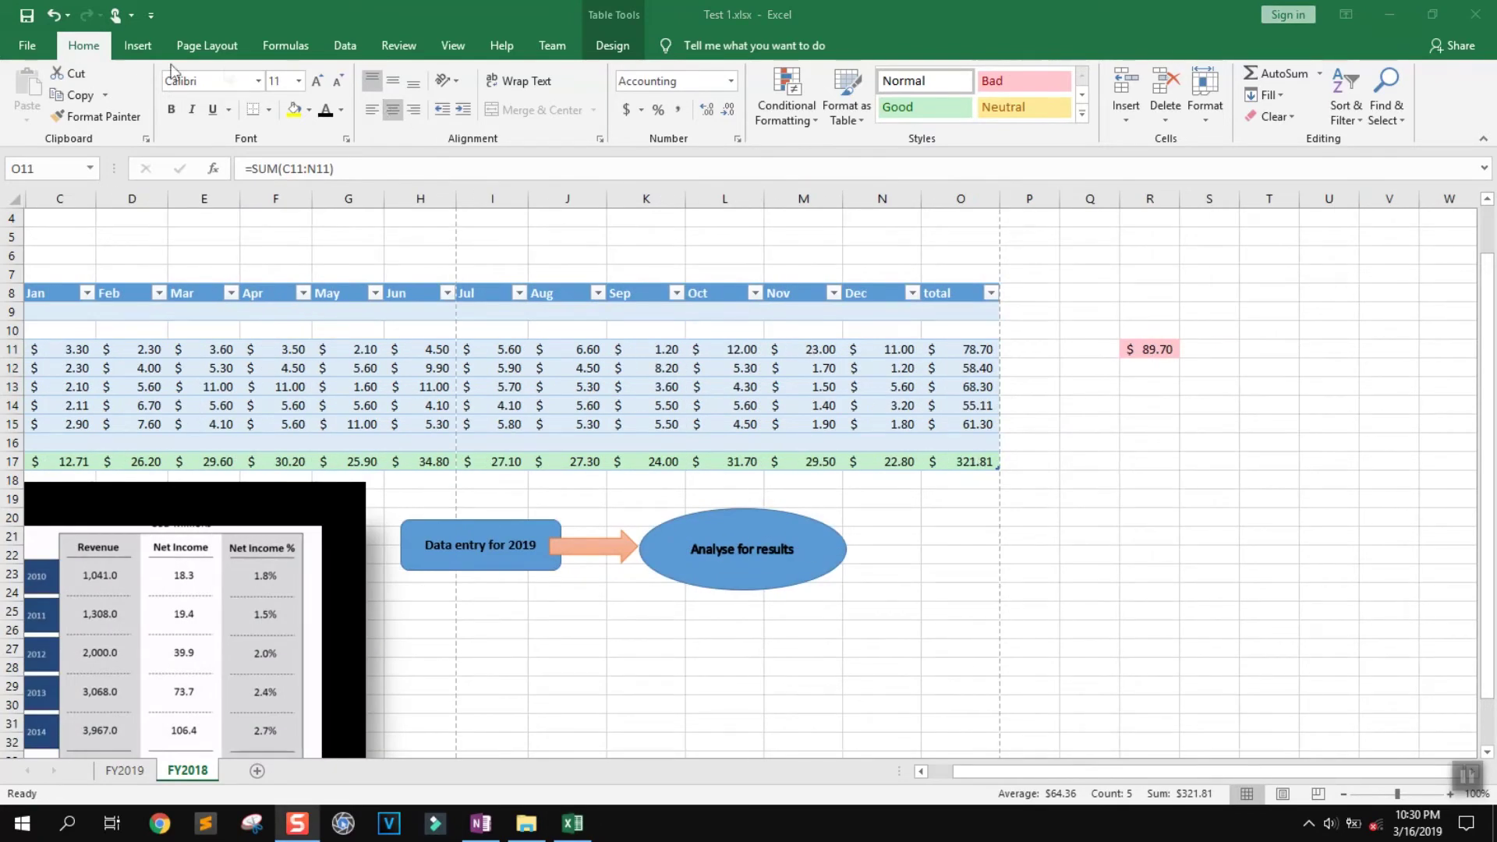
click(138, 45)
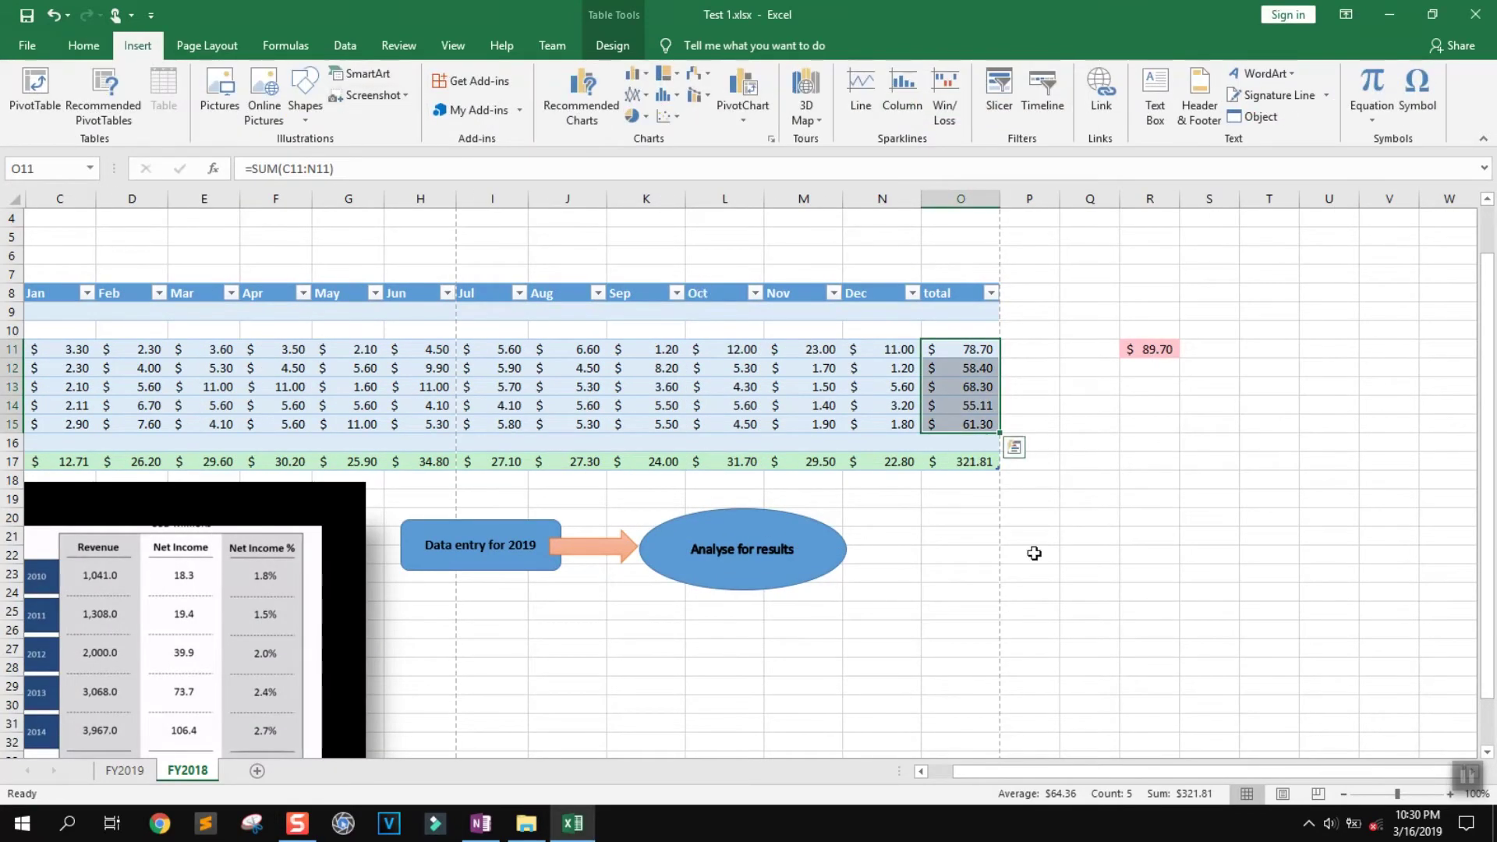
click(1090, 592)
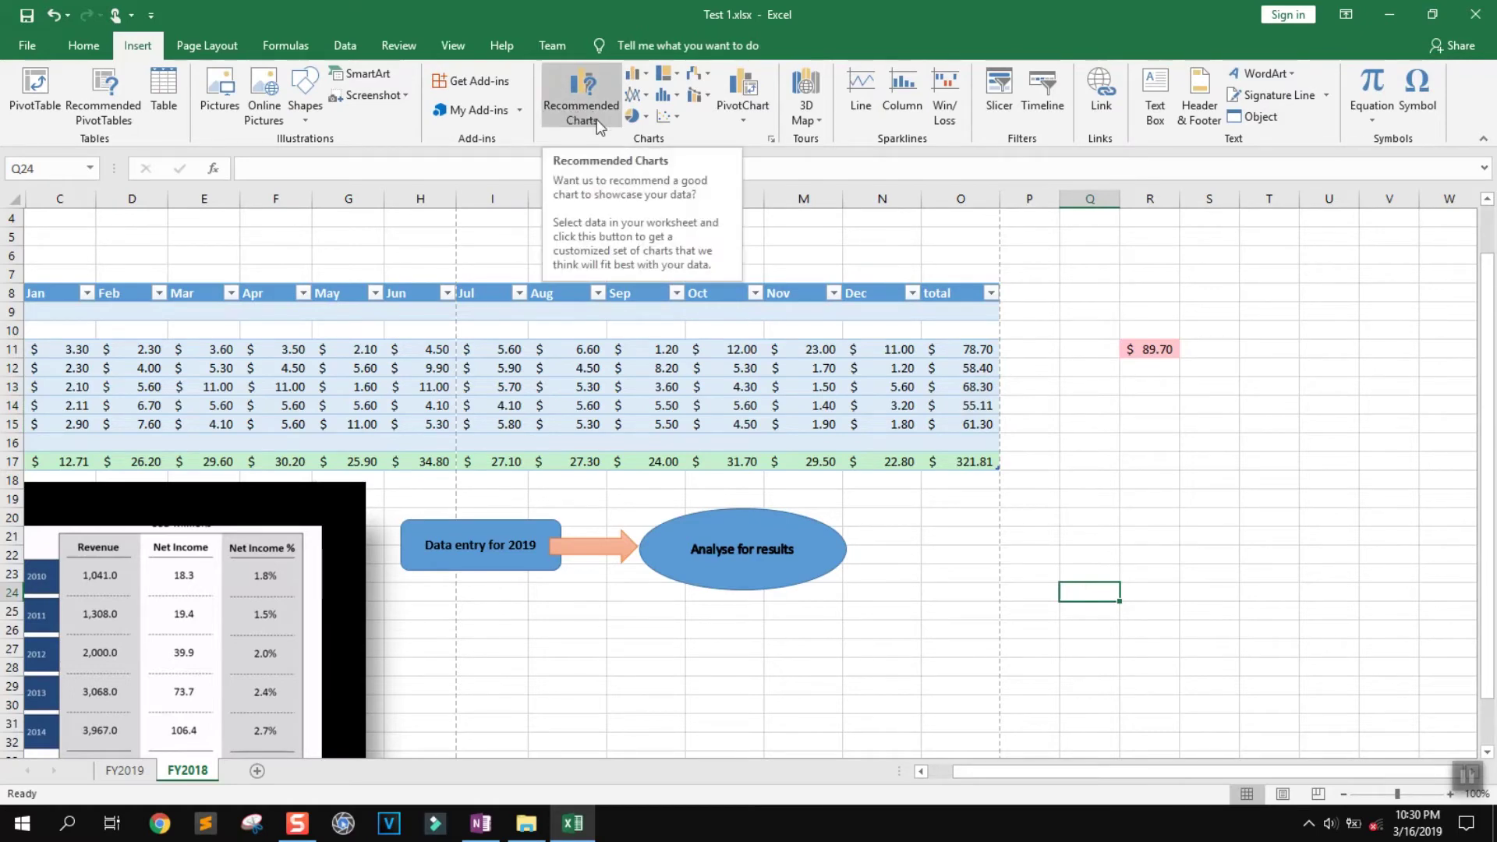
click(594, 117)
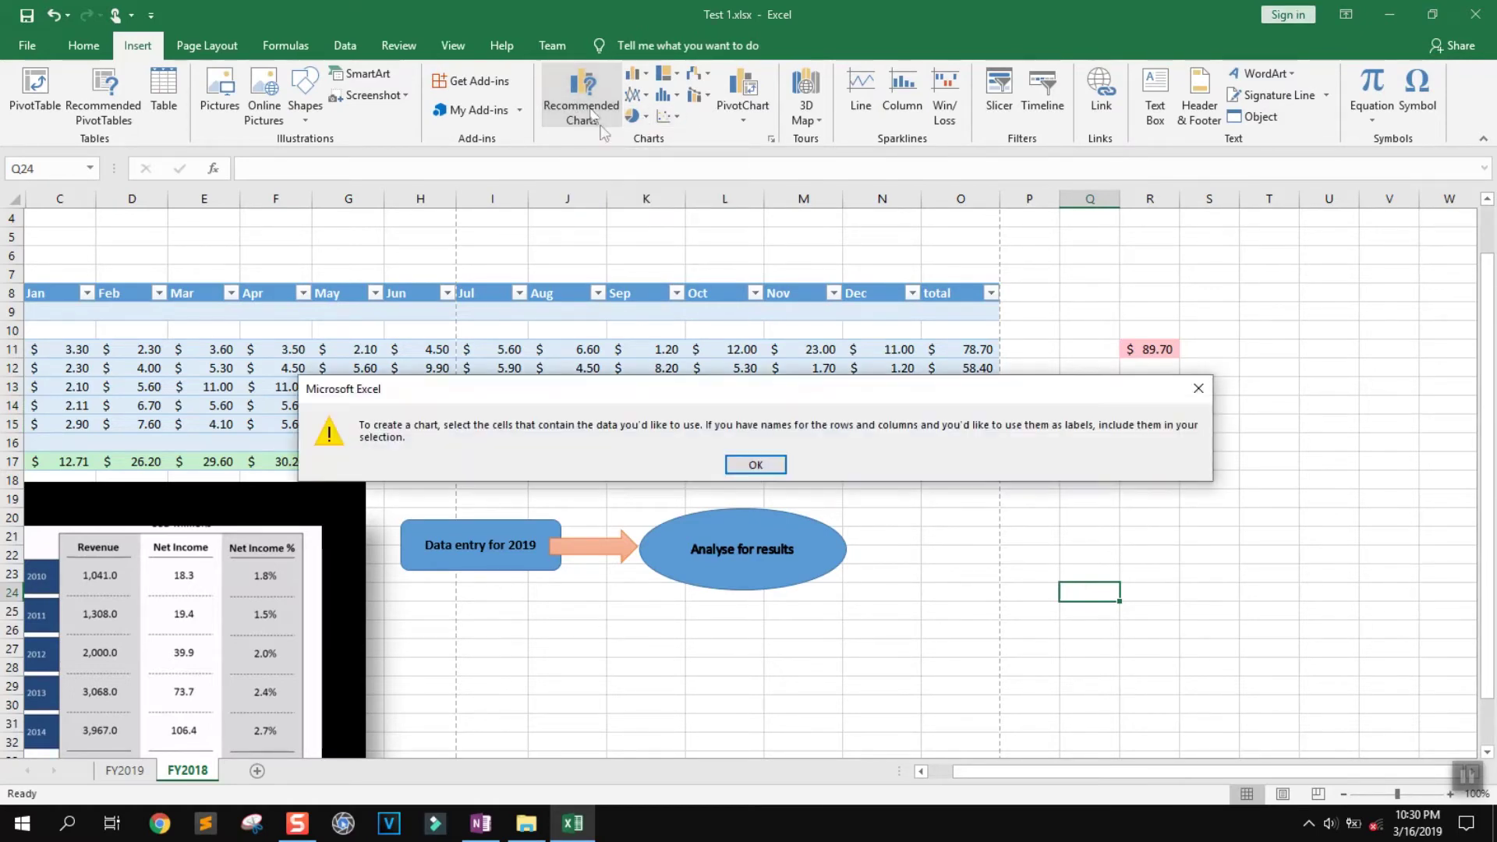
click(756, 465)
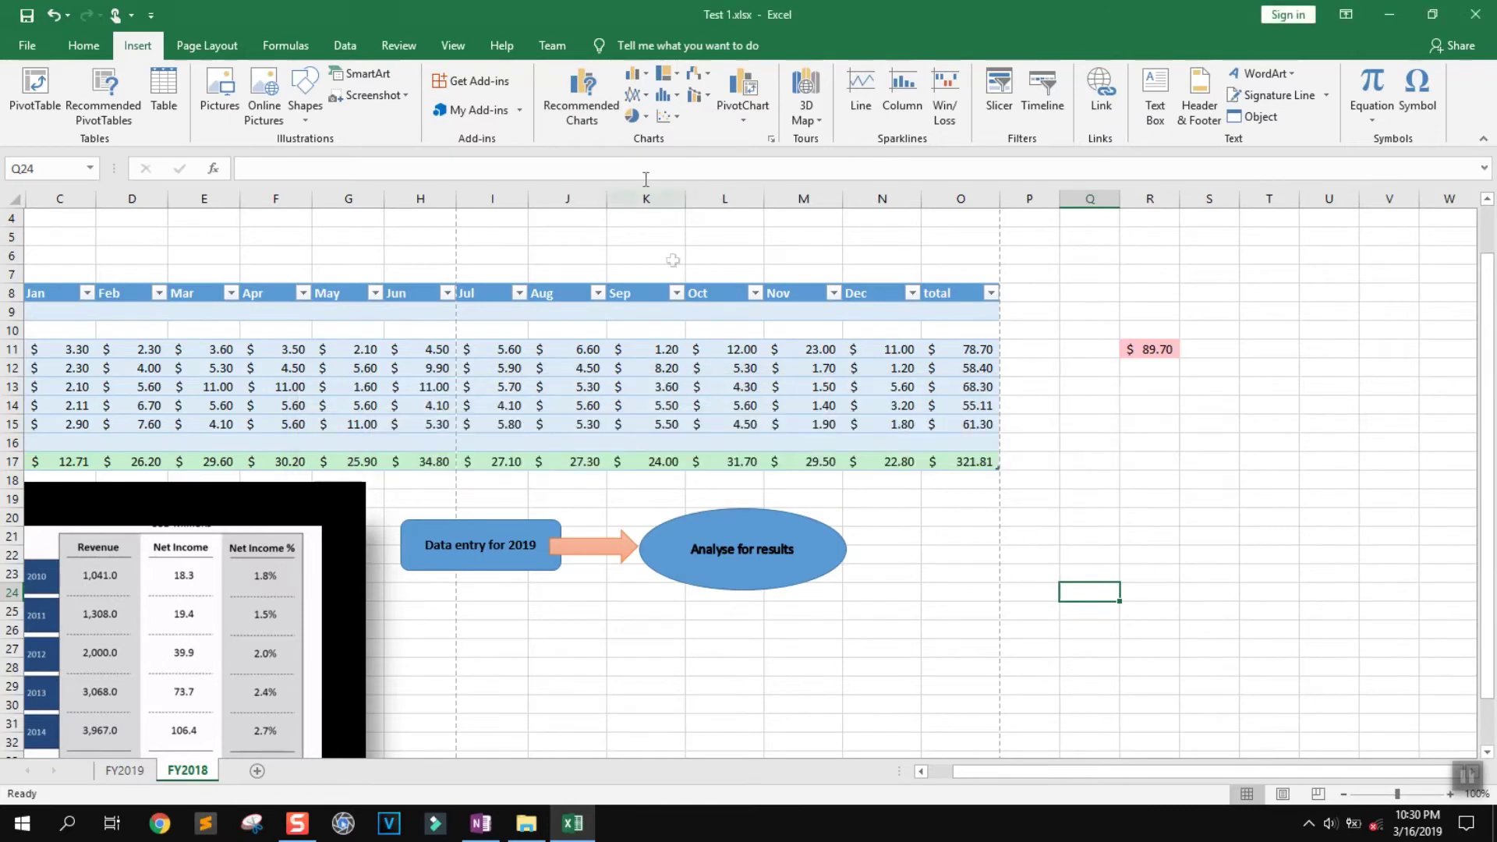
click(155, 316)
drag(54, 312, 959, 460)
Browse the statistic, hierarchy and pie chart menus, then choose More Pie Charts
click(676, 94)
click(676, 73)
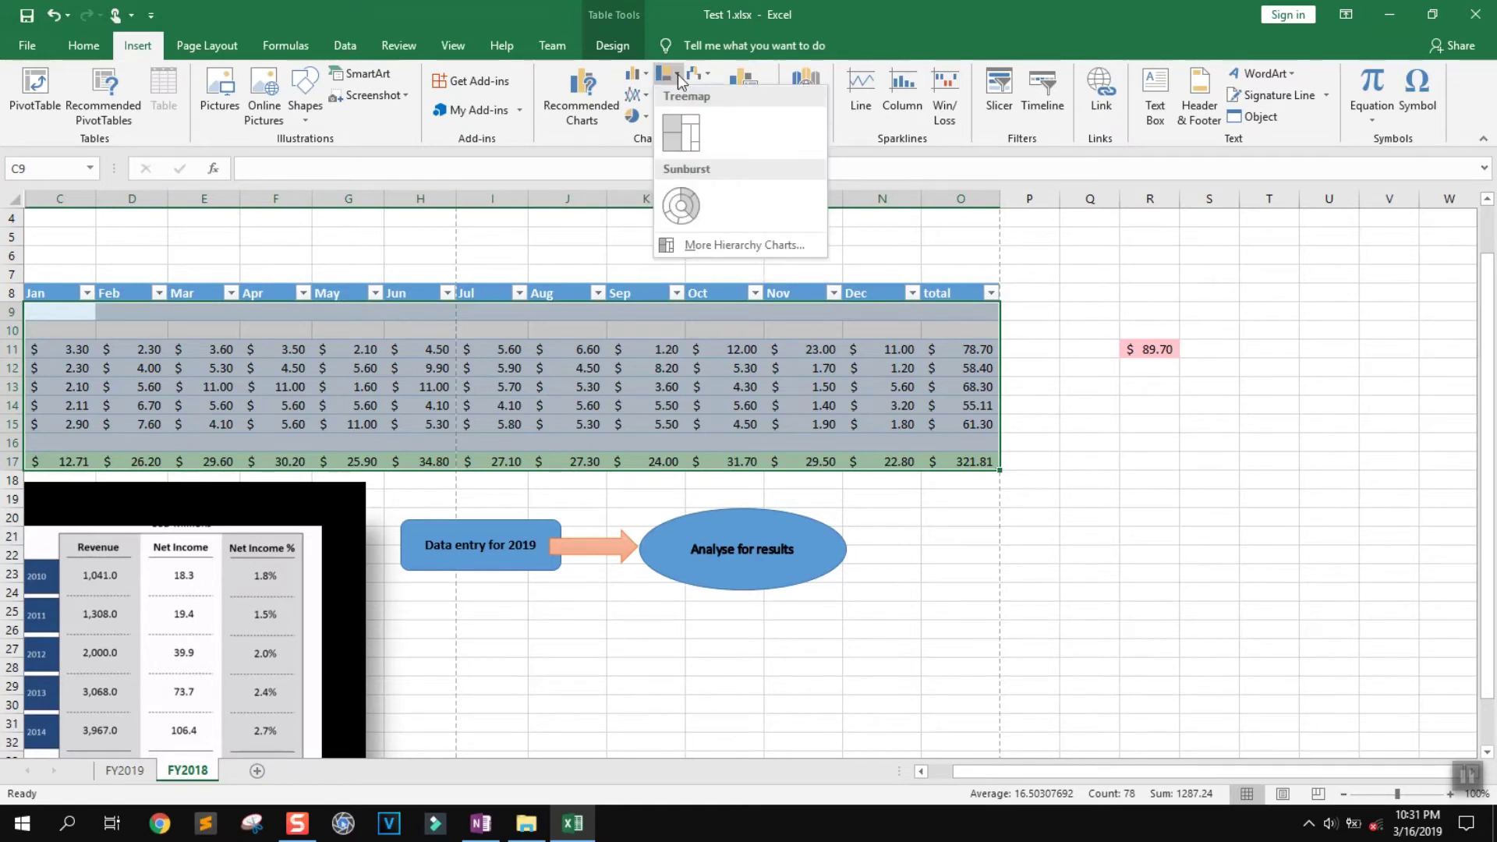
click(633, 116)
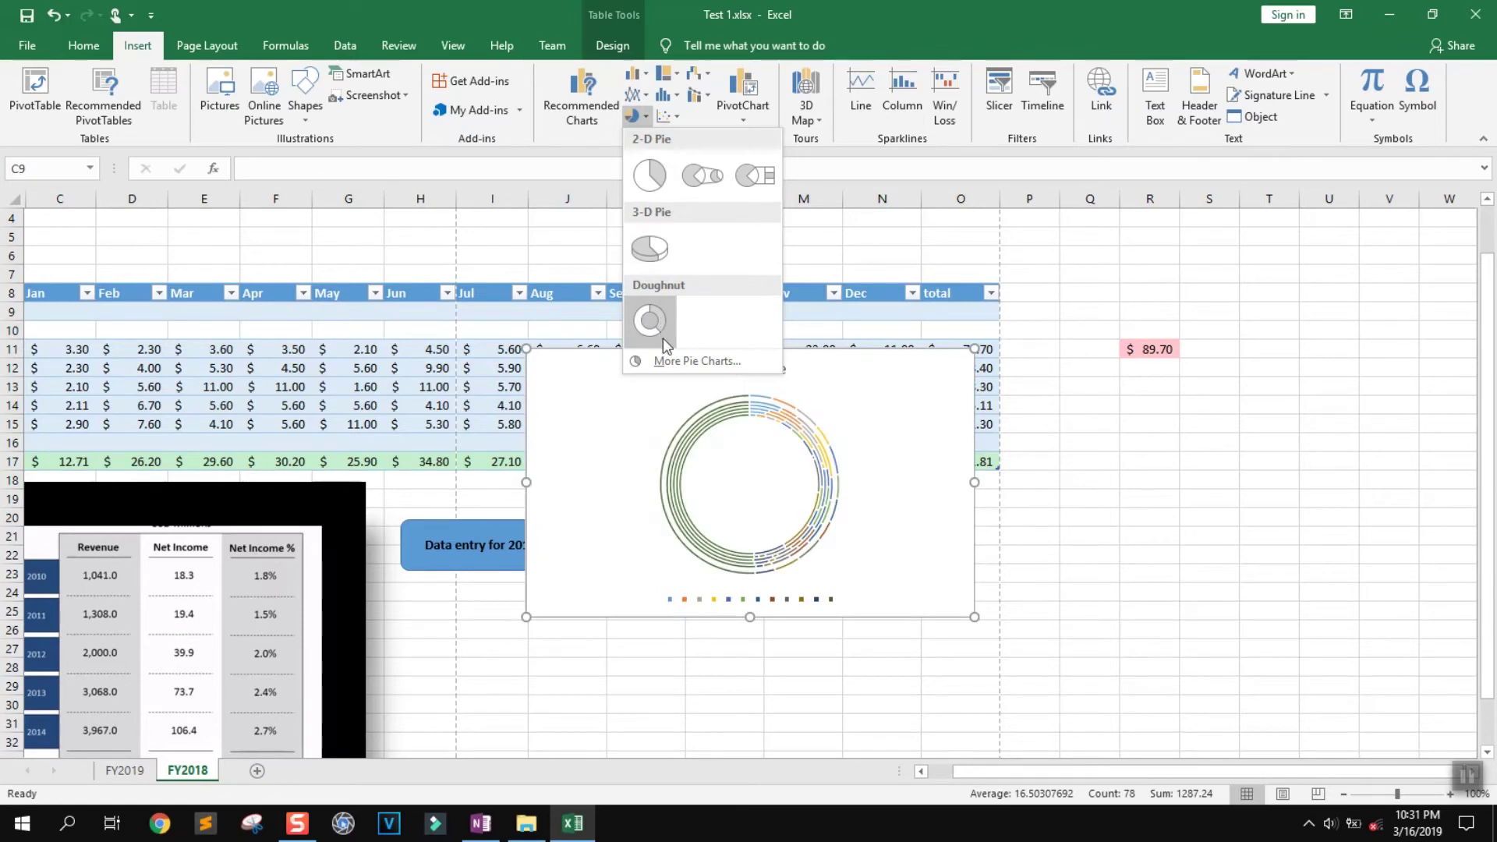
click(692, 359)
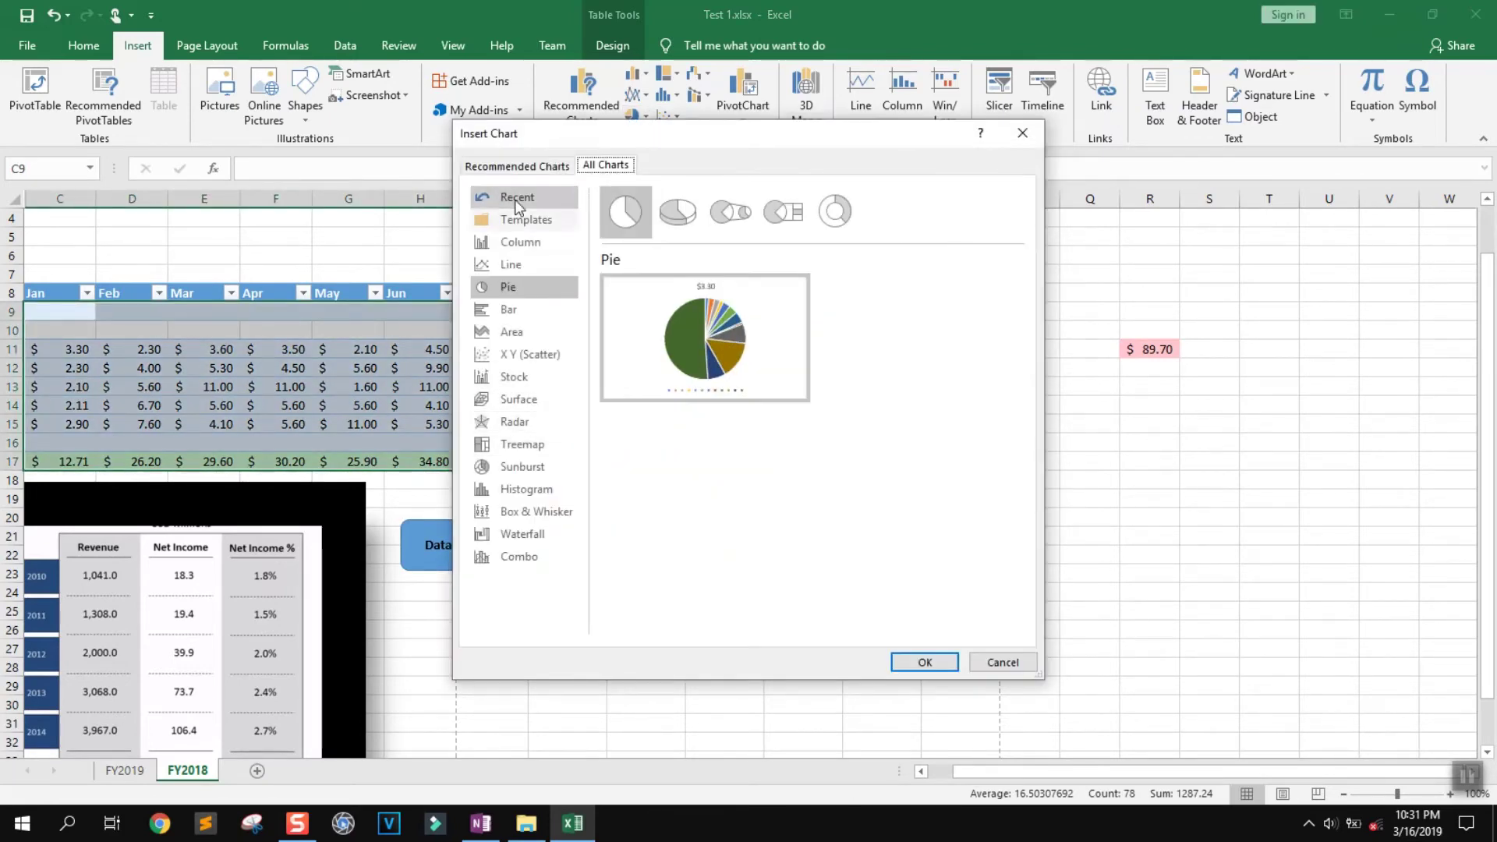
Preview the table's data in every chart category from Recent through Combo
click(515, 200)
click(521, 219)
click(519, 242)
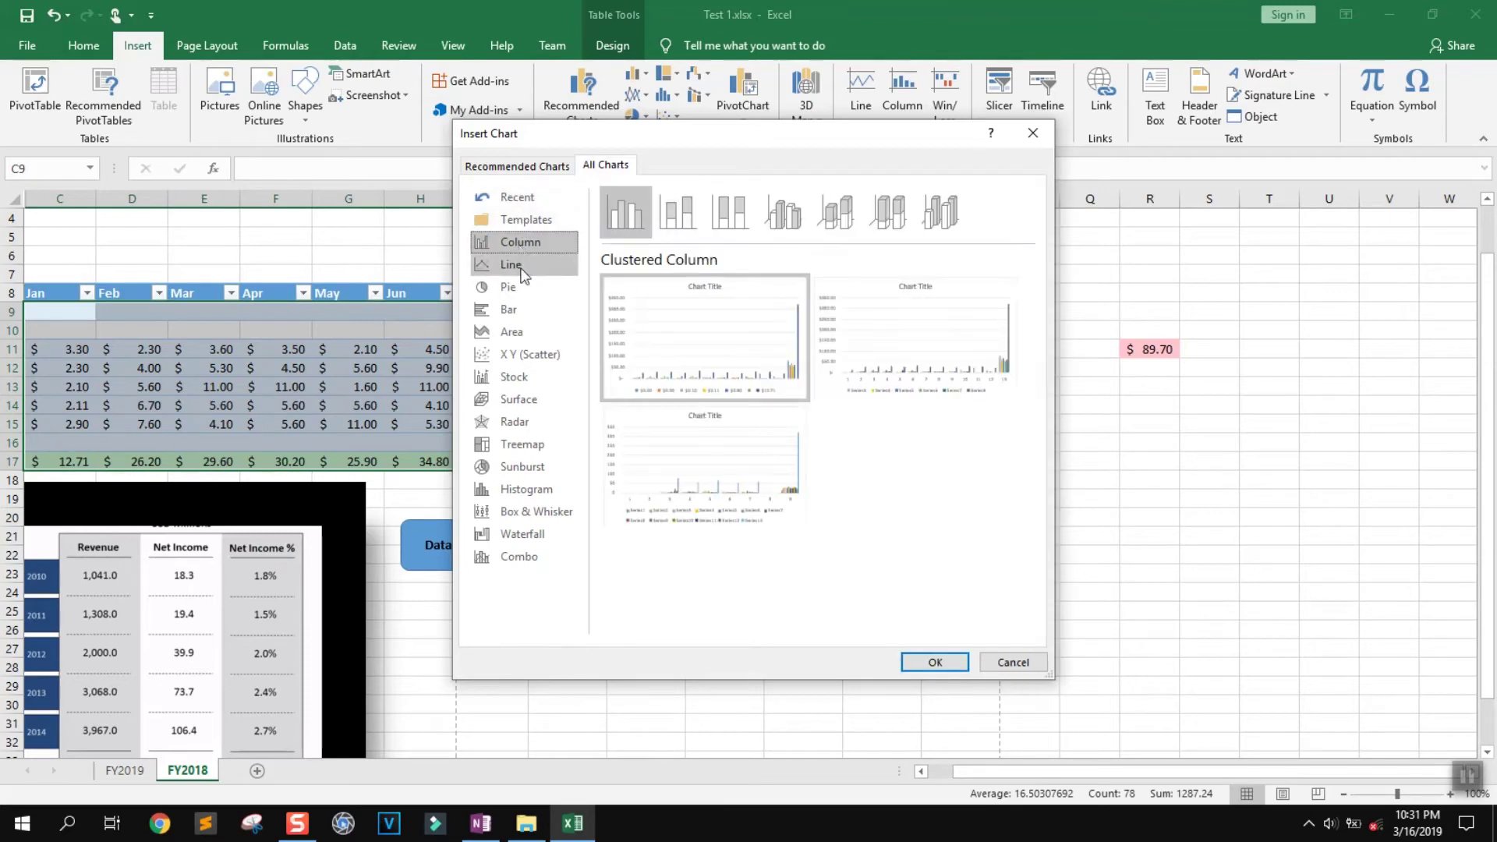
click(519, 265)
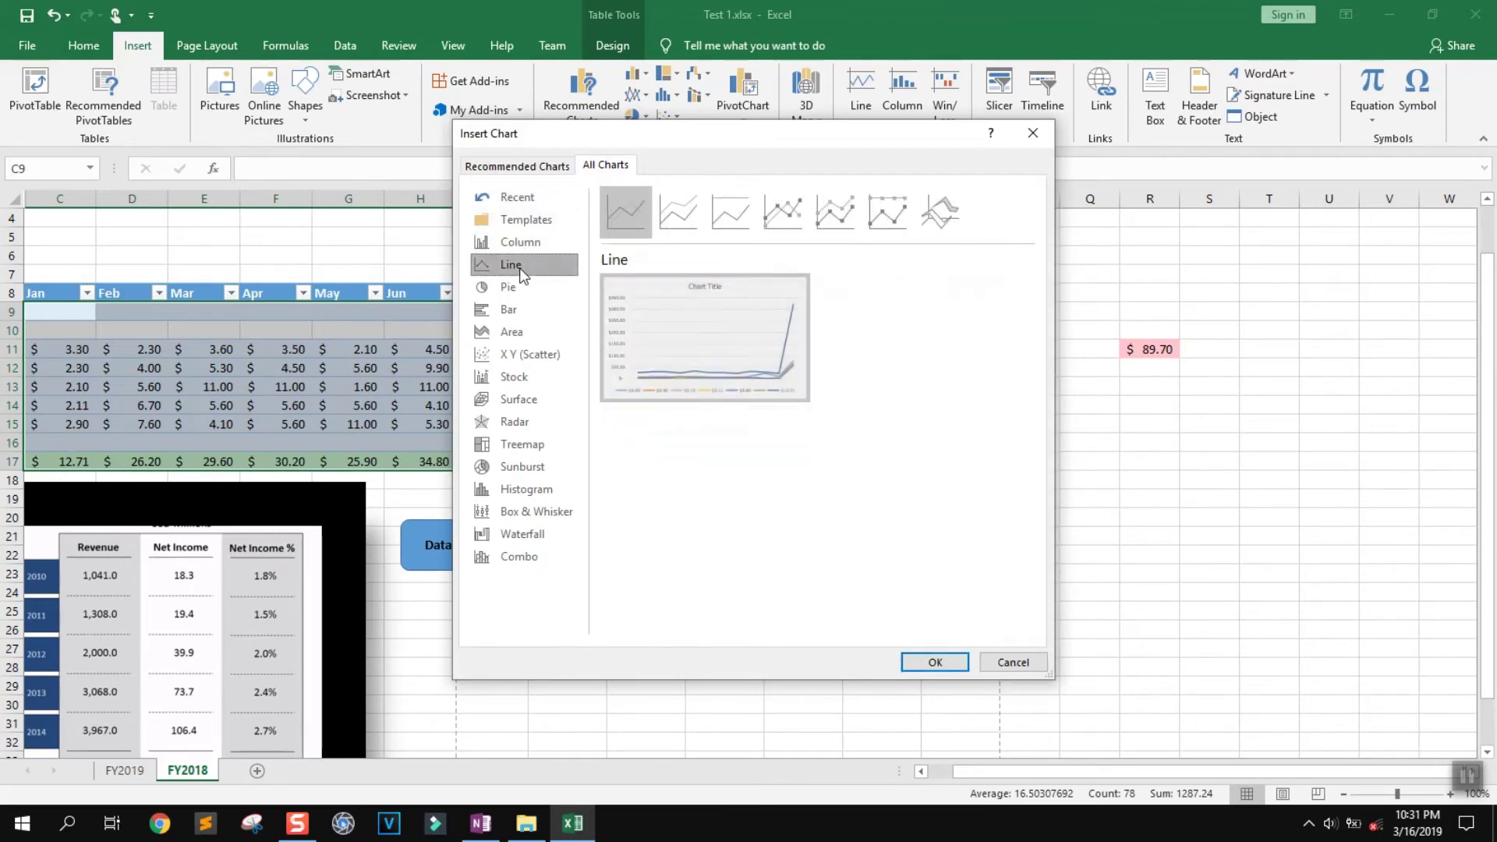
click(528, 308)
click(527, 335)
click(527, 357)
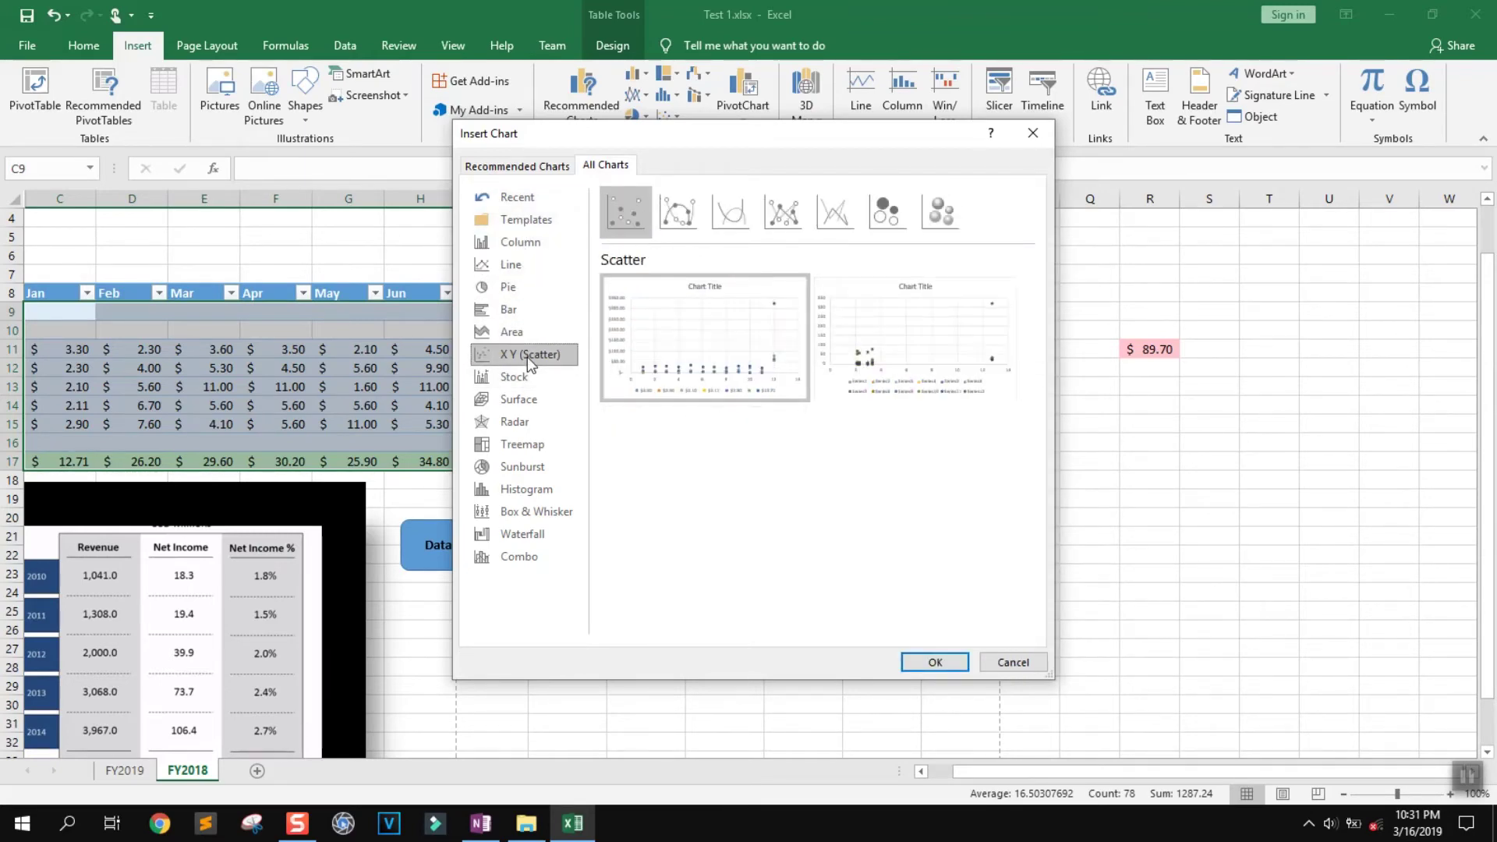
click(528, 376)
click(530, 401)
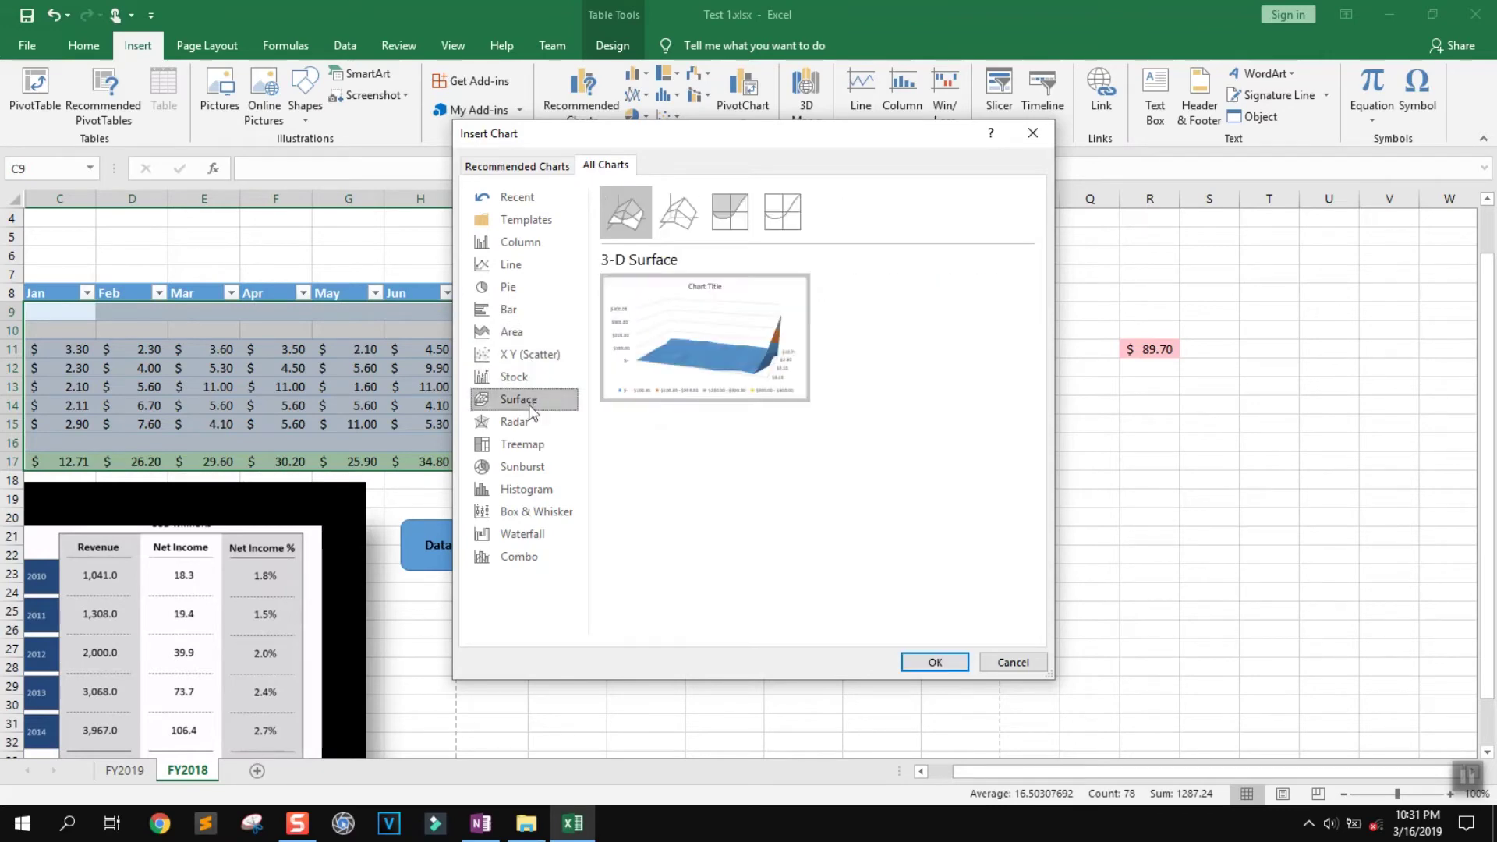
click(527, 445)
click(523, 468)
click(518, 493)
click(513, 534)
click(505, 555)
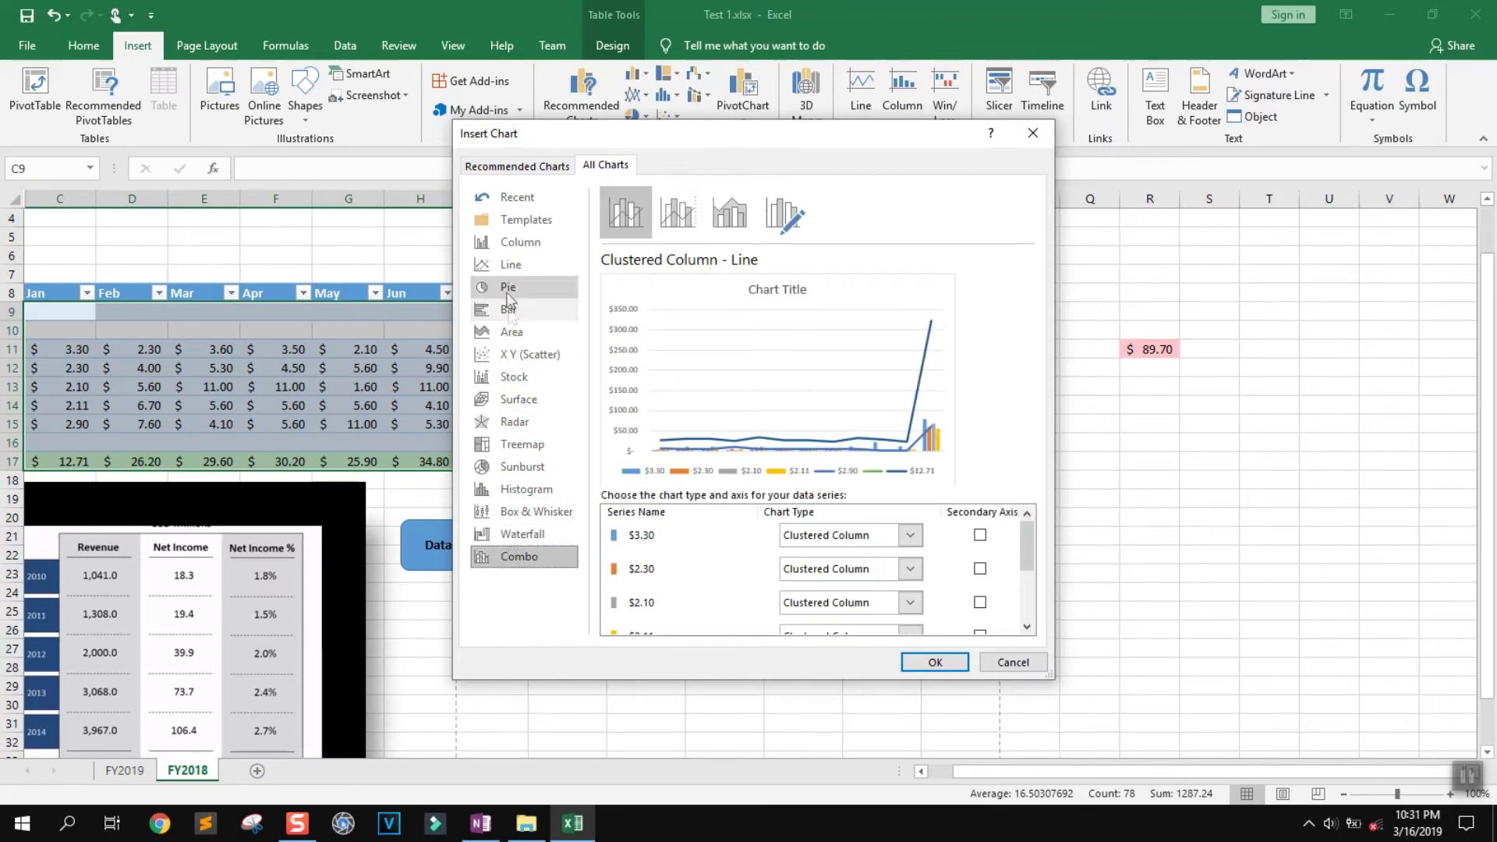
Compare the Line variants and insert a 100% Stacked Line with Markers chart
click(513, 268)
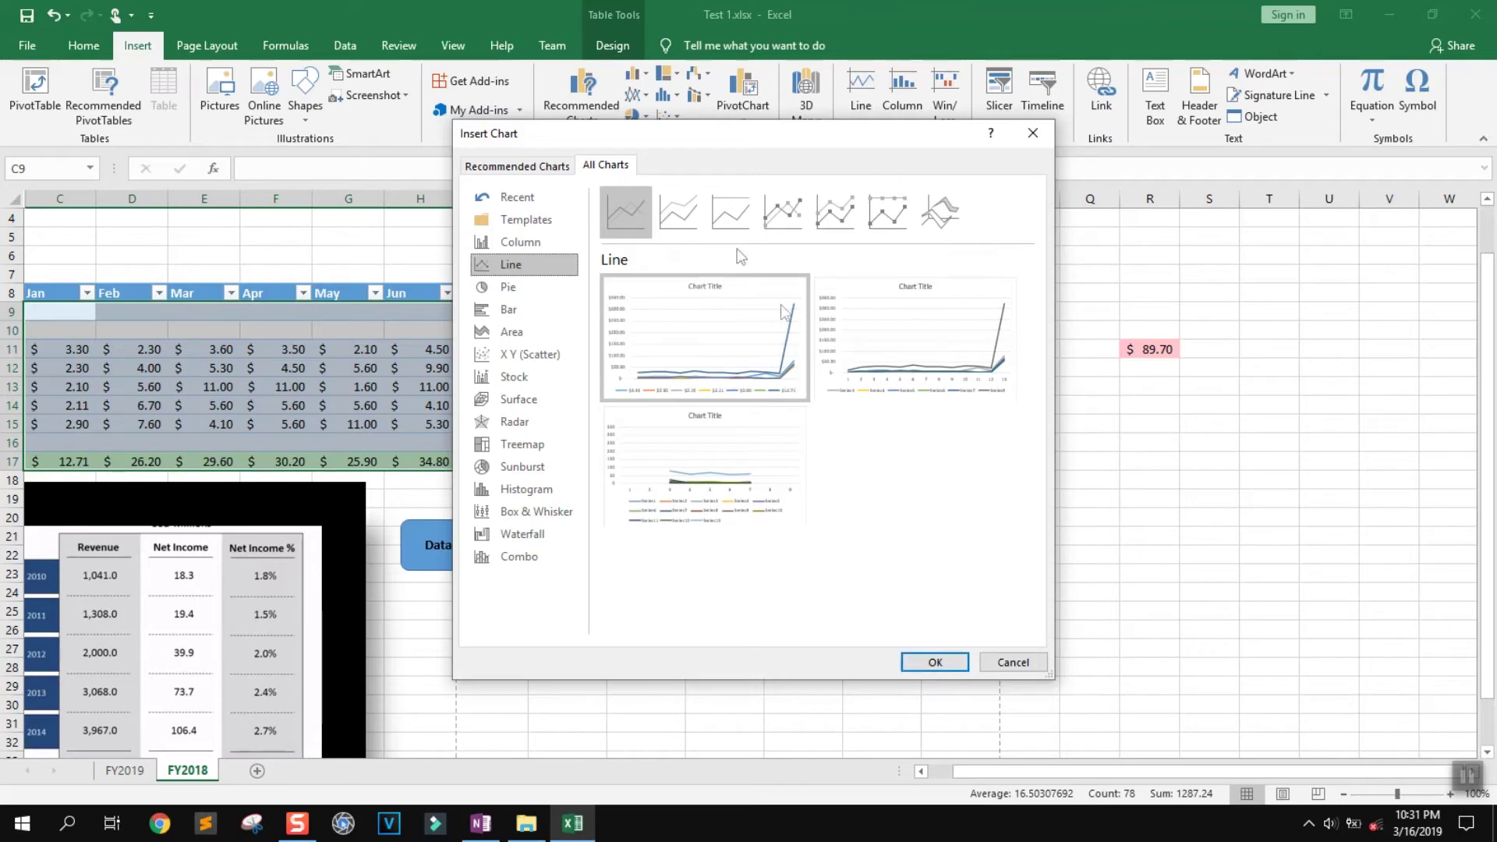
click(678, 212)
click(730, 212)
click(791, 212)
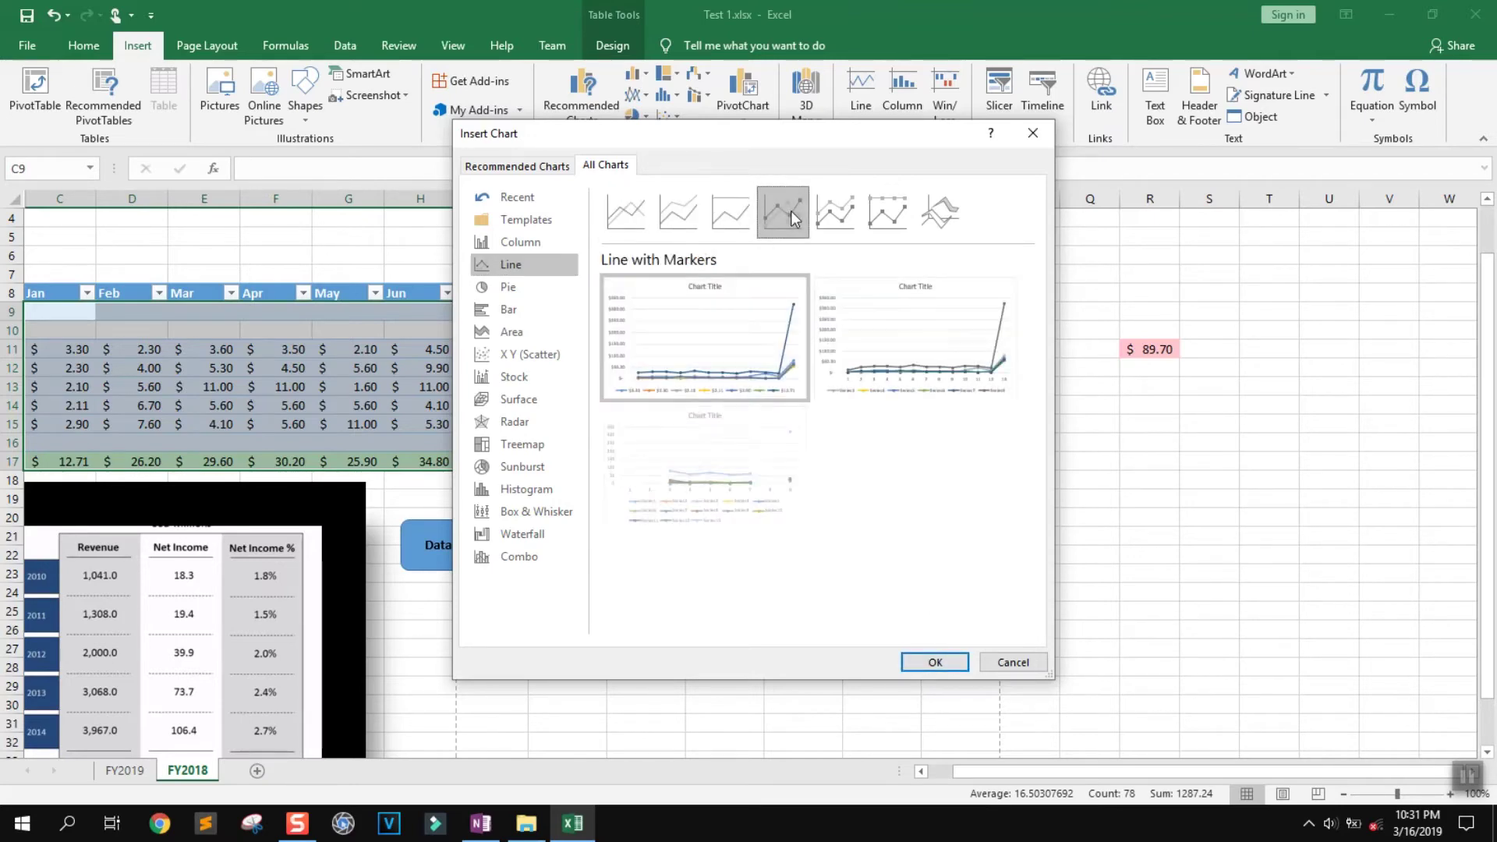
click(835, 211)
click(888, 211)
click(920, 212)
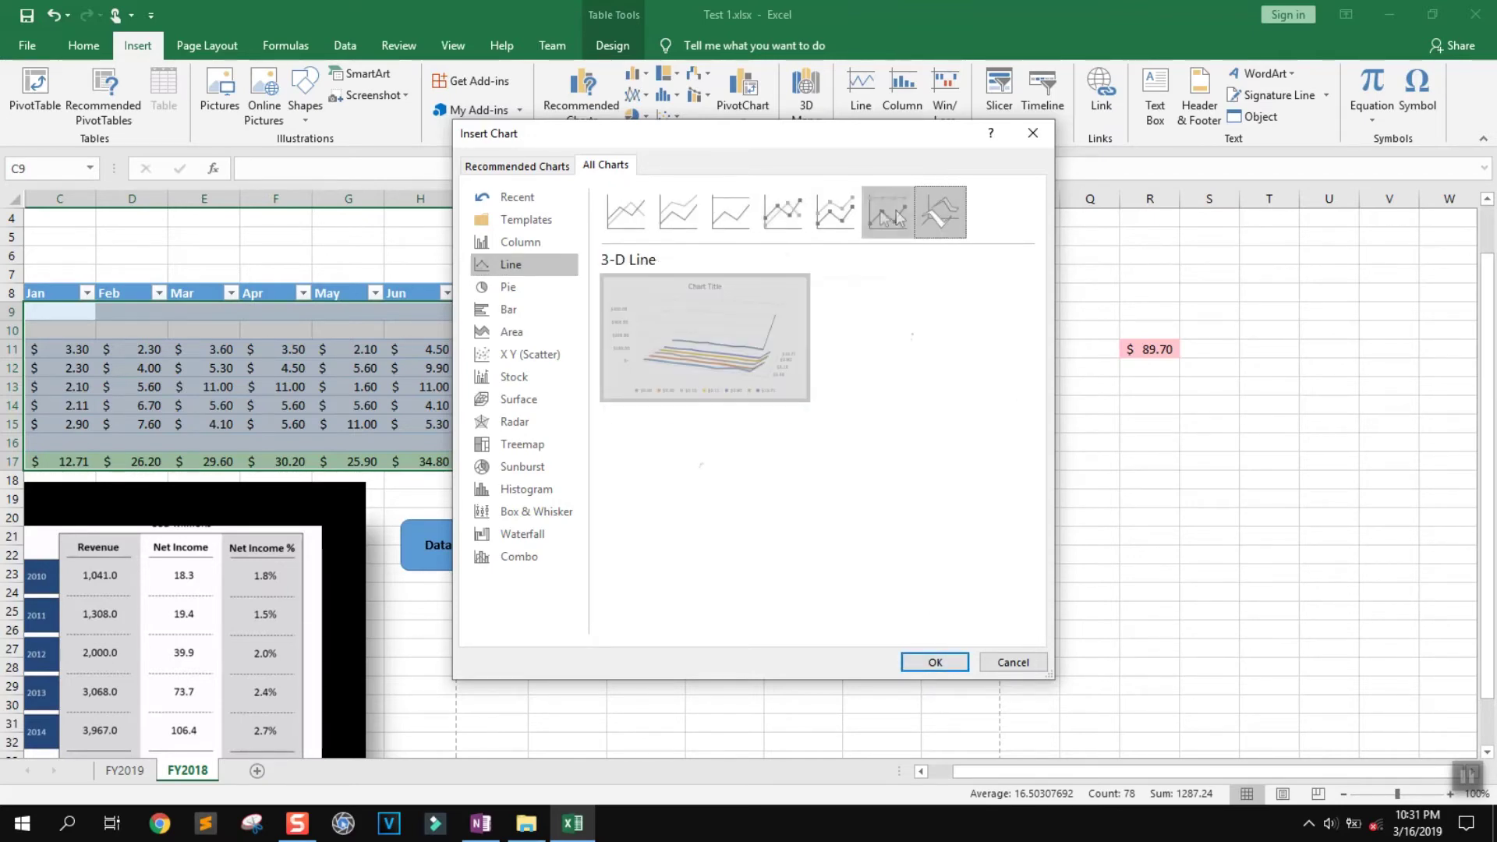
click(892, 211)
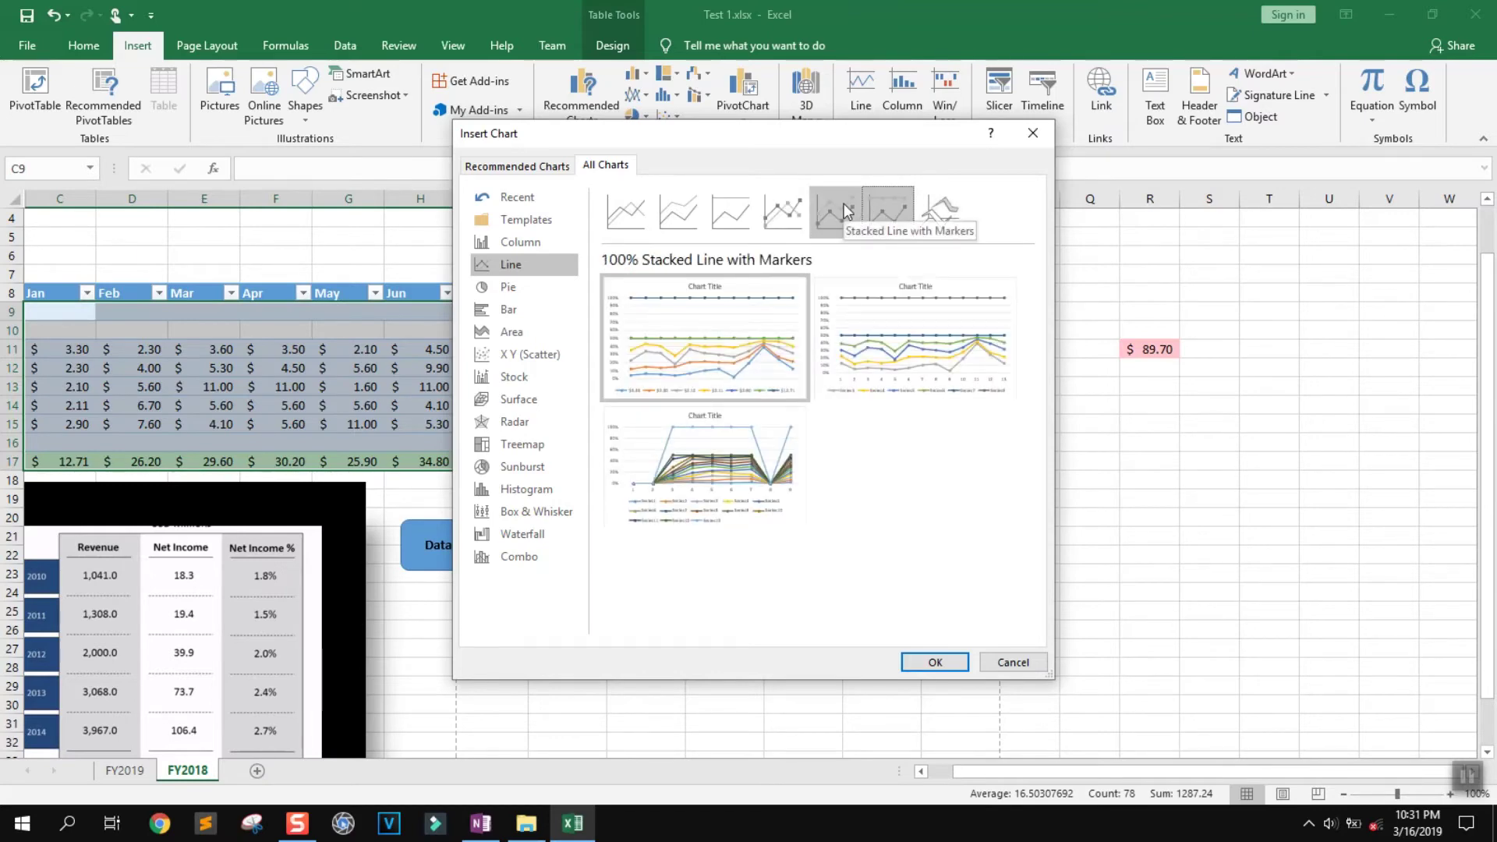
mouse_move(898, 332)
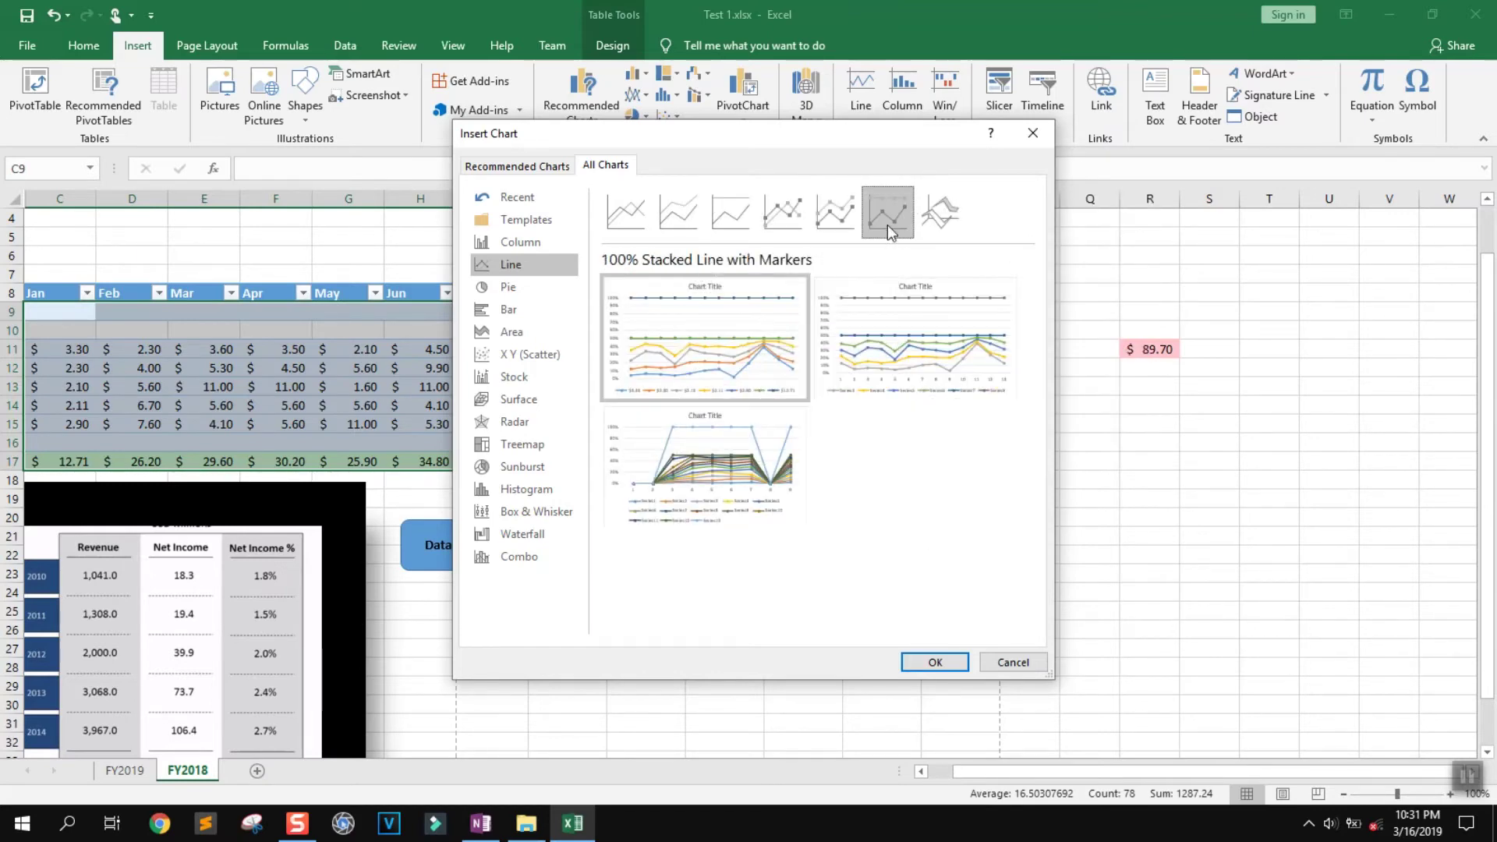
click(930, 663)
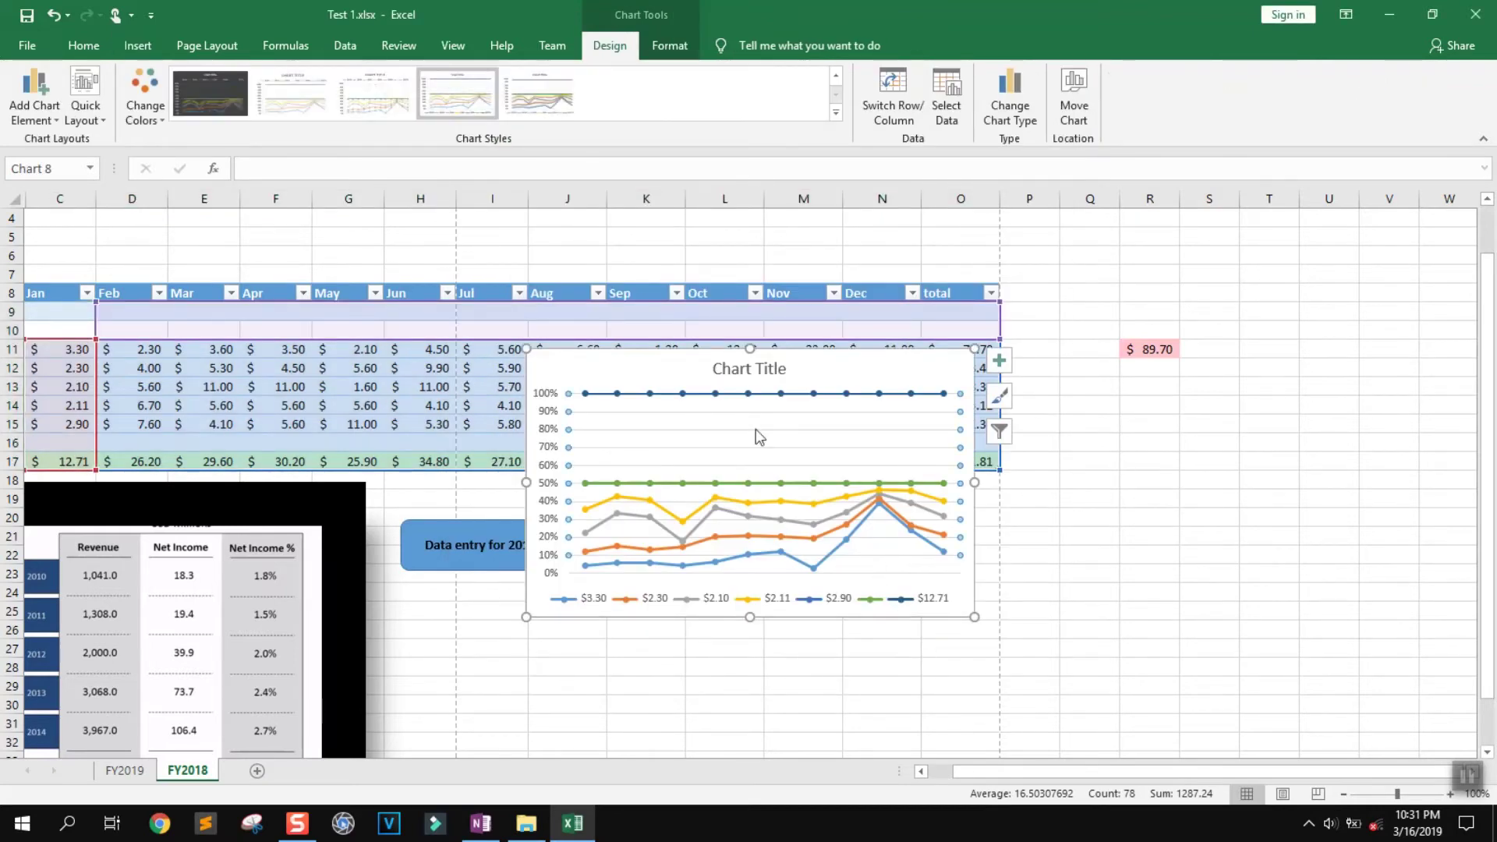
Move the new chart off the table to the right
mouse_move(745, 367)
mouse_down()
mouse_move(857, 373)
mouse_move(756, 369)
mouse_up()
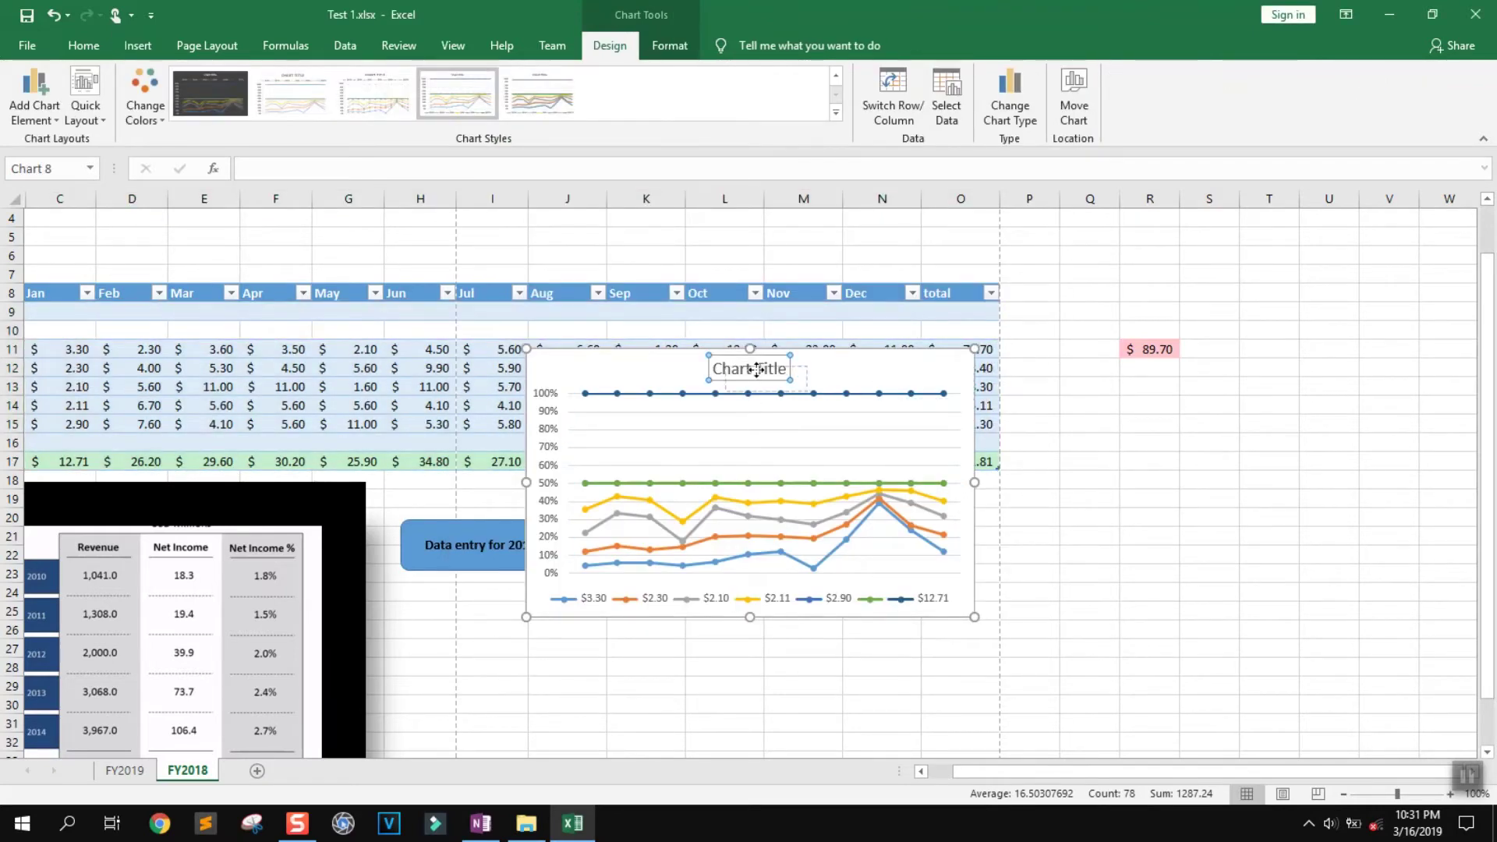
click(827, 361)
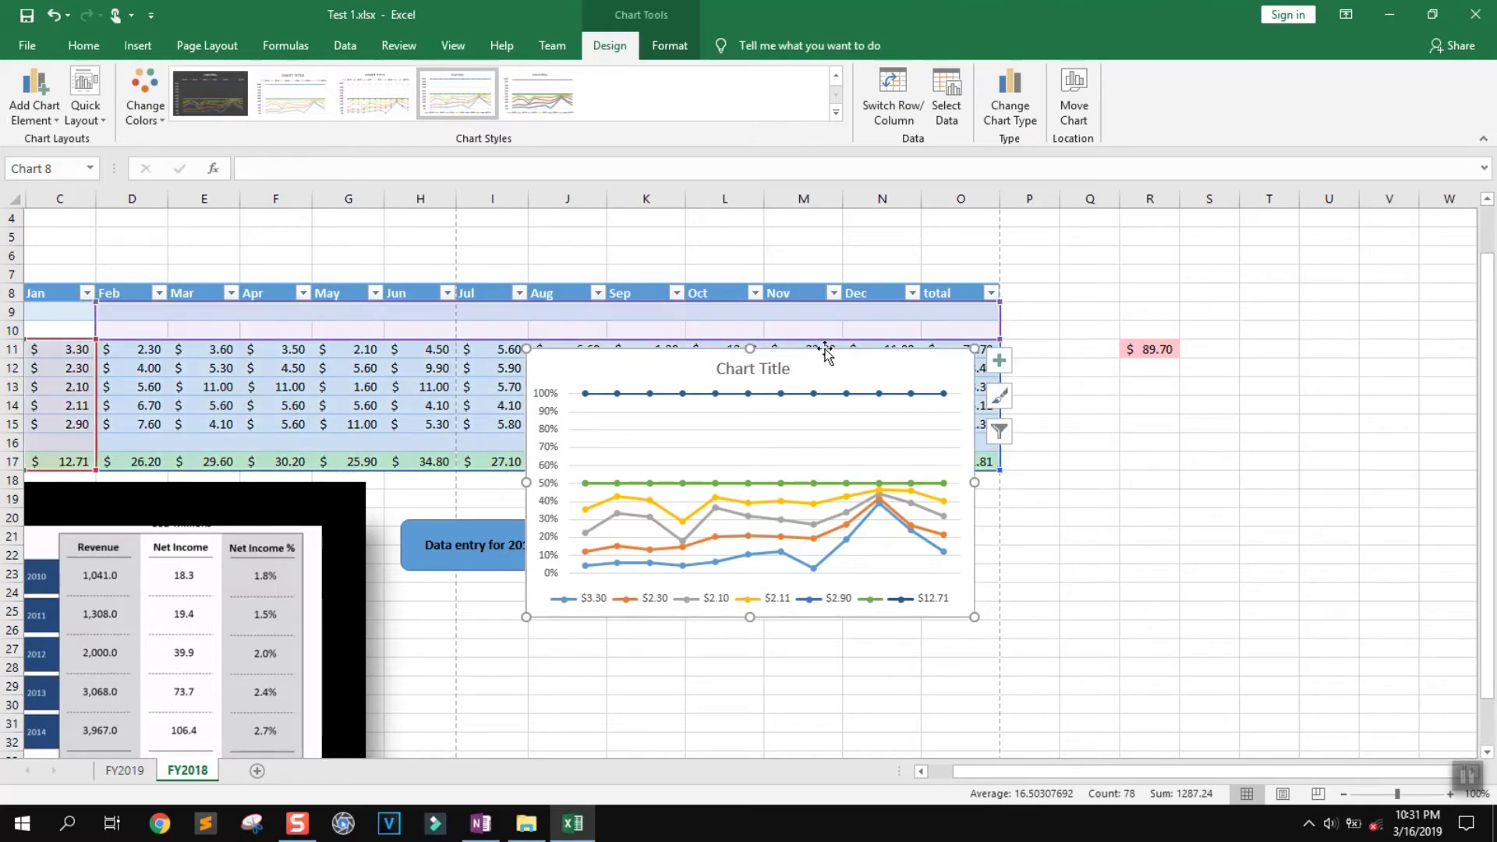
drag(819, 360, 1160, 483)
drag(1486, 343, 1486, 357)
Retitle the chart 'FY 2019 income'
click(1111, 444)
double_click(1111, 445)
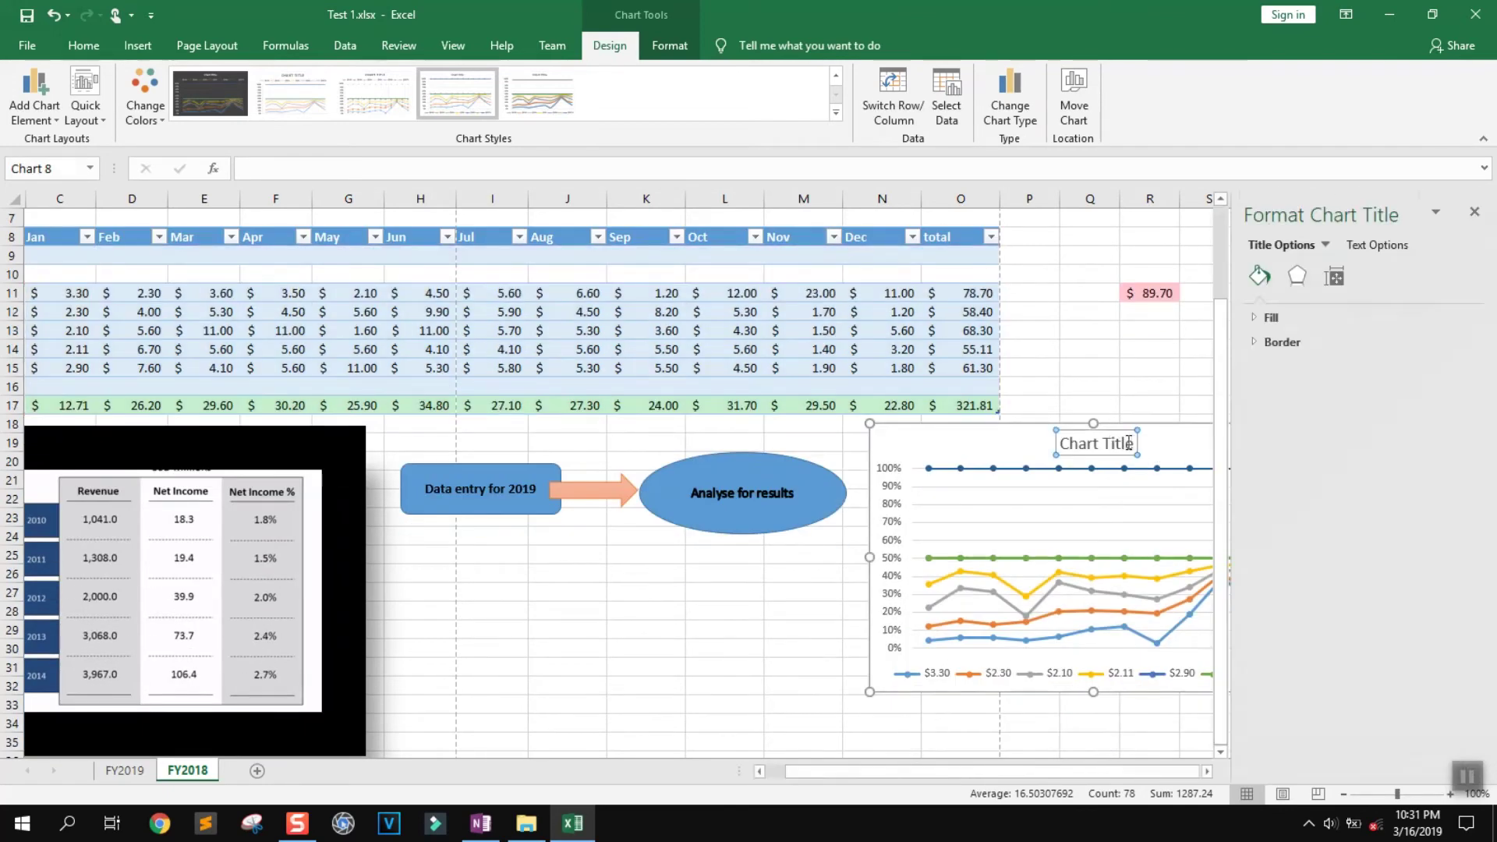
drag(1135, 443, 1062, 443)
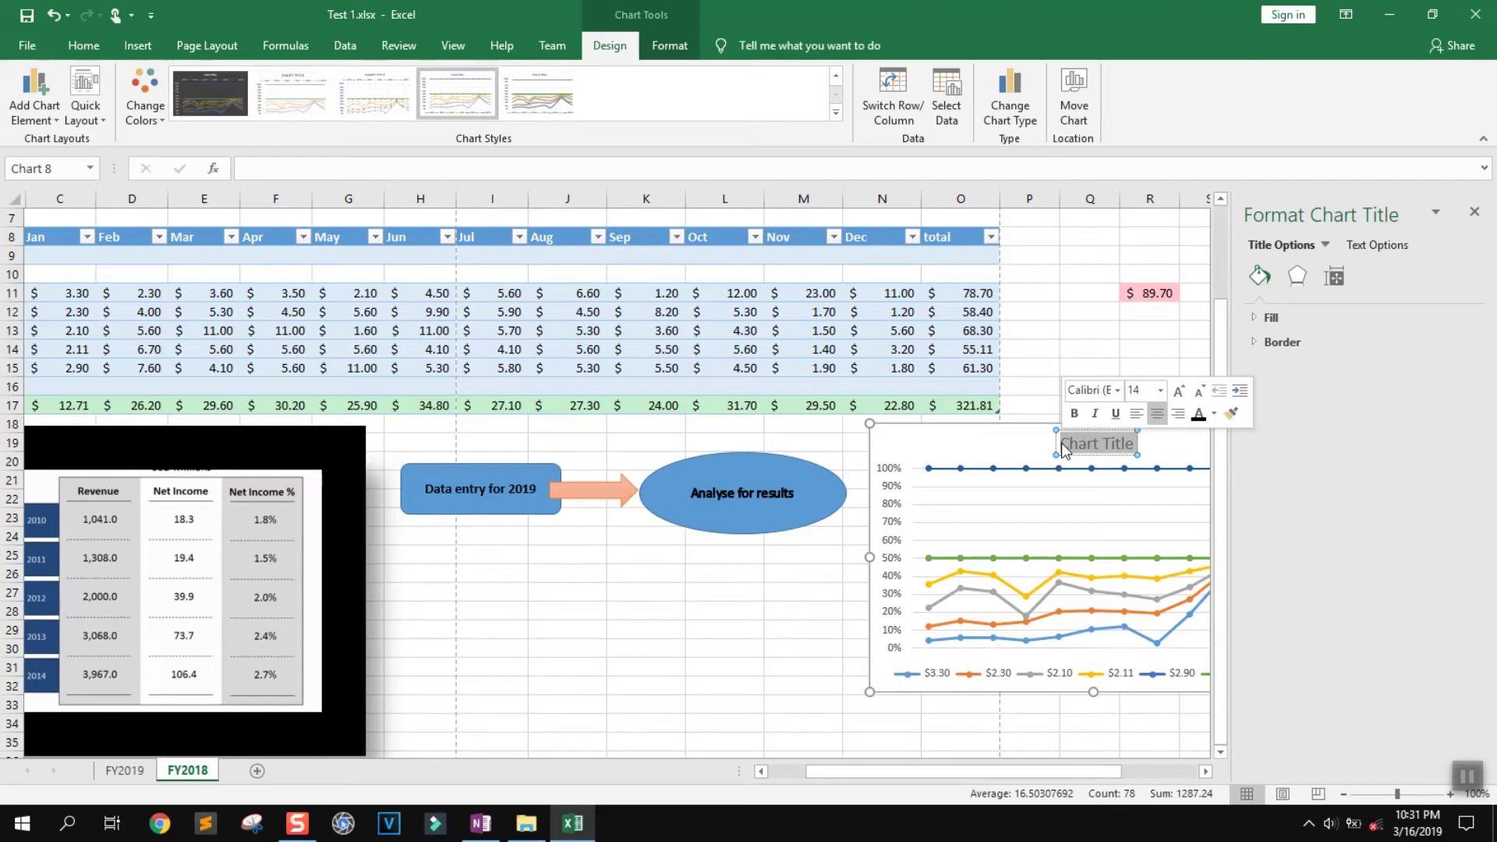
text(FY)
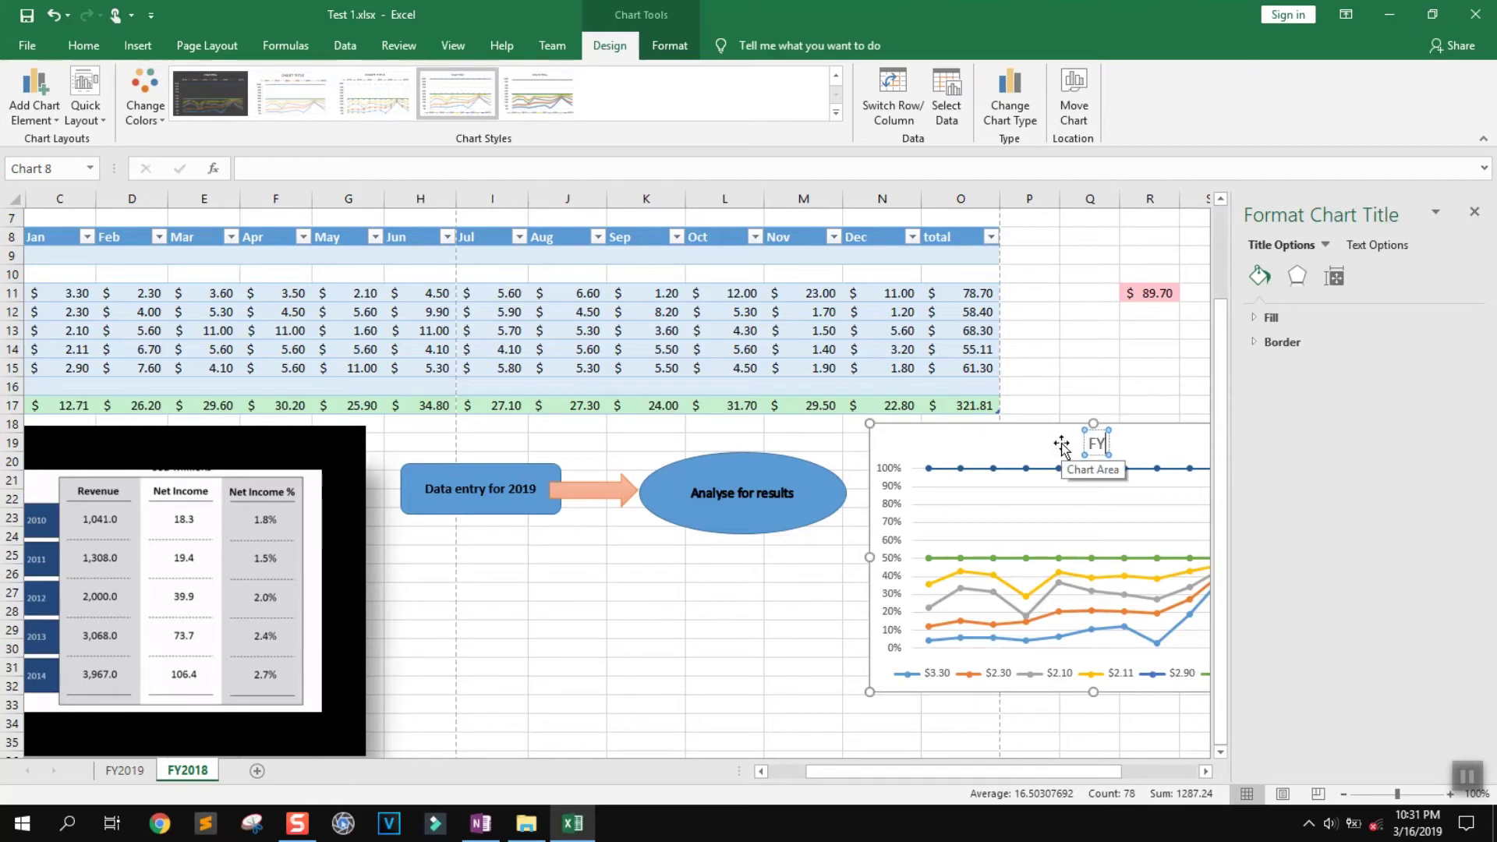
text( 2019 income)
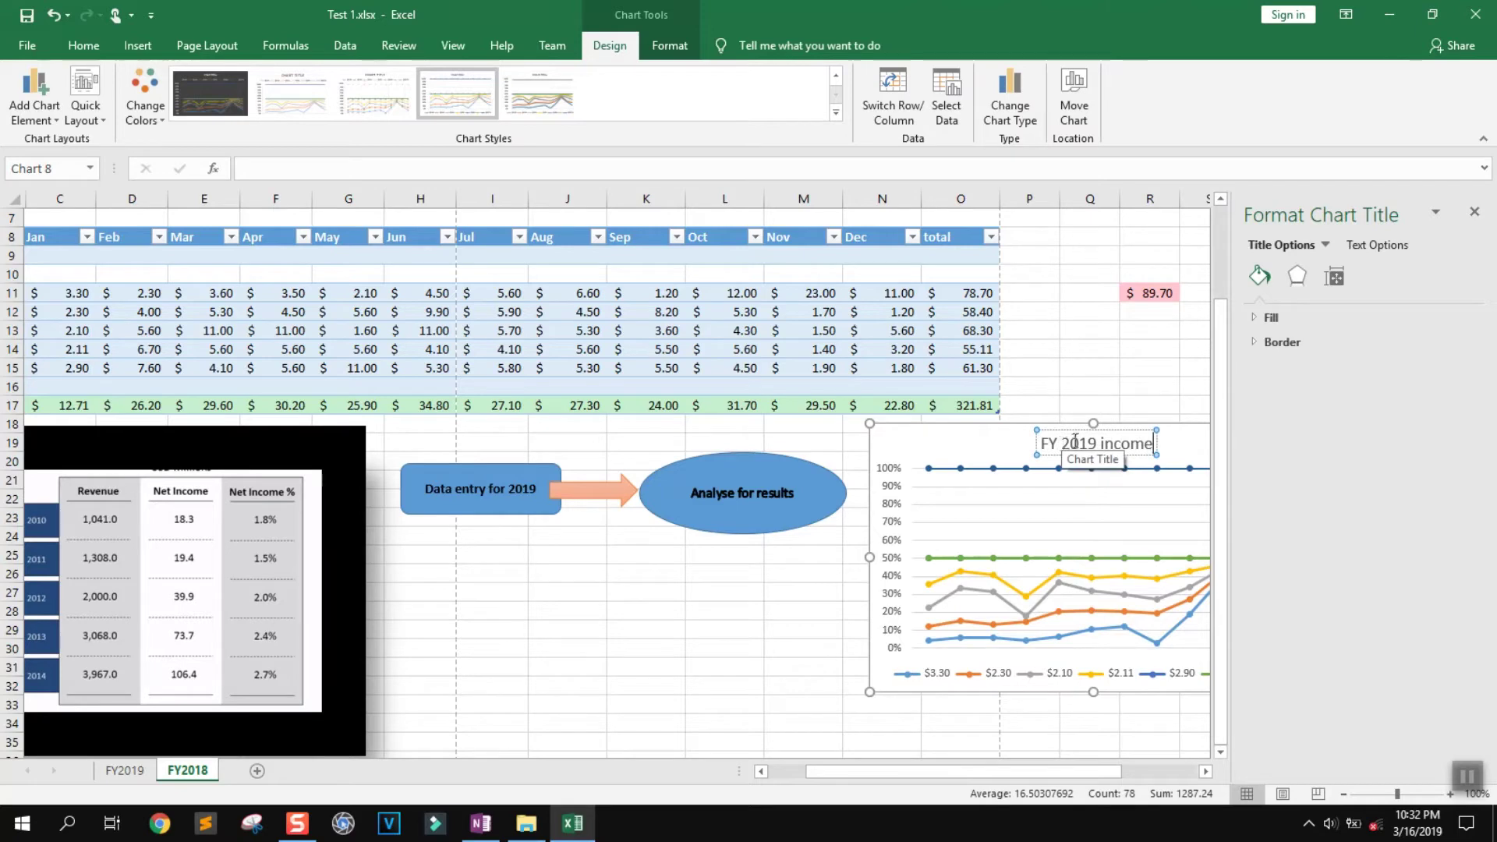
click(1058, 468)
Close the chart element list and the Format Chart Area pane, then deselect the chart
click(924, 464)
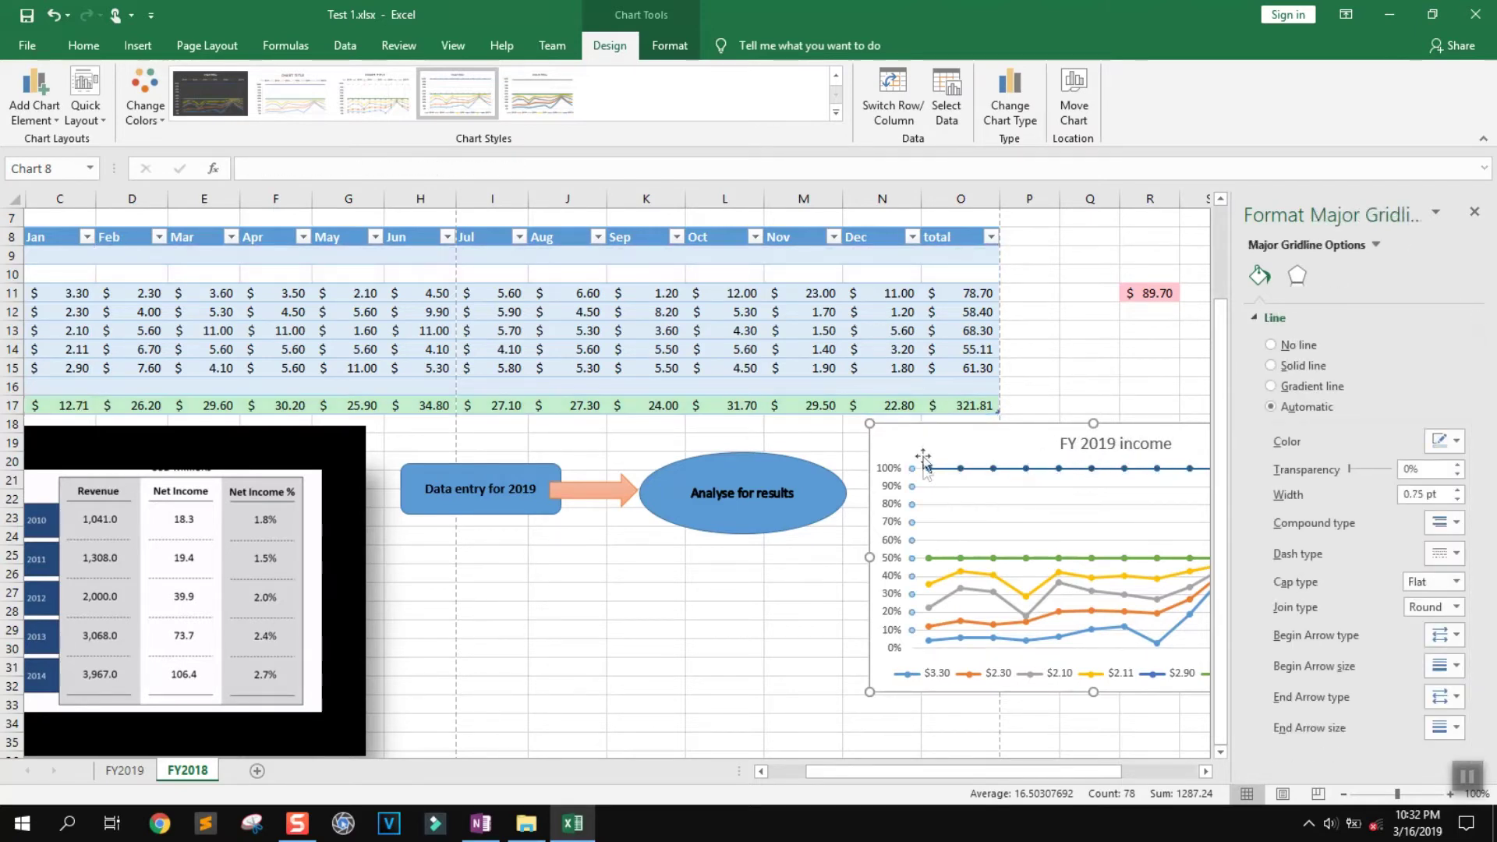
click(921, 449)
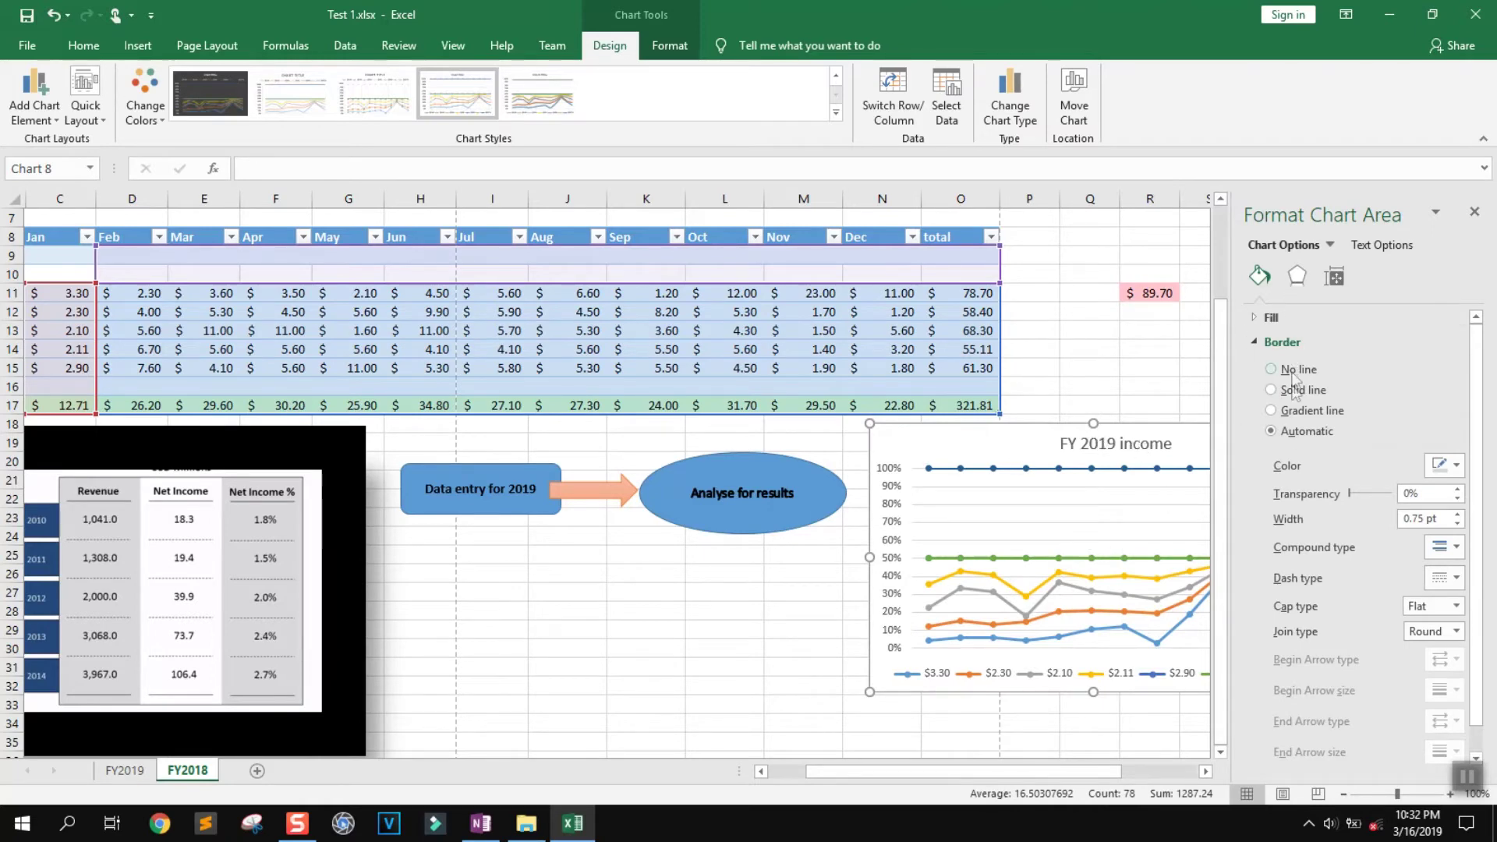
click(1331, 243)
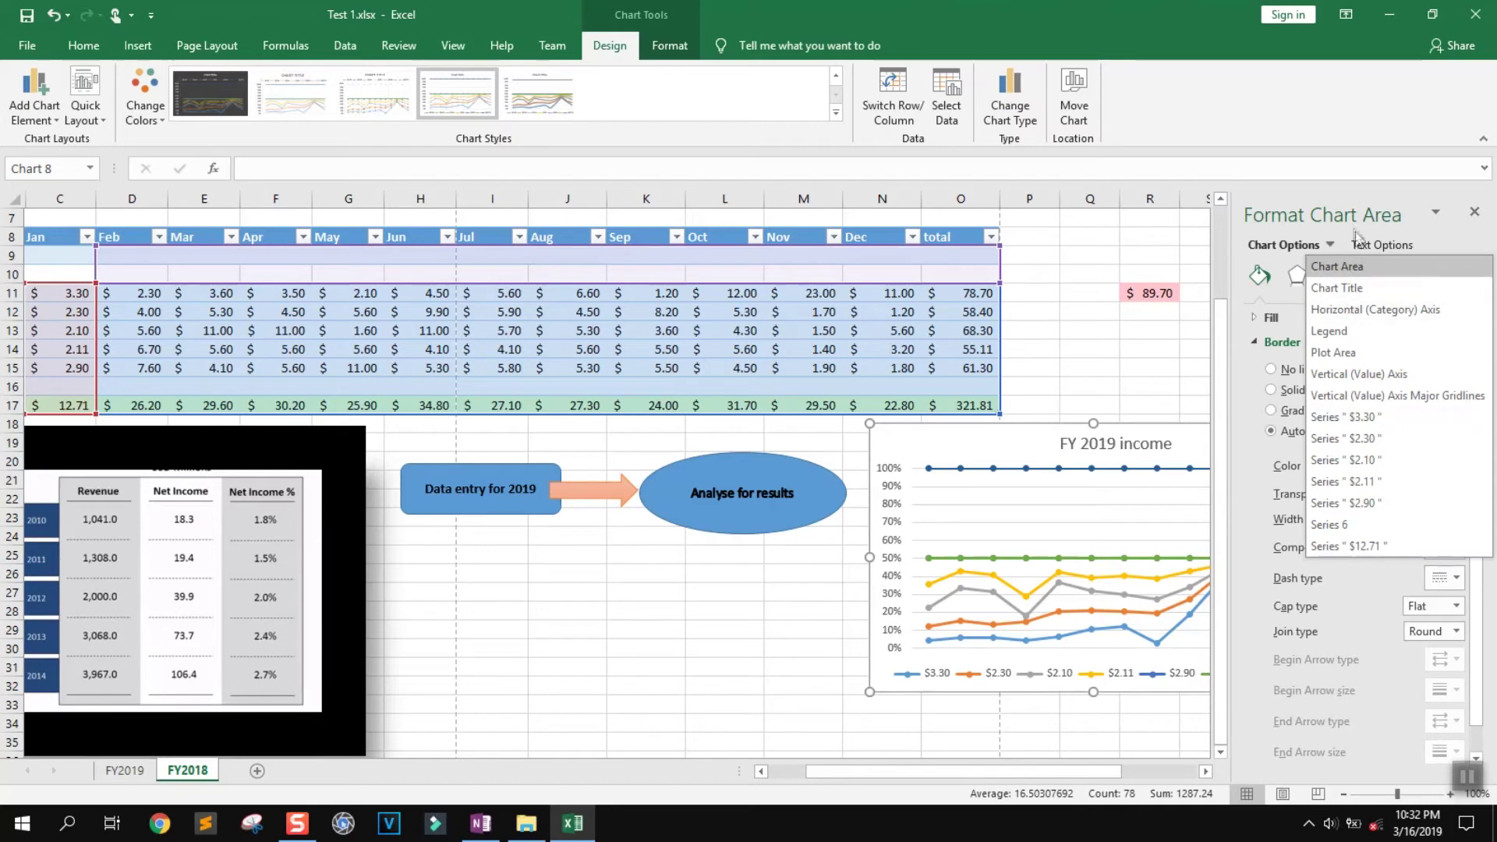
click(1342, 244)
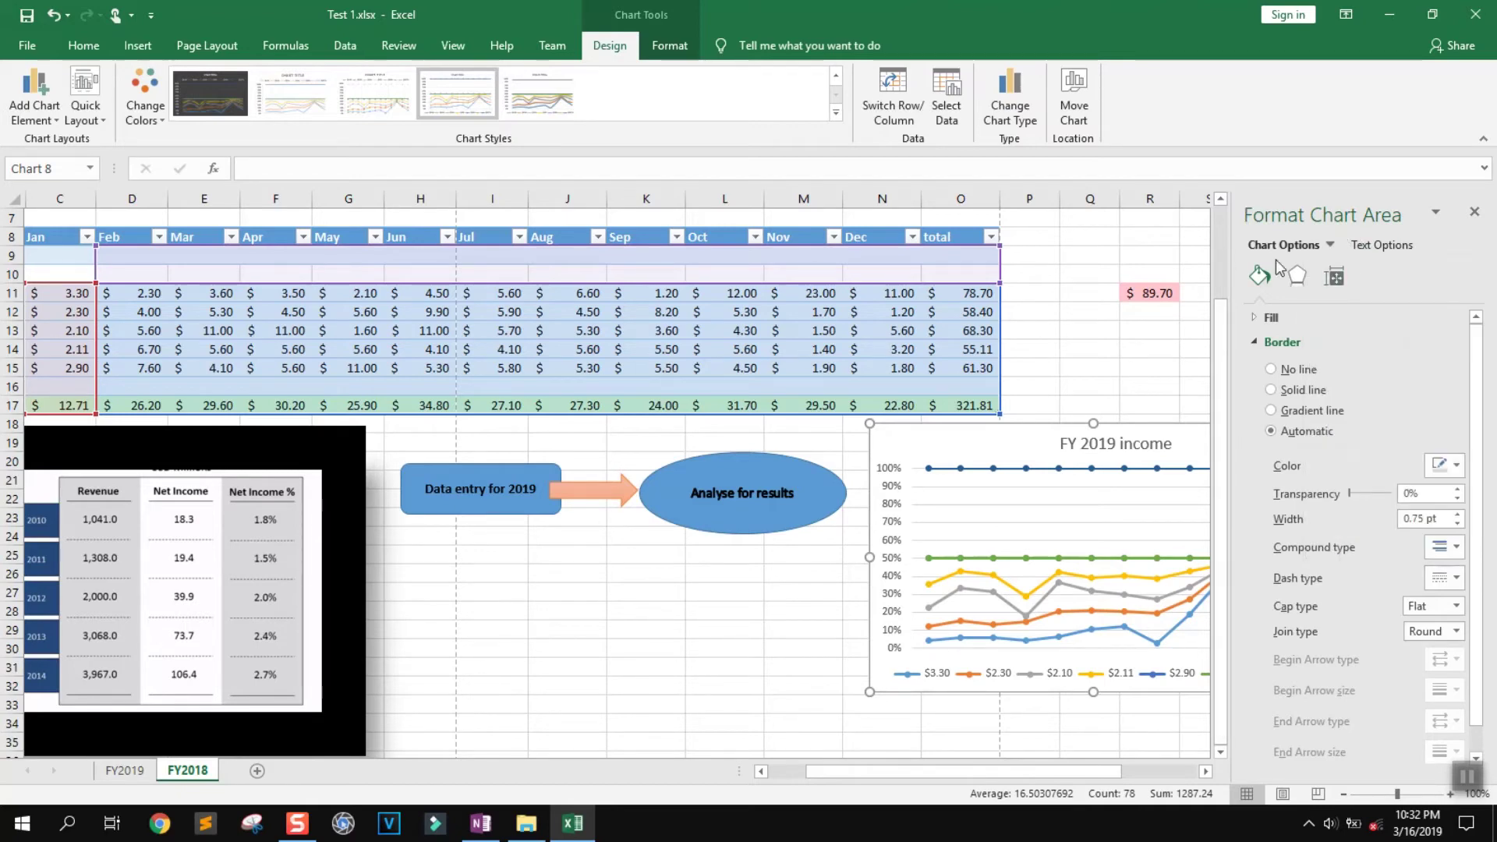
click(1475, 211)
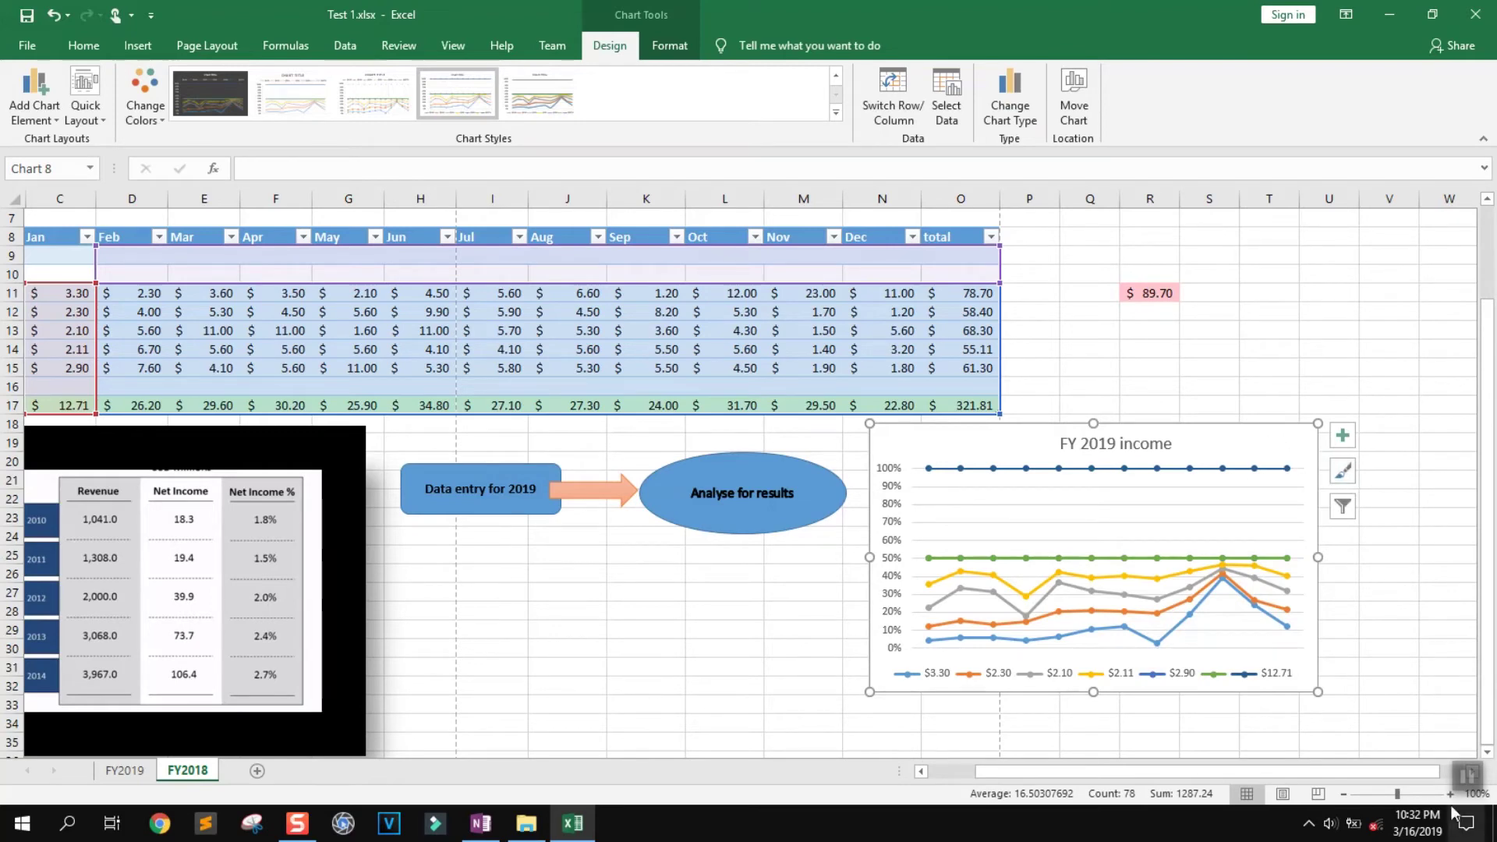
key(Escape)
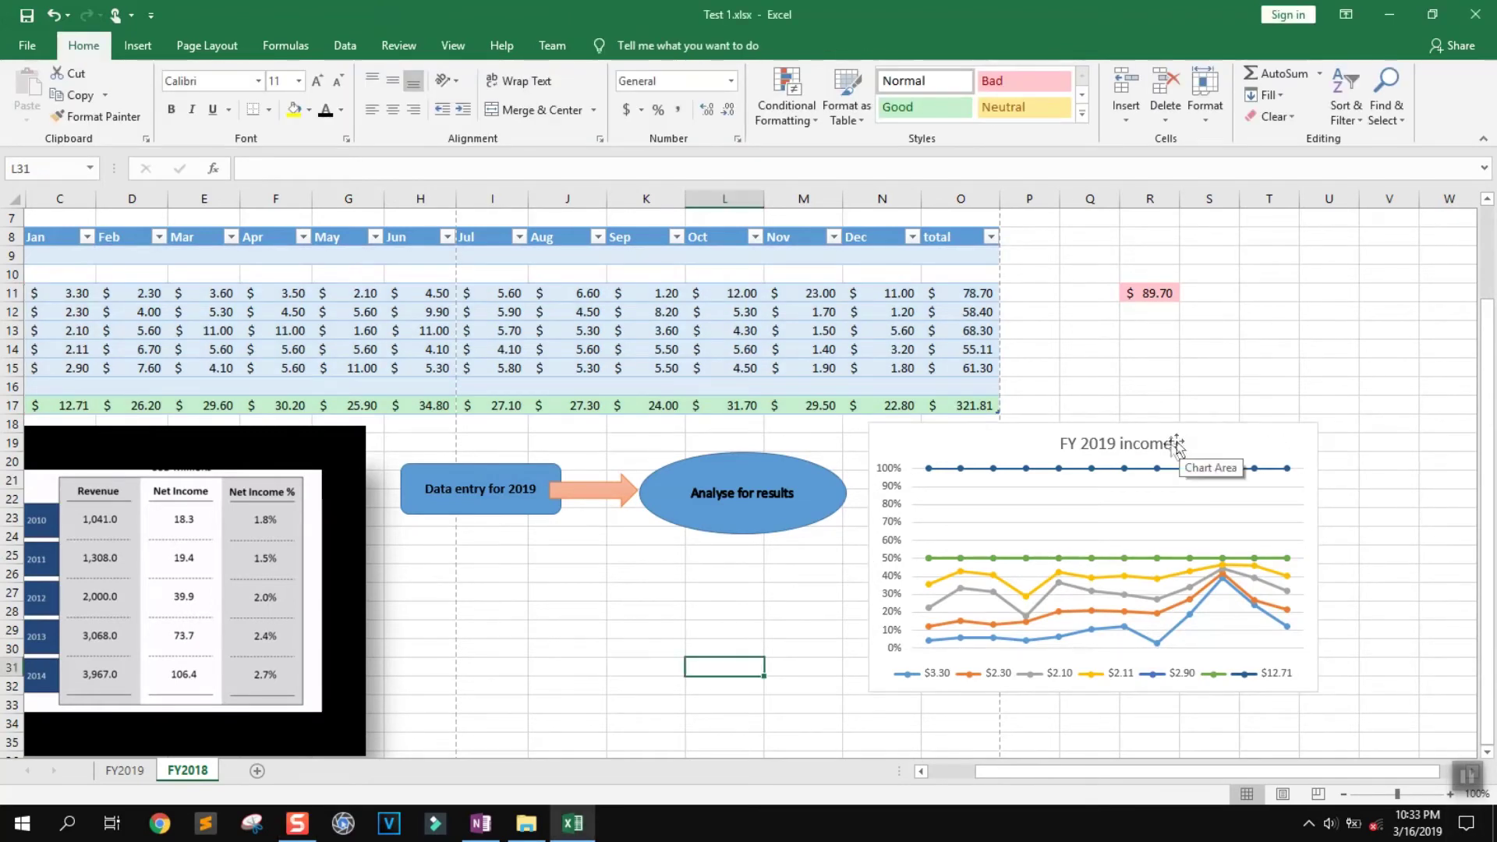
Add axis titles to the chart after trying a data table and data labels
click(1177, 445)
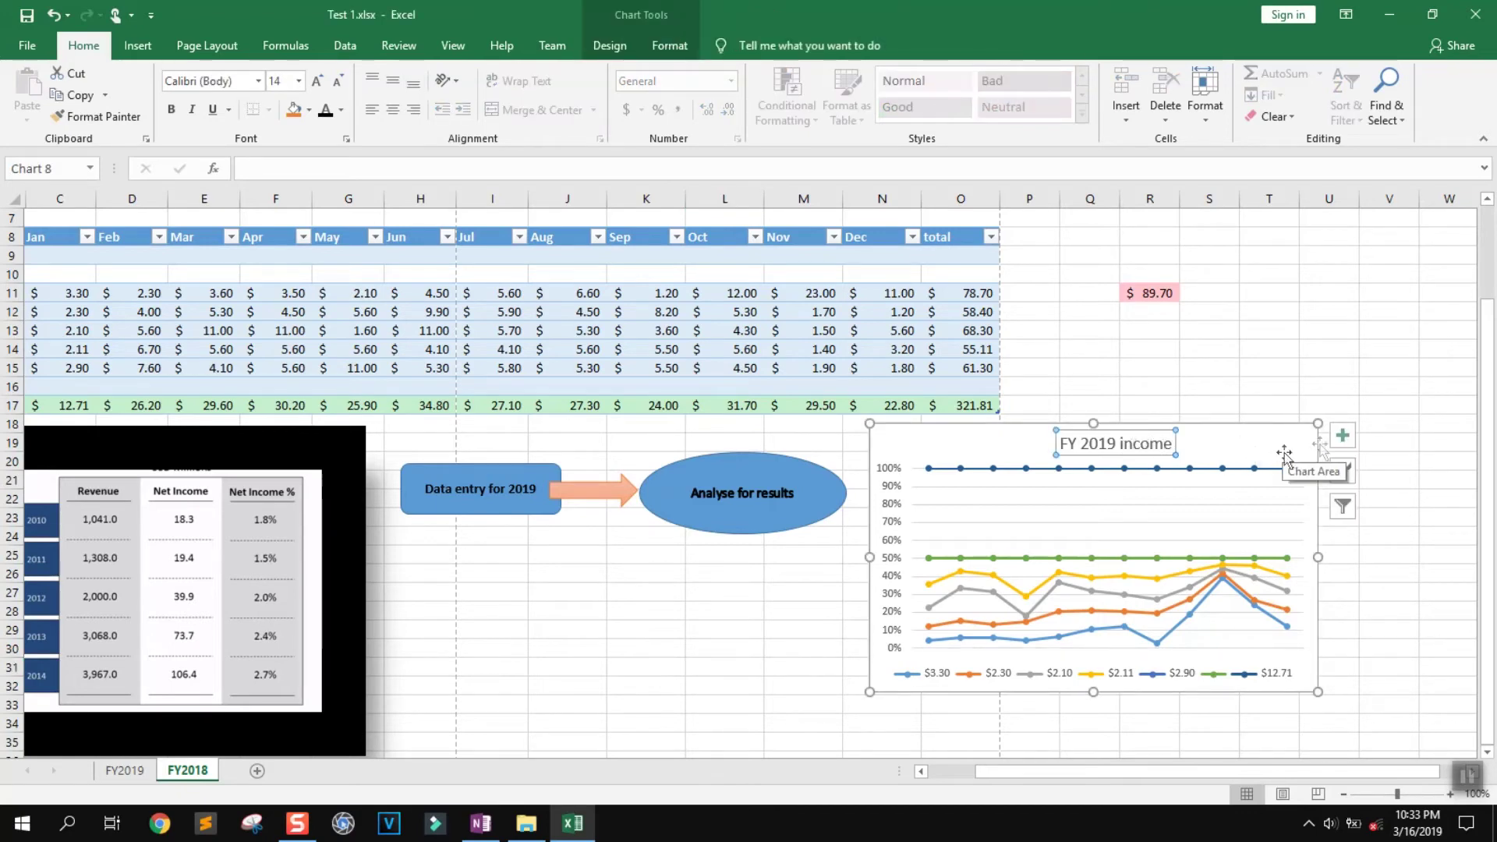
click(1343, 438)
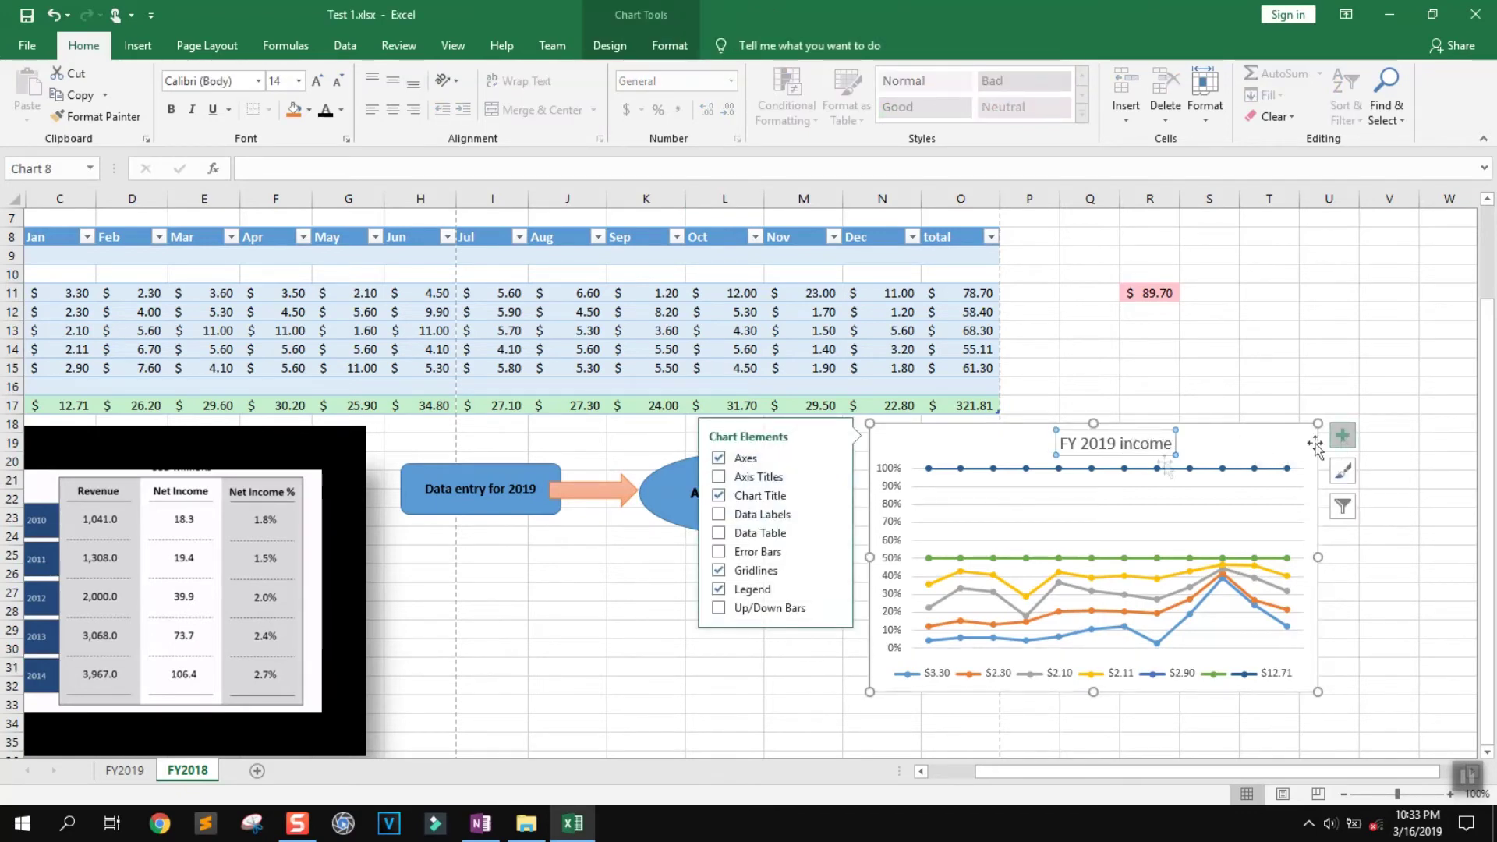
click(776, 538)
click(740, 535)
click(747, 516)
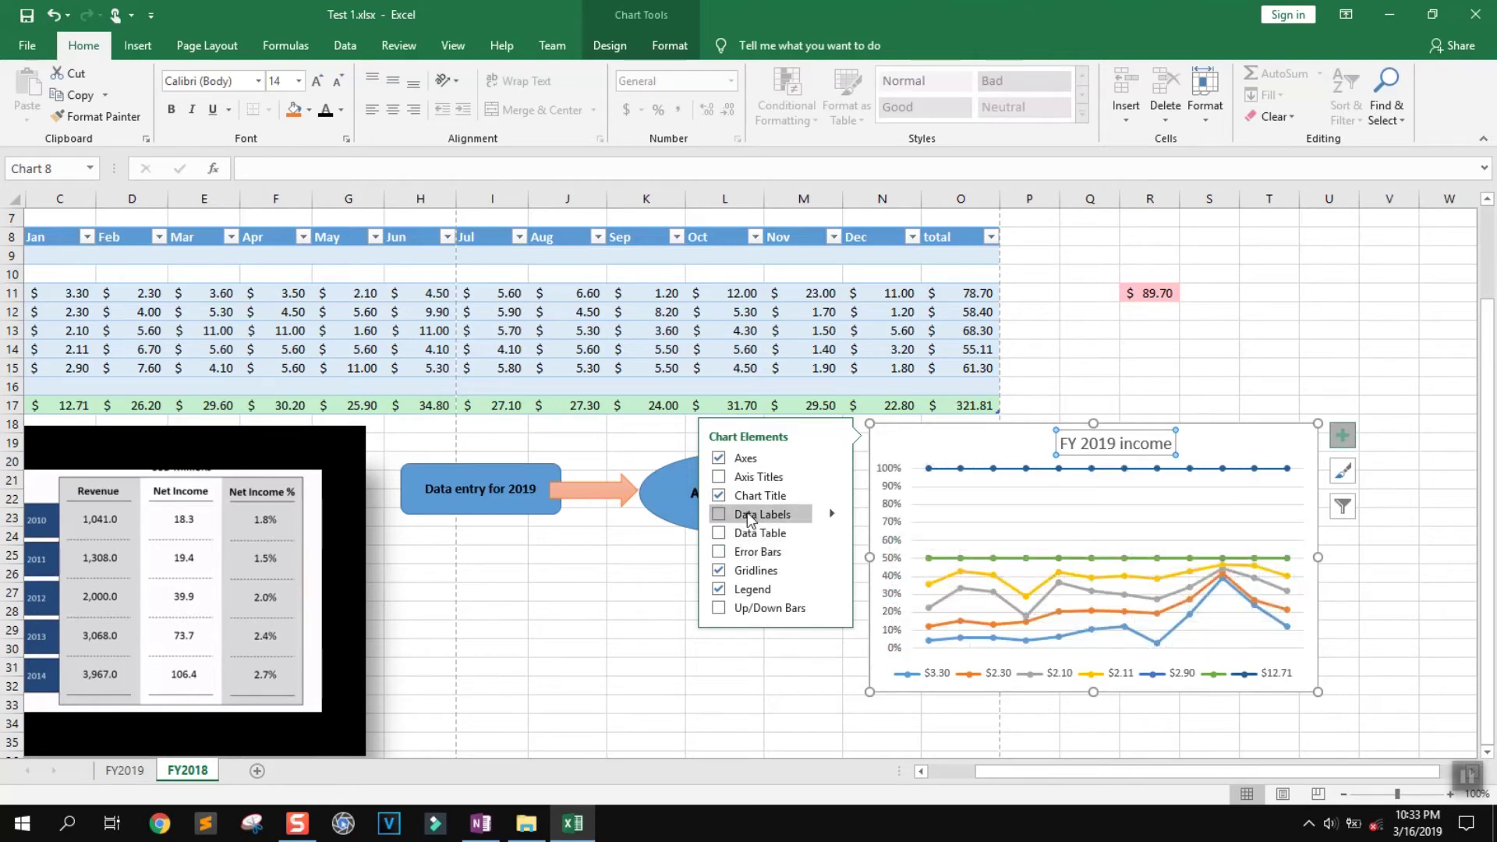
click(749, 516)
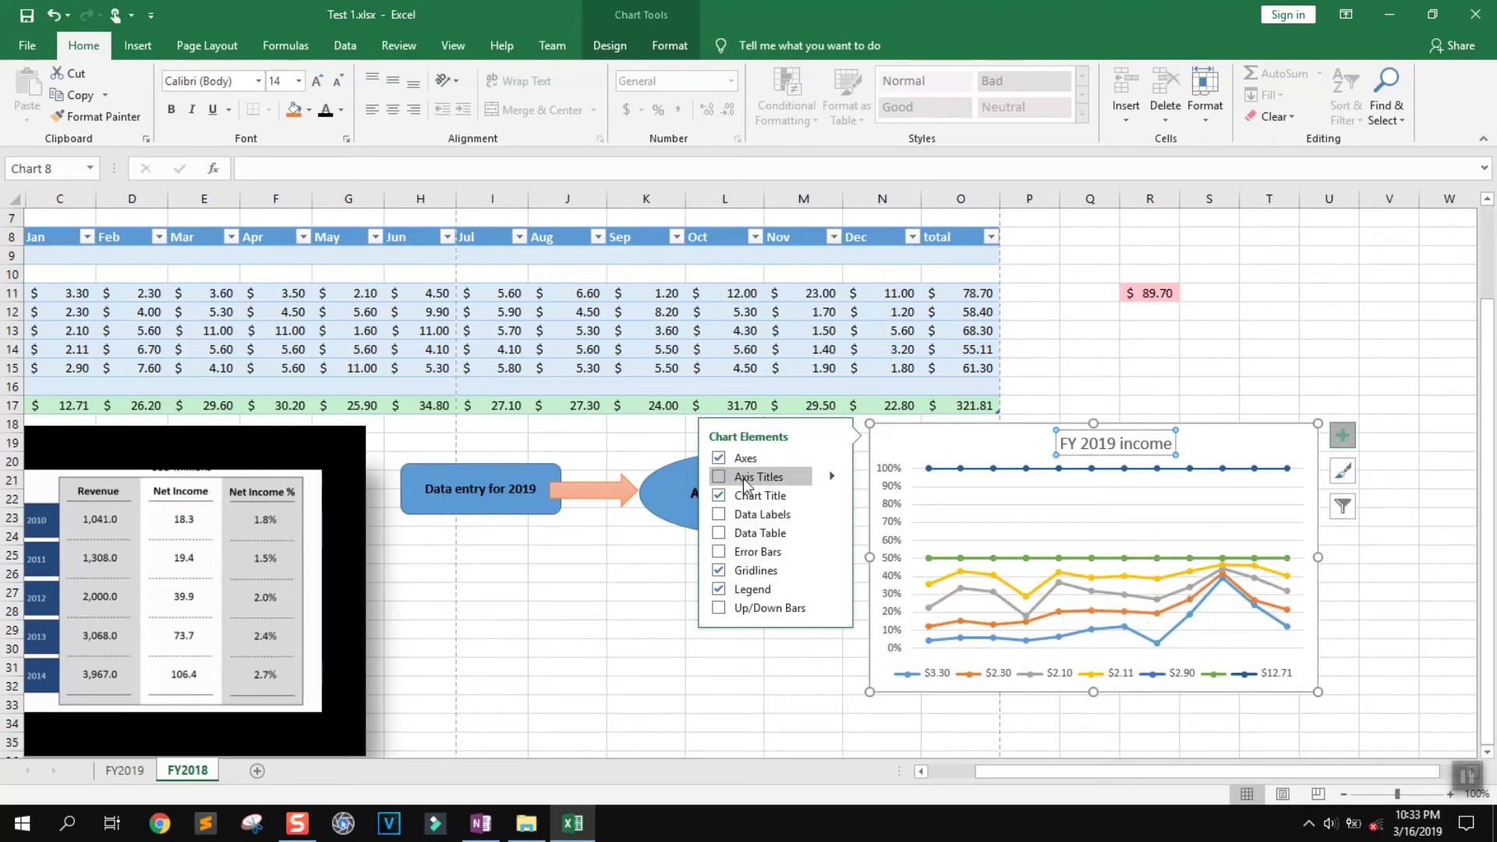
click(743, 478)
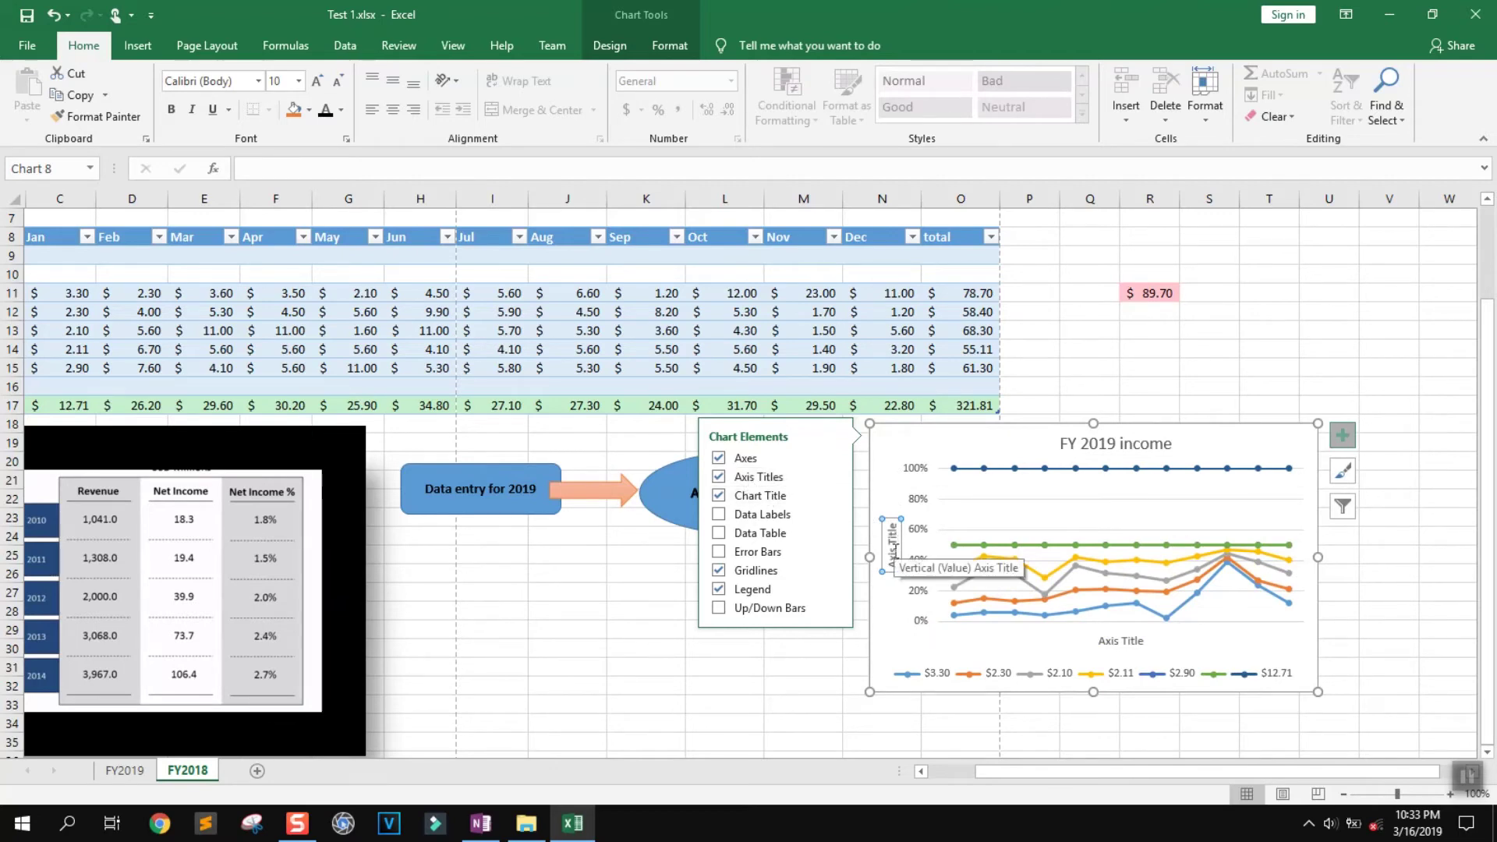
click(894, 542)
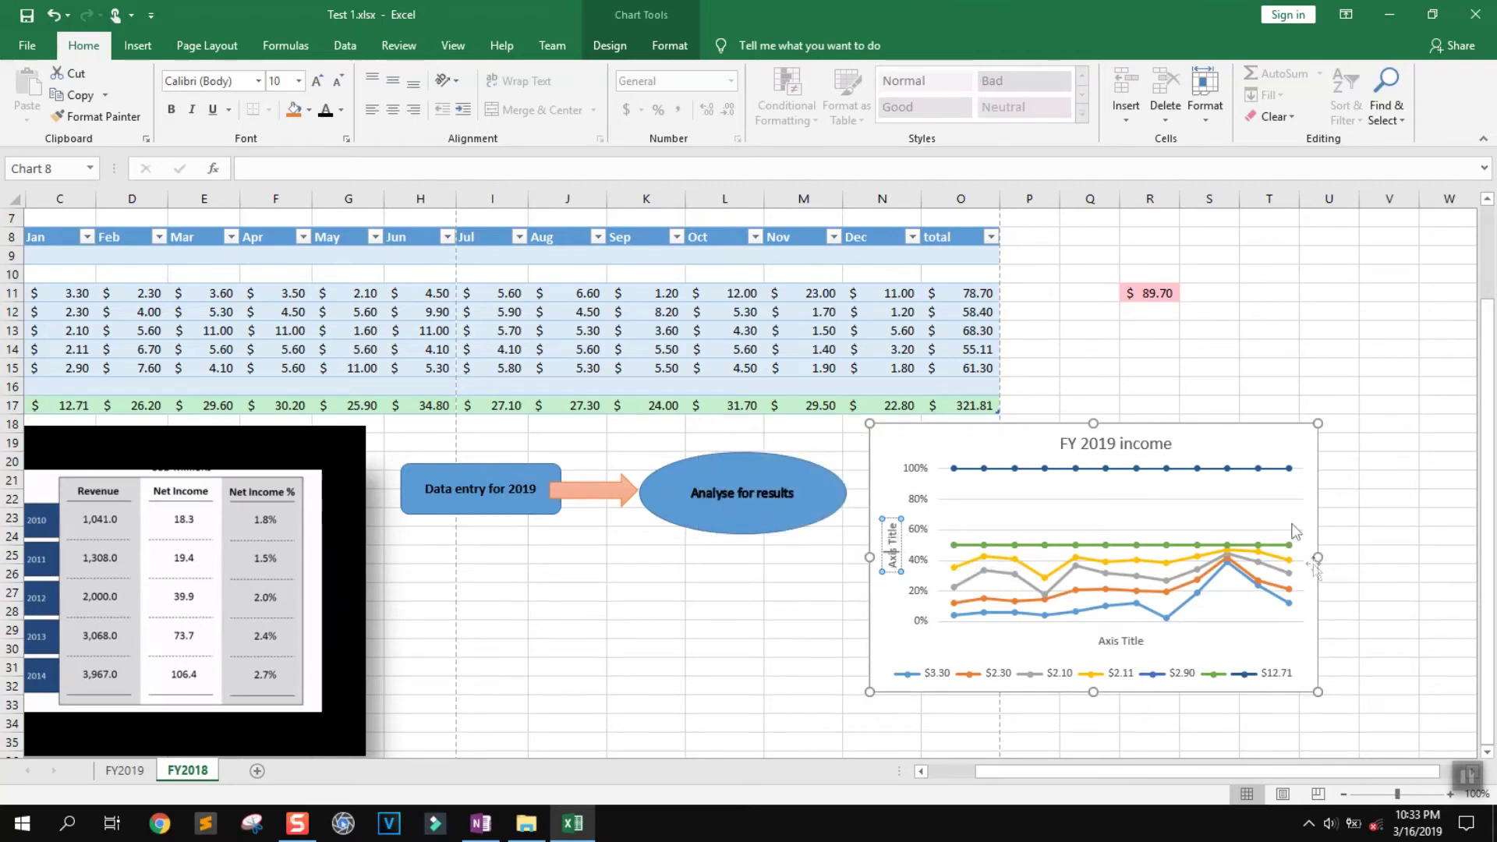
Apply chart Style 2 and the orange, yellow and green Colorful palette
click(1281, 452)
click(1341, 476)
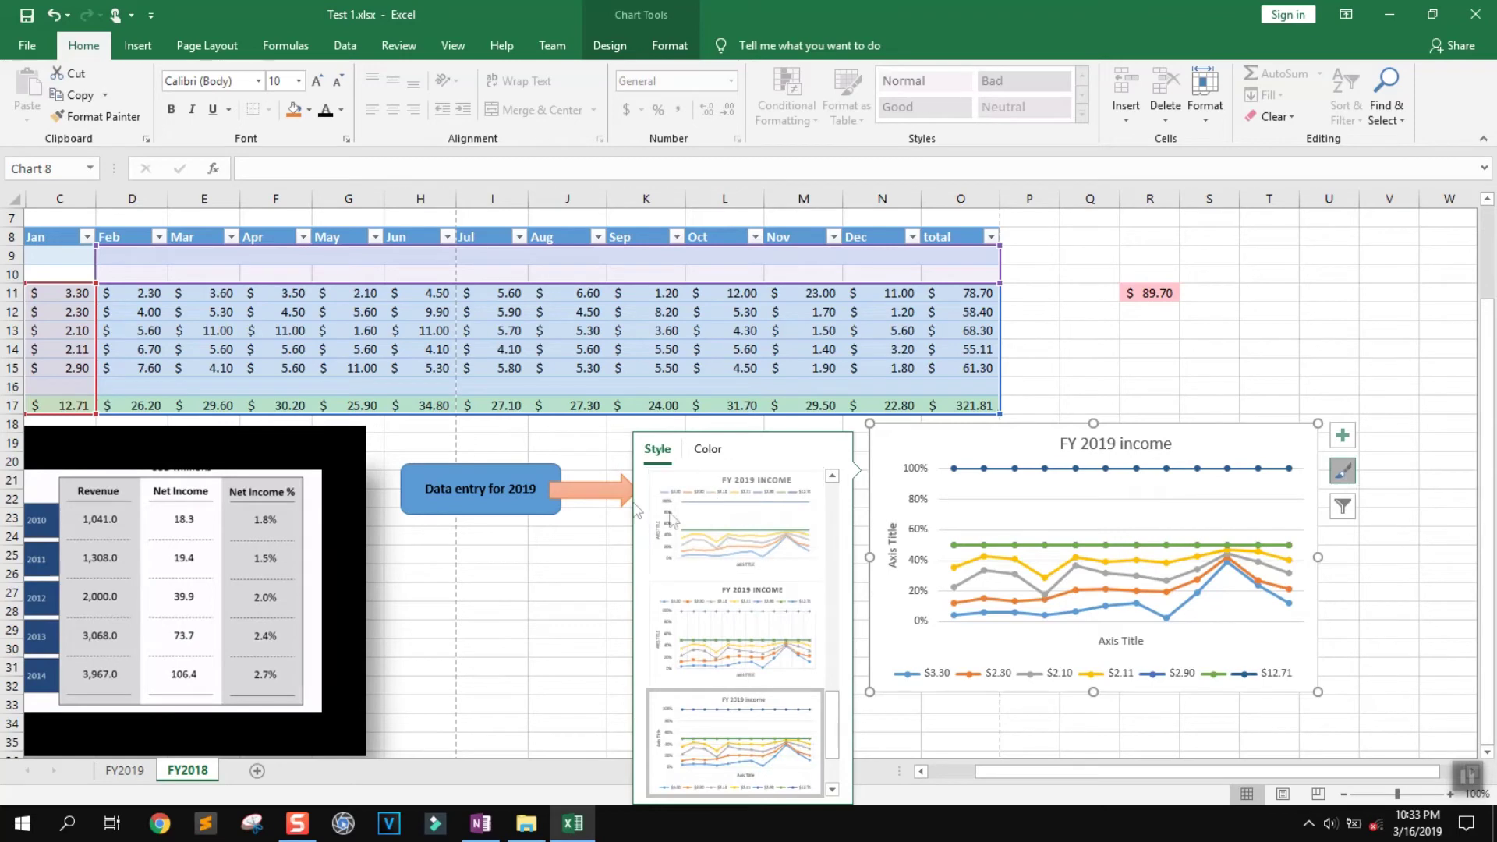
scroll(748, 628, down, 1)
scroll(752, 711, up, 2)
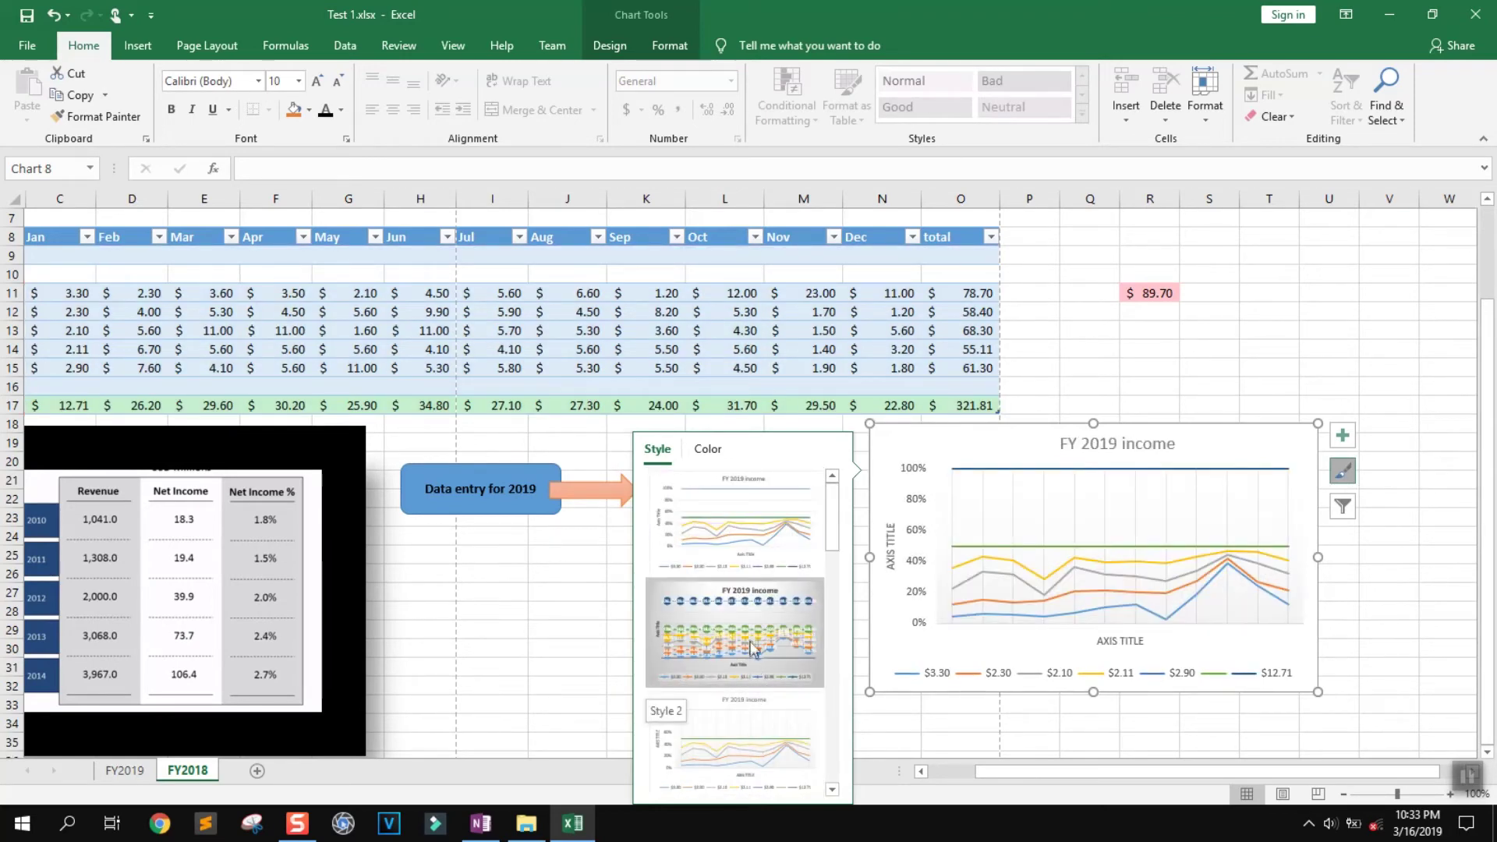
click(750, 639)
click(762, 747)
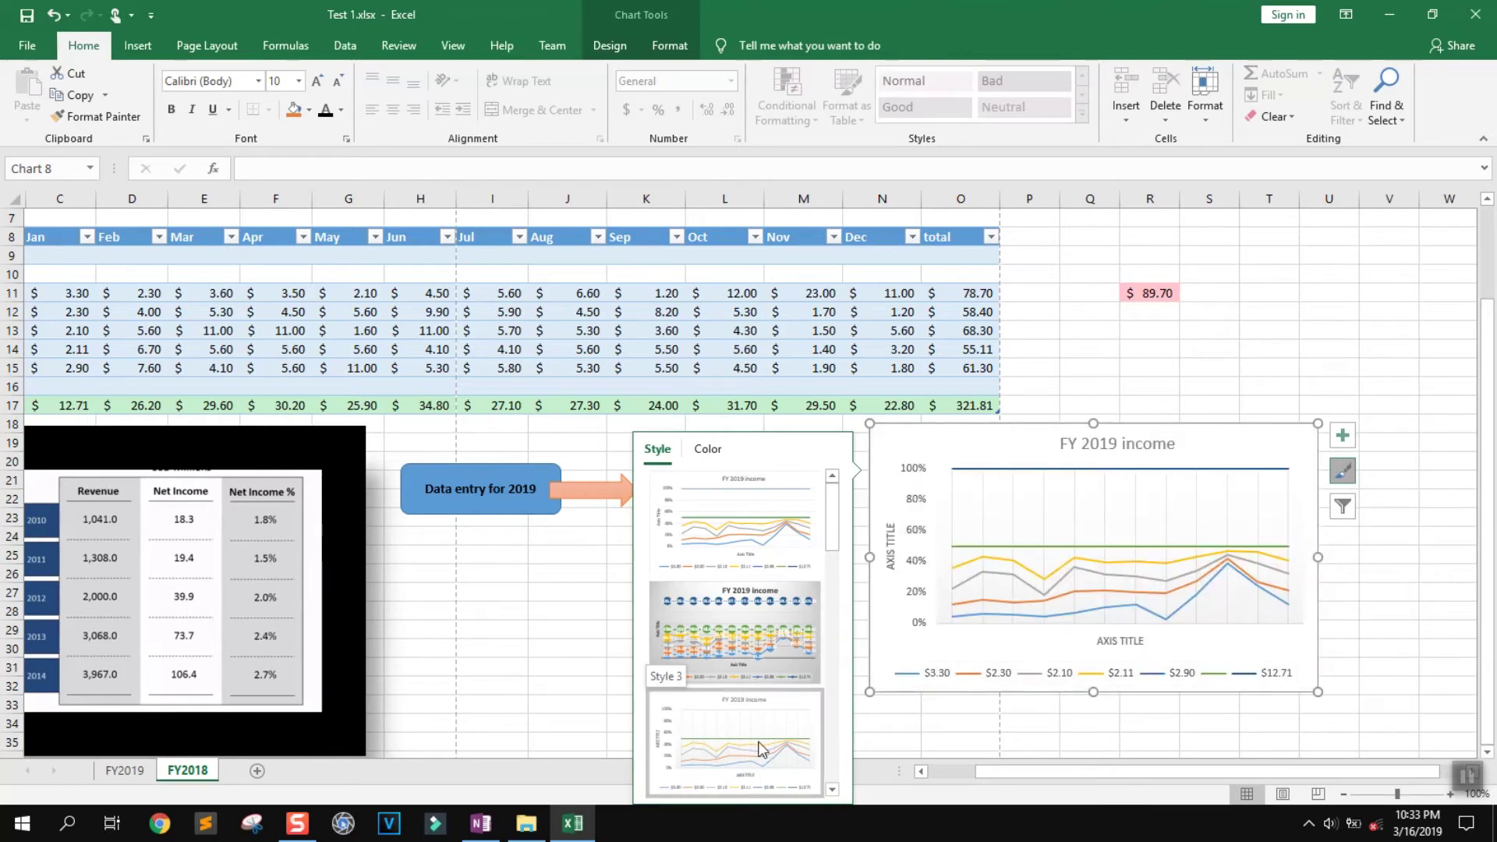
click(708, 450)
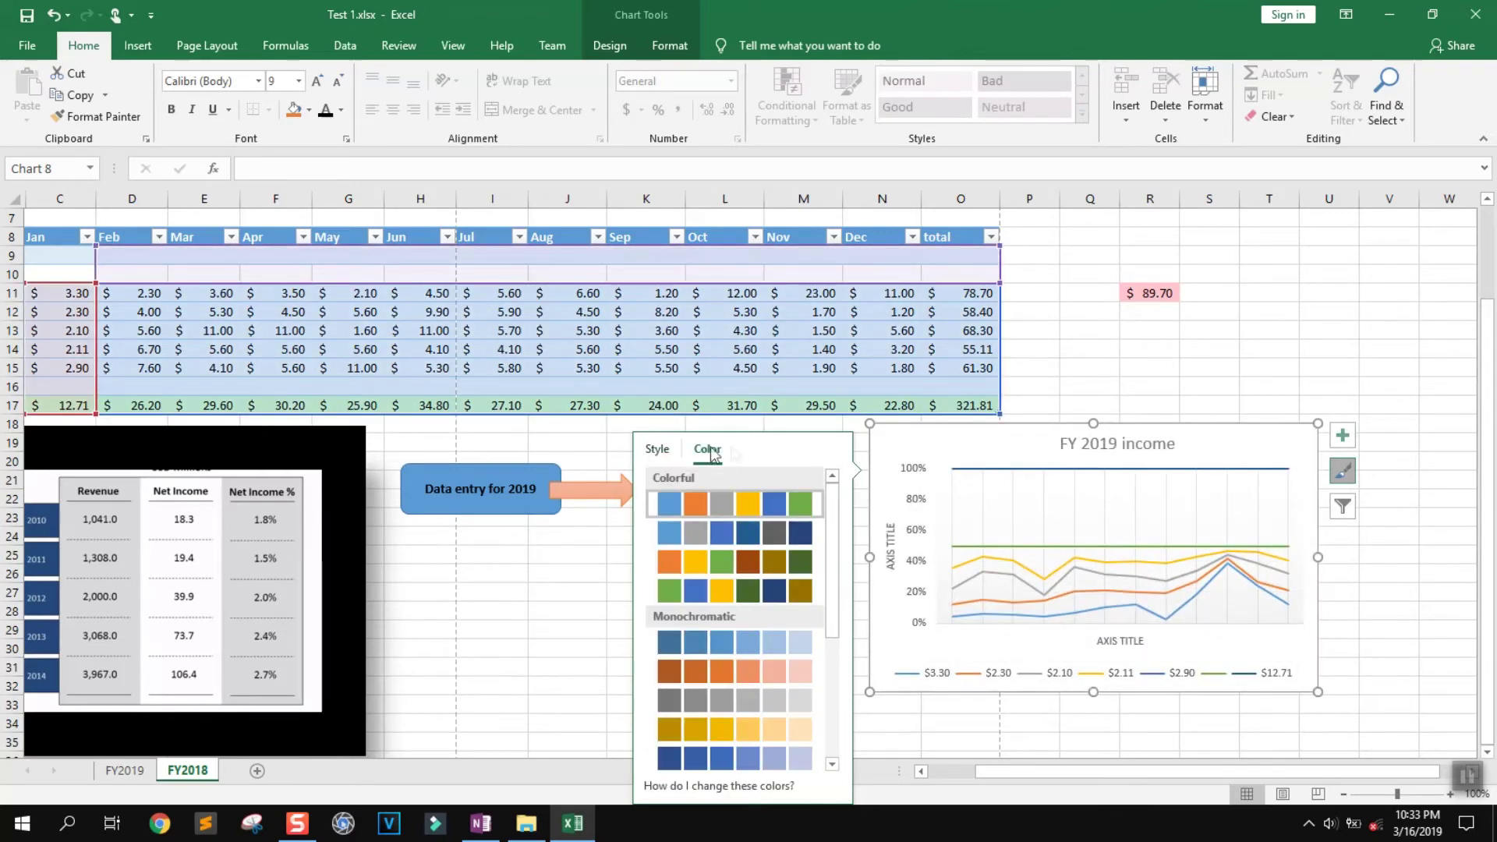
click(655, 535)
click(662, 569)
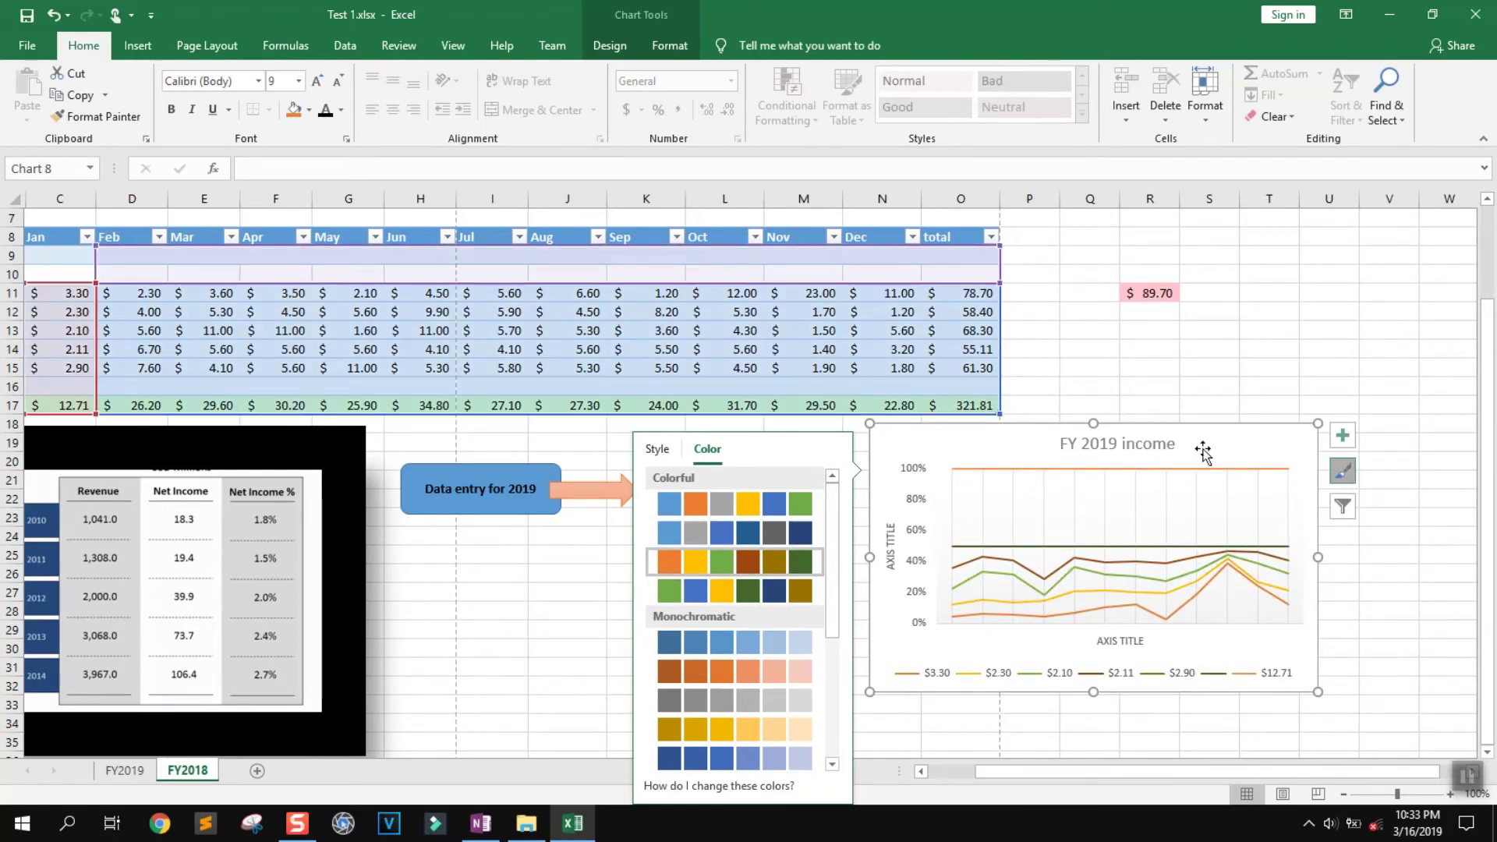
click(1251, 365)
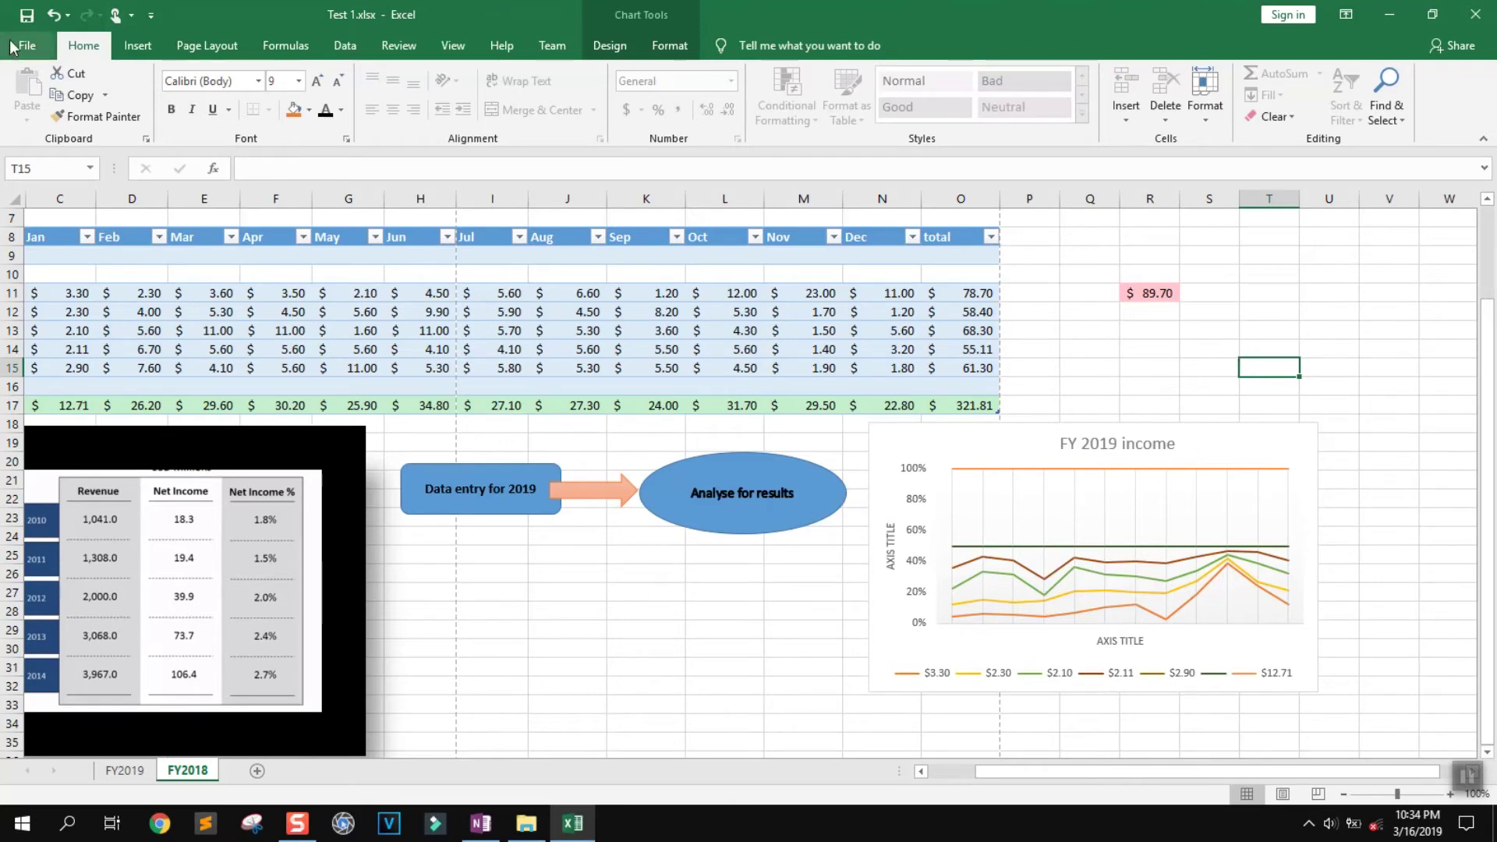
click(1183, 444)
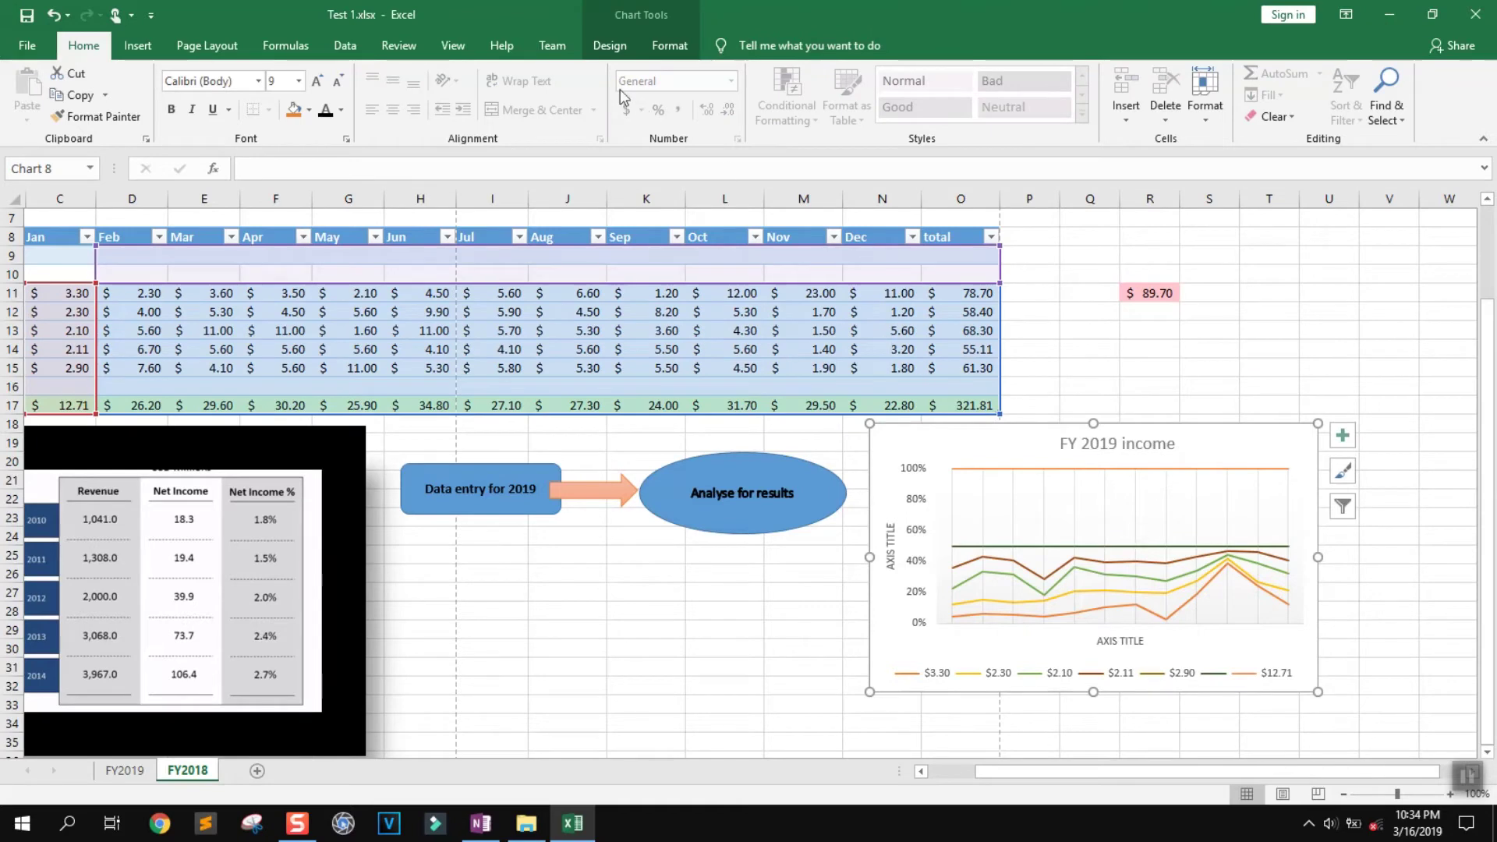
Apply the dark Chart Style with bold coloured lines from the Design tab
click(609, 45)
click(633, 102)
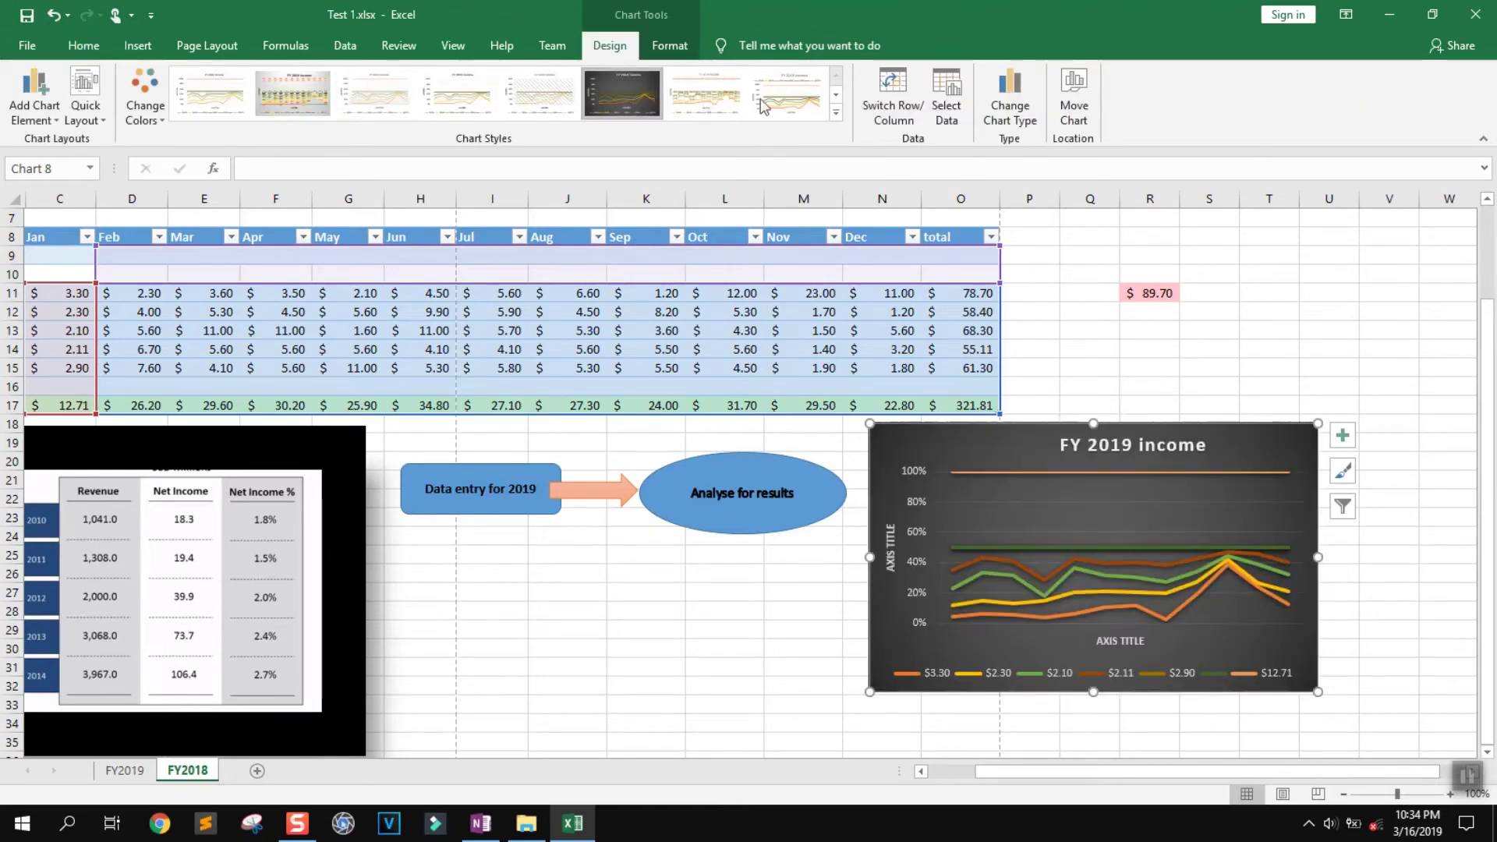
click(837, 95)
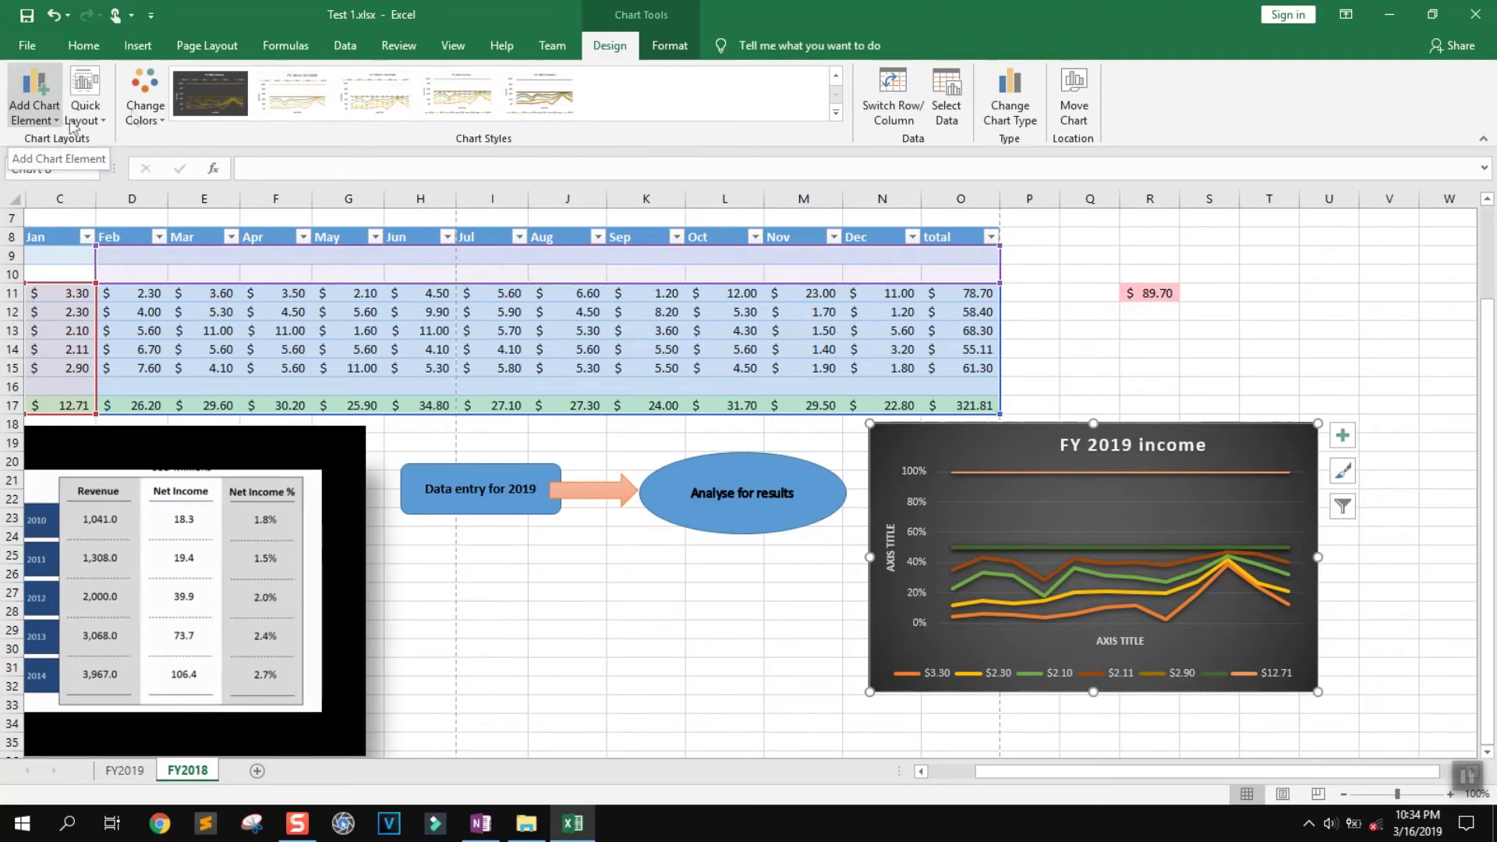
click(662, 48)
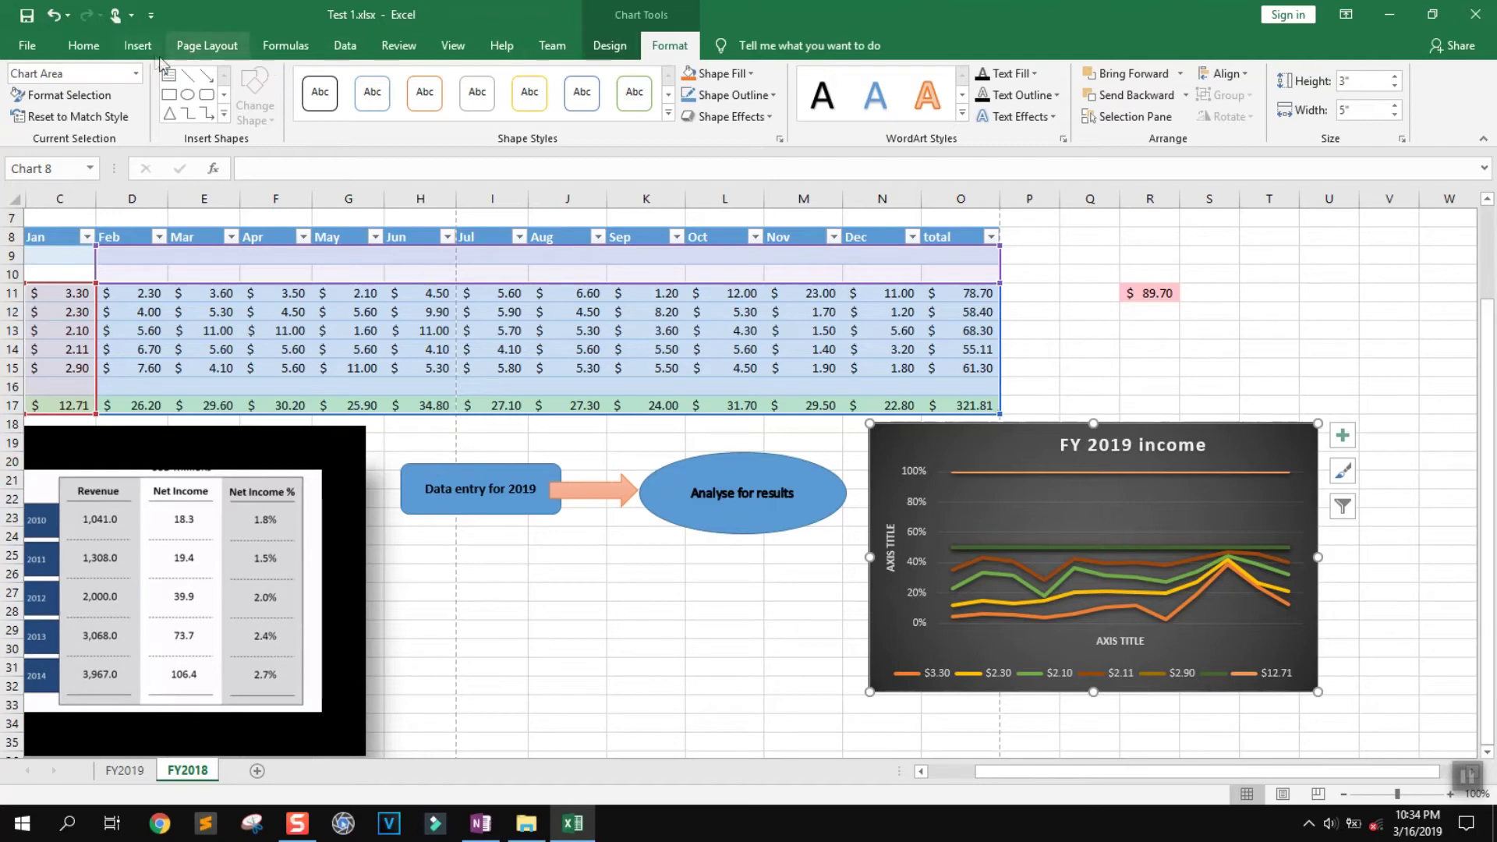
click(138, 46)
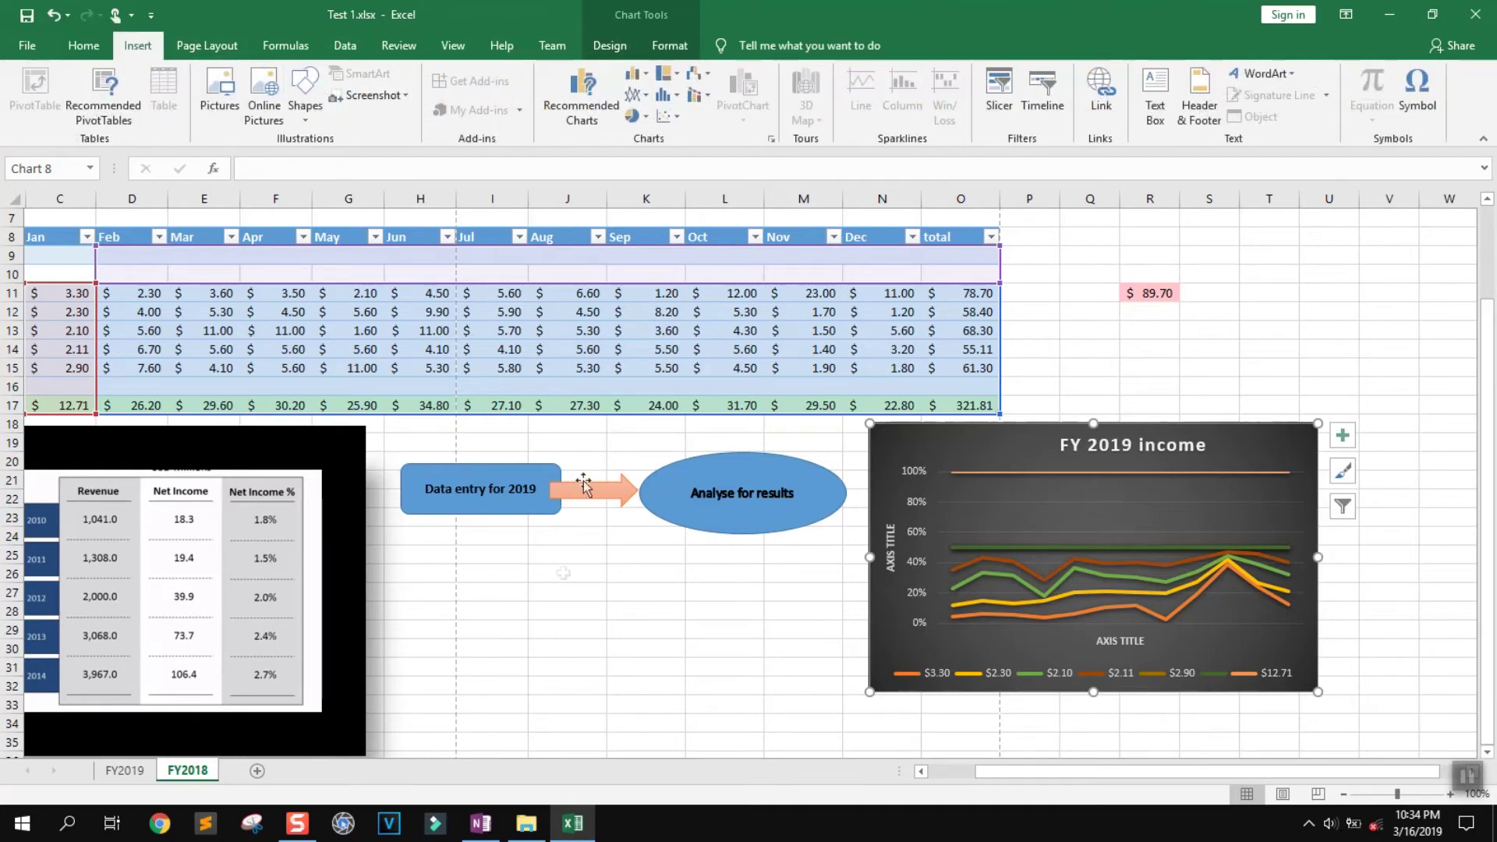
Deselect the chart at J29 and draw a text box below the flowchart shapes
click(565, 624)
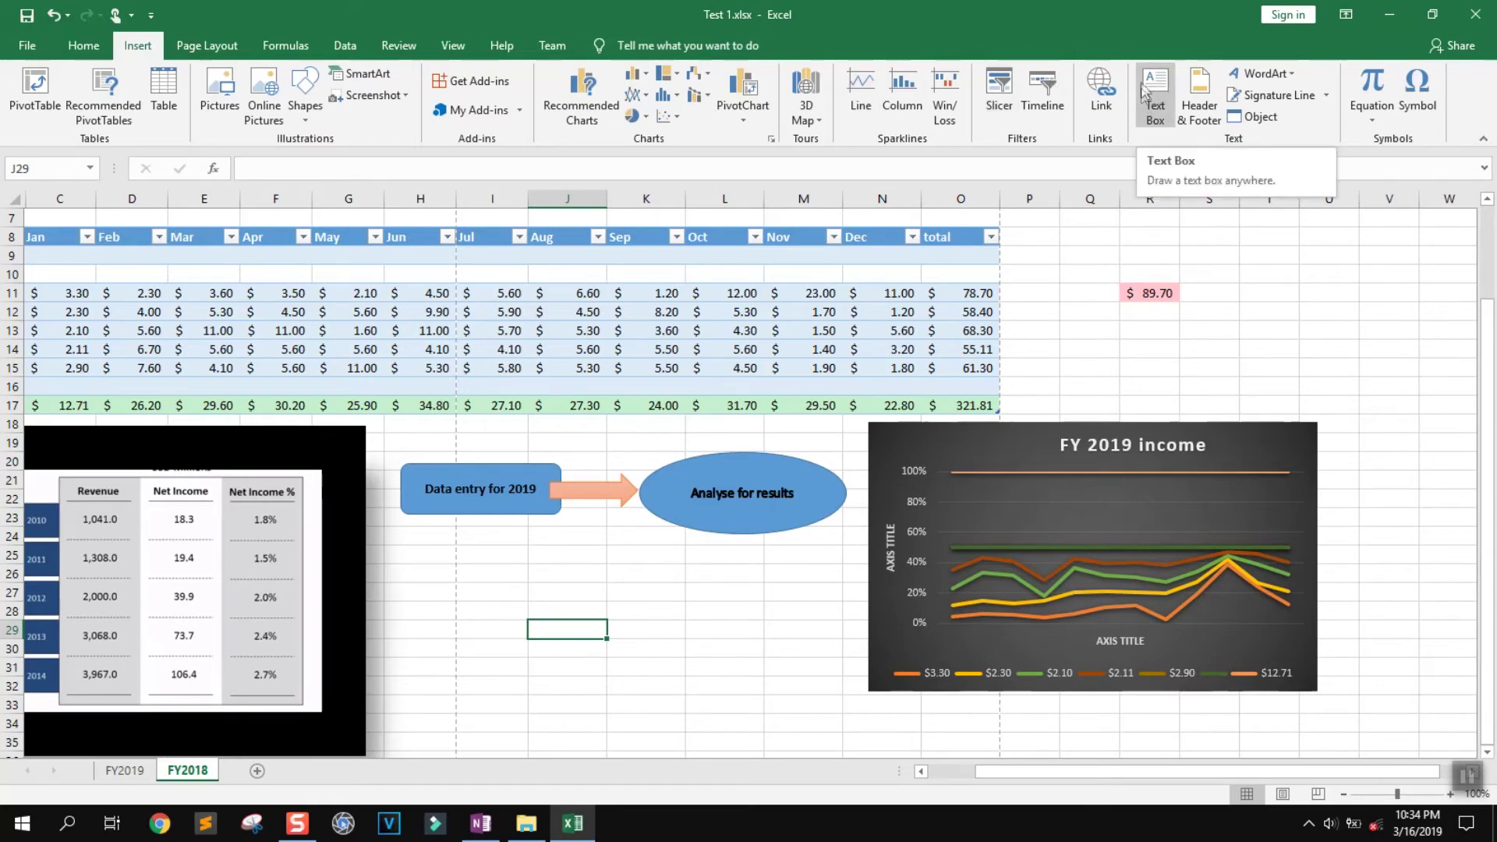
click(1466, 776)
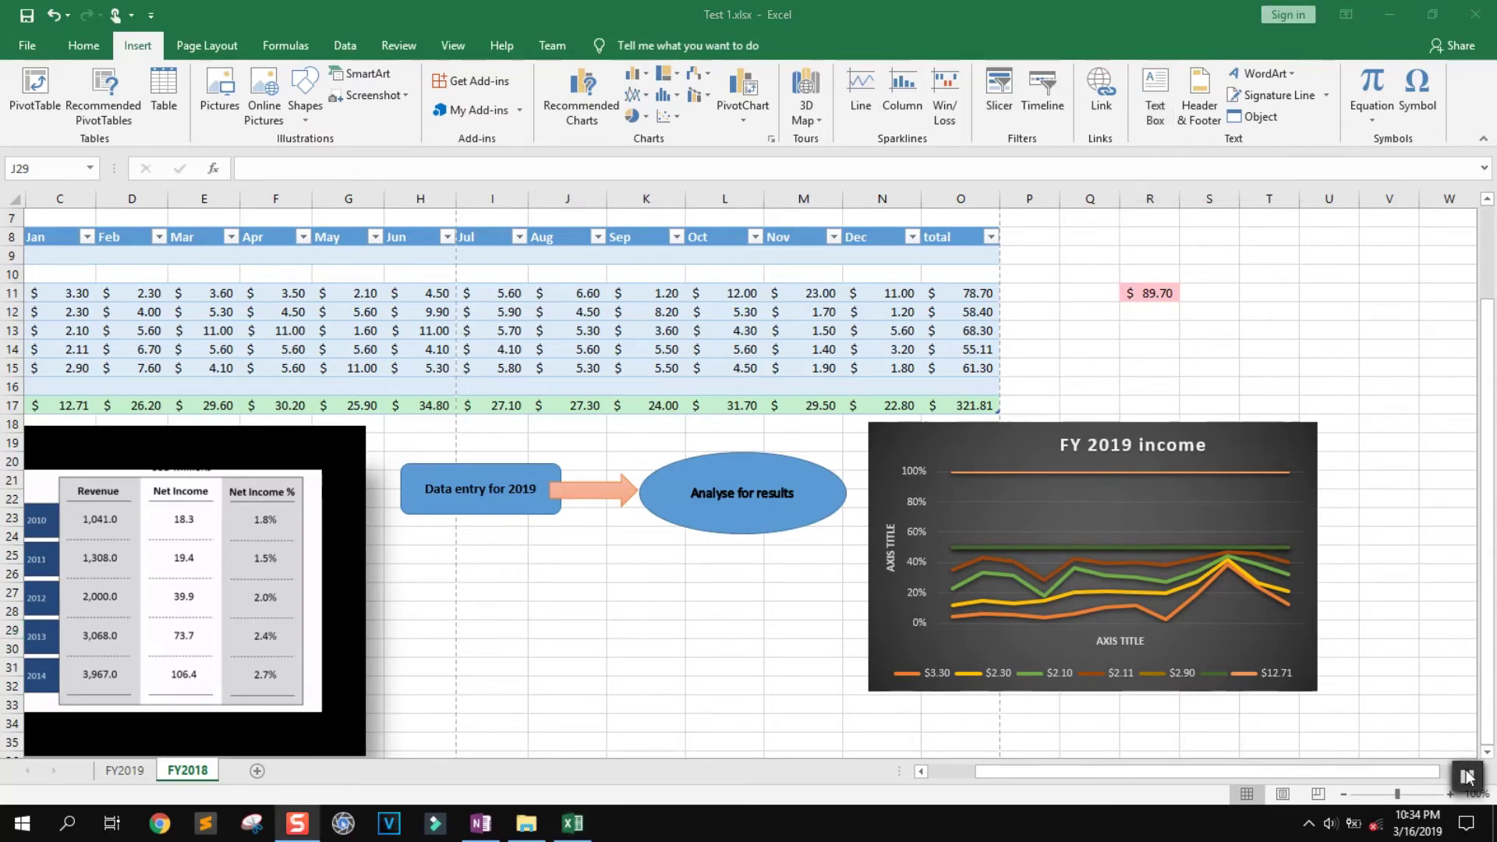
click(1151, 106)
click(1152, 106)
mouse_move(428, 567)
mouse_down()
mouse_move(707, 613)
mouse_move(801, 647)
mouse_up()
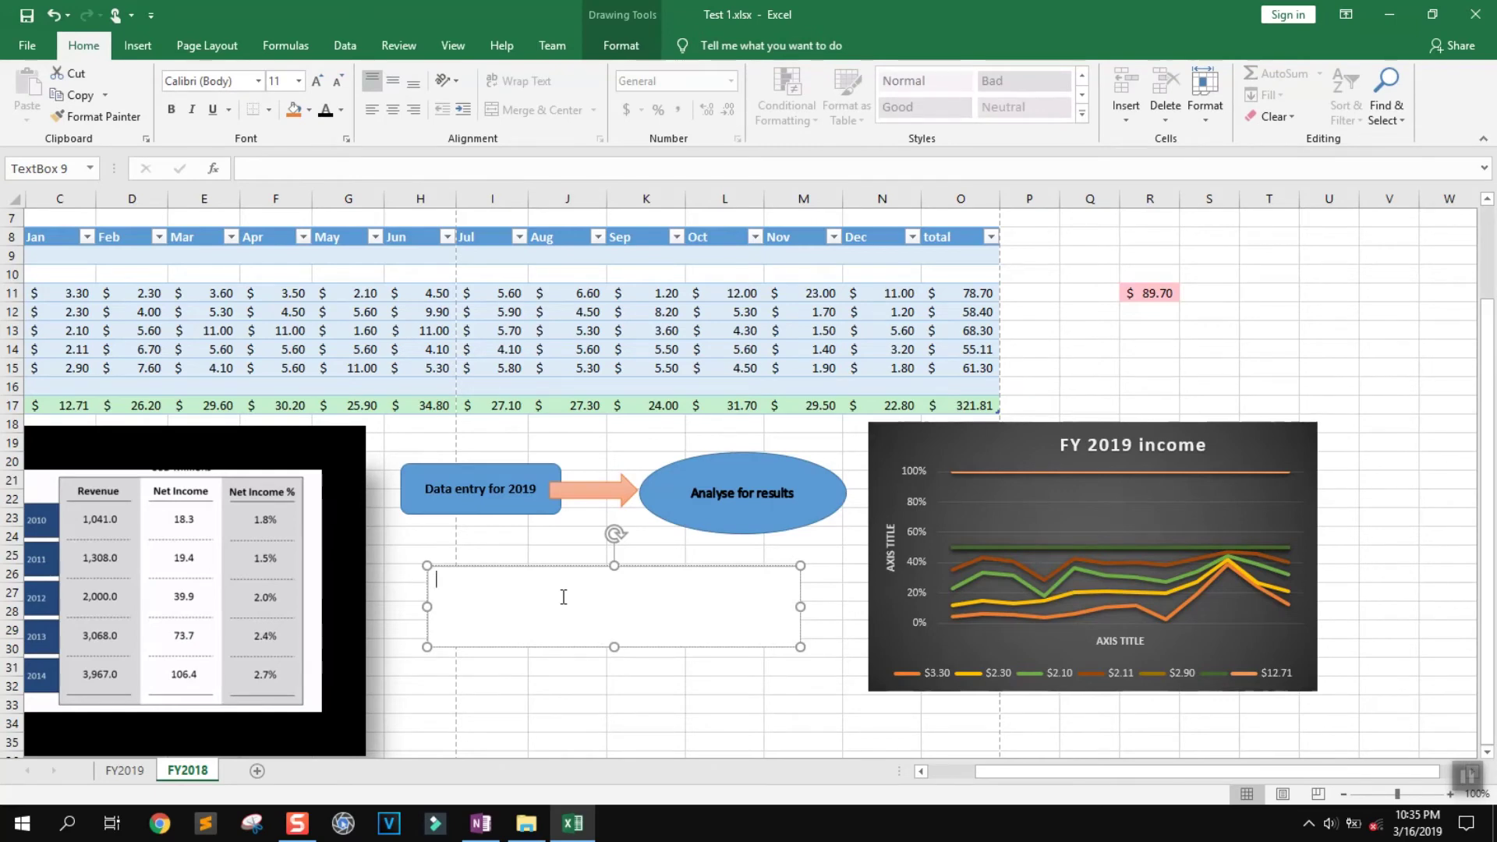
Type 'good Results for this year' and 'well done' on two lines in the text box
text(good Results for)
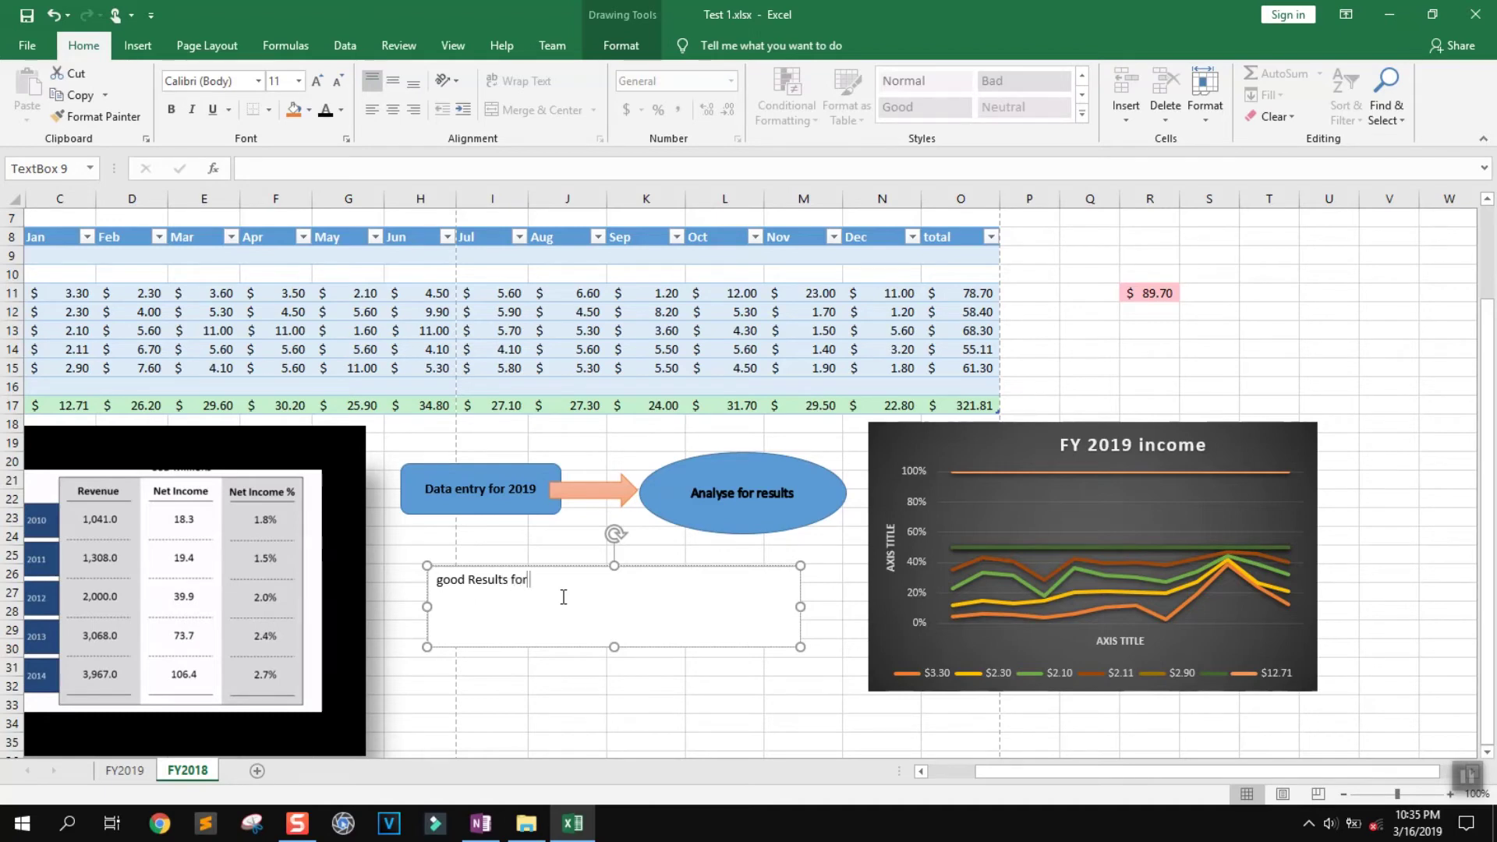
text( this year)
key(Return)
text(well done)
click(653, 686)
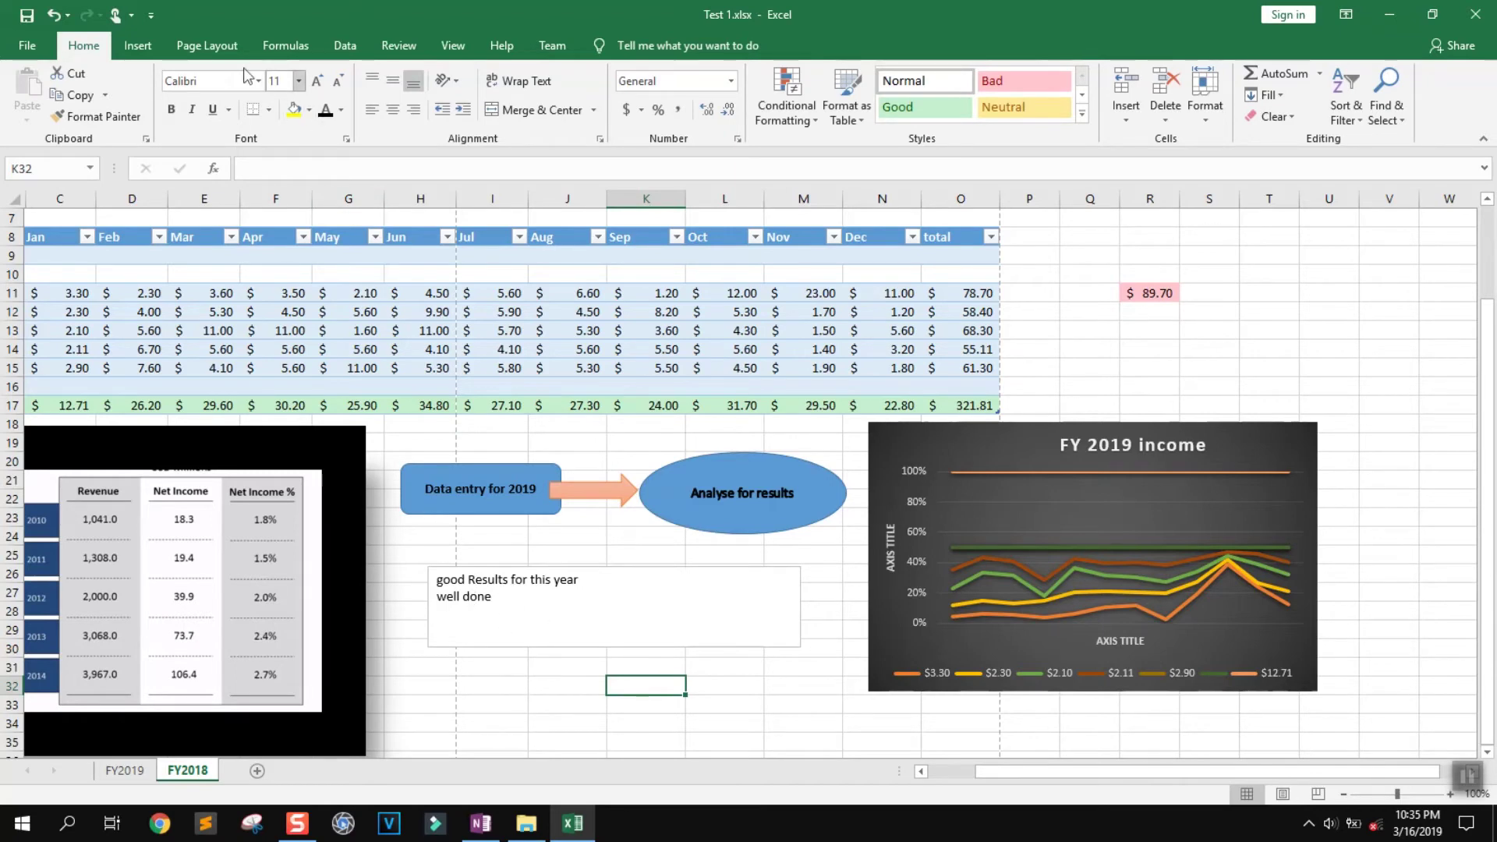
click(138, 45)
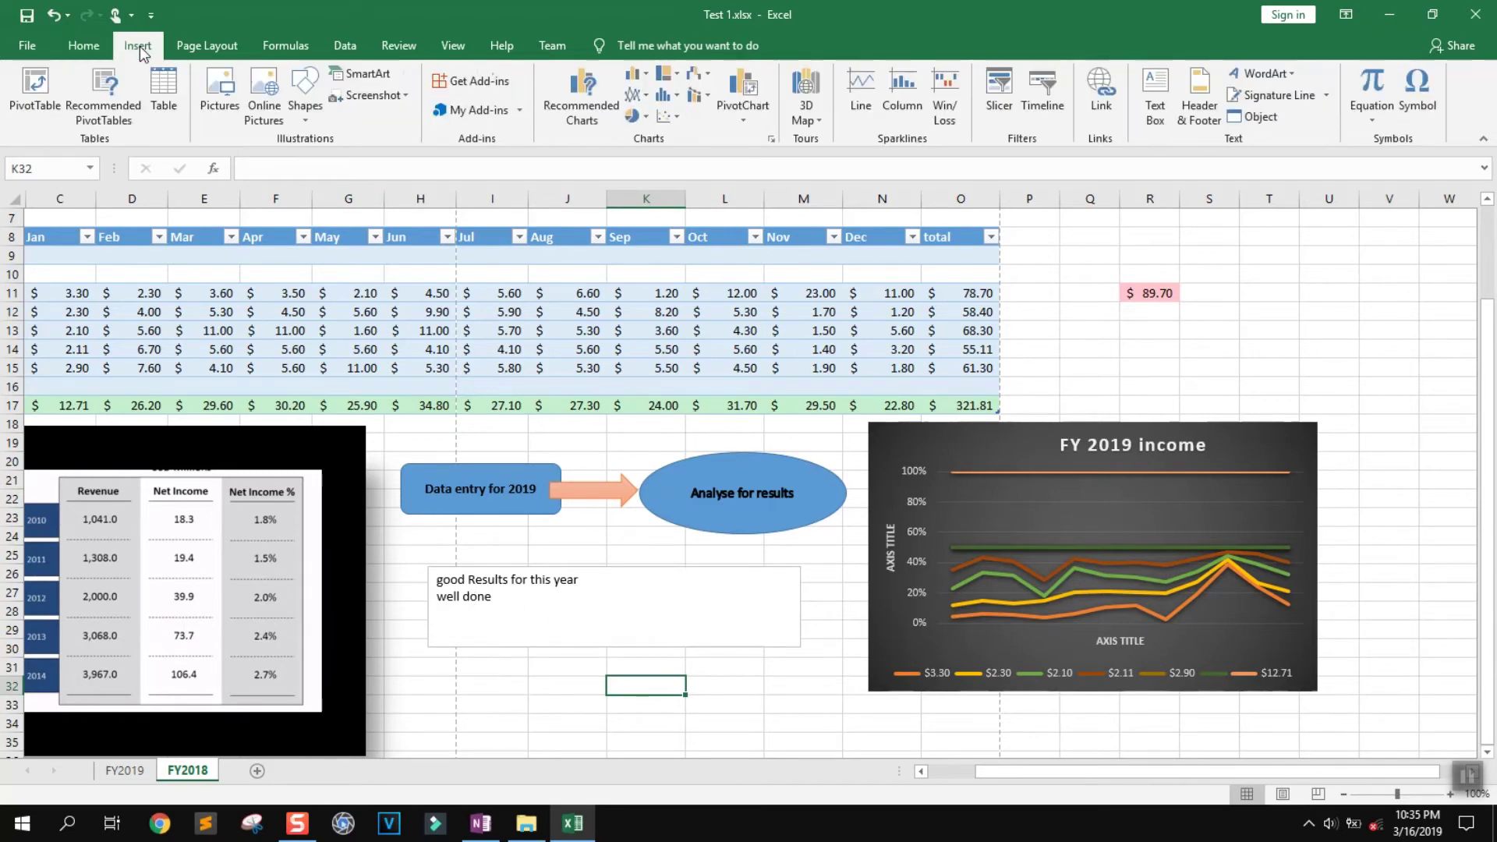
click(762, 586)
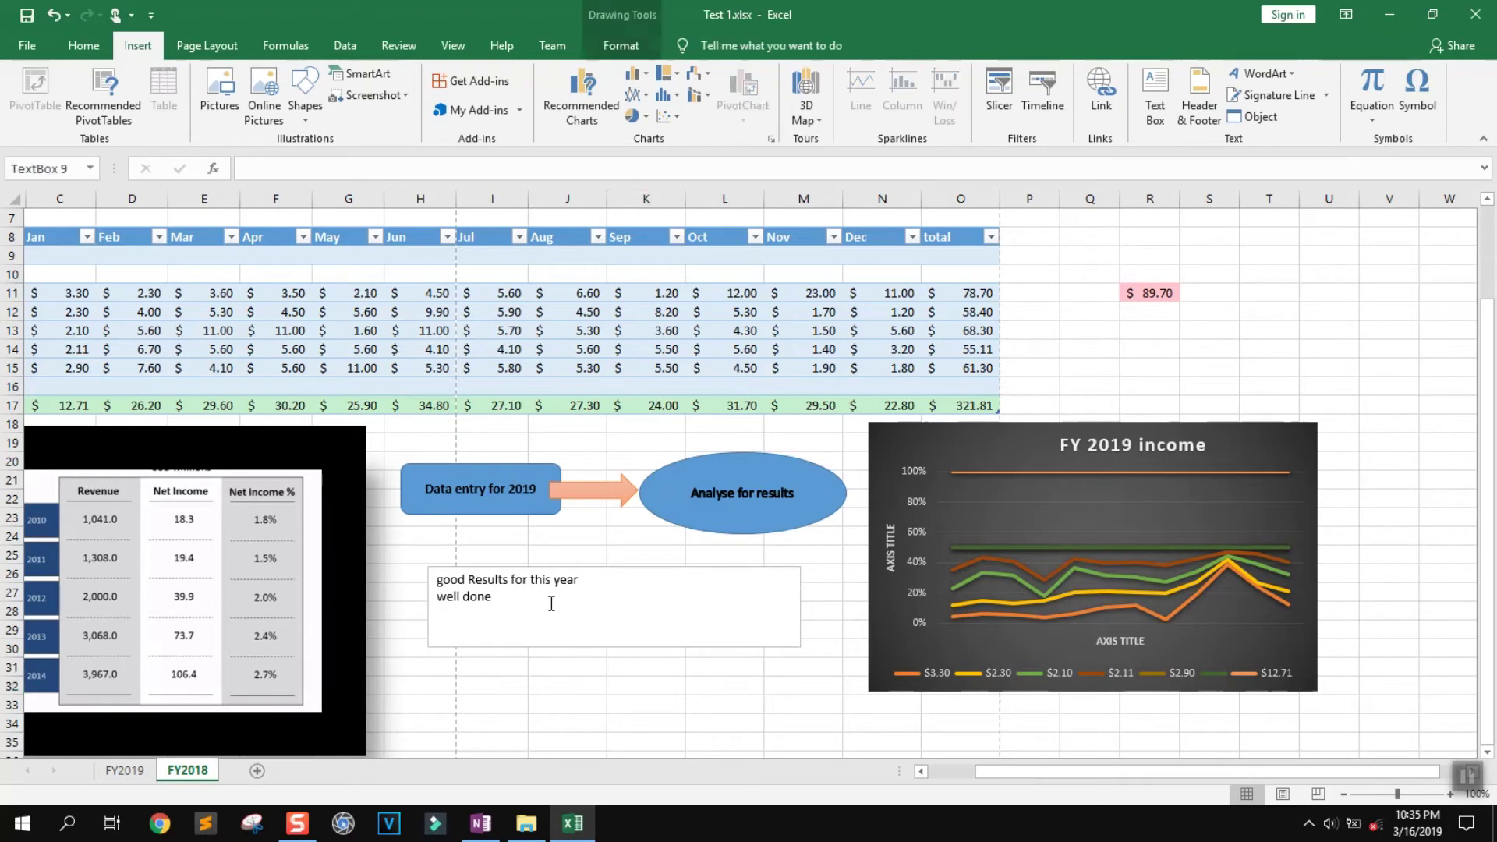
click(1101, 94)
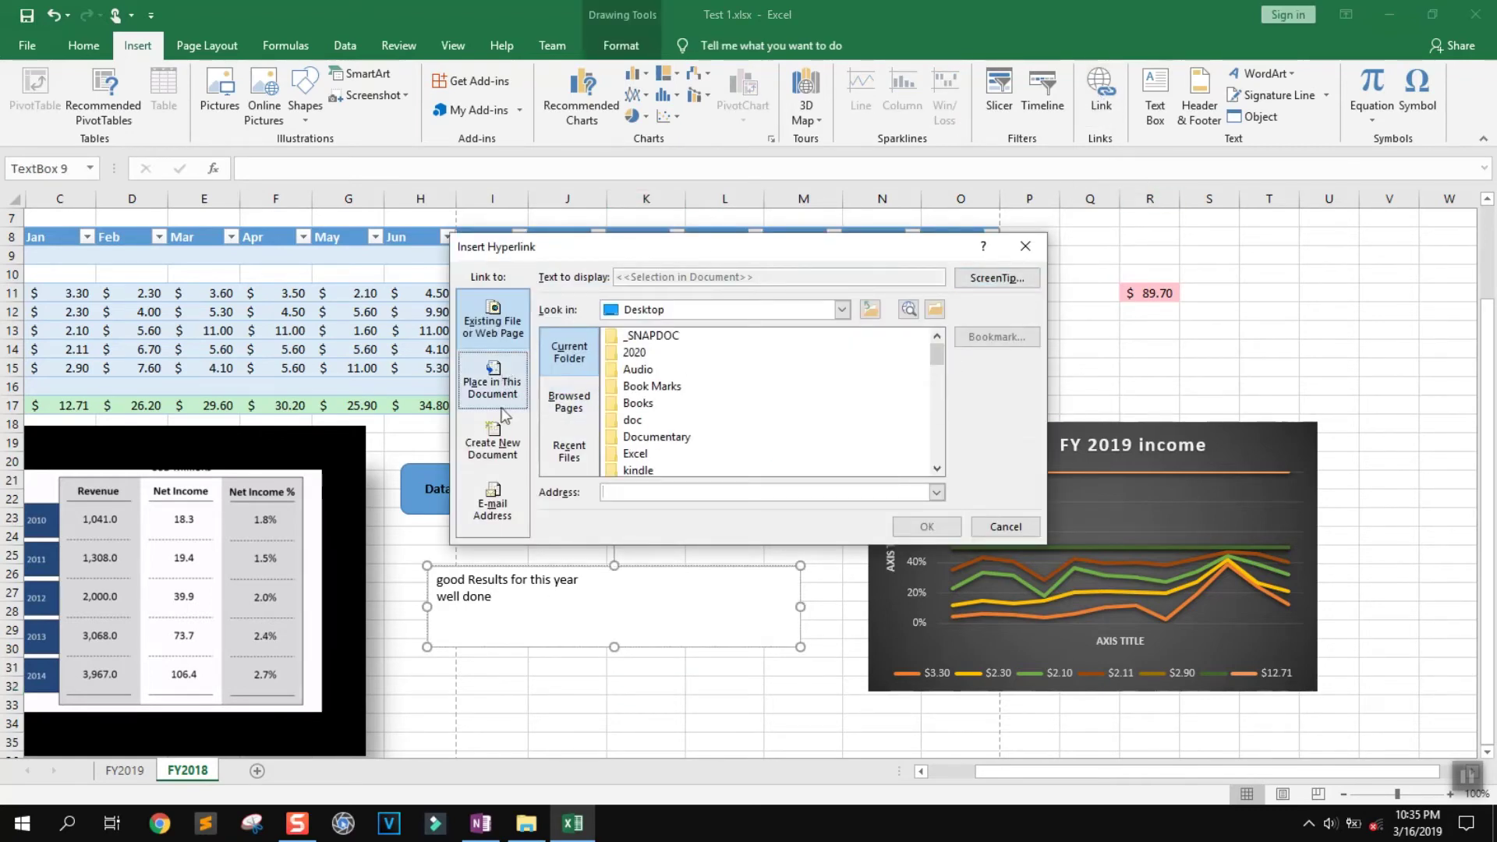
click(1033, 246)
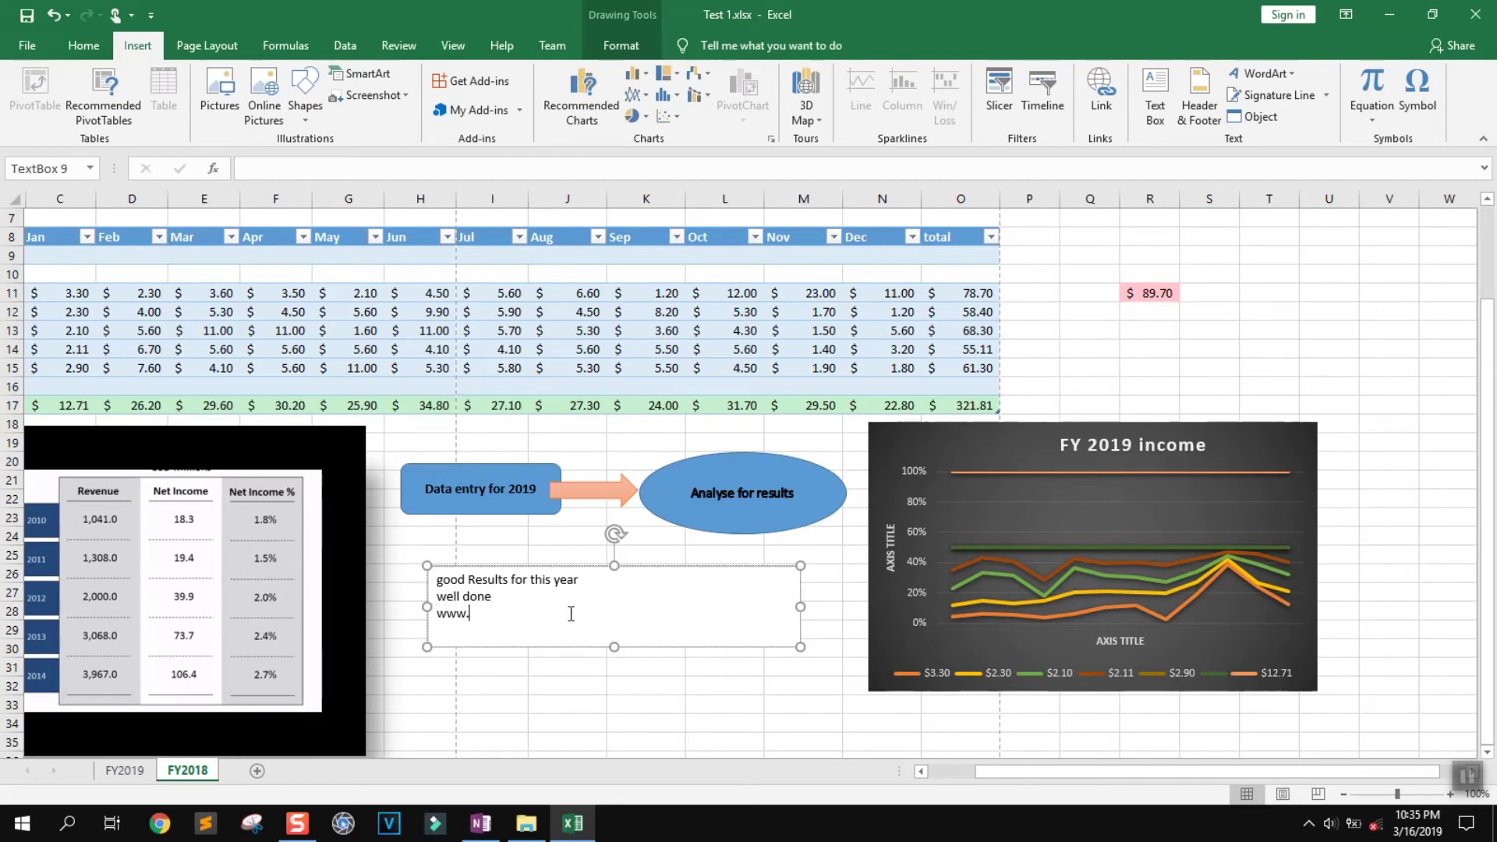
text(.com)
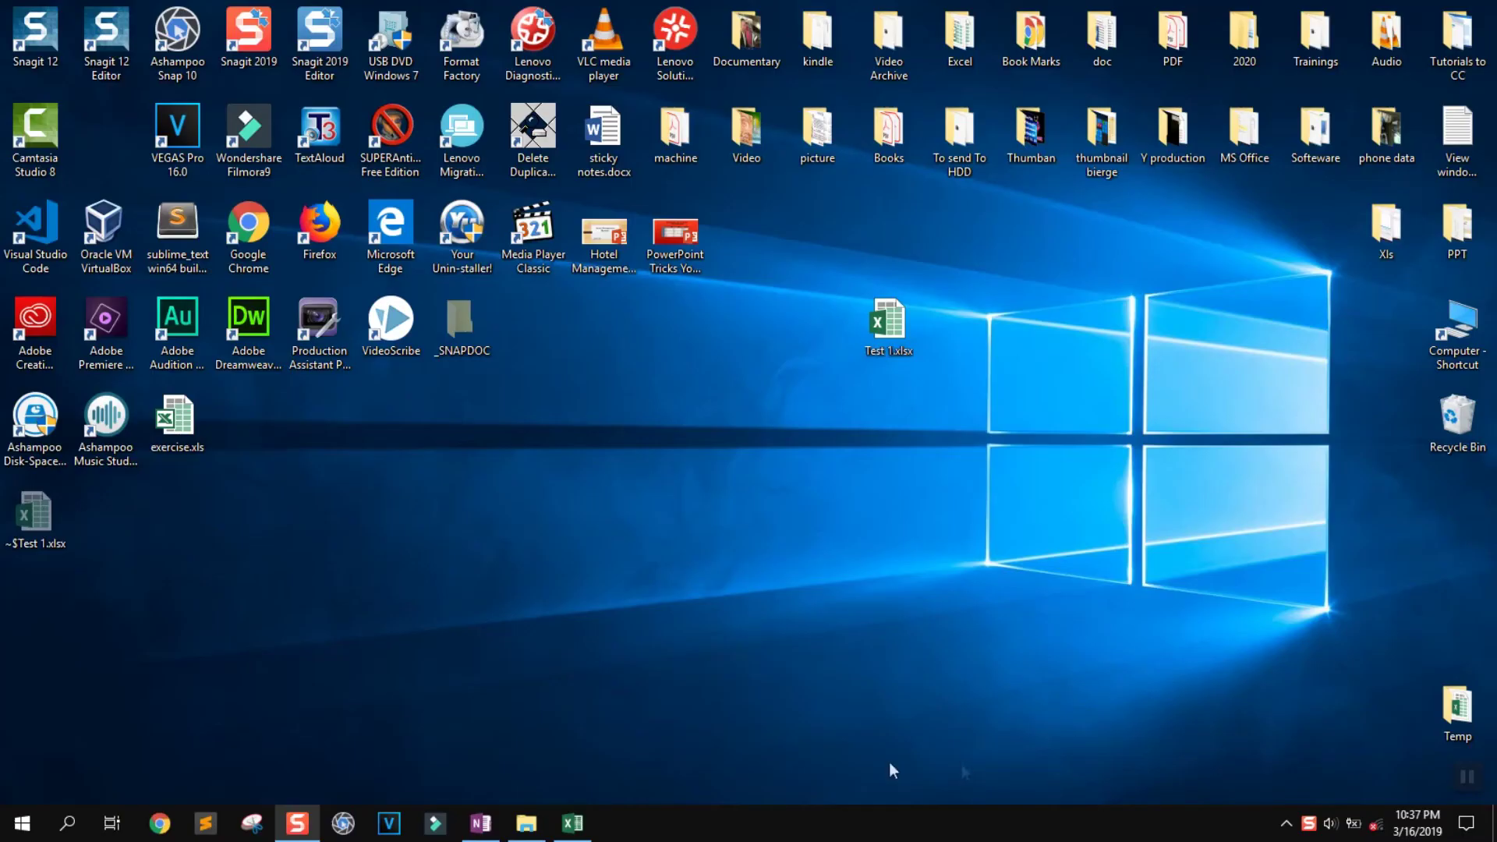
click(589, 830)
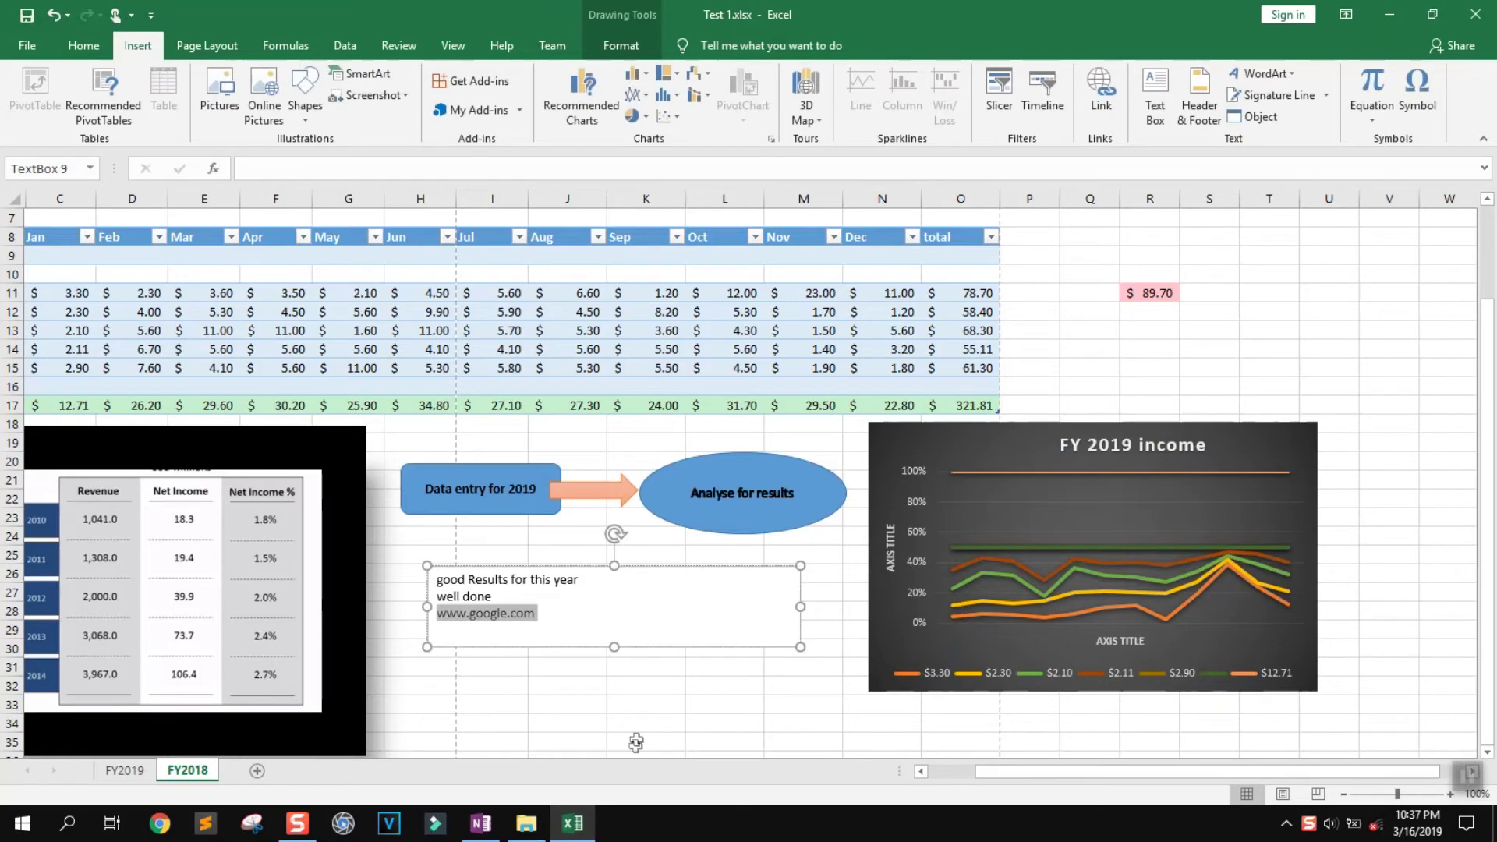
click(540, 616)
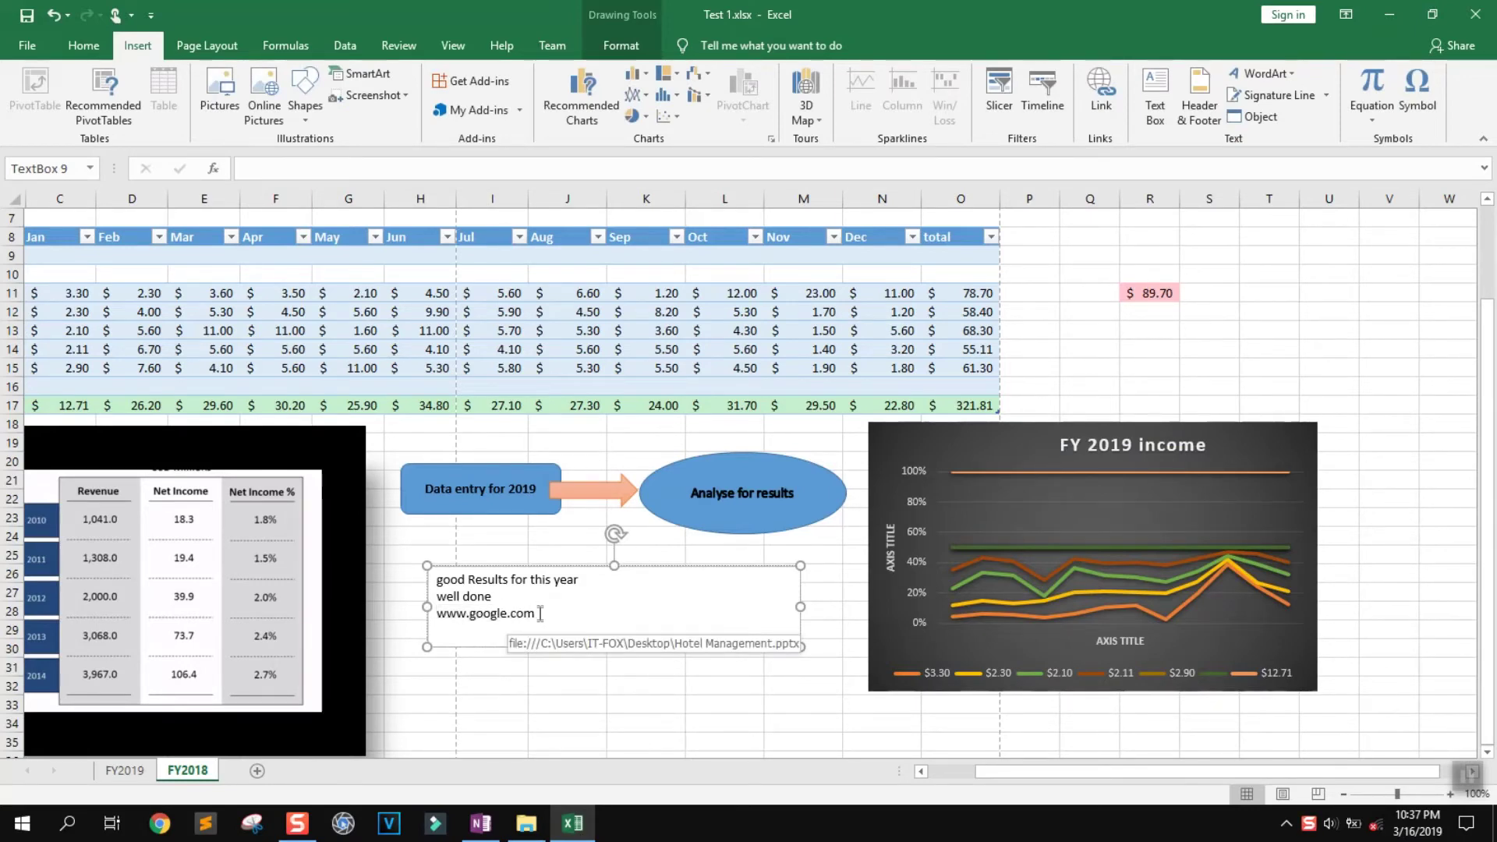
drag(539, 613, 444, 616)
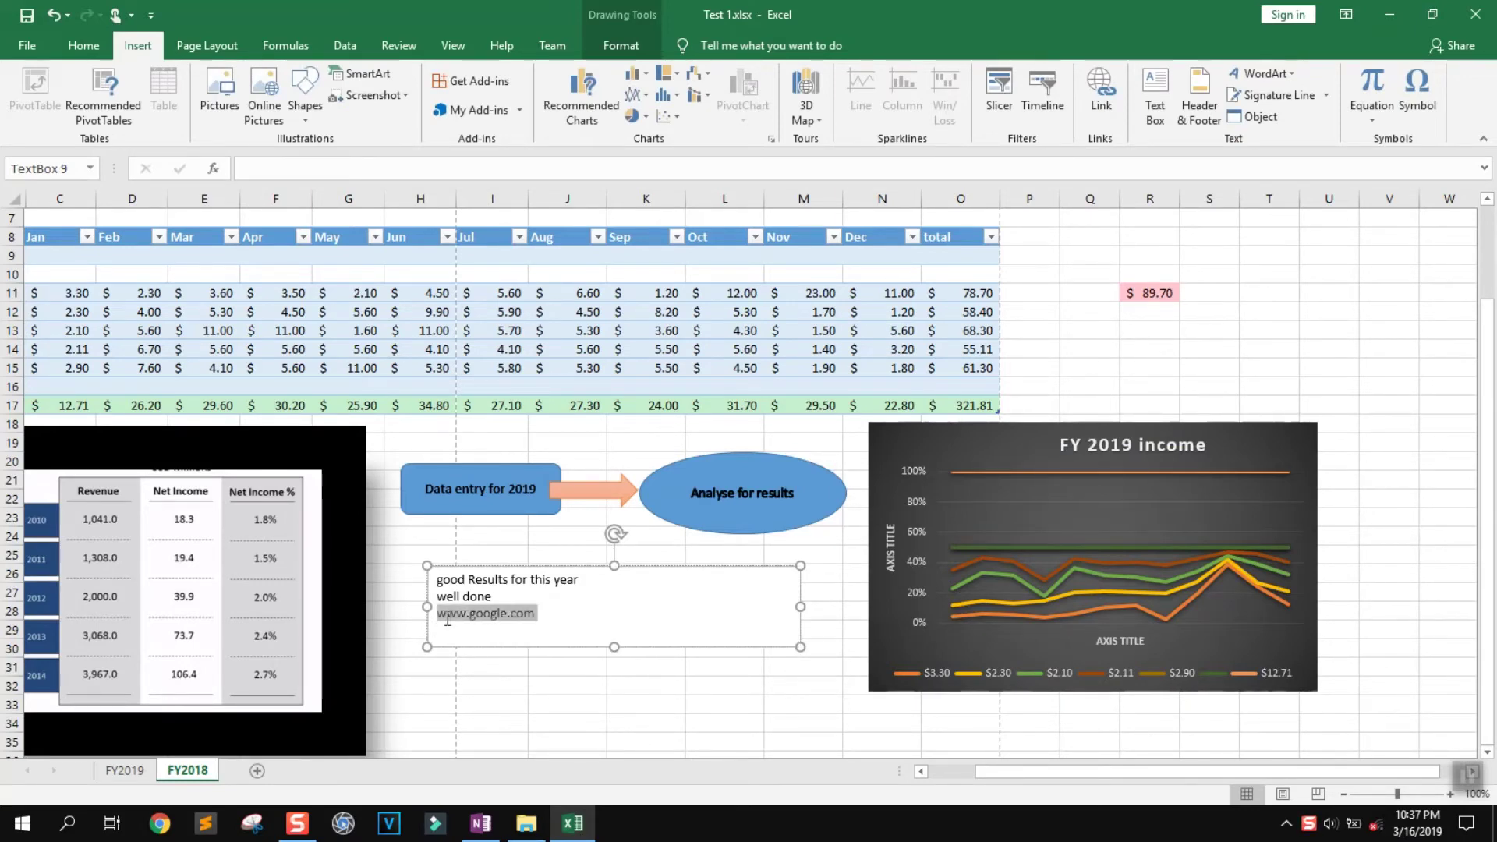
right_click(455, 619)
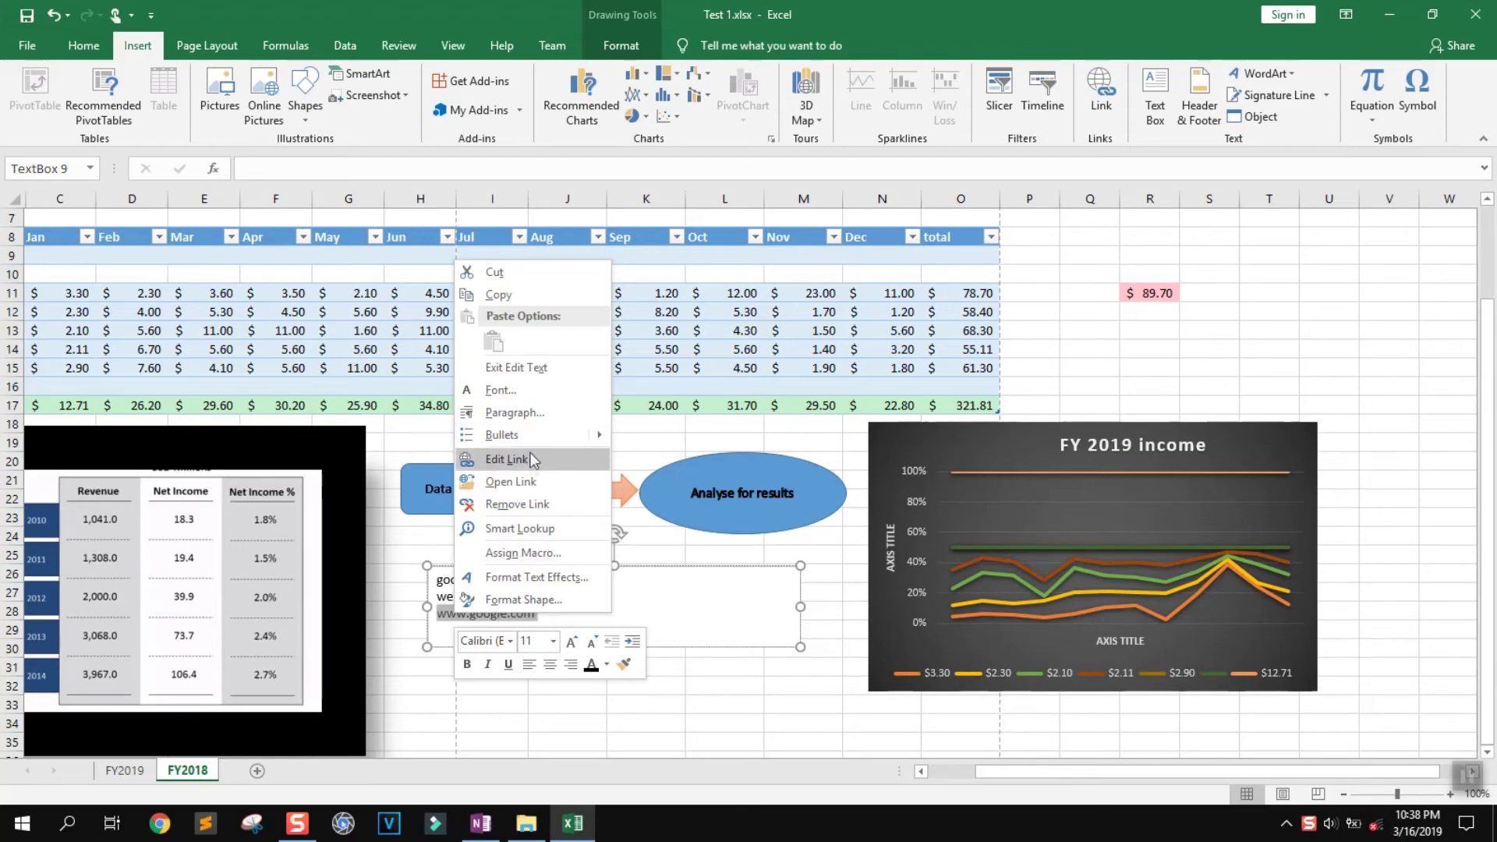
click(533, 461)
Keep the link target as Hotel Management.pptx after trying sticky notes.docx
scroll(549, 477, down, 5)
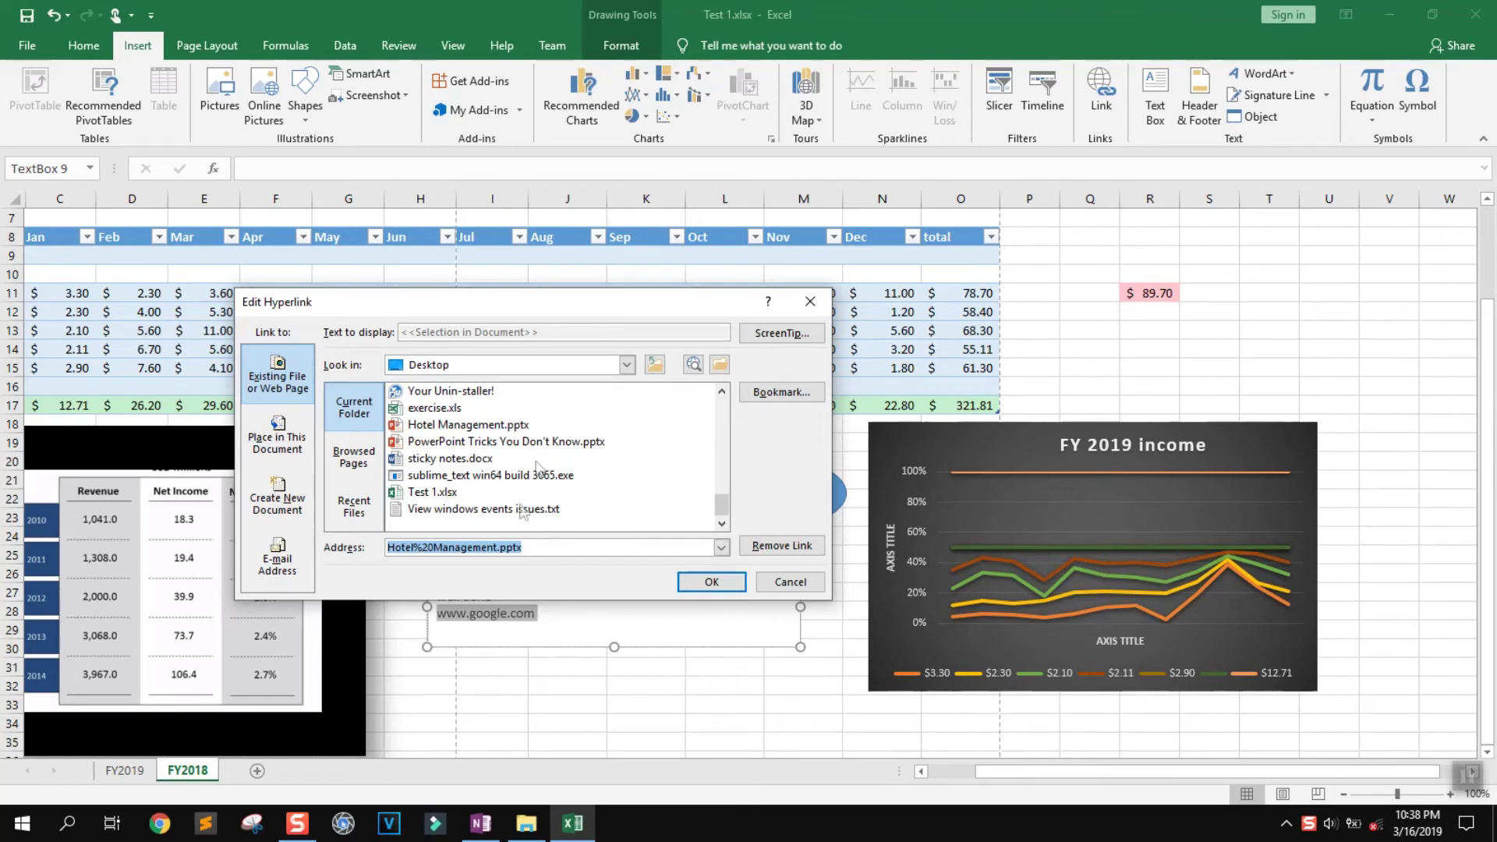
click(451, 461)
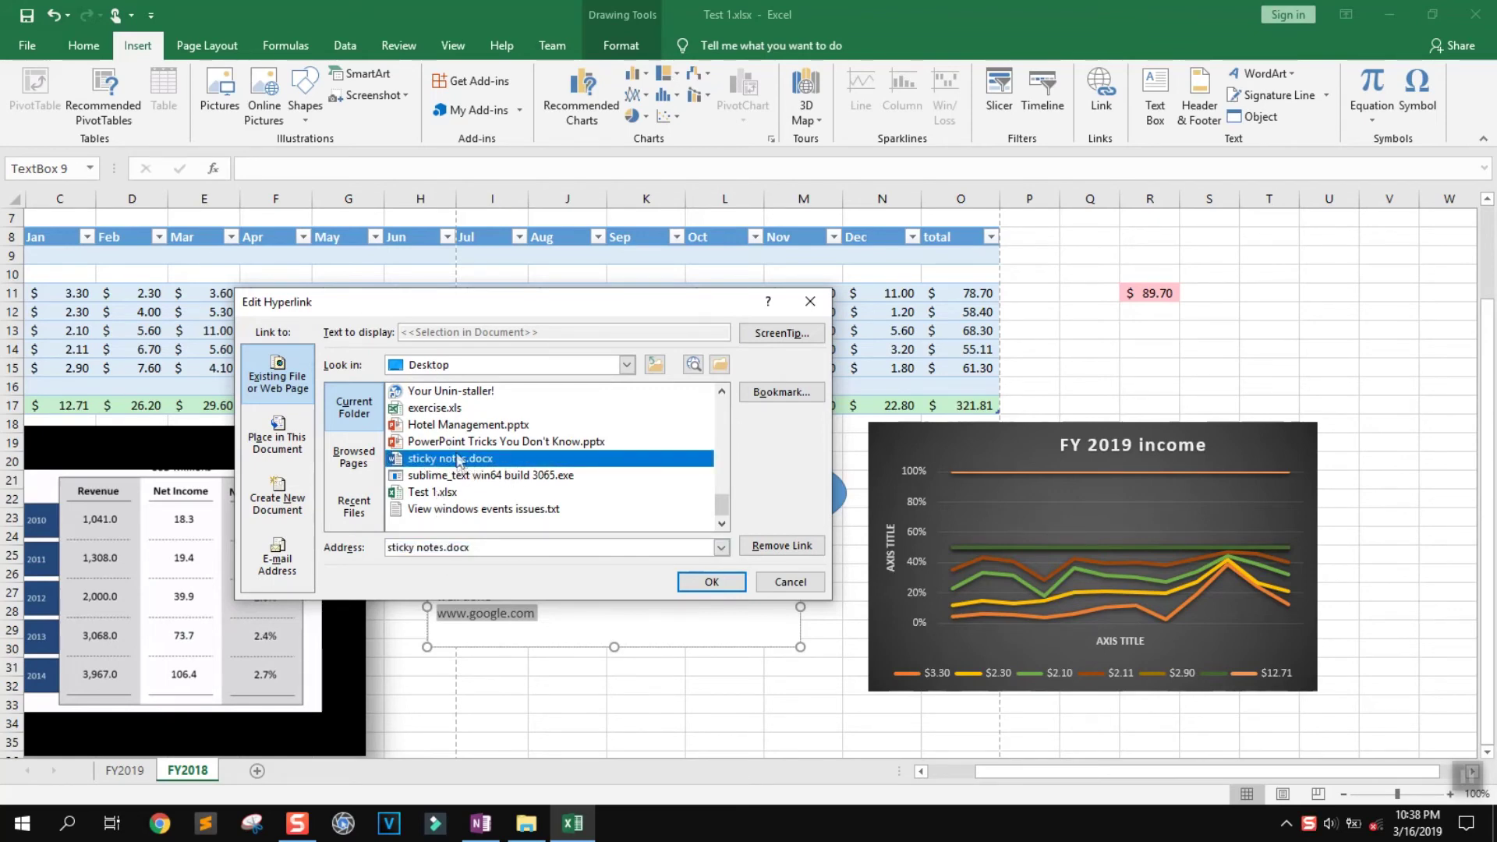
click(466, 428)
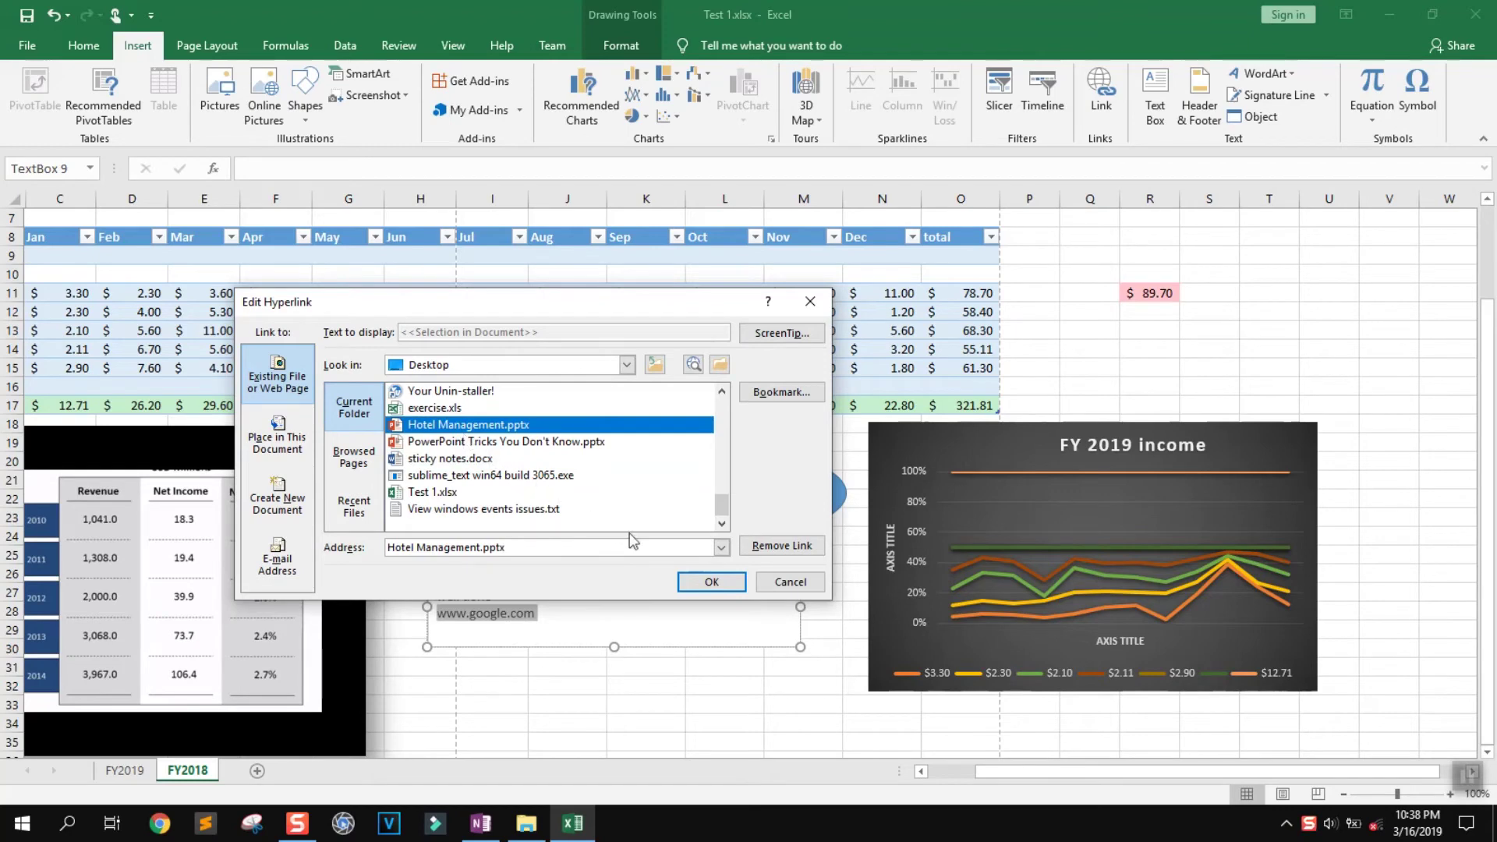
click(712, 583)
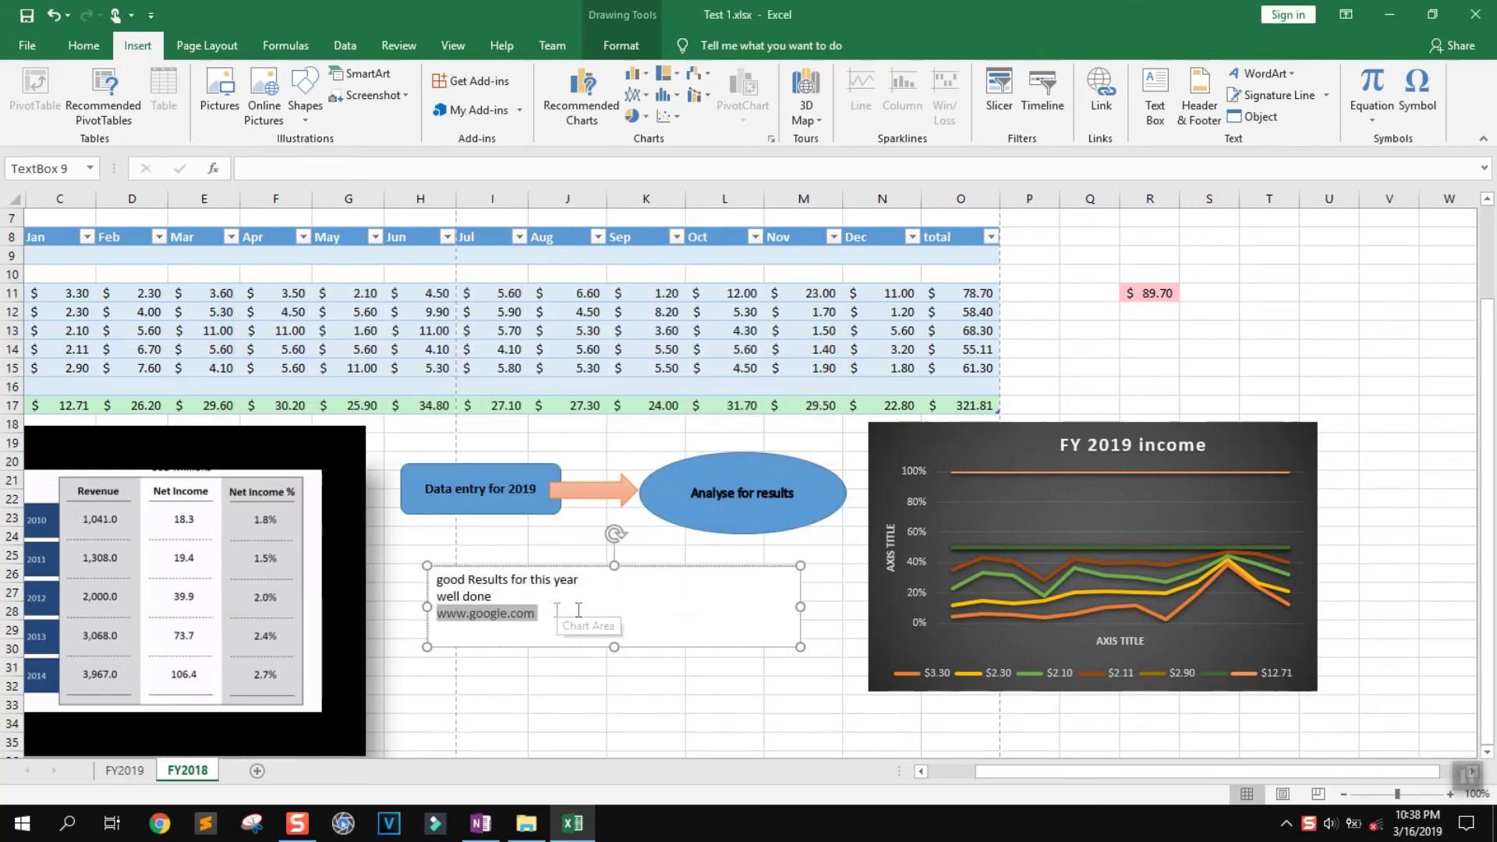
click(550, 614)
triple_click(515, 621)
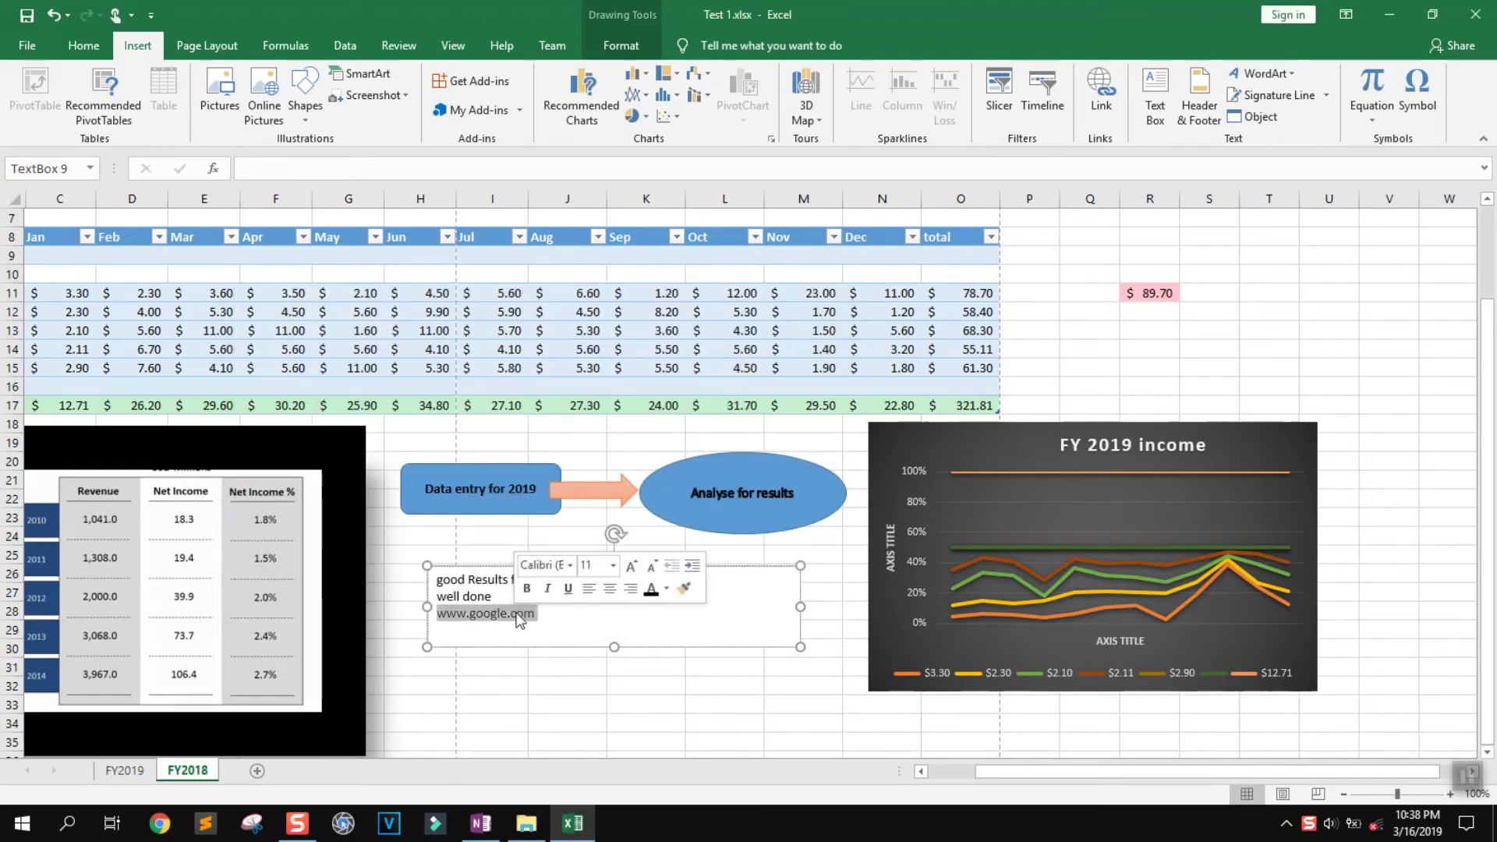
right_click(518, 613)
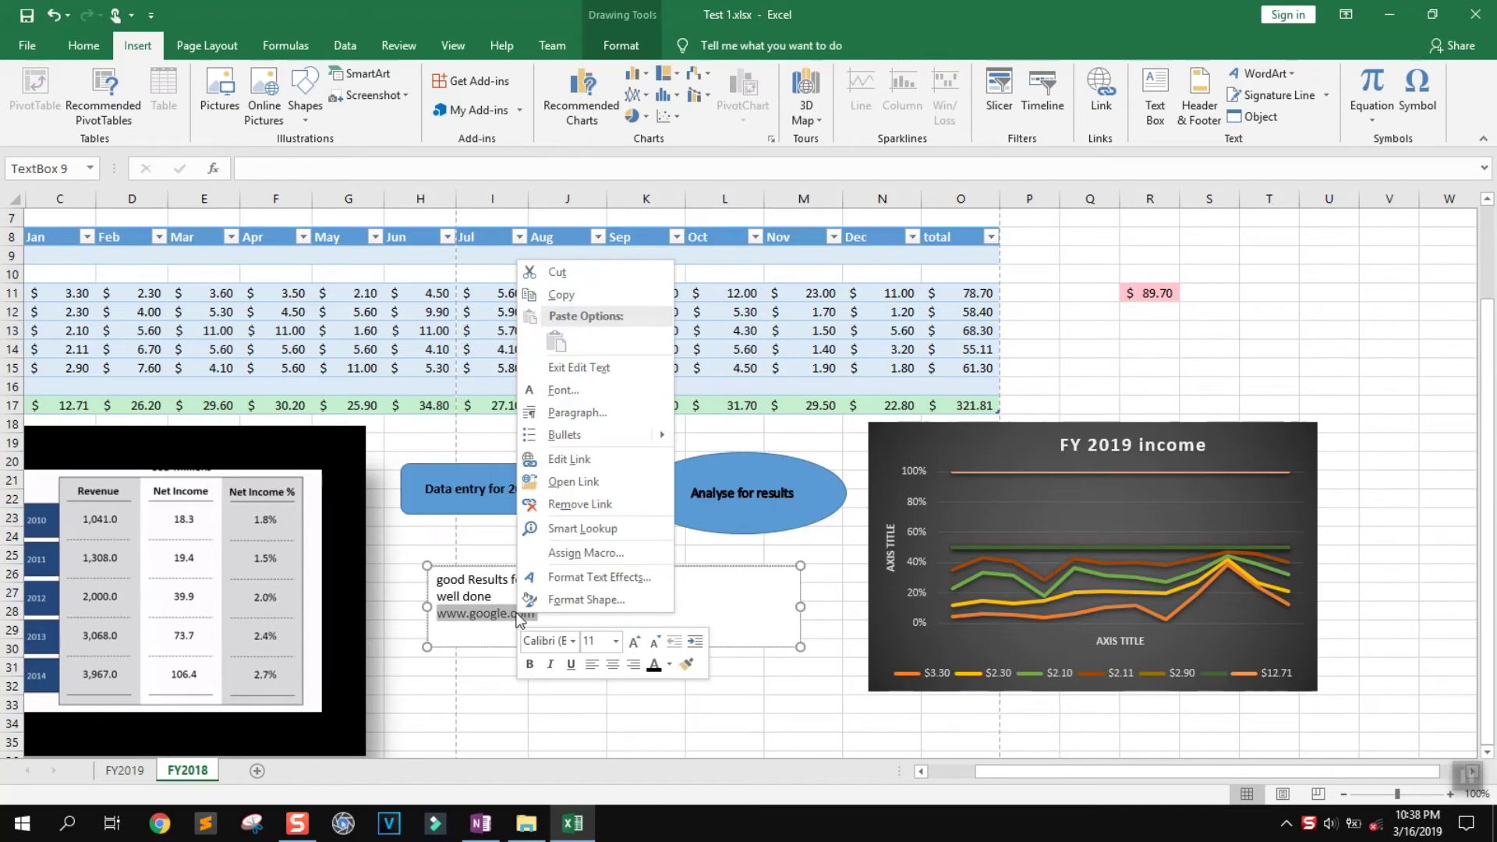
click(560, 483)
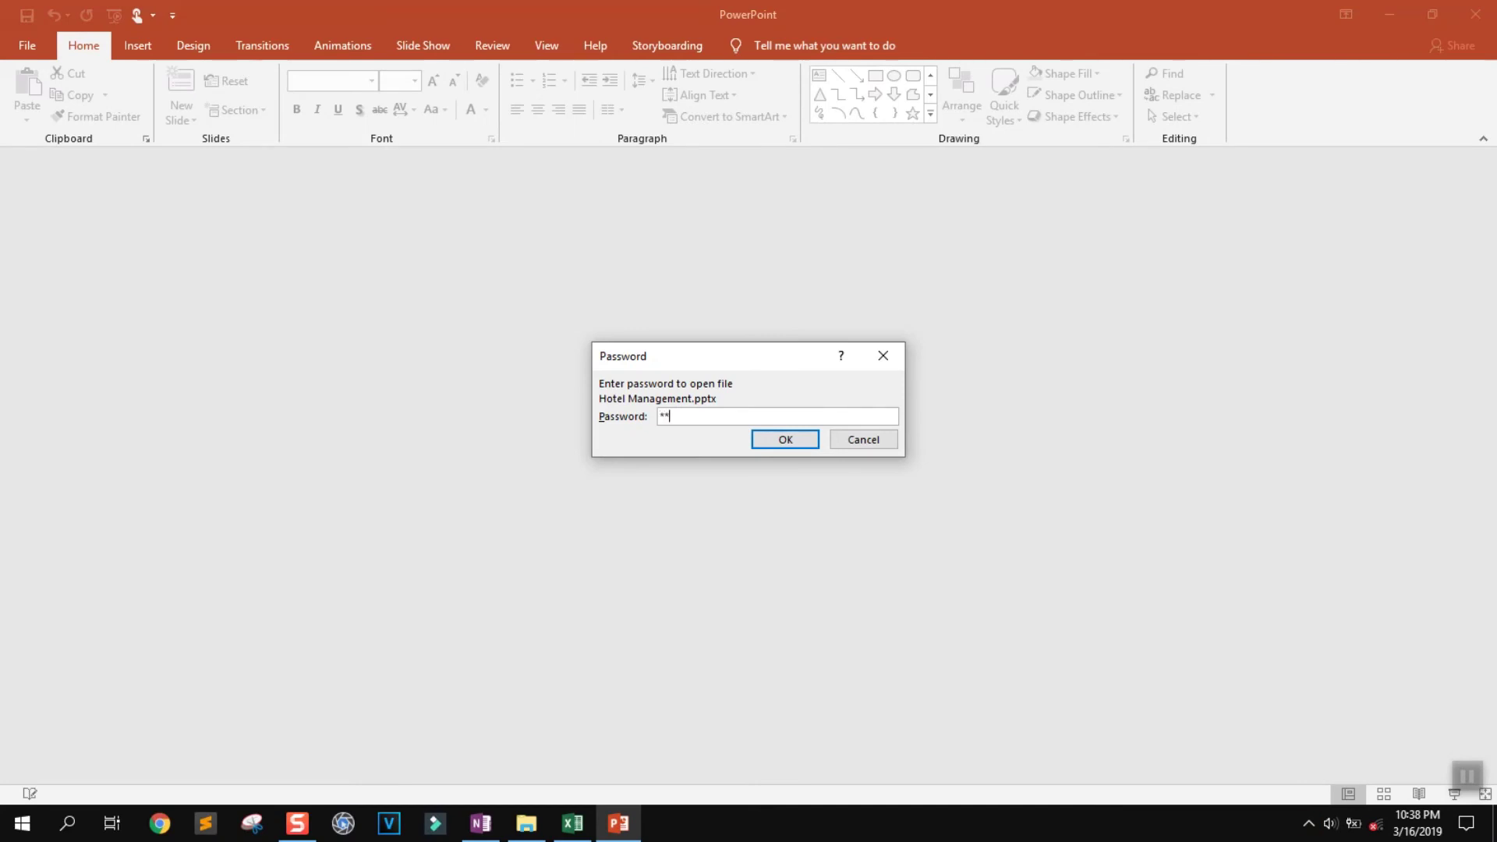
Unlock Hotel Management.pptx with its password, then return to Excel's FY2018 sheet
key(Return)
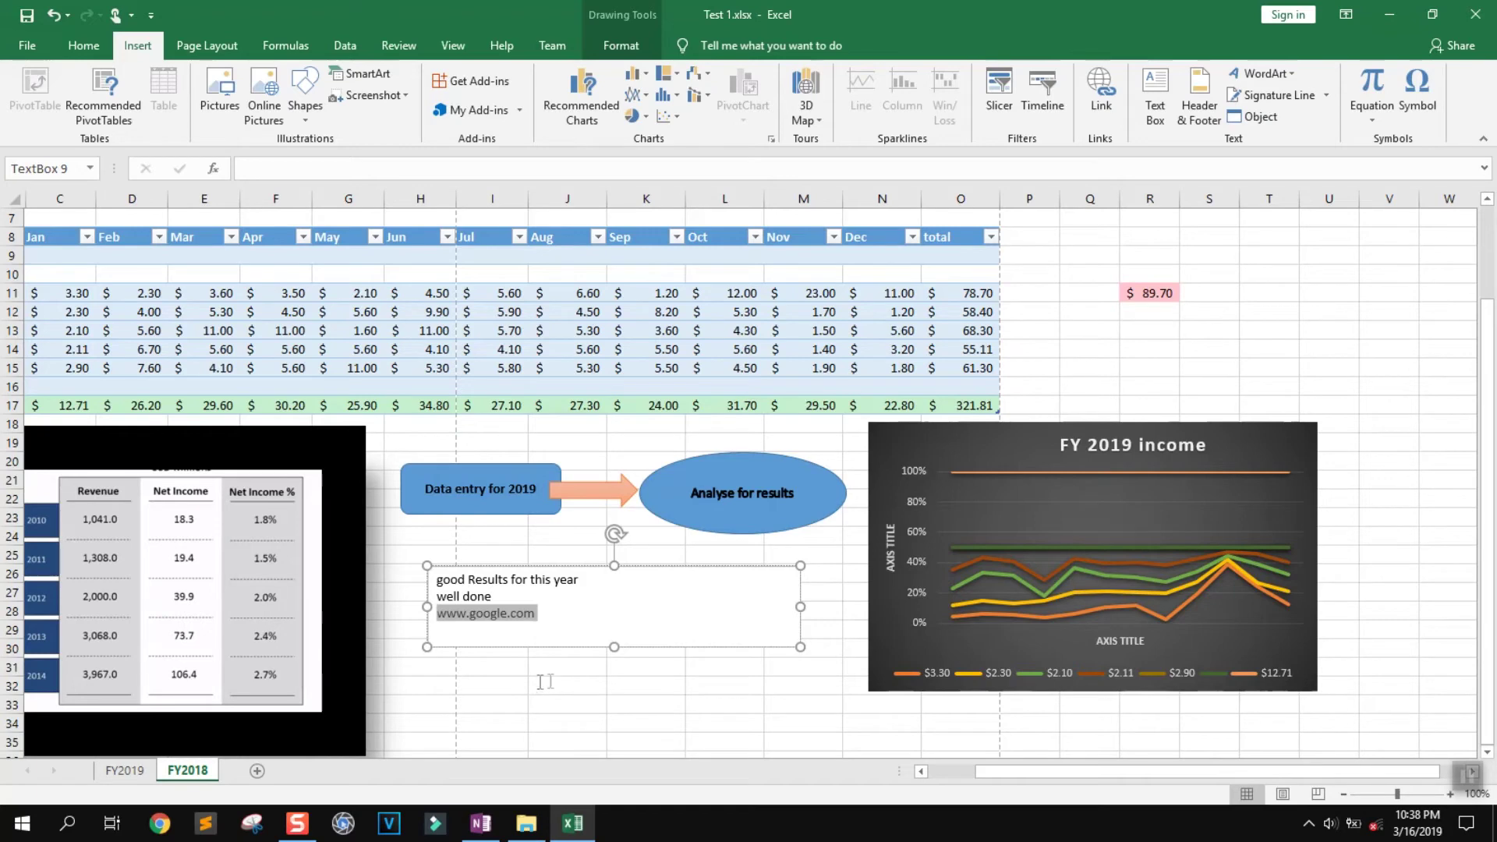
click(633, 704)
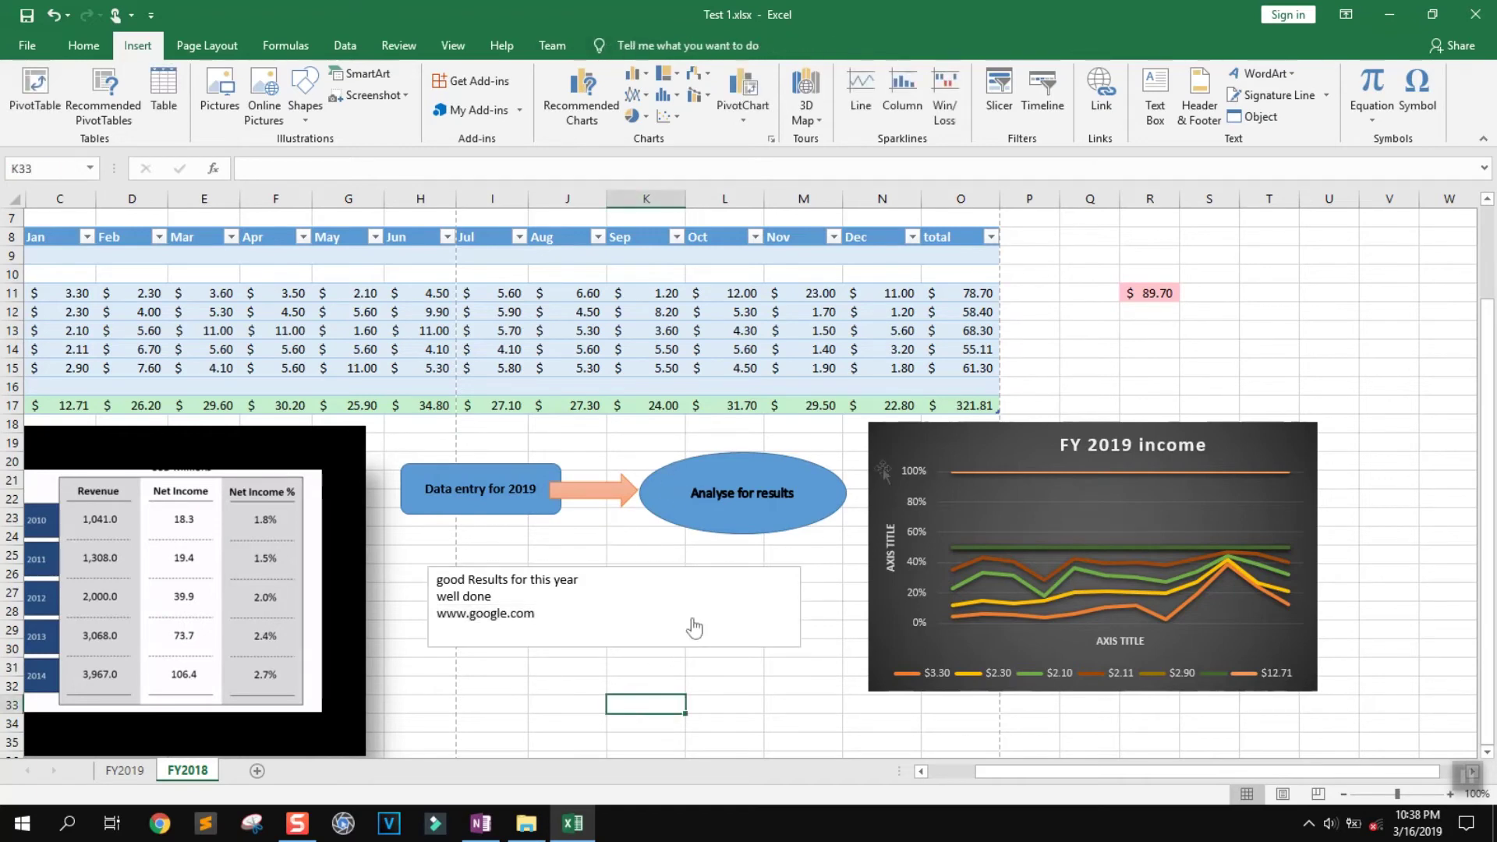
Type 'Test Number 10' into the centre page header
click(1203, 116)
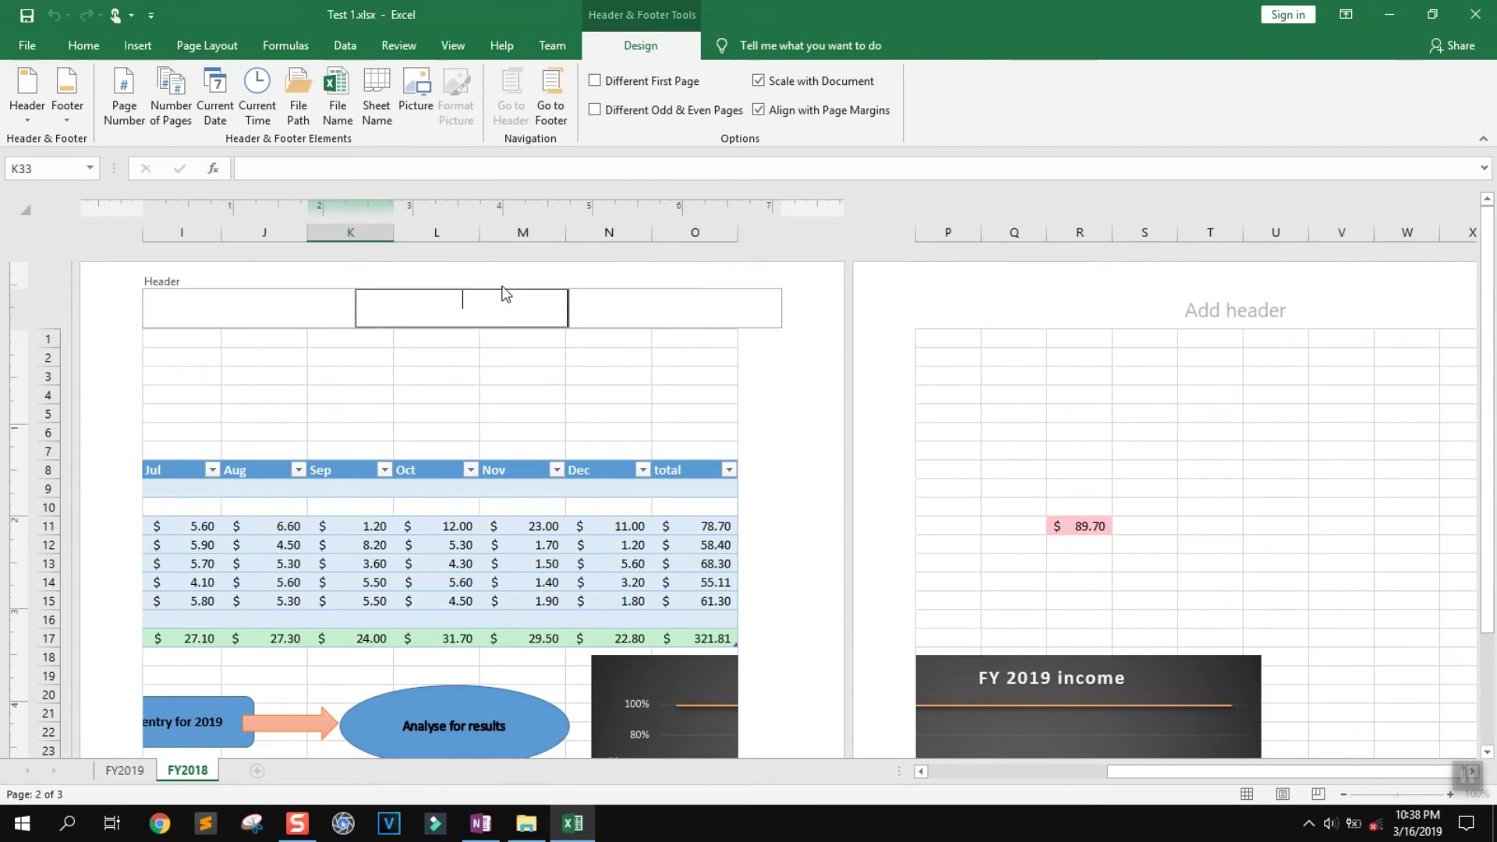
text(Test Number 10)
key(Return)
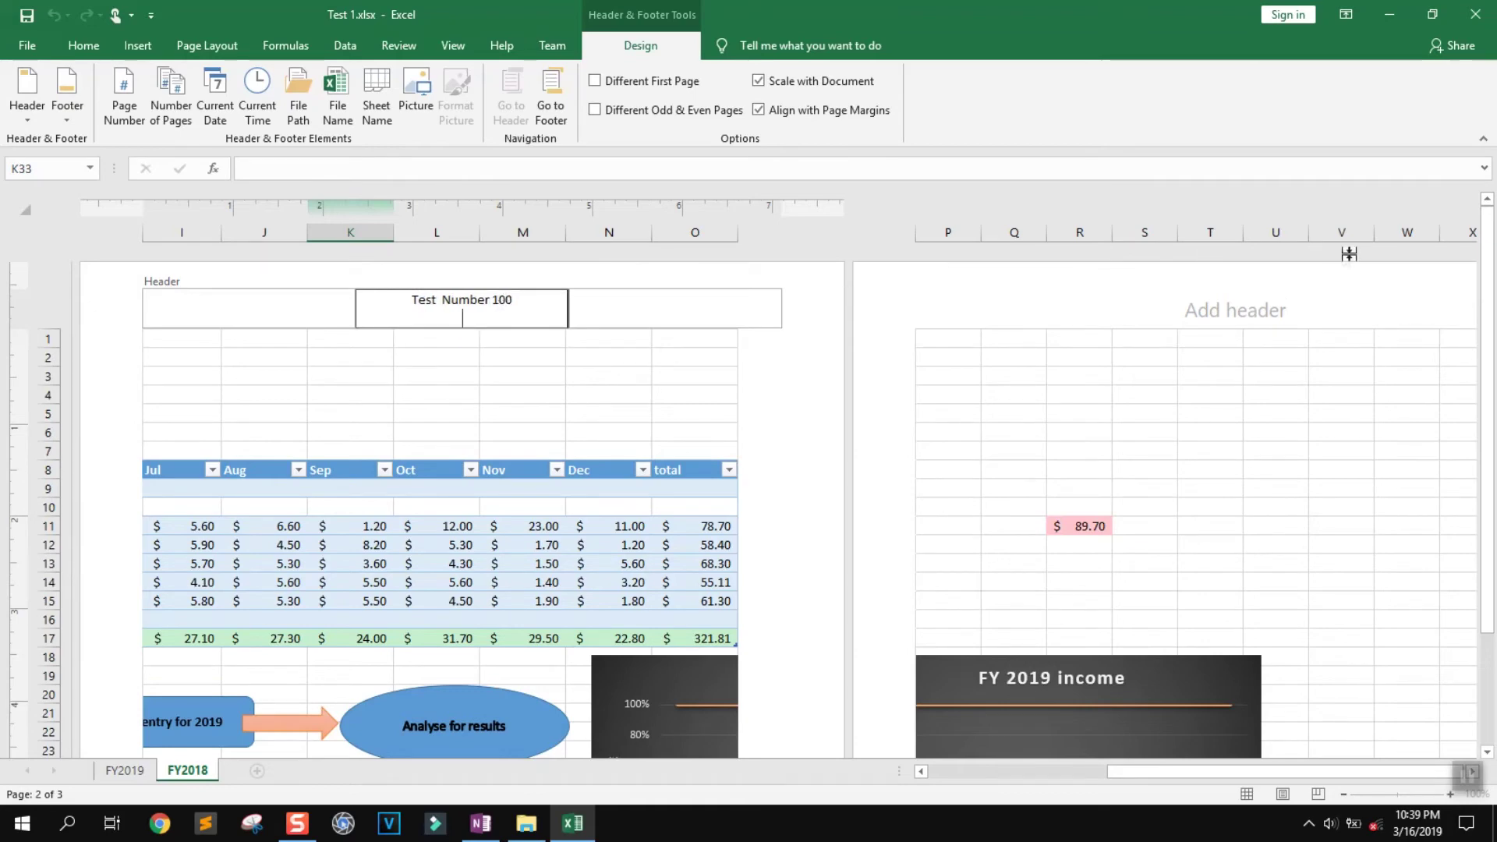
click(1287, 306)
click(1153, 369)
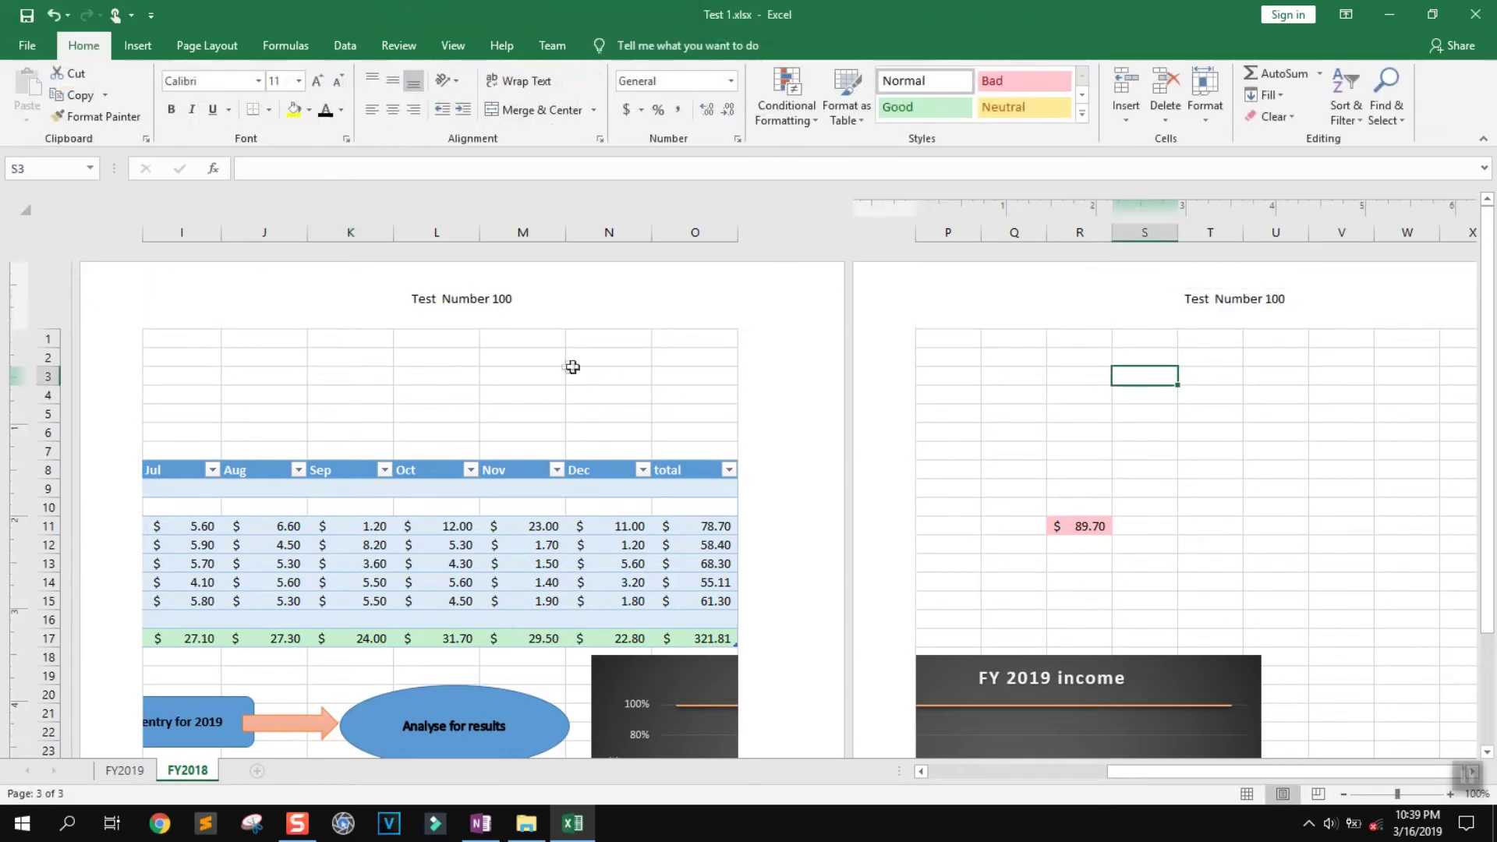
Enter 'test 1' as the centre page footer
scroll(601, 414, down, 13)
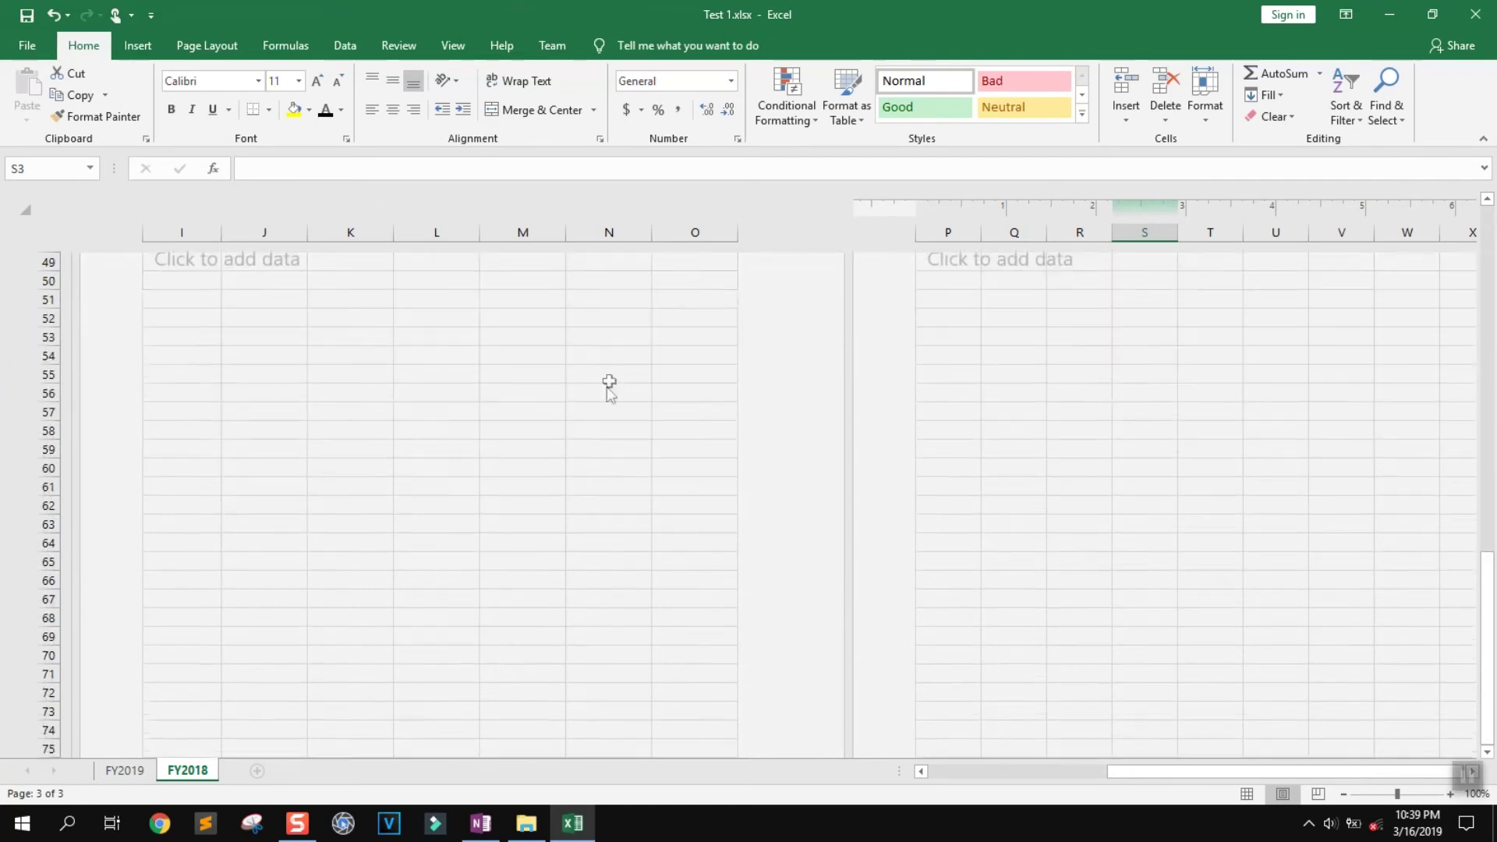
click(482, 433)
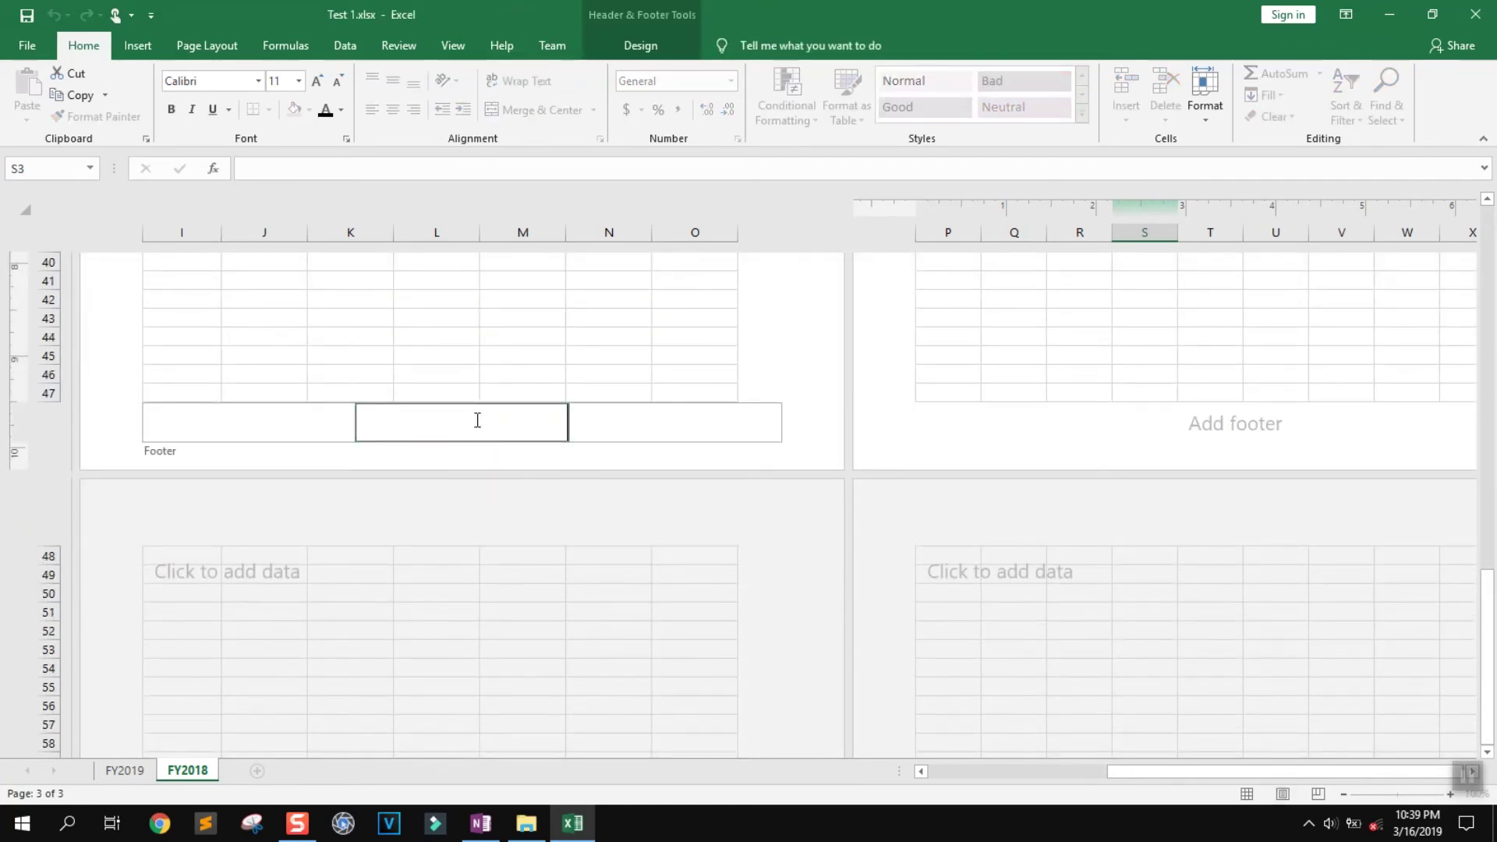
text(test 1)
key(Return)
click(612, 417)
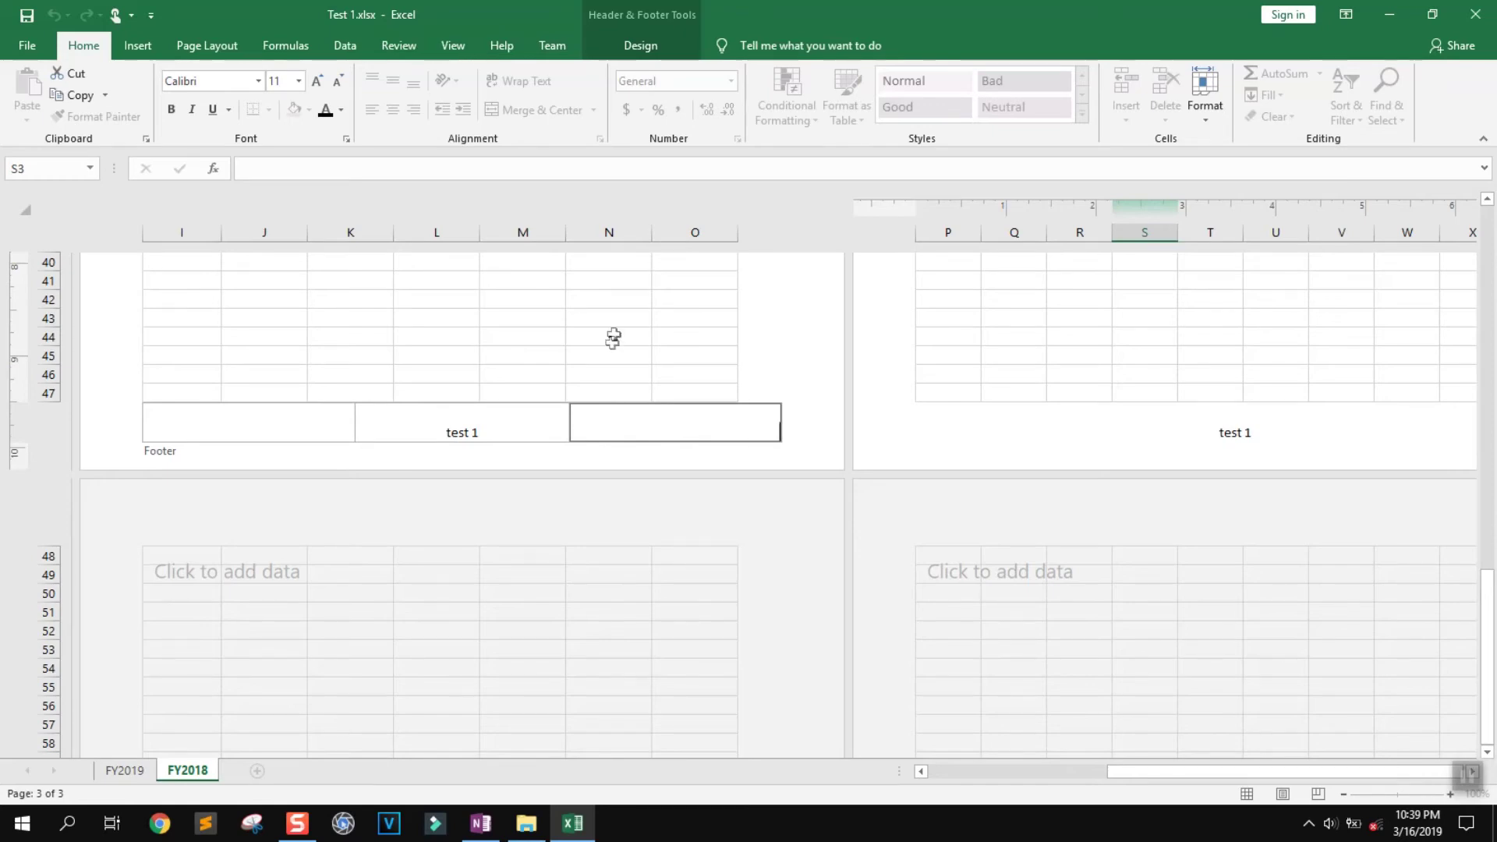
Insert the Number of Pages code into the header and finish header editing
drag(1488, 624, 1490, 316)
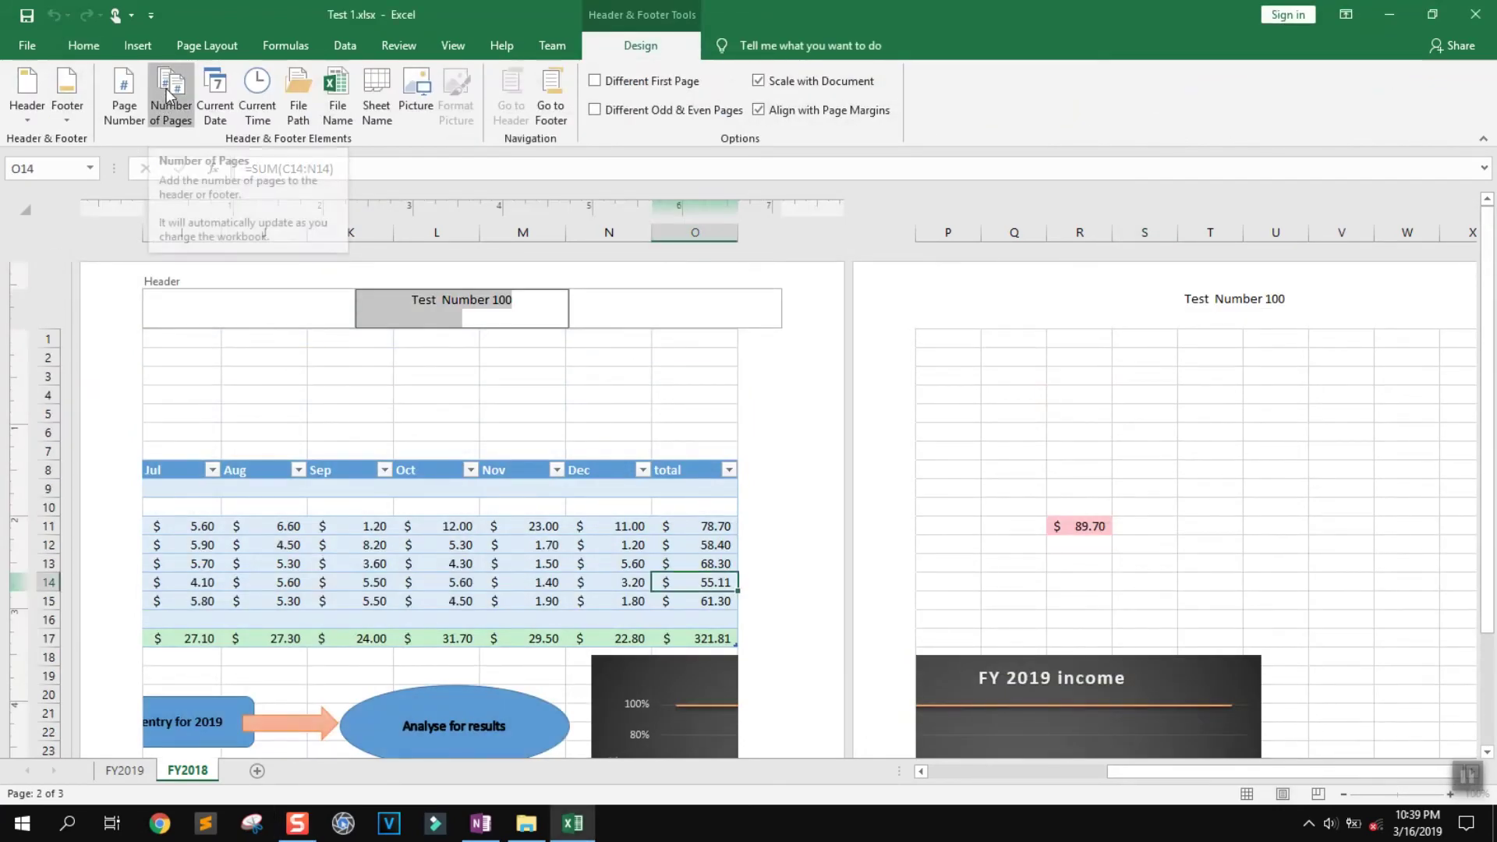
click(169, 100)
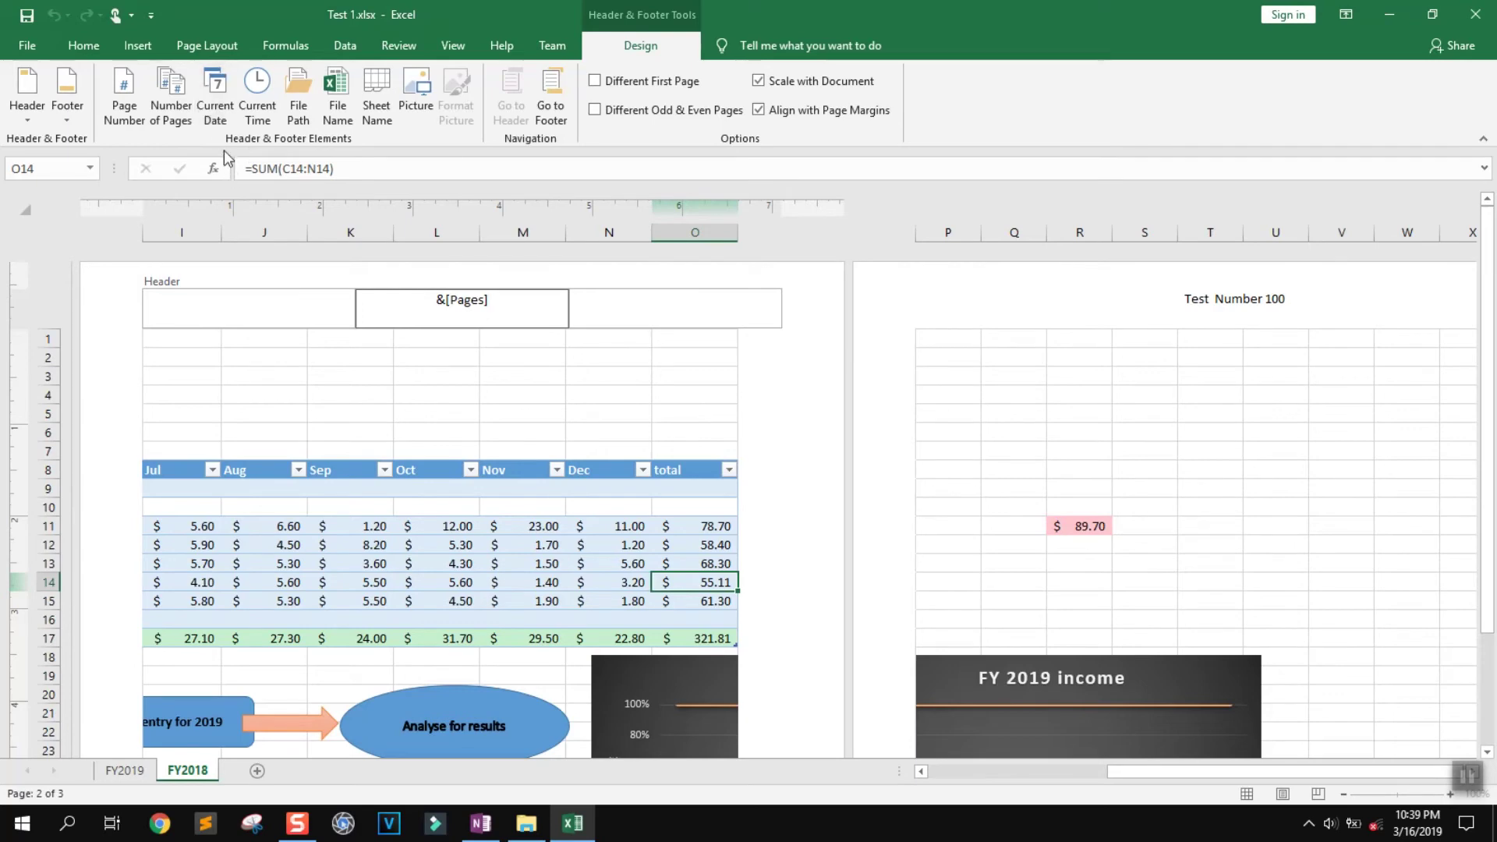
drag(499, 303, 433, 299)
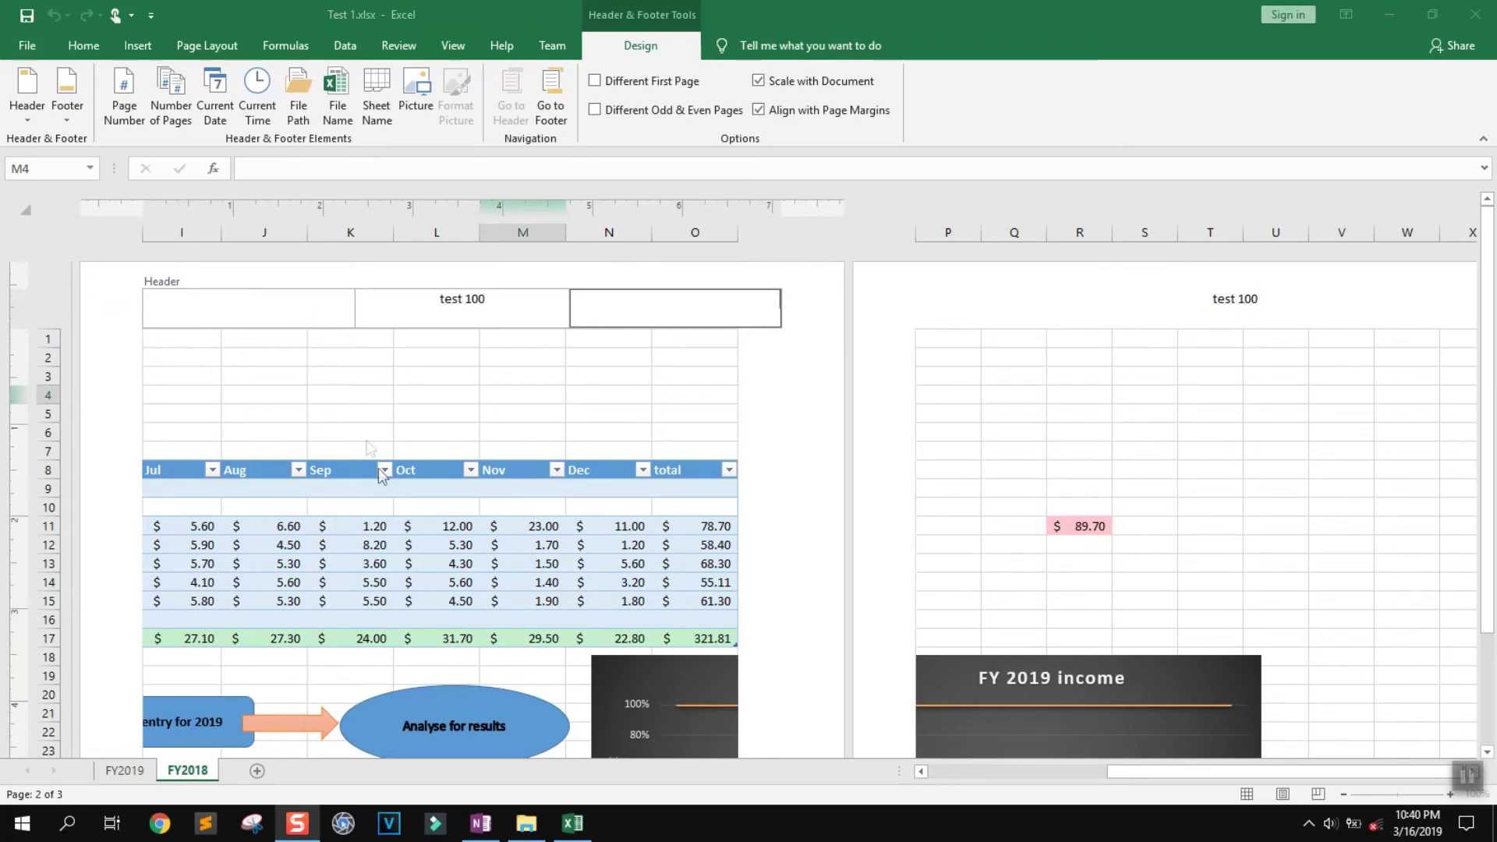
click(748, 402)
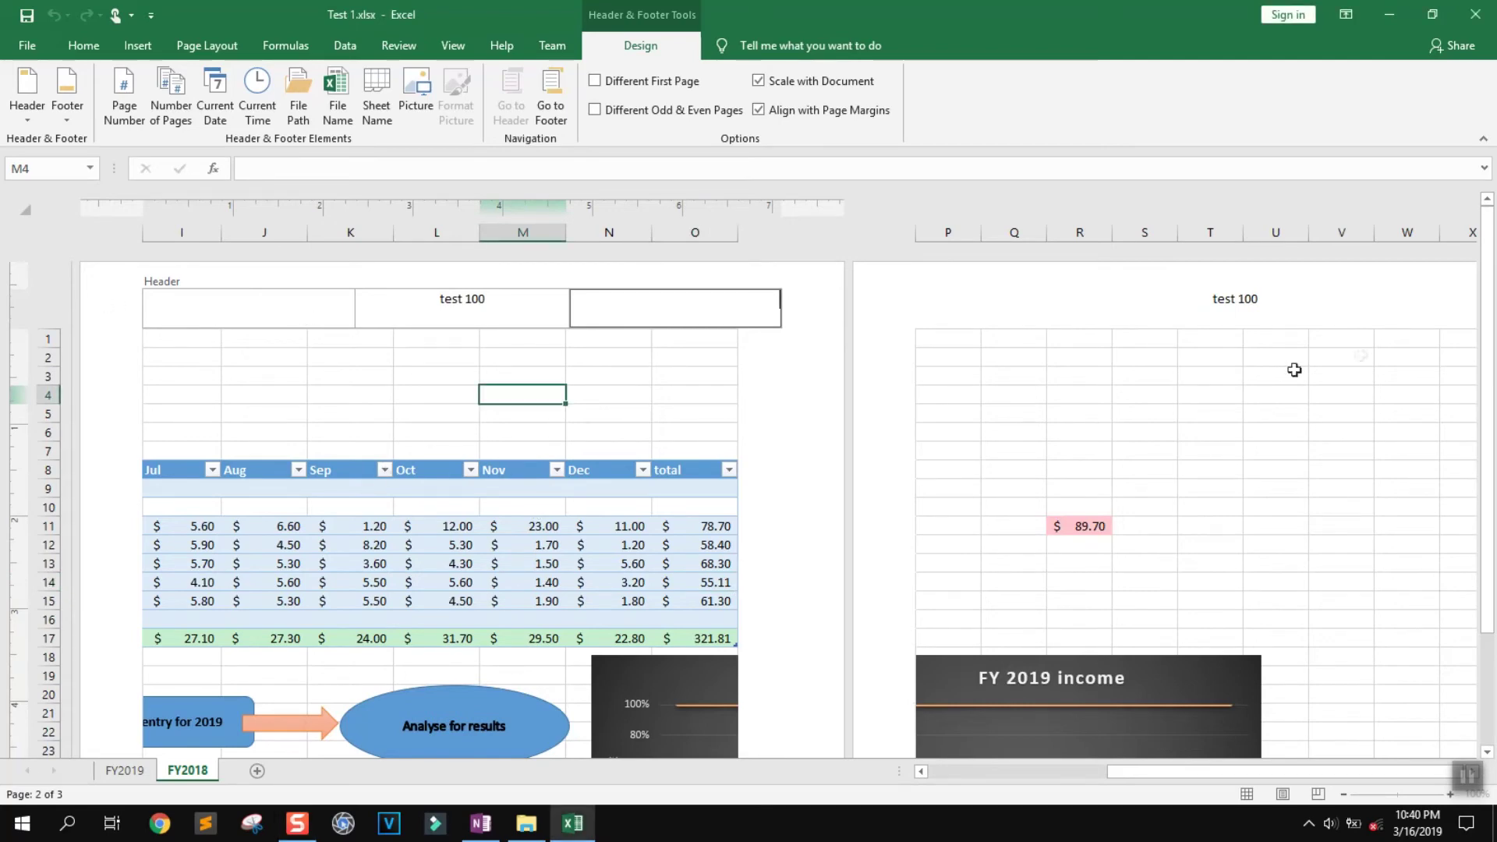
drag(1486, 310, 1487, 320)
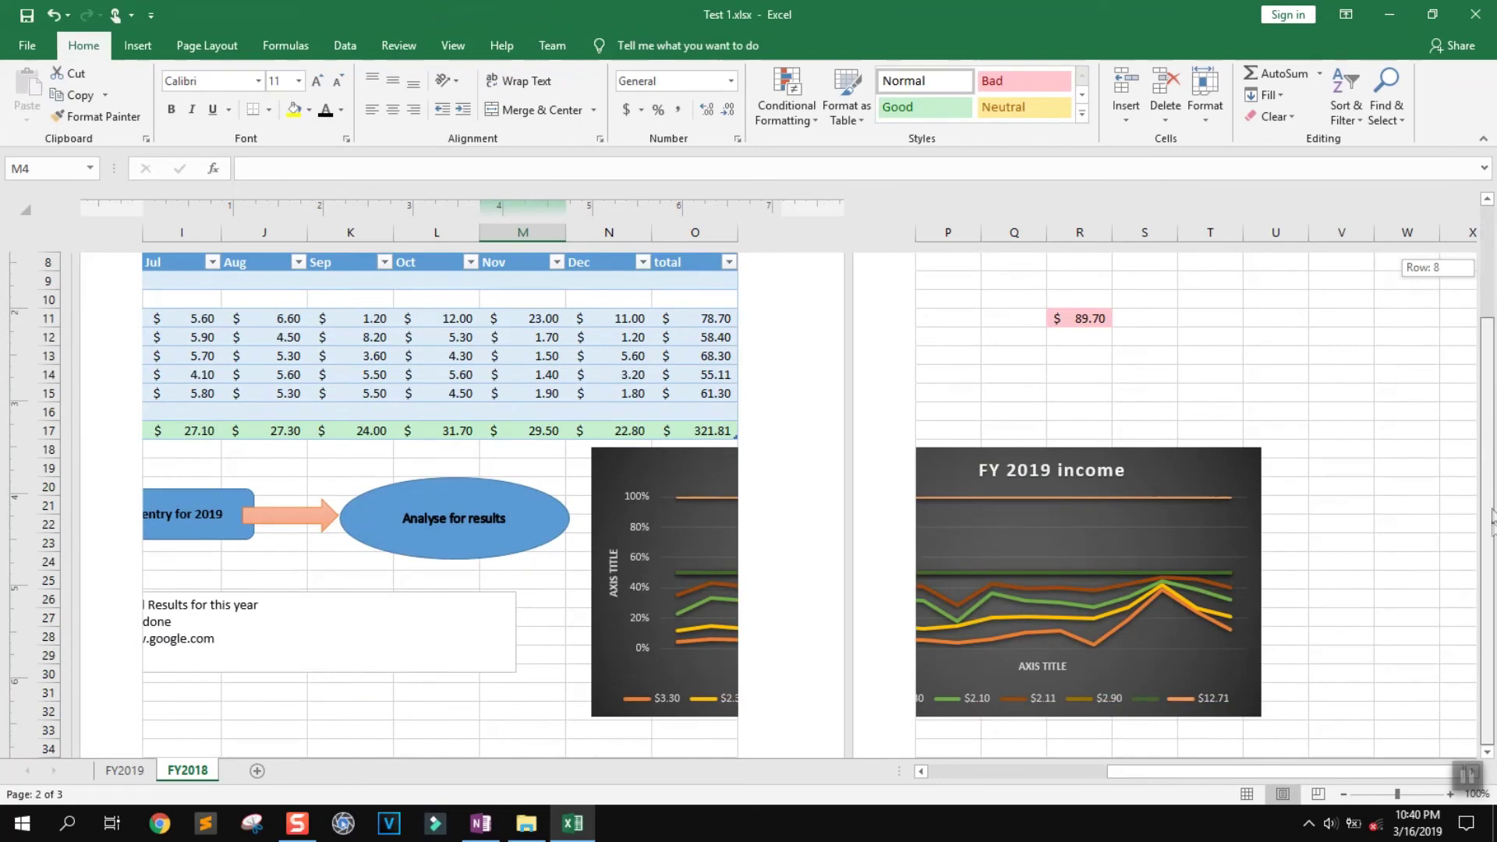
Insert the total page count into the right footer
scroll(1417, 525, down, 15)
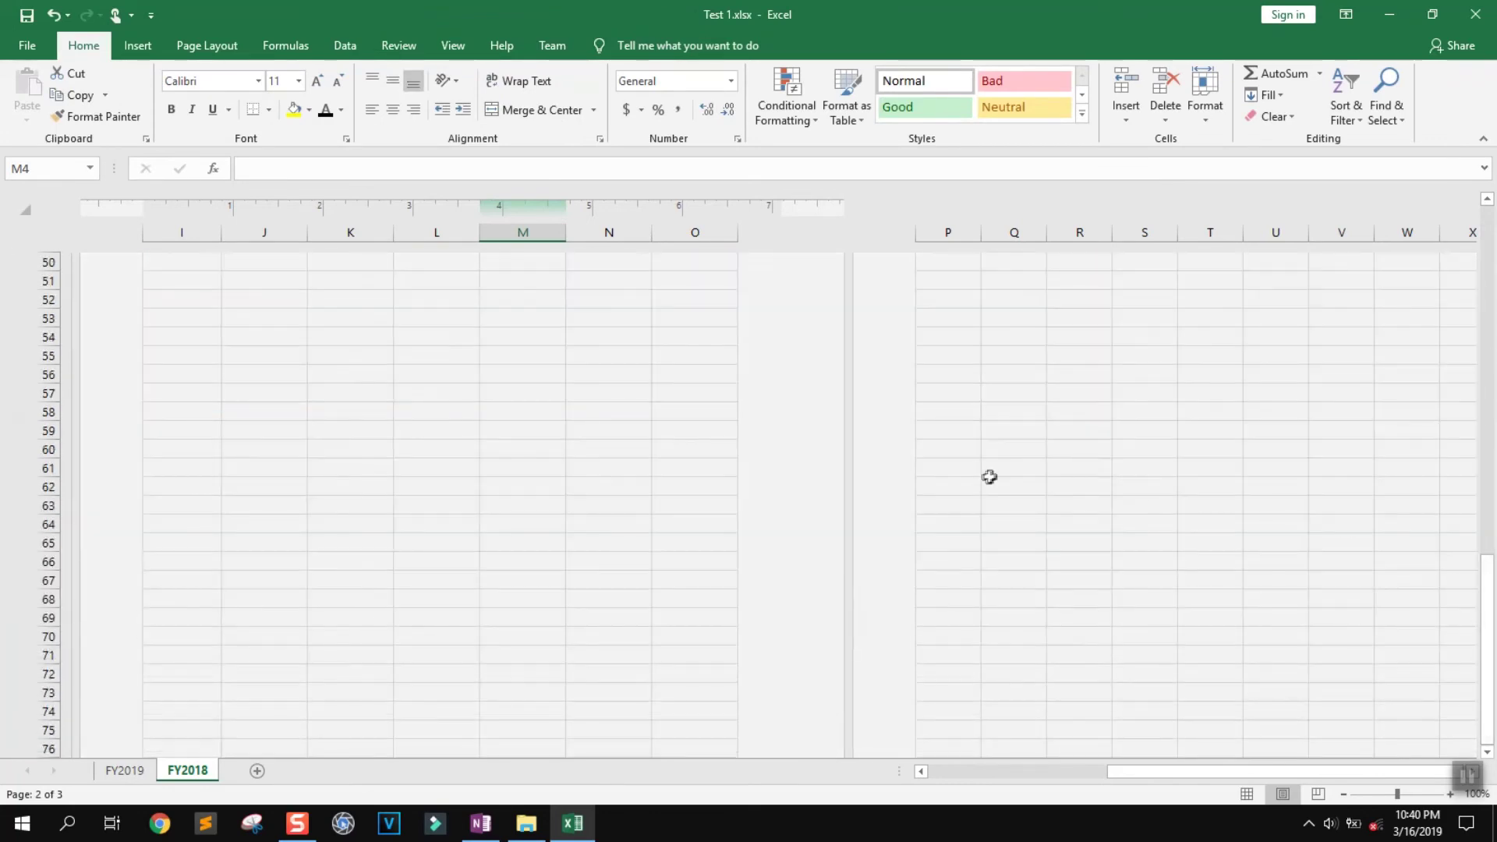
scroll(989, 476, up, 5)
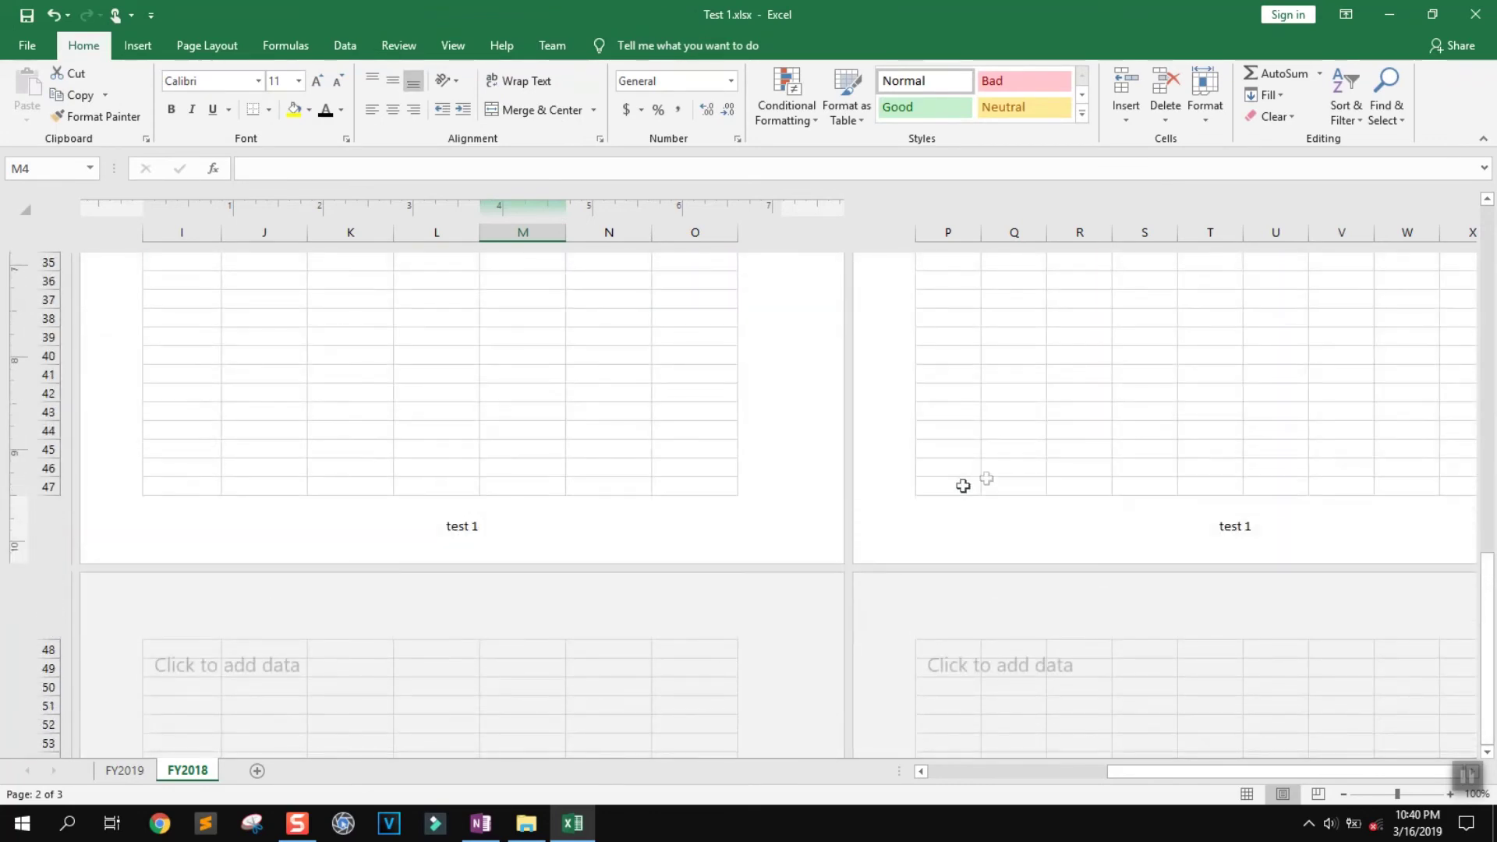
click(691, 513)
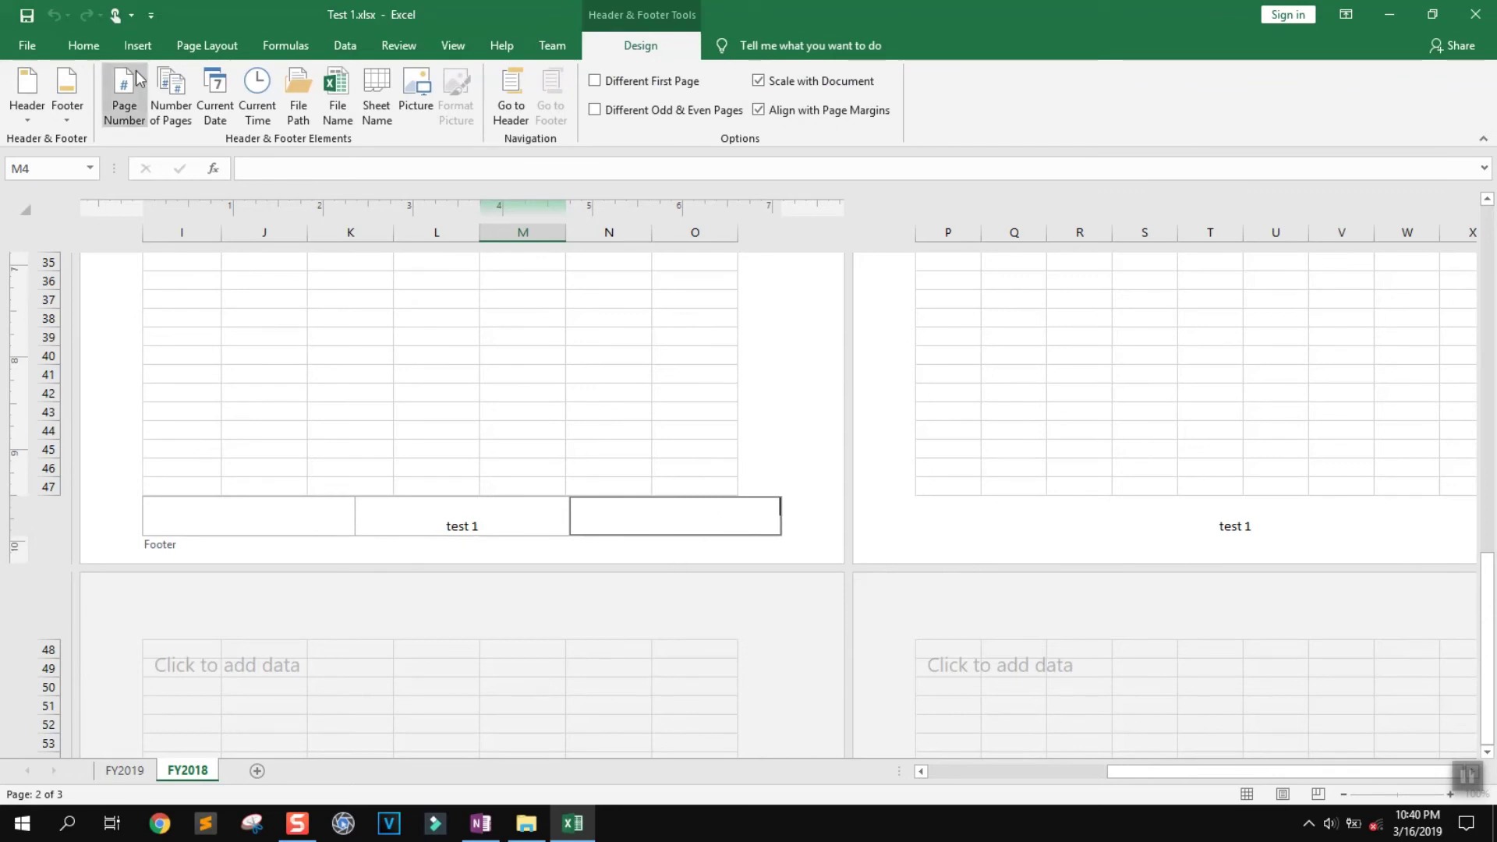
click(175, 115)
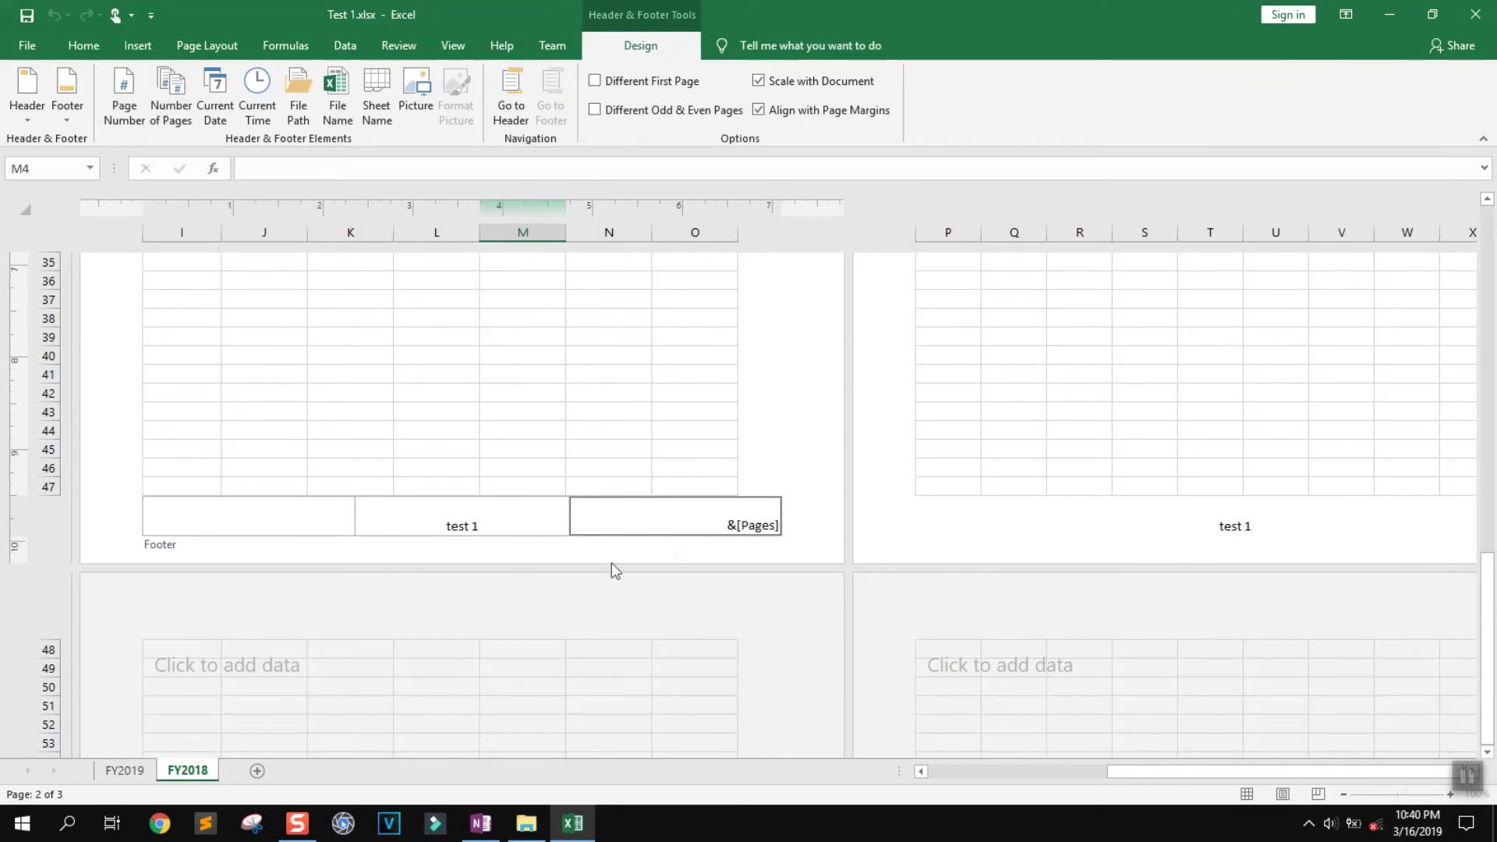
click(692, 554)
Put the current page number in the left footer and finish footer editing
click(242, 521)
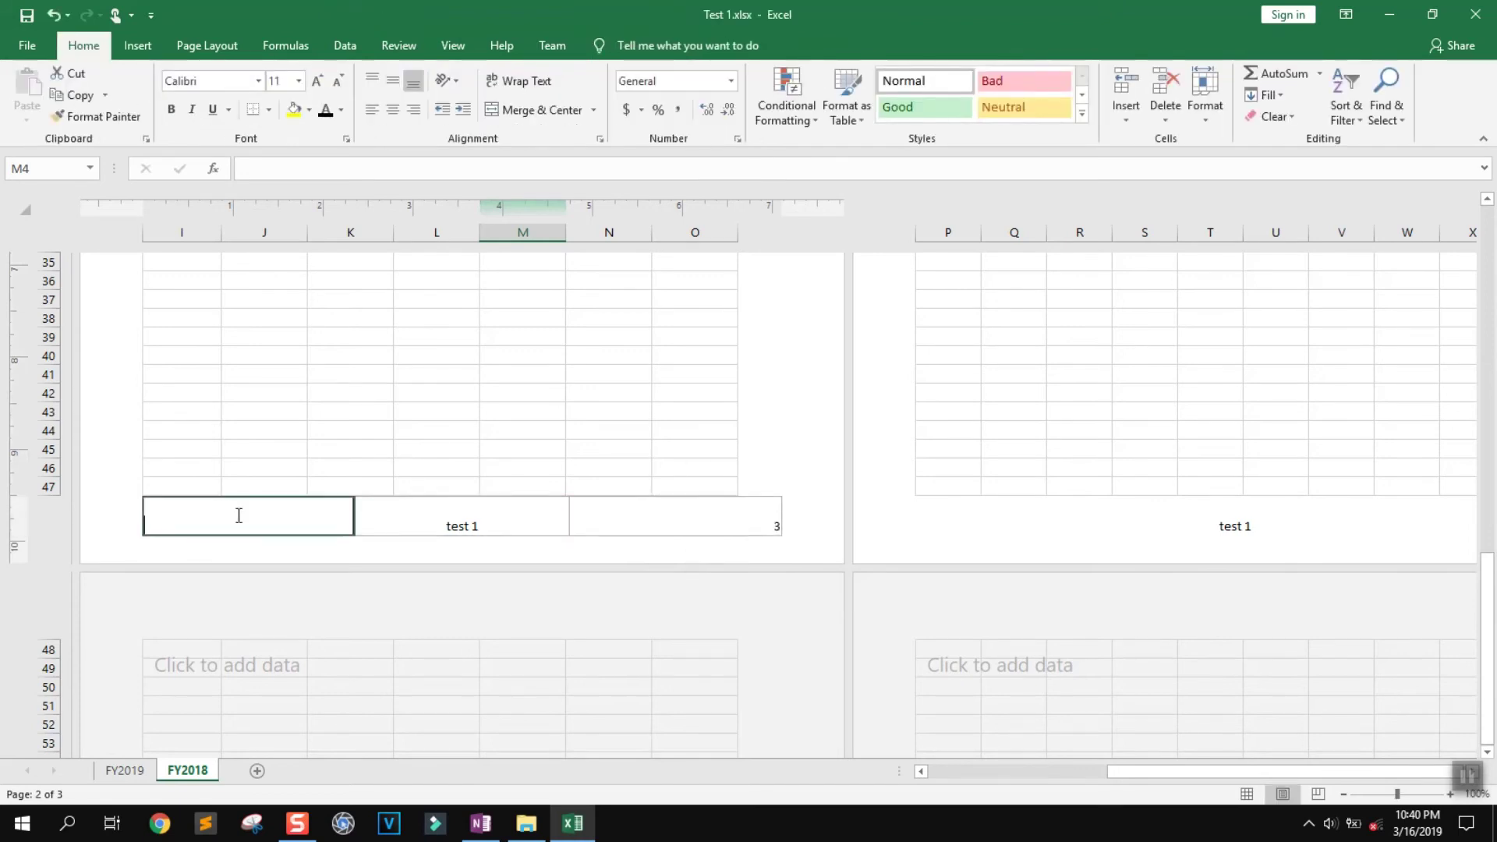
click(123, 115)
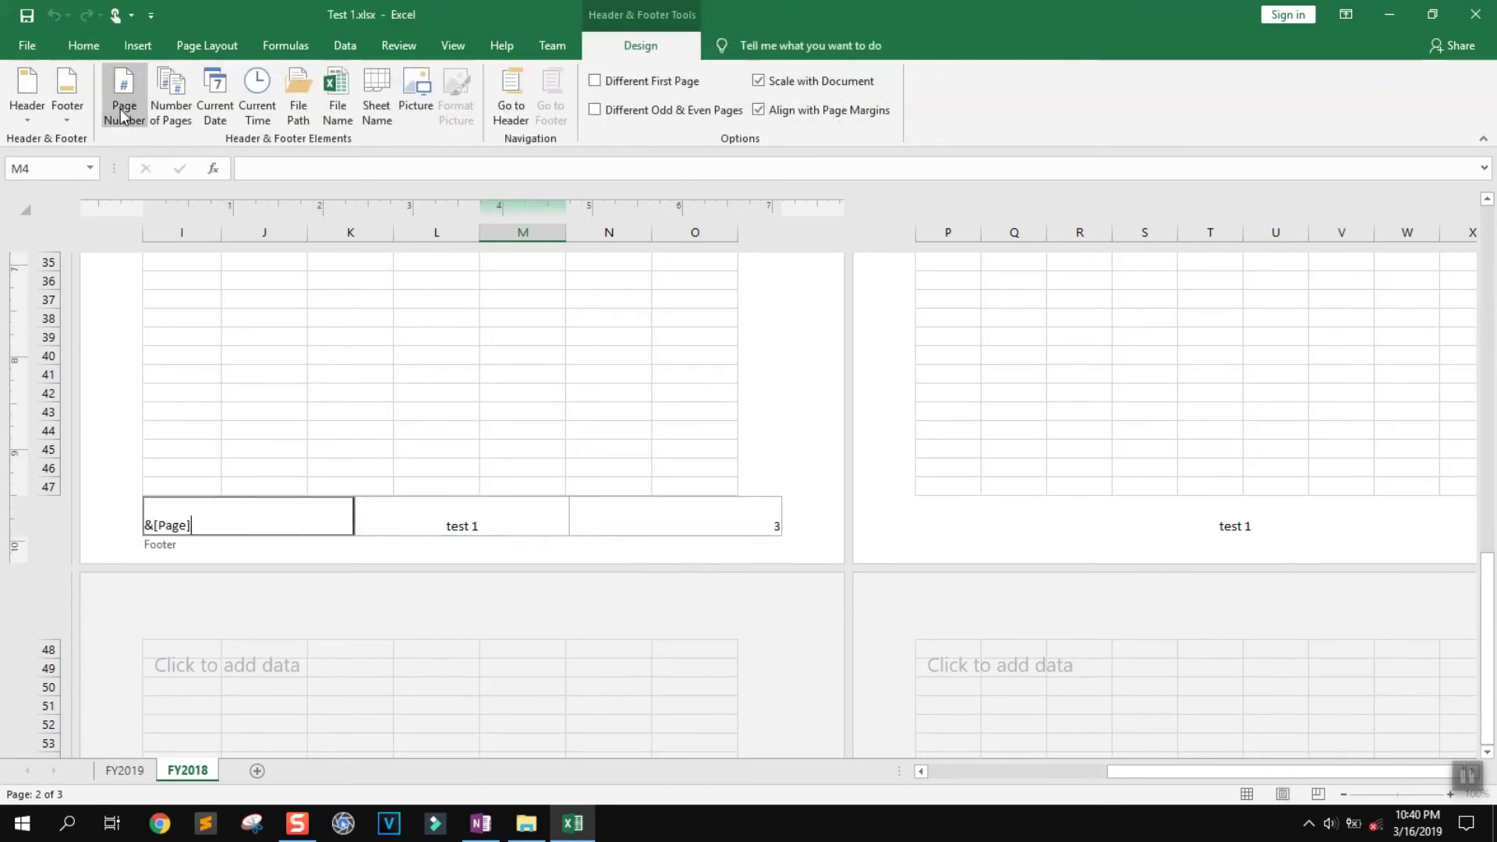
click(284, 558)
click(232, 534)
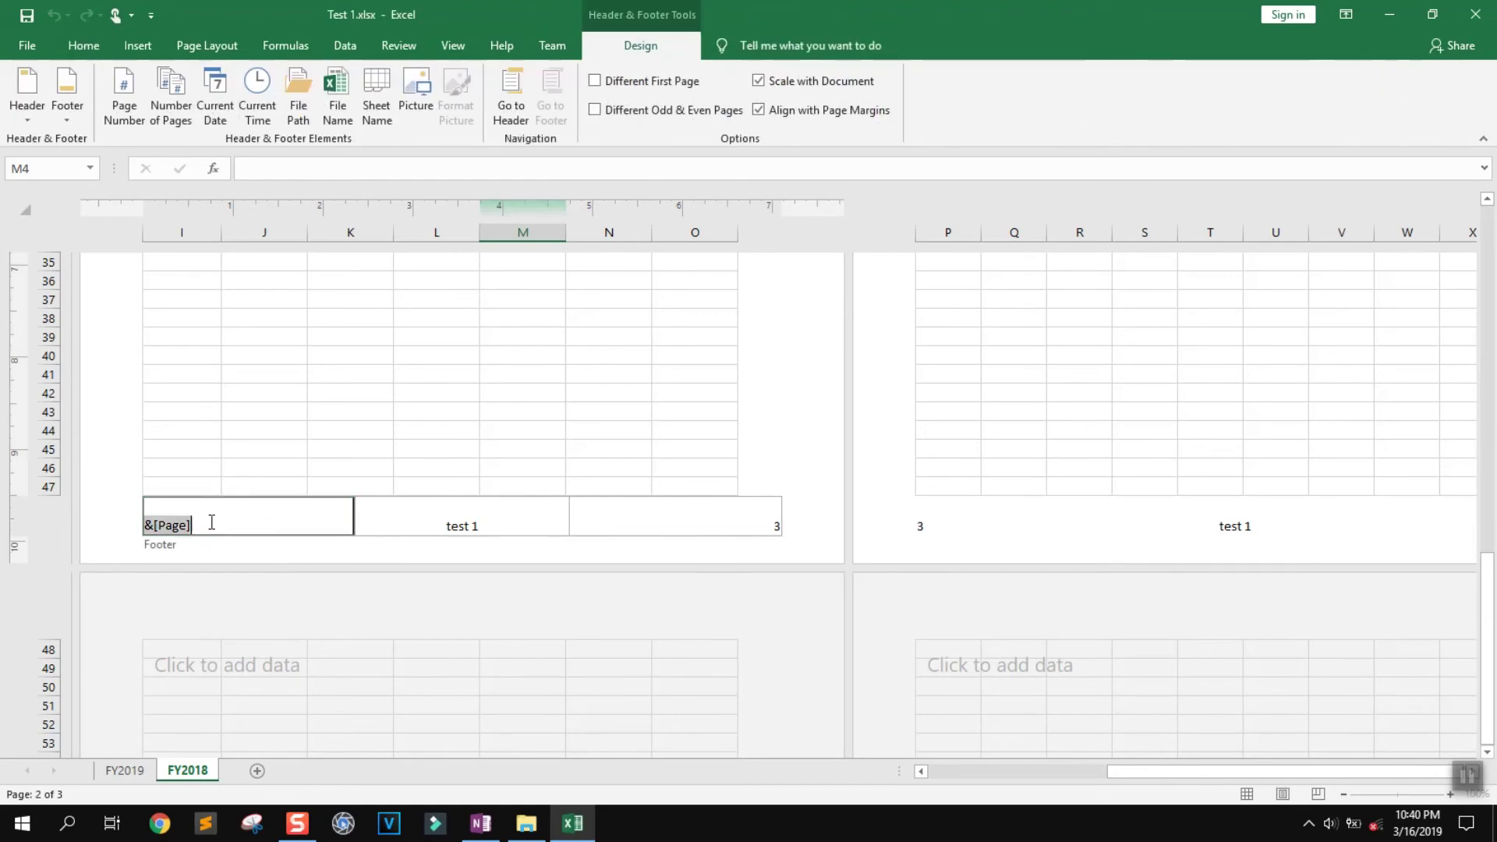
click(841, 542)
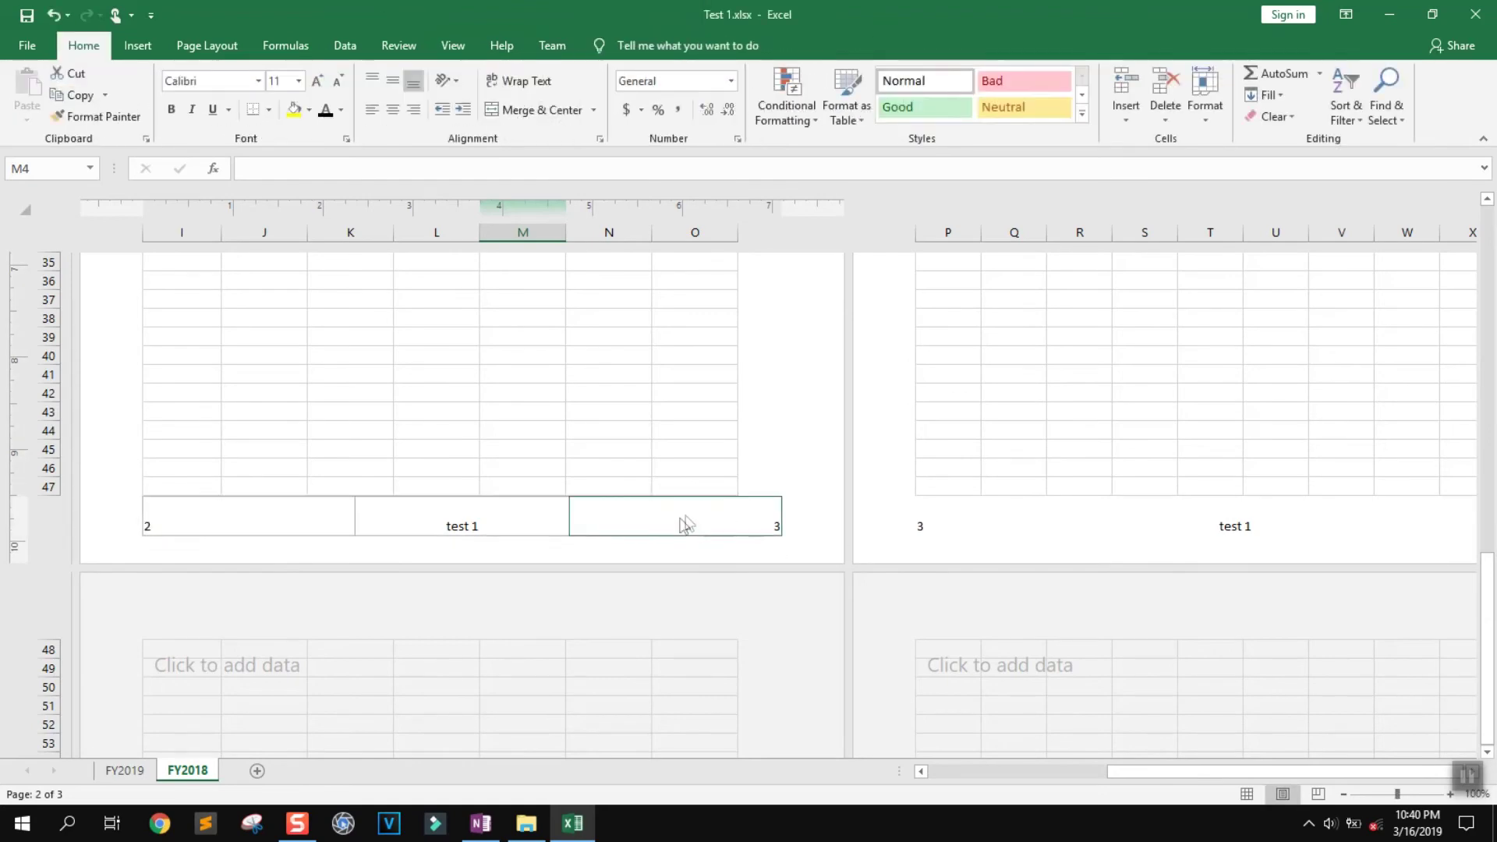
click(689, 522)
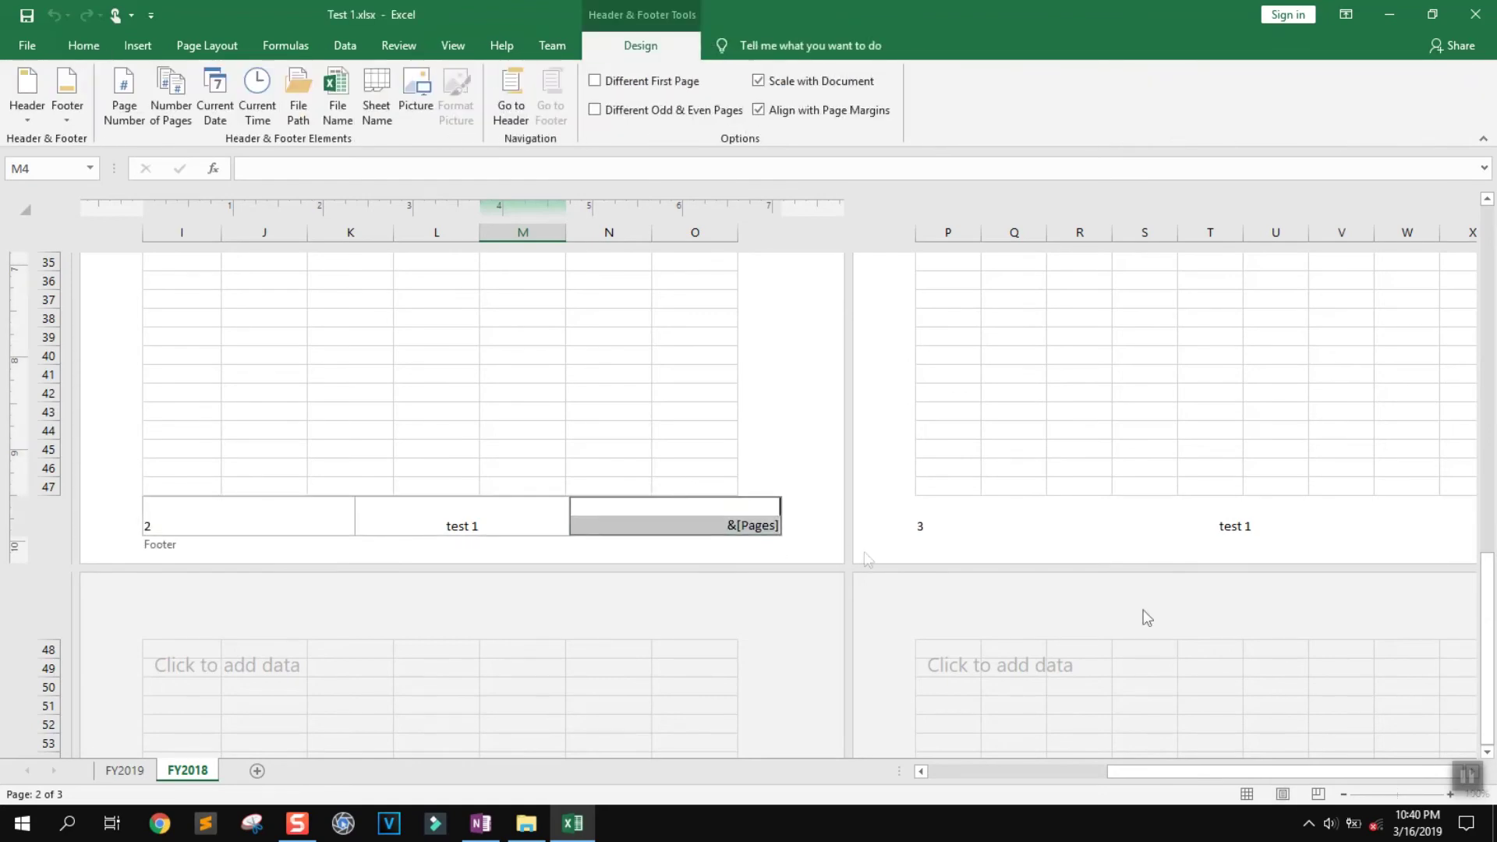
click(1467, 778)
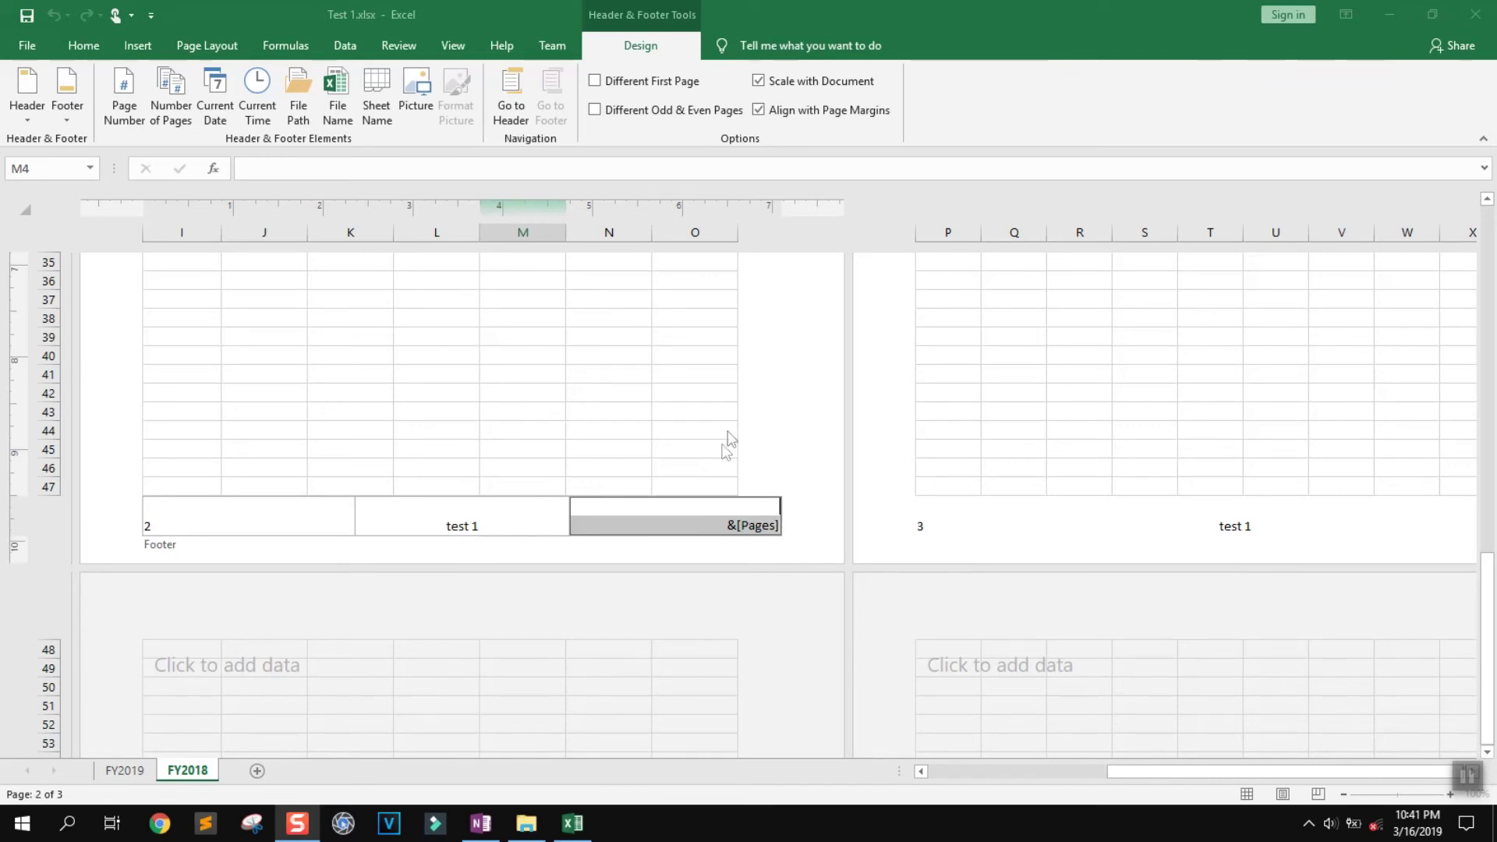
click(766, 420)
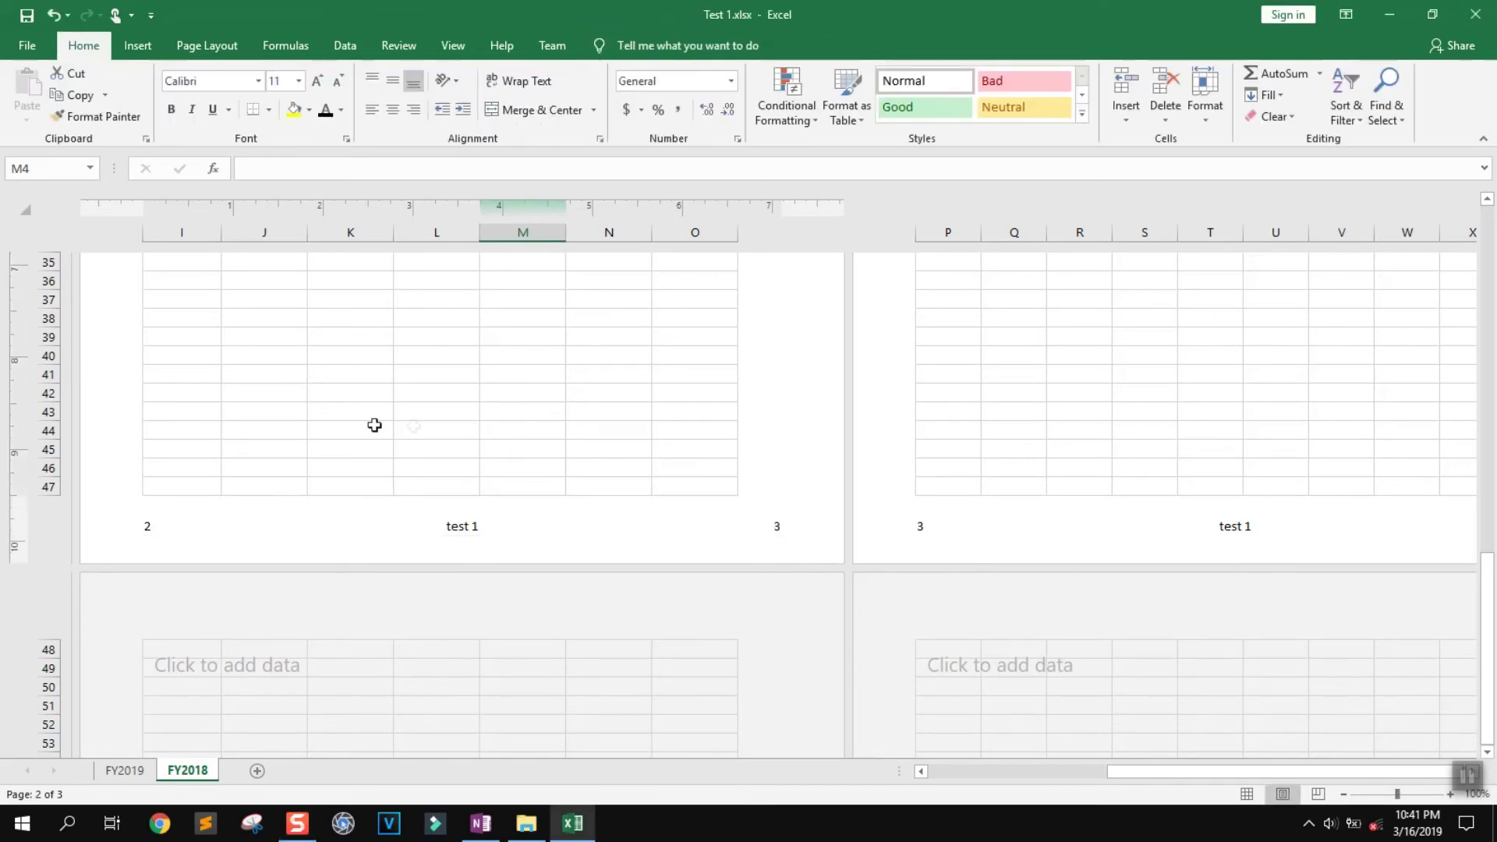
click(138, 47)
Add a signature line for the suggested signer titled Mr, moved down to rows 41–47
scroll(386, 468, up, 10)
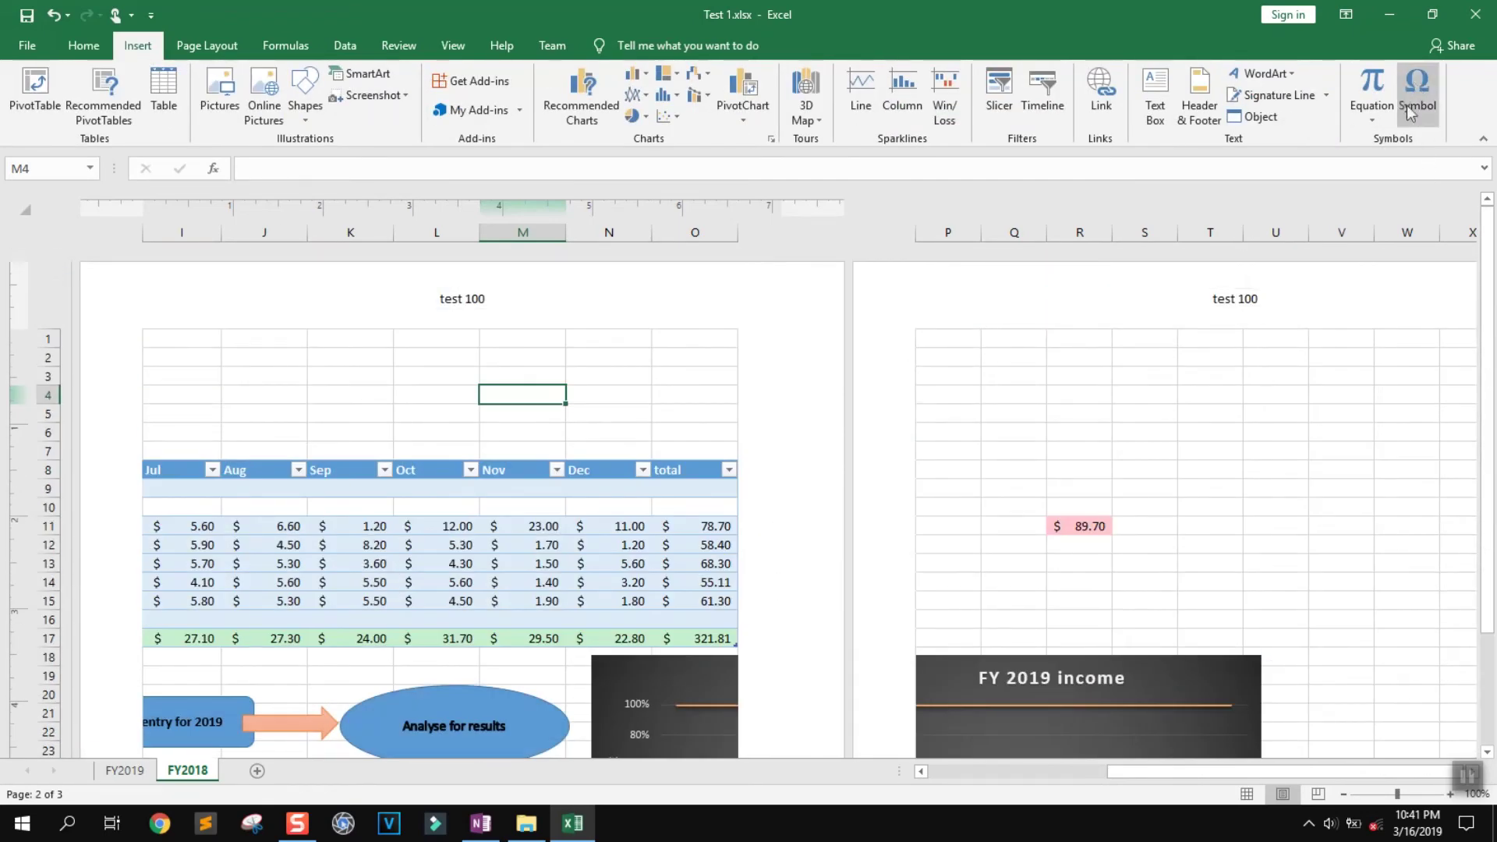
click(1278, 95)
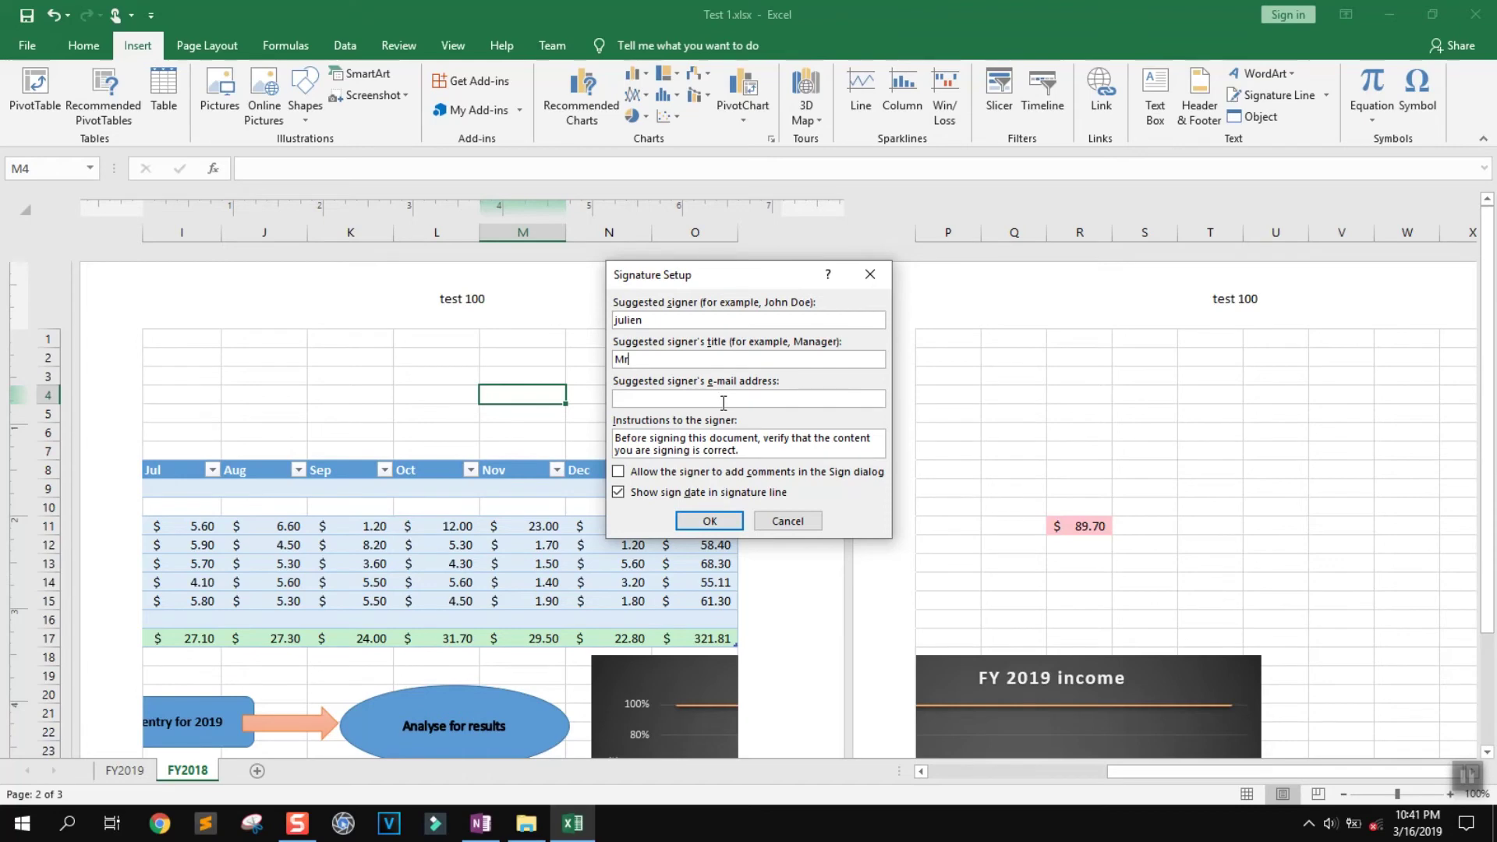
click(717, 521)
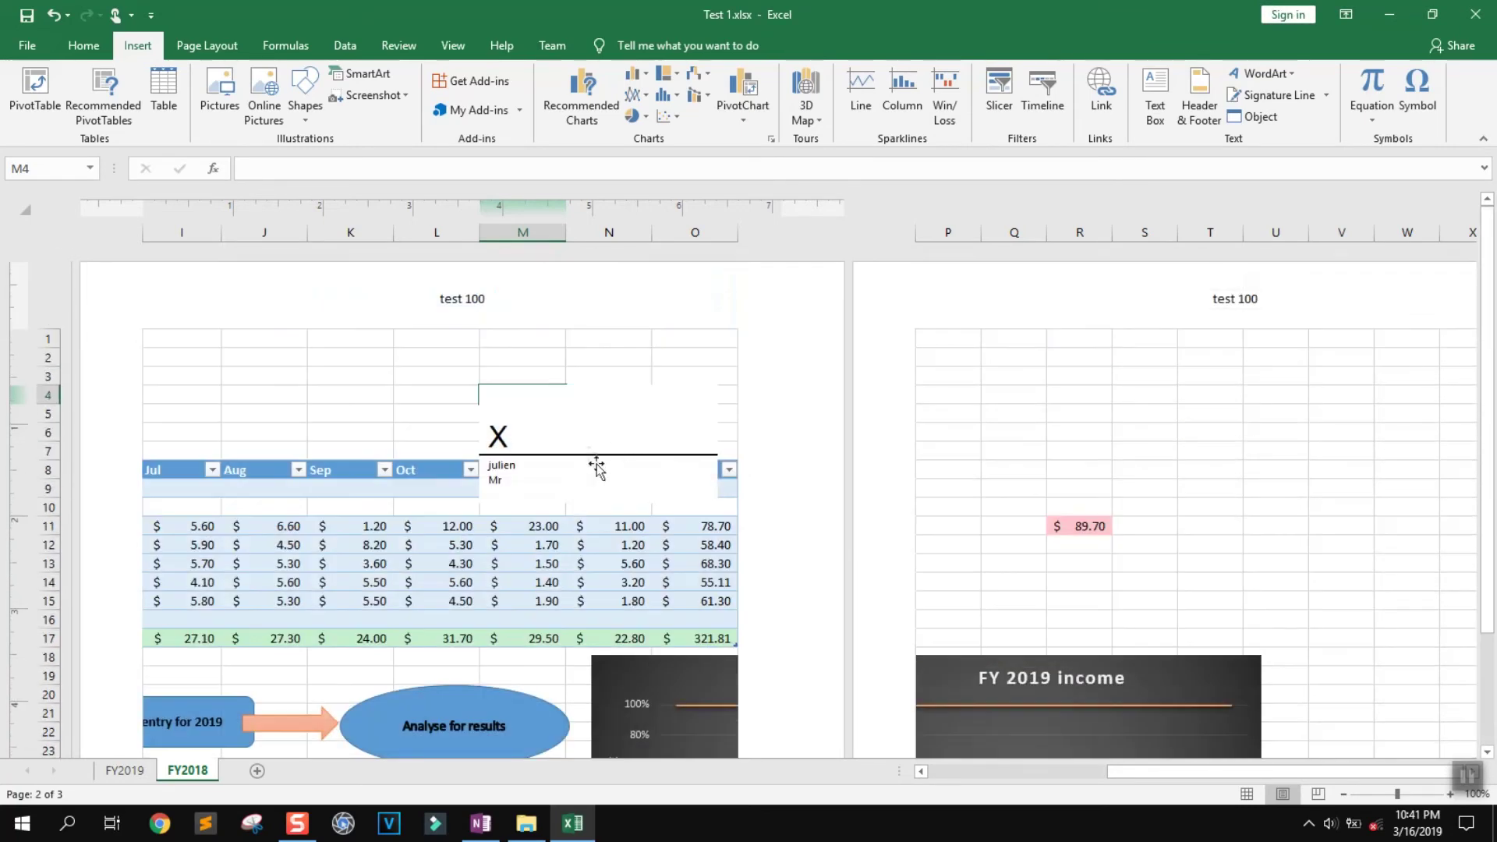
mouse_move(595, 468)
mouse_down()
mouse_move(601, 749)
mouse_move(610, 421)
mouse_move(628, 448)
mouse_move(585, 324)
mouse_move(592, 668)
mouse_move(591, 635)
mouse_up()
drag(605, 378, 615, 429)
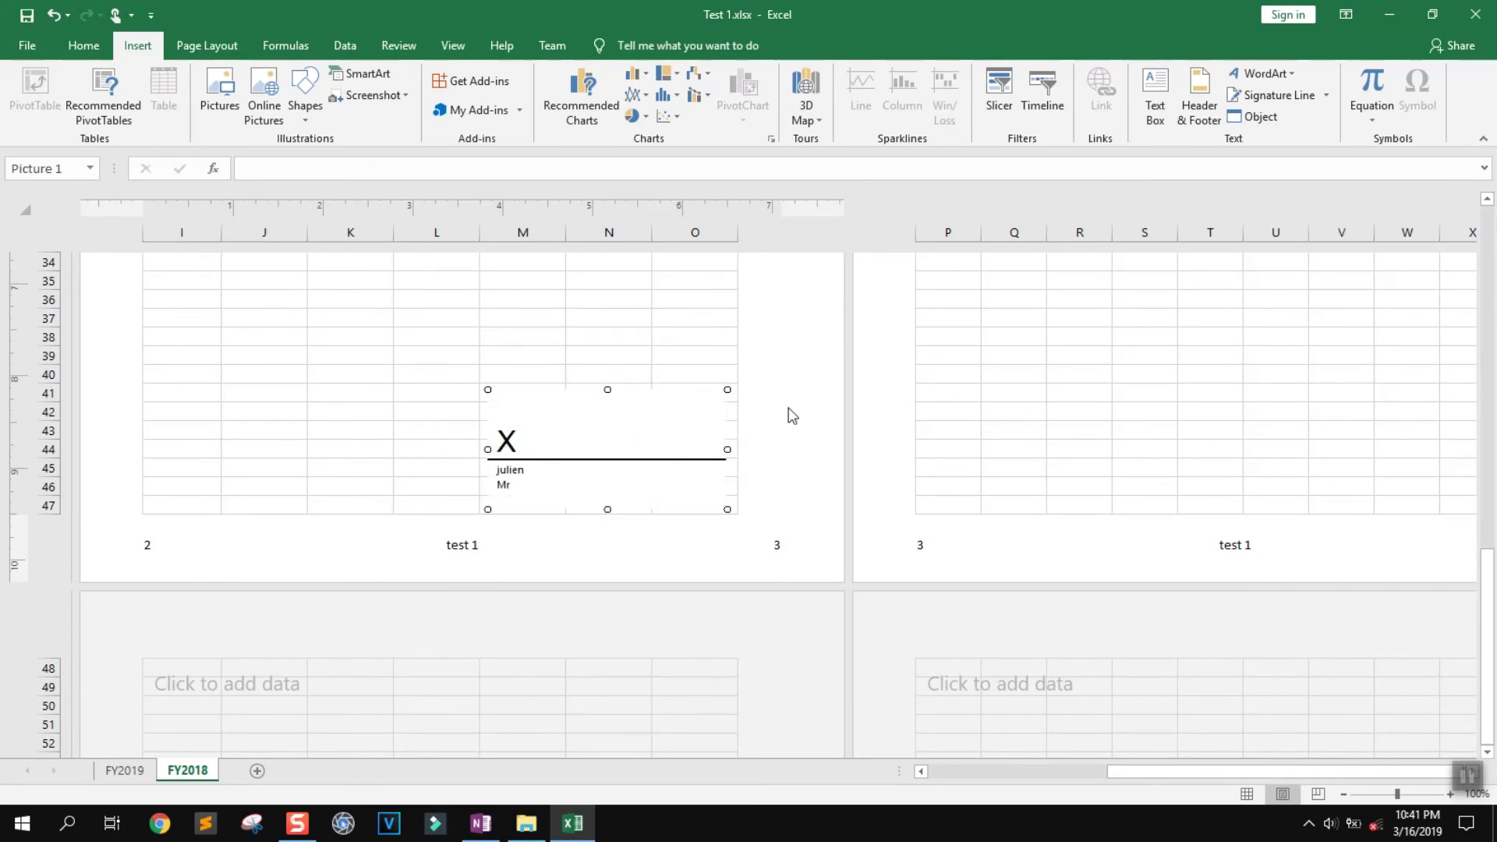
Apply a different workbook theme from the Page Layout Themes gallery
click(289, 50)
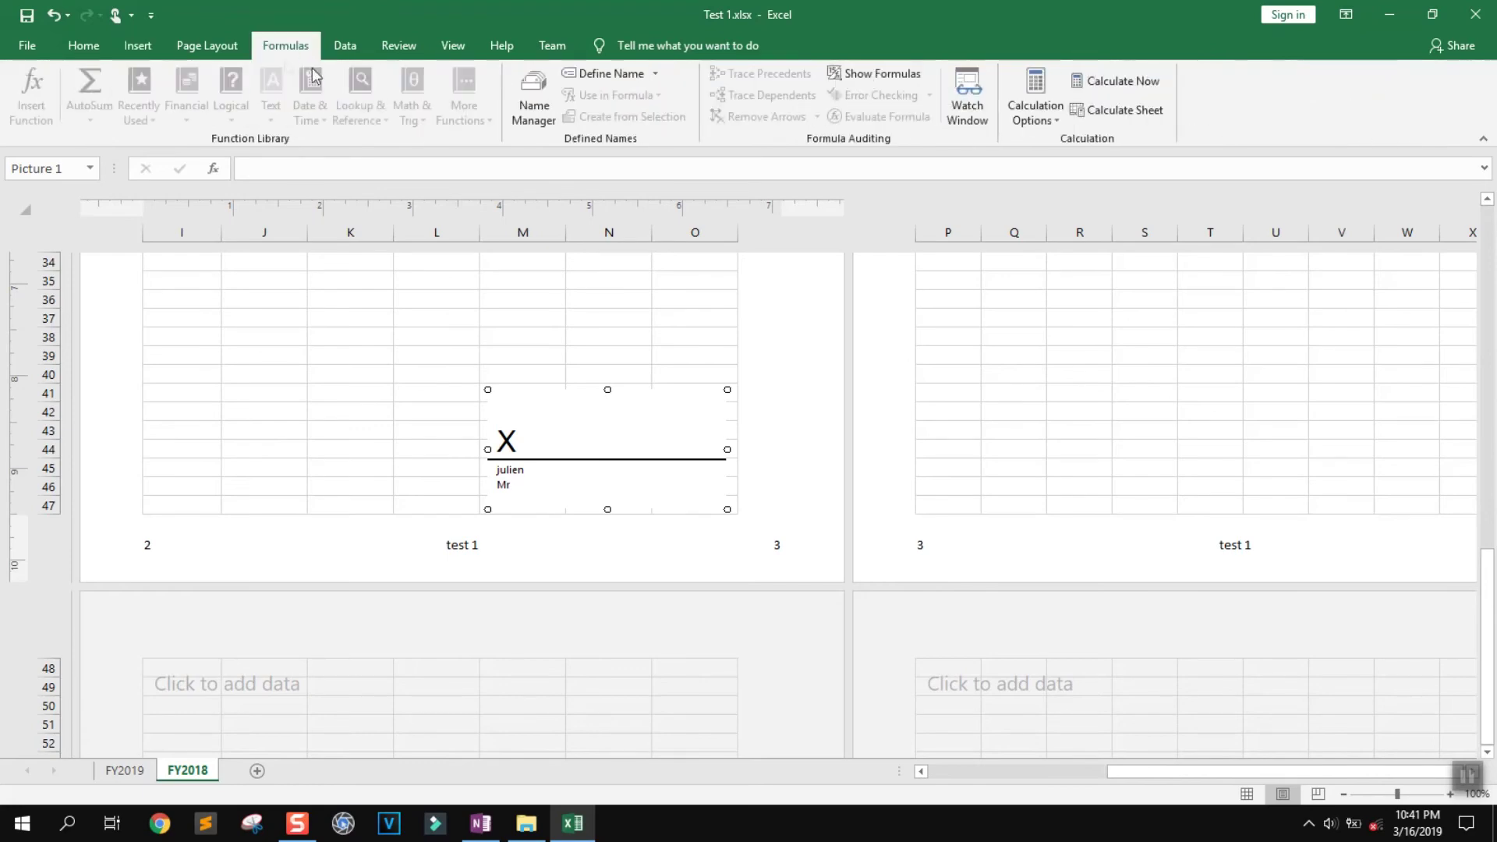
click(401, 354)
scroll(401, 361, up, 10)
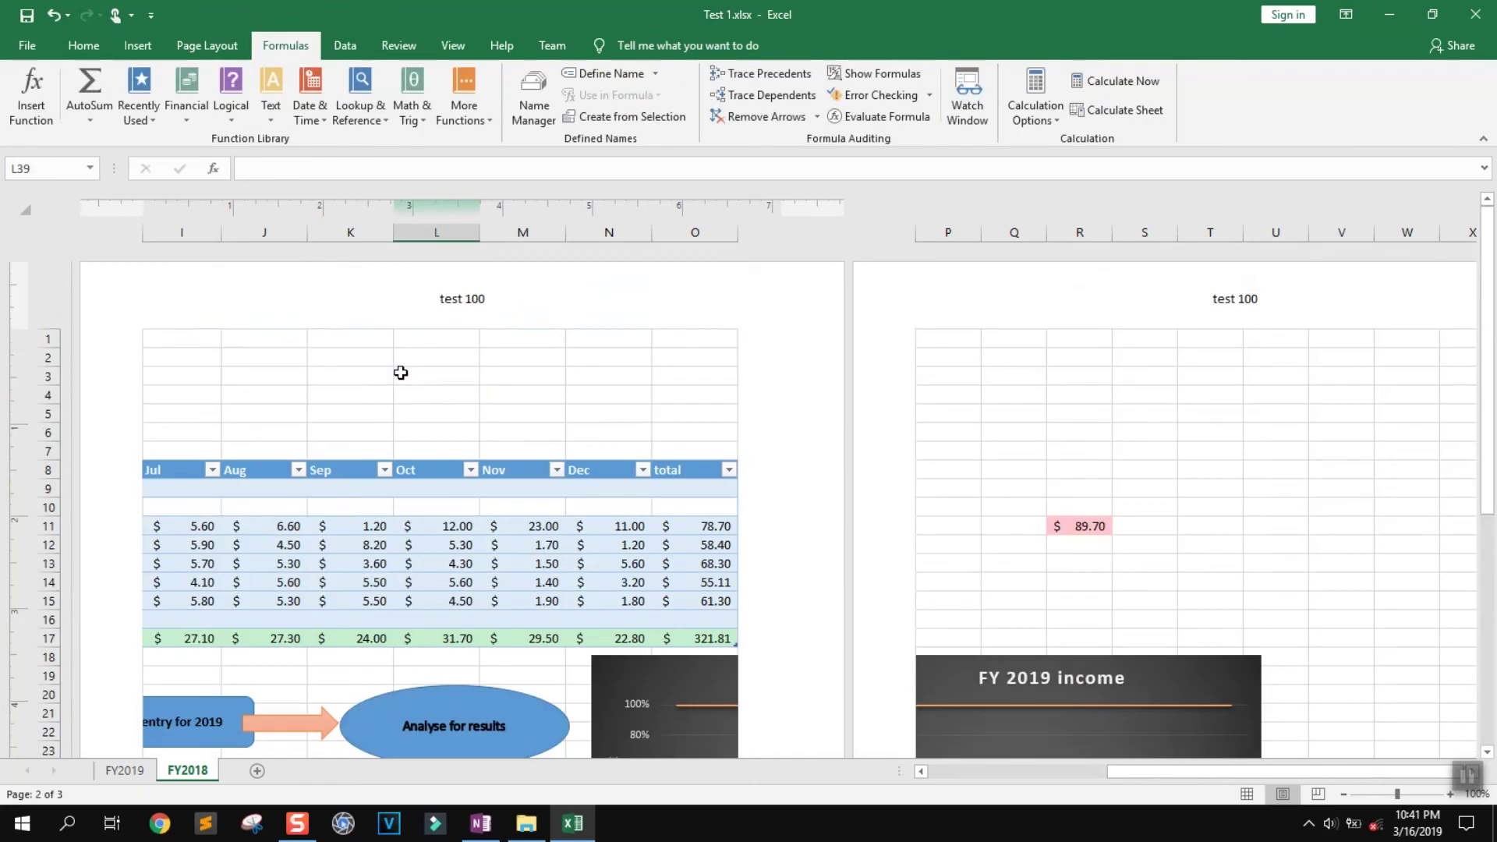
click(212, 48)
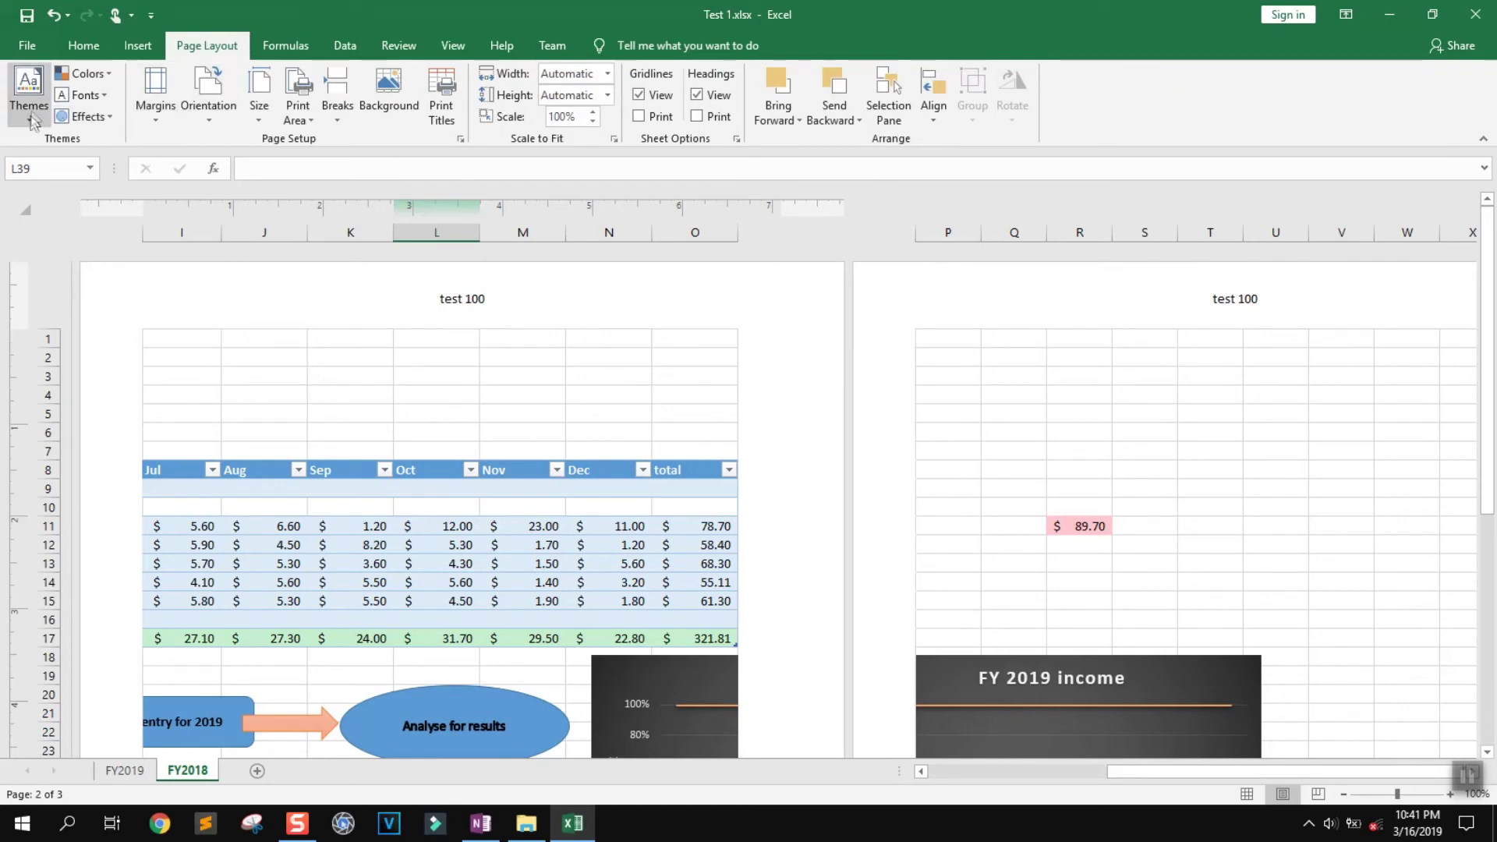
click(34, 91)
click(145, 182)
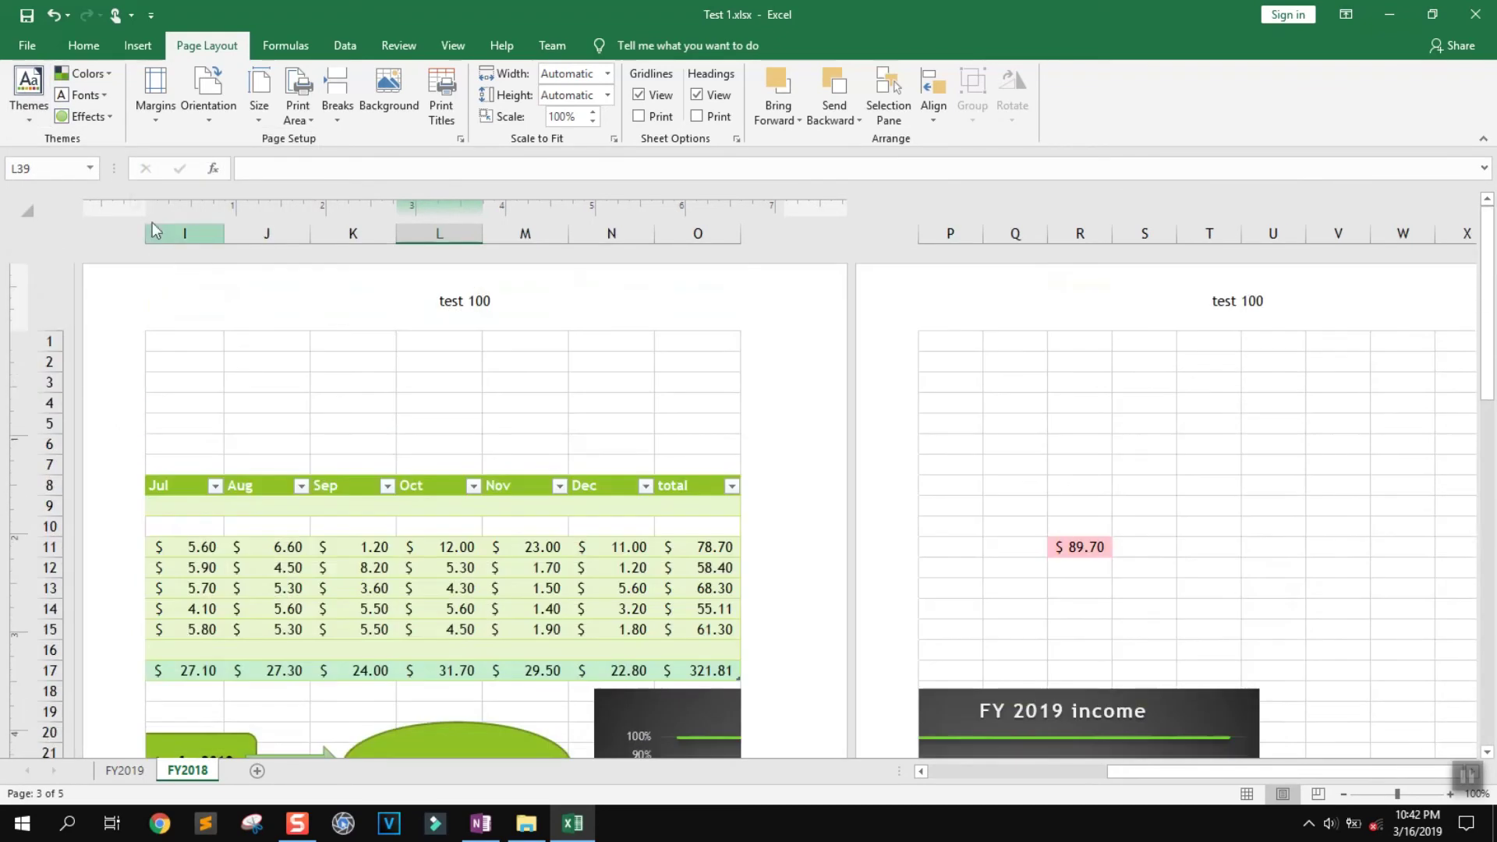
Inspect the Margins and Orientation presets without changing them
click(153, 122)
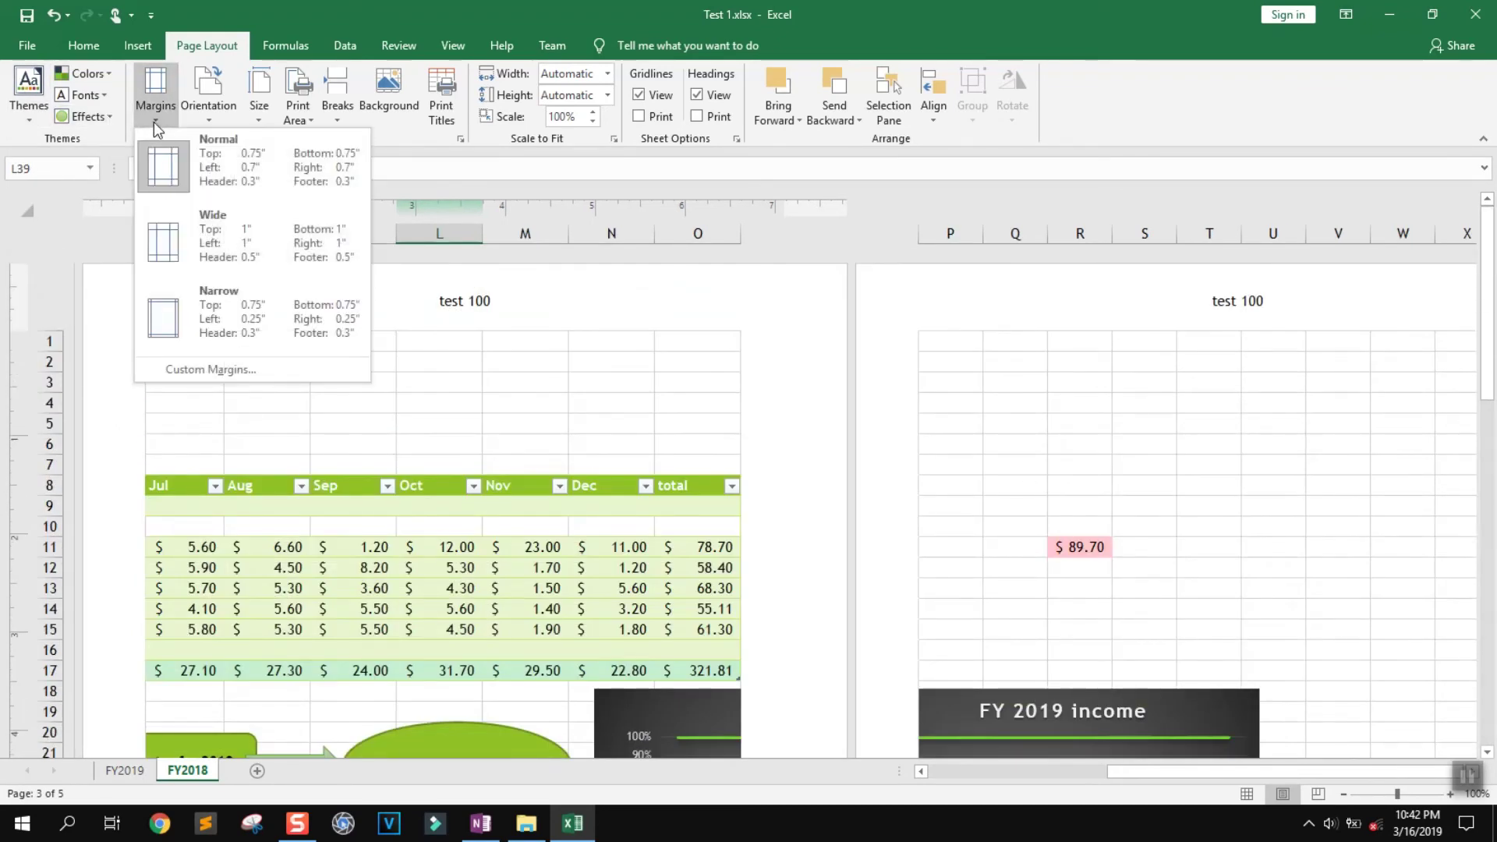
click(153, 122)
click(200, 119)
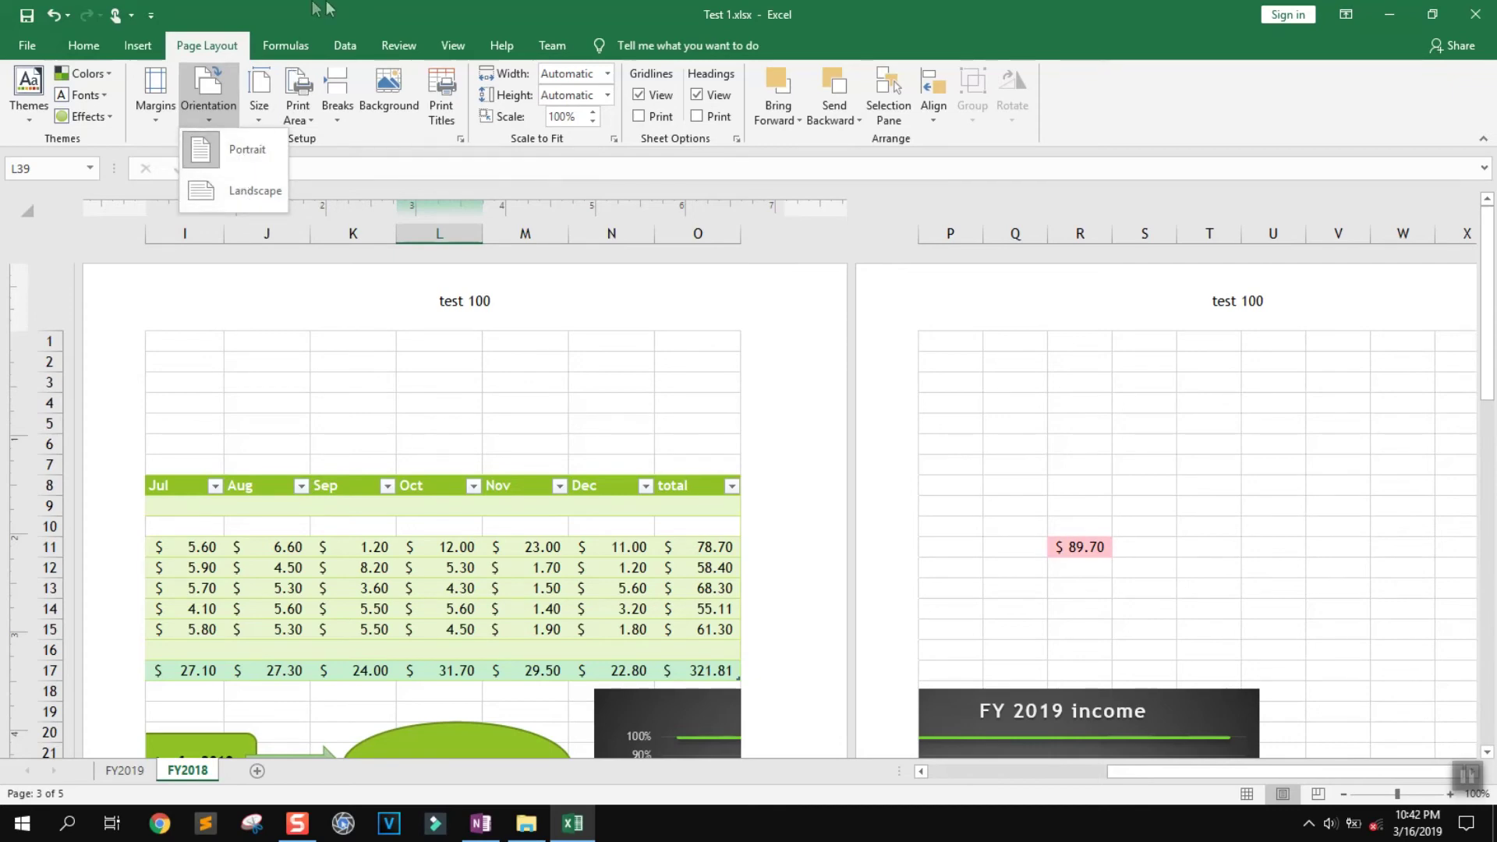
key(super+Down)
click(1049, 16)
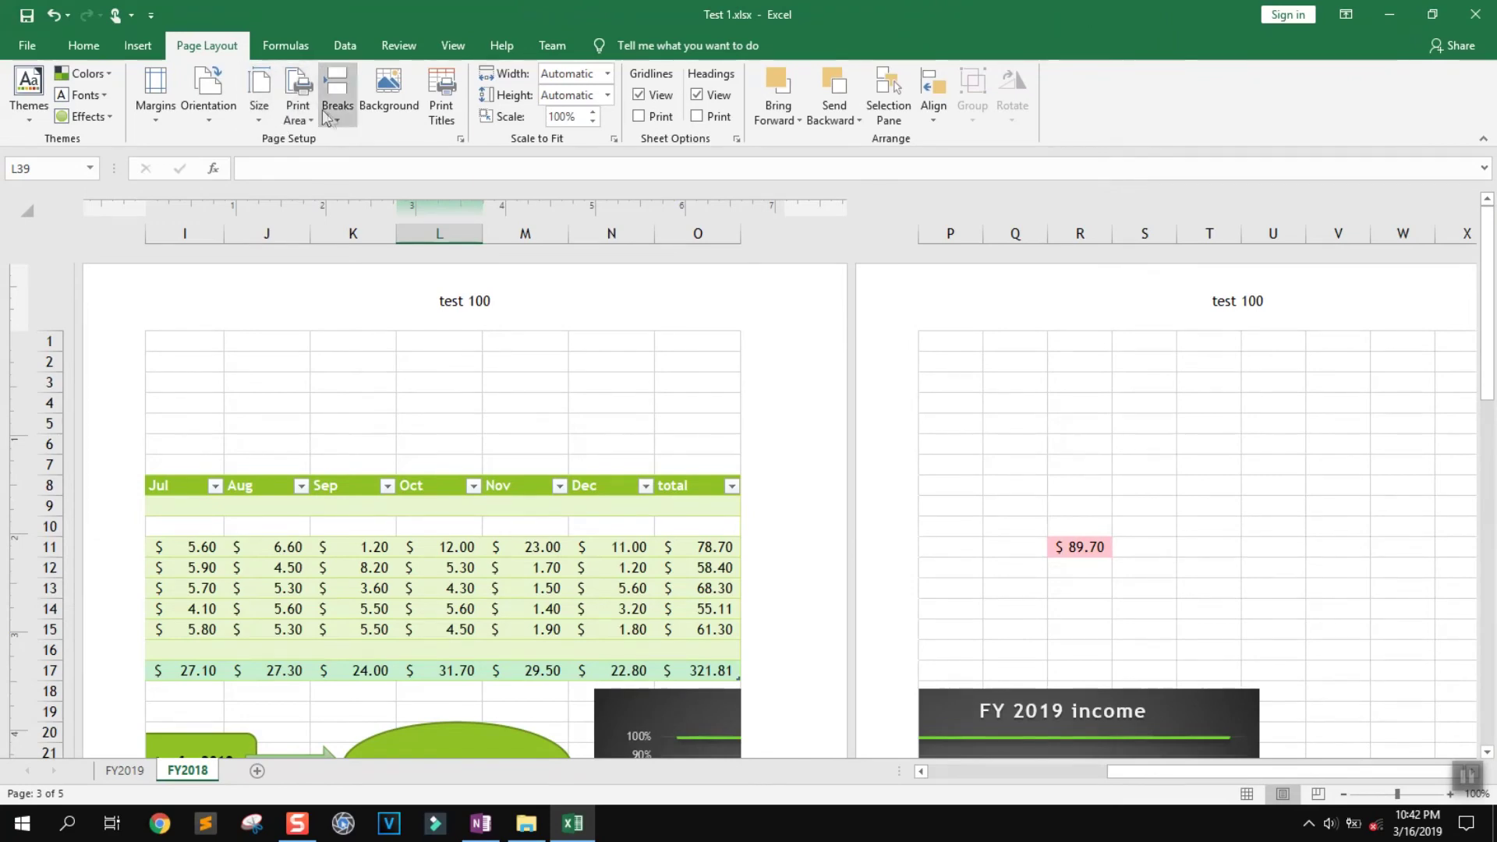
click(397, 106)
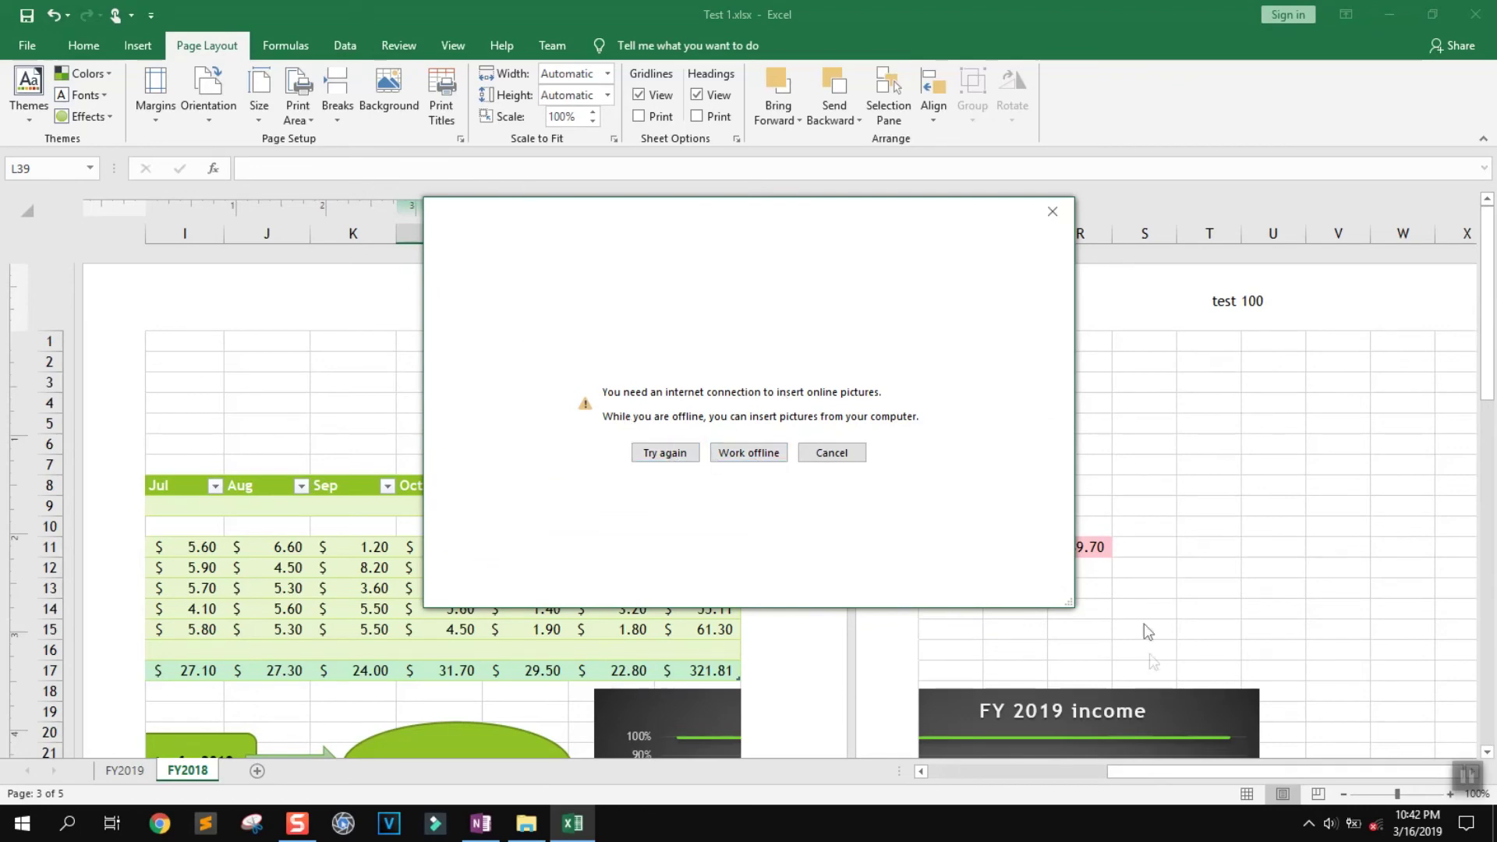
Set windows 10 desktop 2.jpeg from the computer as the FY2018 sheet background
click(739, 455)
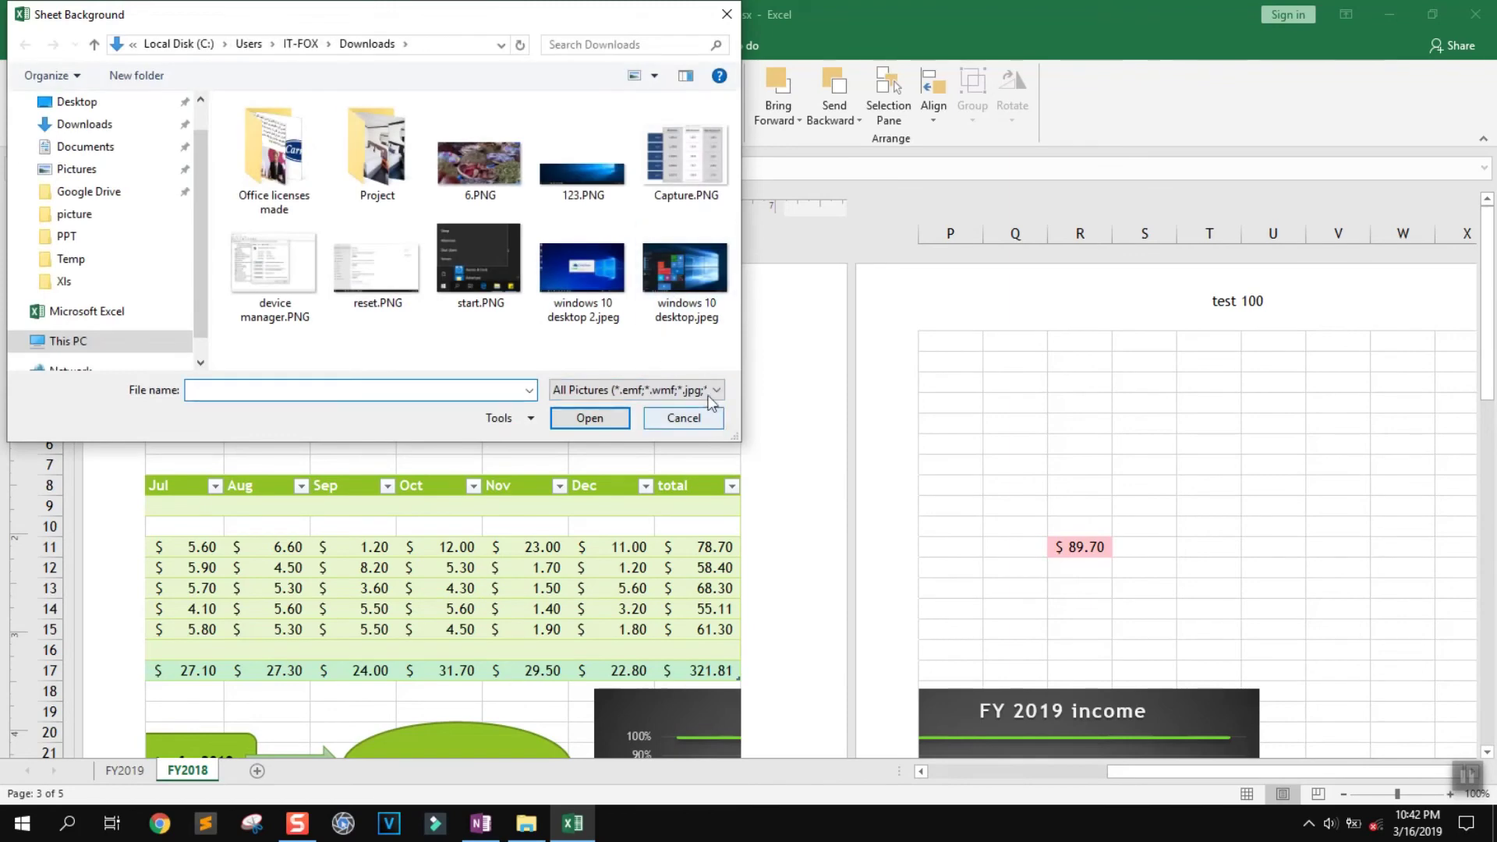
click(574, 276)
click(605, 421)
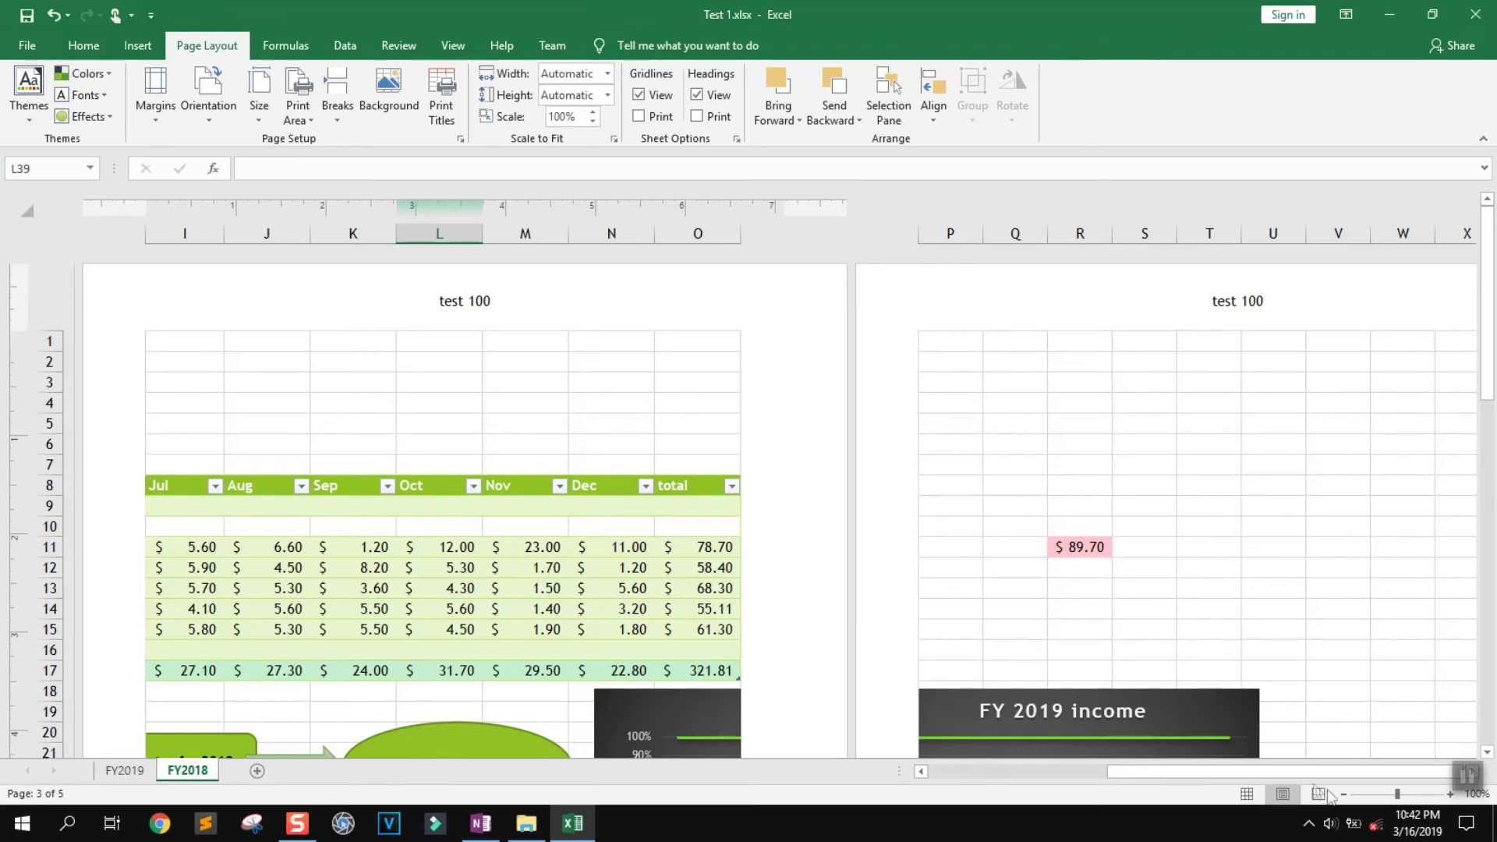
scroll(841, 485, down, 7)
scroll(841, 492, down, 20)
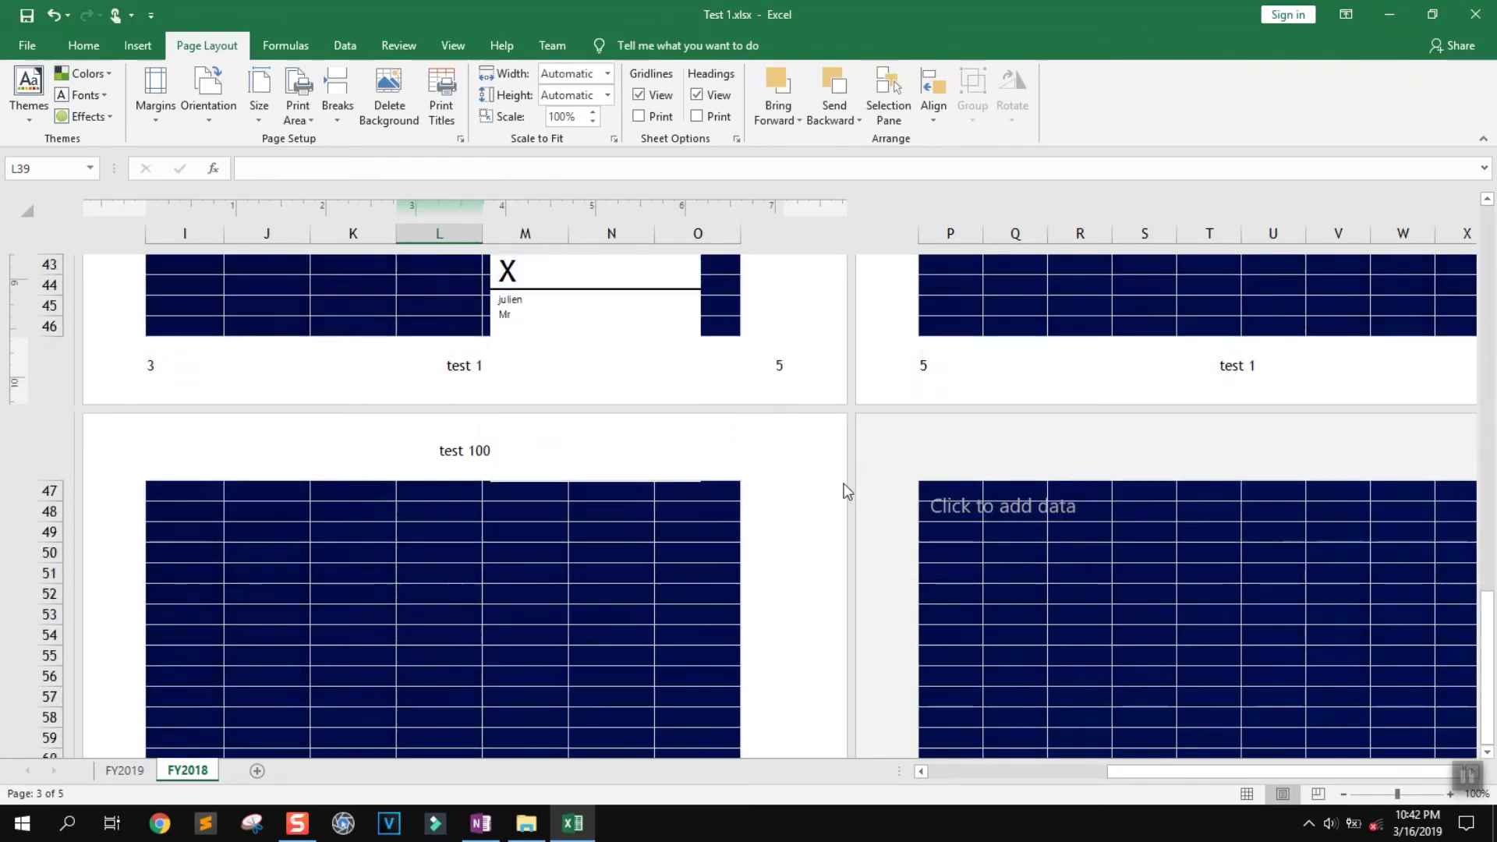
scroll(853, 475, up, 20)
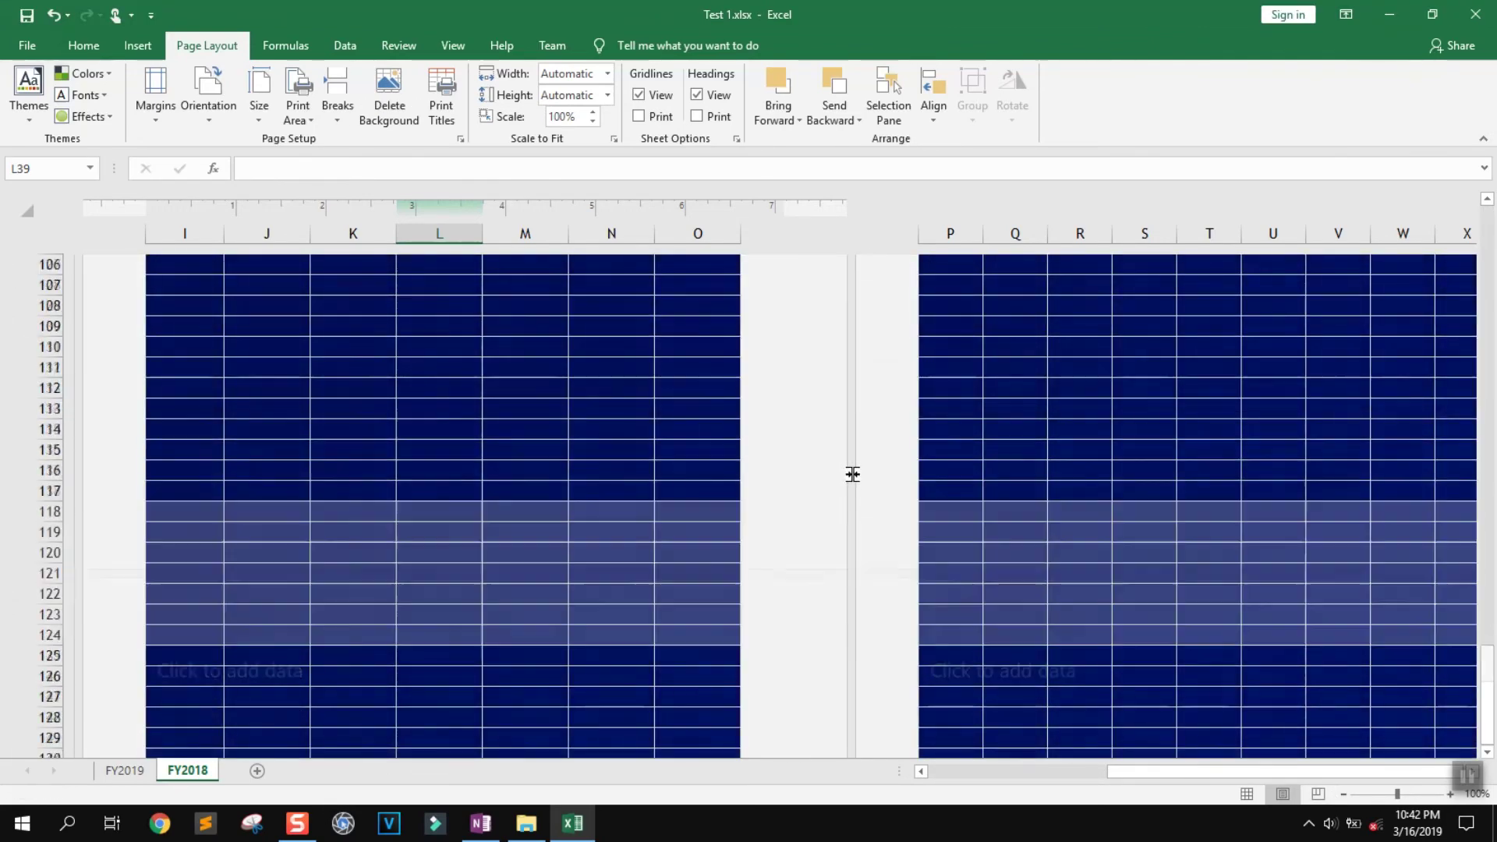
scroll(829, 439, up, 6)
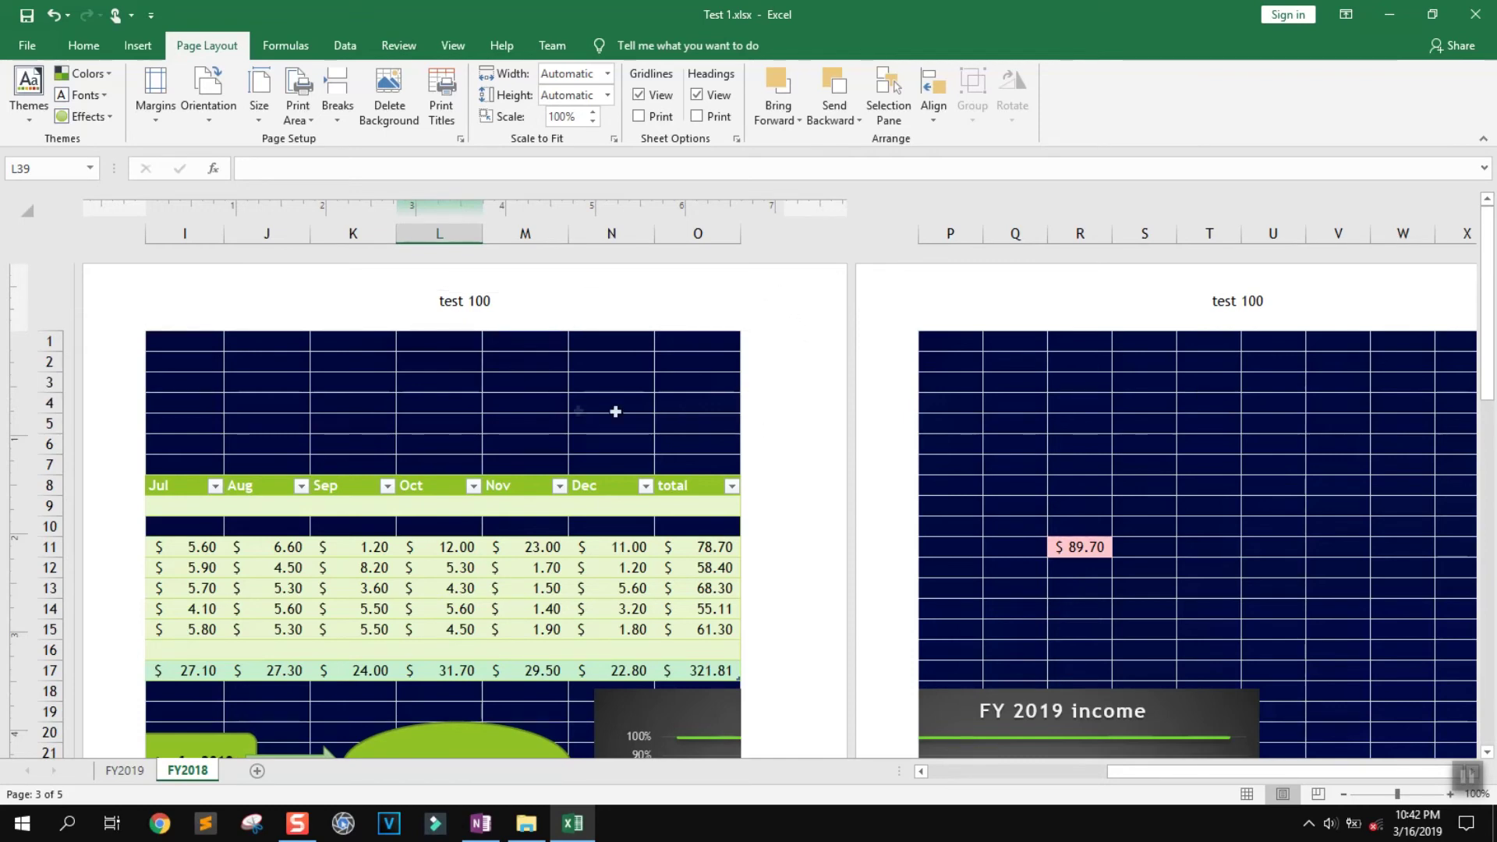
Delete the sheet background, dismiss the Office updates notice, and open Print preview
click(389, 114)
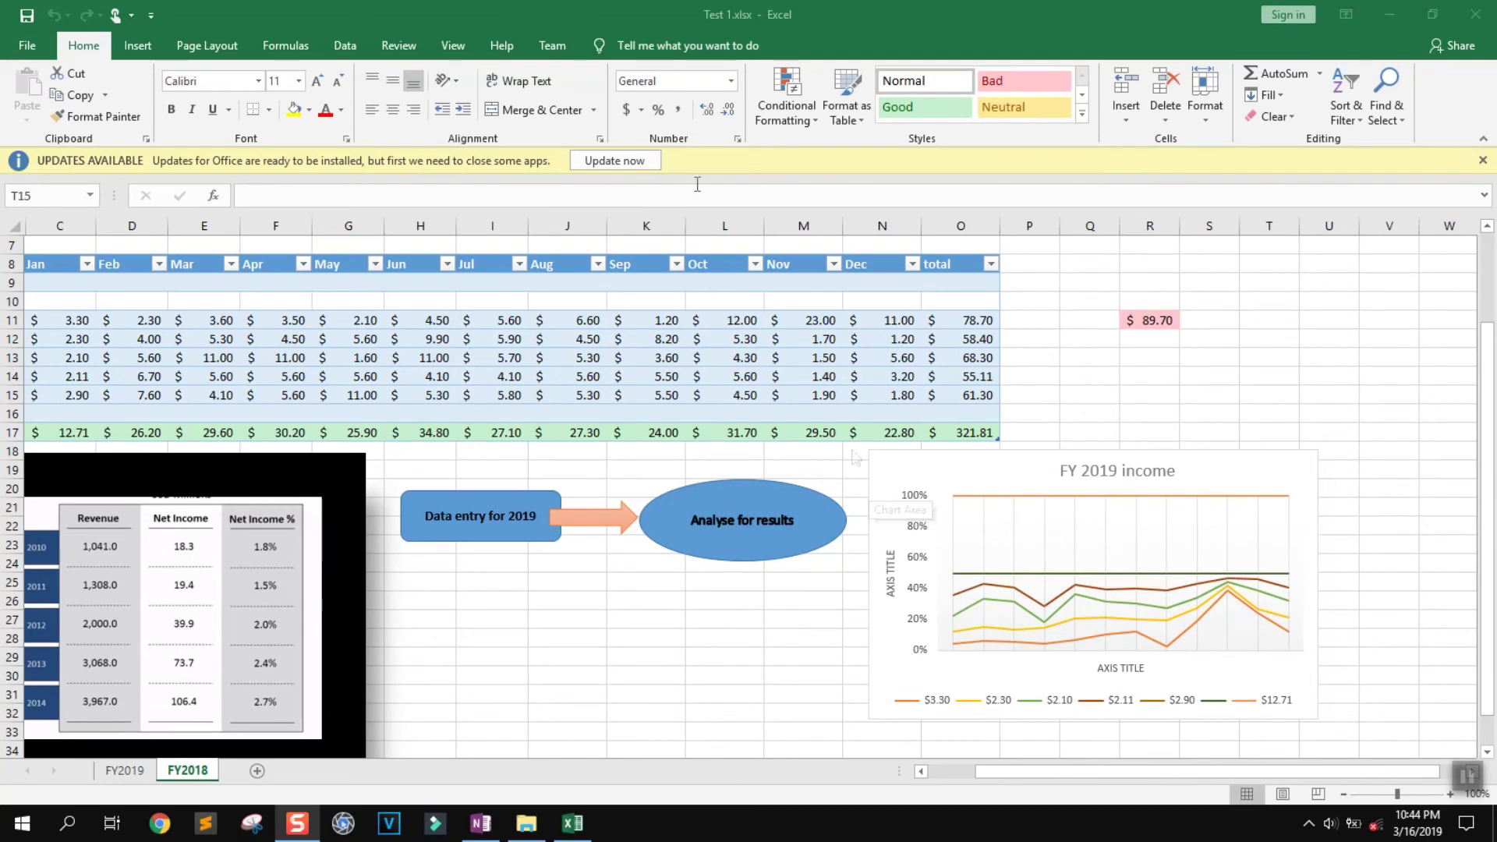
click(1483, 161)
click(1482, 160)
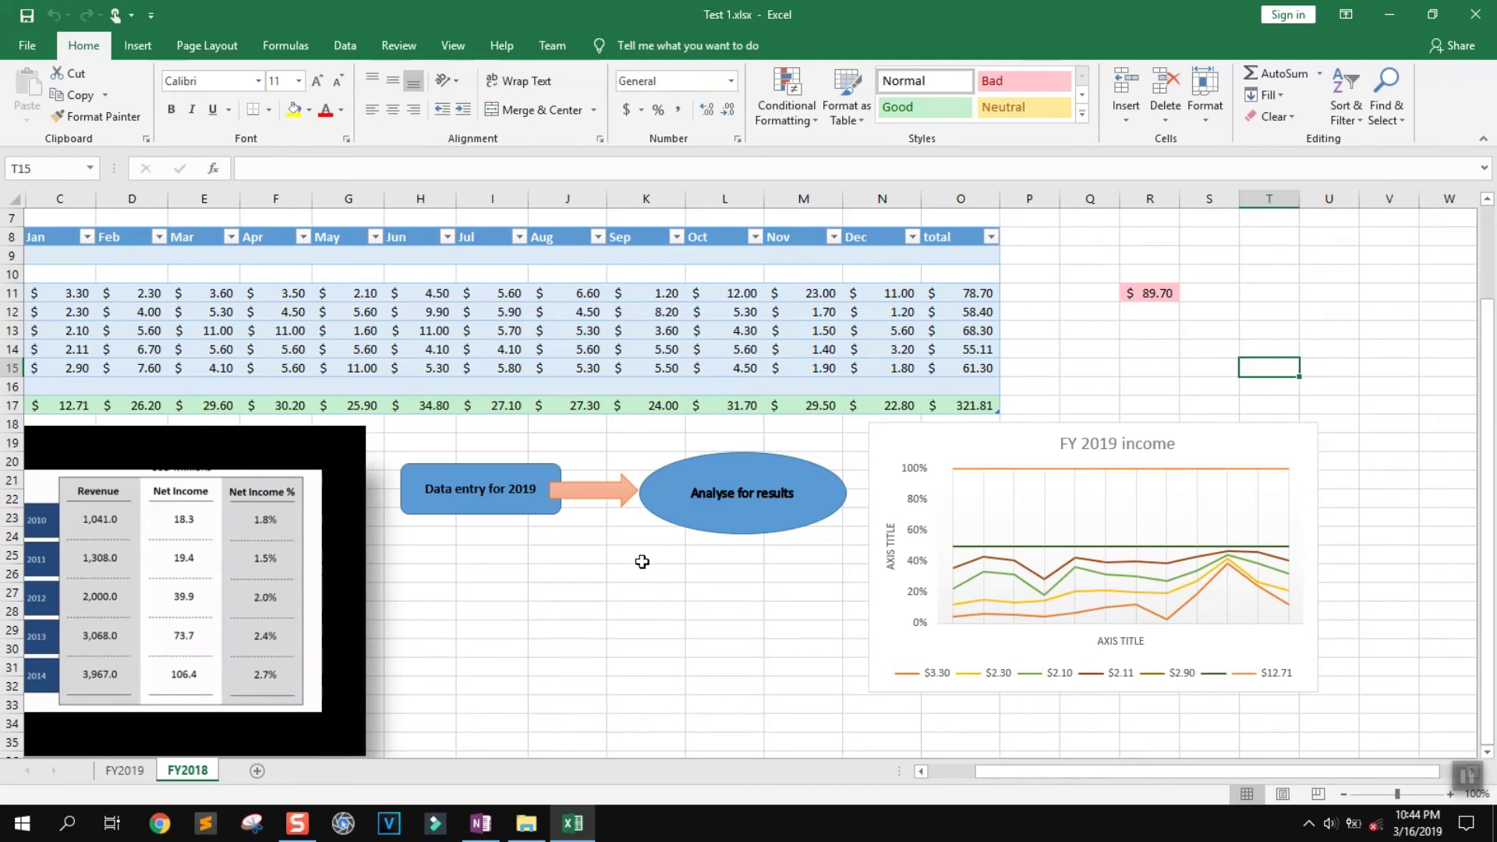
key(ctrl+p)
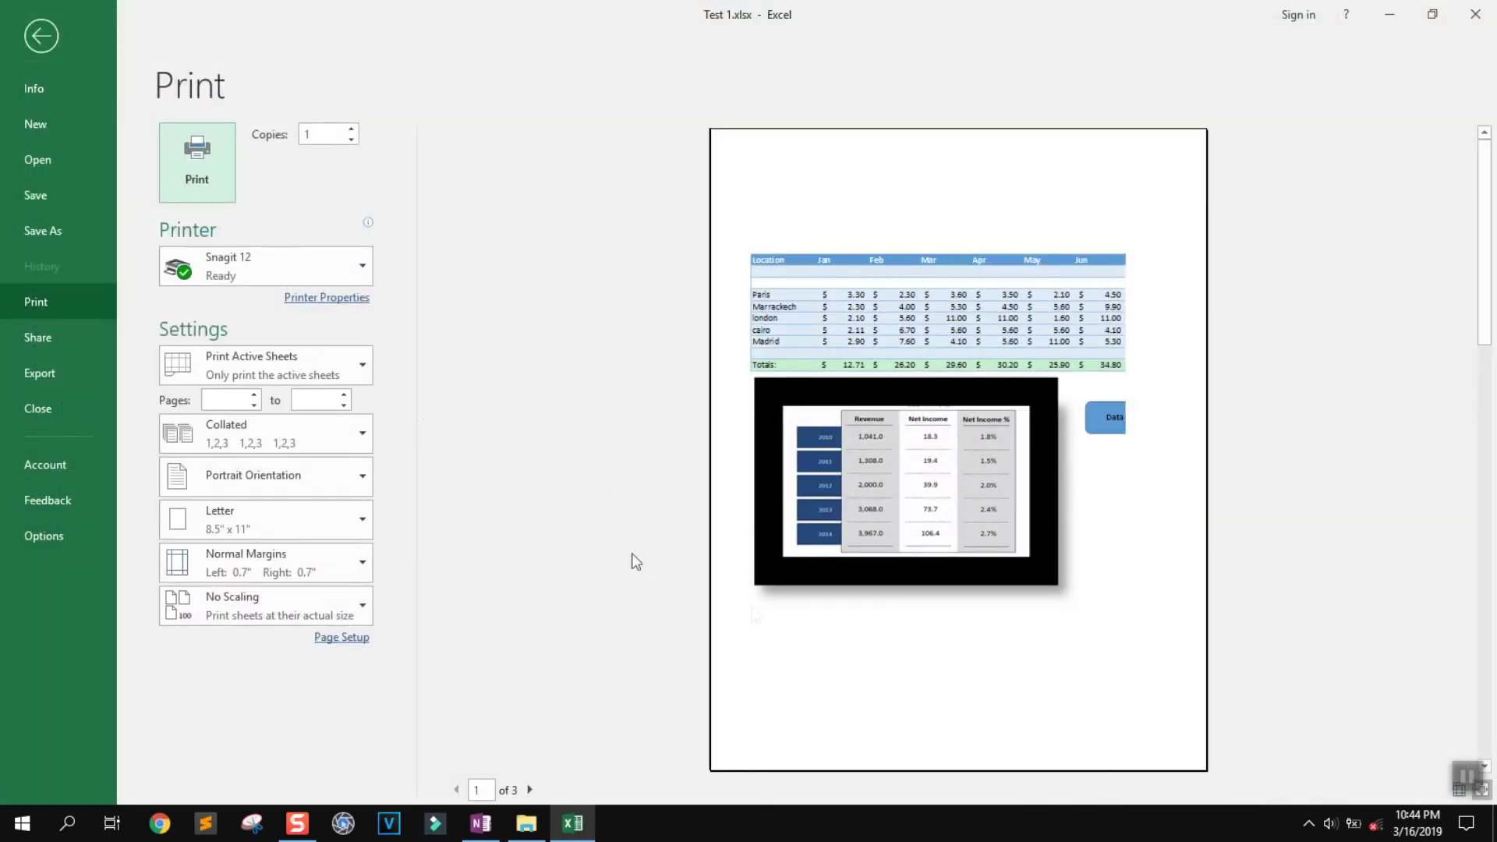
Leave Print preview and return to the FY2018 sheet on the Page Layout tab
scroll(531, 749, down, 2)
scroll(524, 750, up, 2)
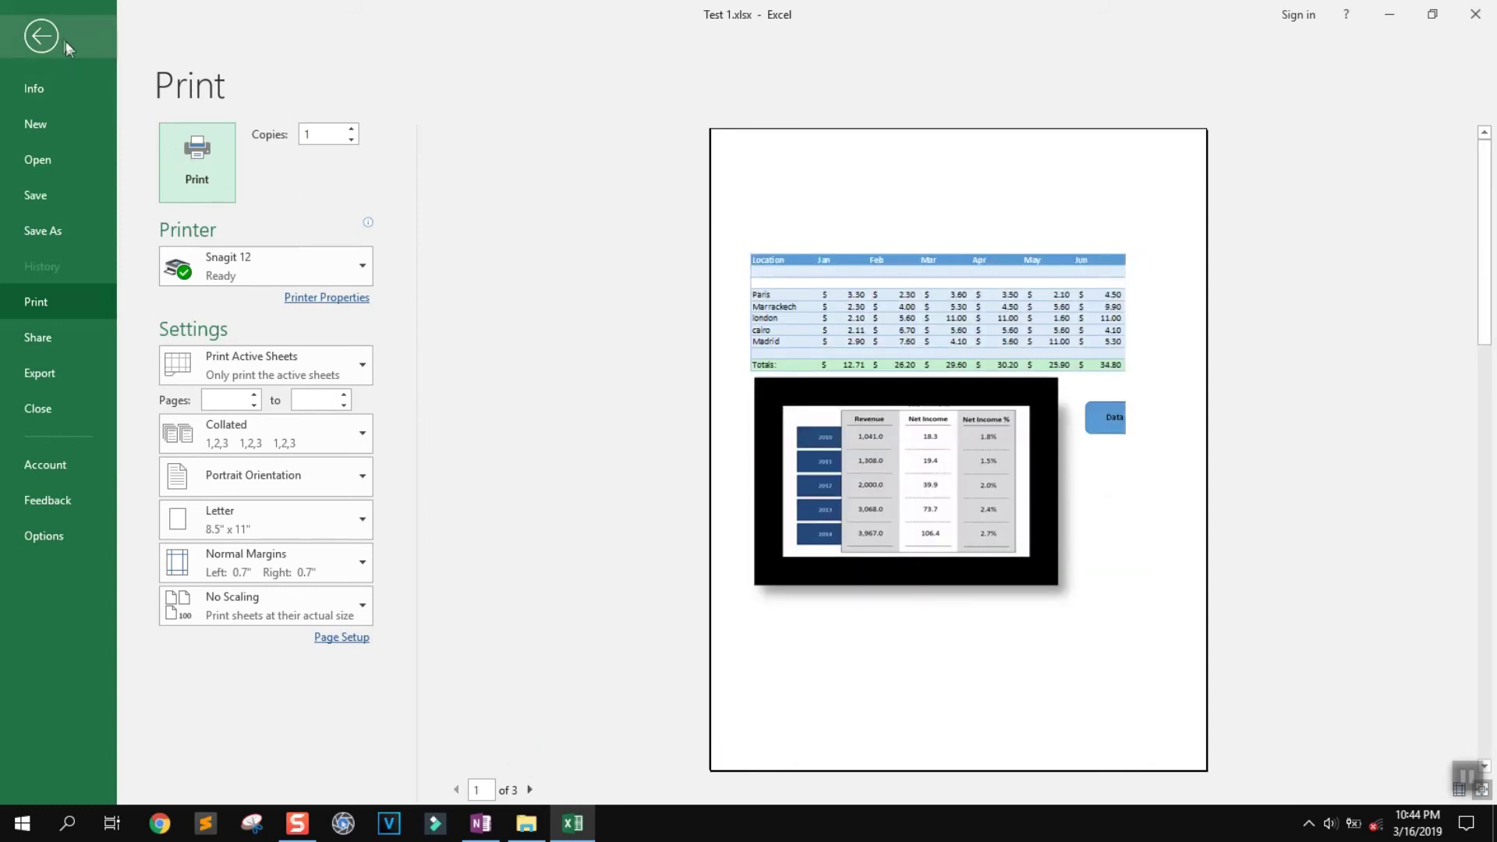
click(81, 48)
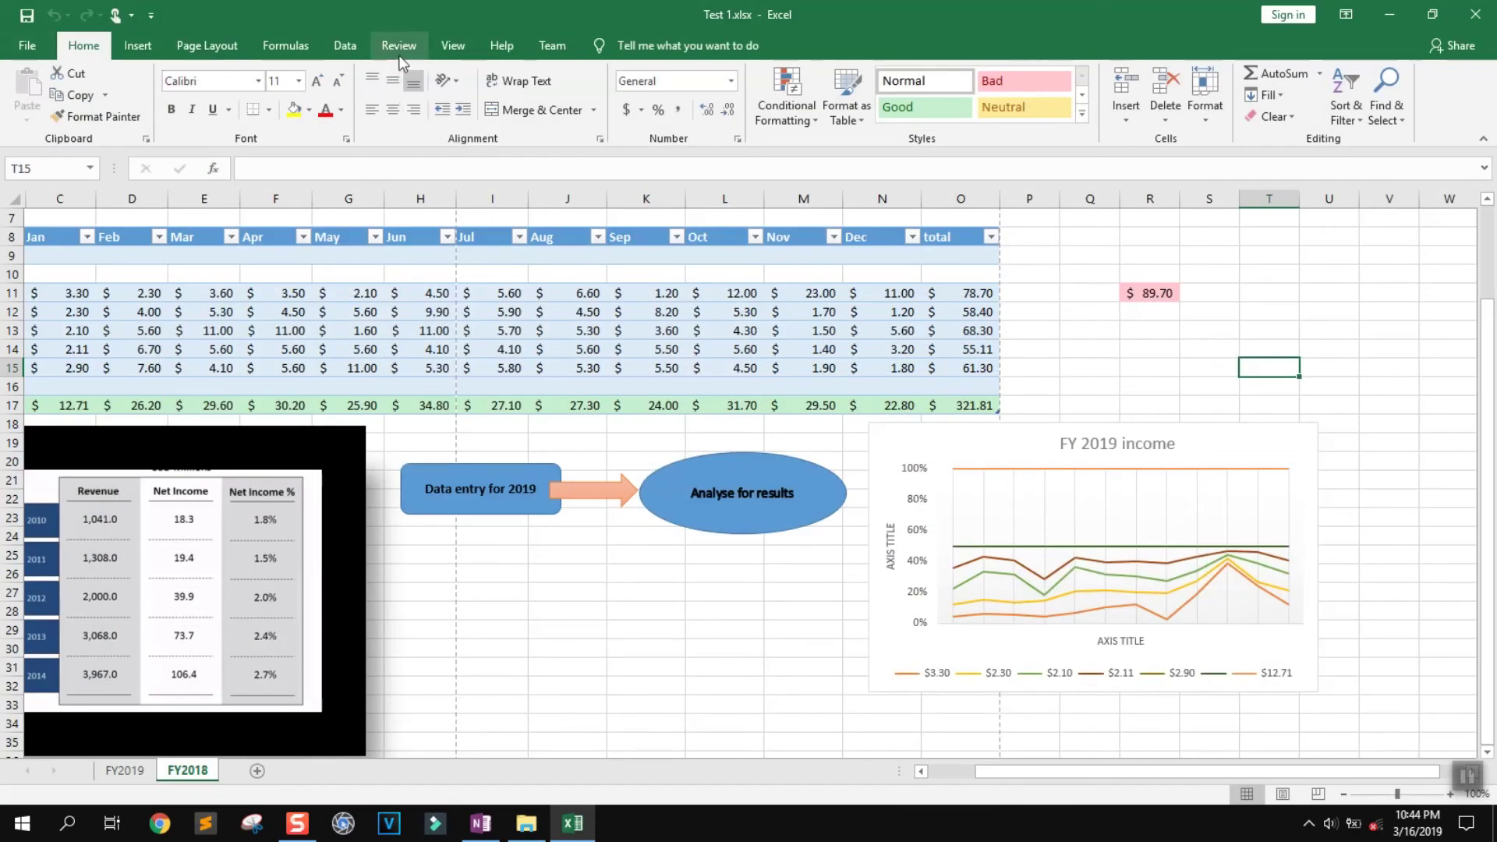
click(386, 44)
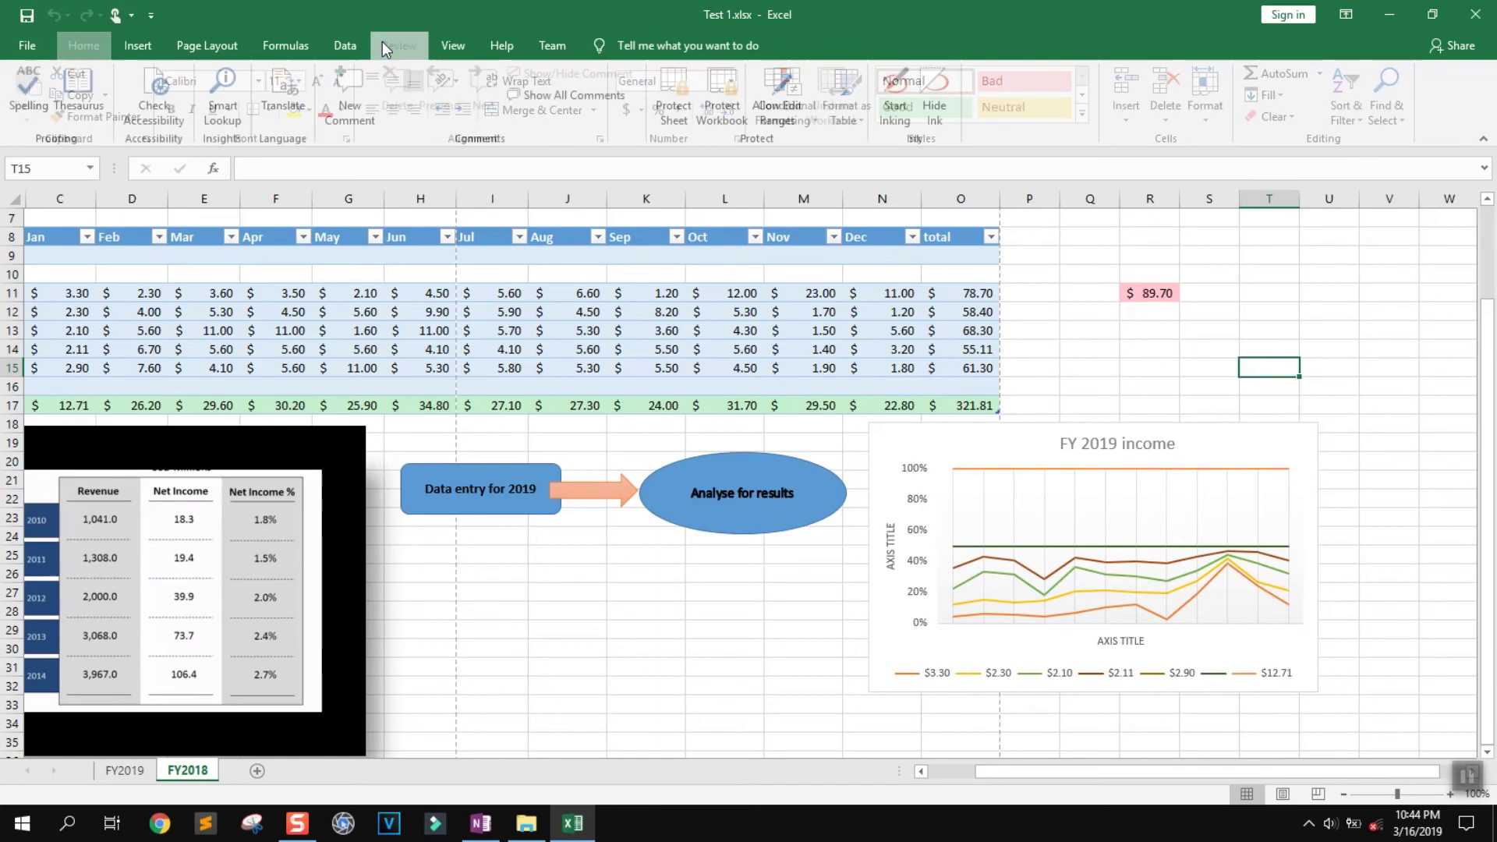
click(315, 45)
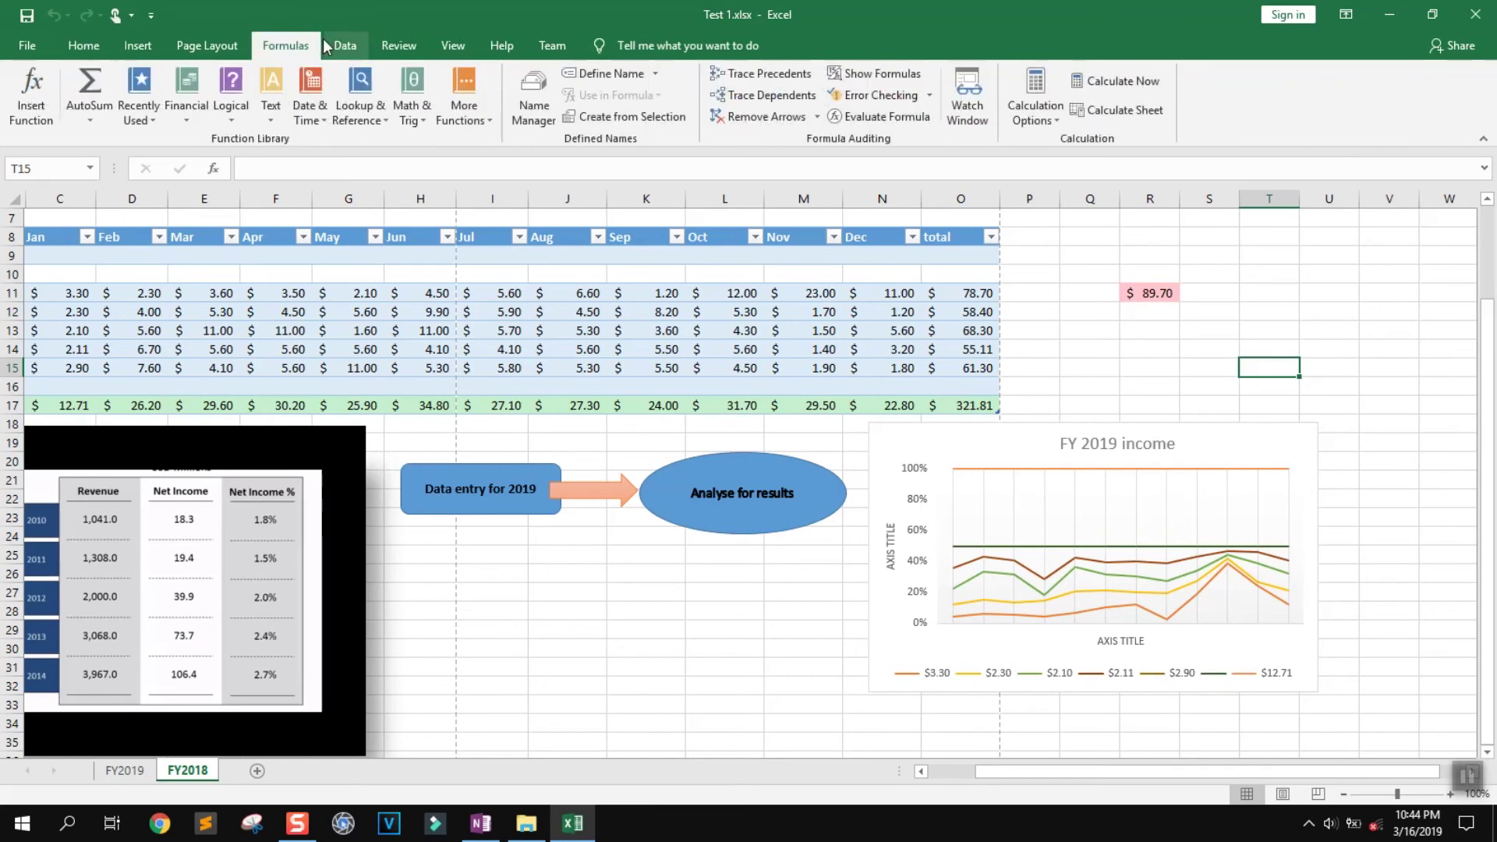
click(212, 48)
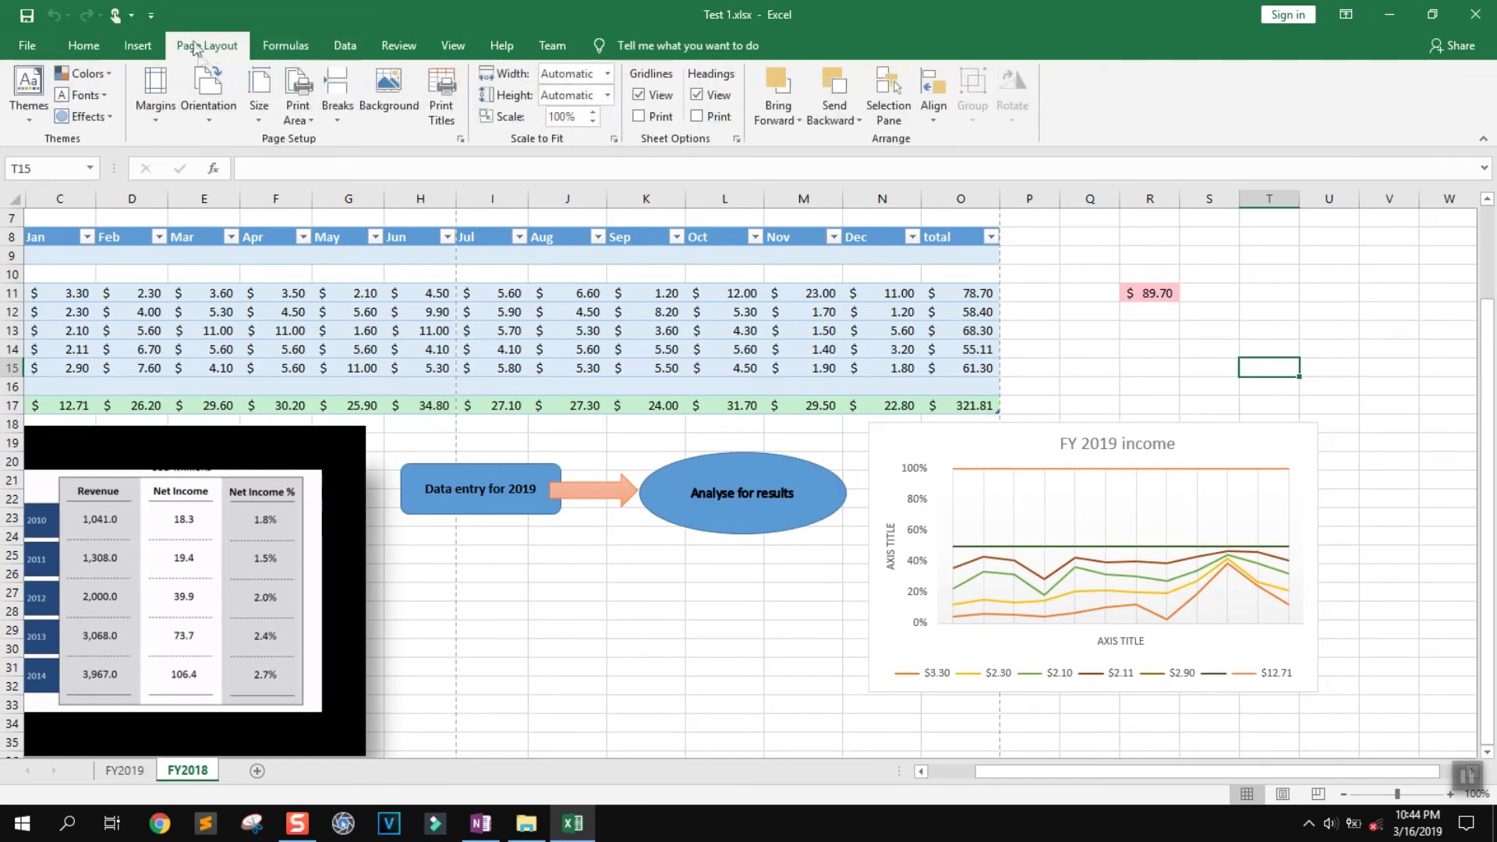
Switch the page orientation to Landscape
click(207, 114)
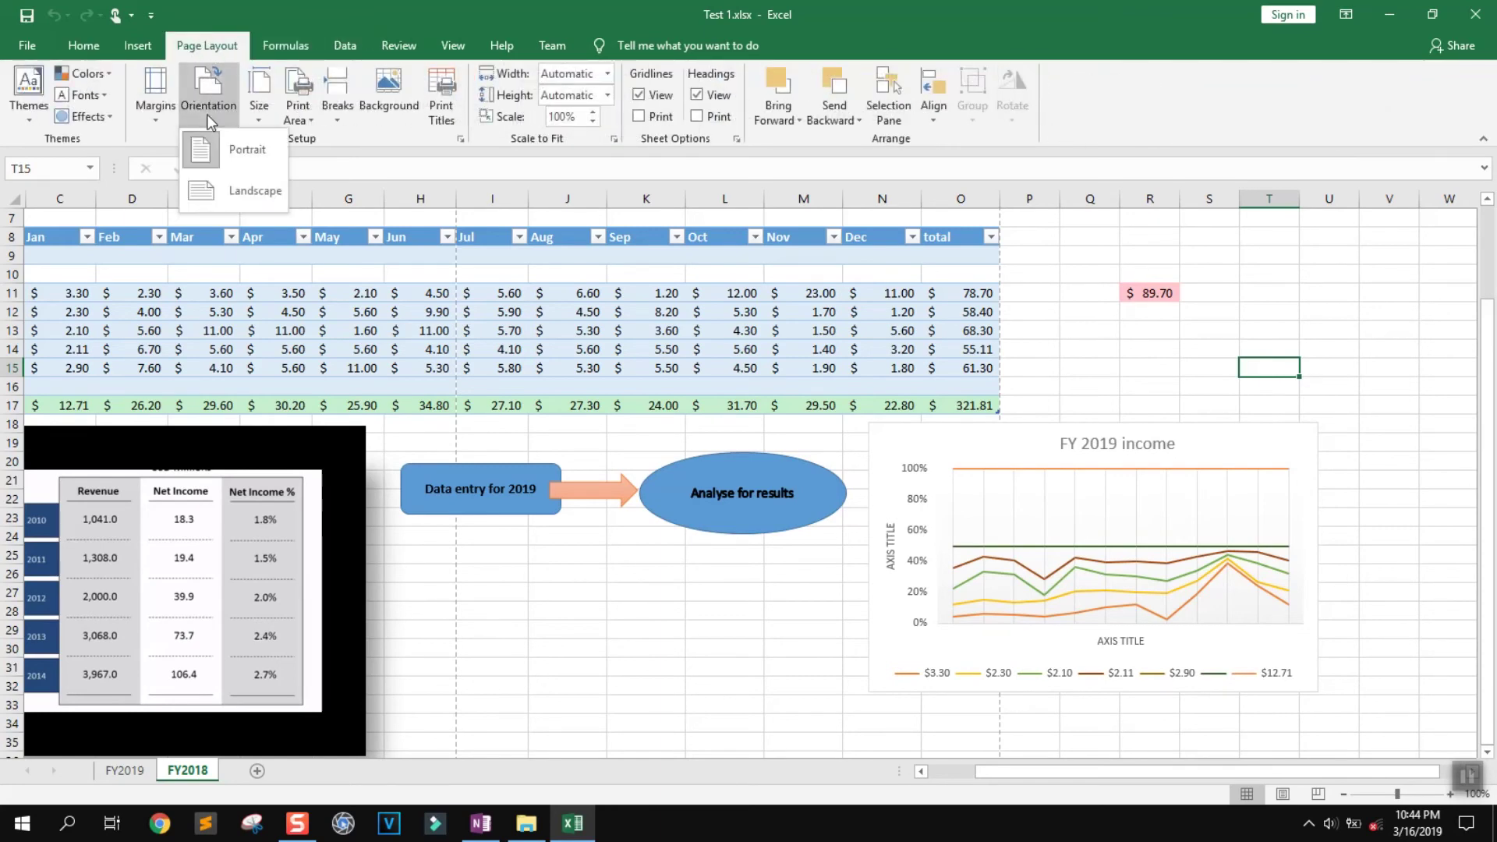
click(231, 190)
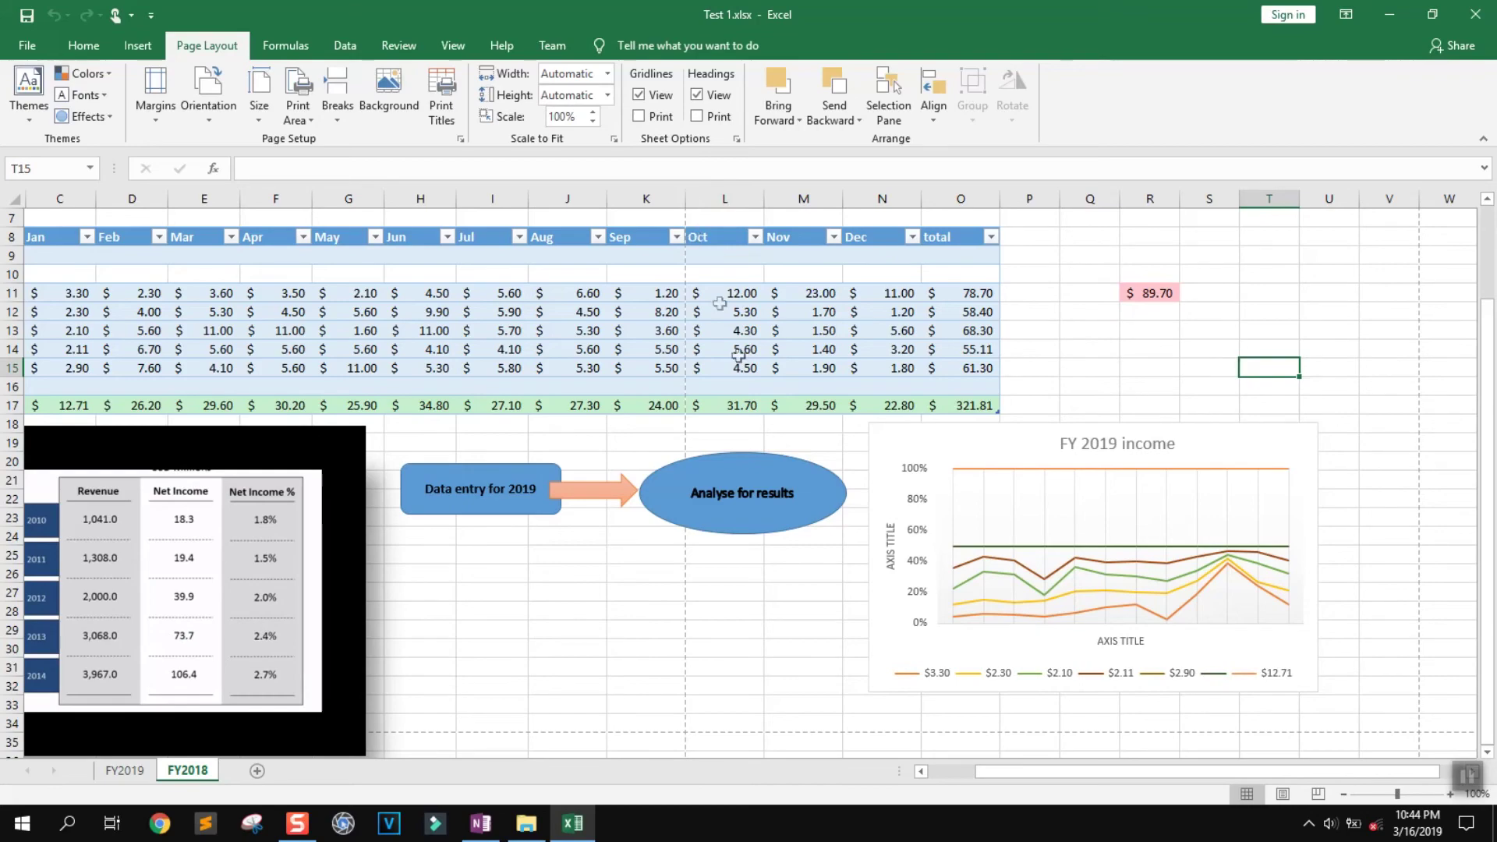
scroll(707, 373, down, 5)
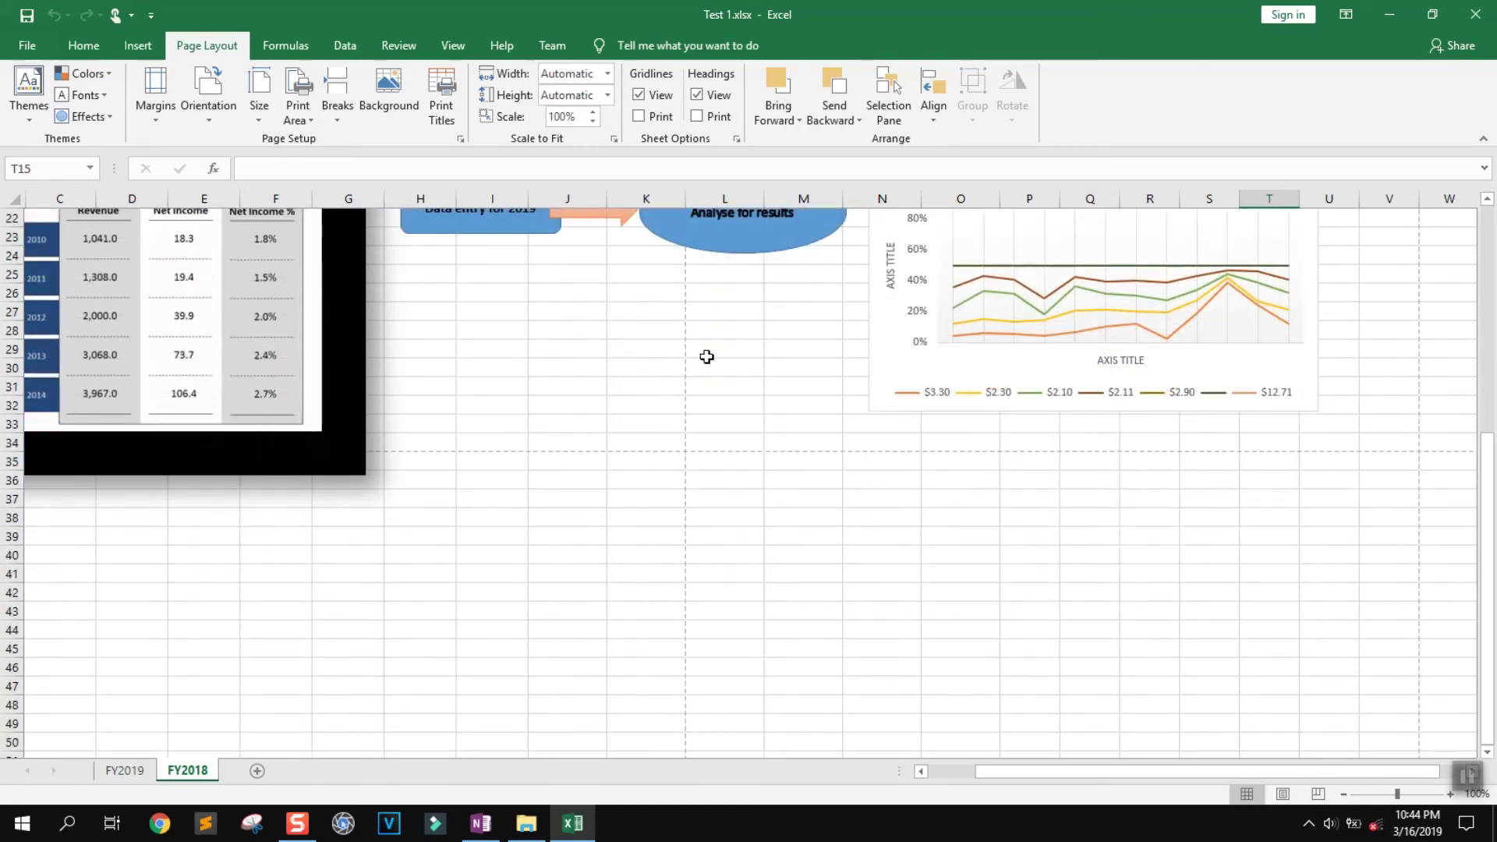
scroll(707, 357, up, 4)
Delete the income table picture, Data entry for 2019 box, Analyse for results oval and orange arrow
click(299, 526)
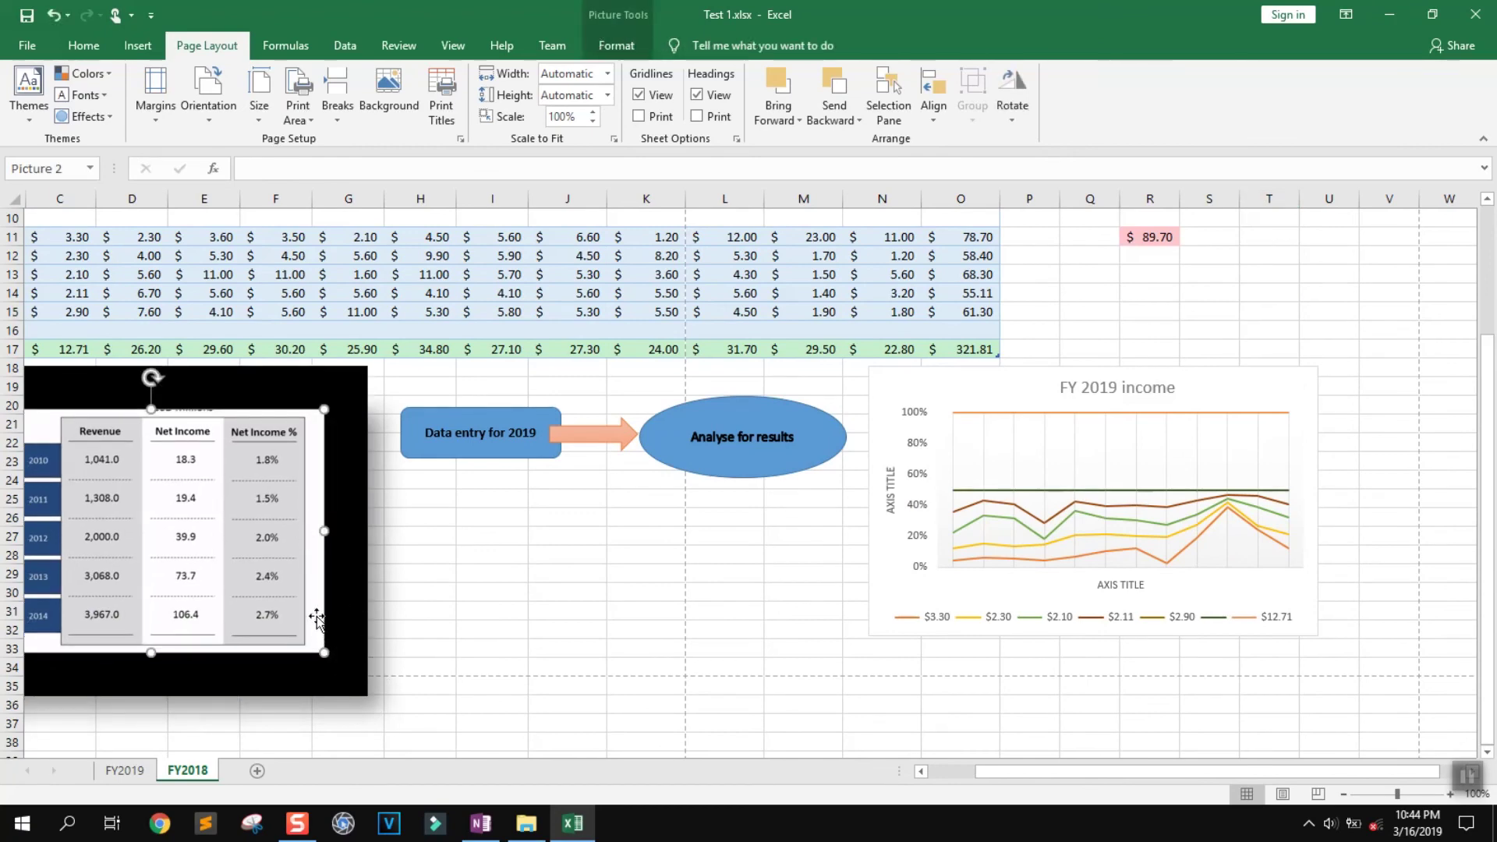
key(Delete)
click(499, 448)
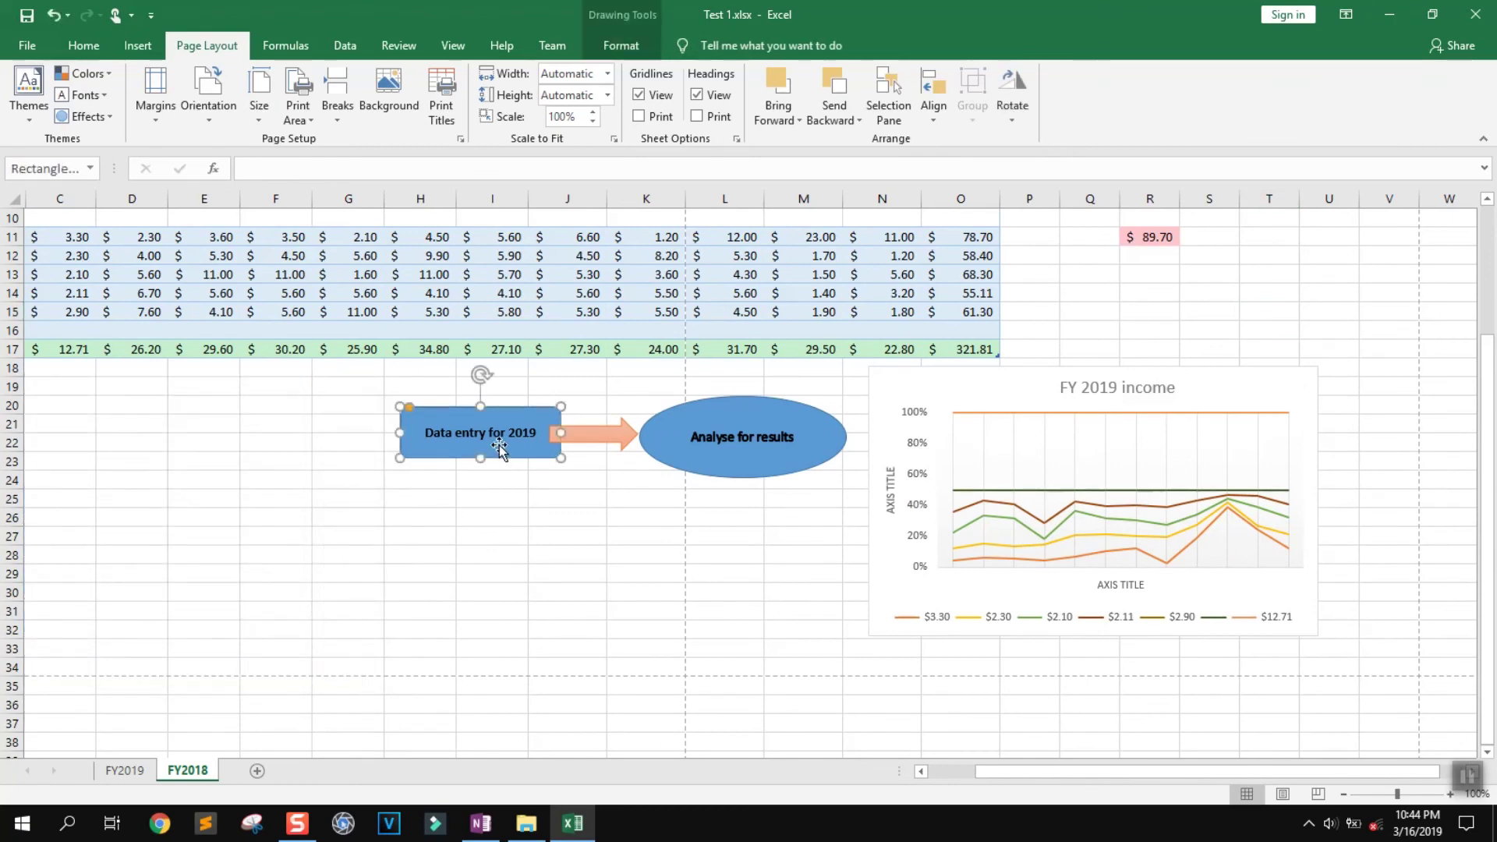
mouse_move(451, 406)
mouse_down()
mouse_move(132, 380)
mouse_move(265, 413)
mouse_up()
key(Delete)
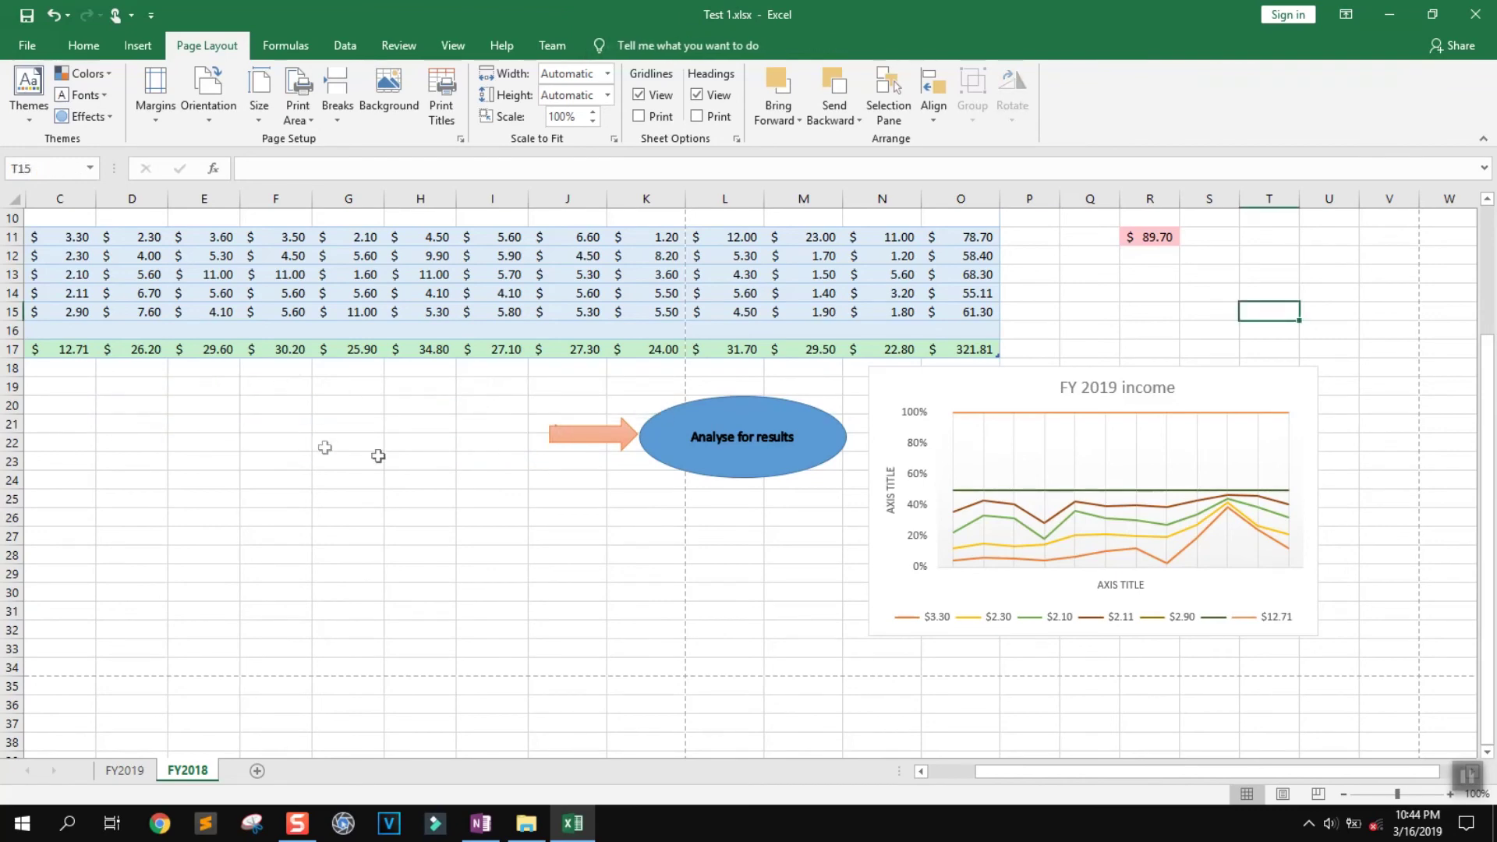
click(764, 437)
key(Delete)
key(Delete)
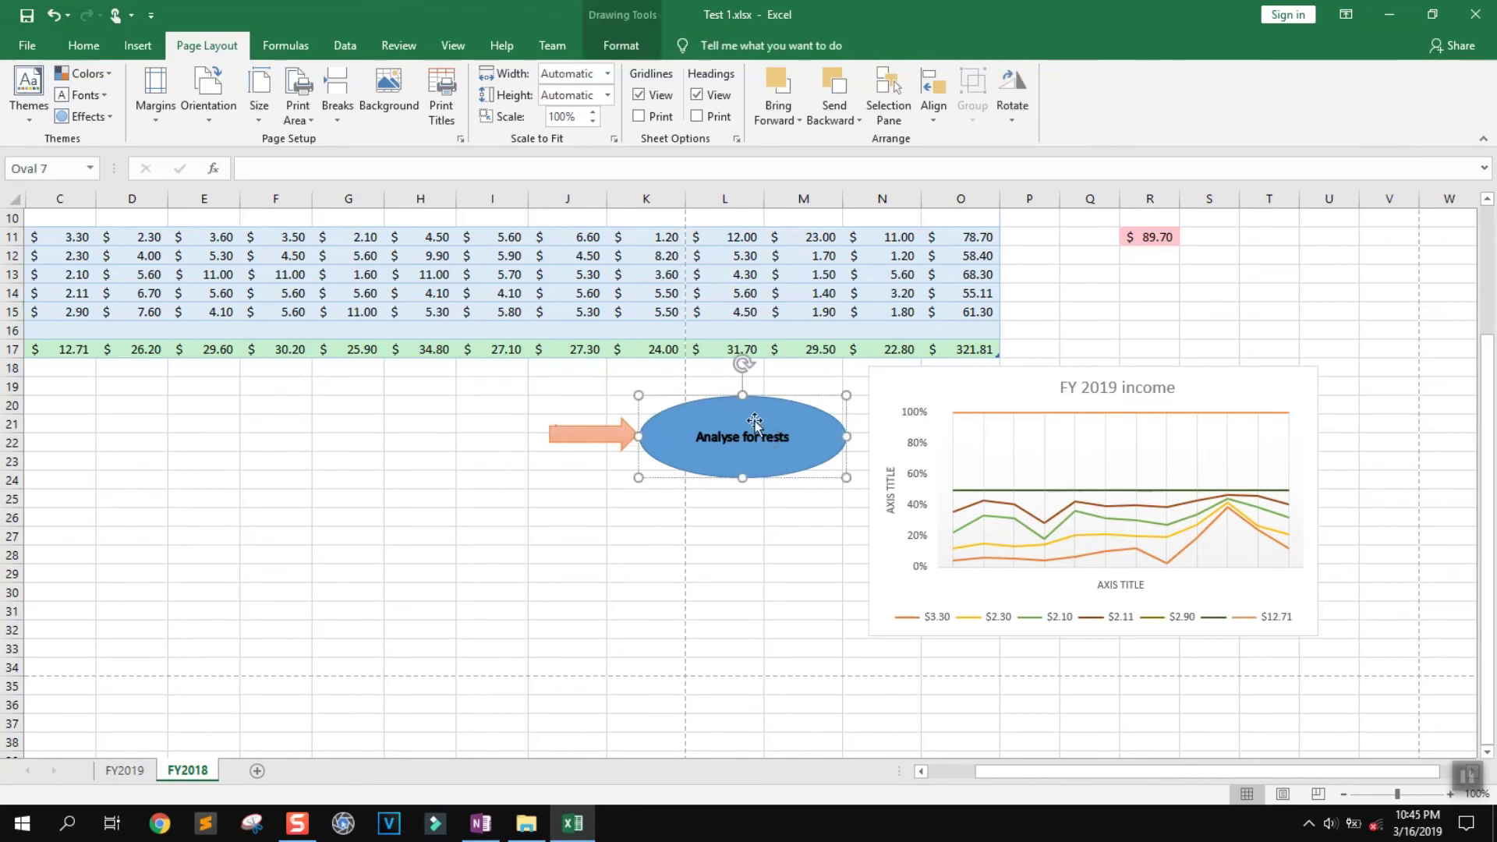
key(Delete)
click(601, 435)
key(Delete)
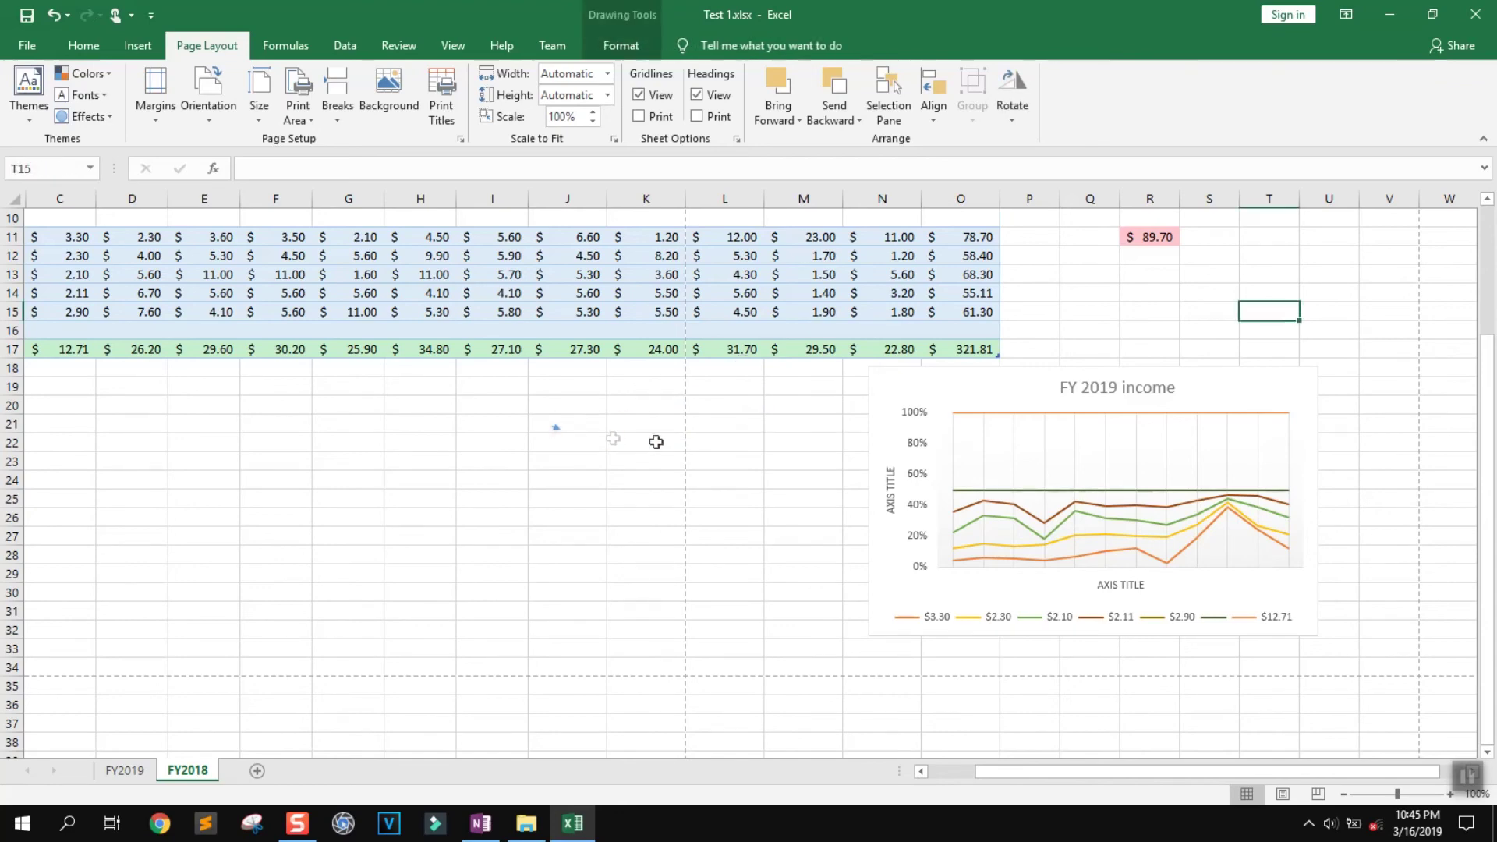
click(999, 435)
Move the chart left beneath the table and hide the Jul and Aug columns
drag(998, 432, 171, 424)
scroll(328, 387, up, 3)
drag(488, 199, 582, 202)
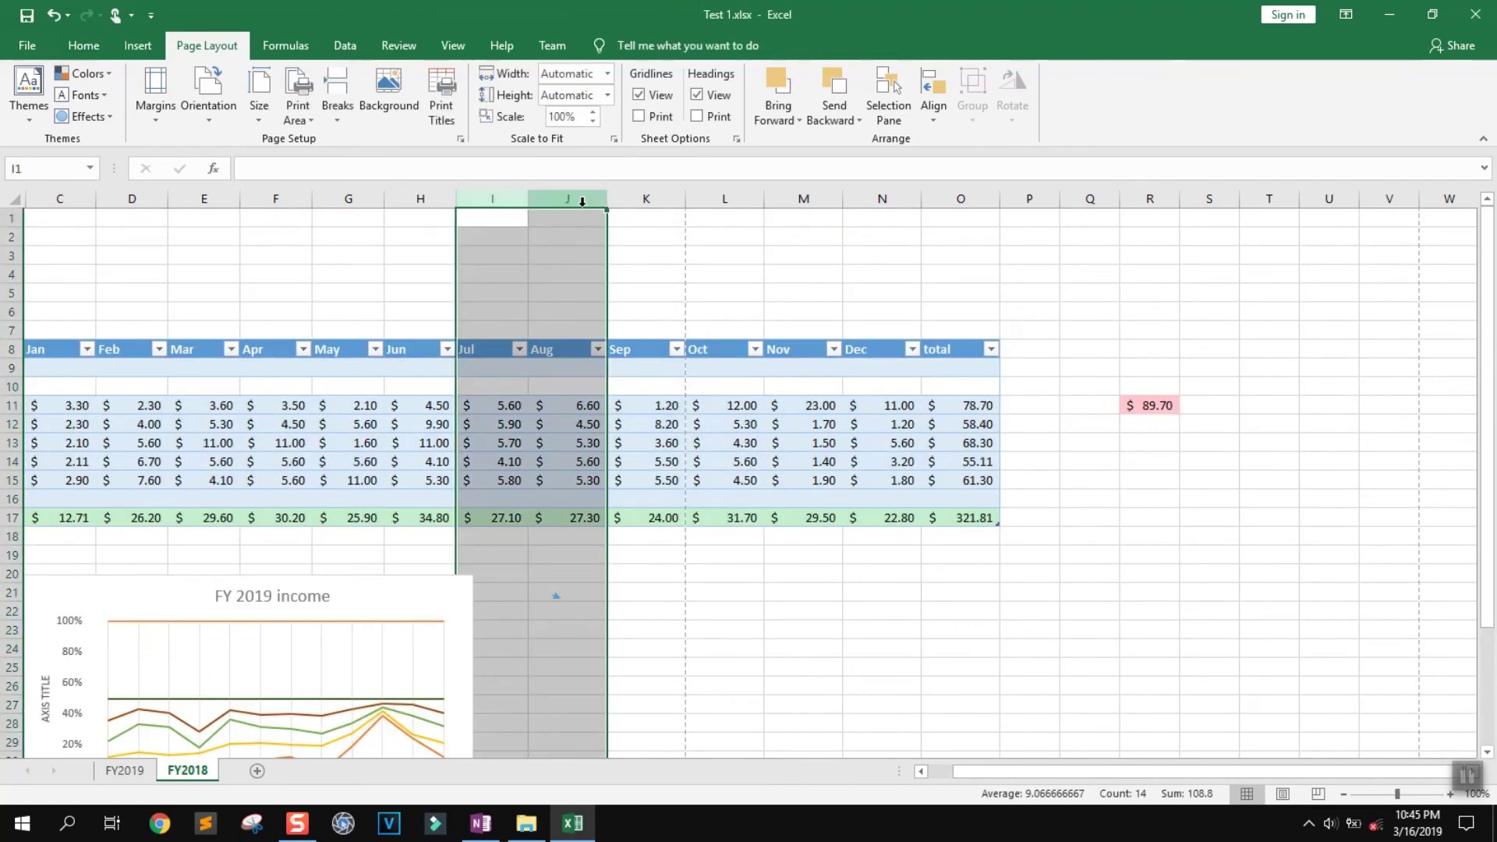
right_click(581, 202)
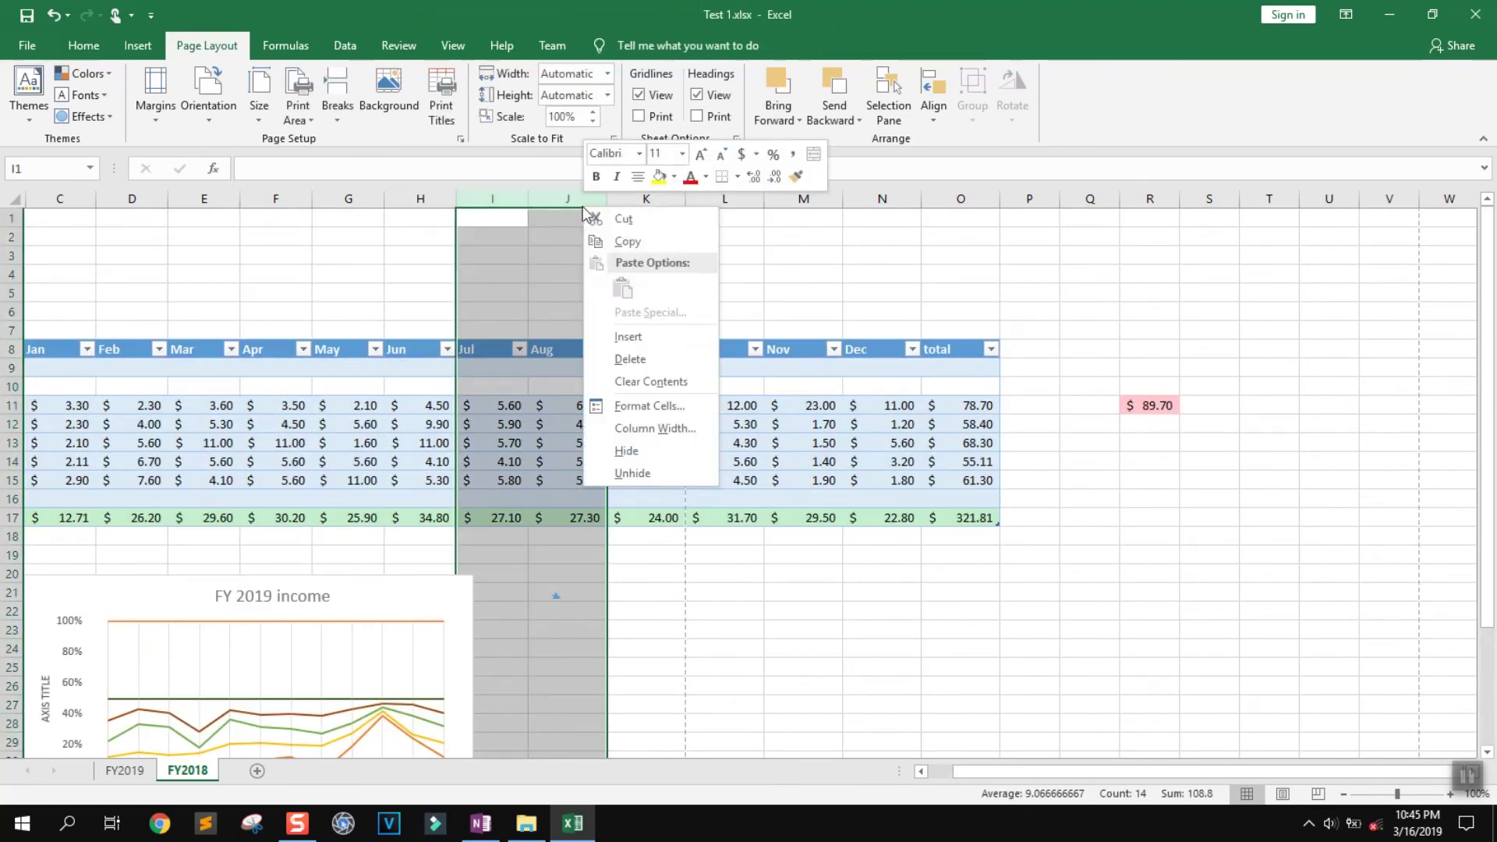
click(652, 451)
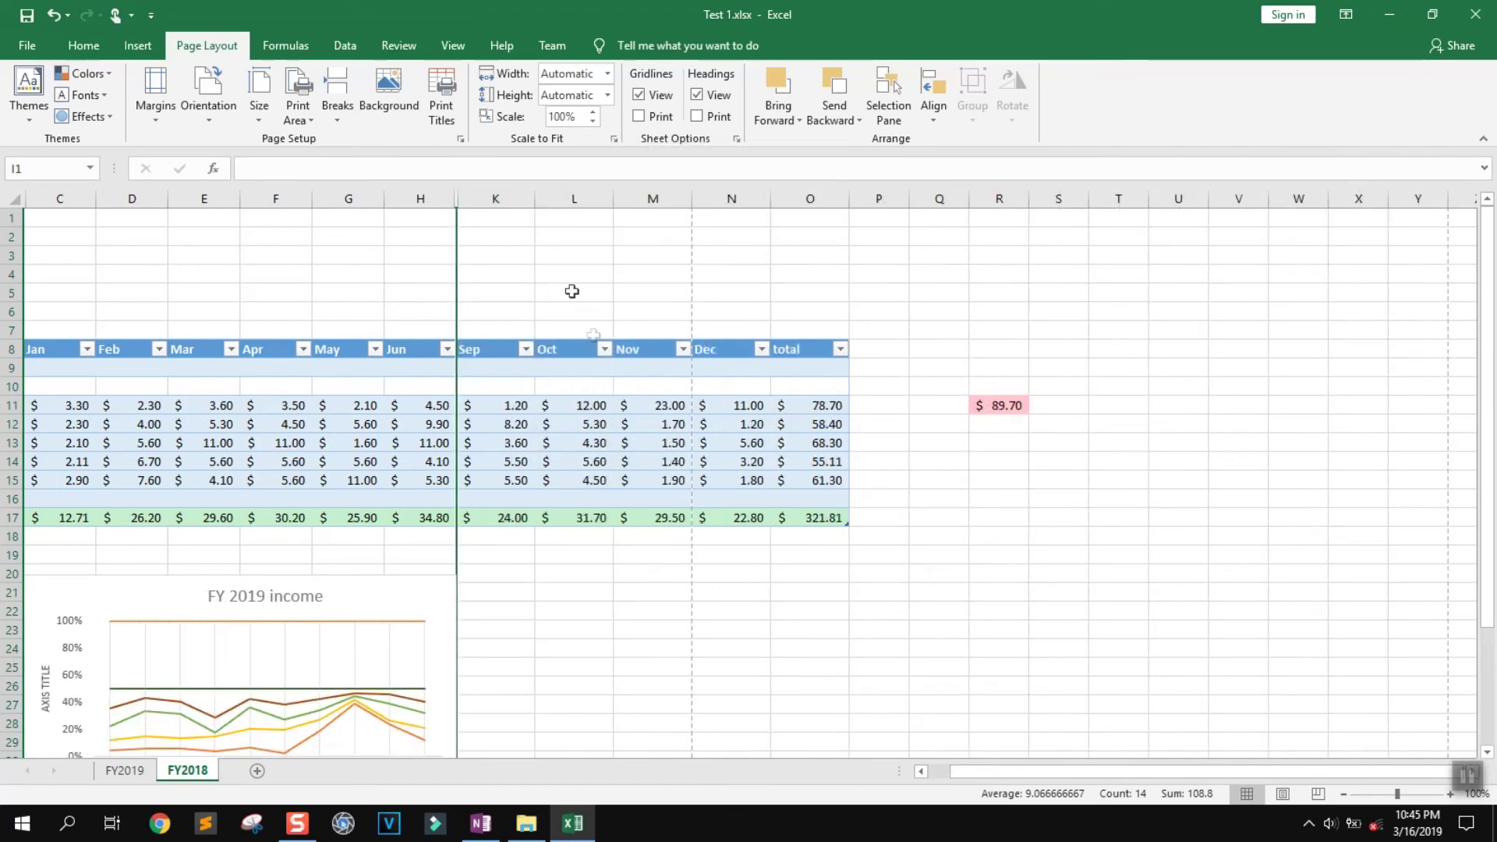
Keep the page in landscape orientation after leaving the other columns unchanged
right_click(498, 201)
click(503, 190)
drag(558, 204, 576, 204)
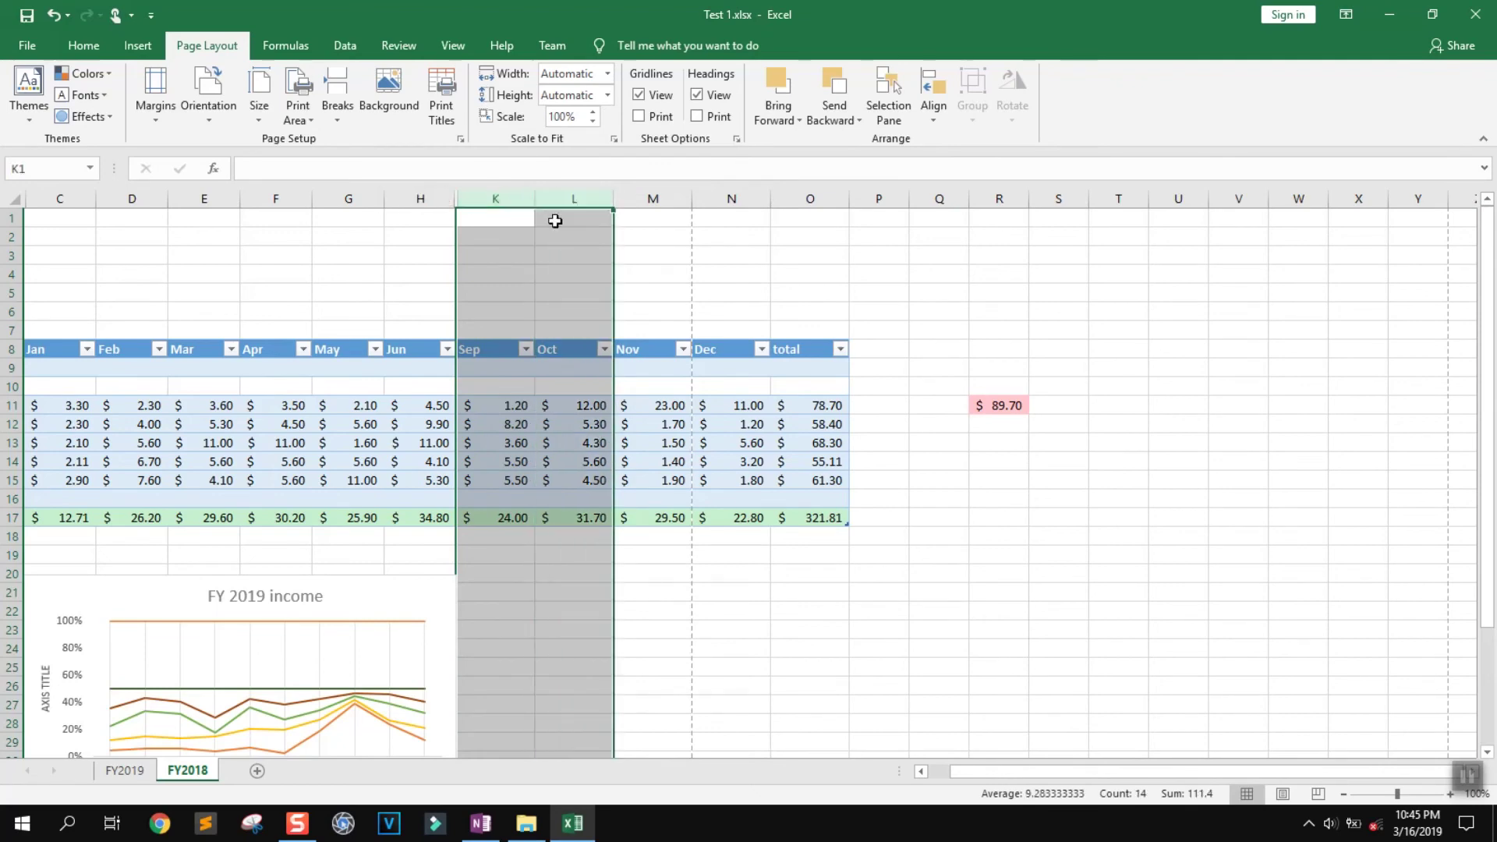
click(555, 218)
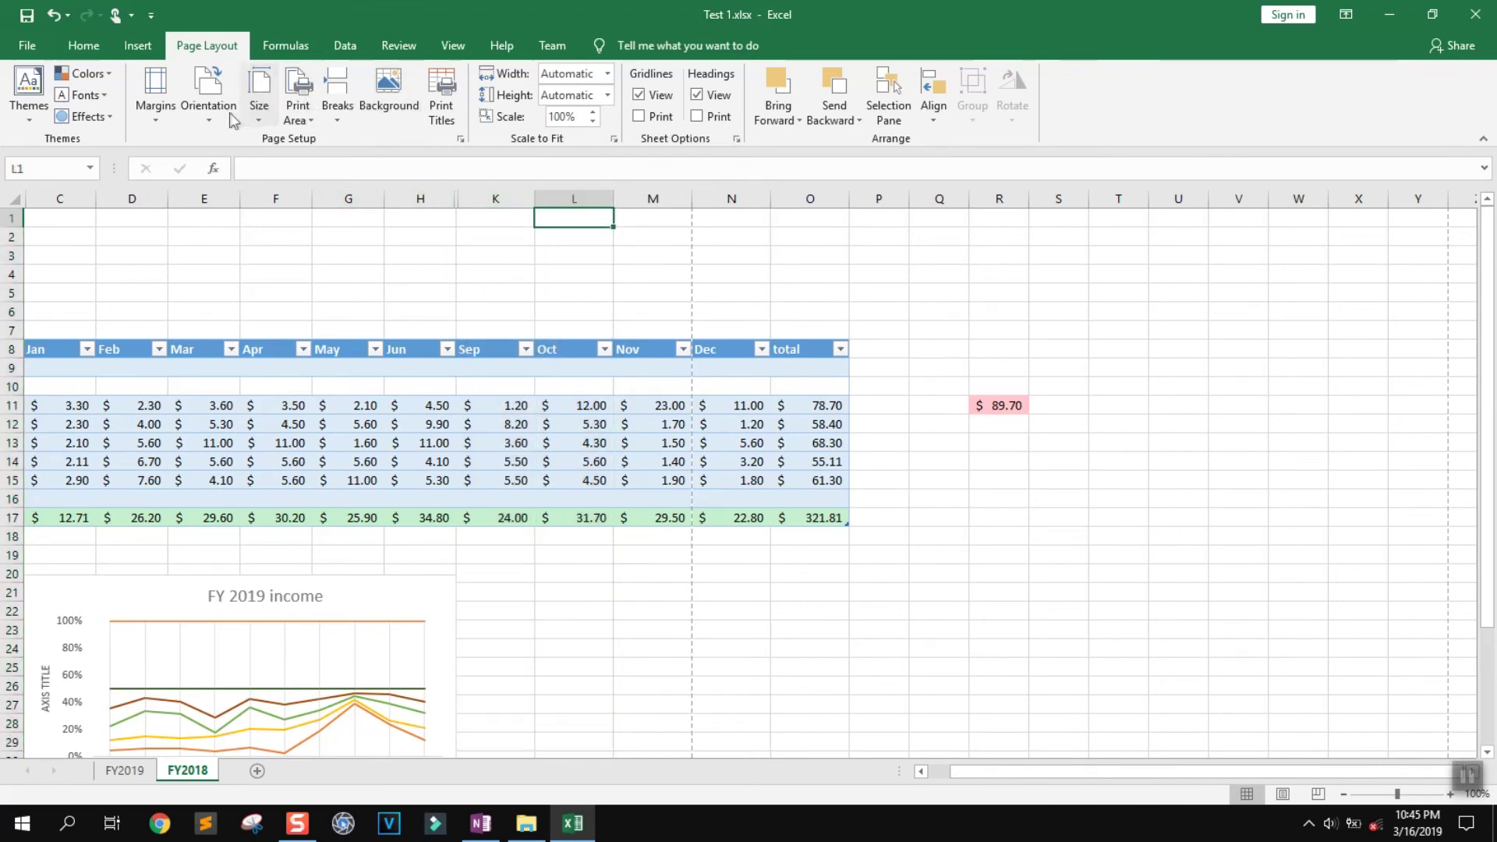
click(208, 97)
click(250, 196)
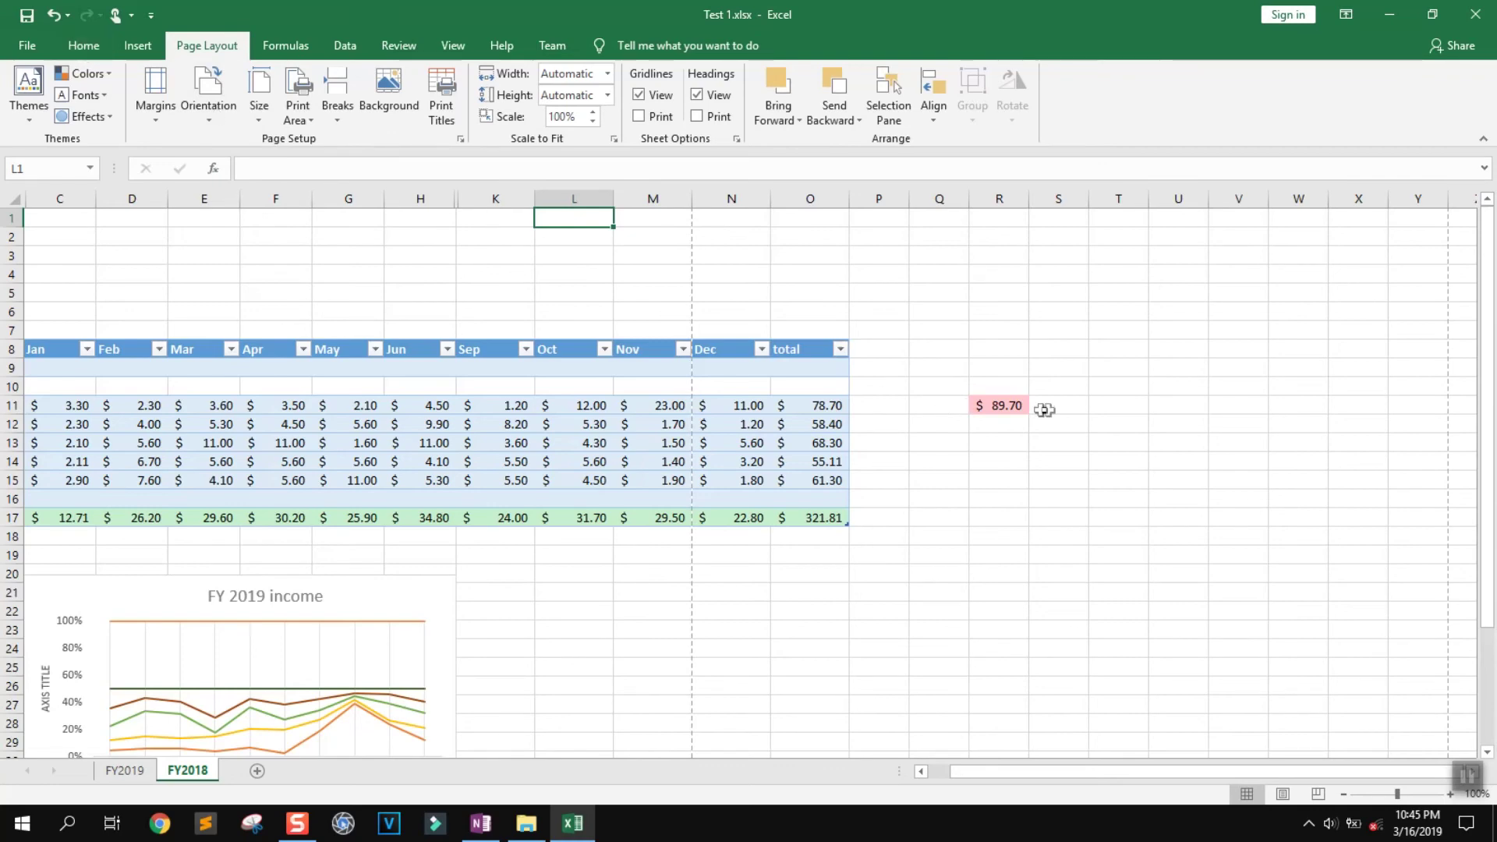
Clear and delete the pink $89.70 cell R11, shifting cells left
click(1007, 405)
key(Delete)
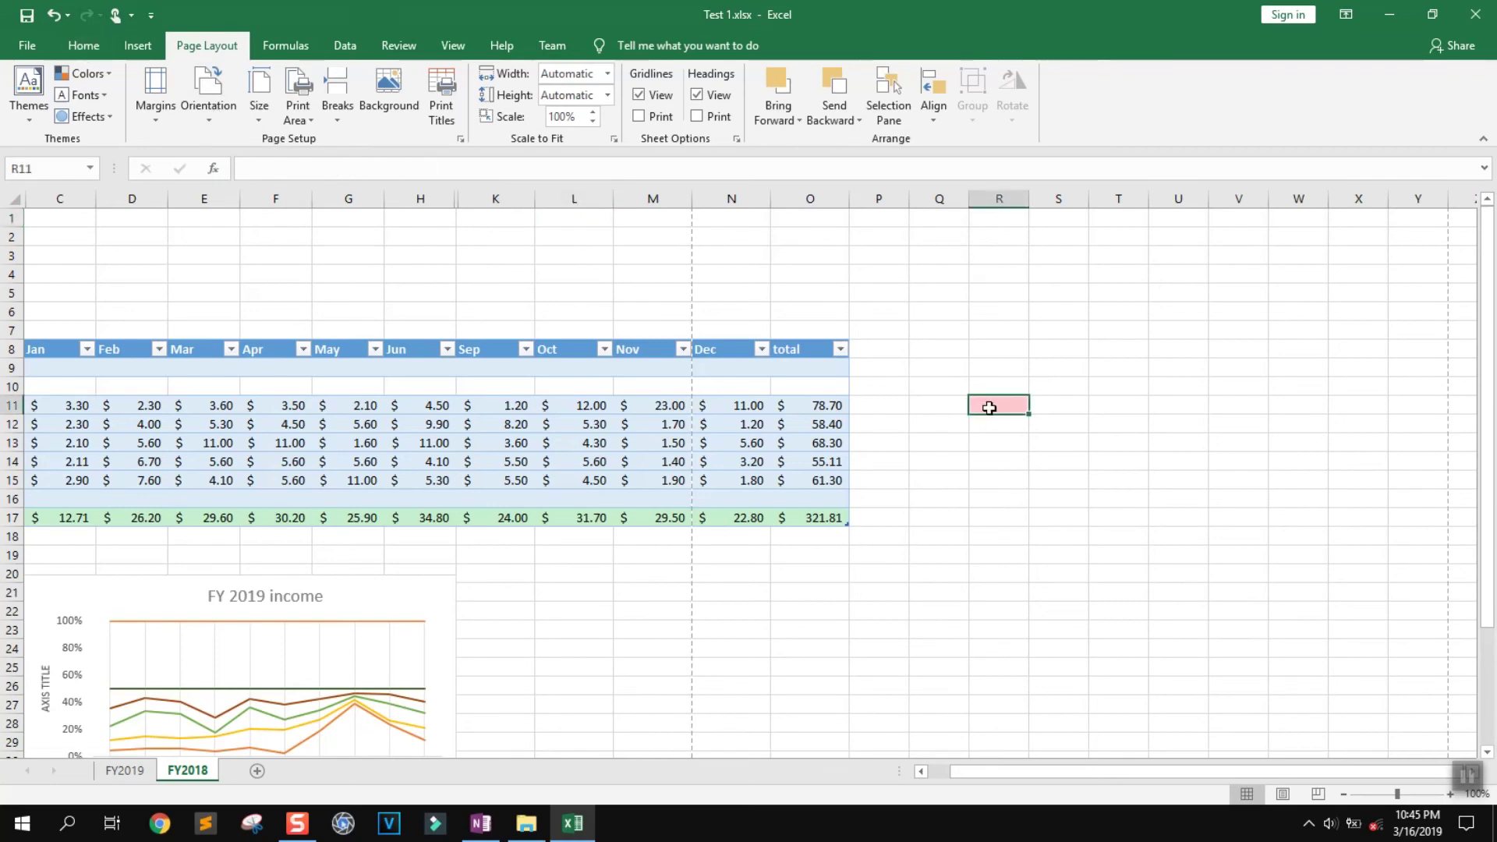
right_click(988, 408)
click(1037, 190)
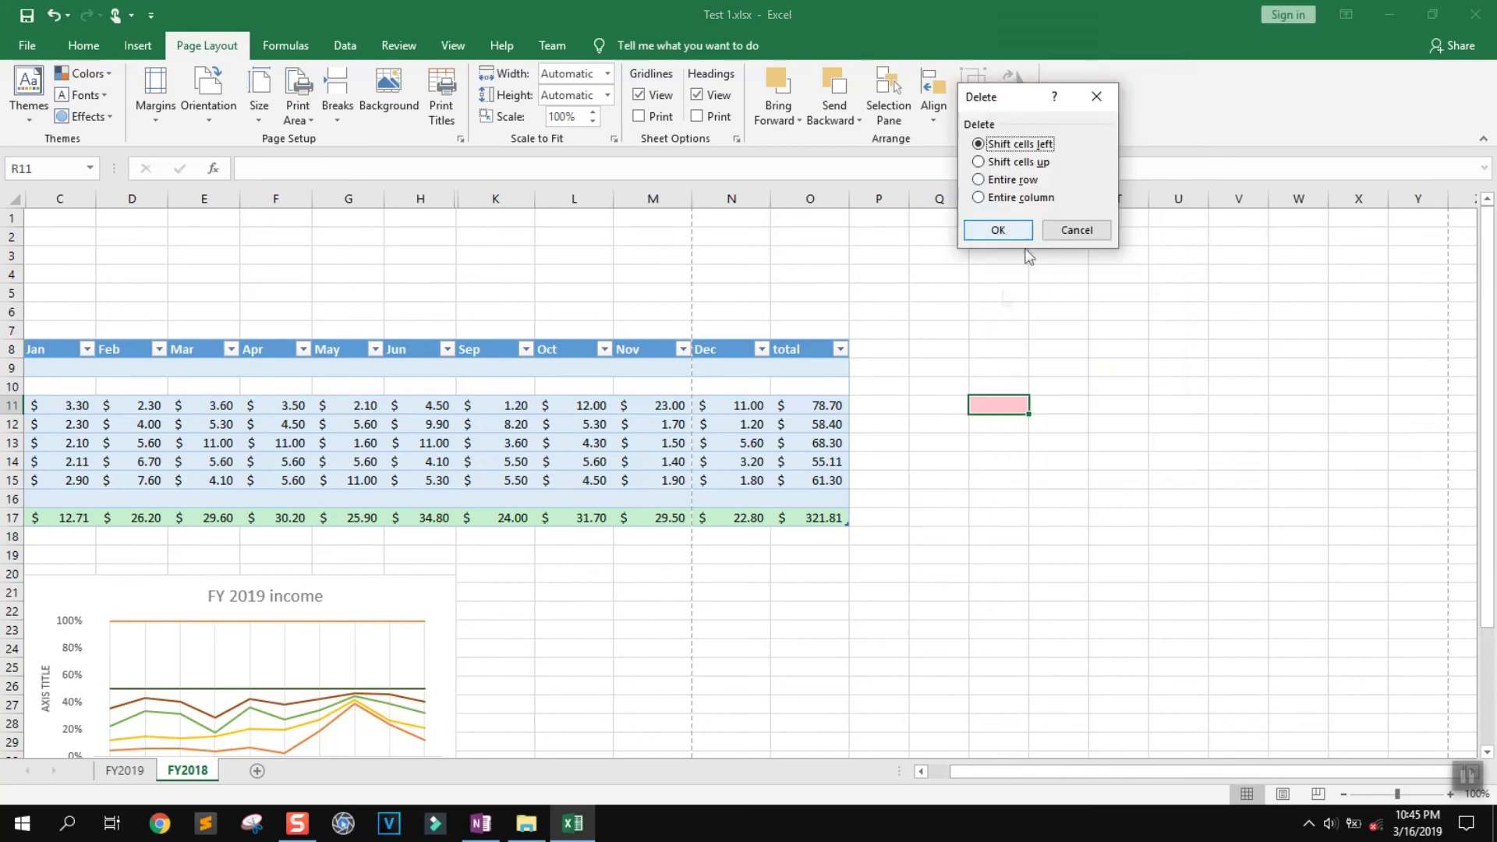
click(998, 230)
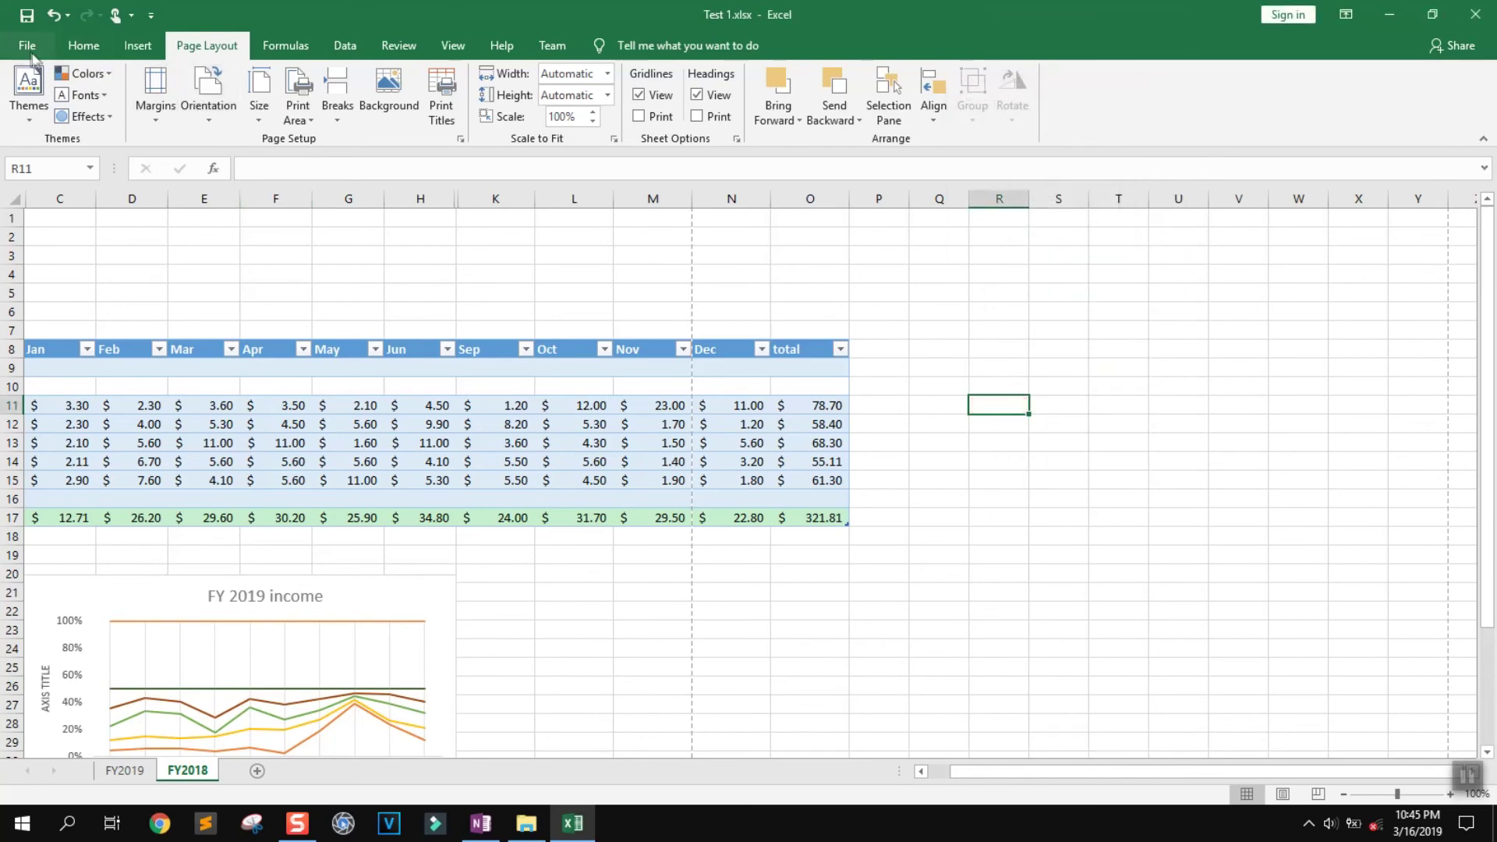
click(27, 45)
click(45, 43)
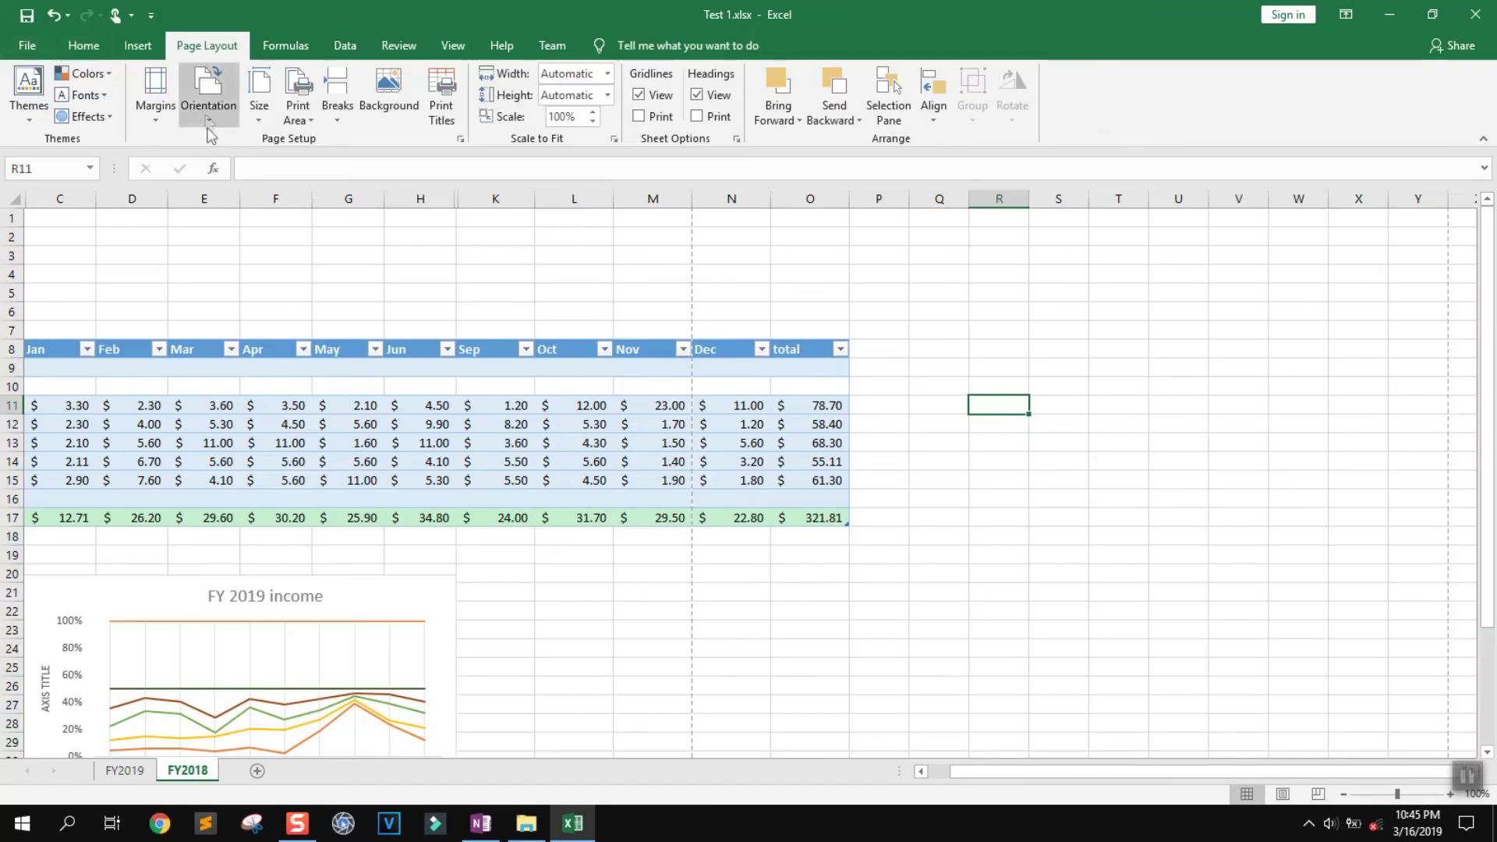
key(ctrl+p)
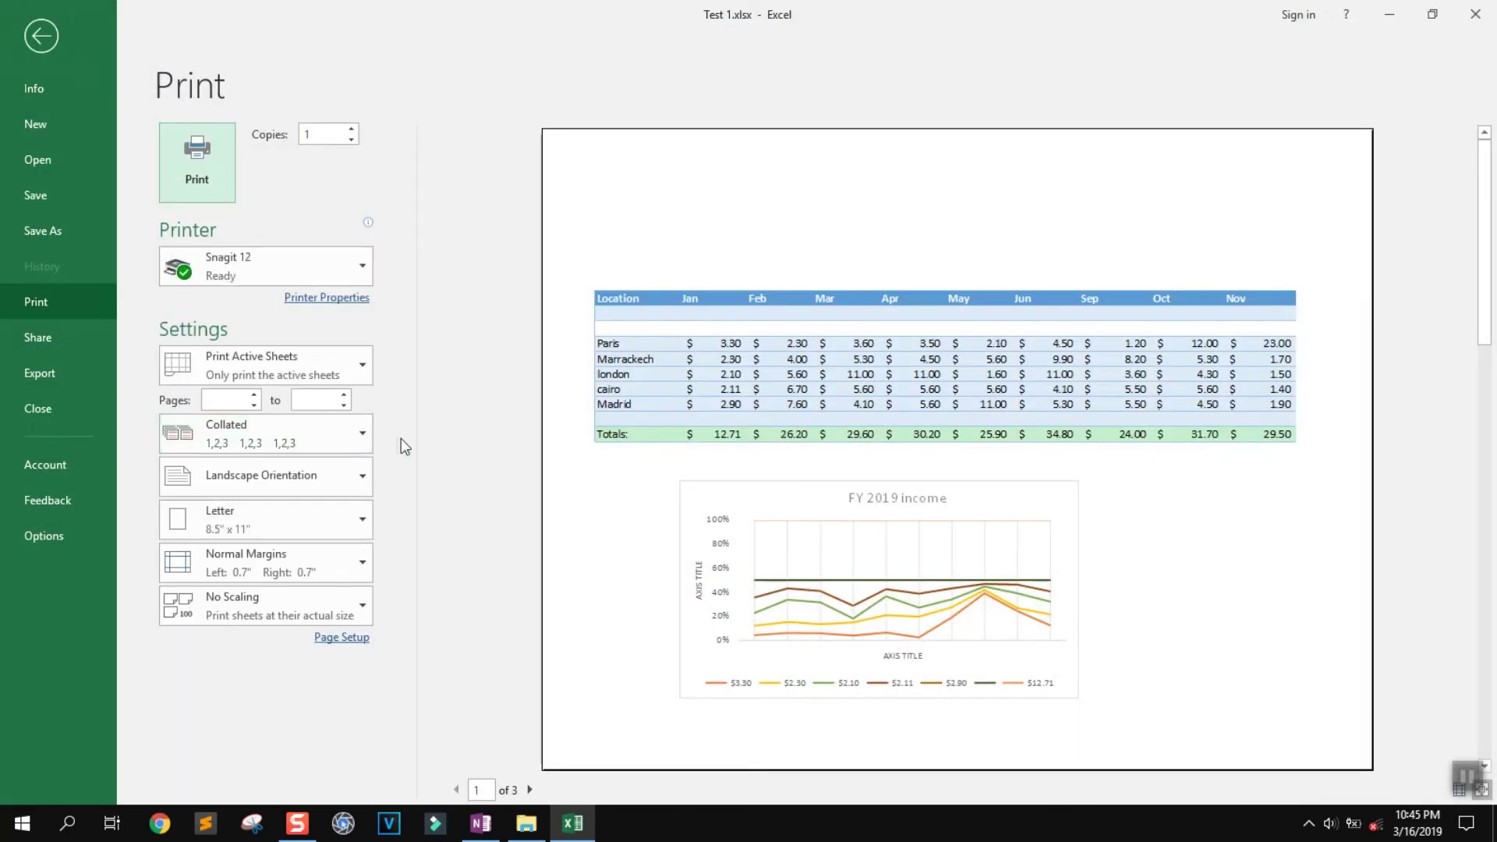
click(321, 483)
click(304, 553)
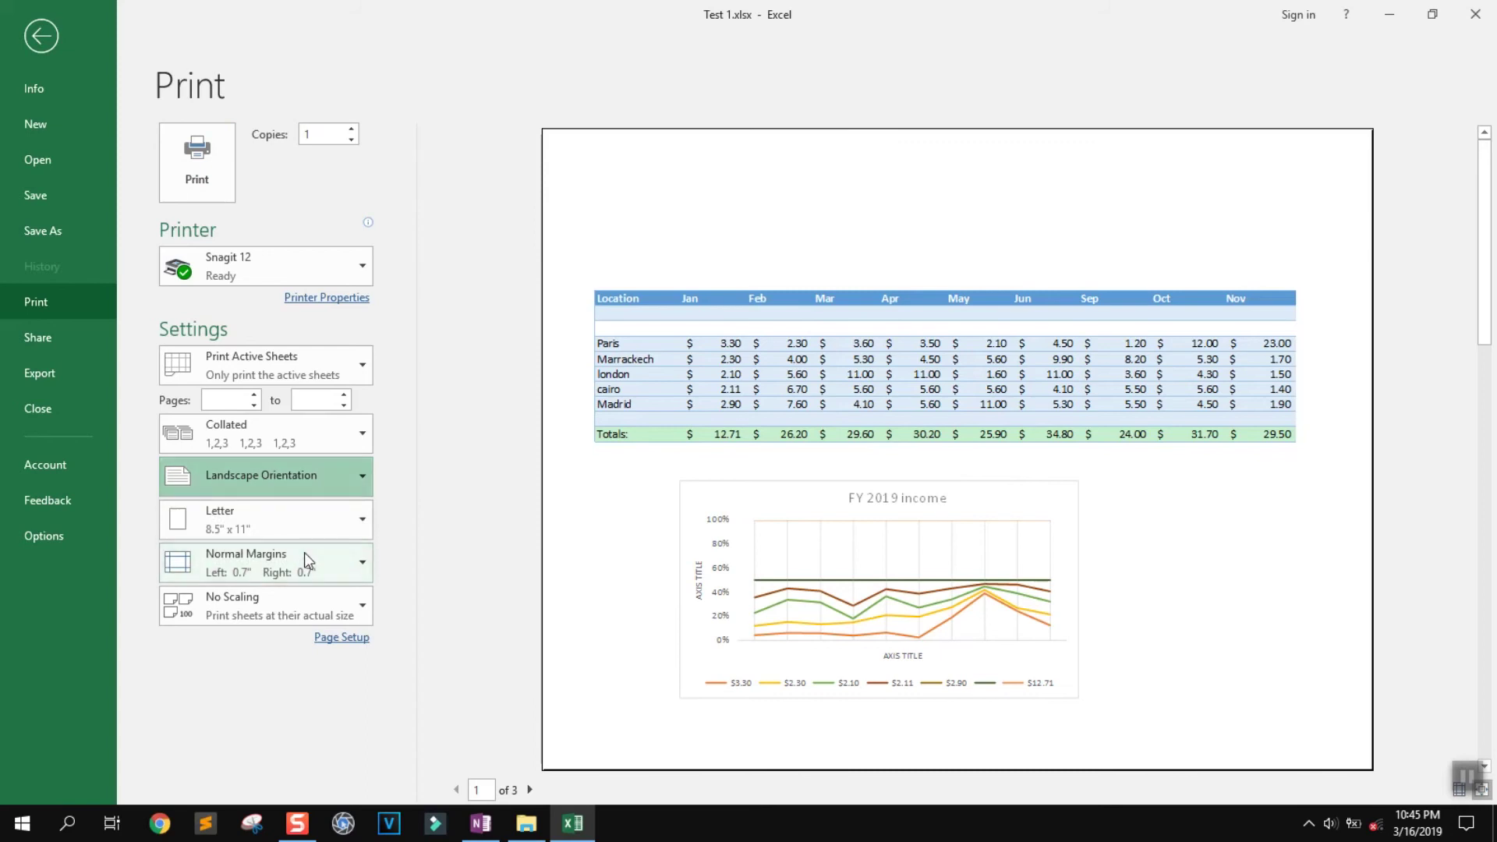
click(530, 790)
click(530, 790)
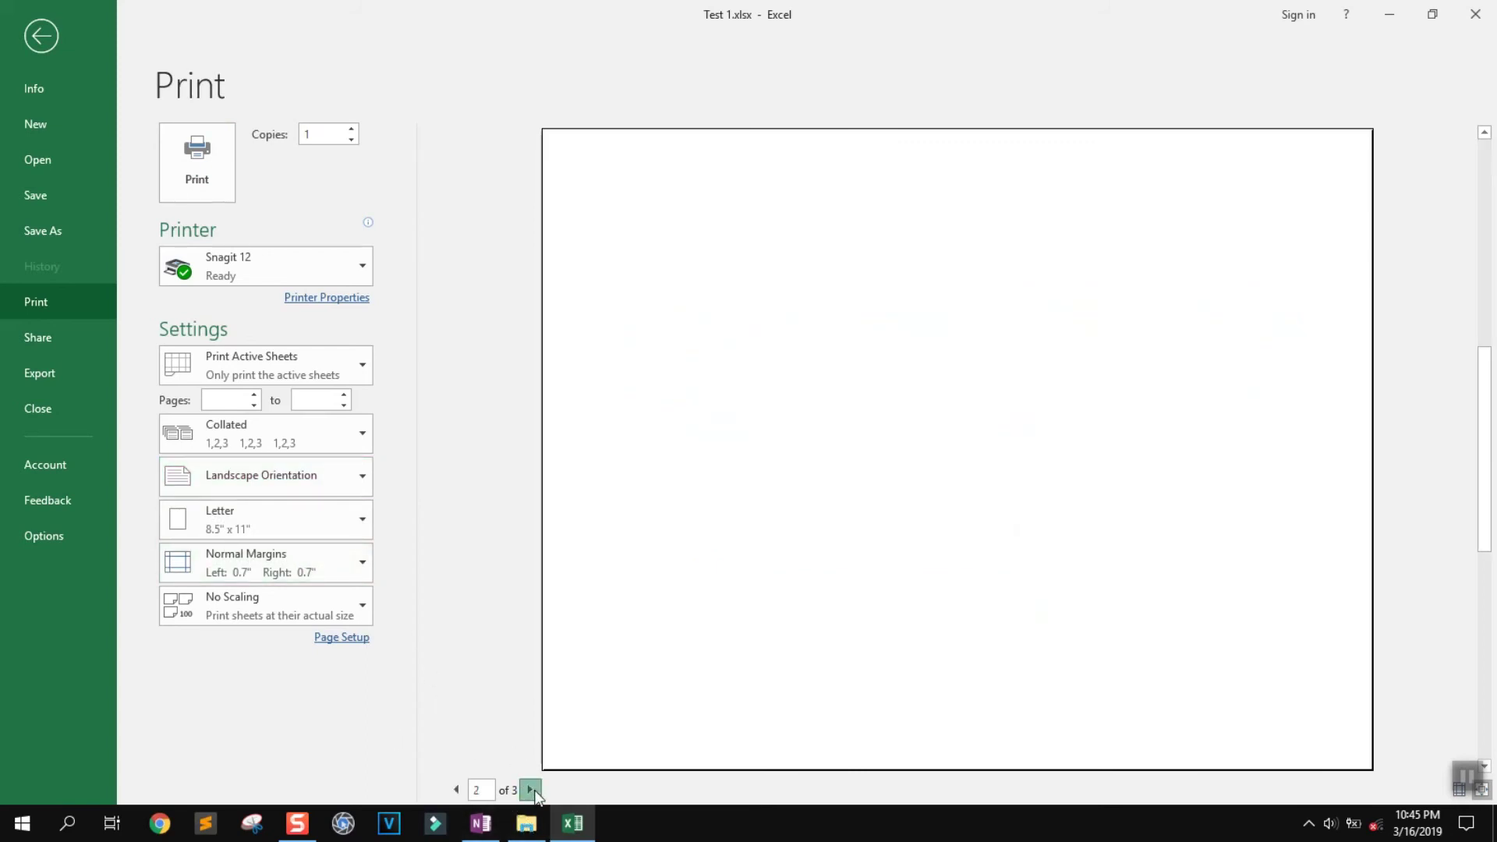
click(454, 790)
click(457, 790)
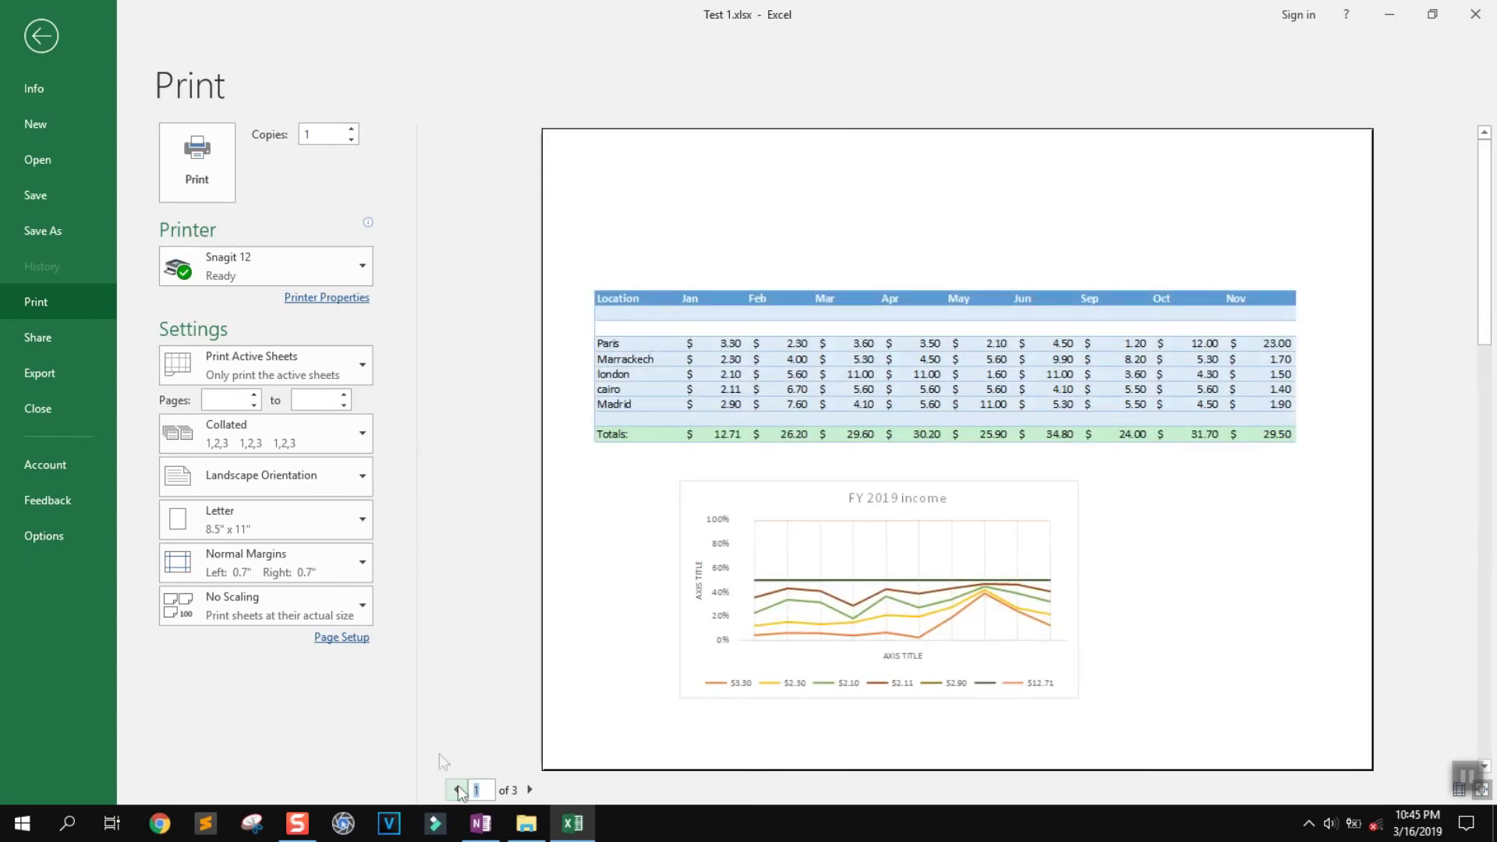
click(42, 36)
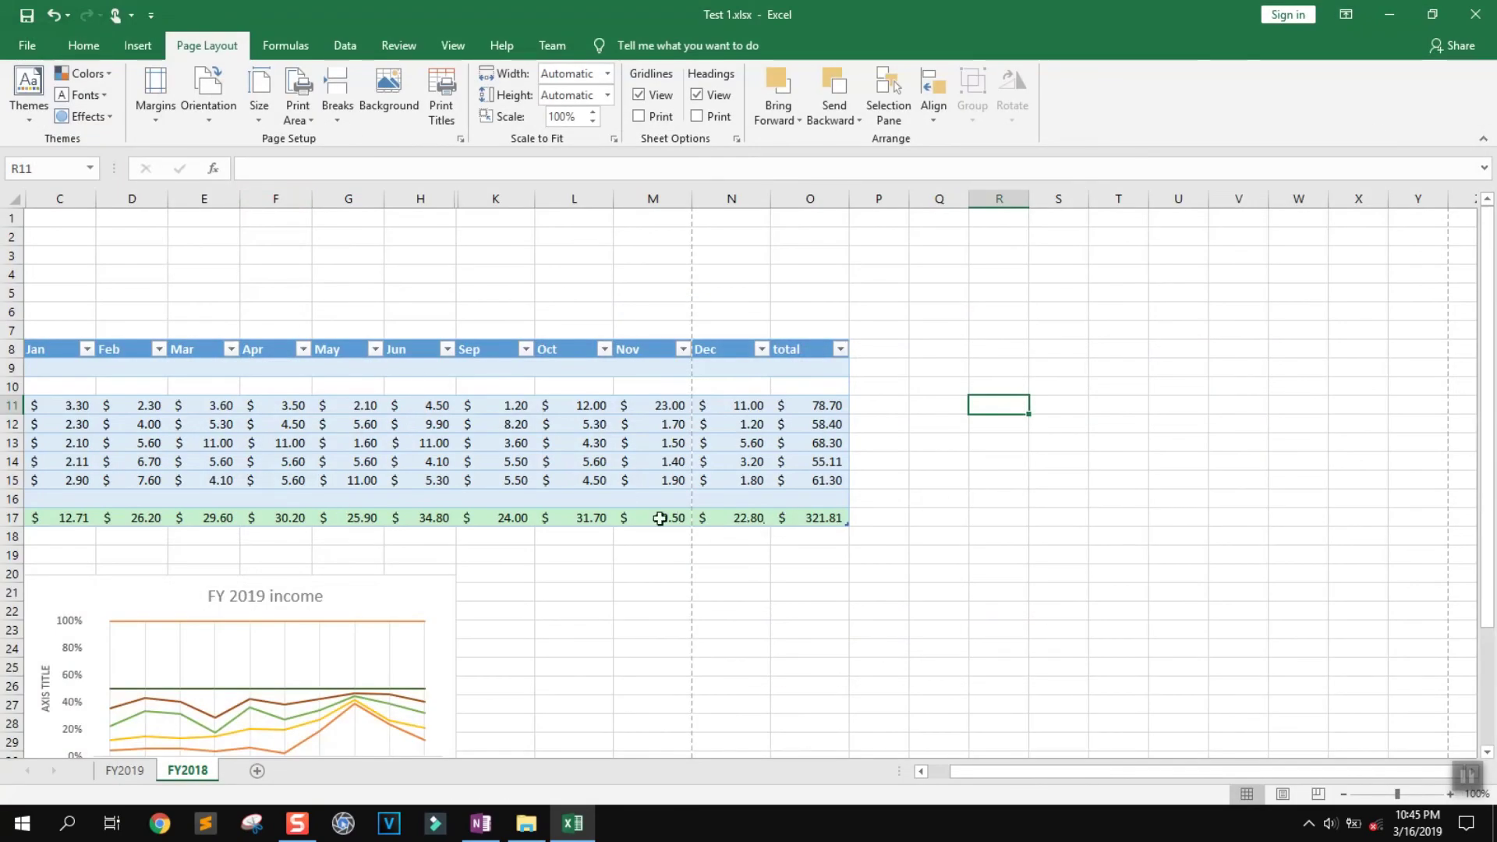
Move the Location table A8:M17 to A1 and the Dec/total cells N8:O17 to N1
drag(664, 517, 255, 383)
drag(22, 353, 22, 353)
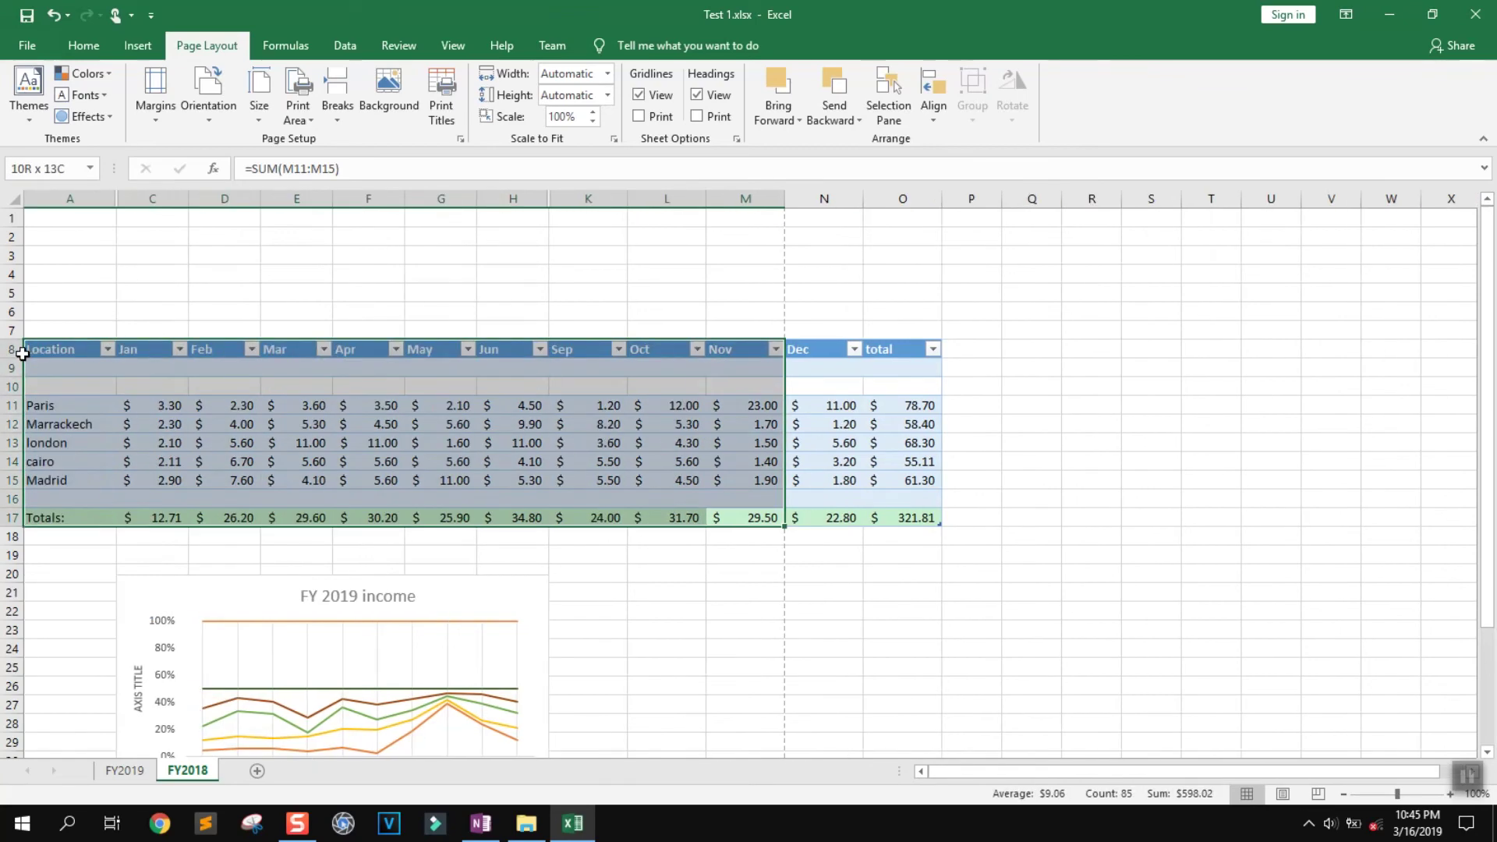
key(ctrl+c)
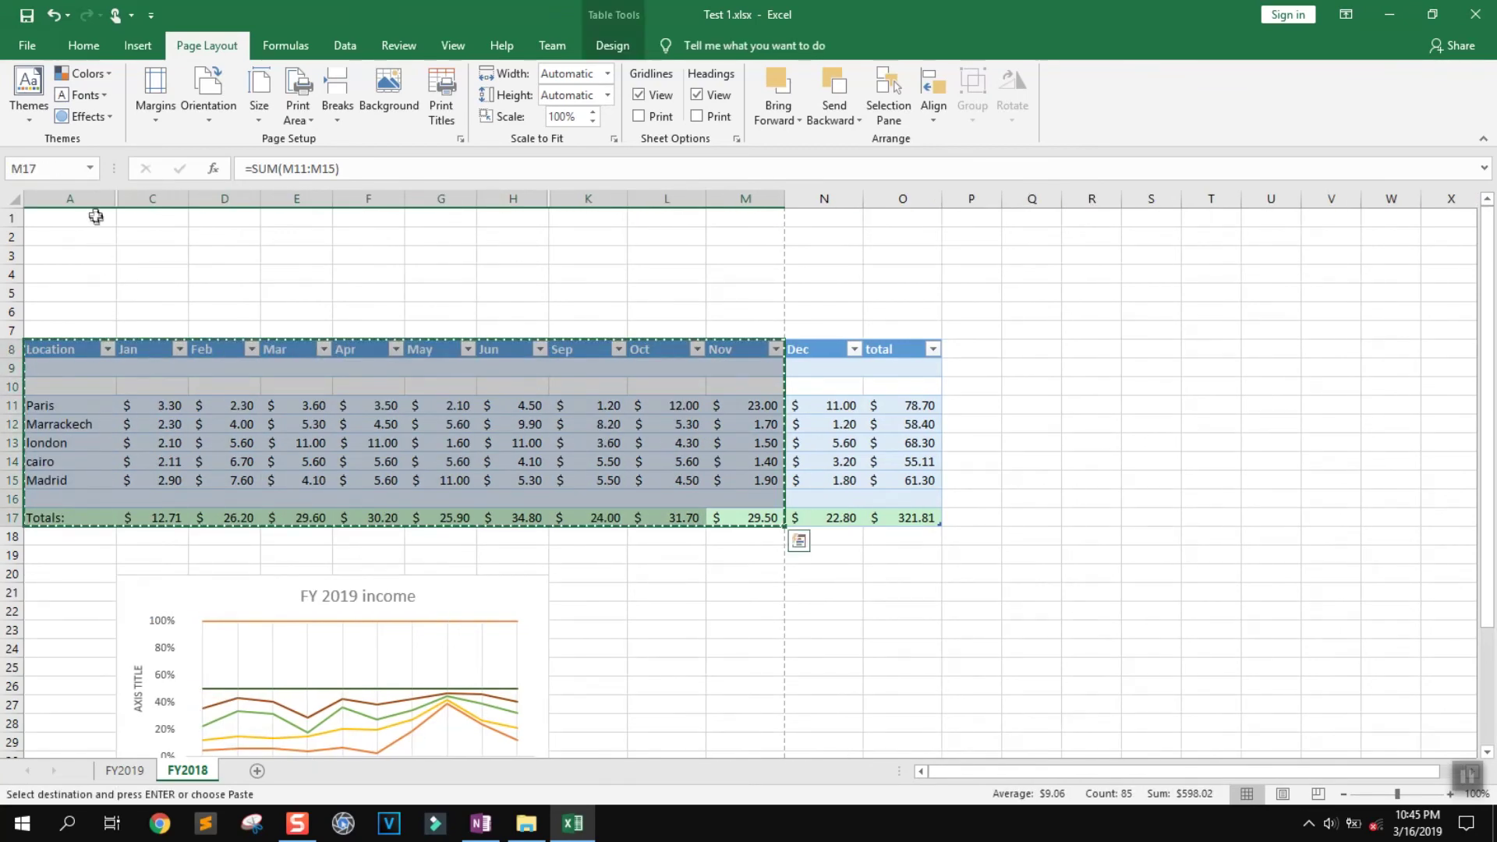
click(81, 219)
key(ctrl+v)
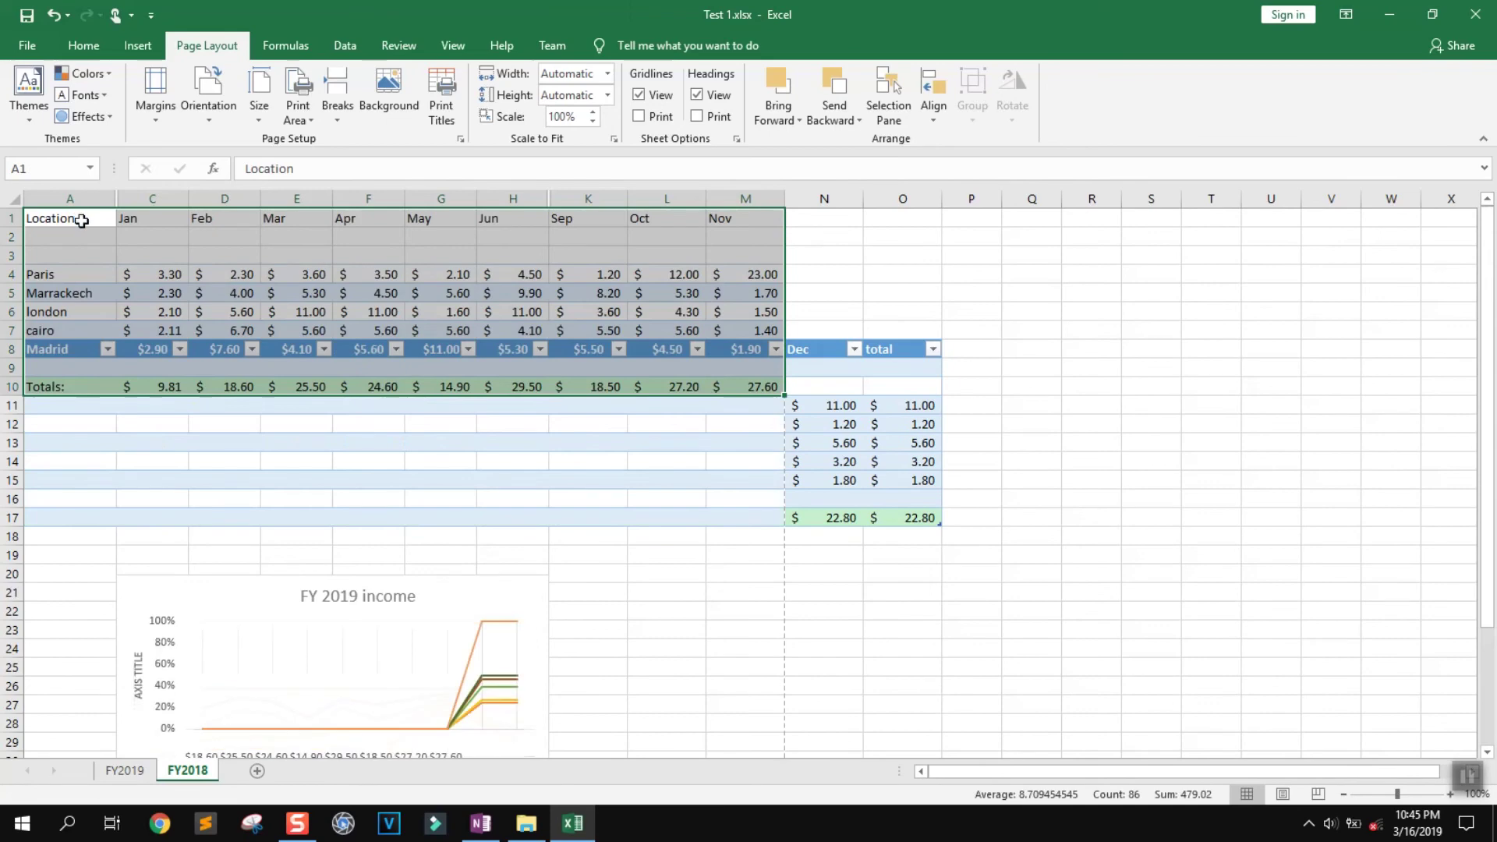
click(513, 480)
drag(932, 515, 803, 353)
key(ctrl+c)
click(816, 219)
key(ctrl+v)
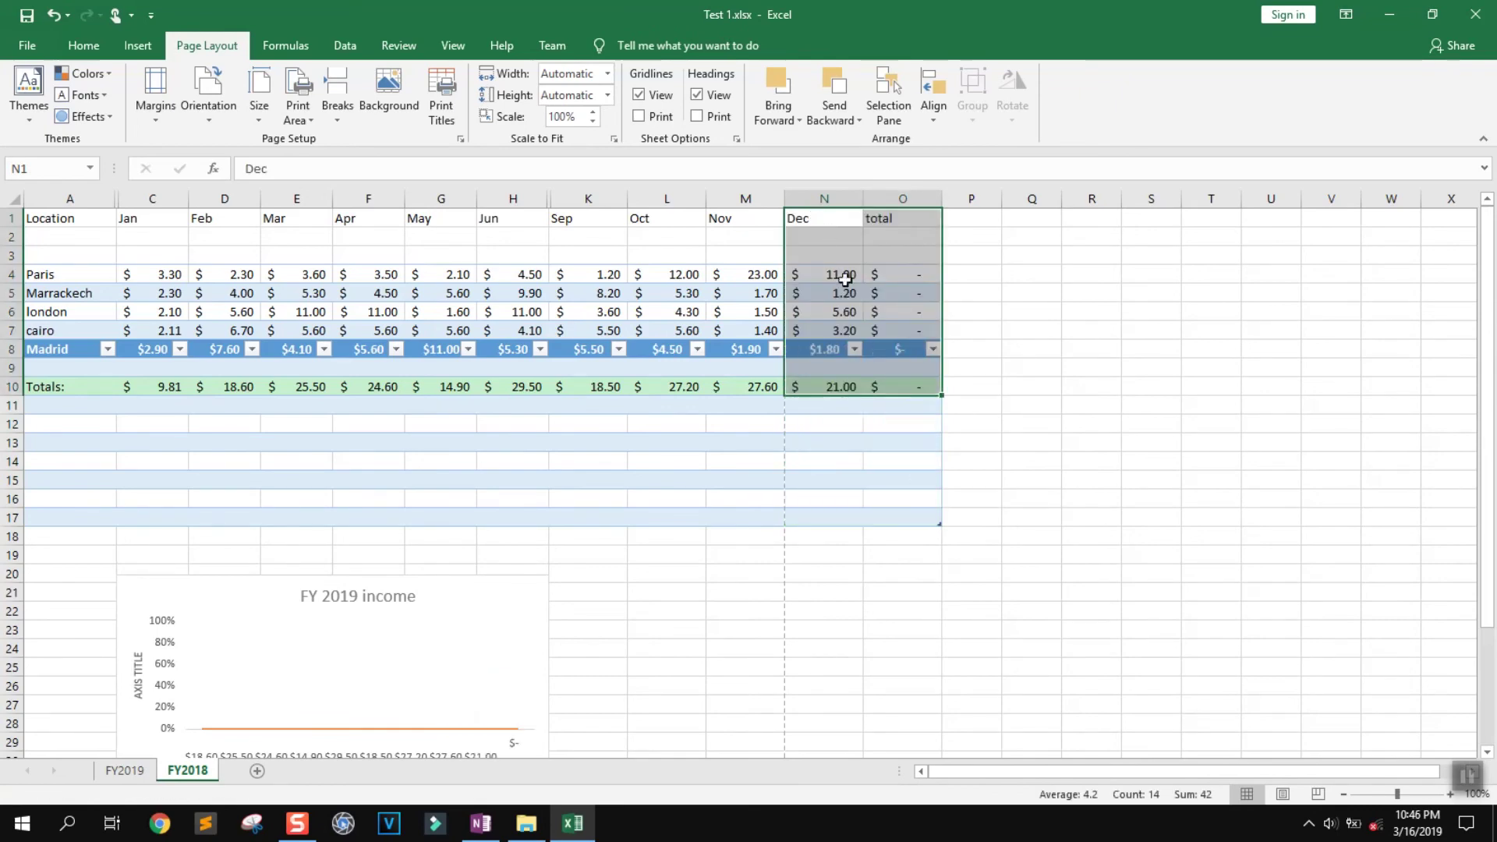
Delete the leftover empty table rows 11 to 17, dismissing the formula reference warning
click(858, 441)
drag(914, 507, 87, 413)
right_click(90, 414)
mouse_move(173, 555)
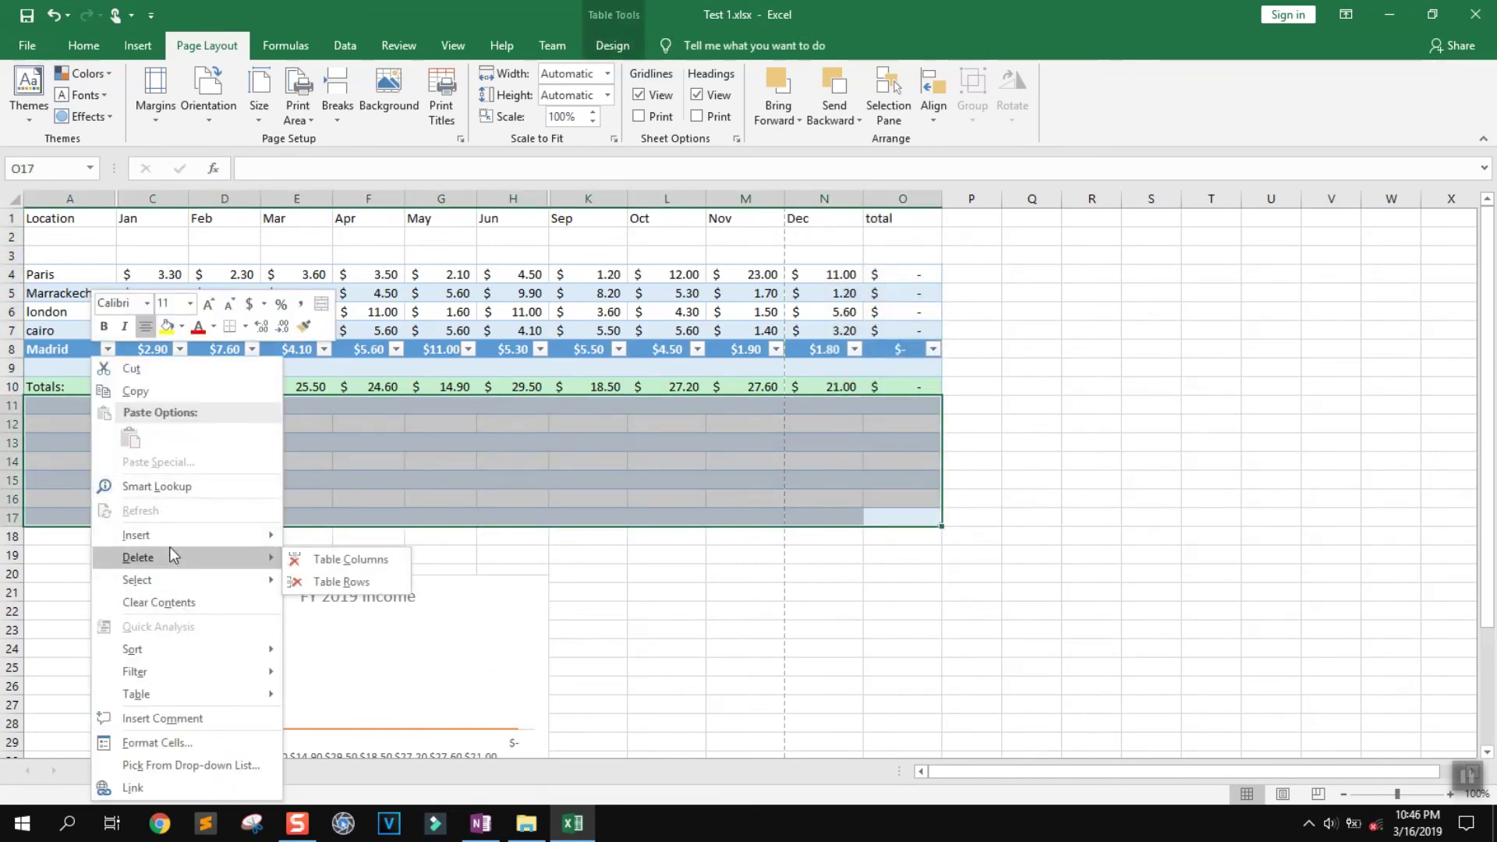
click(355, 581)
click(757, 469)
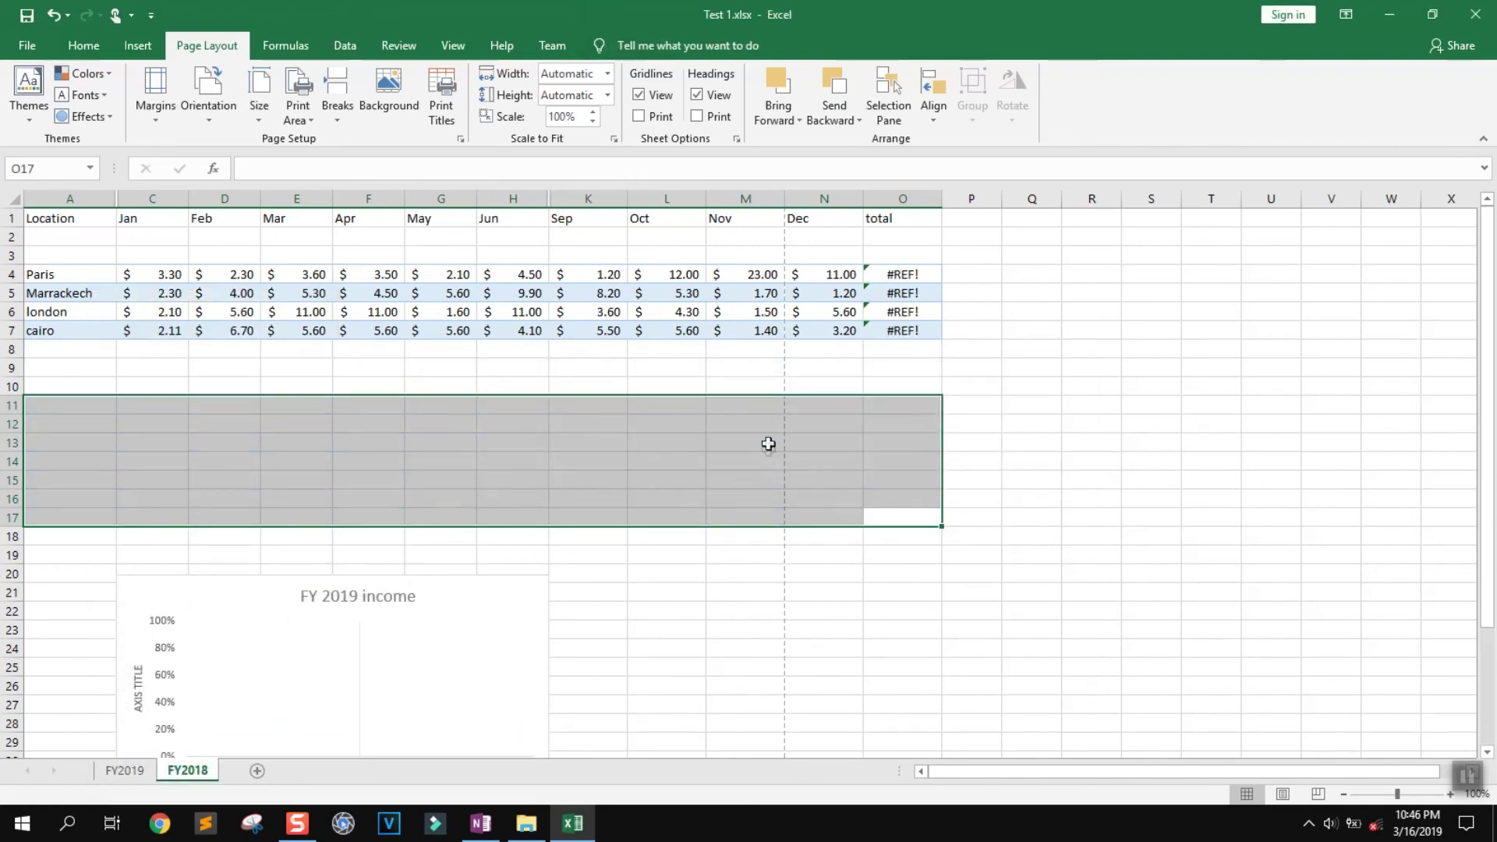
click(765, 445)
Convert the remaining range A1:O7 into a table
click(908, 347)
drag(905, 330, 113, 217)
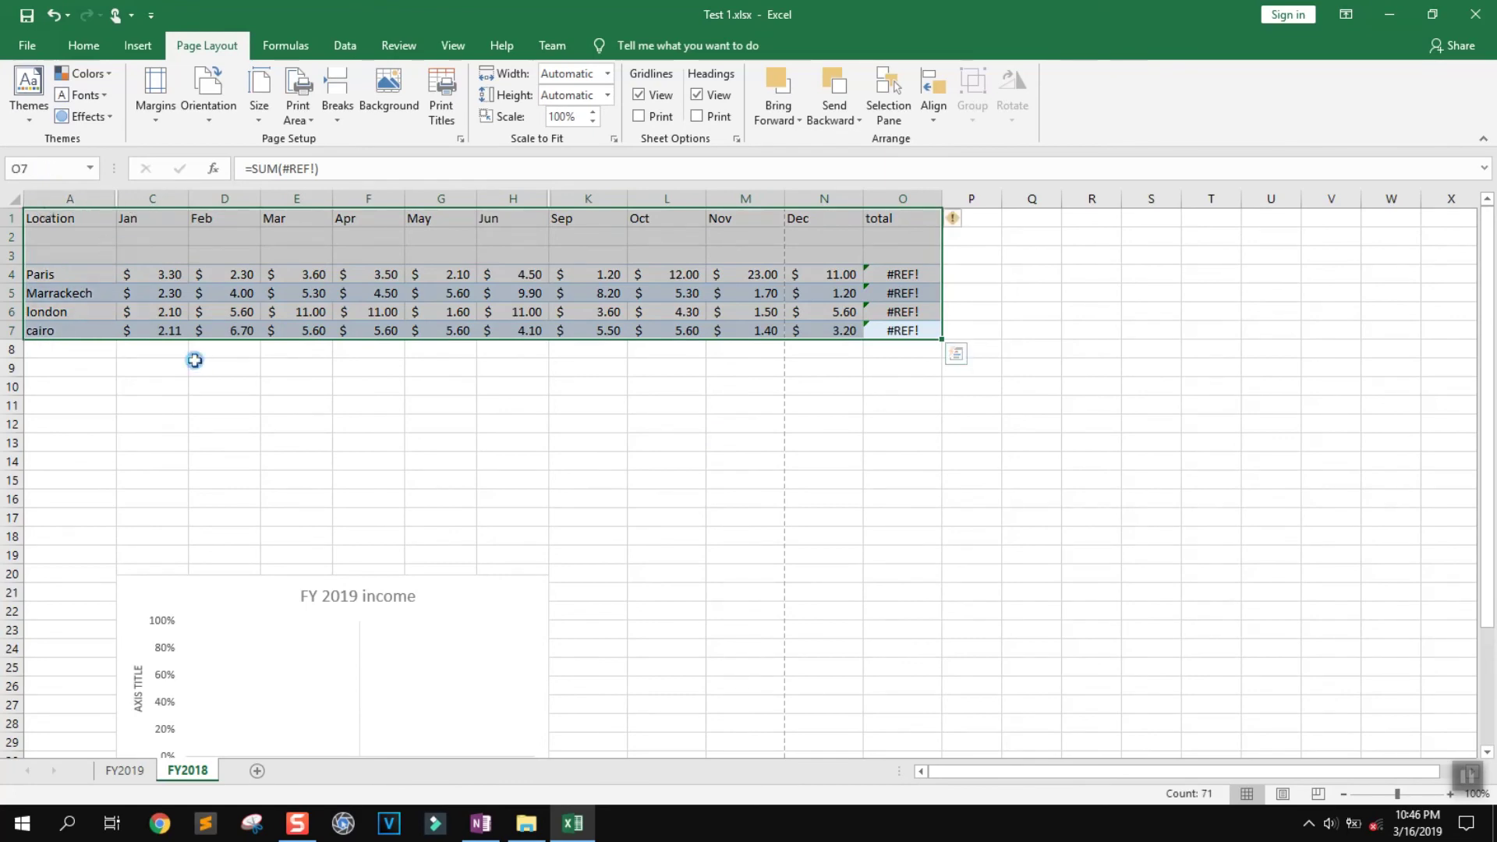
key(ctrl+t)
click(735, 441)
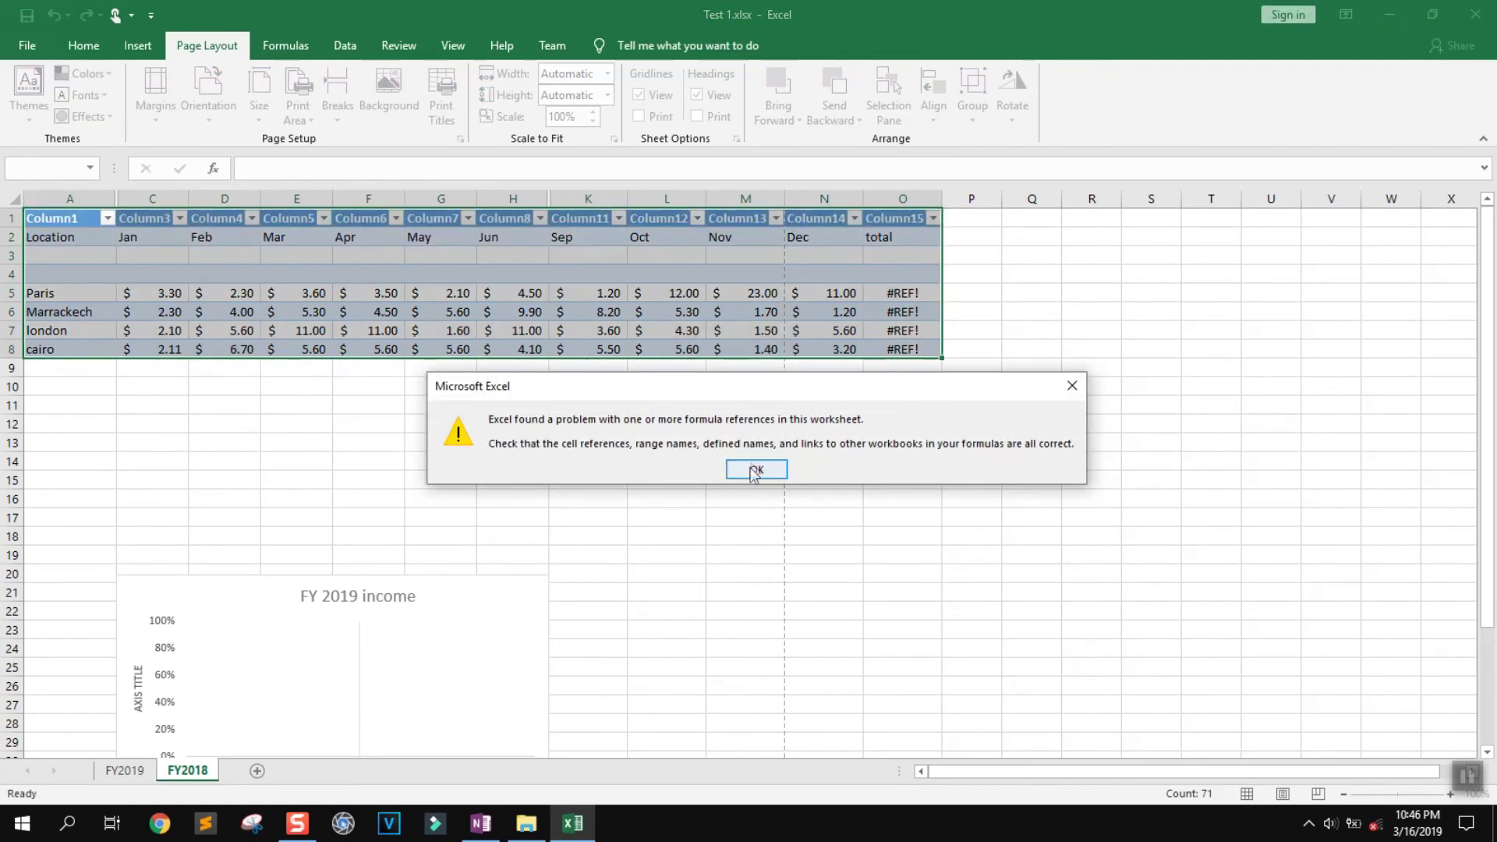
click(755, 467)
click(108, 237)
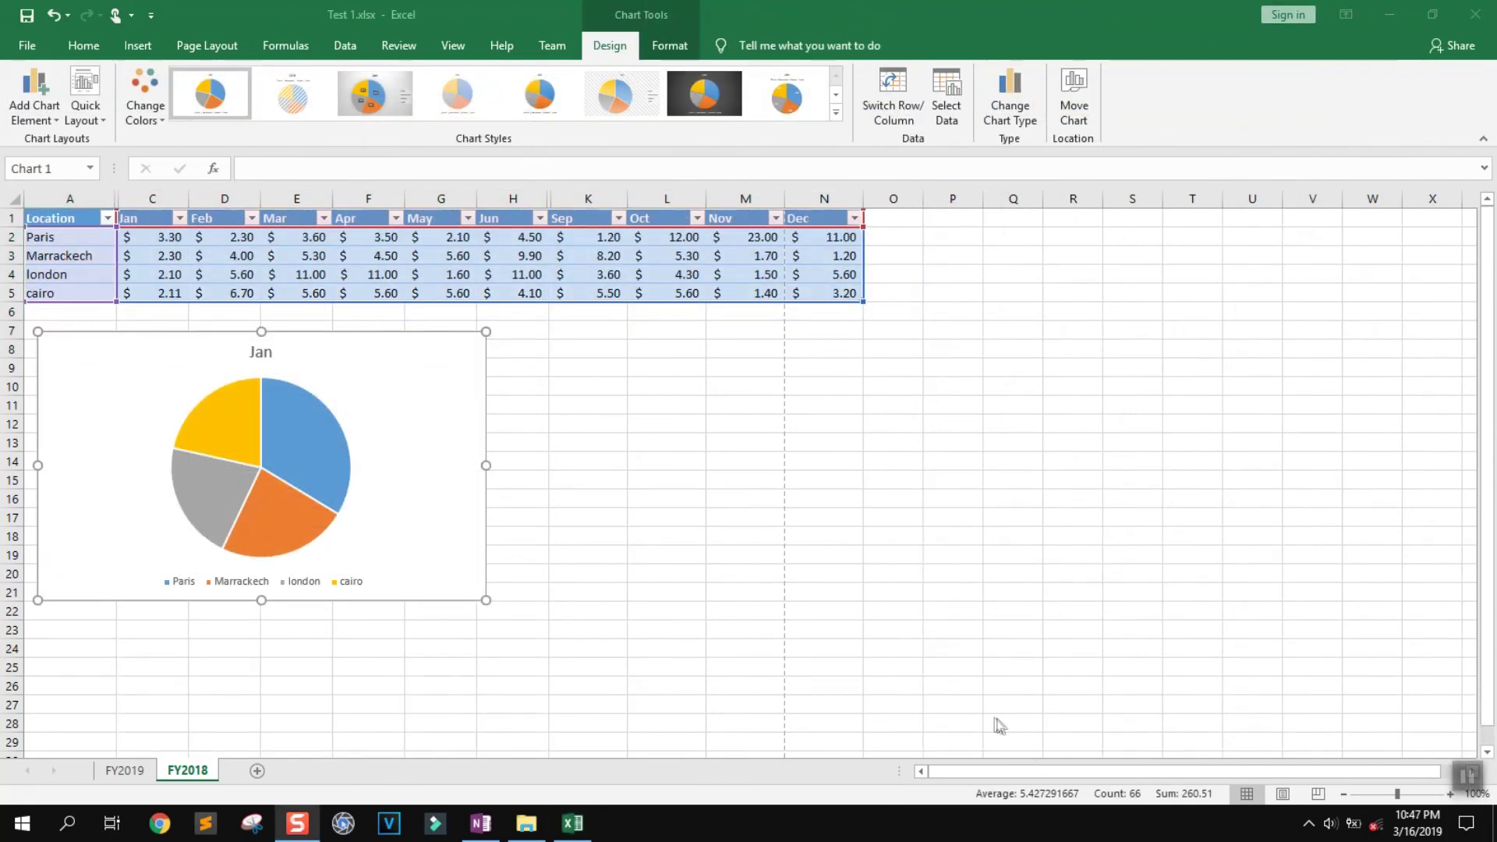
Drag the Jan pie chart lower on the sheet and print-preview just that chart
click(554, 580)
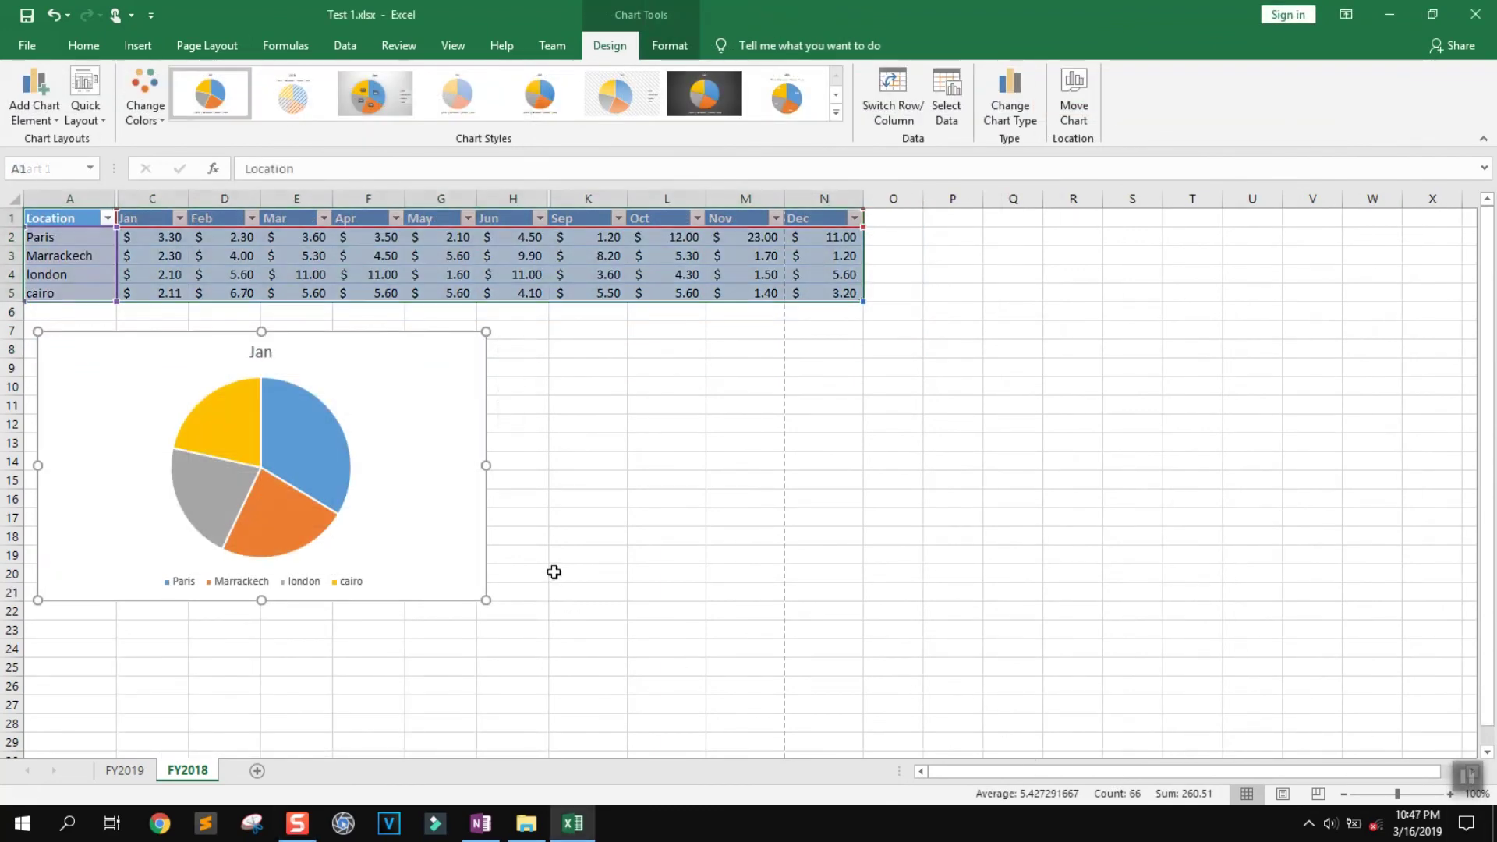
click(577, 483)
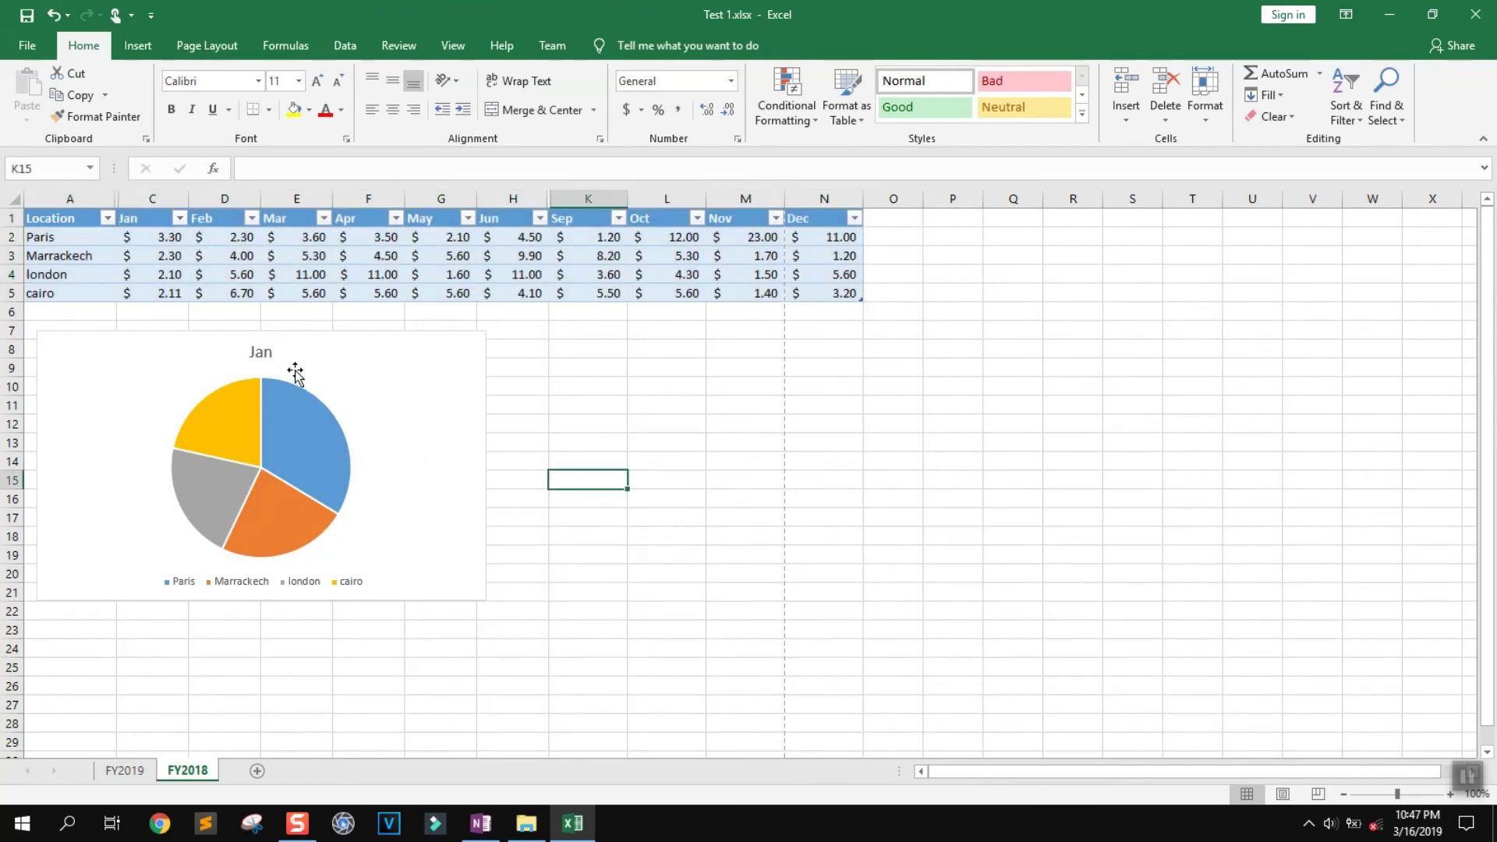
drag(294, 376, 294, 514)
key(ctrl+p)
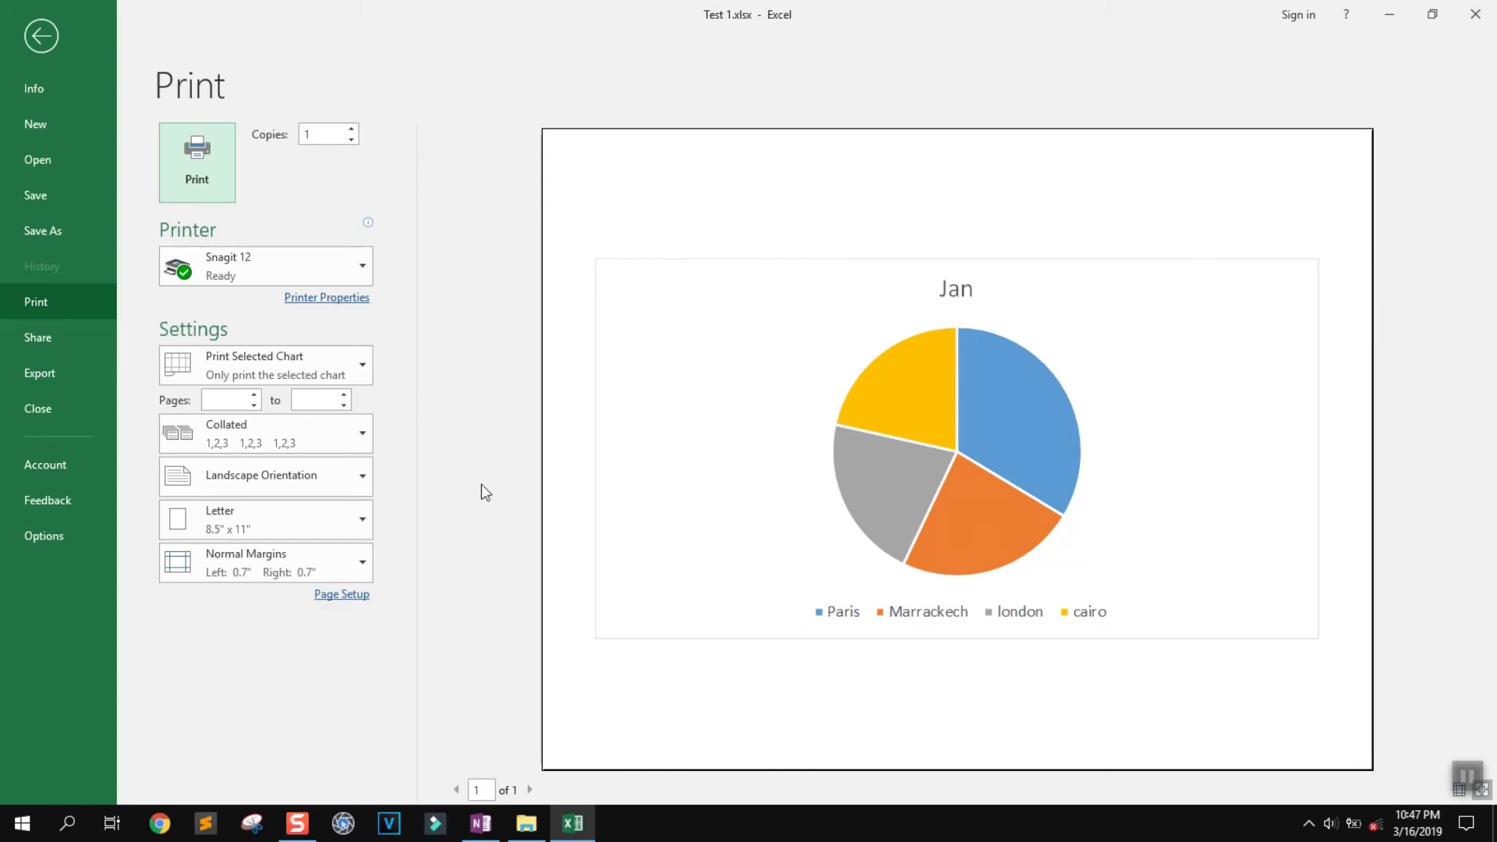
Leave the chart's print preview and return to the FY2018 sheet
click(54, 34)
click(710, 443)
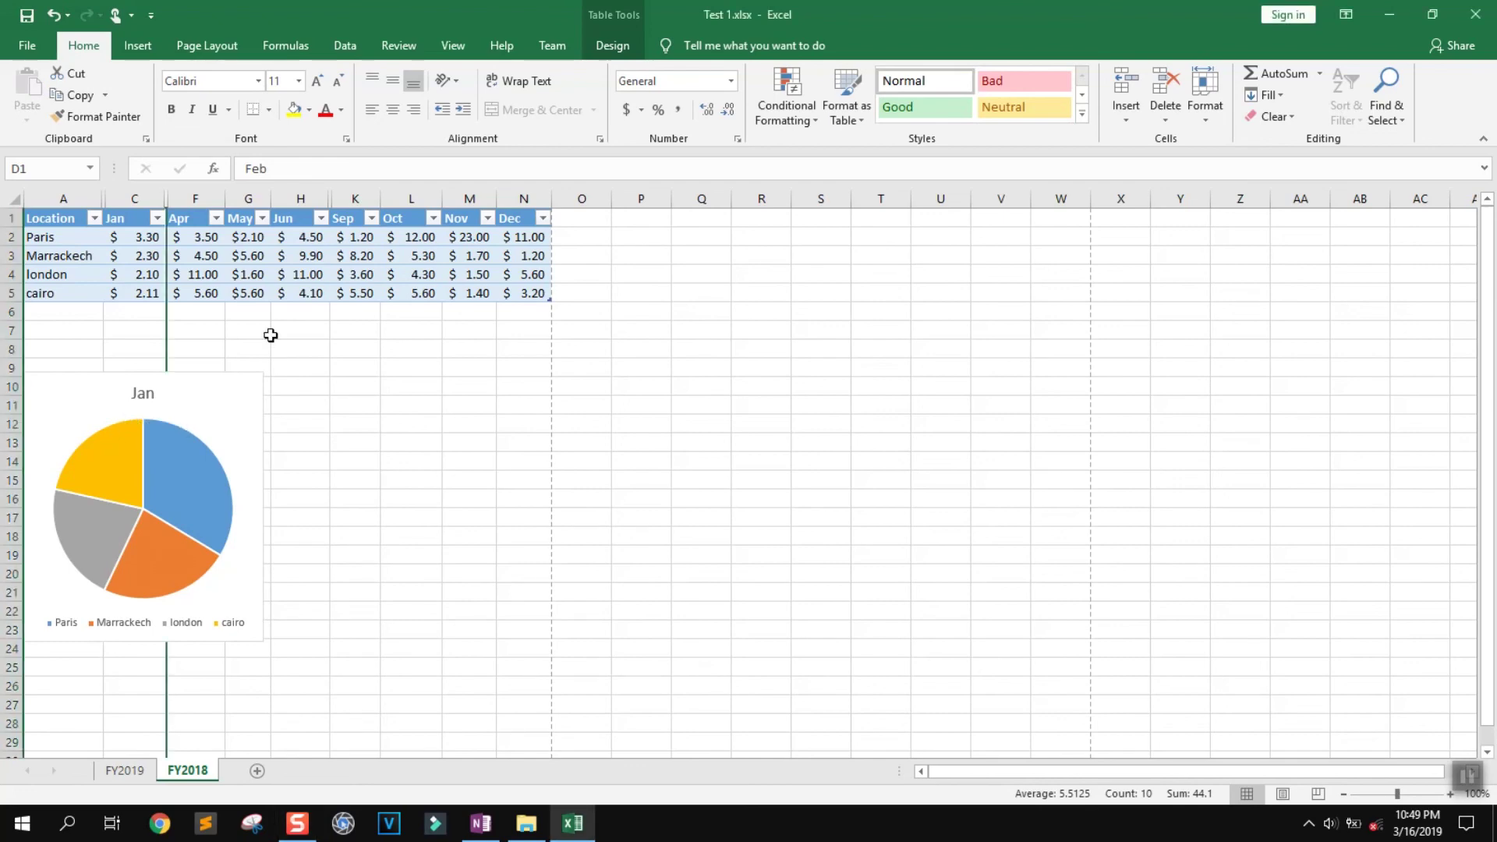
Print-preview the whole sheet and set the number of copies to 5
key(ctrl+p)
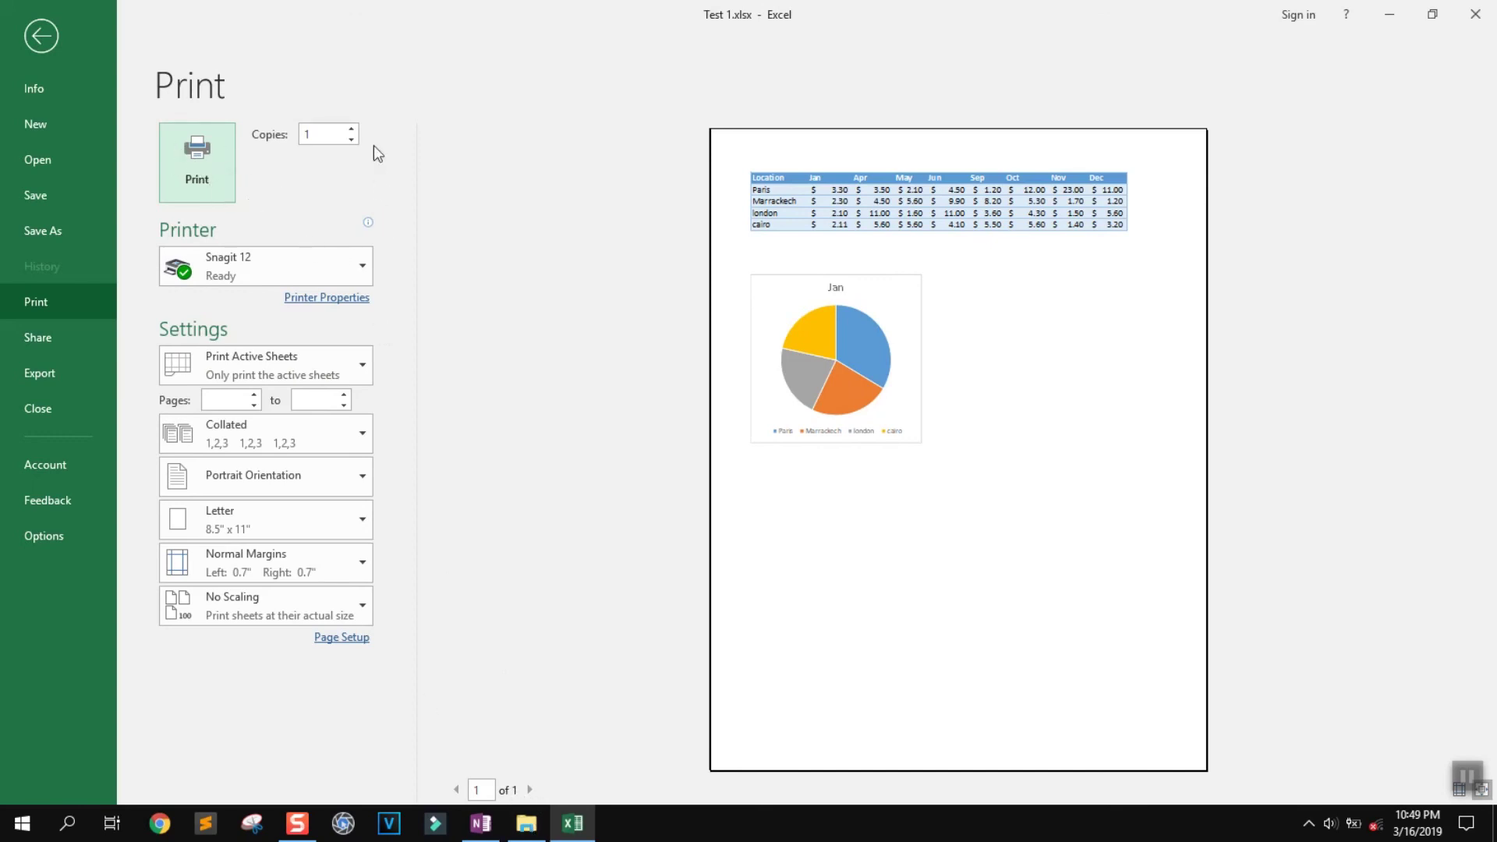
click(352, 129)
click(352, 129)
click(284, 167)
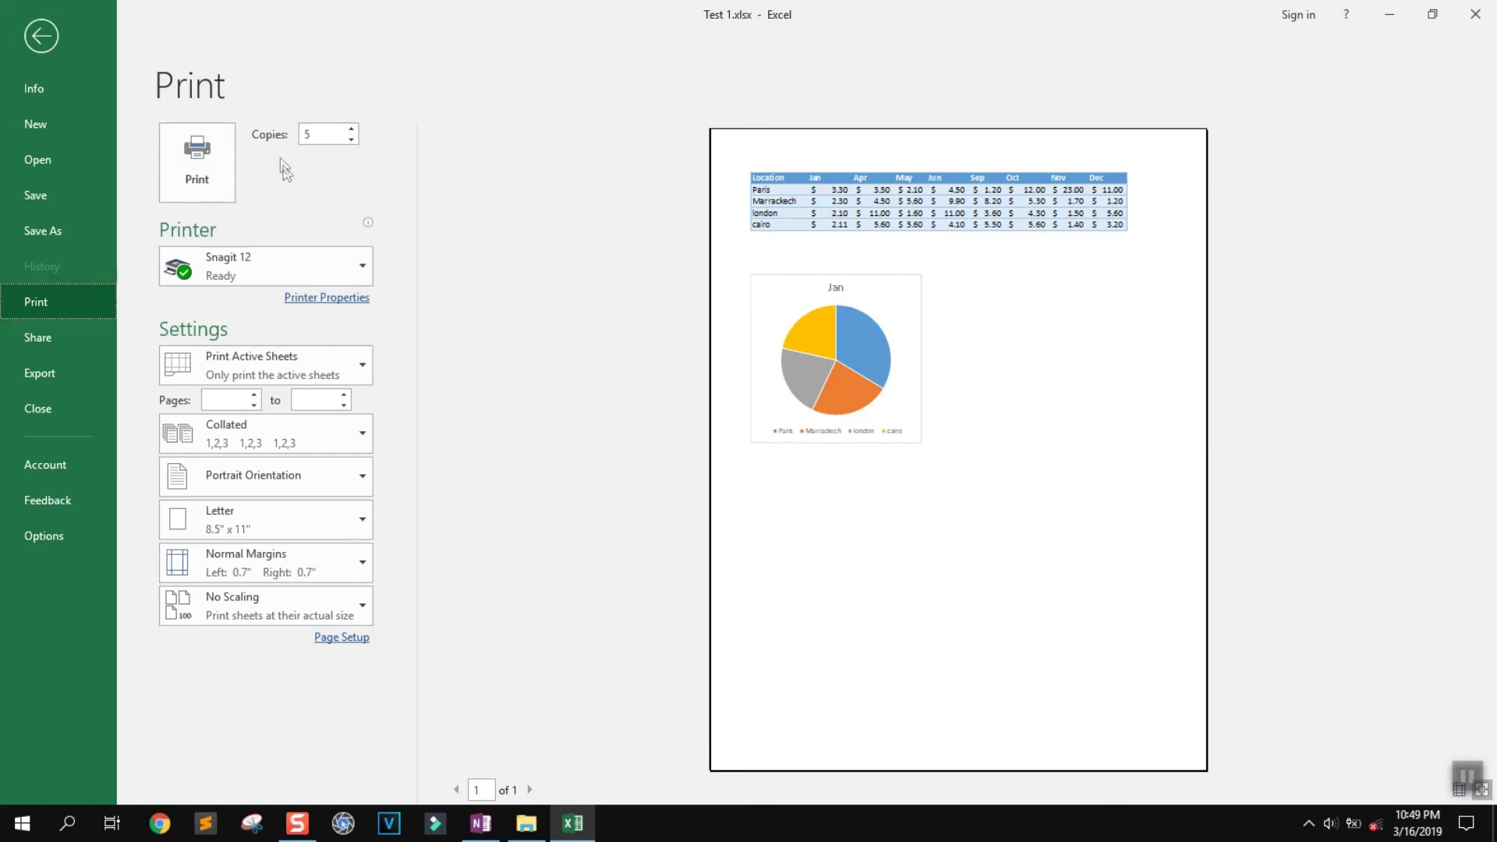
click(358, 265)
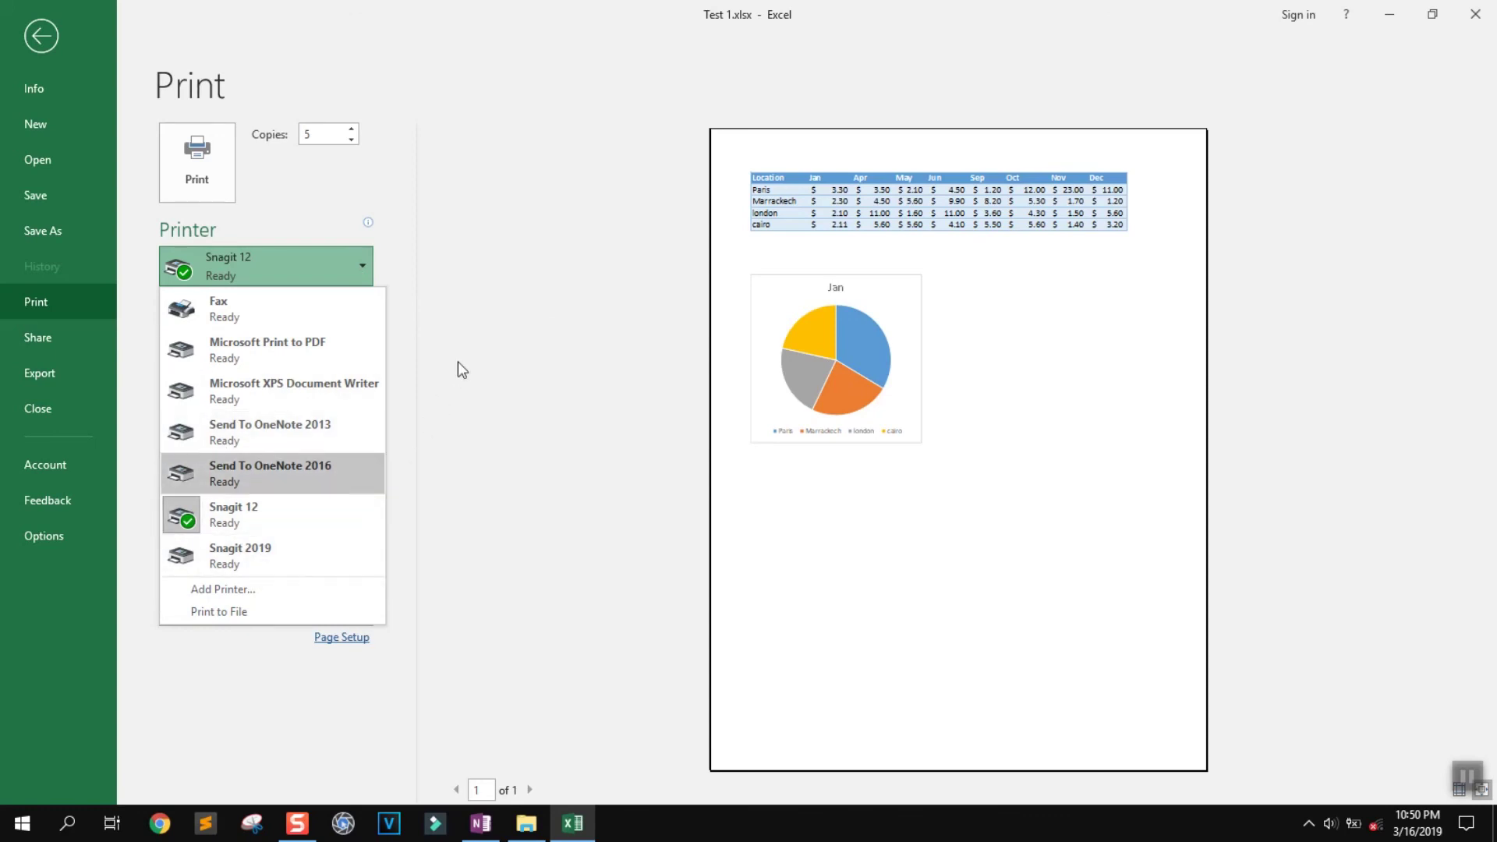
Start adding a printer, then close the Windows printer settings without adding one
click(281, 591)
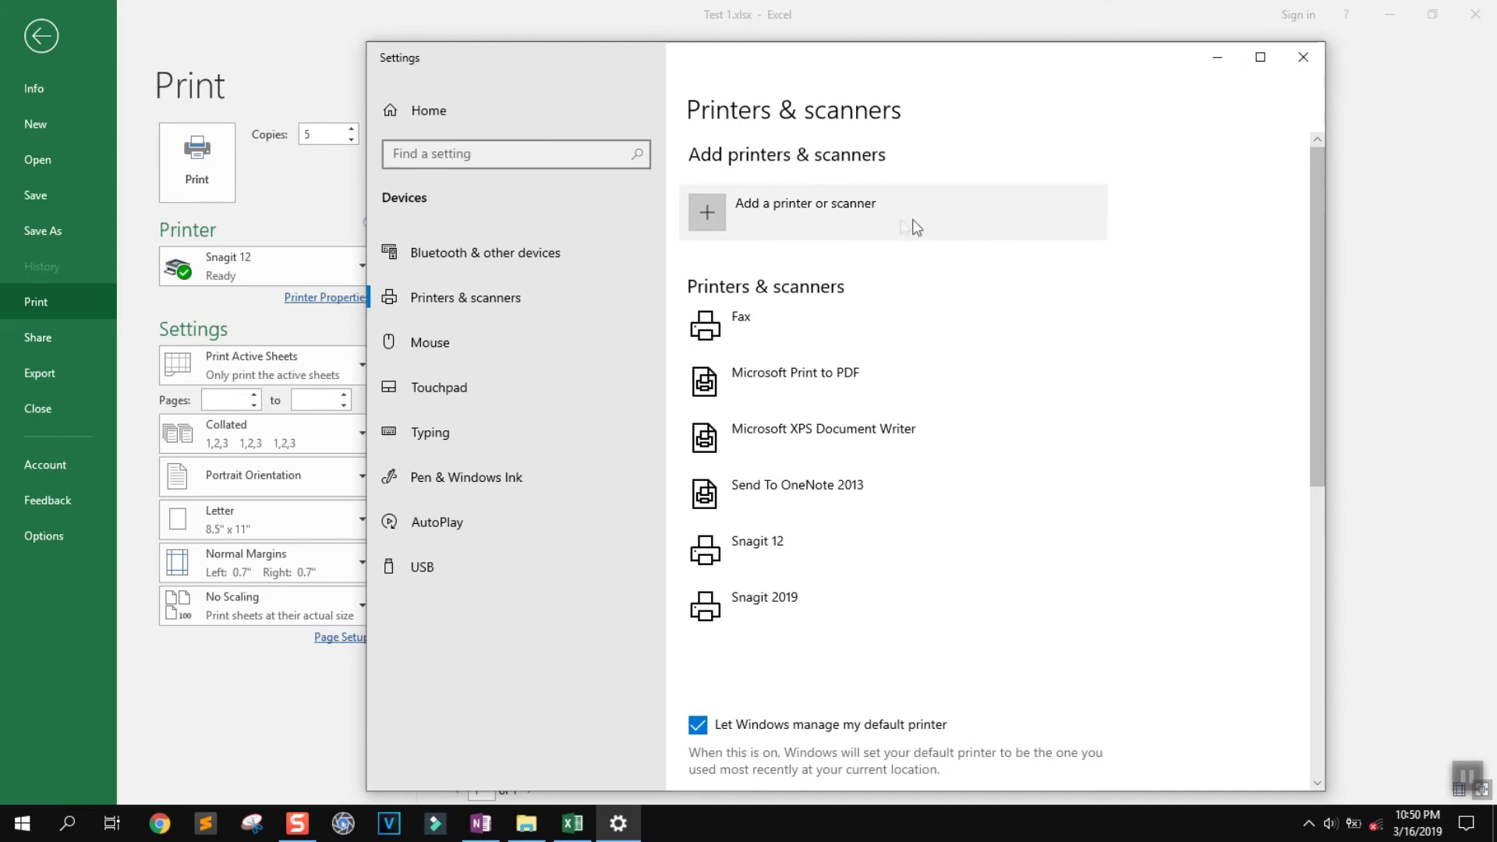
click(844, 210)
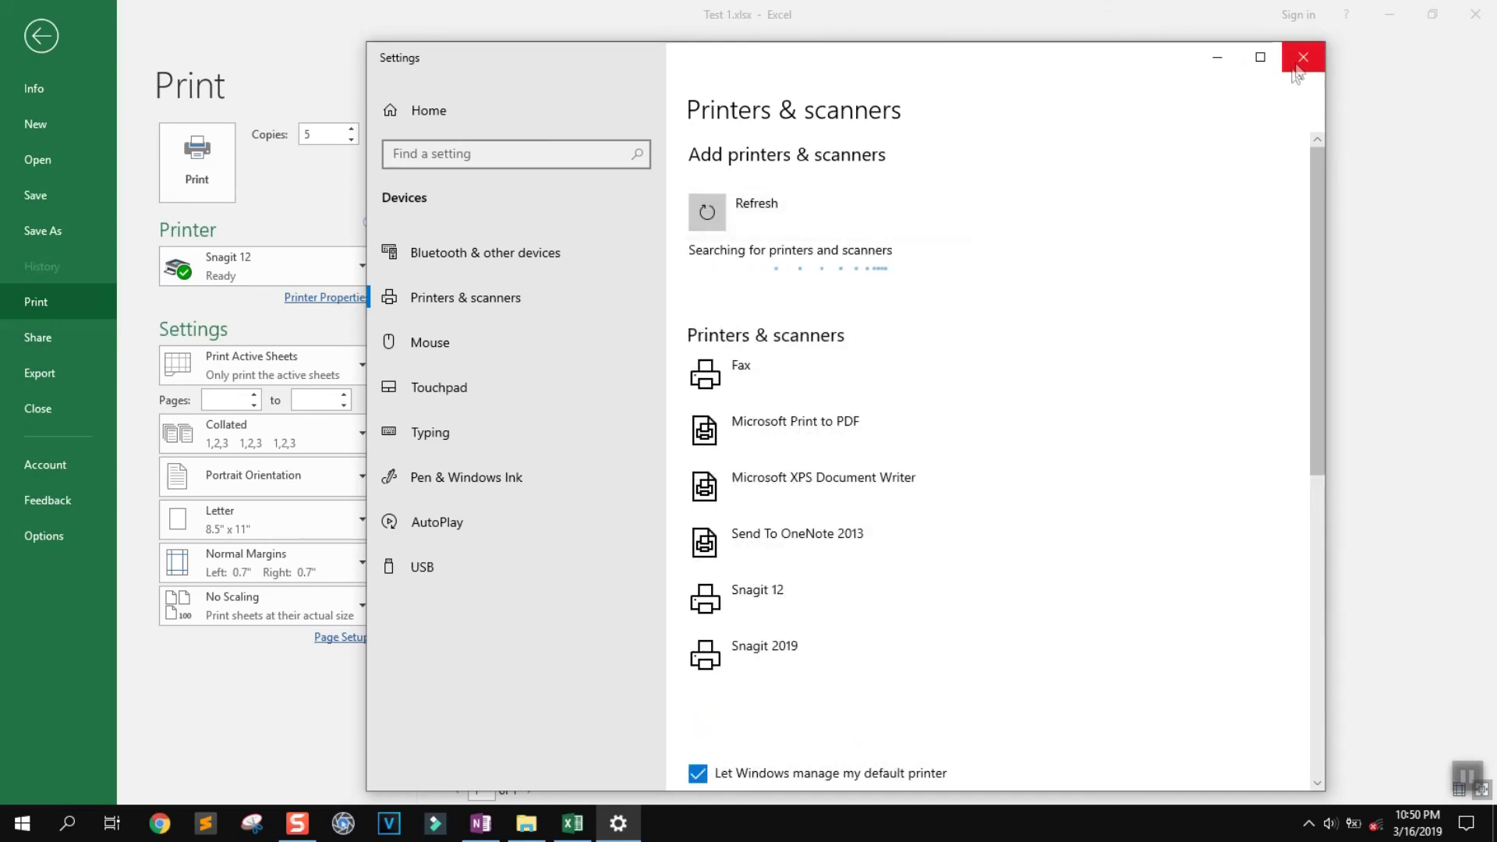
click(1302, 57)
Set the Snagit 12 printer's layout orientation to Landscape
click(325, 299)
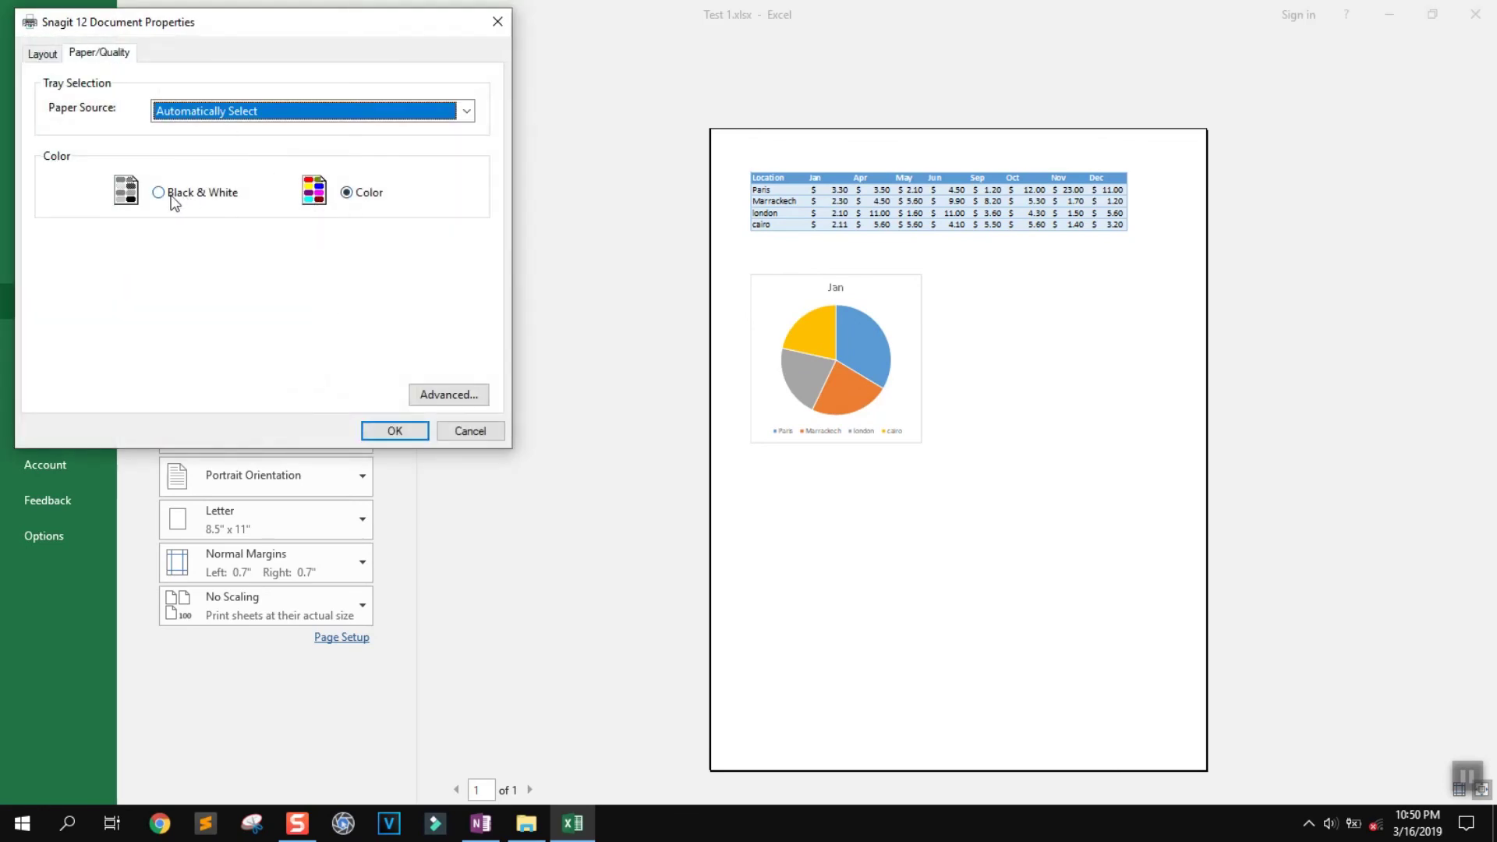
click(47, 52)
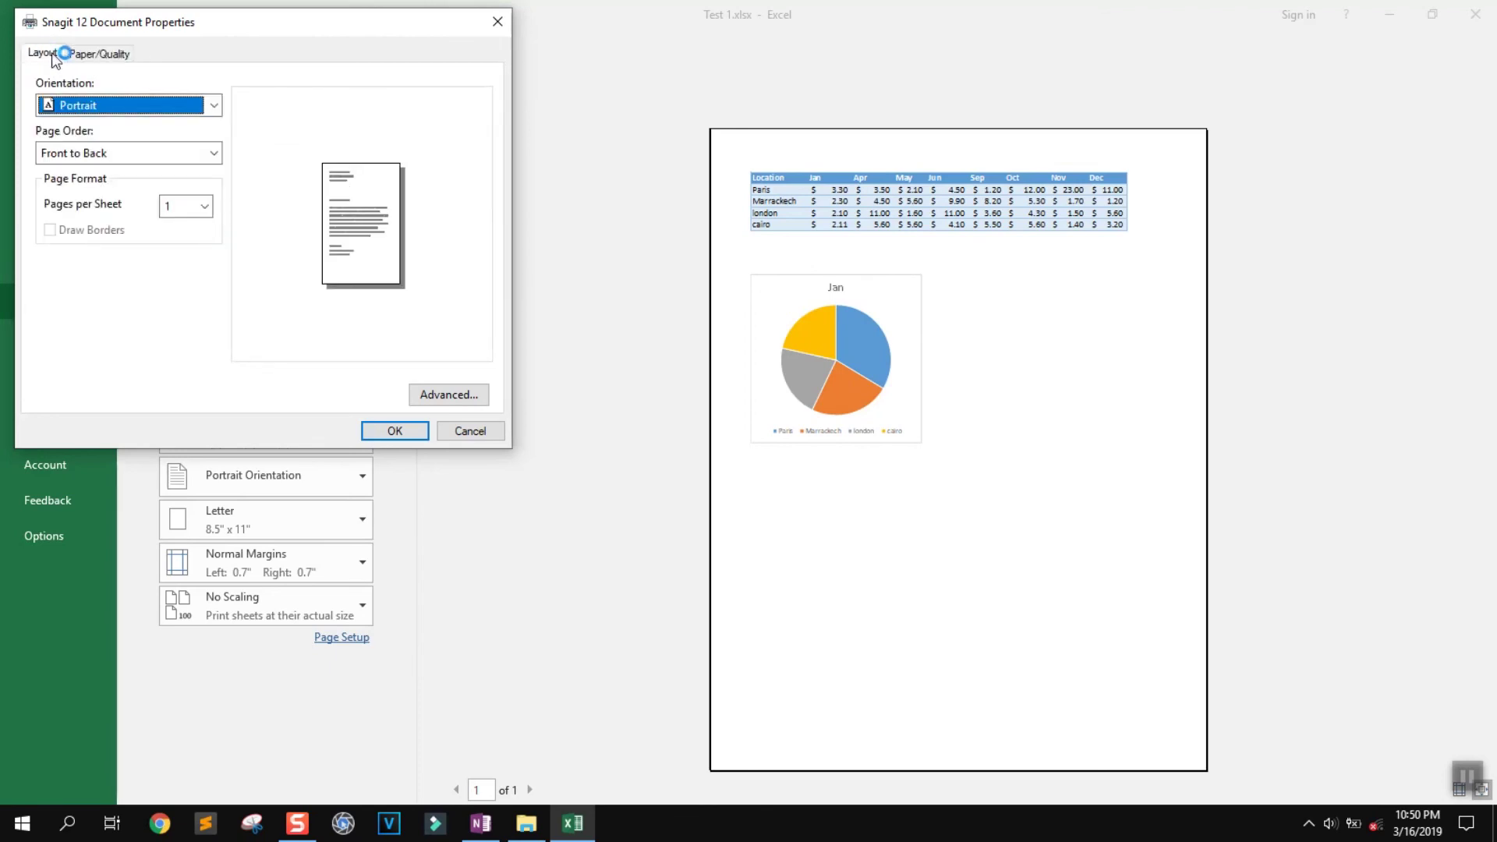
click(117, 104)
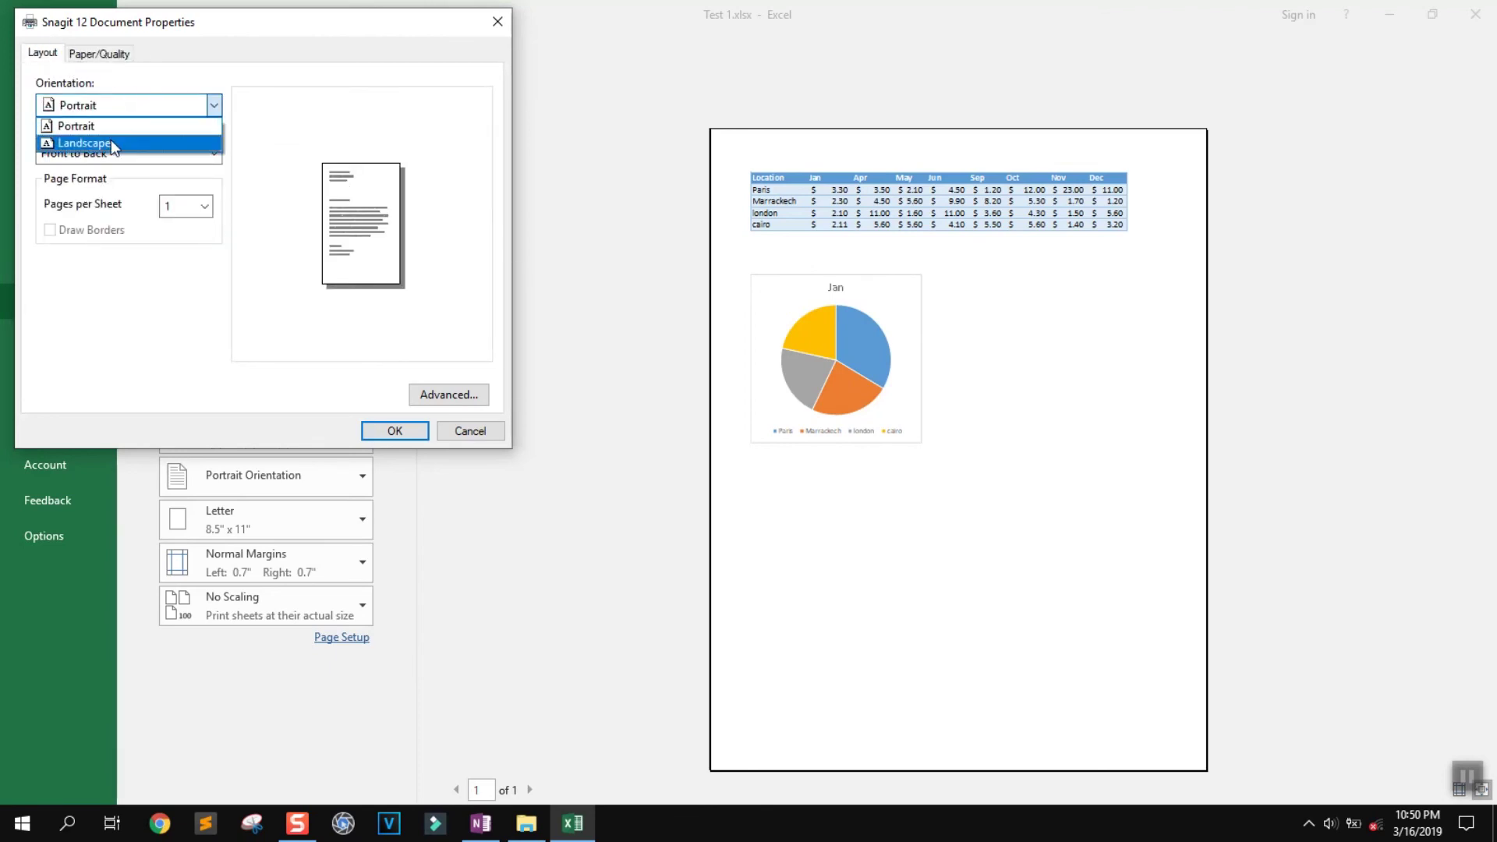
click(111, 140)
click(384, 433)
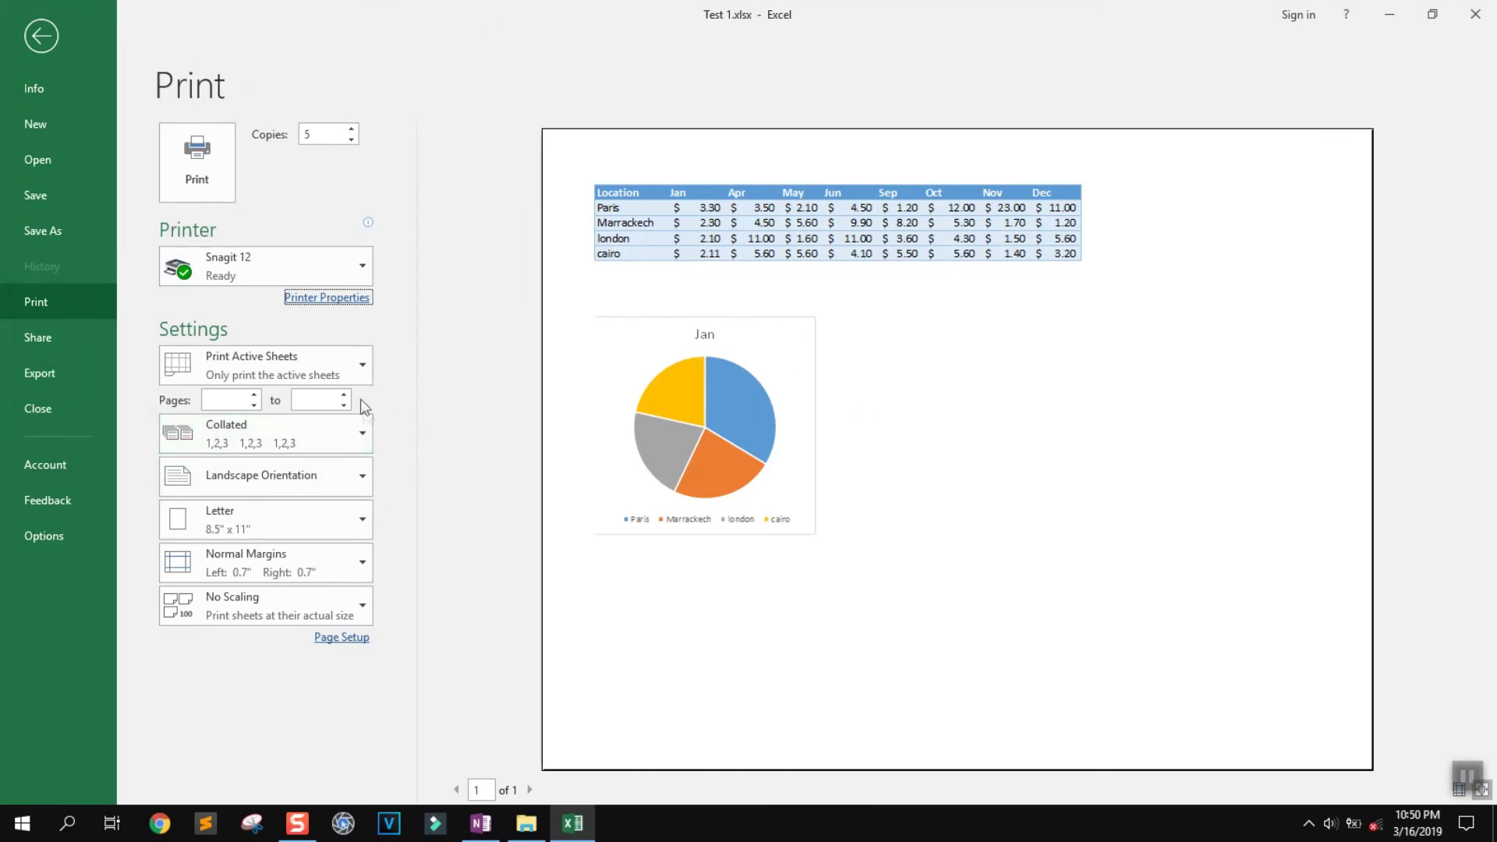
Check the what-to-print and page-range options, keeping the first page at 1
click(343, 366)
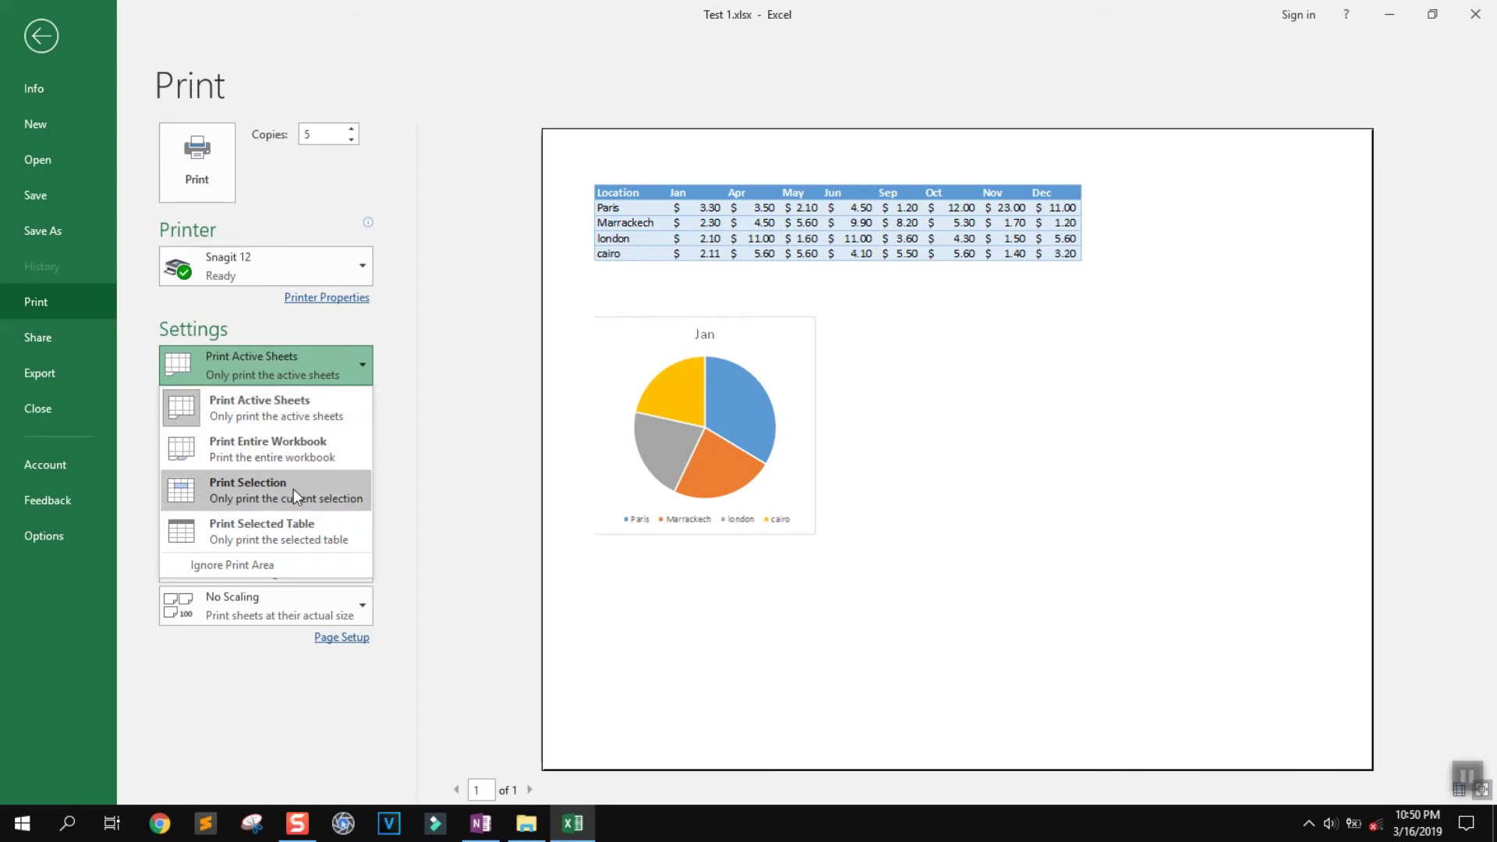
click(286, 661)
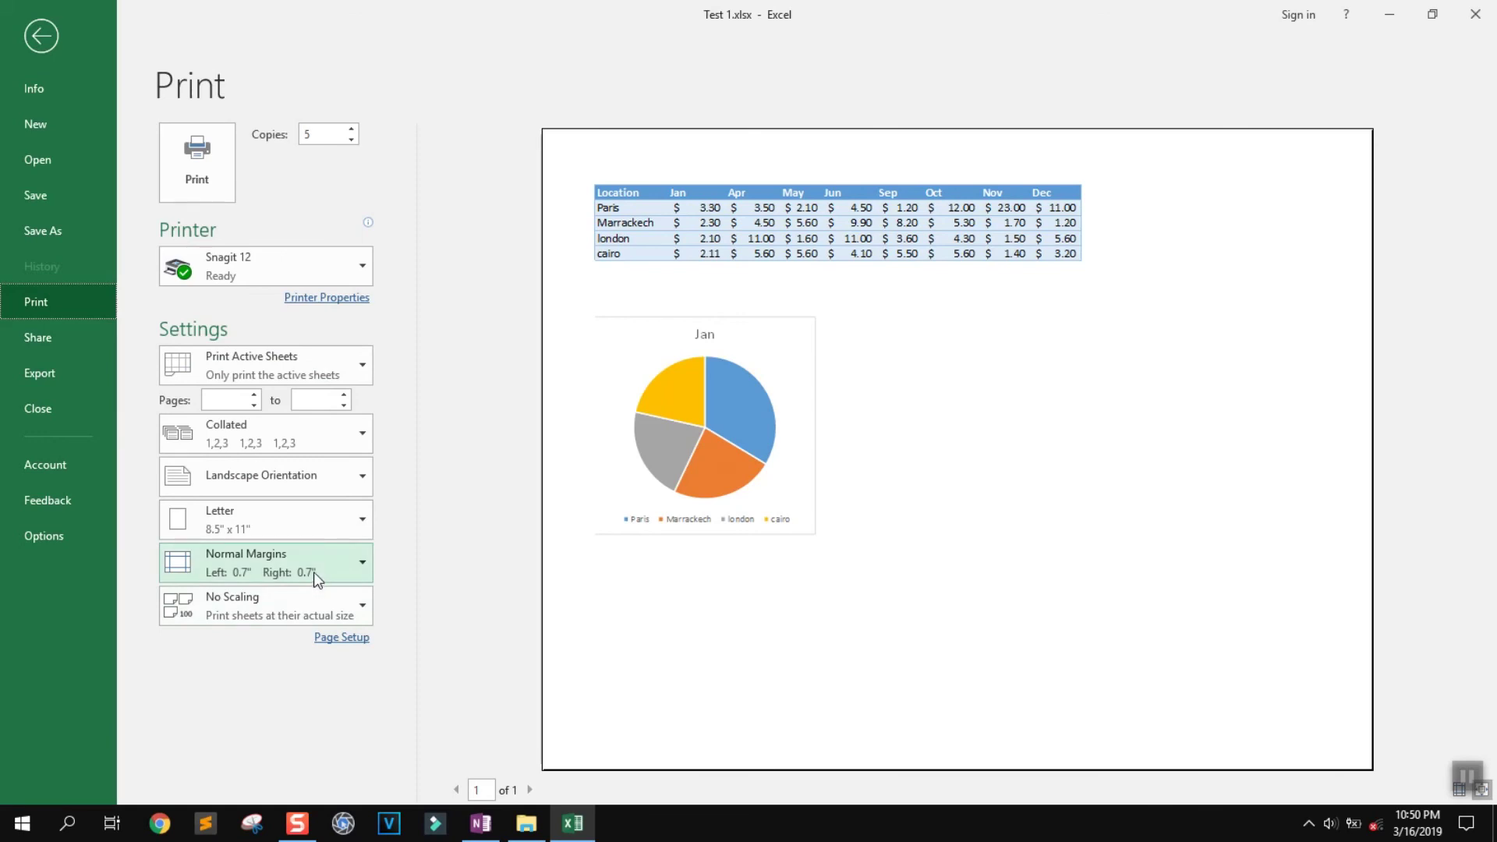
click(317, 435)
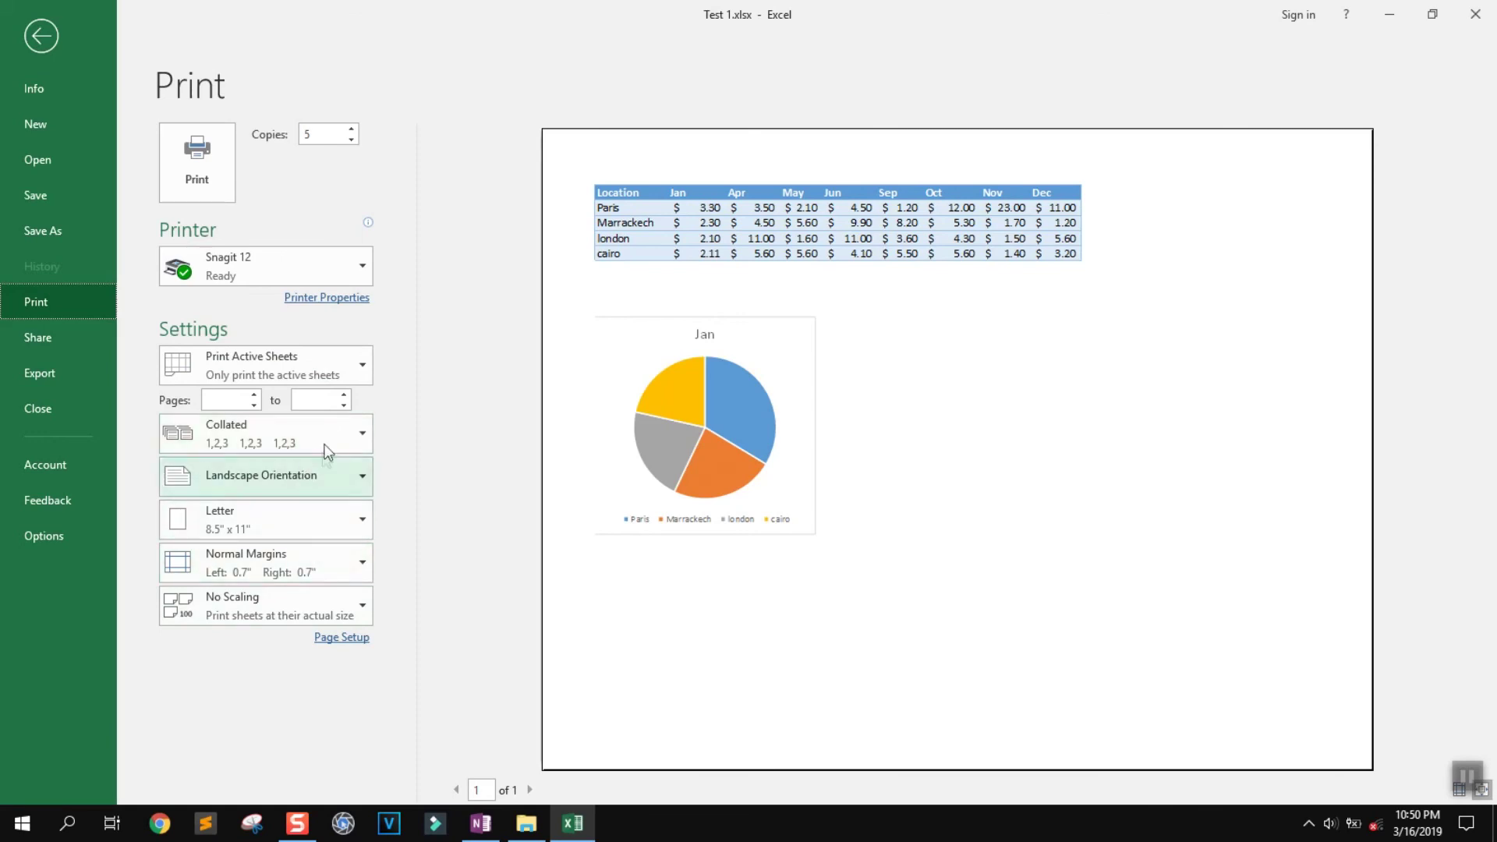
click(255, 396)
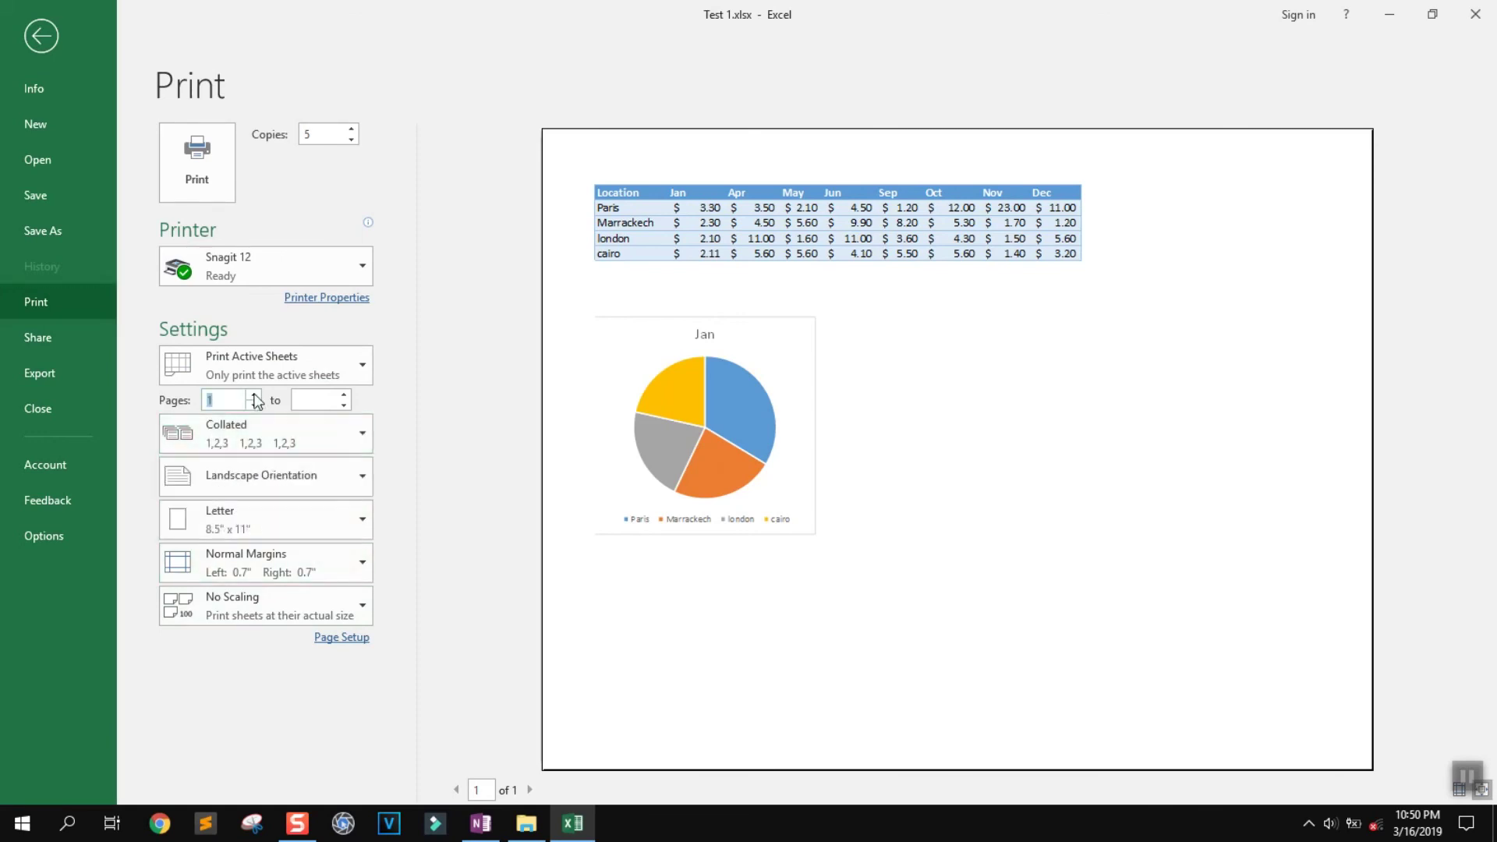
click(255, 404)
Set the page orientation to Landscape and the paper size to A4
click(359, 477)
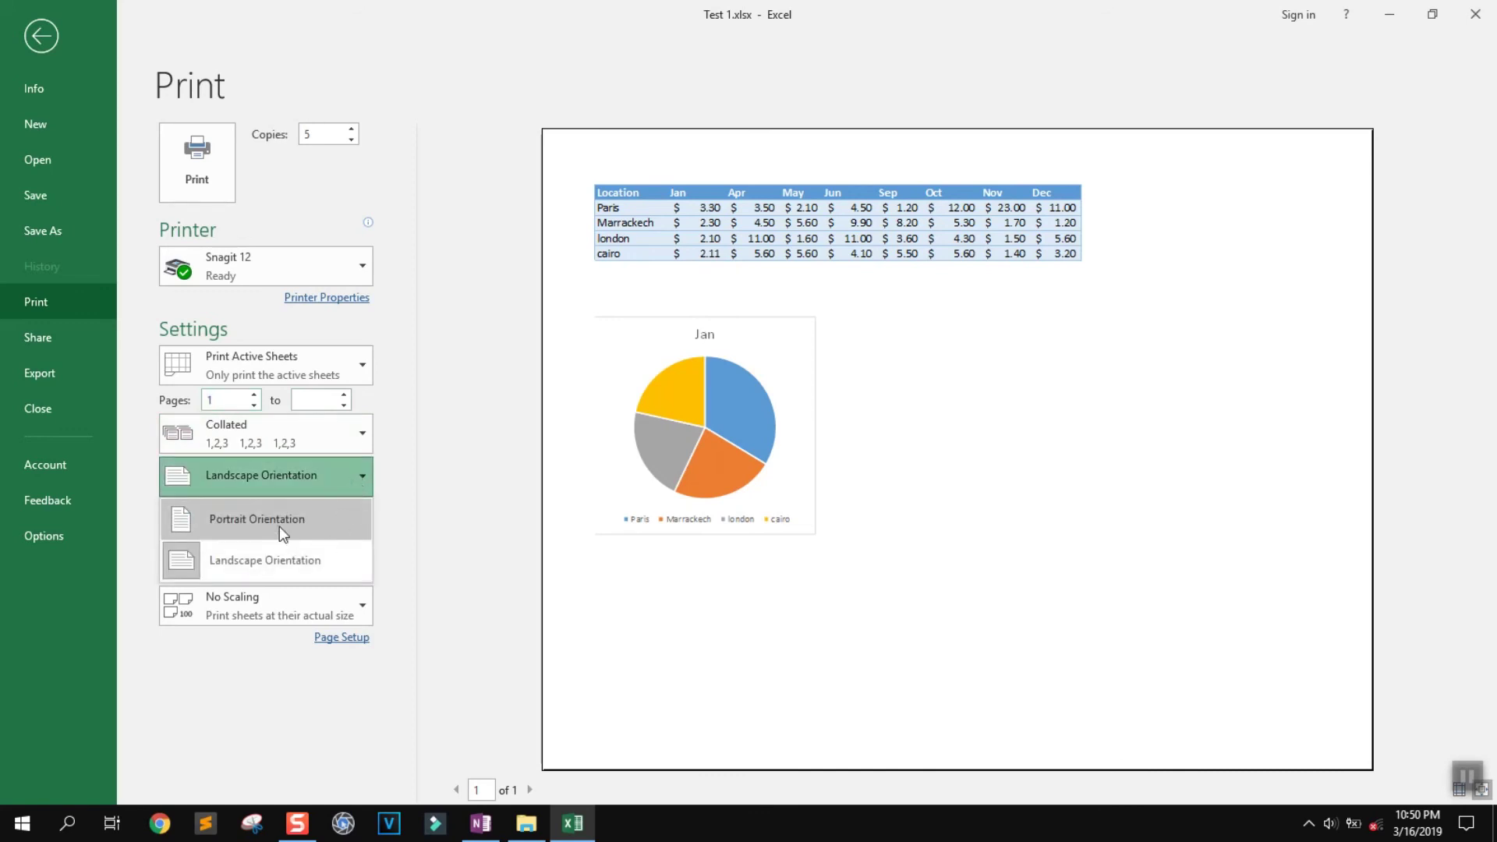
click(279, 526)
click(353, 493)
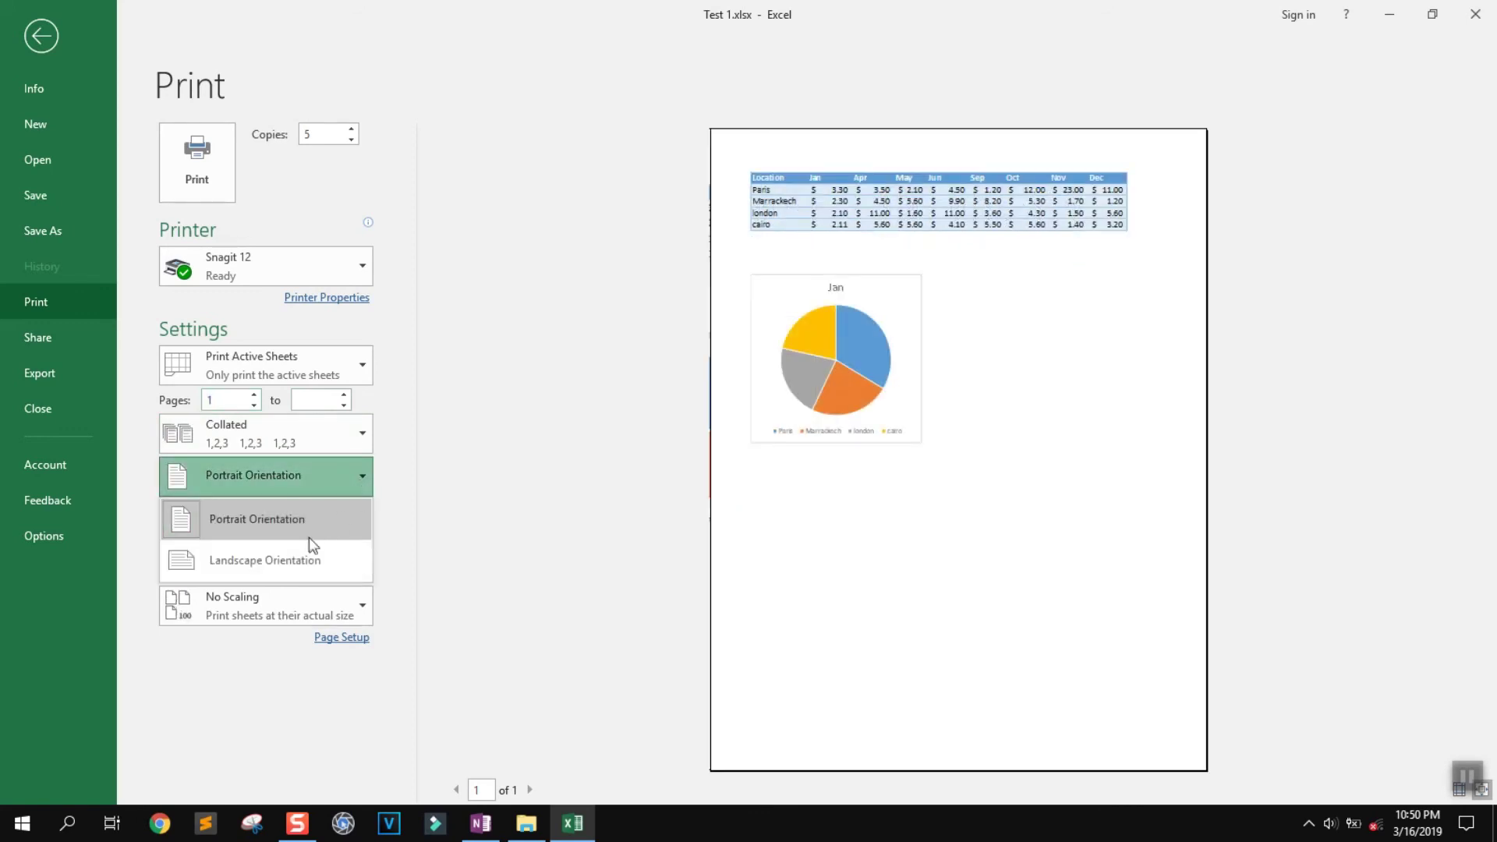
click(301, 563)
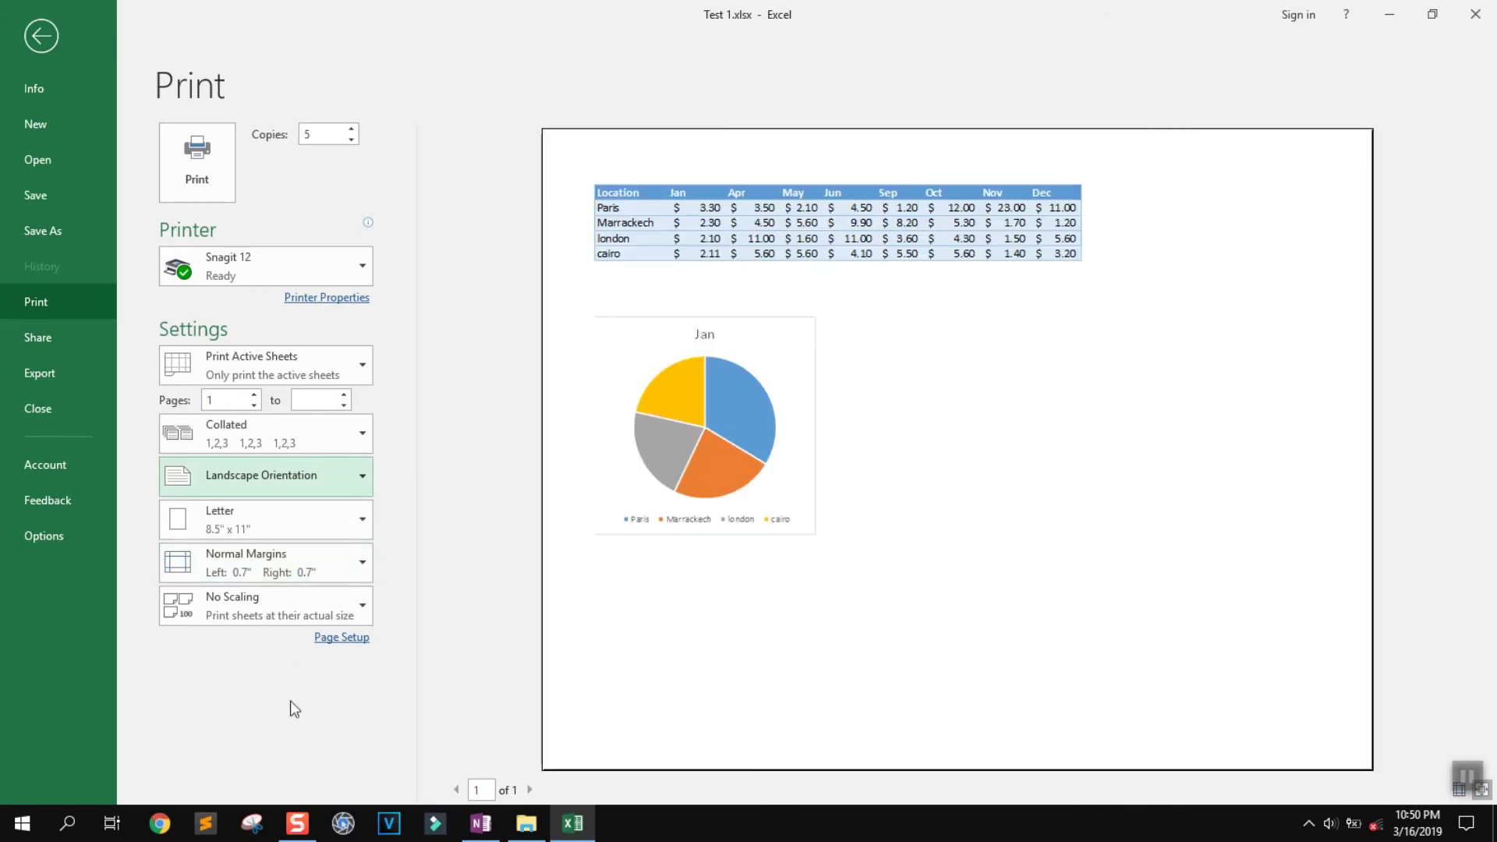
click(358, 521)
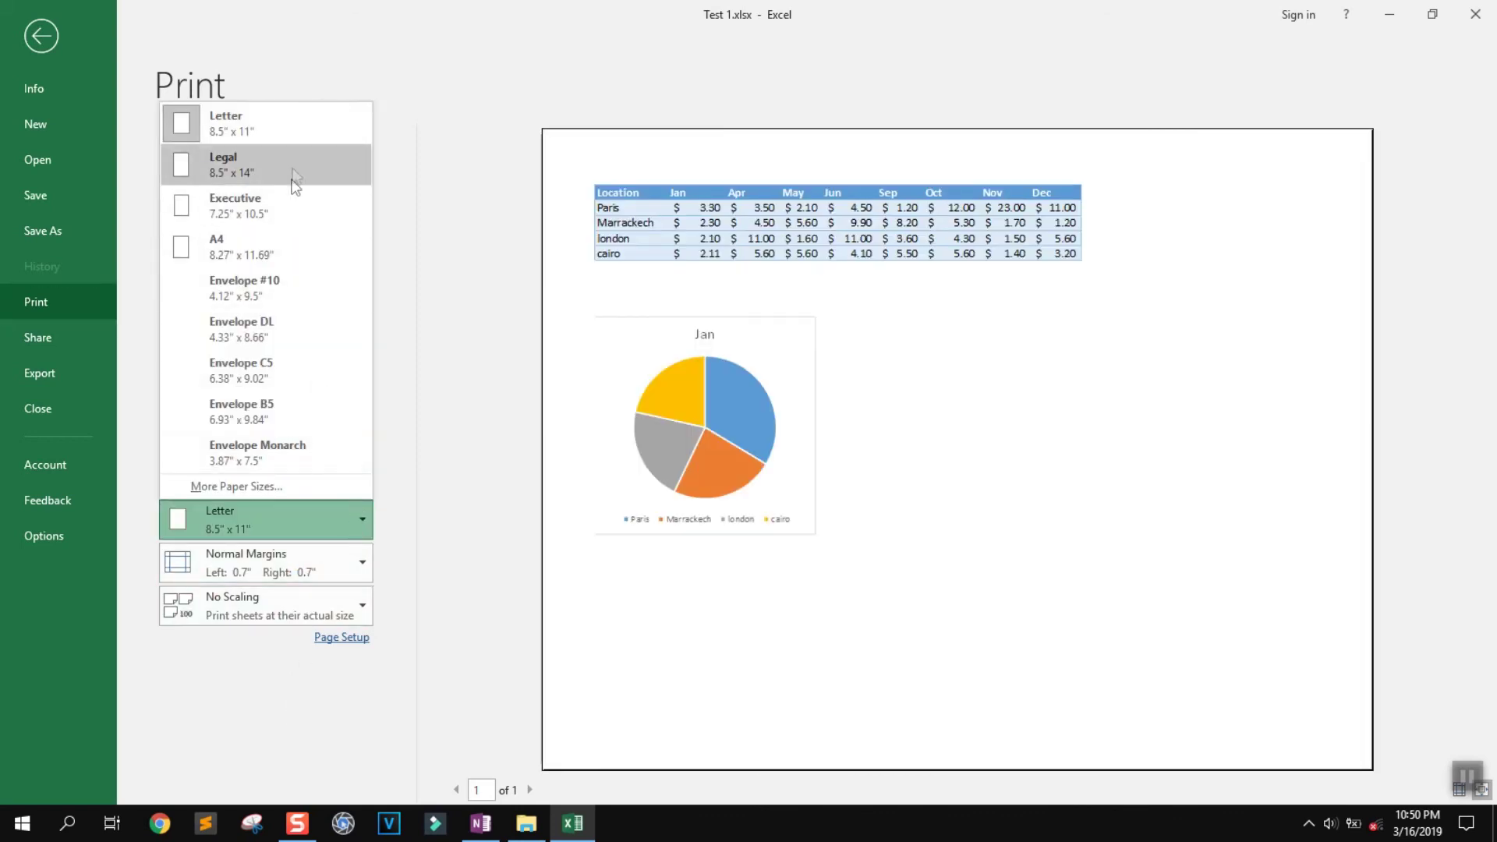
click(297, 254)
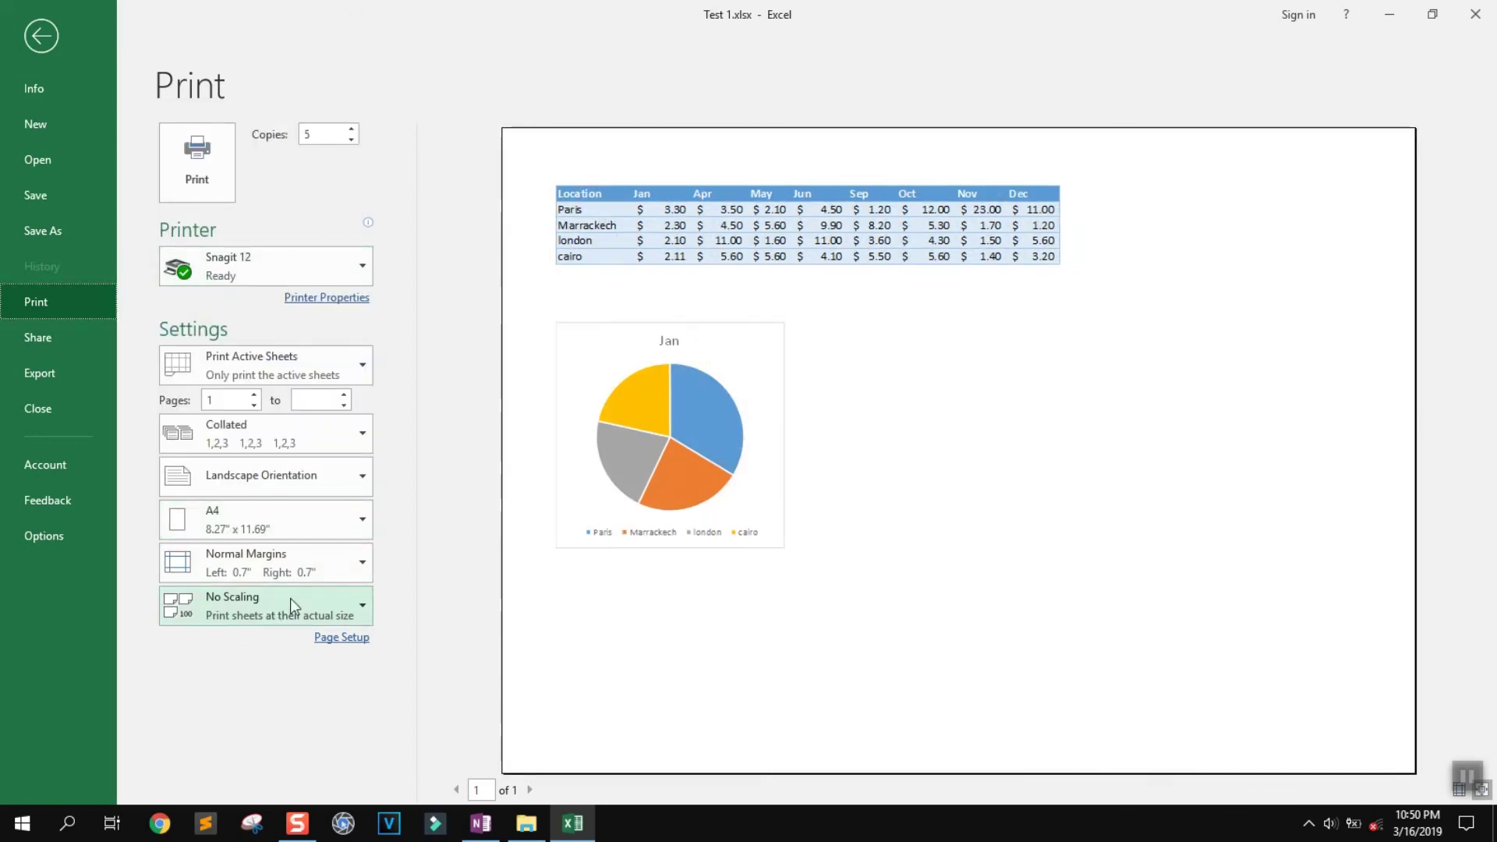
Apply Narrow margins and print the sheet
click(335, 569)
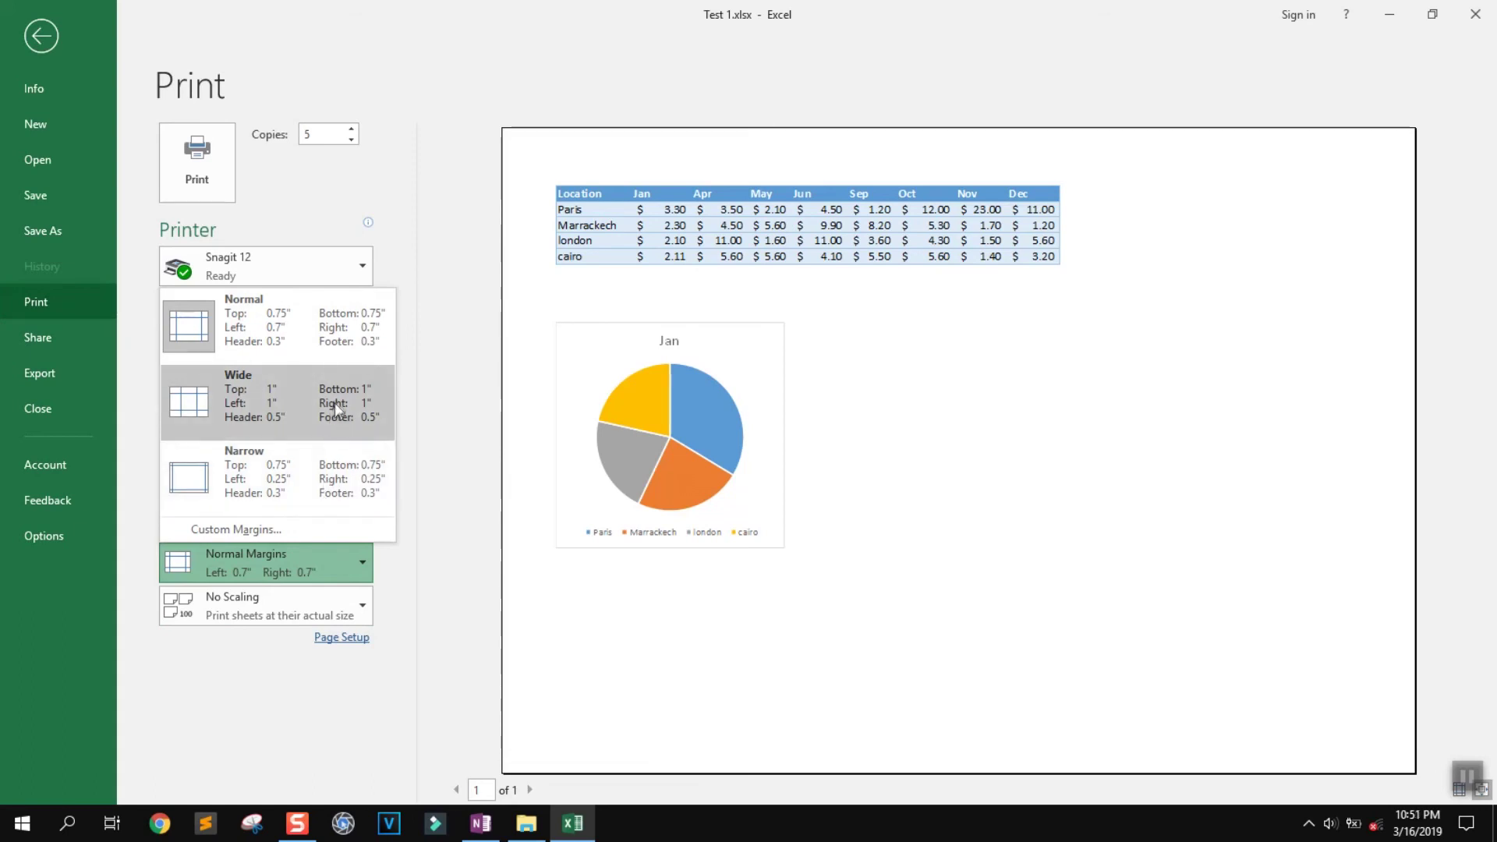
click(335, 477)
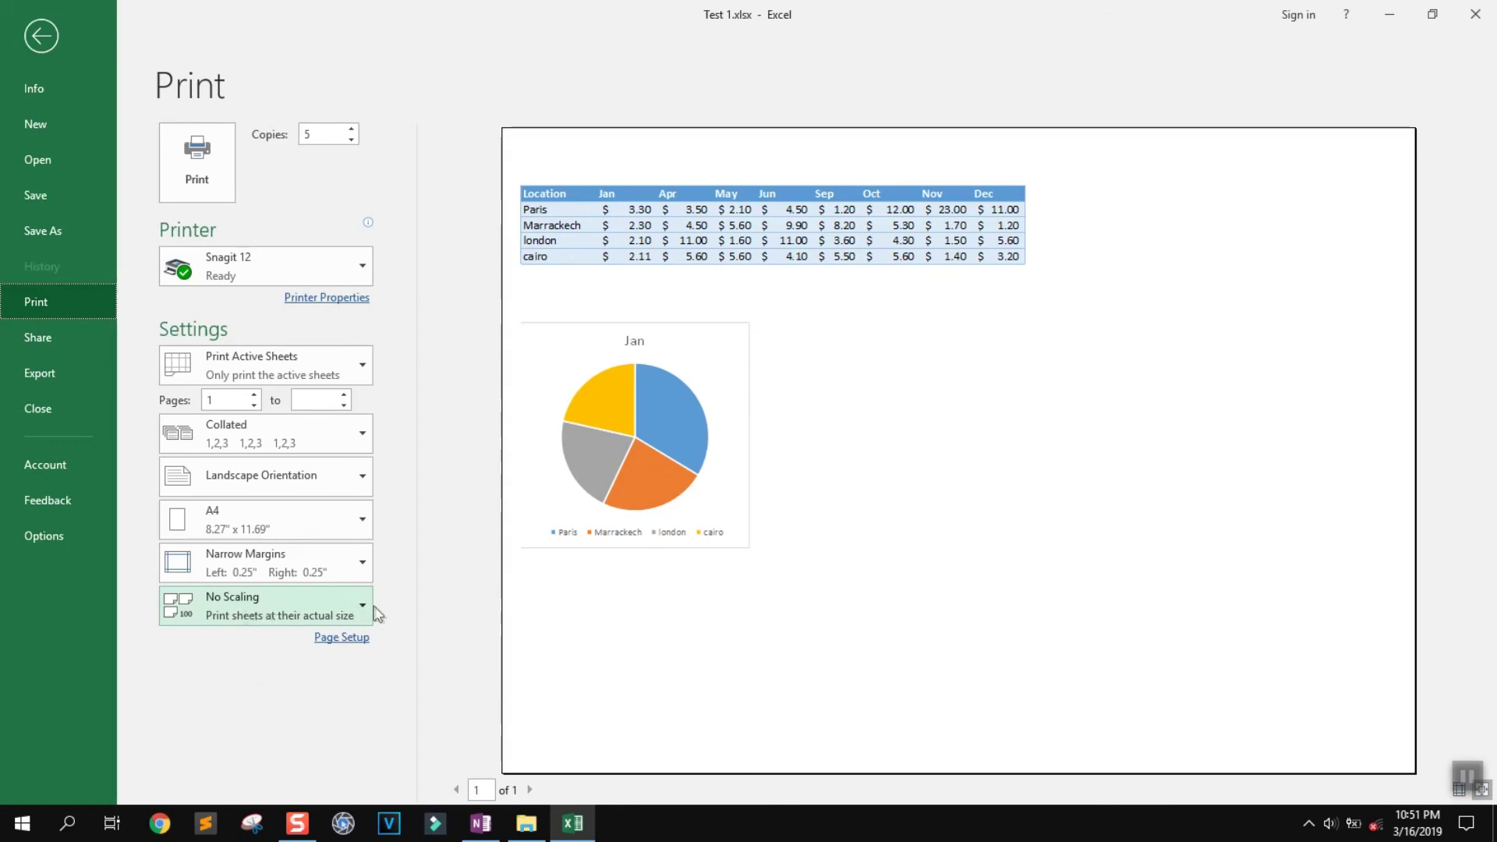
click(190, 157)
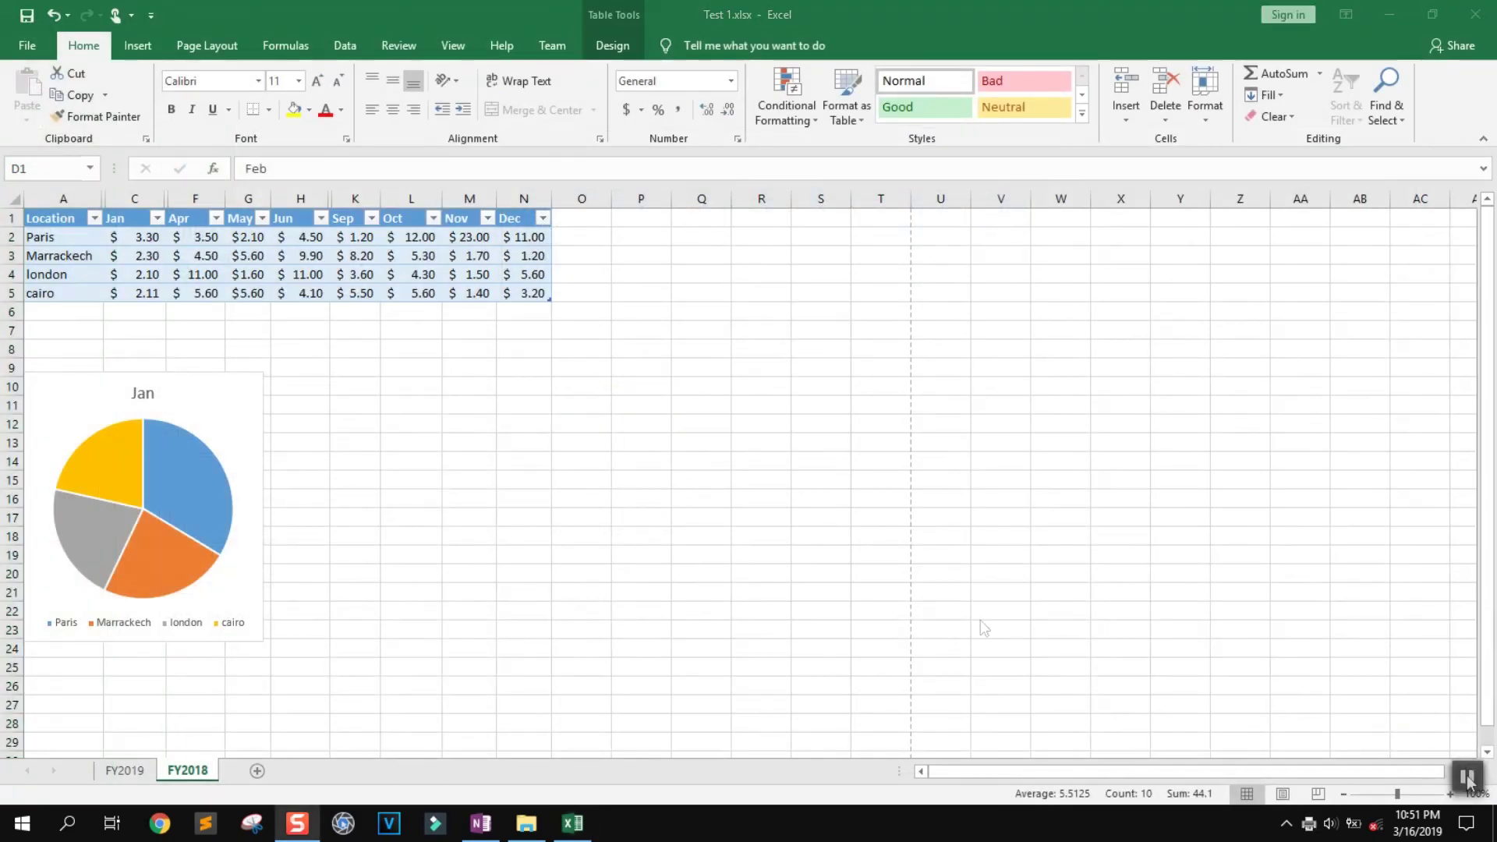
Save and close the workbook, reopen Test 1.xlsx from the desktop, and view File > Info
click(27, 17)
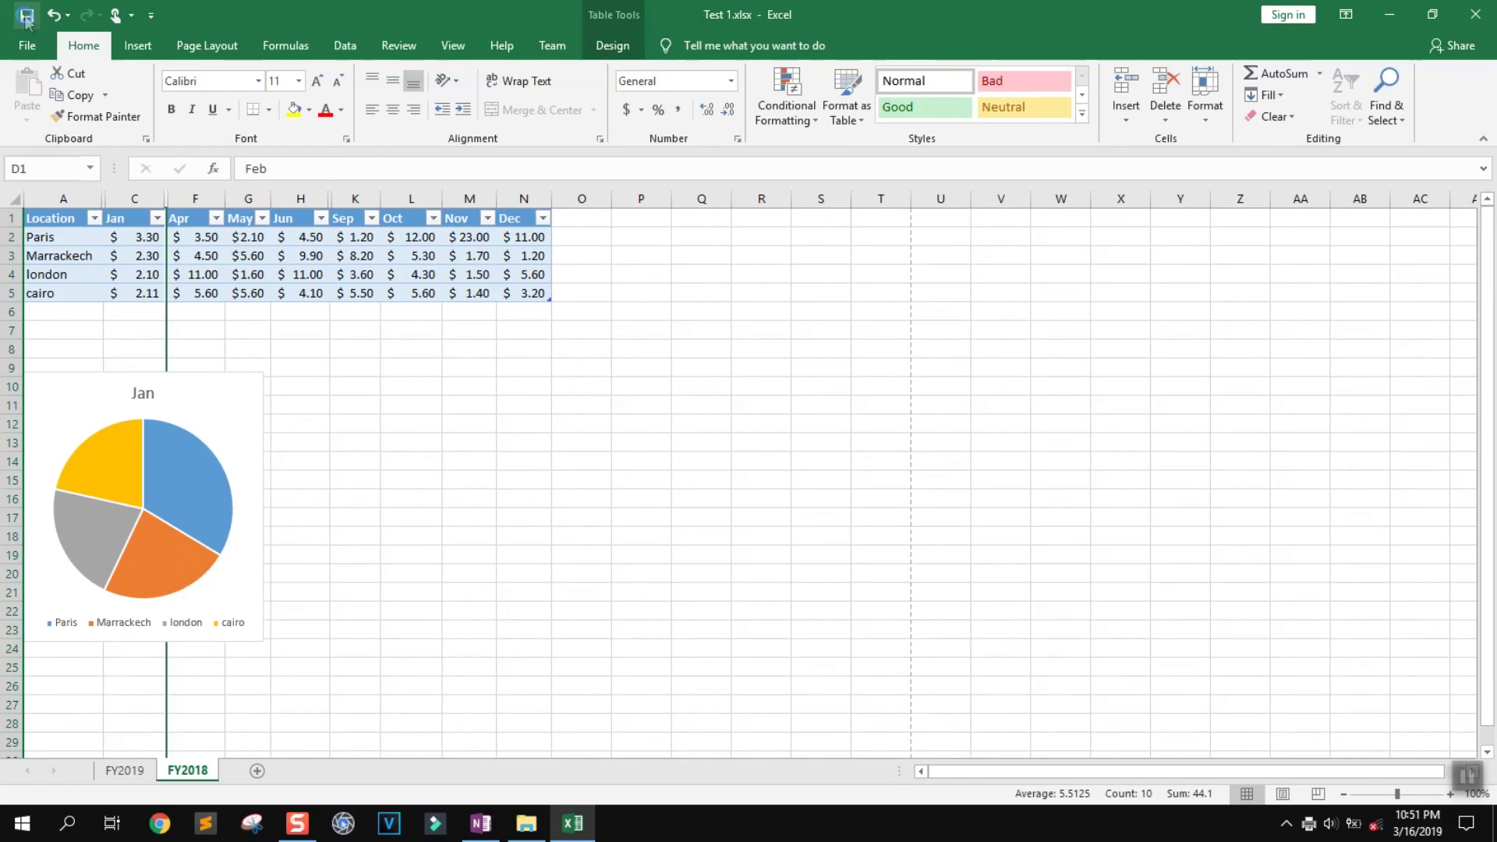
click(1476, 14)
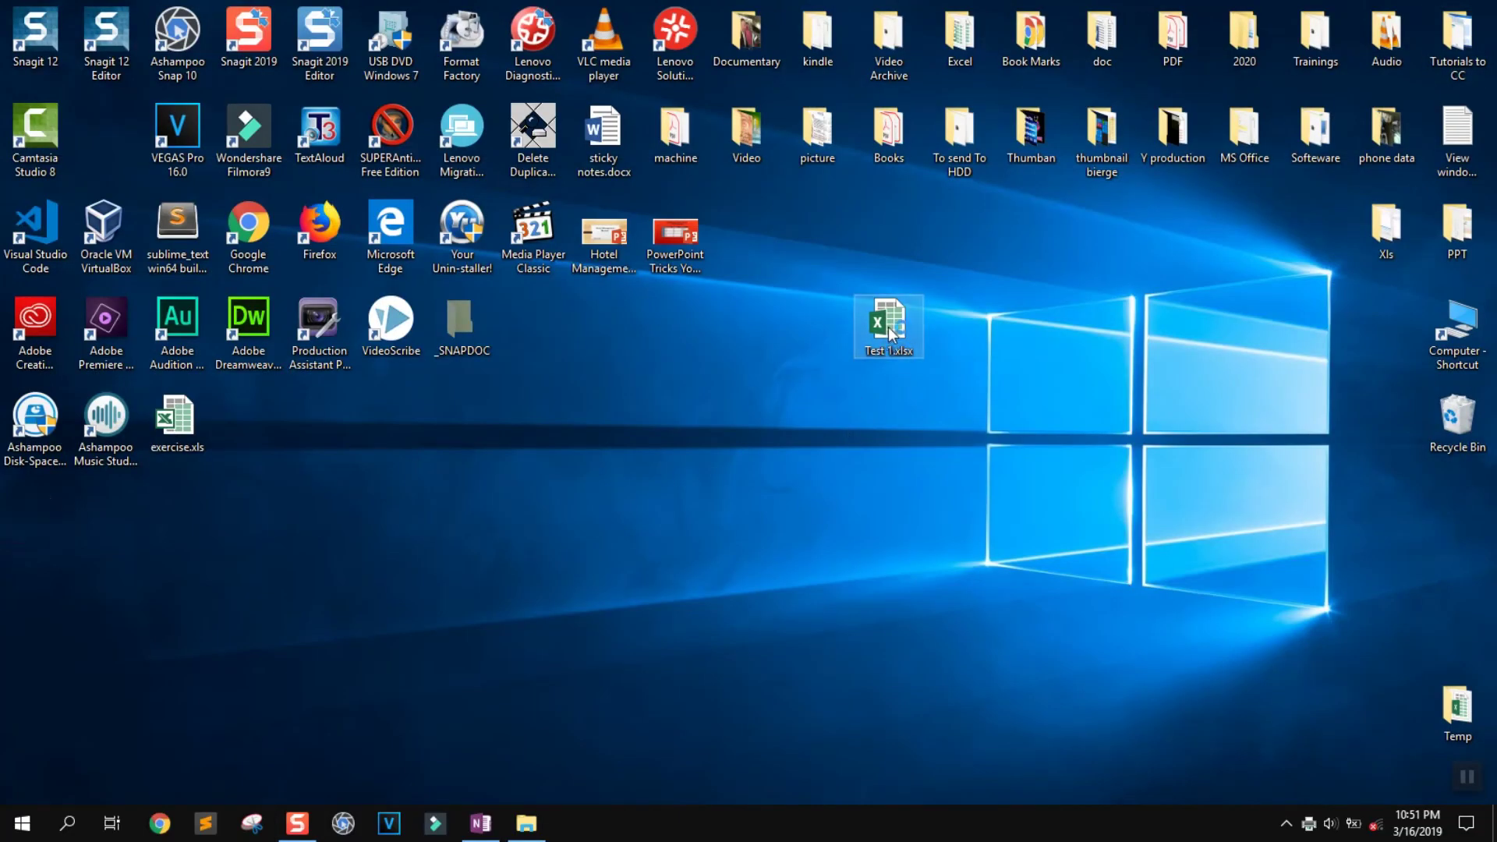
double_click(890, 328)
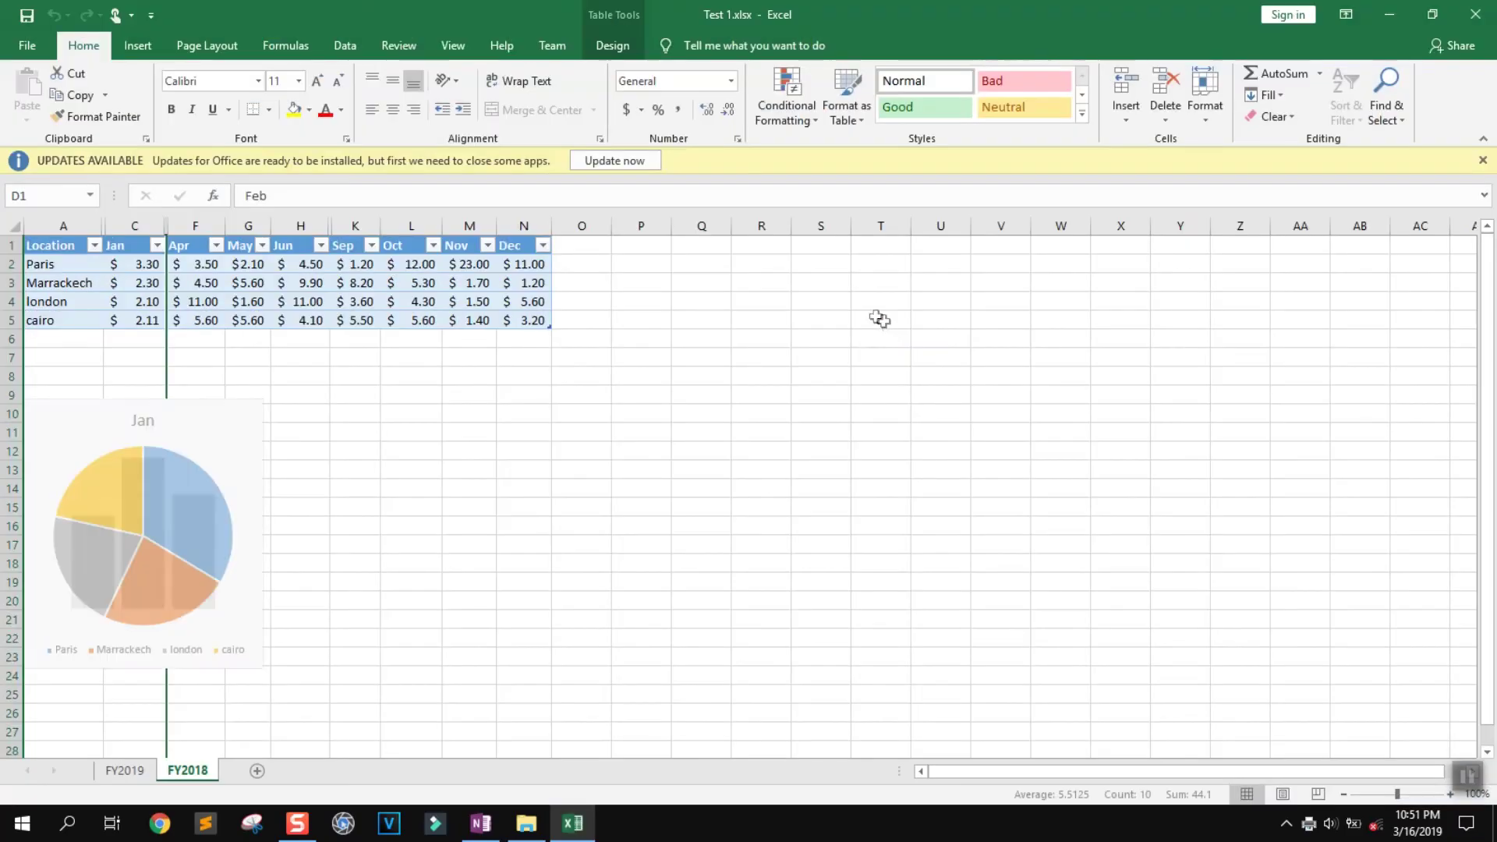
click(11, 43)
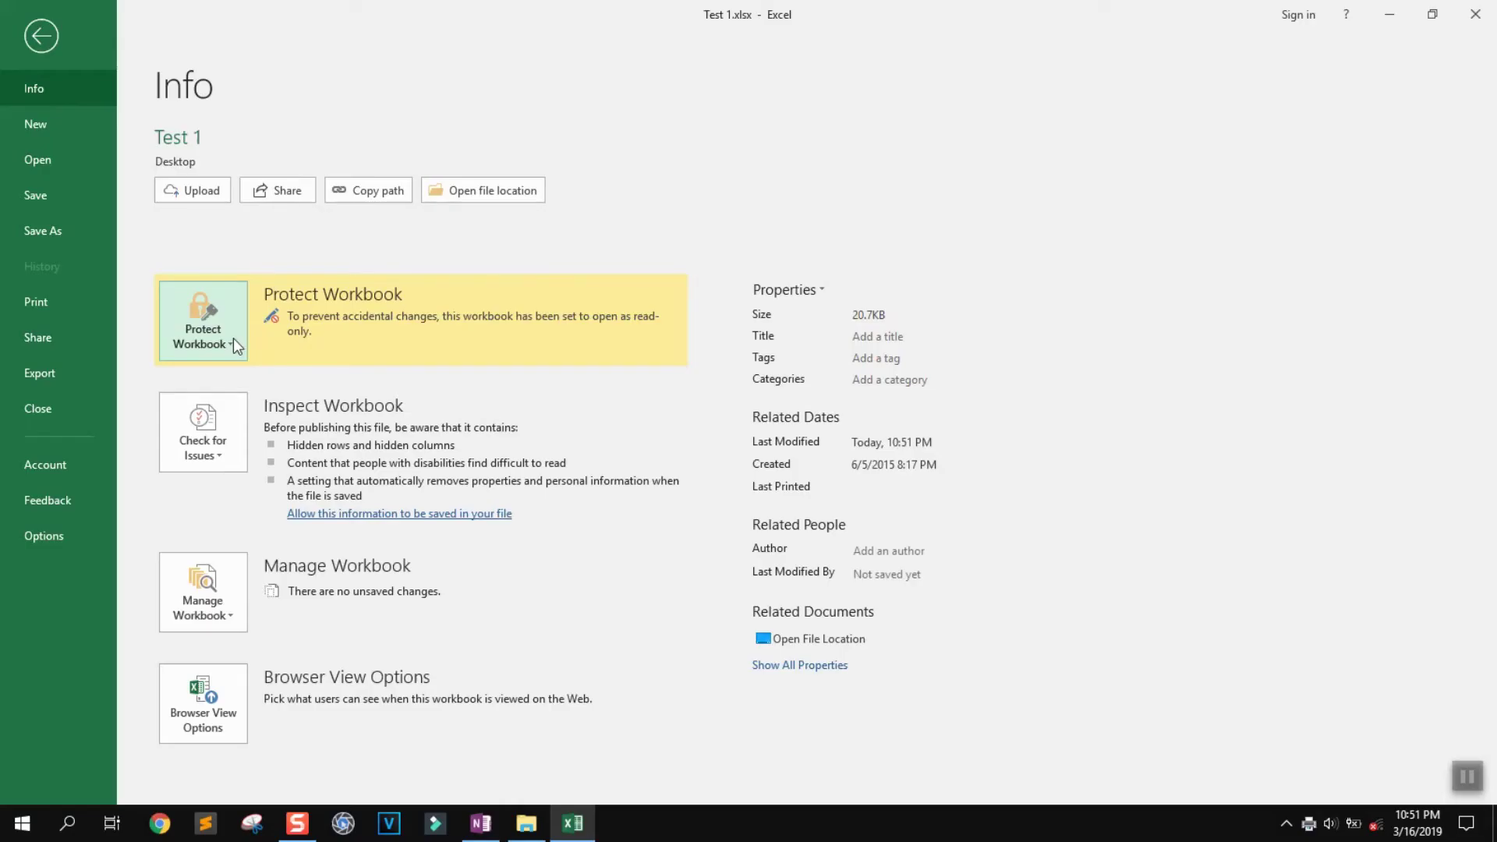
Encrypt Test 1 with a password via Protect Workbook, then close Excel
click(234, 340)
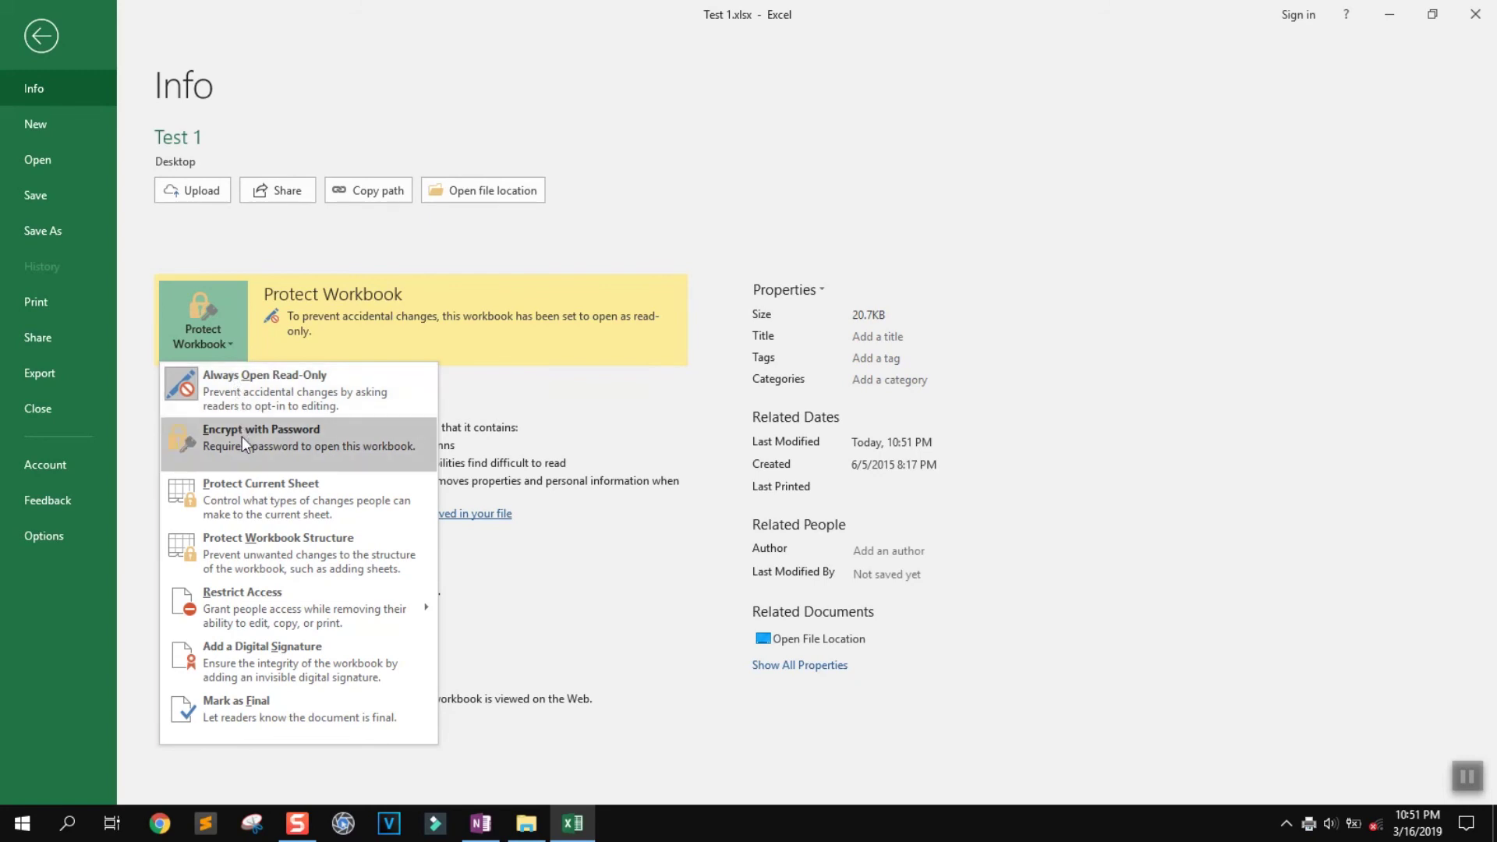
click(242, 437)
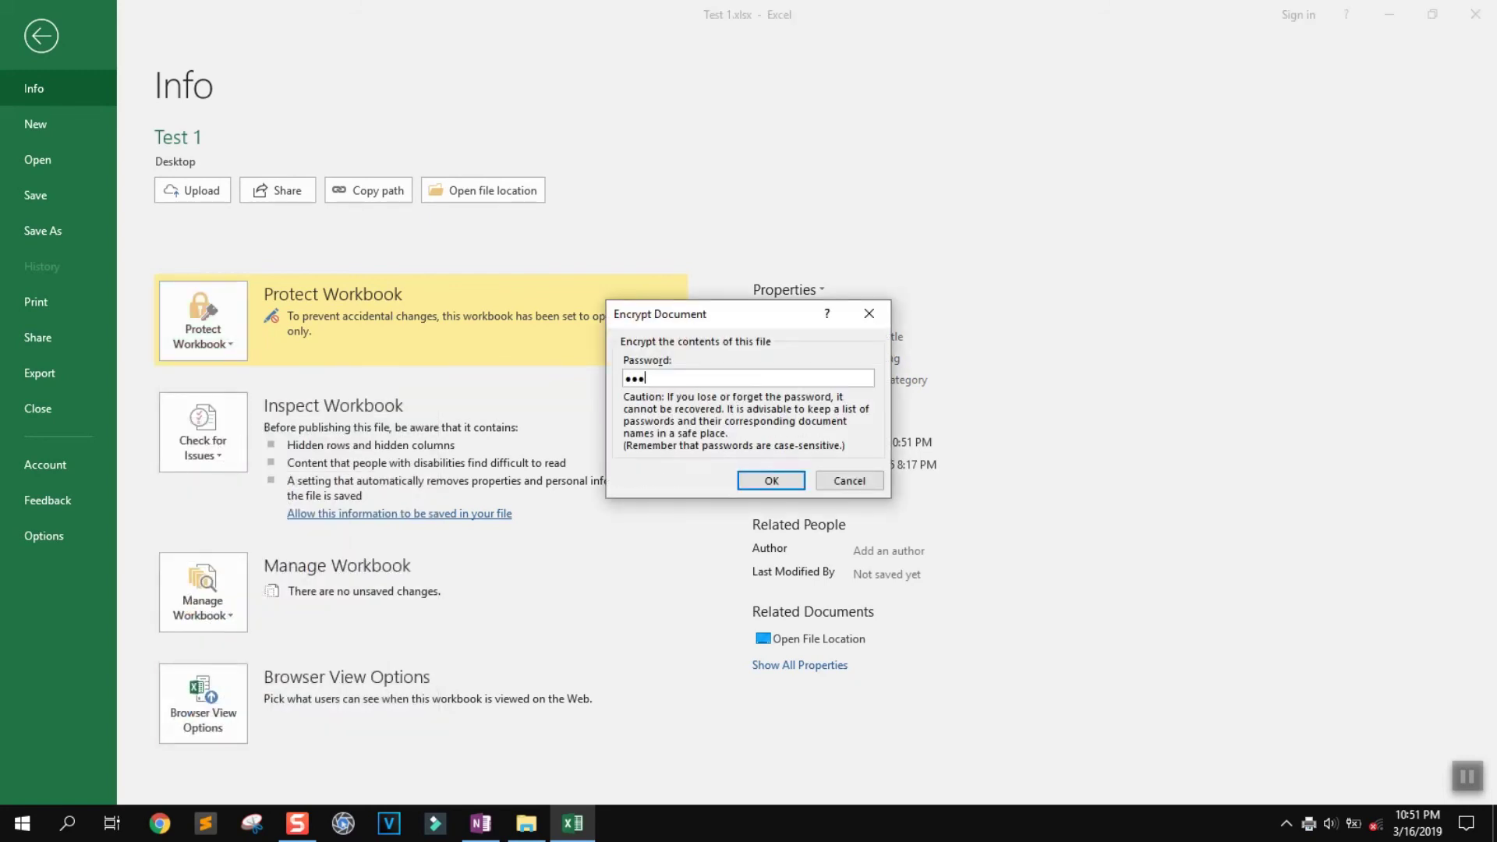
key(Return)
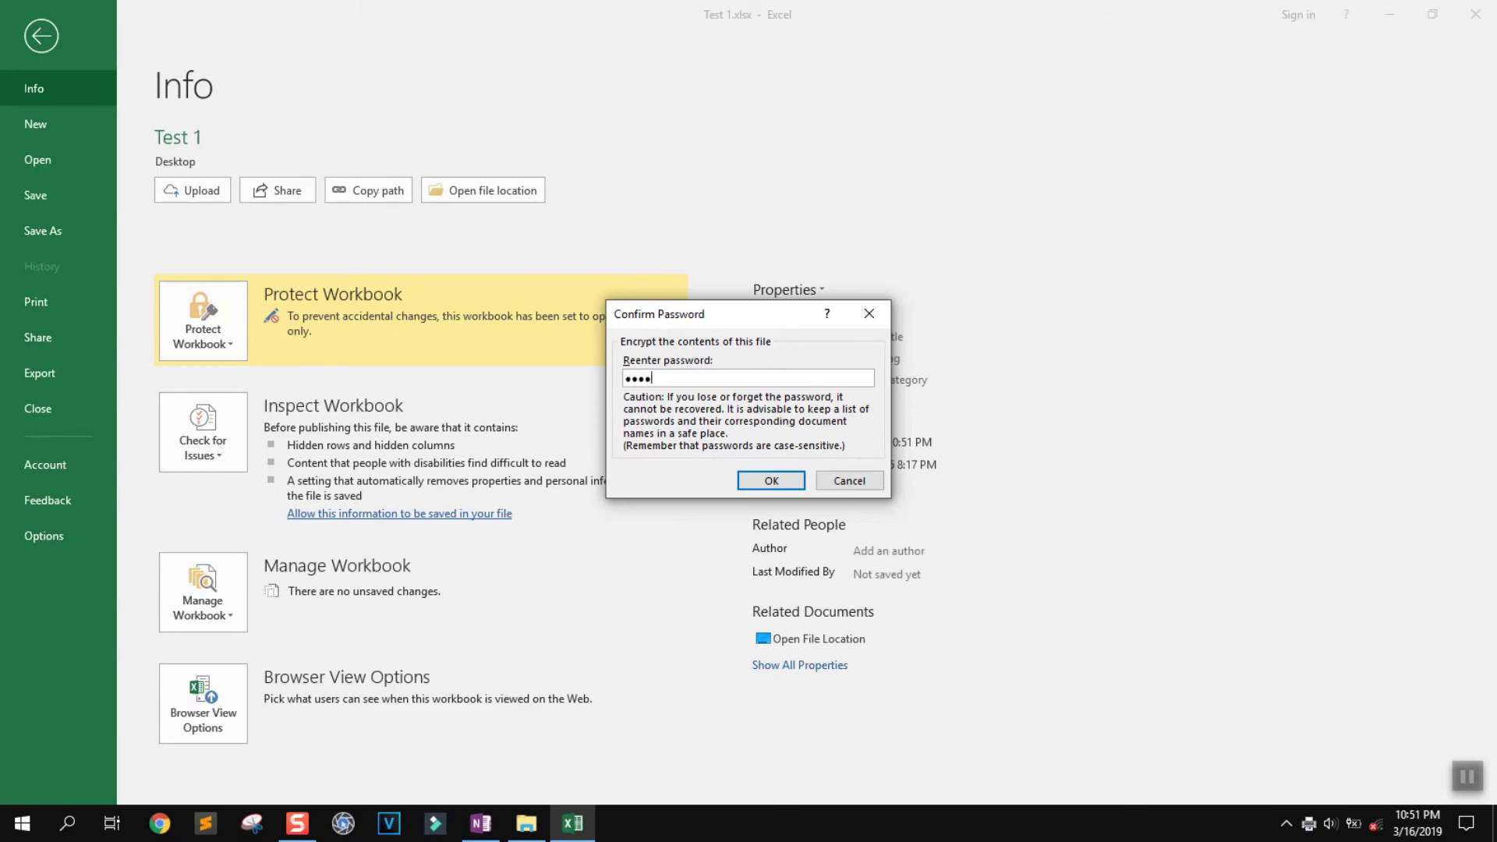
key(Return)
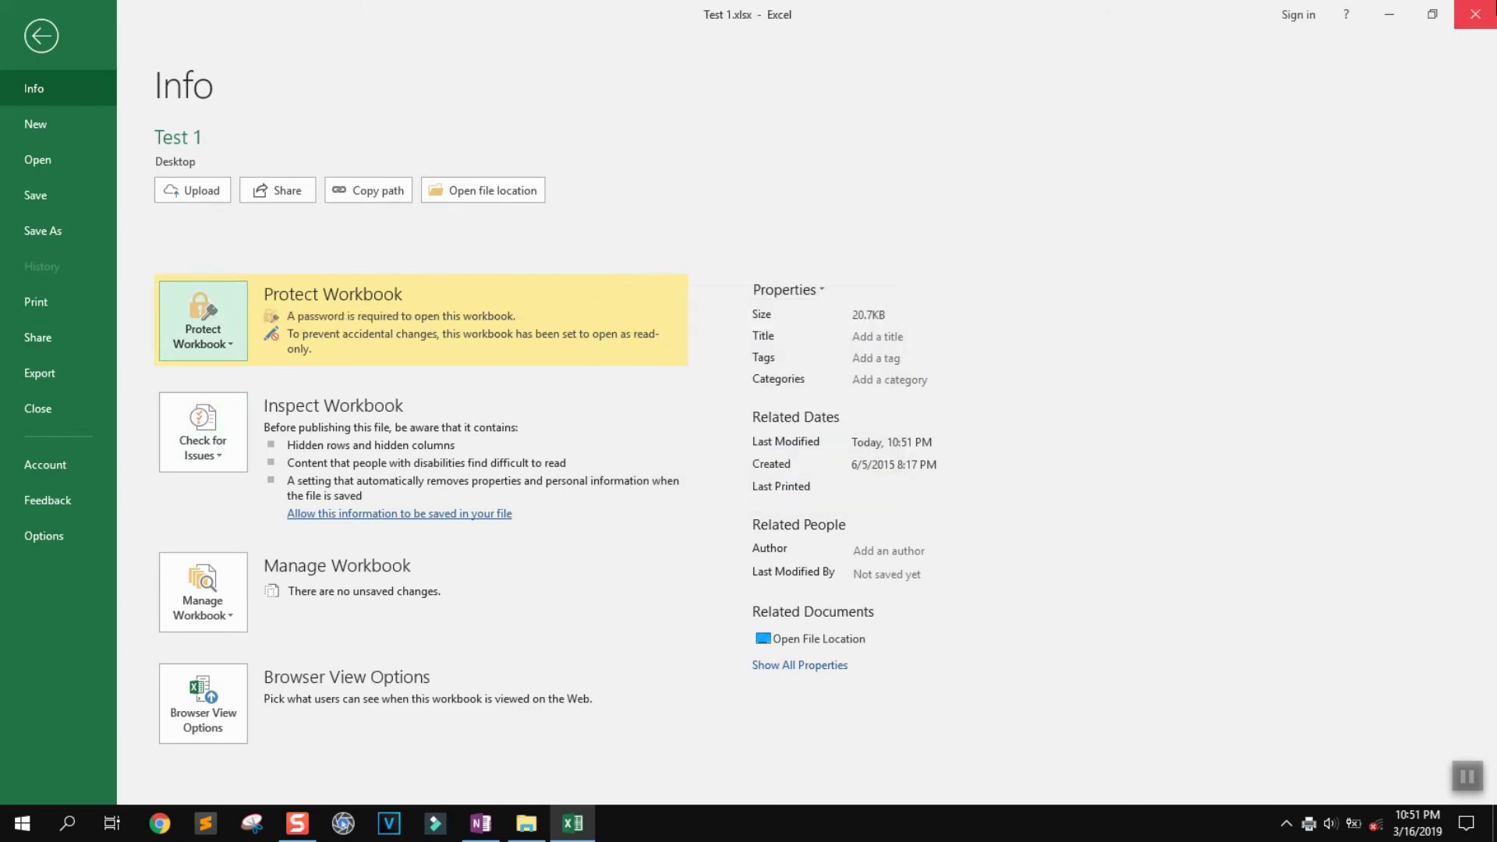
click(1475, 14)
click(741, 432)
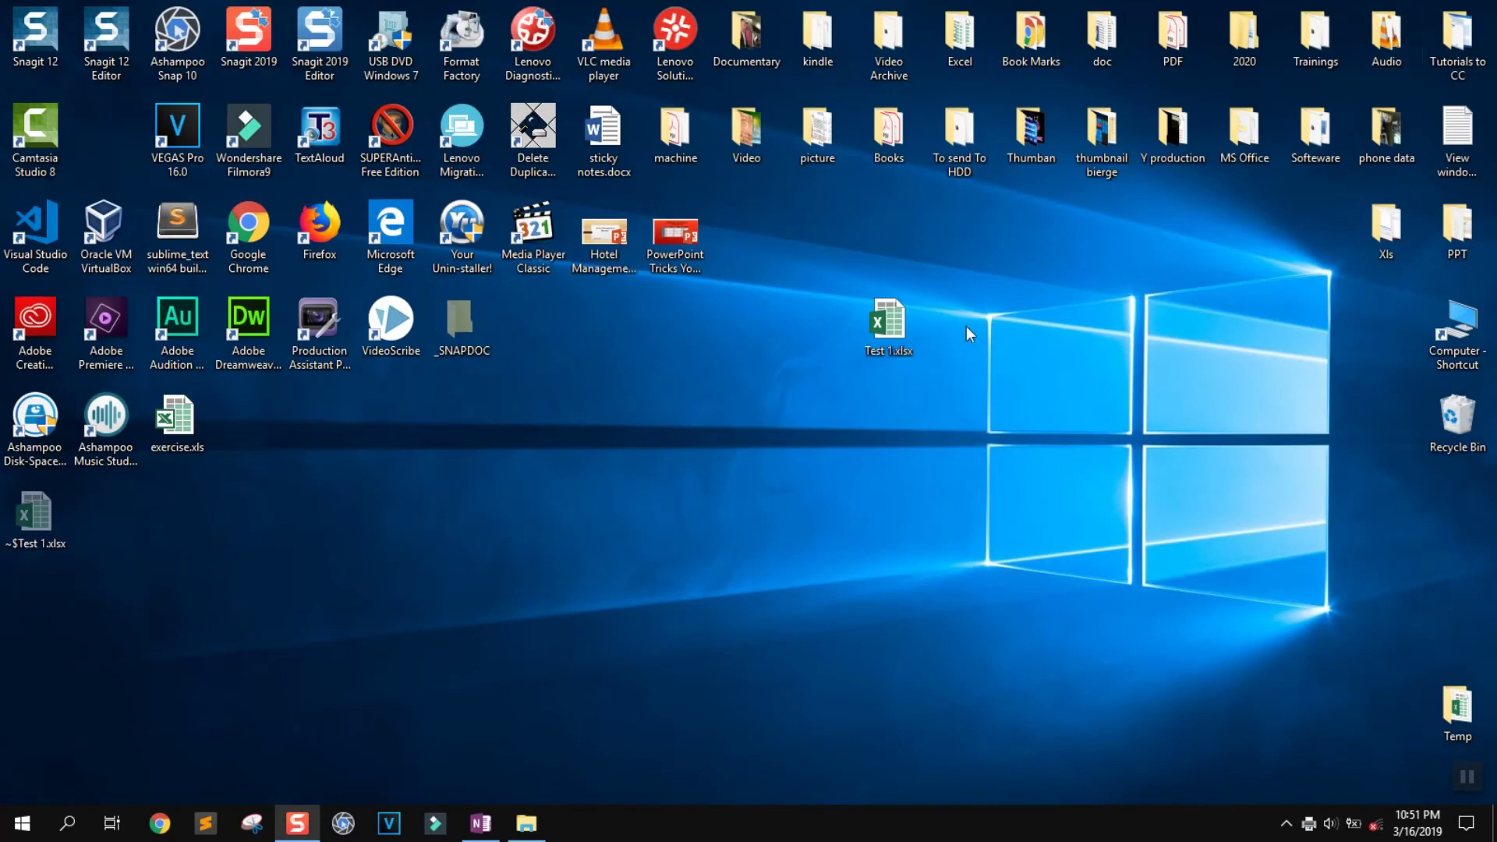
Reopen Test 1.xlsx, enter the workbook password, and open it read-only
double_click(884, 313)
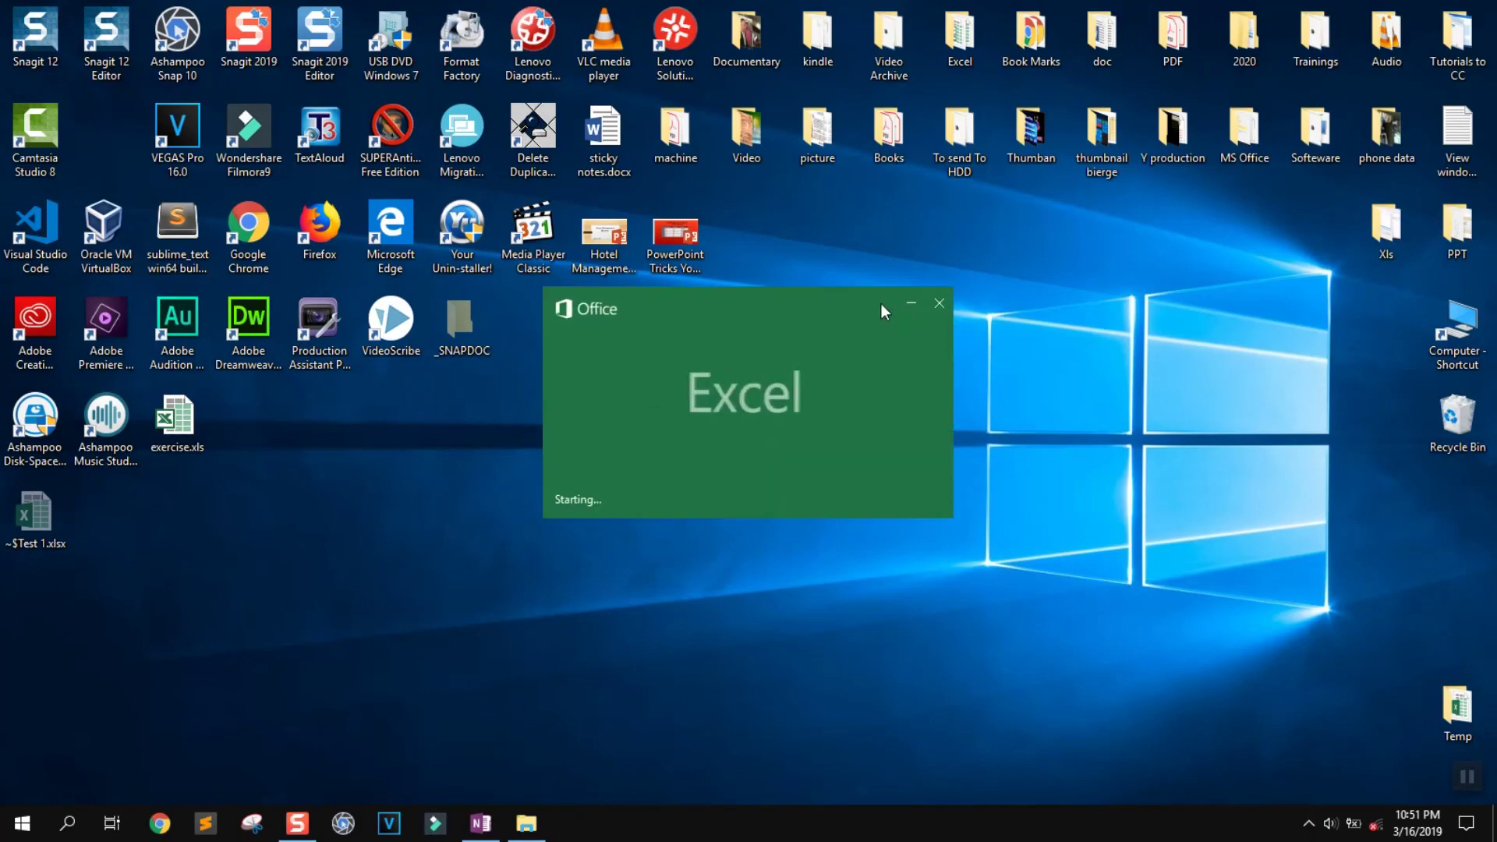
text(1234)
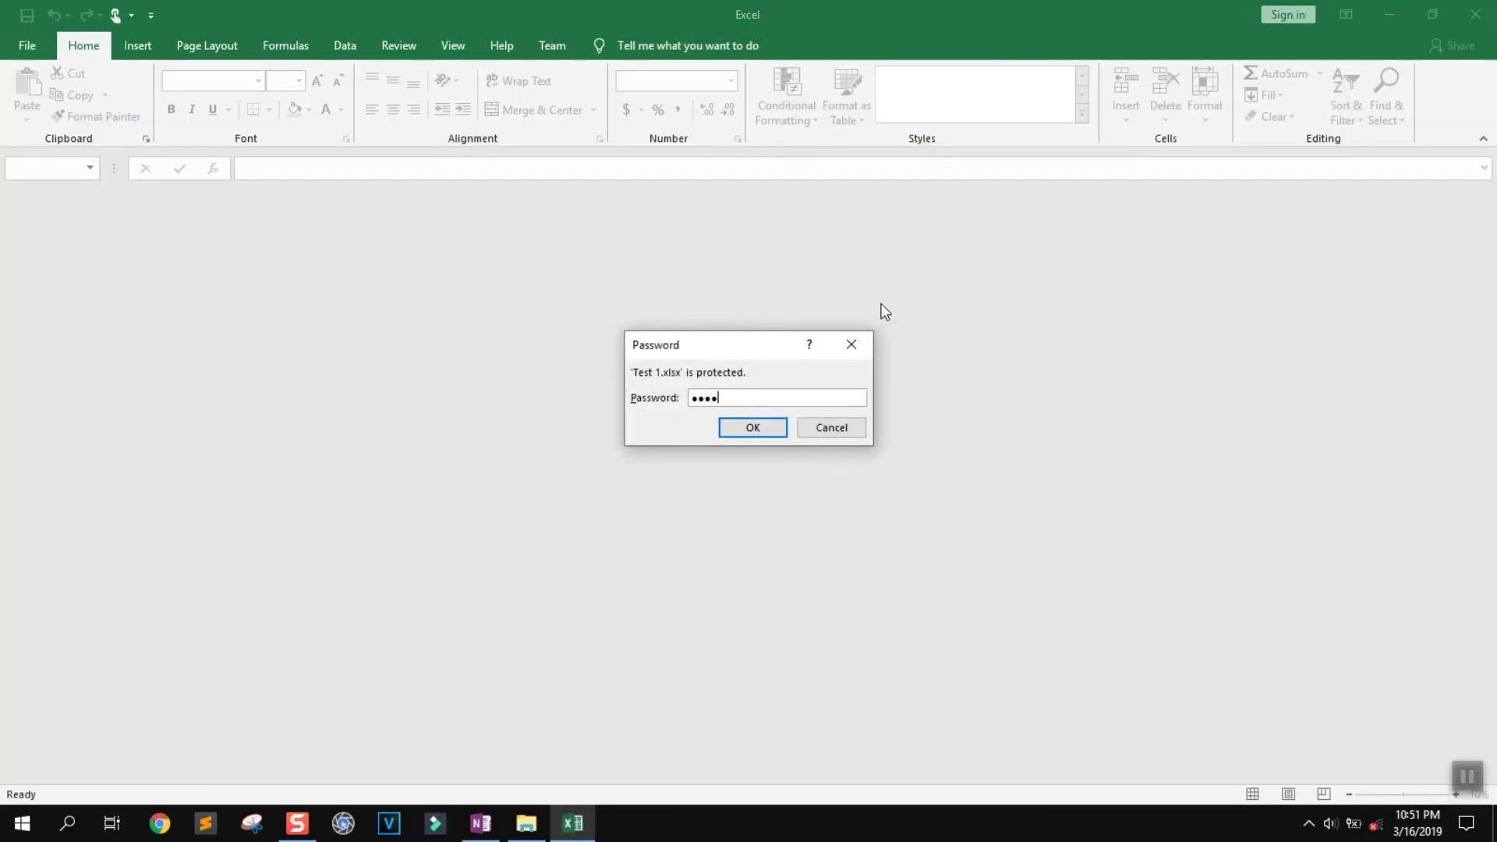
text(5)
key(Return)
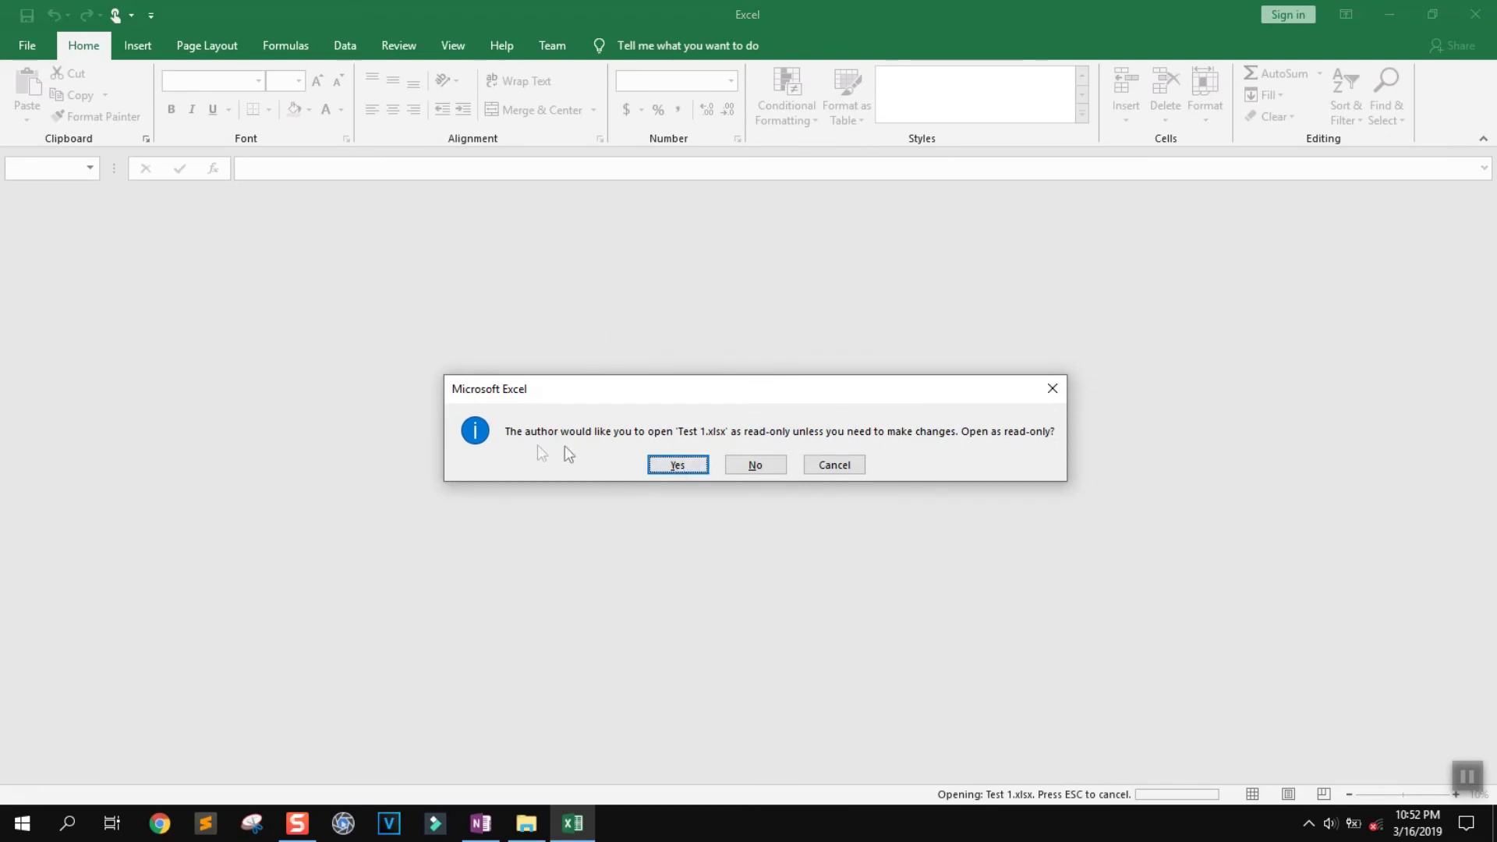
click(677, 464)
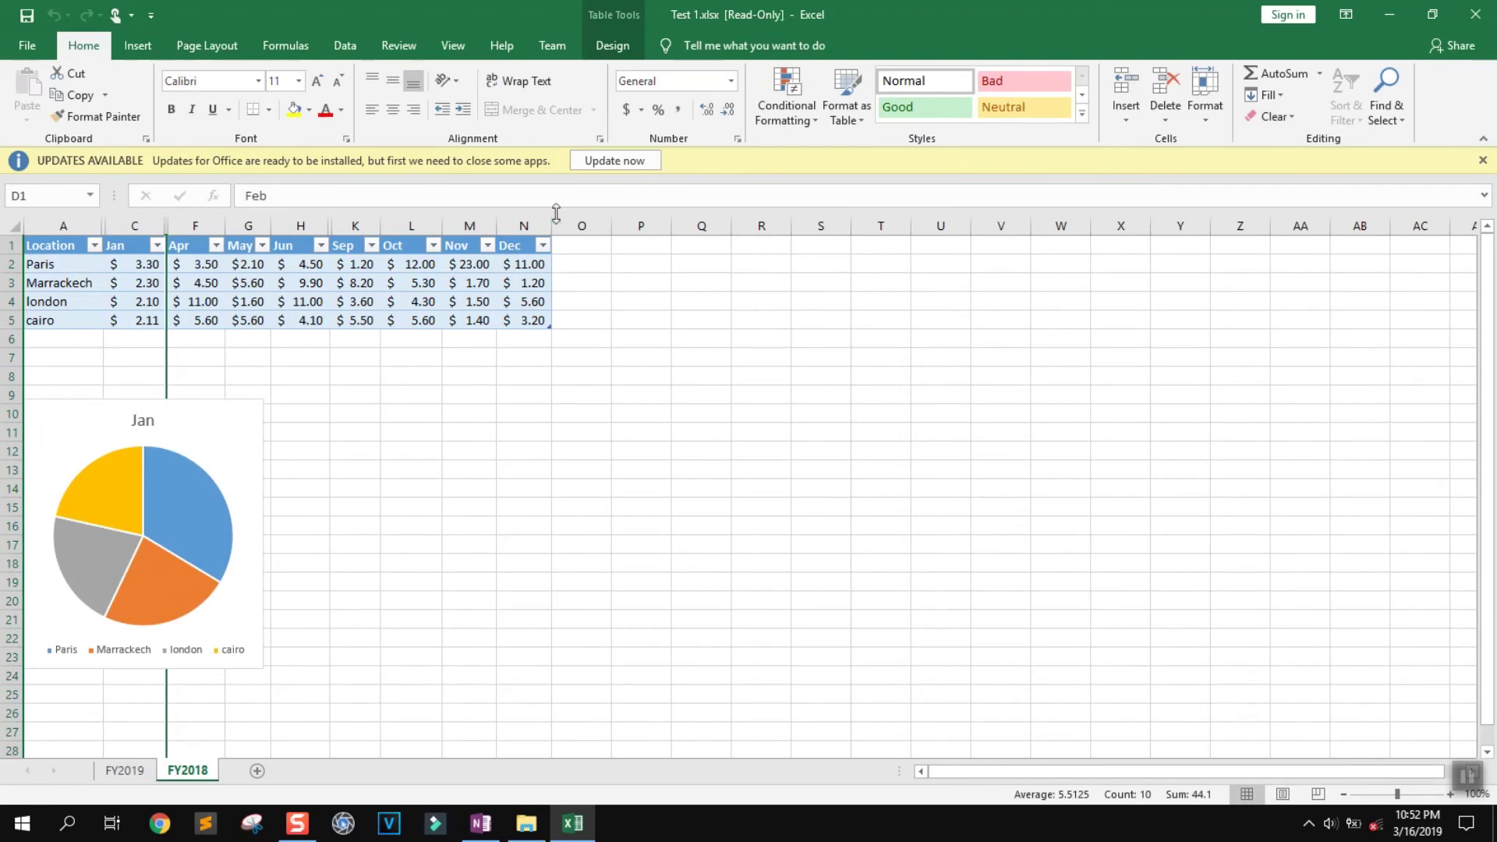
click(1483, 161)
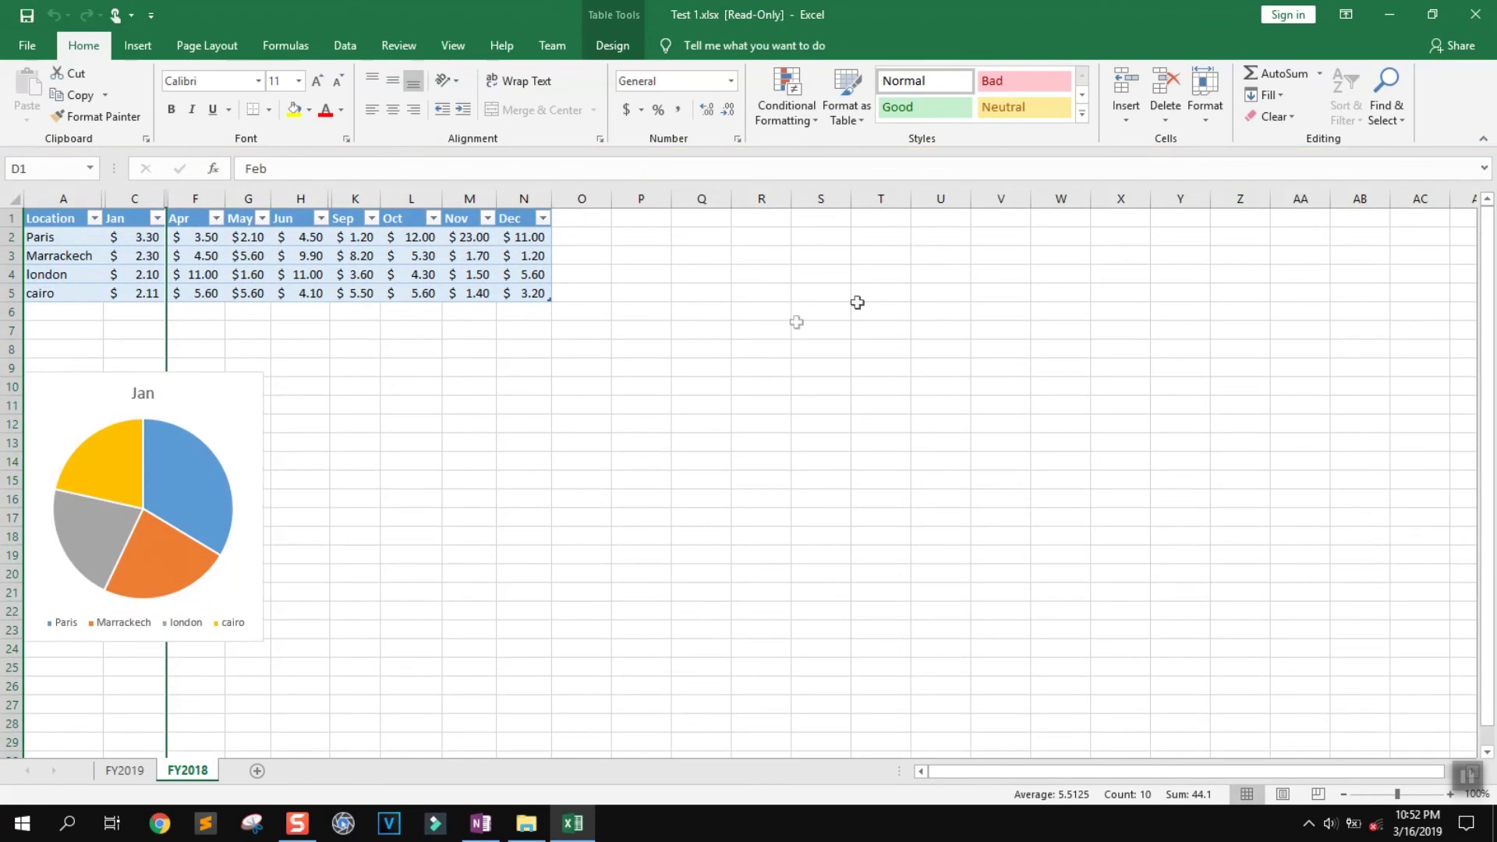
Check the Protect Workbook status in File > Info, then close Excel
click(30, 49)
click(226, 341)
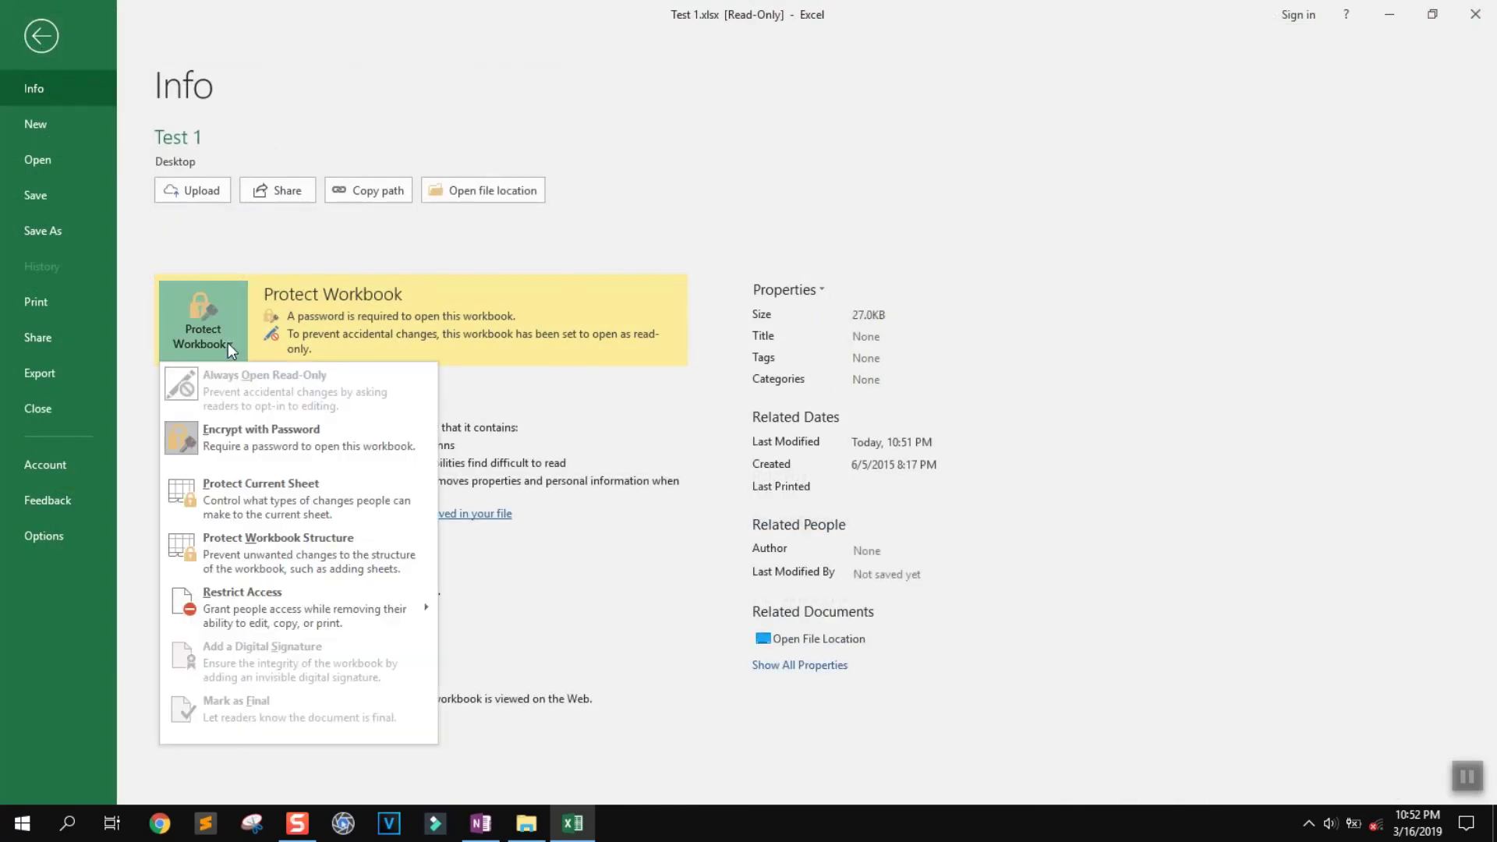
click(527, 400)
click(1476, 14)
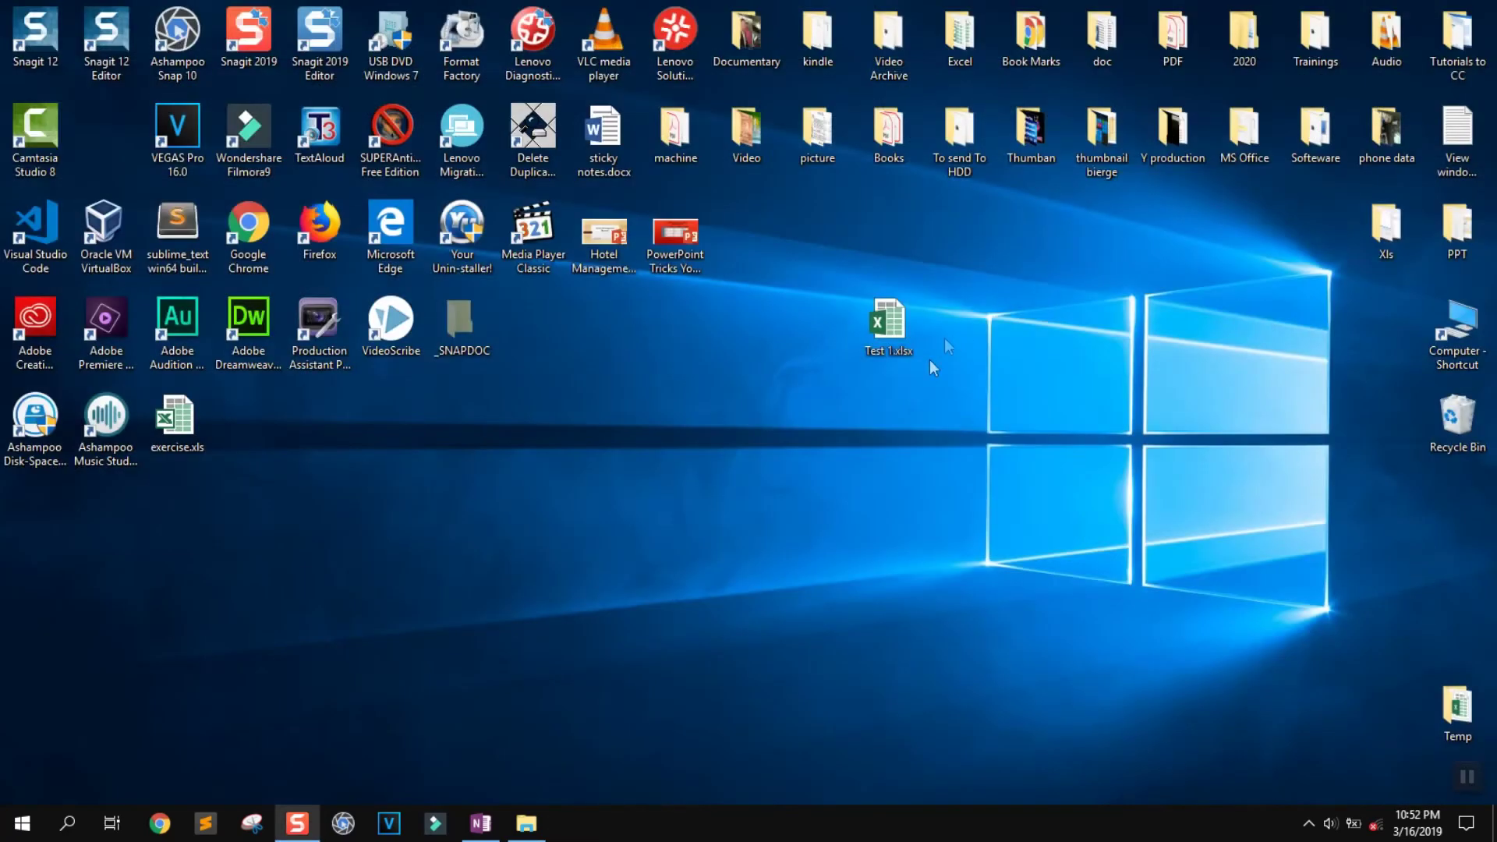
mouse_move(897, 349)
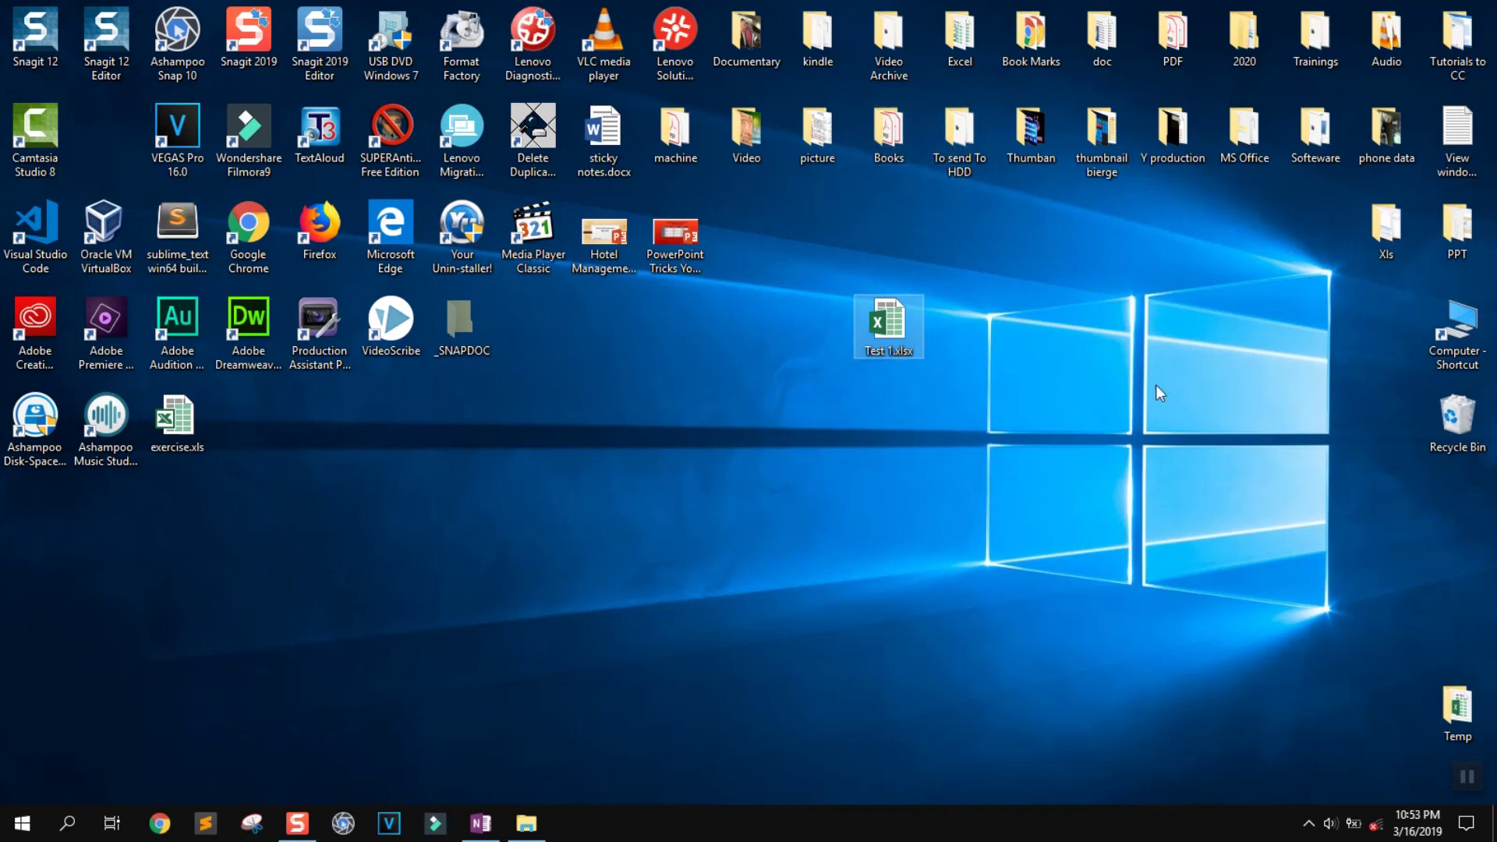
click(1470, 791)
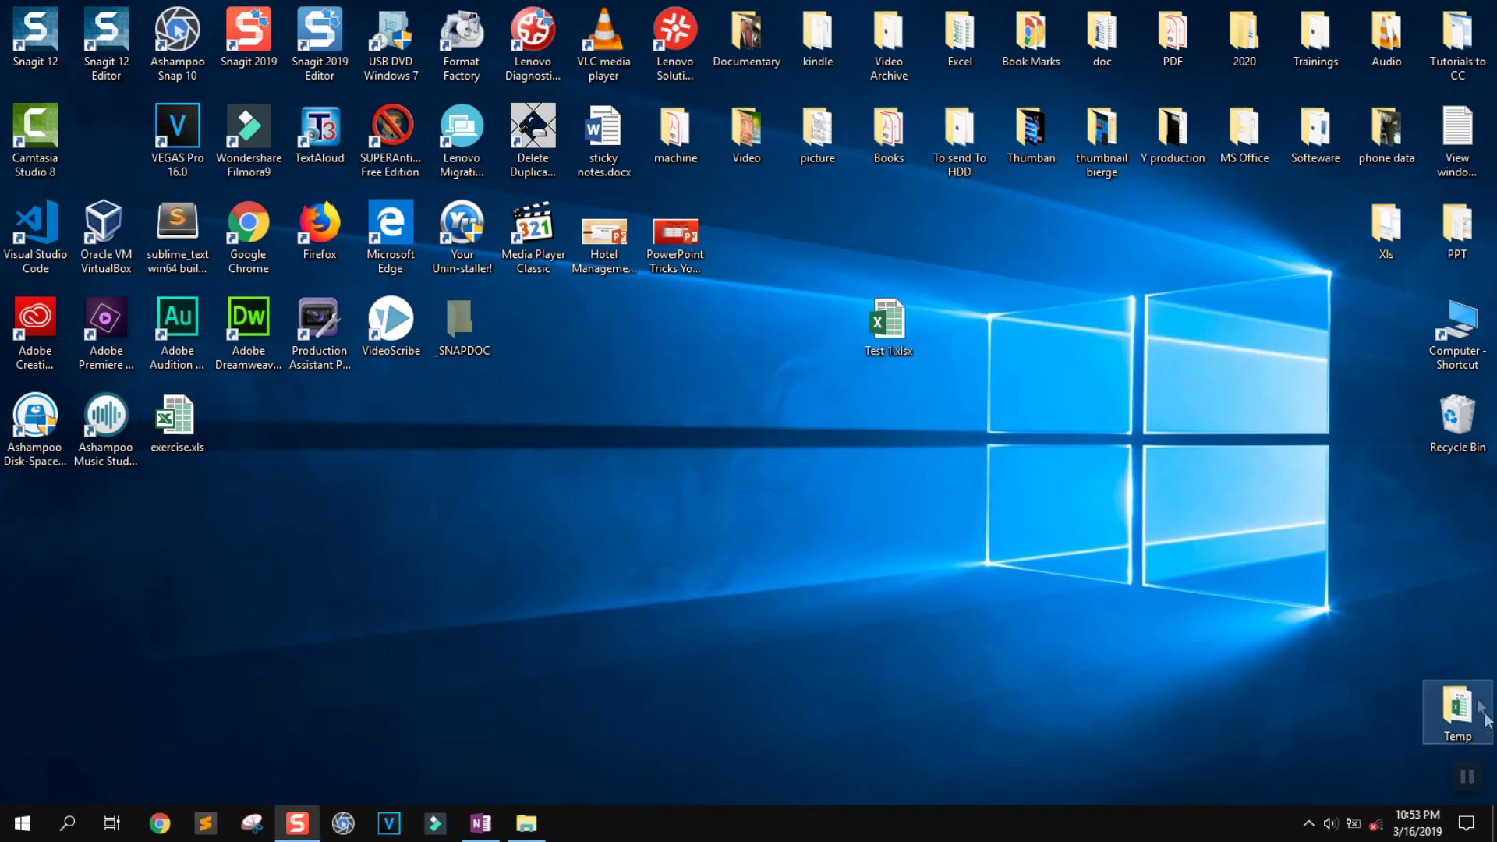